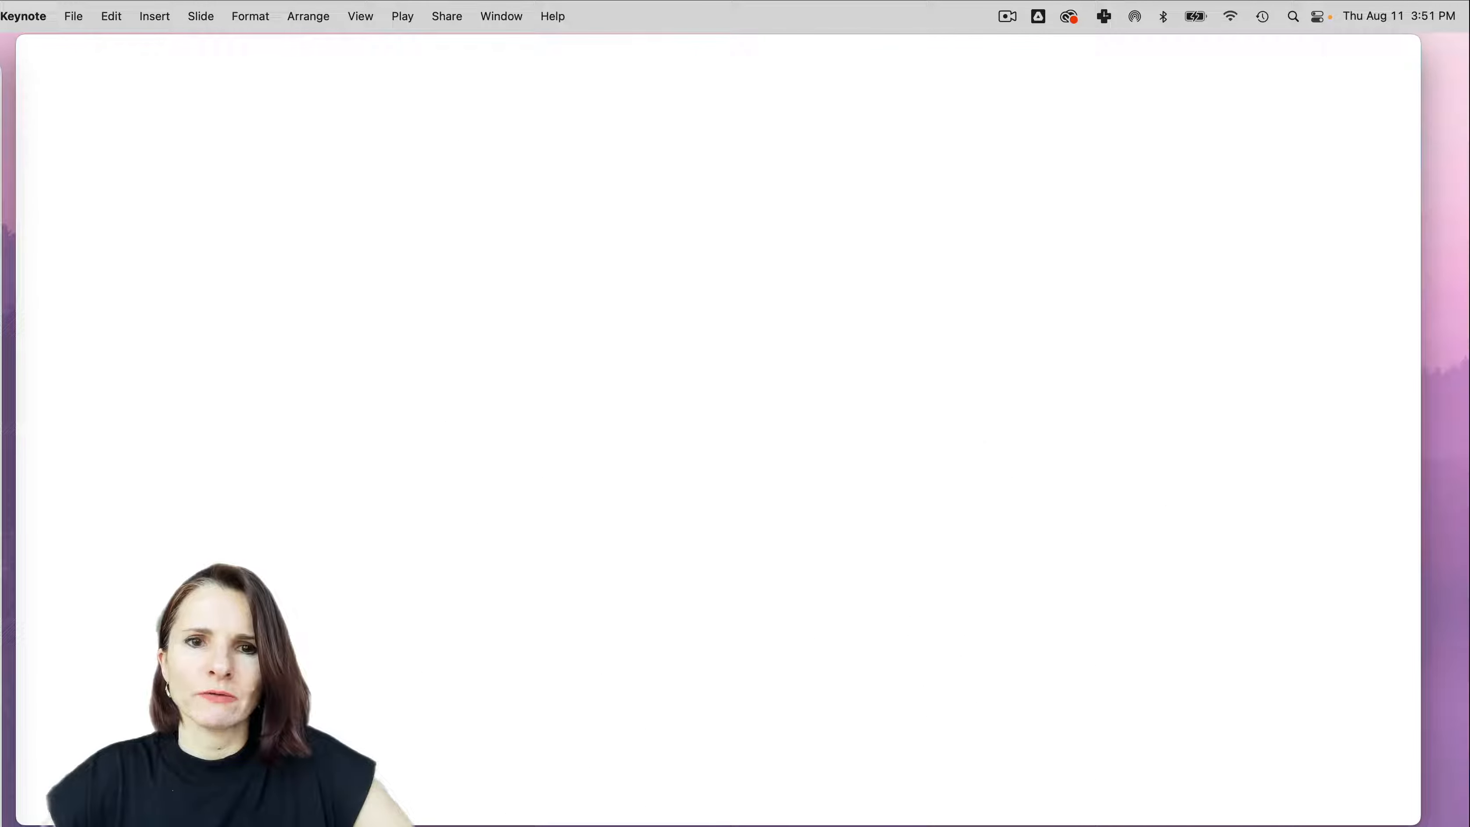
- Play the slideshow through the table, chart and formula example slides and exit to the editor
key("Right")
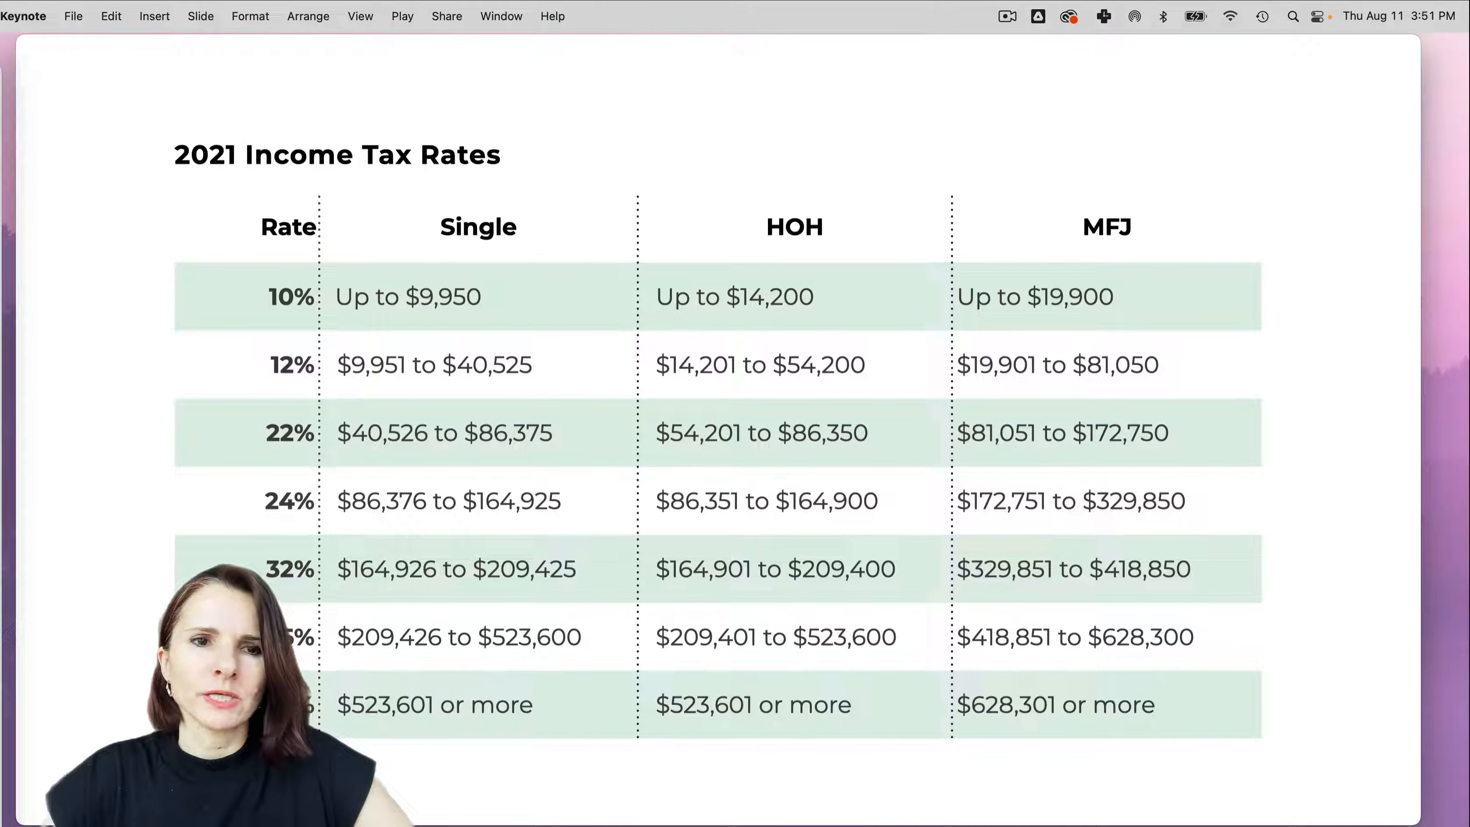
key("Right")
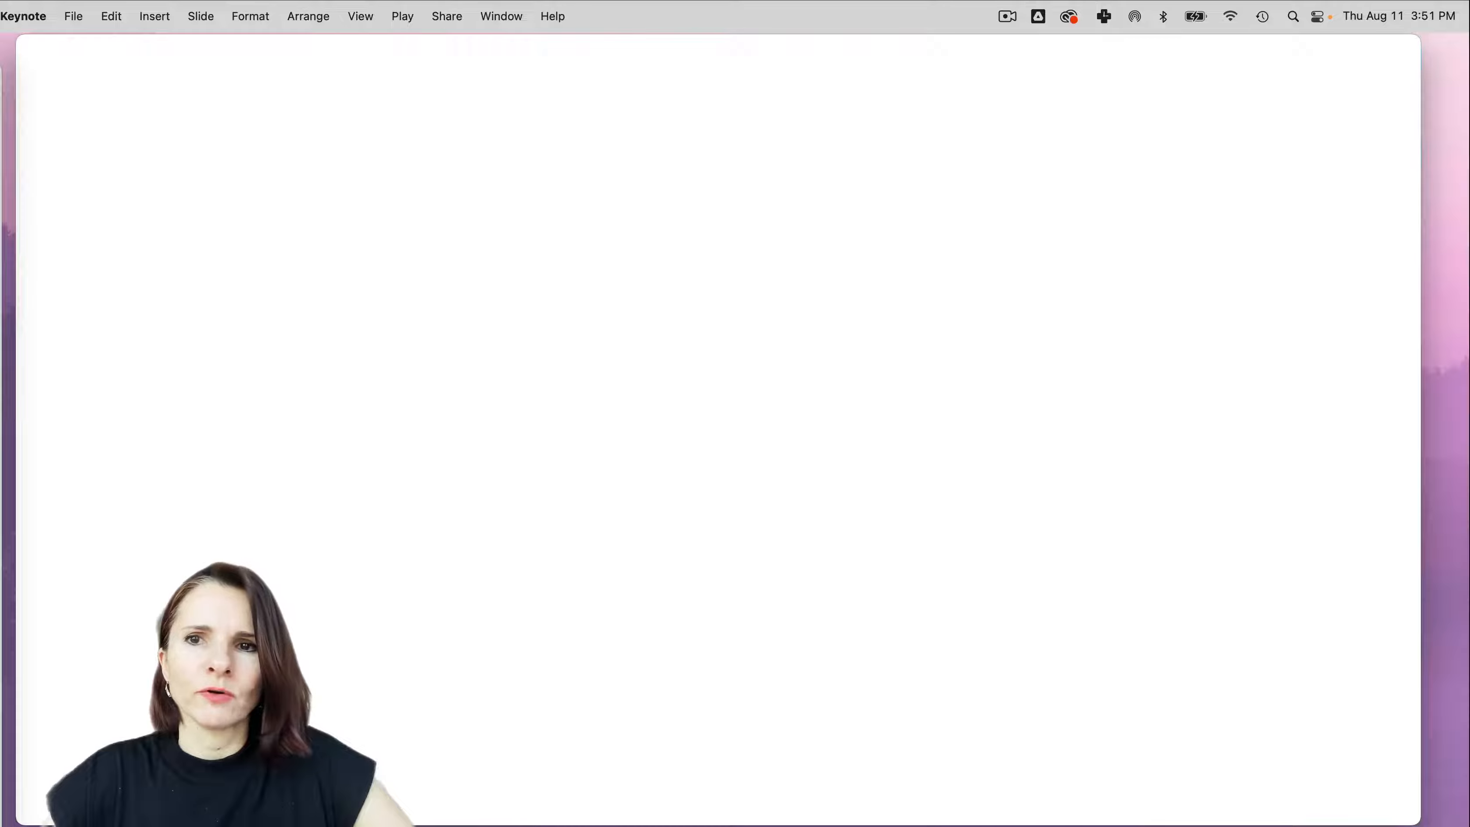
key("Right")
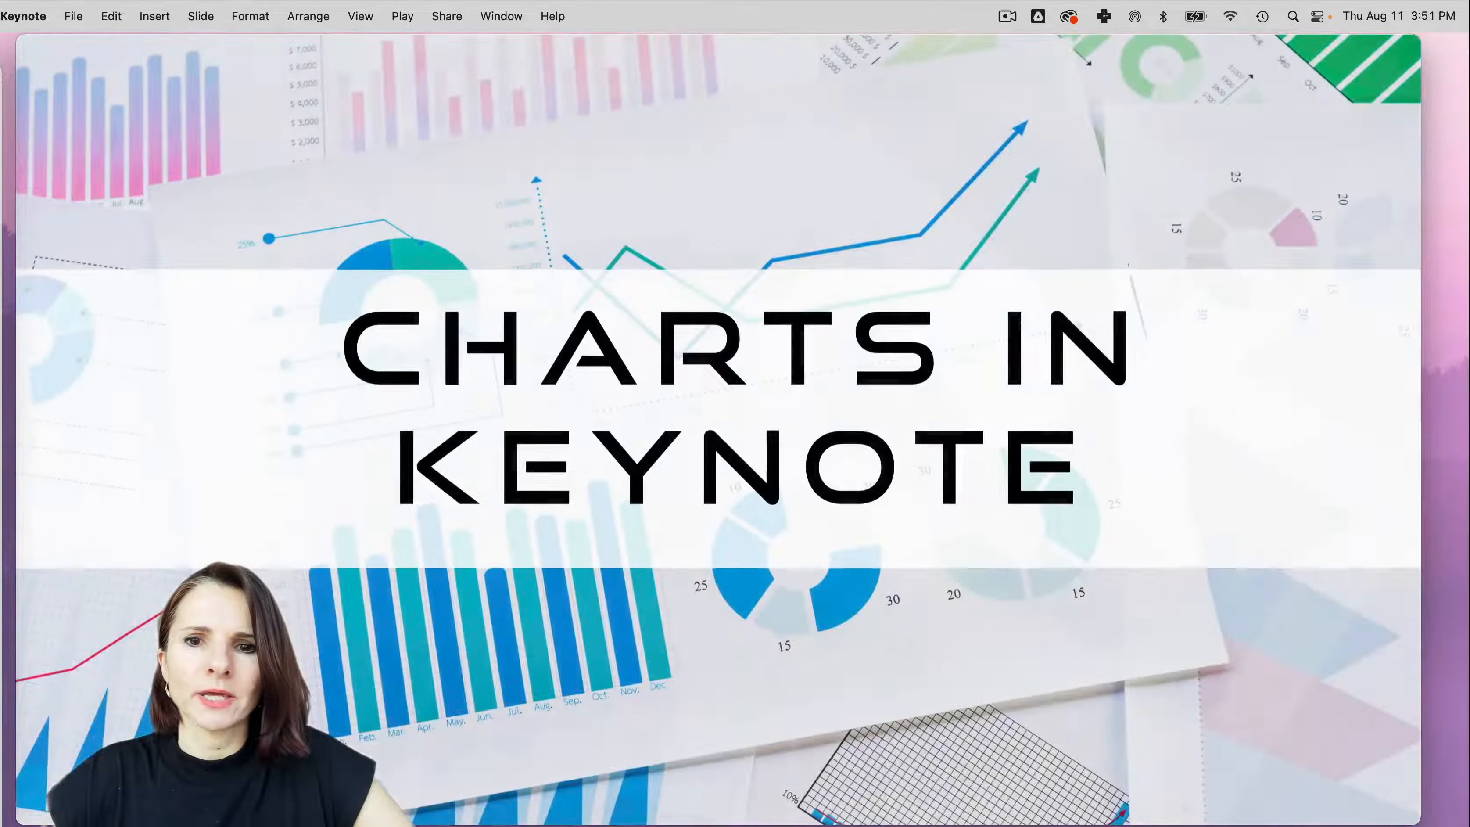
key("Right")
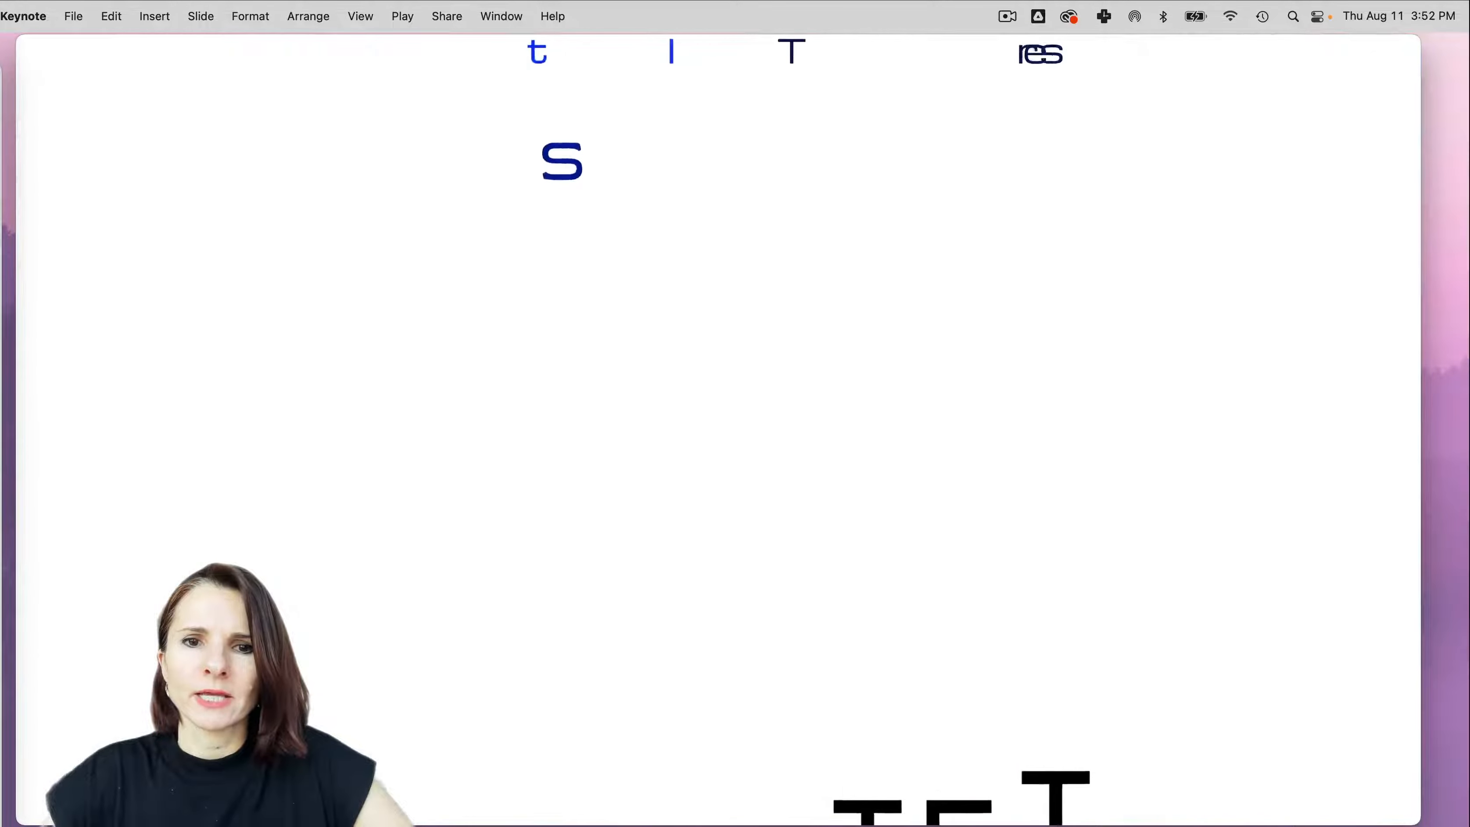
key("Right")
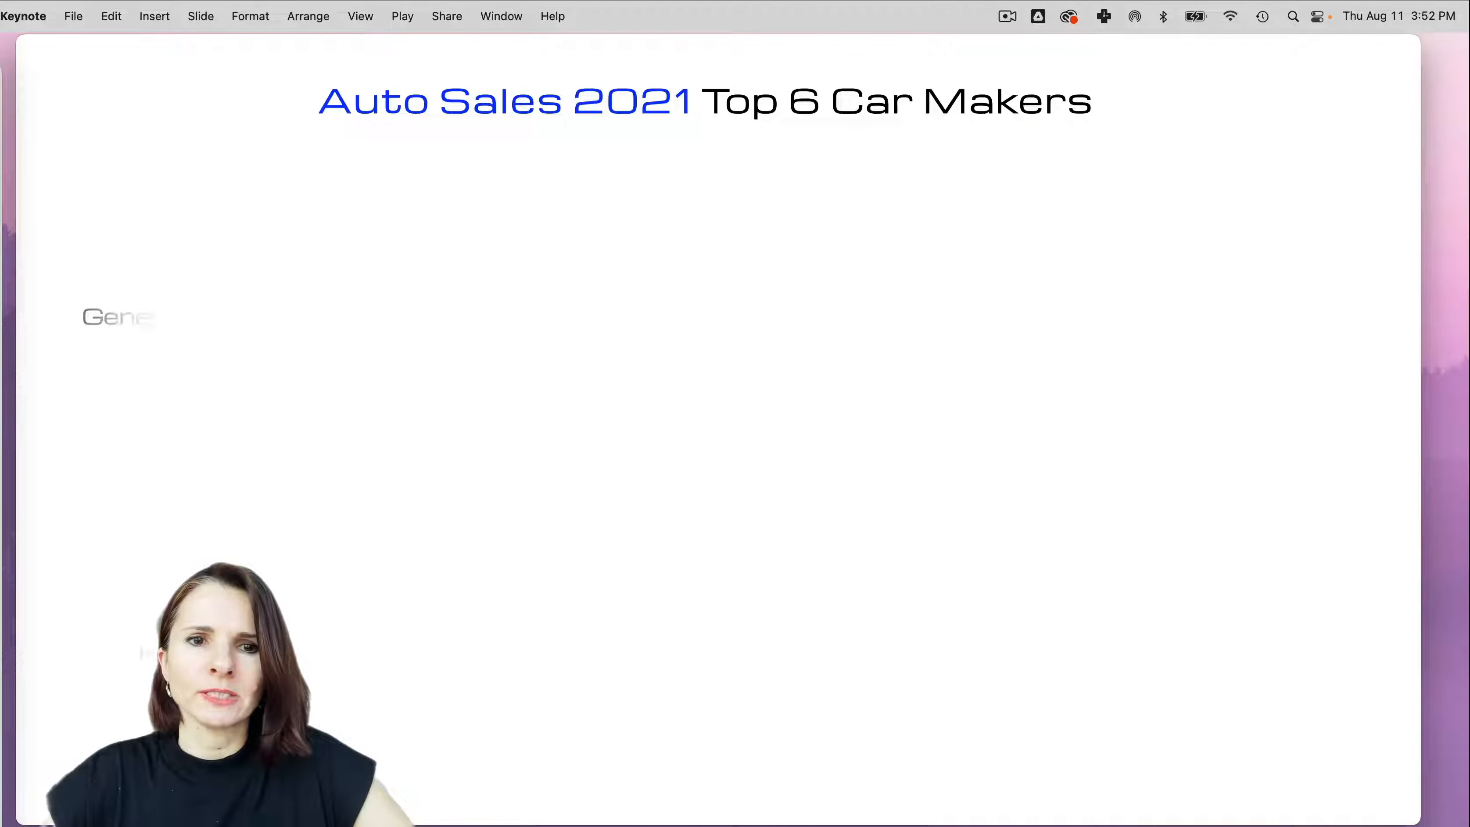
key("Right")
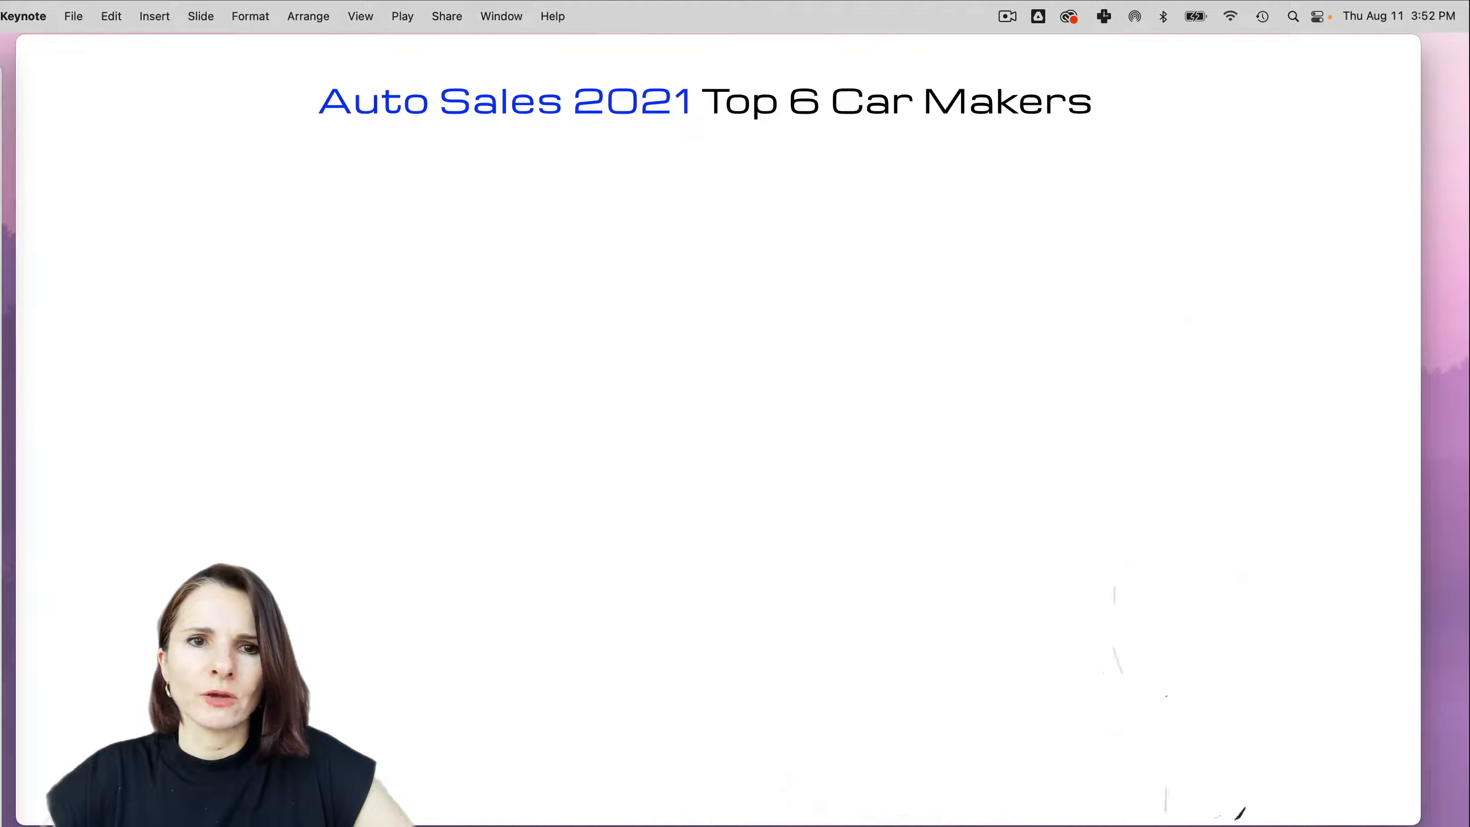
key("Right")
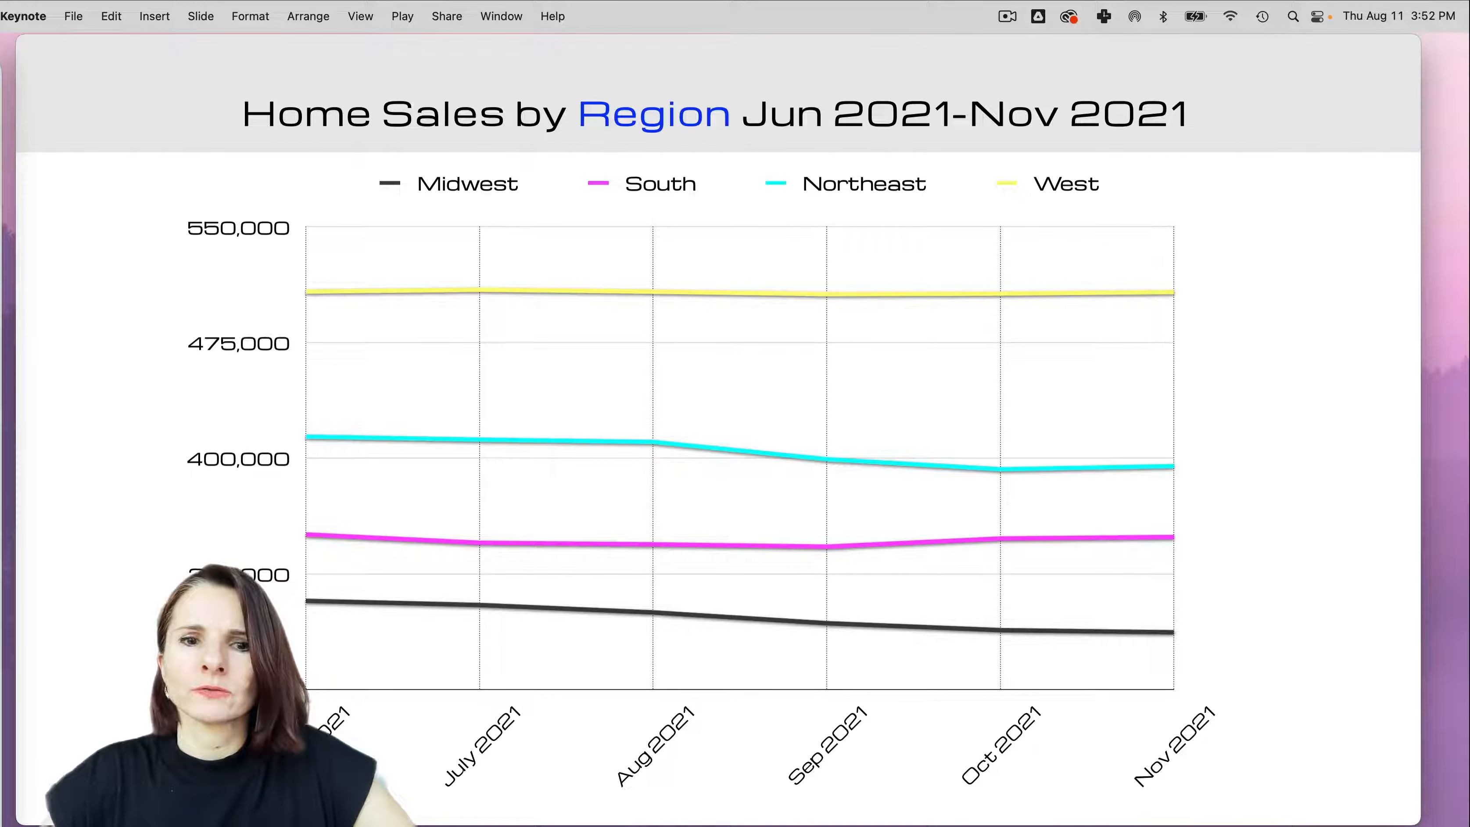
key("Right")
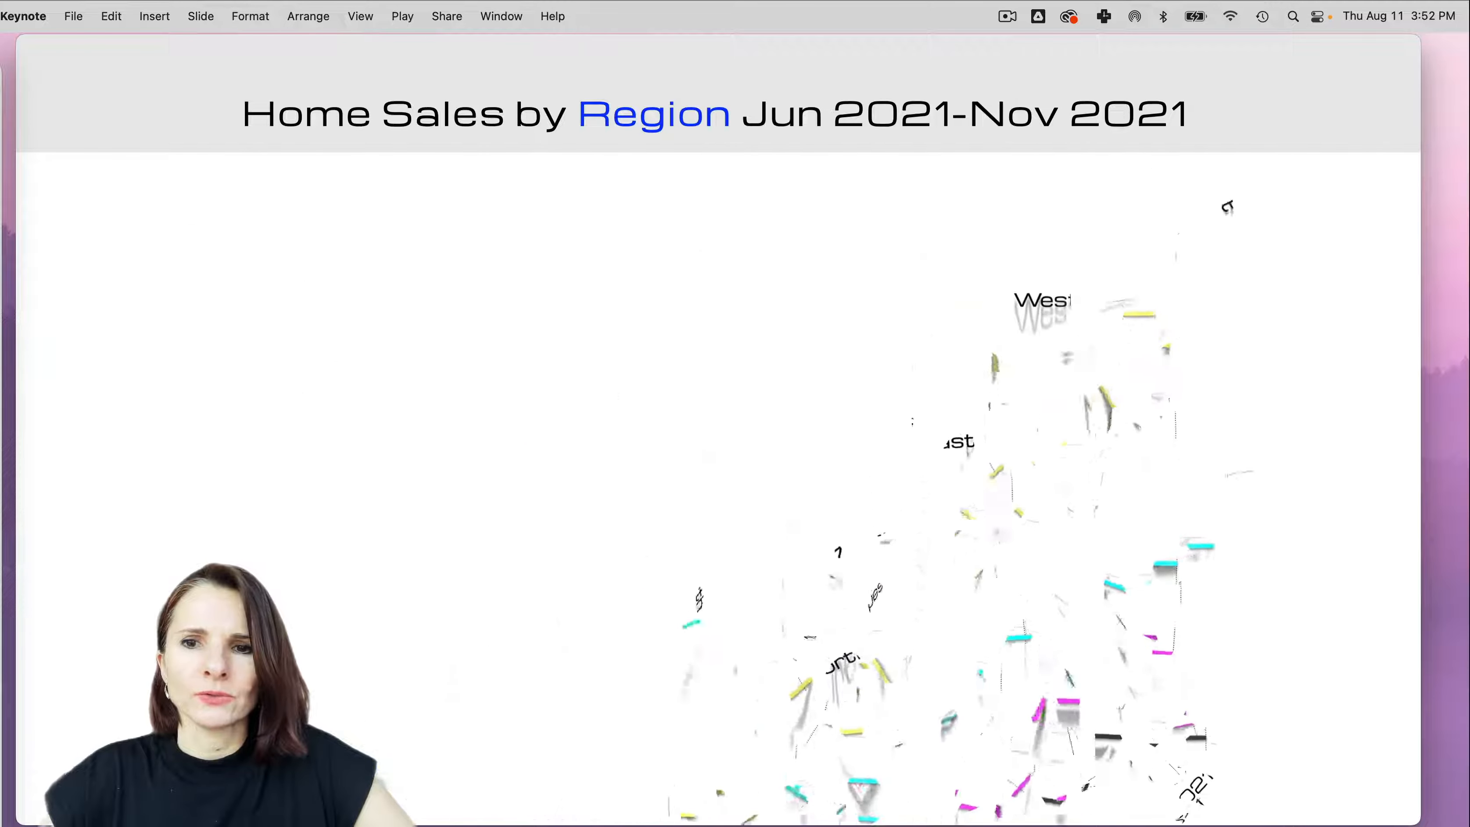
key("Right")
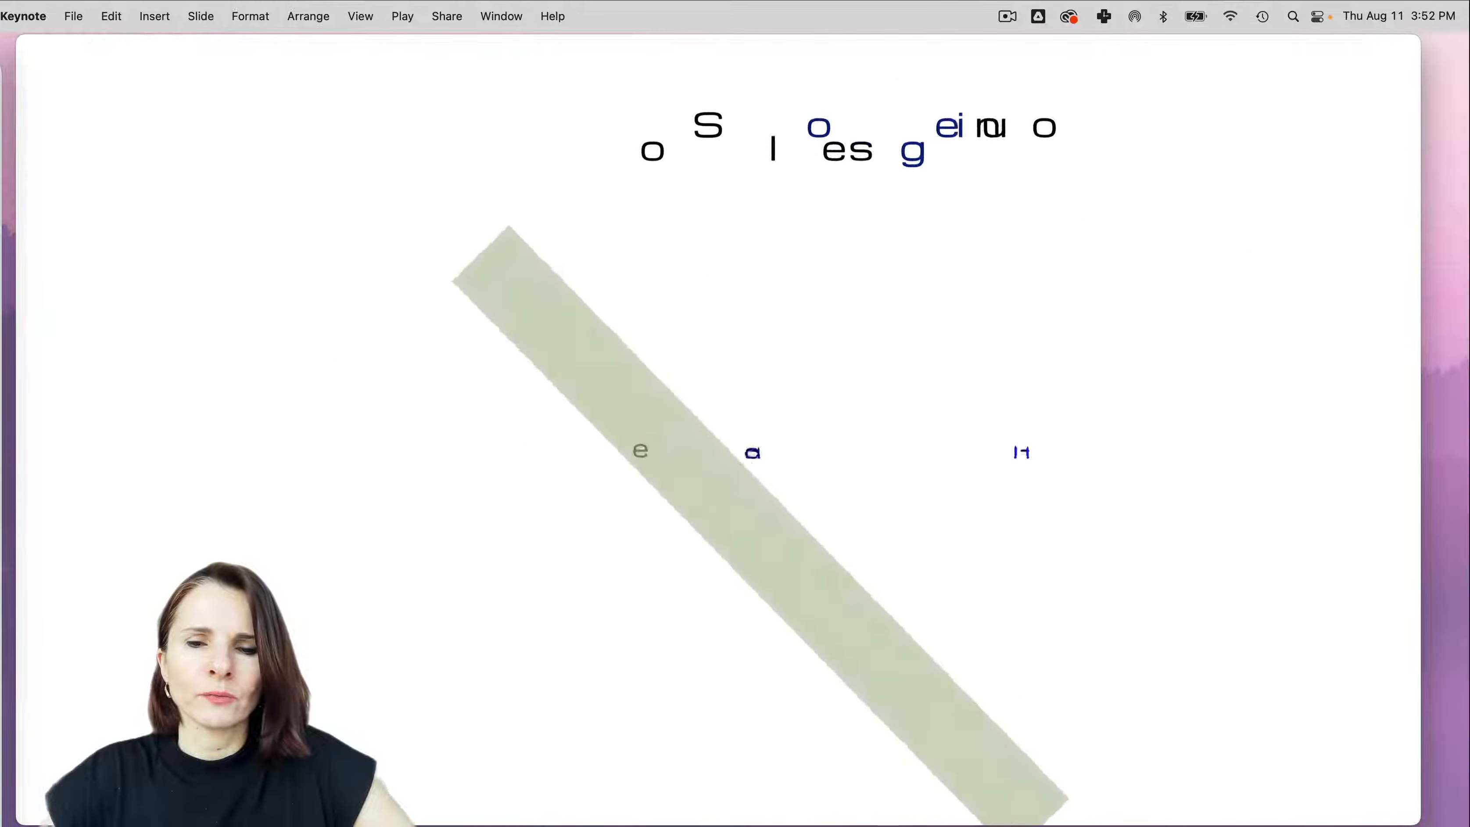
key("Right")
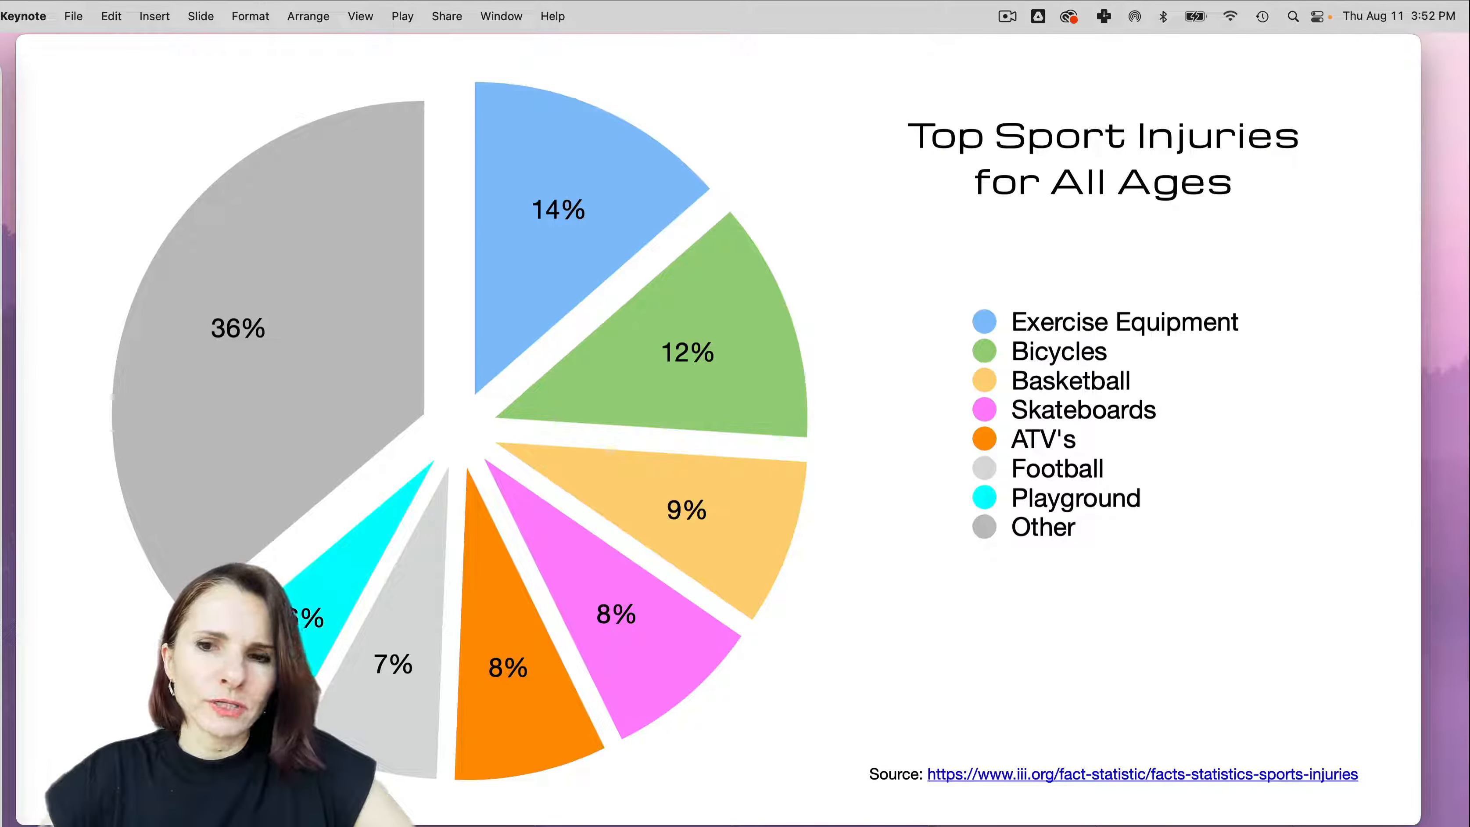
key("Right")
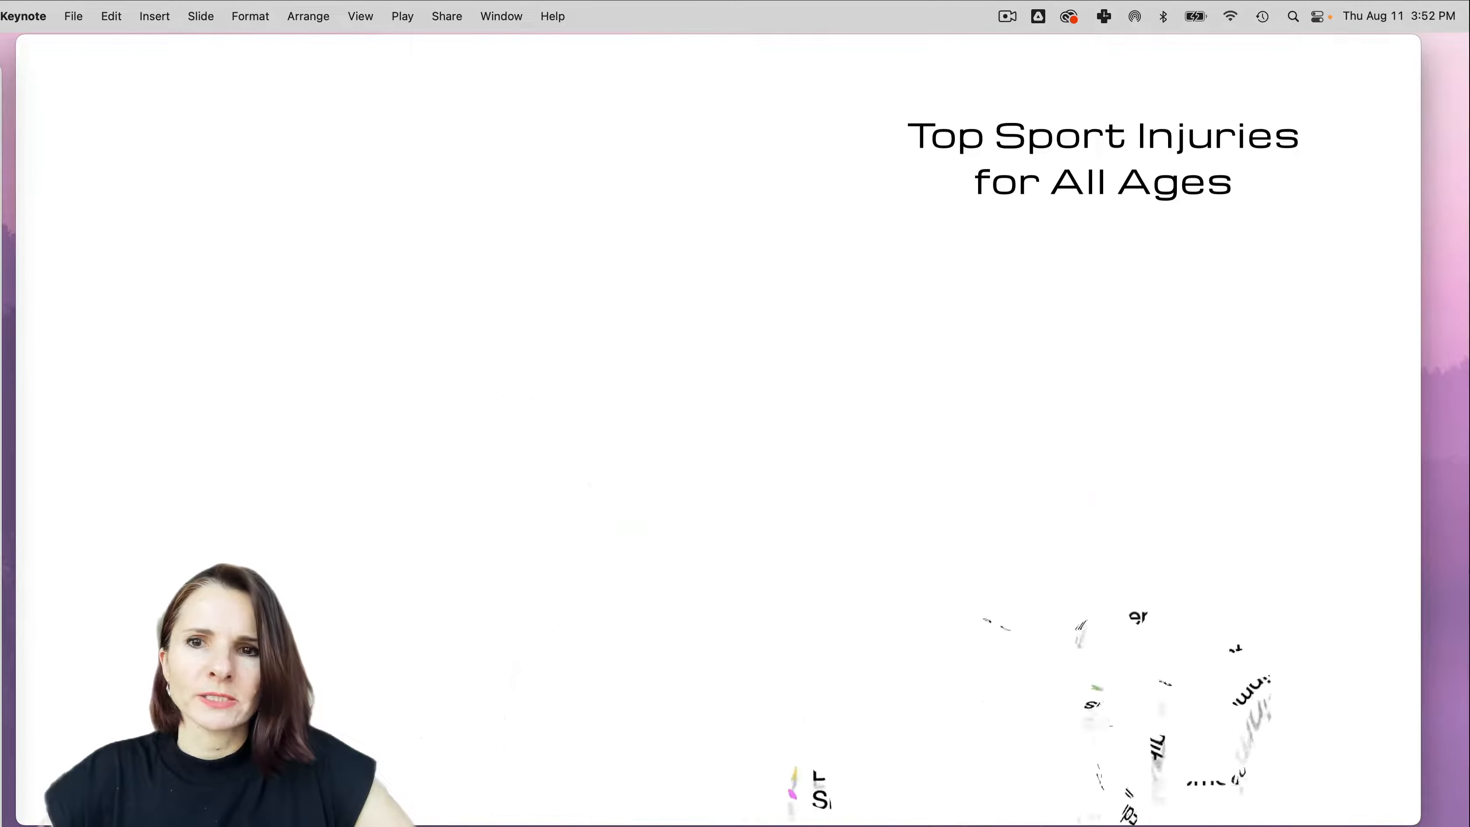
key("Right")
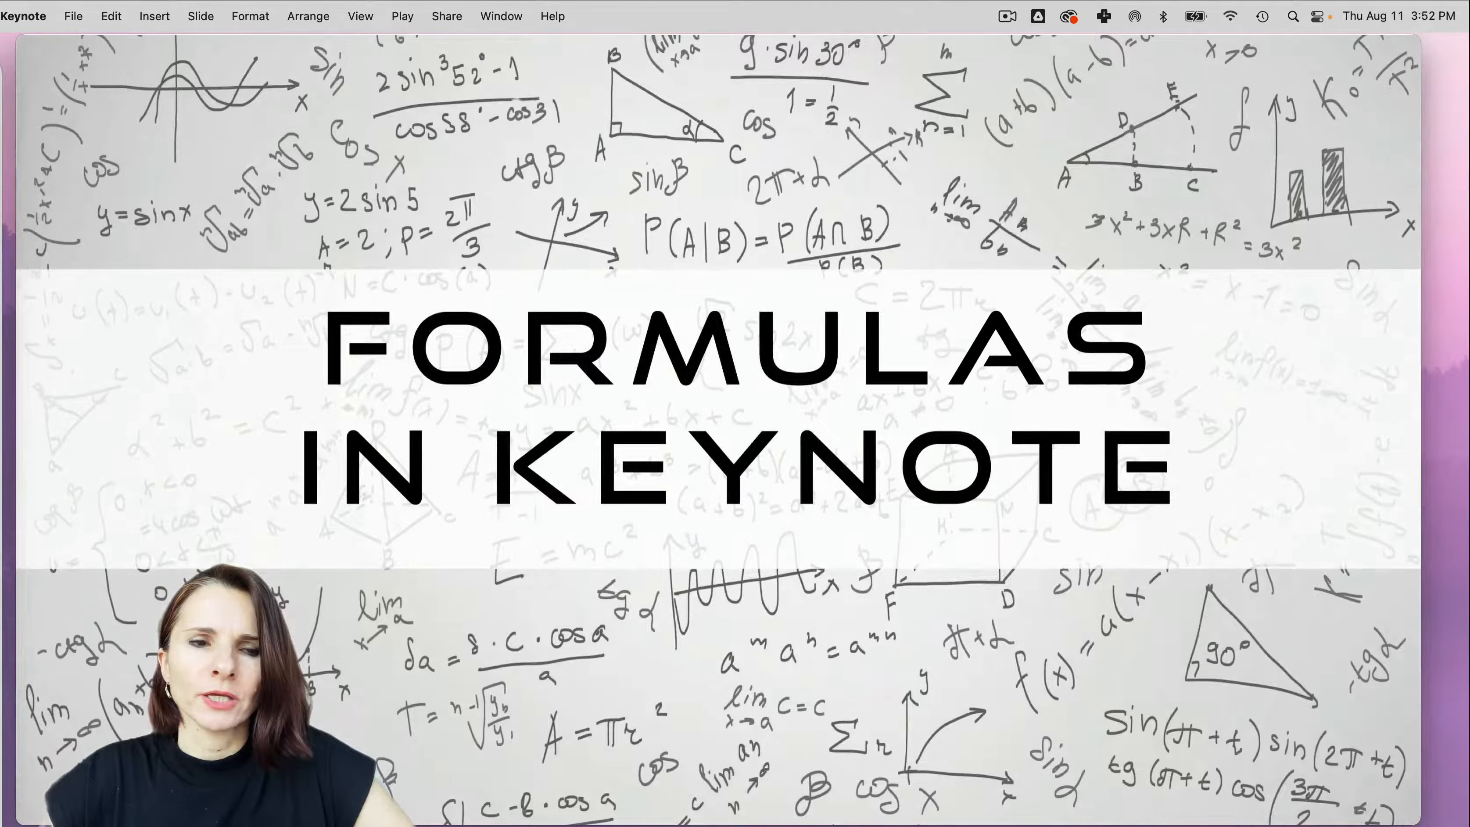
key("Right")
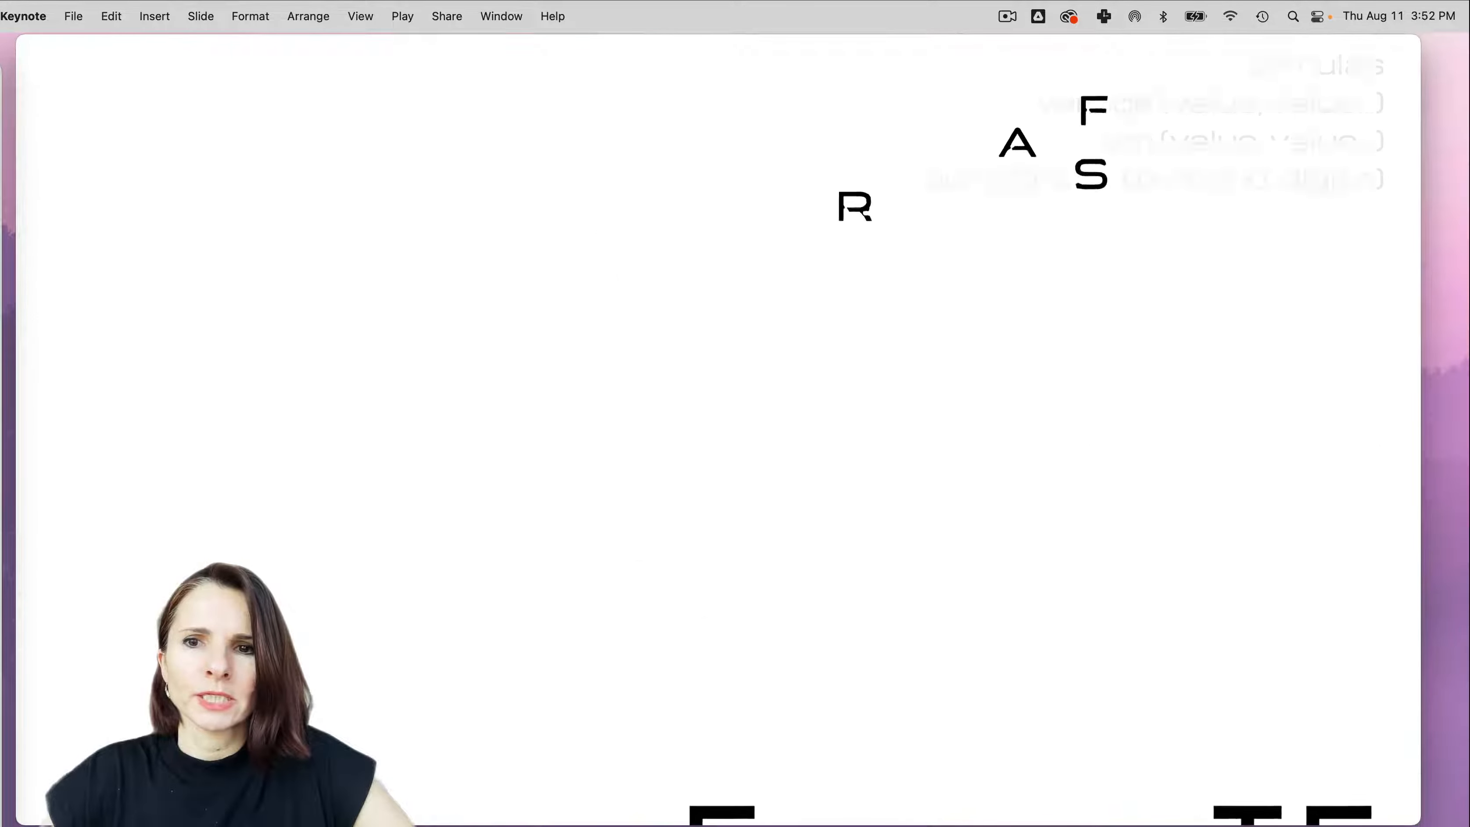
key("Right")
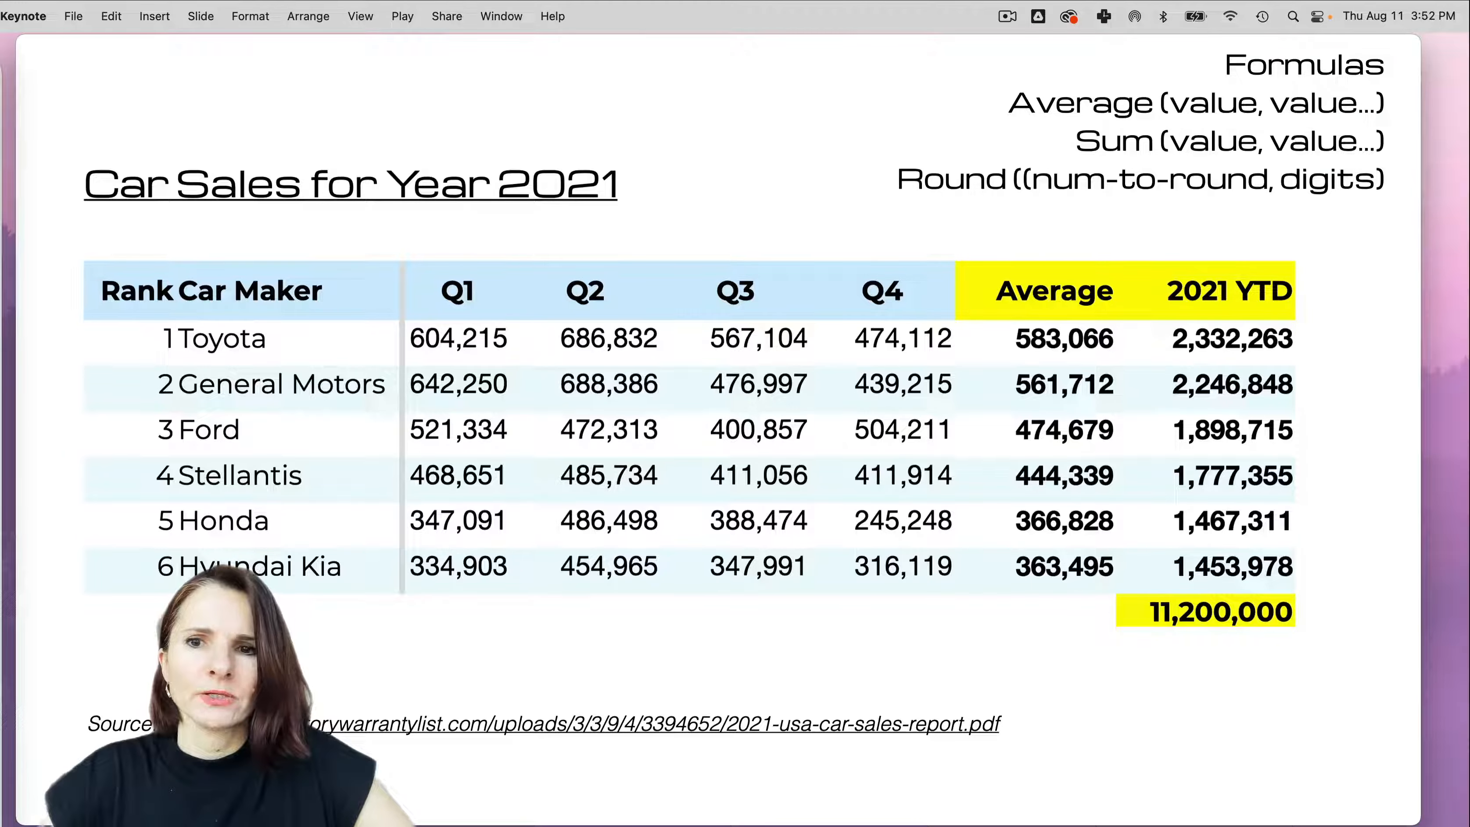
key("Right")
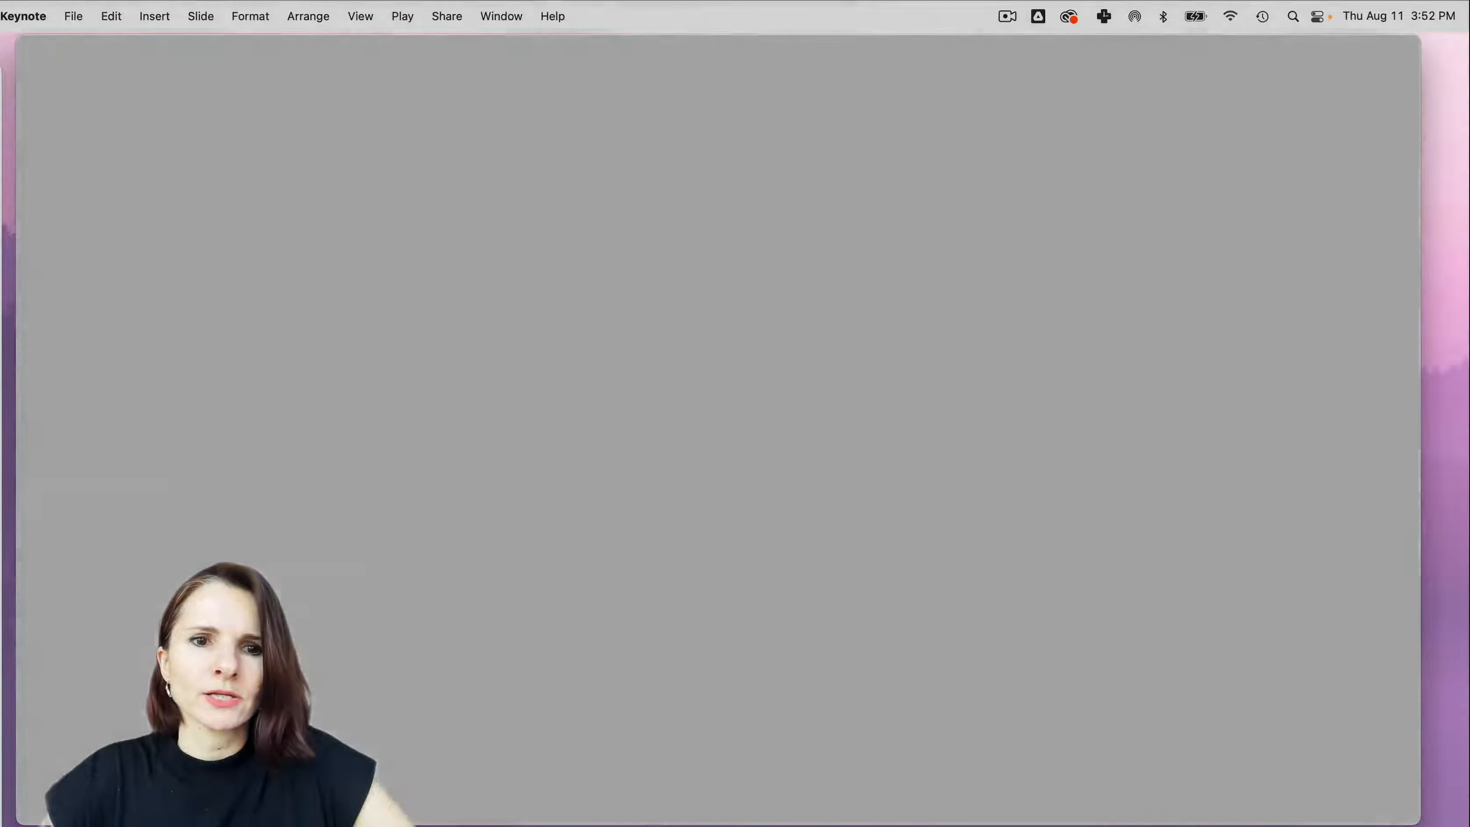
key("Escape")
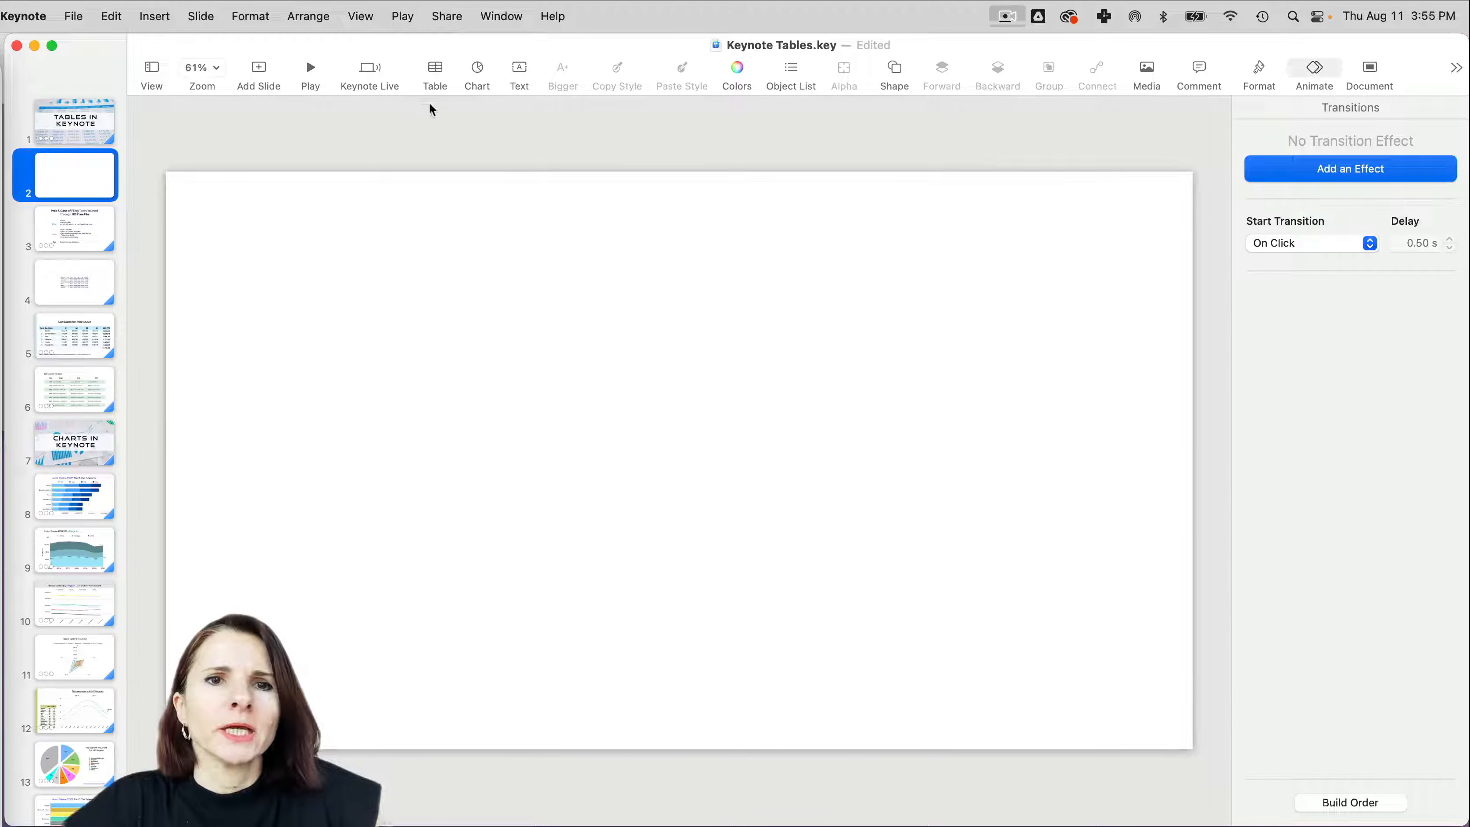
- Insert a Plain table on the blank slide 2 and delete it again
left_click(443, 75)
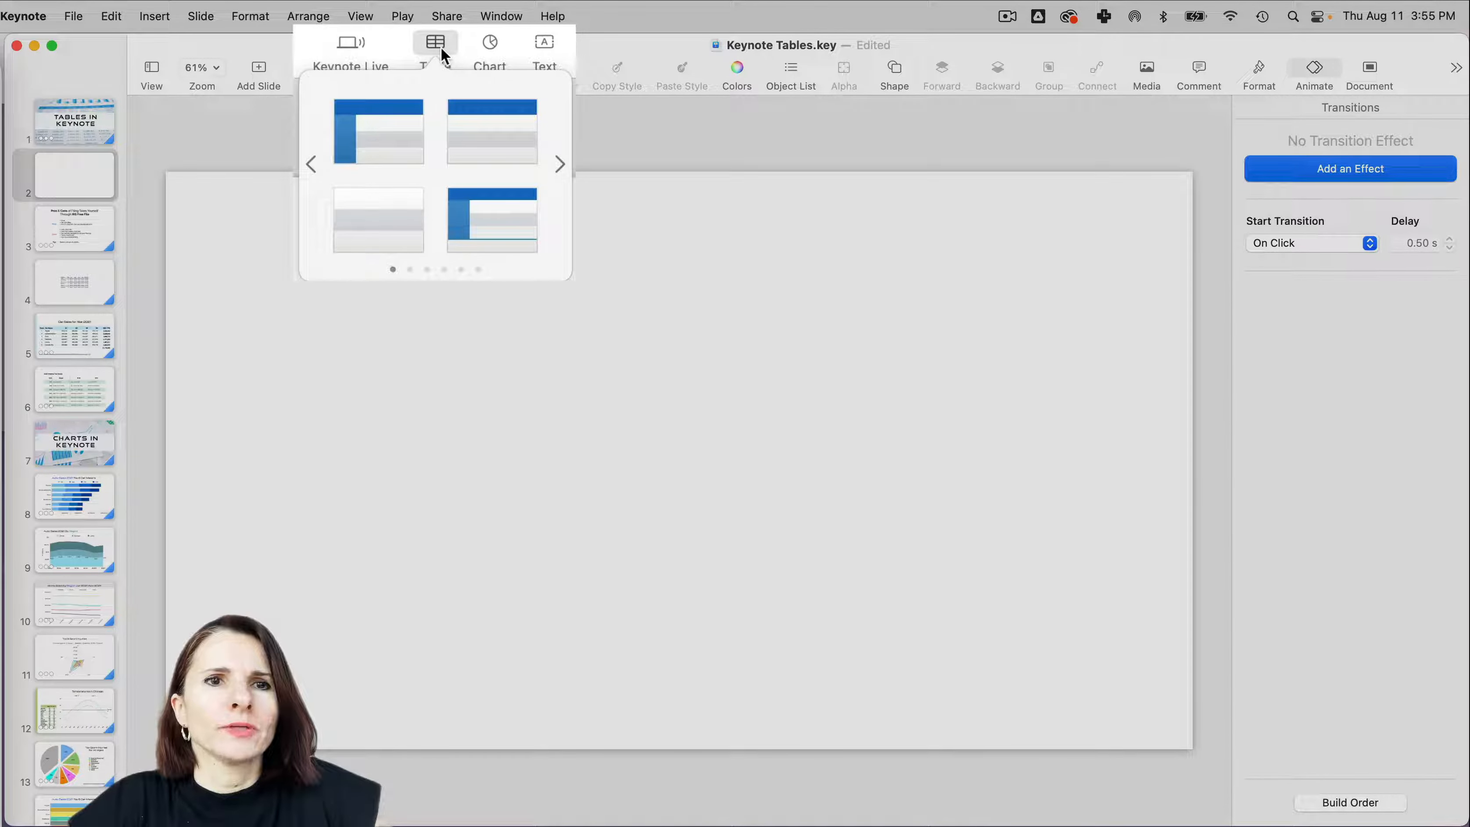
left_click(162, 24)
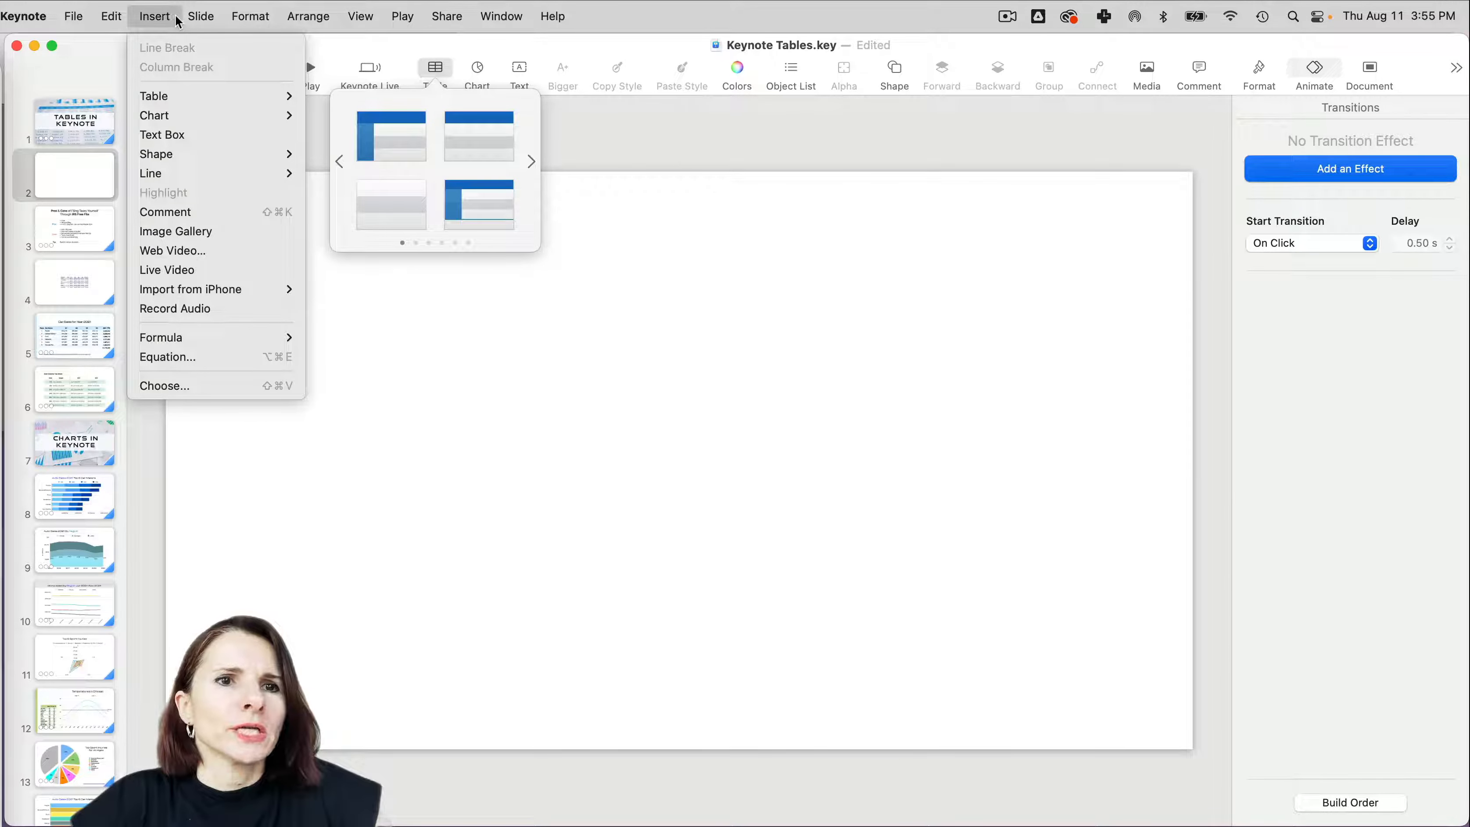
mouse_move(174, 100)
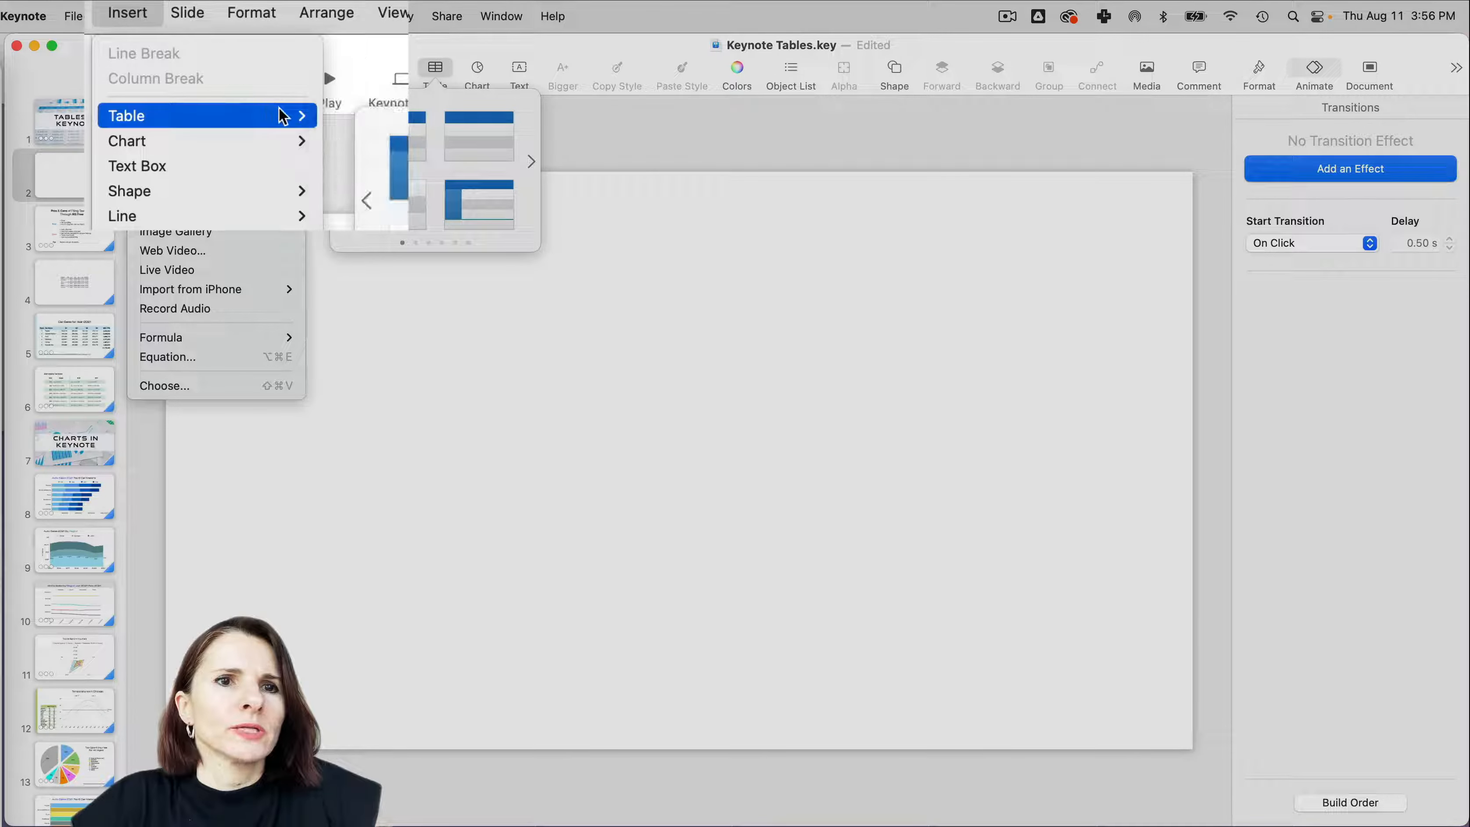
mouse_move(300, 116)
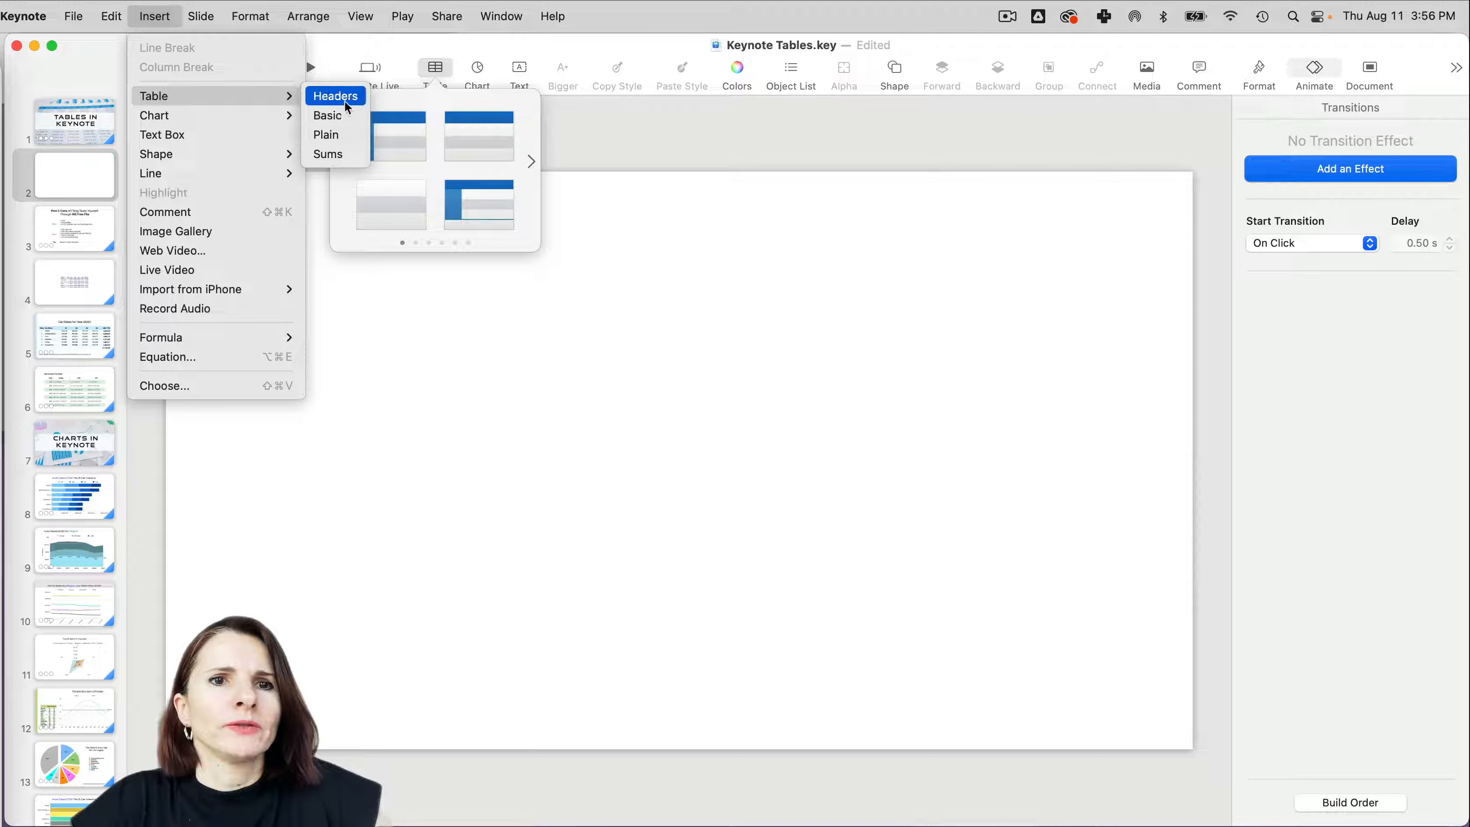
left_click(336, 135)
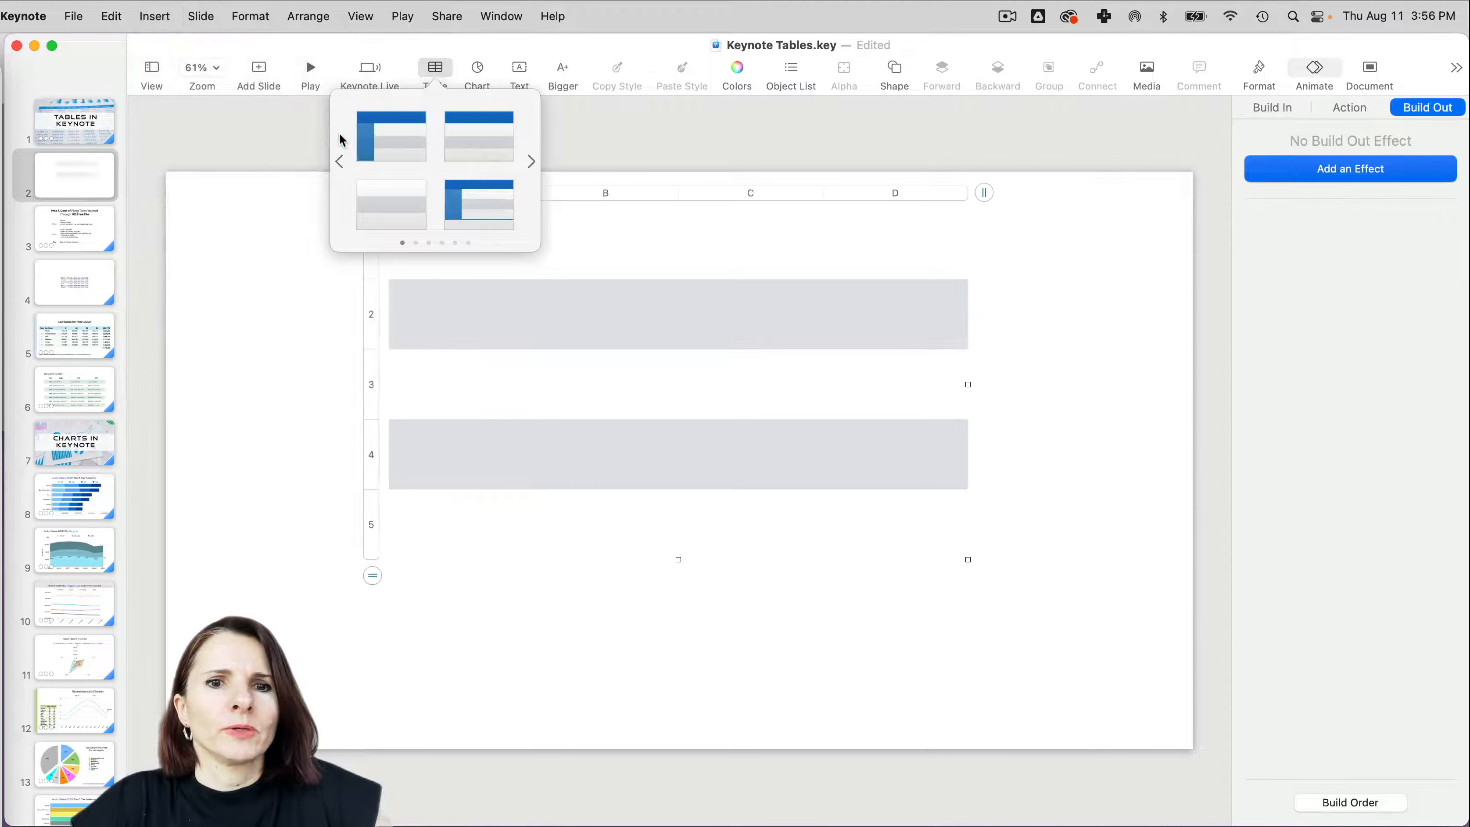
left_click(327, 444)
left_click(417, 295)
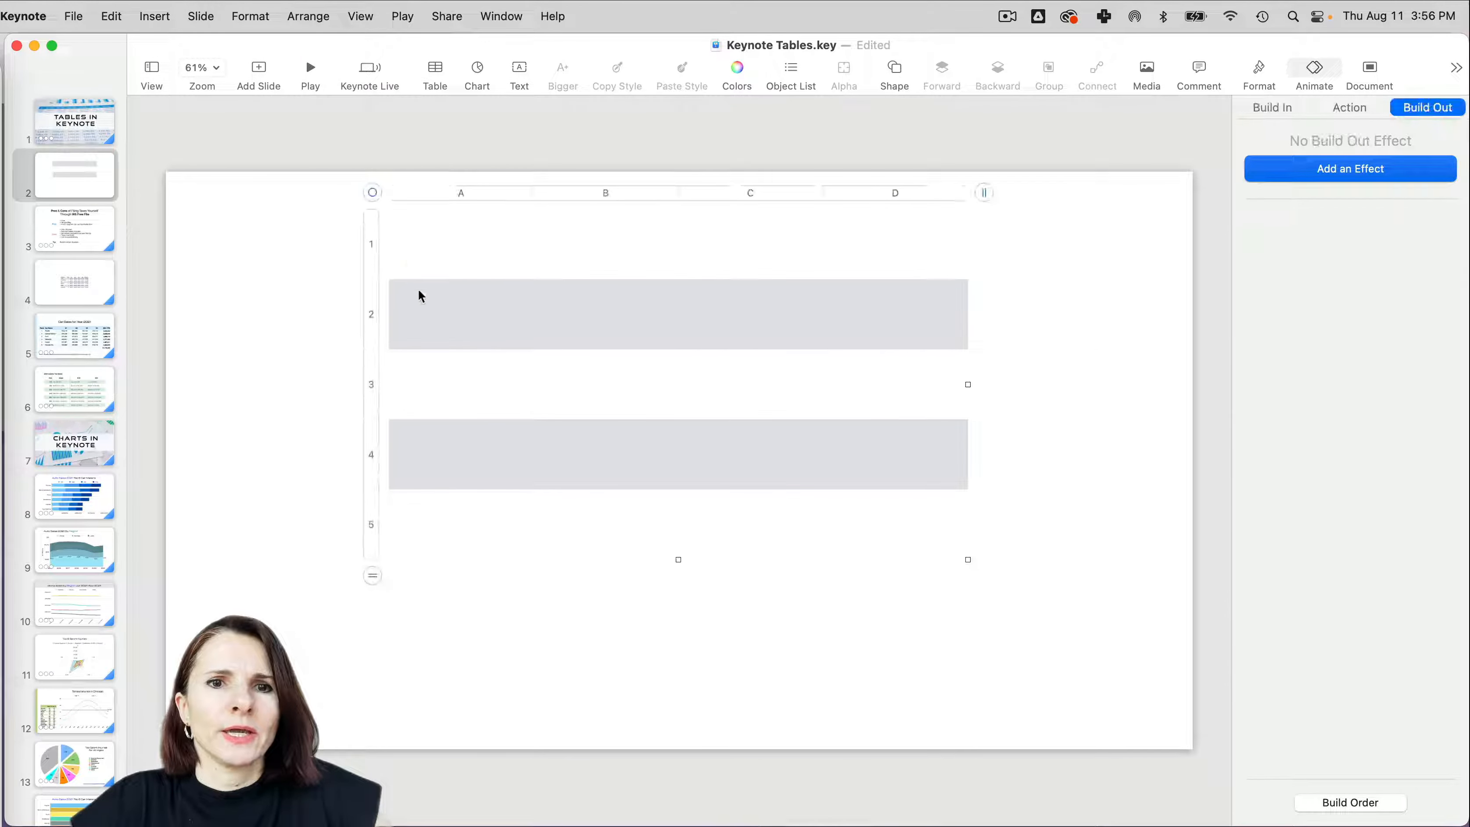
key("Delete")
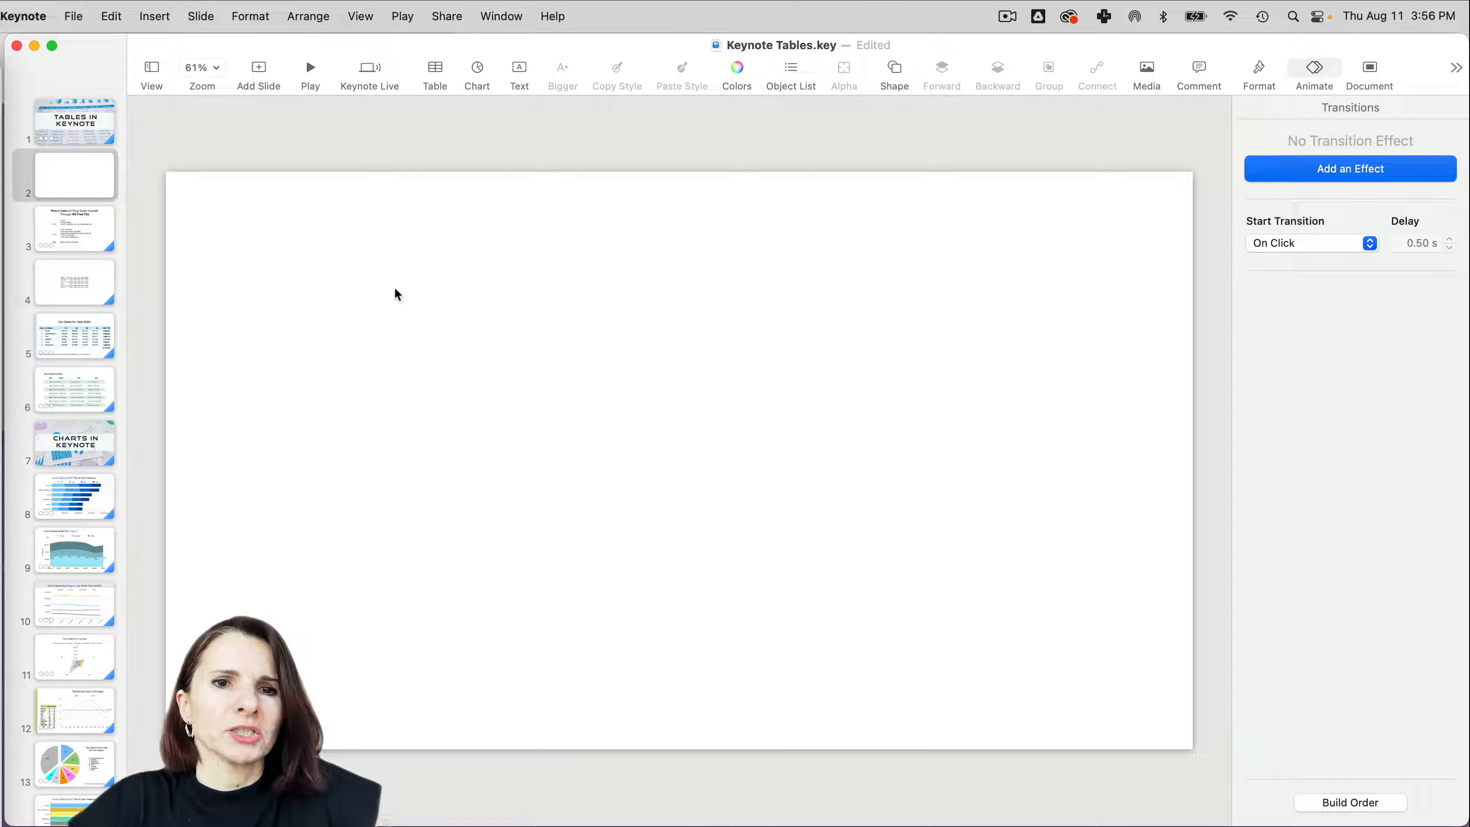
- Browse the table style sets, insert a table in one of the grey styles on slide 2, and delete it
left_click(440, 71)
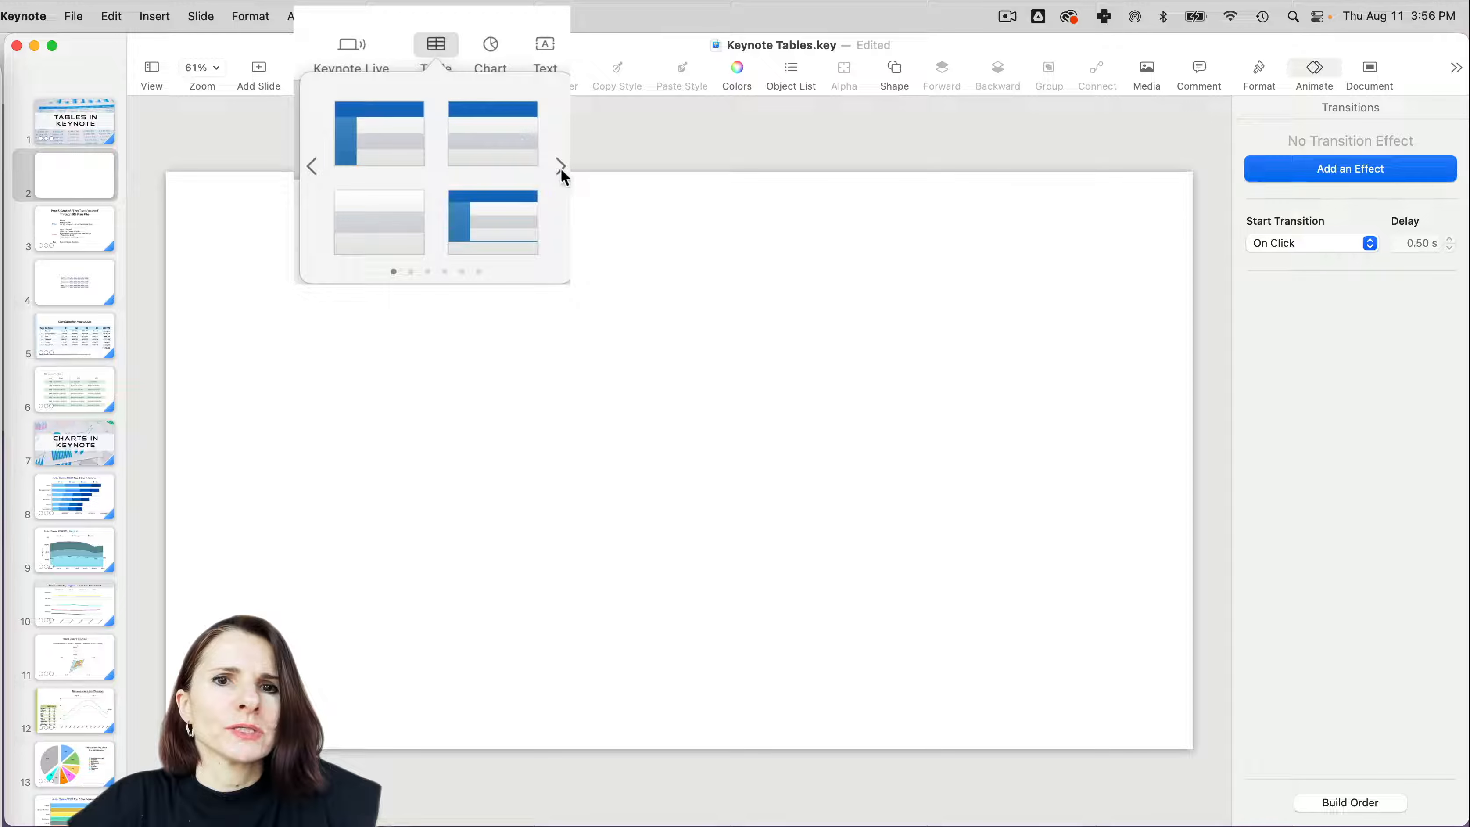
left_click(561, 167)
left_click(561, 167)
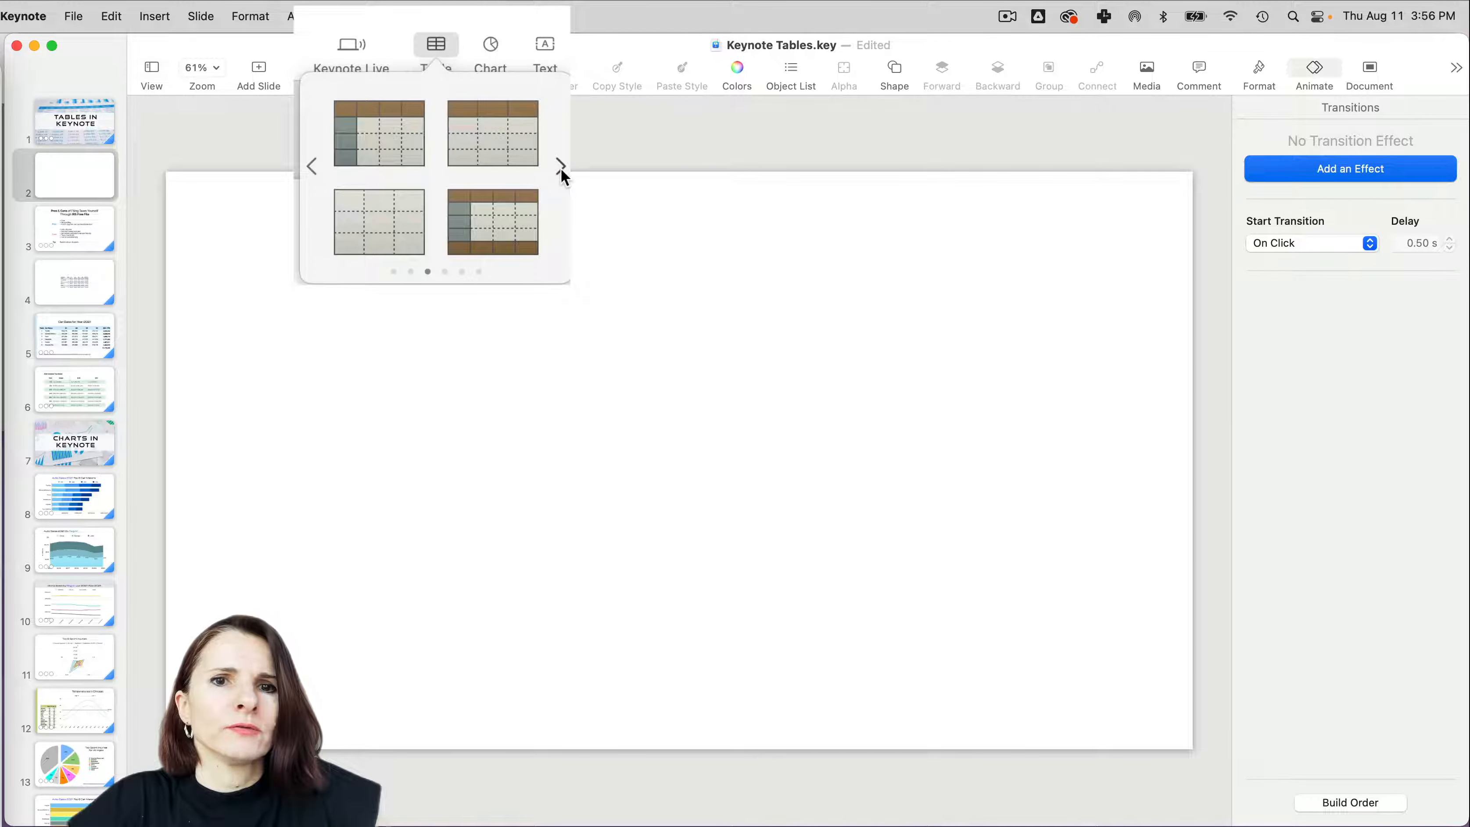
left_click(561, 167)
left_click(560, 167)
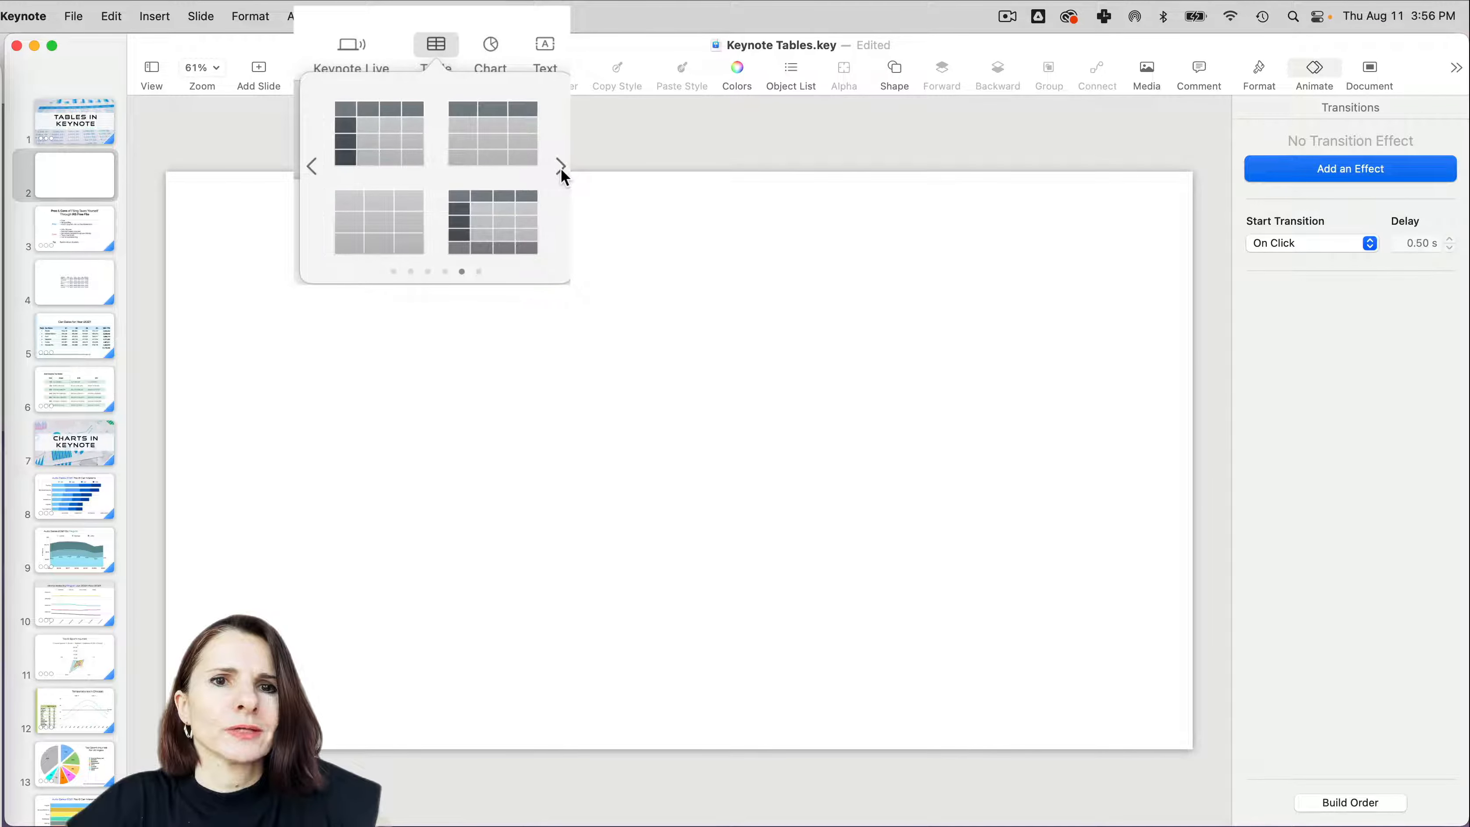
left_click(497, 227)
left_click_drag(355, 207, 339, 267)
key("Delete")
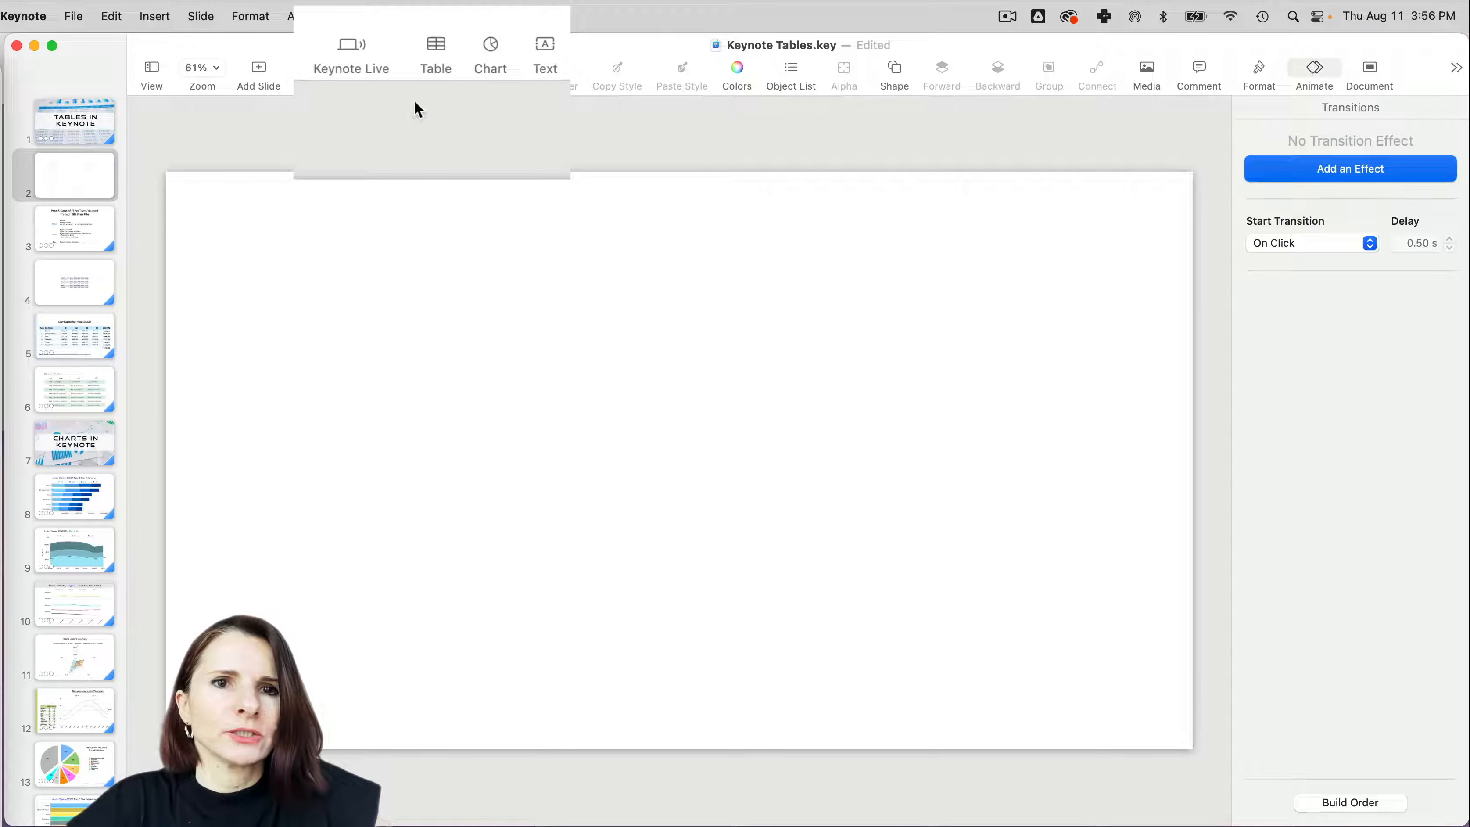
- Insert a plain grey table with white grid lines and no headers, and move it down and to the left on the slide
left_click(435, 65)
left_click(408, 205)
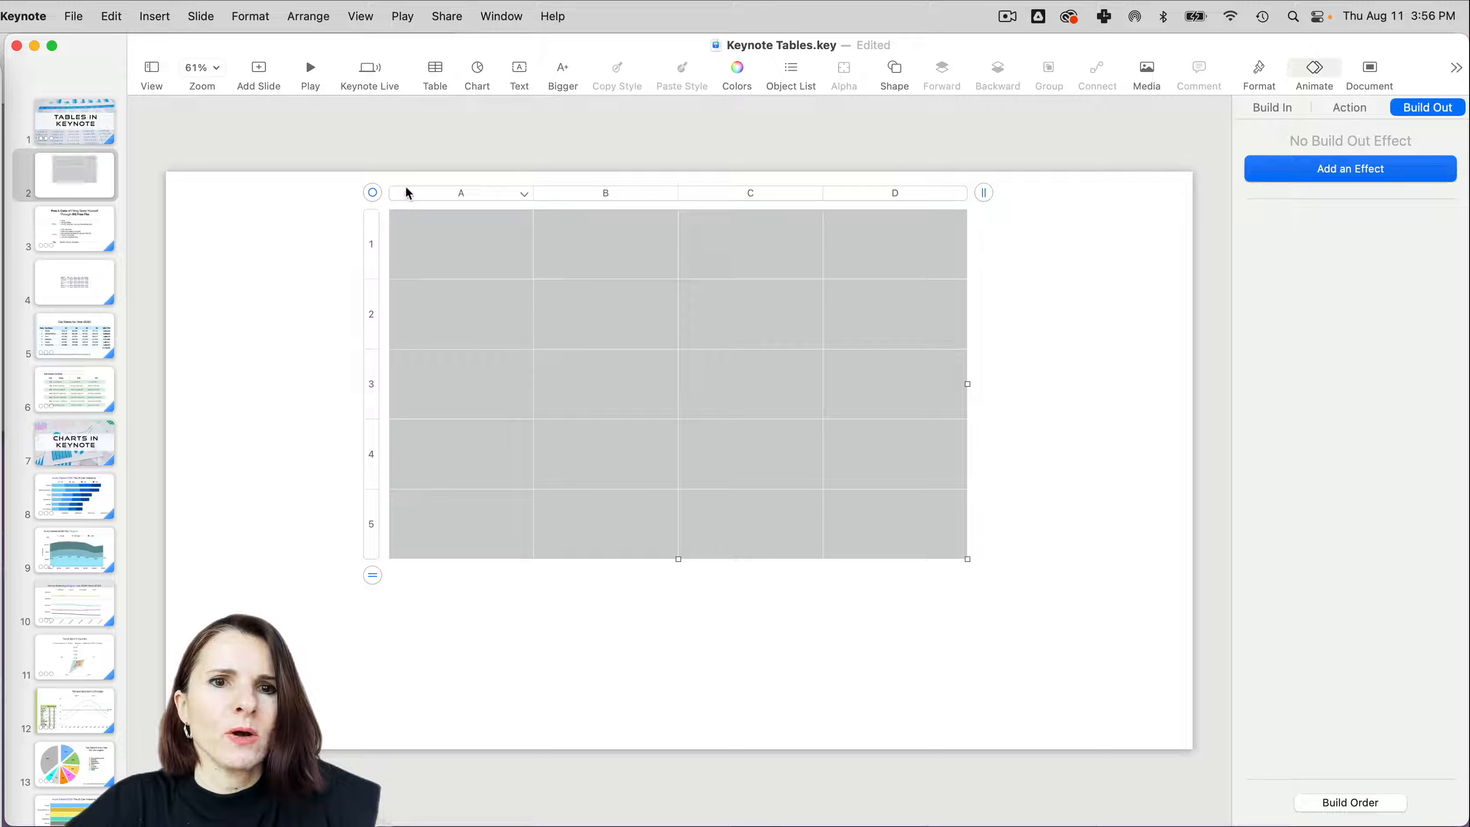
left_click_drag(373, 193, 323, 268)
- Insert a light-grey table with black grid lines and no headers, and delete the darker grey table behind it
left_click(436, 67)
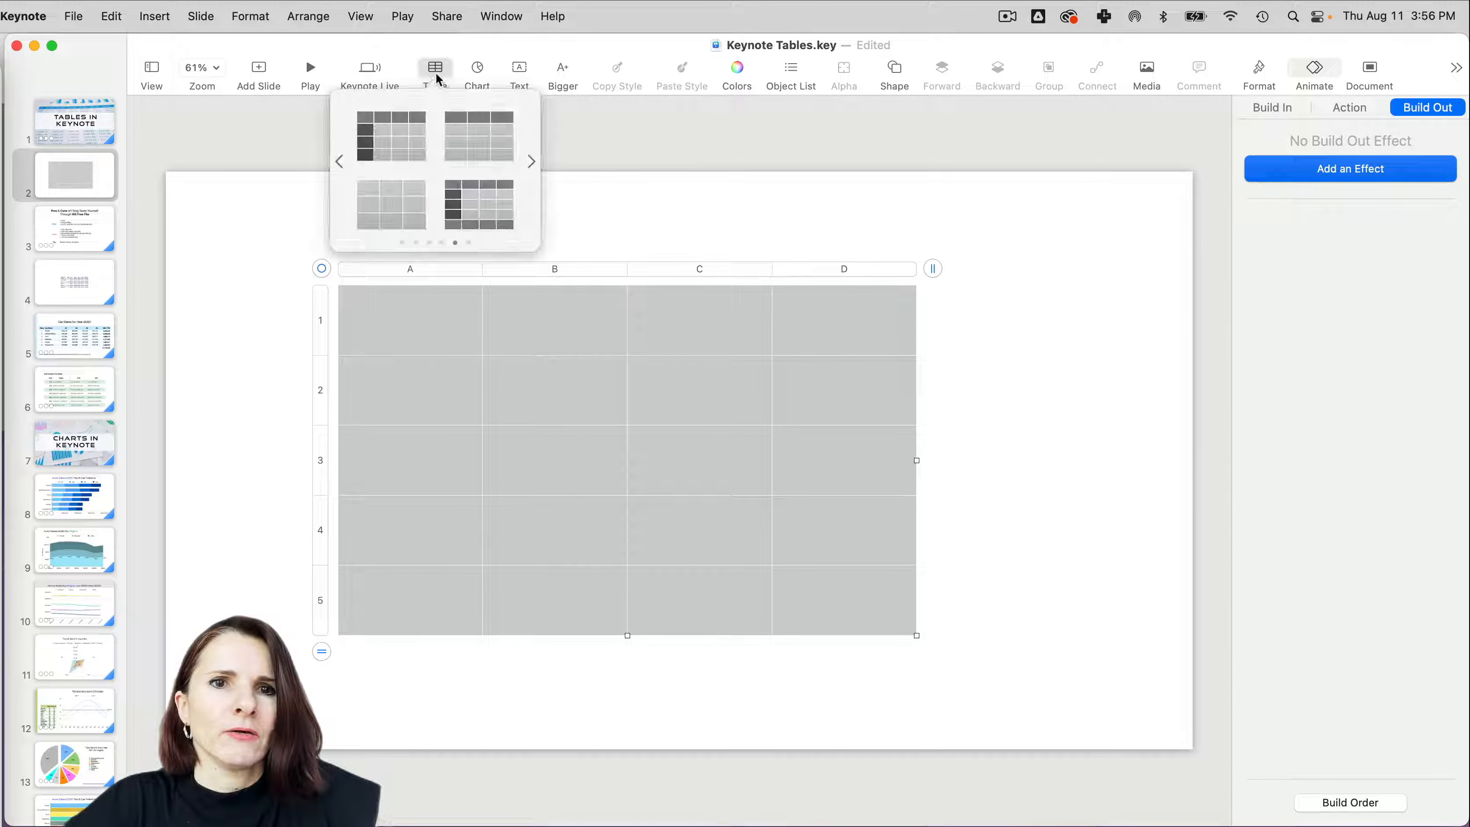
left_click(401, 213)
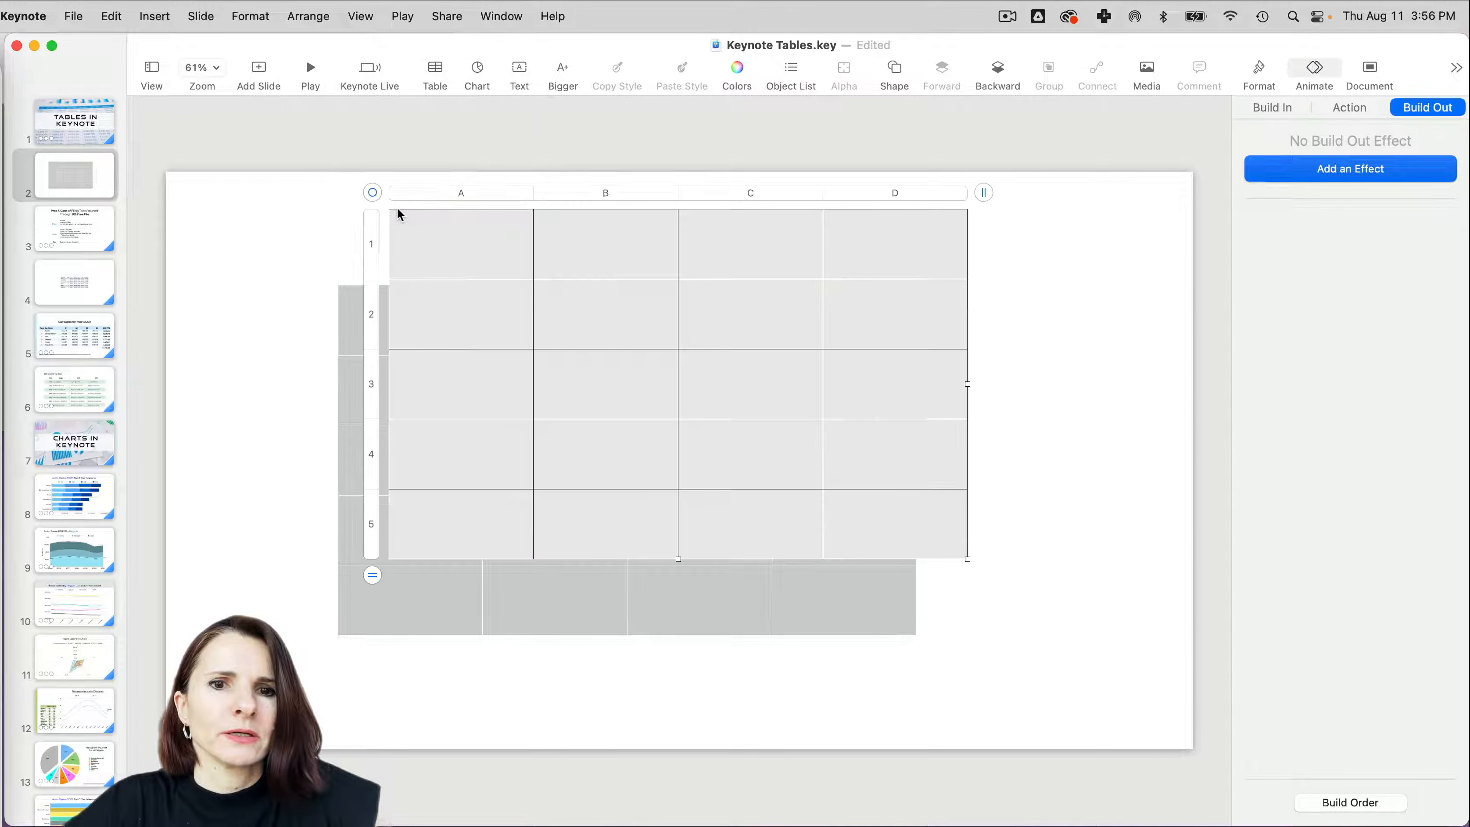
left_click(355, 282)
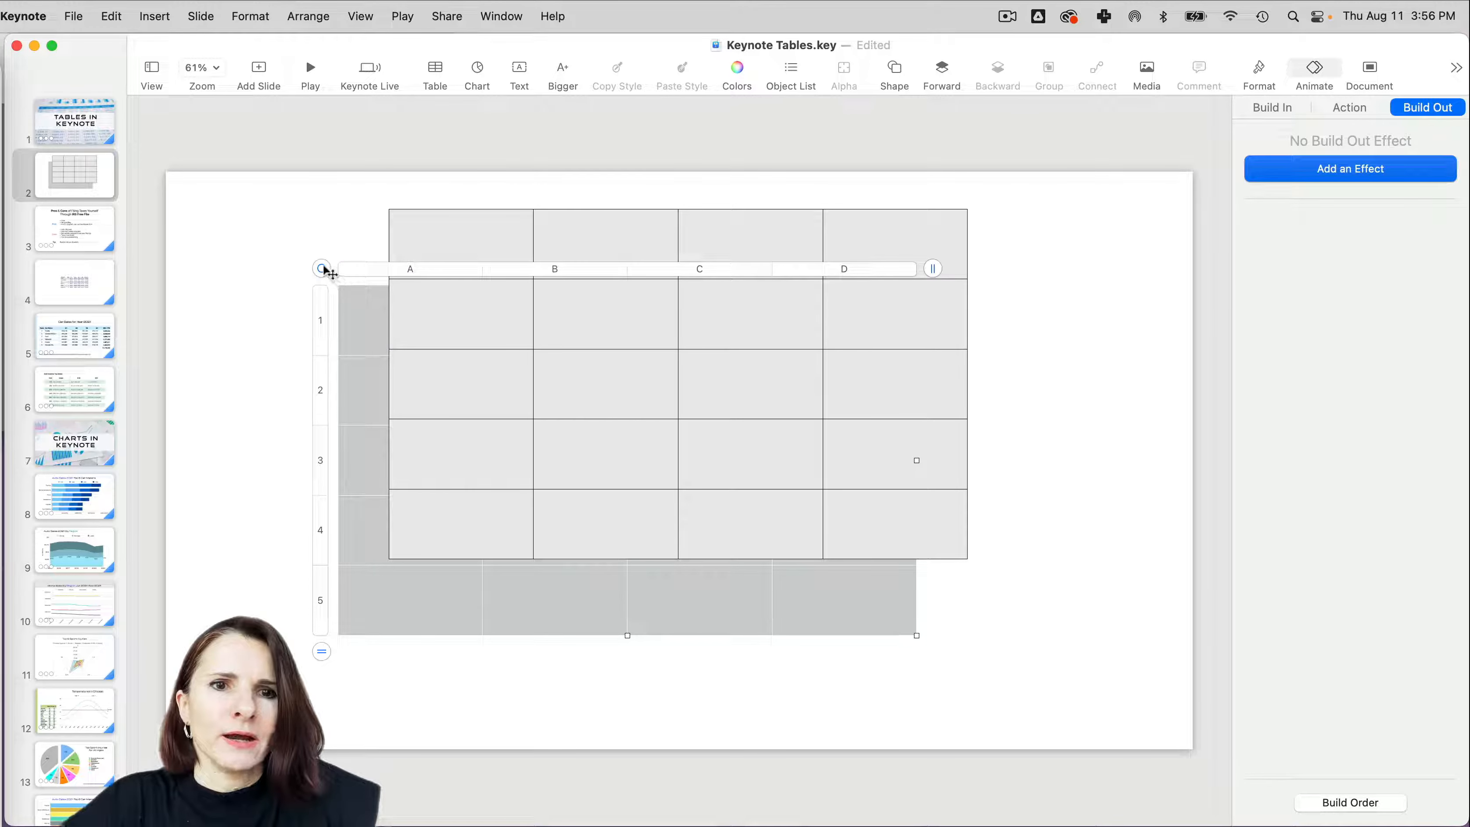
key("Delete")
- Move the table down toward the middle of the slide and view the options available for column A
left_click_drag(414, 243, 425, 331)
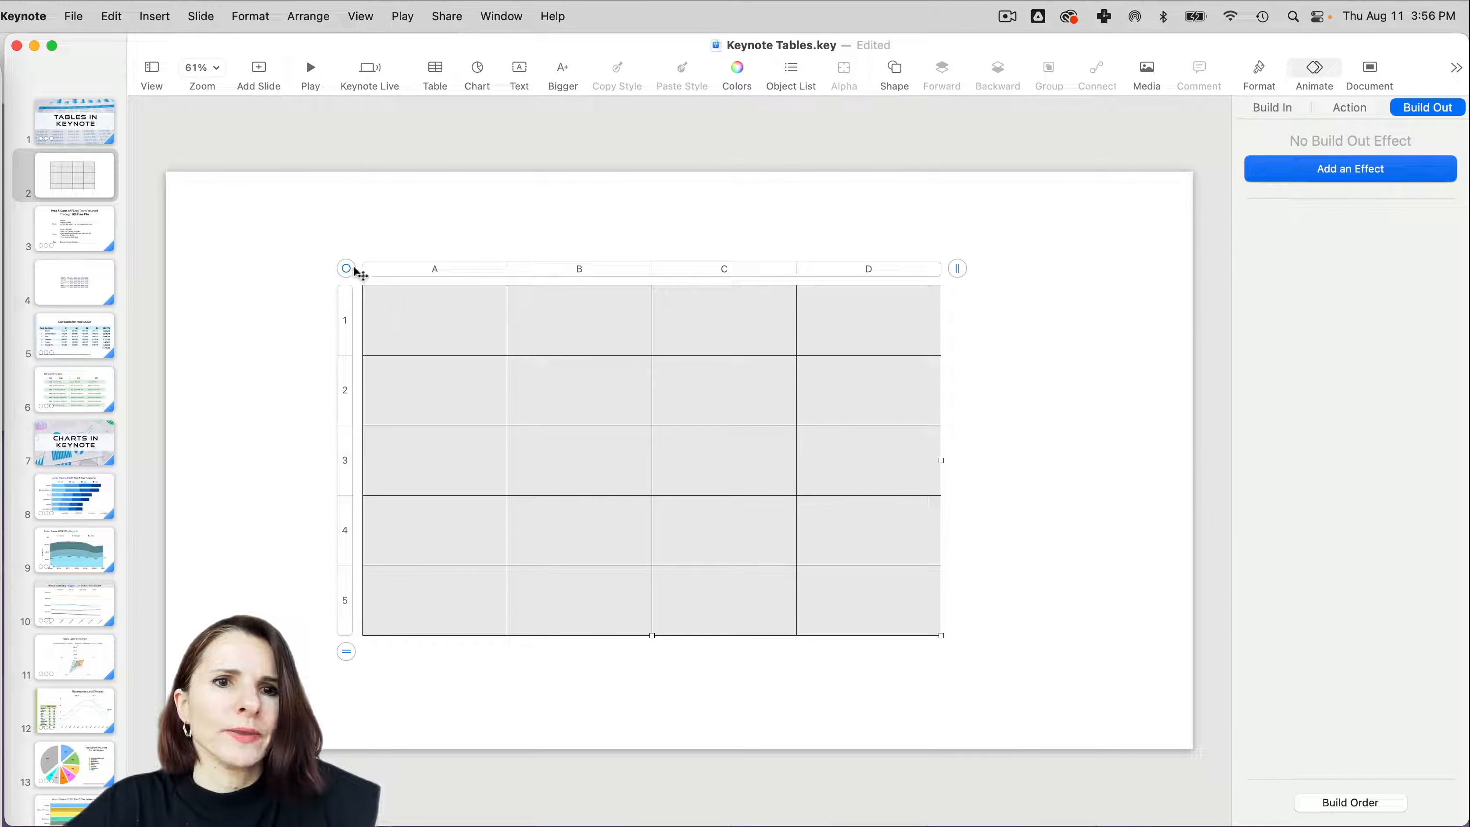
left_click_drag(348, 268, 403, 287)
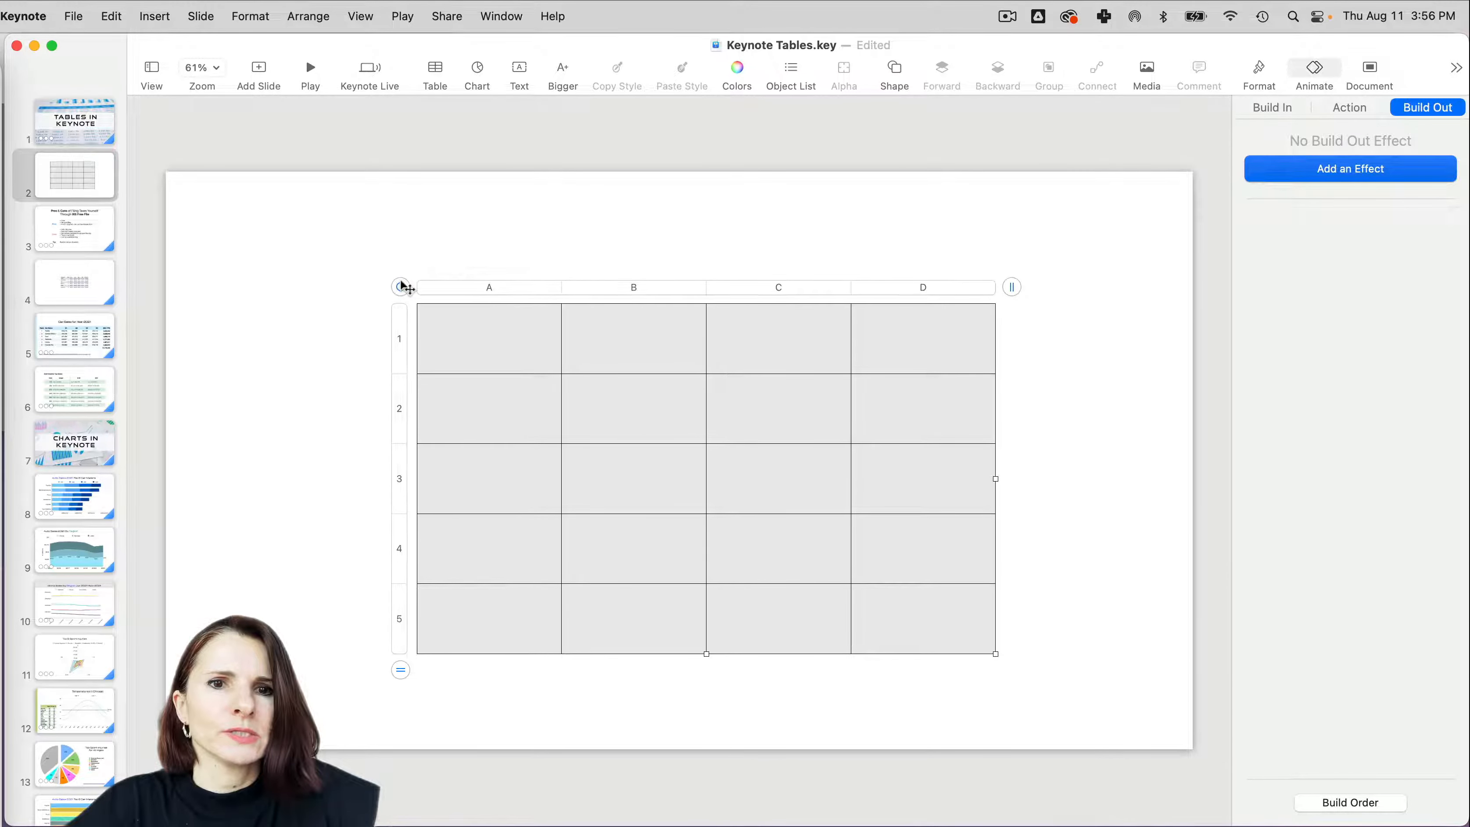
left_click(552, 288)
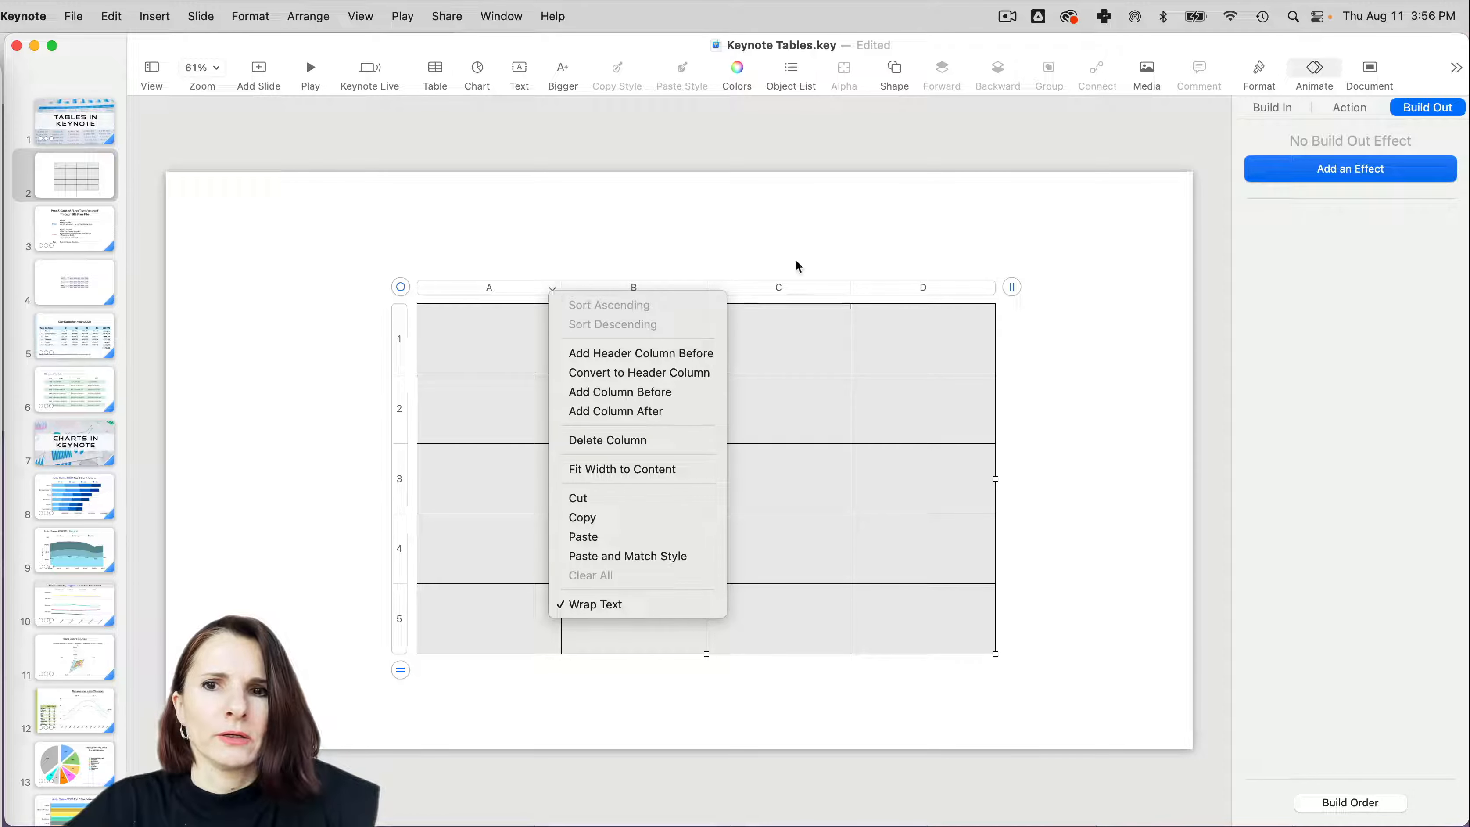
left_click(1033, 270)
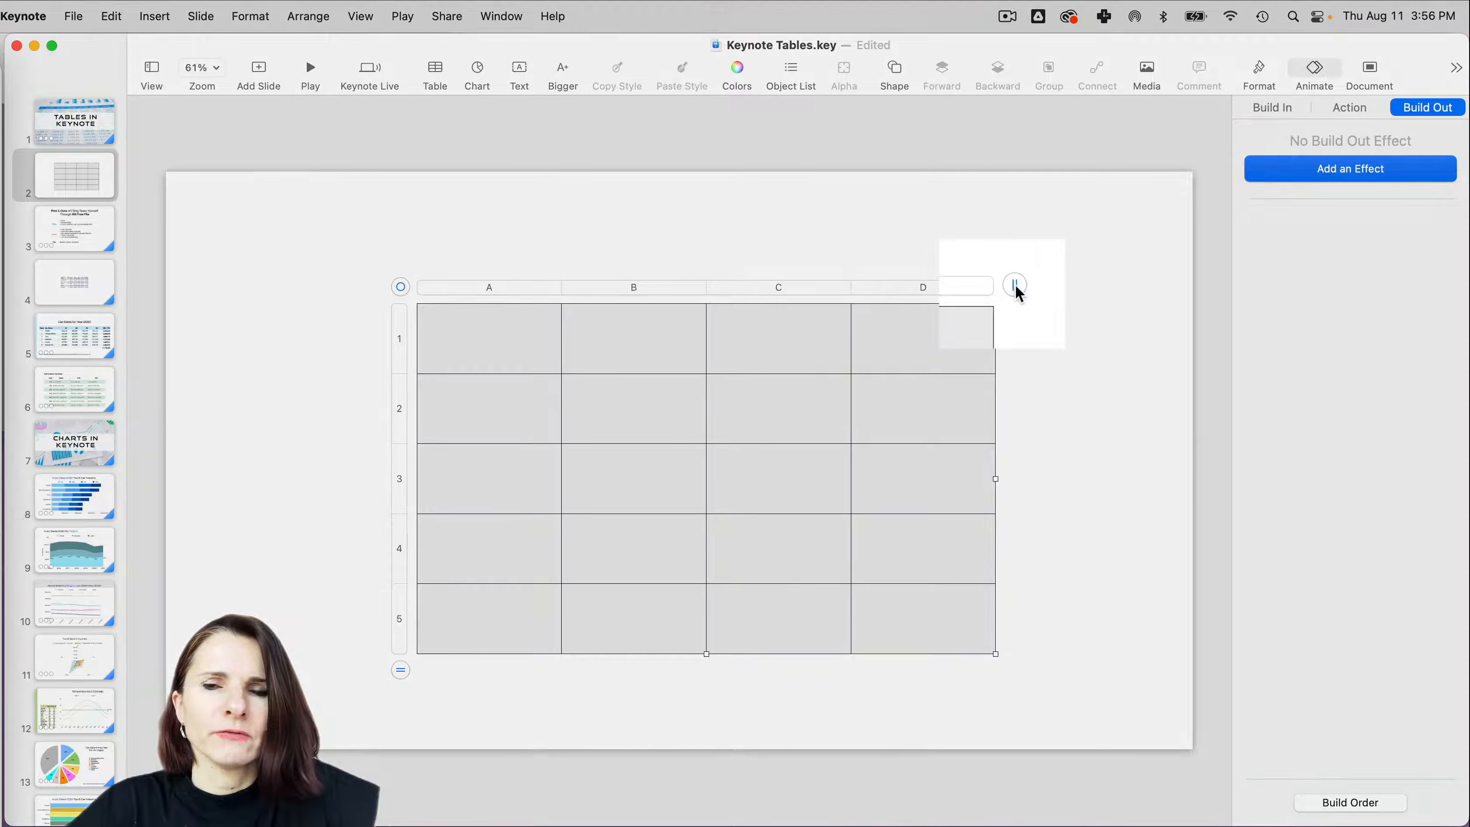
- Try out different column counts for the table on slide 2 and set it to 3 columns
left_click(1016, 287)
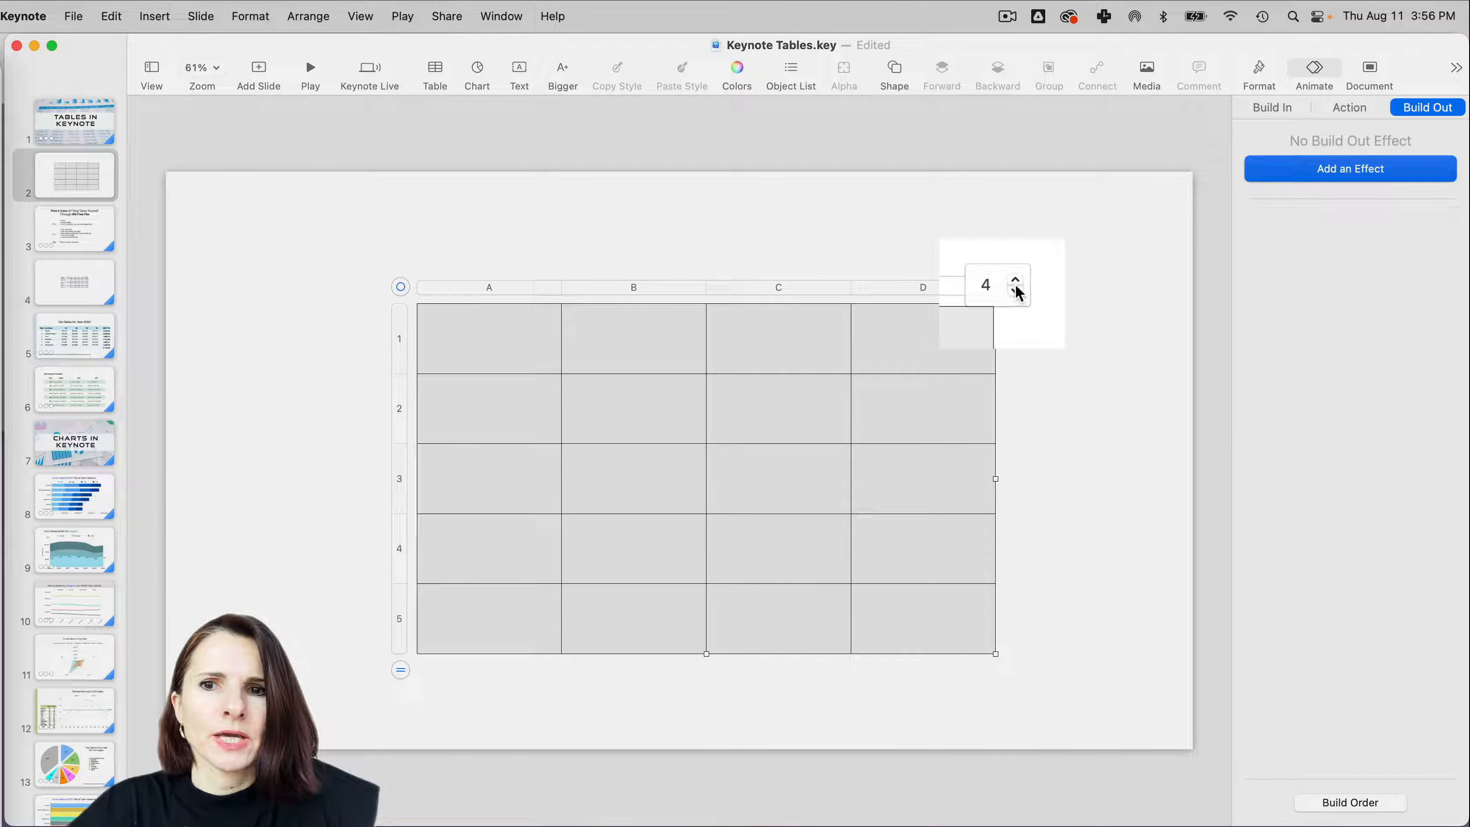
left_click(1017, 280)
left_click(1016, 280)
left_click(1016, 291)
left_click(1016, 290)
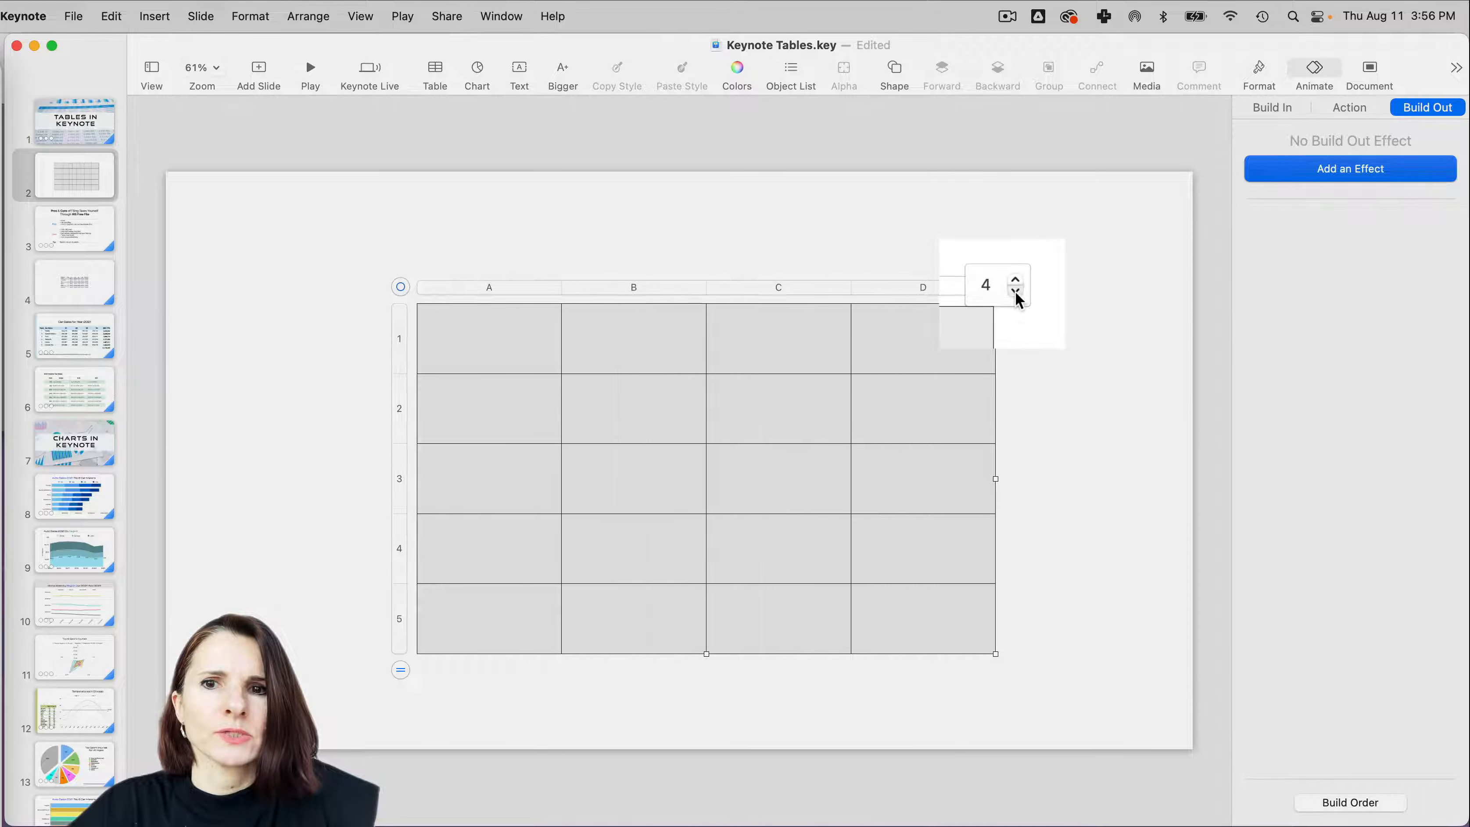
left_click(1016, 290)
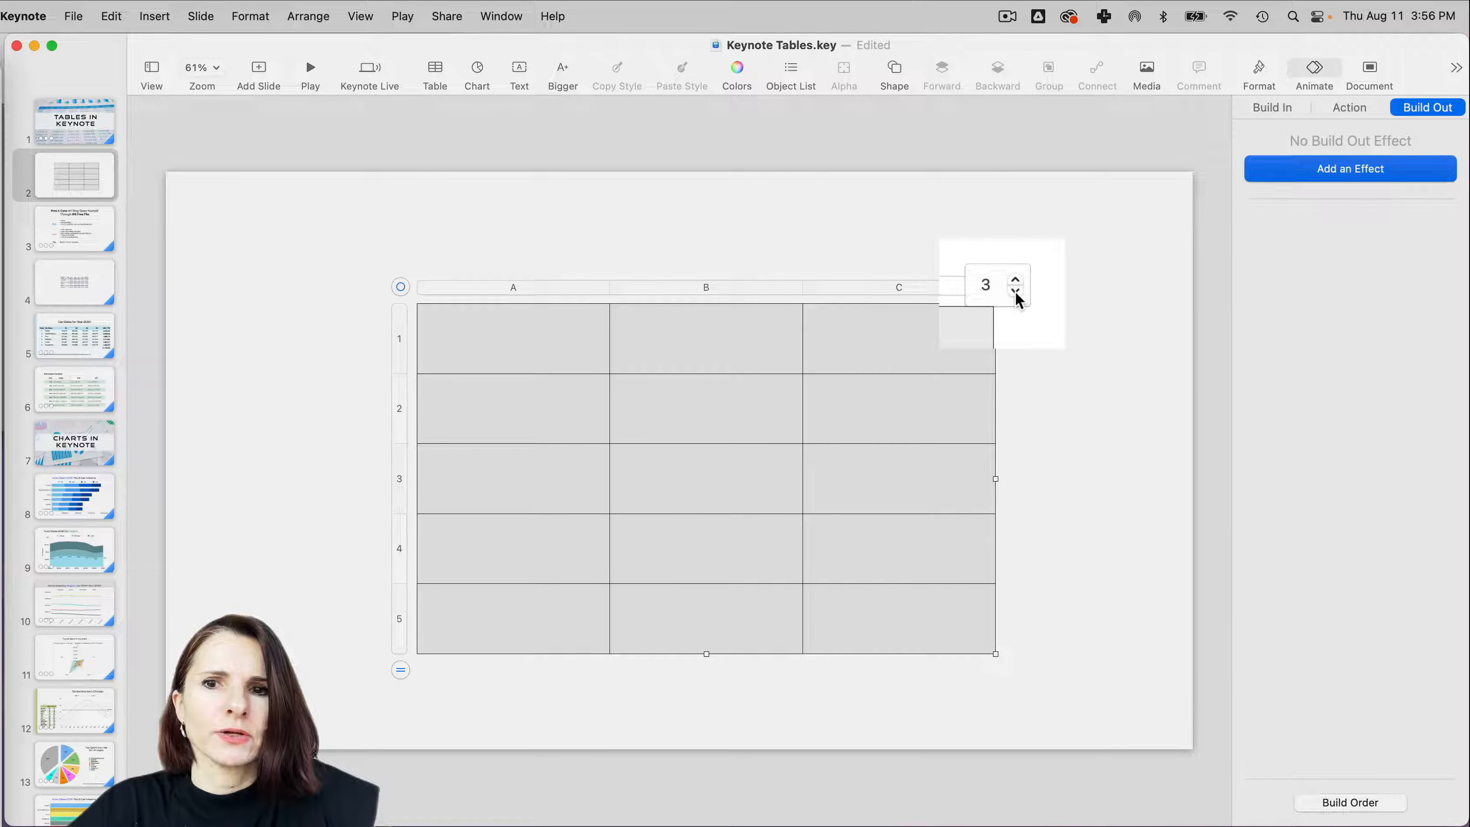
left_click(1016, 291)
left_click(1015, 280)
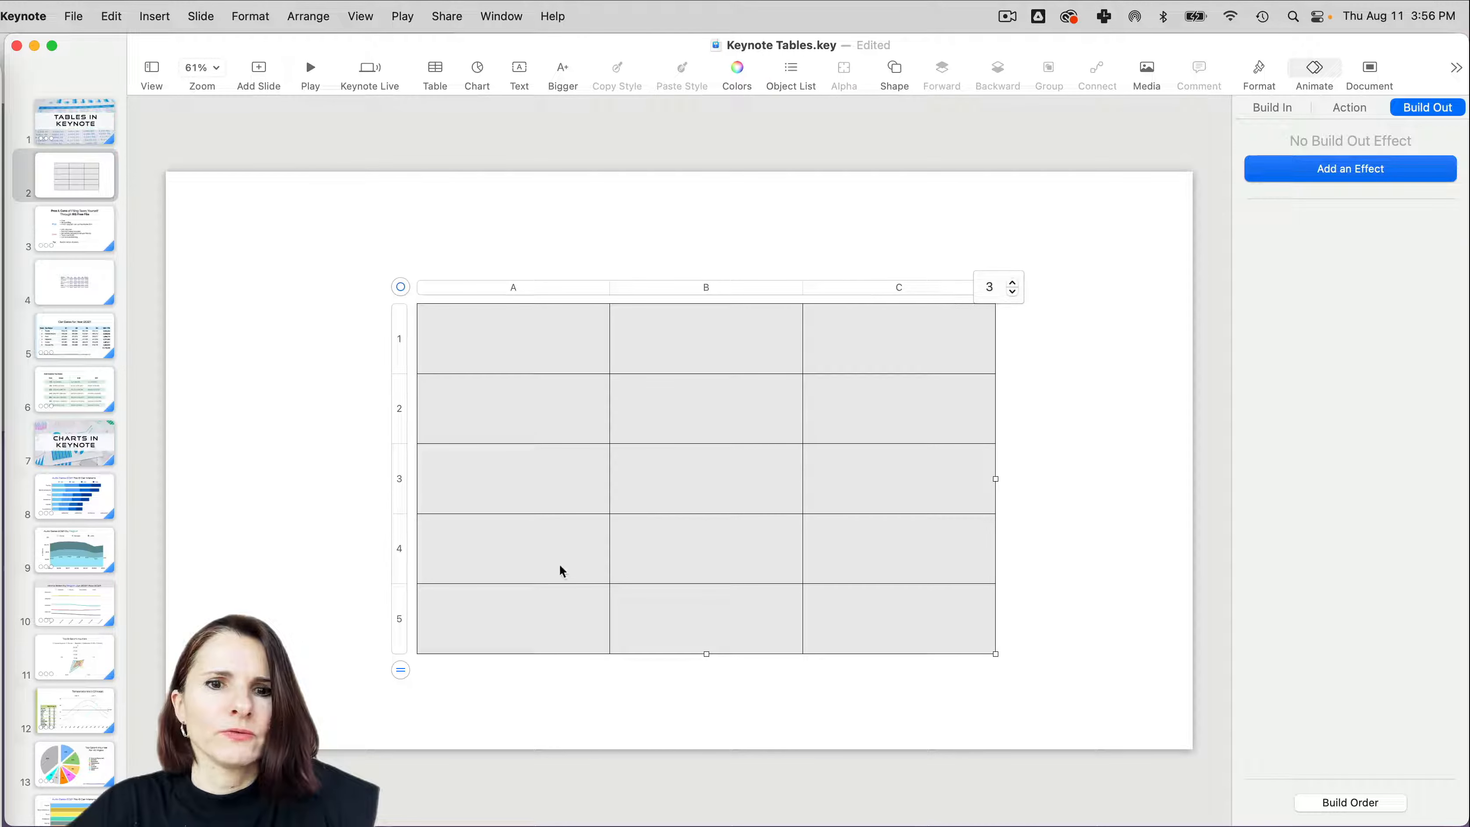
- Set the table's row count to 7 and nudge the table slightly up and to the right
left_click(401, 670)
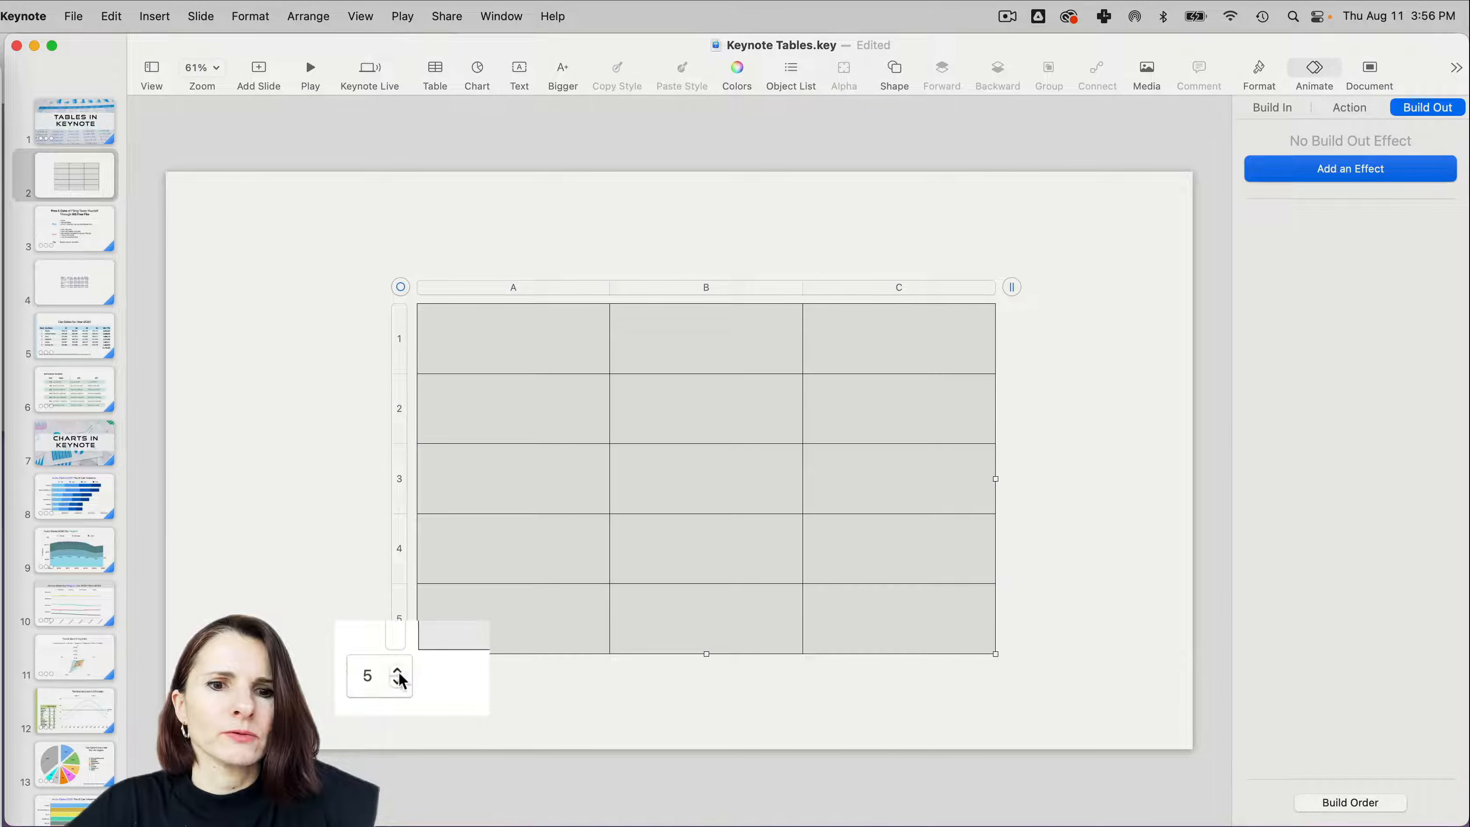
left_click(397, 671)
left_click(398, 671)
left_click(446, 687)
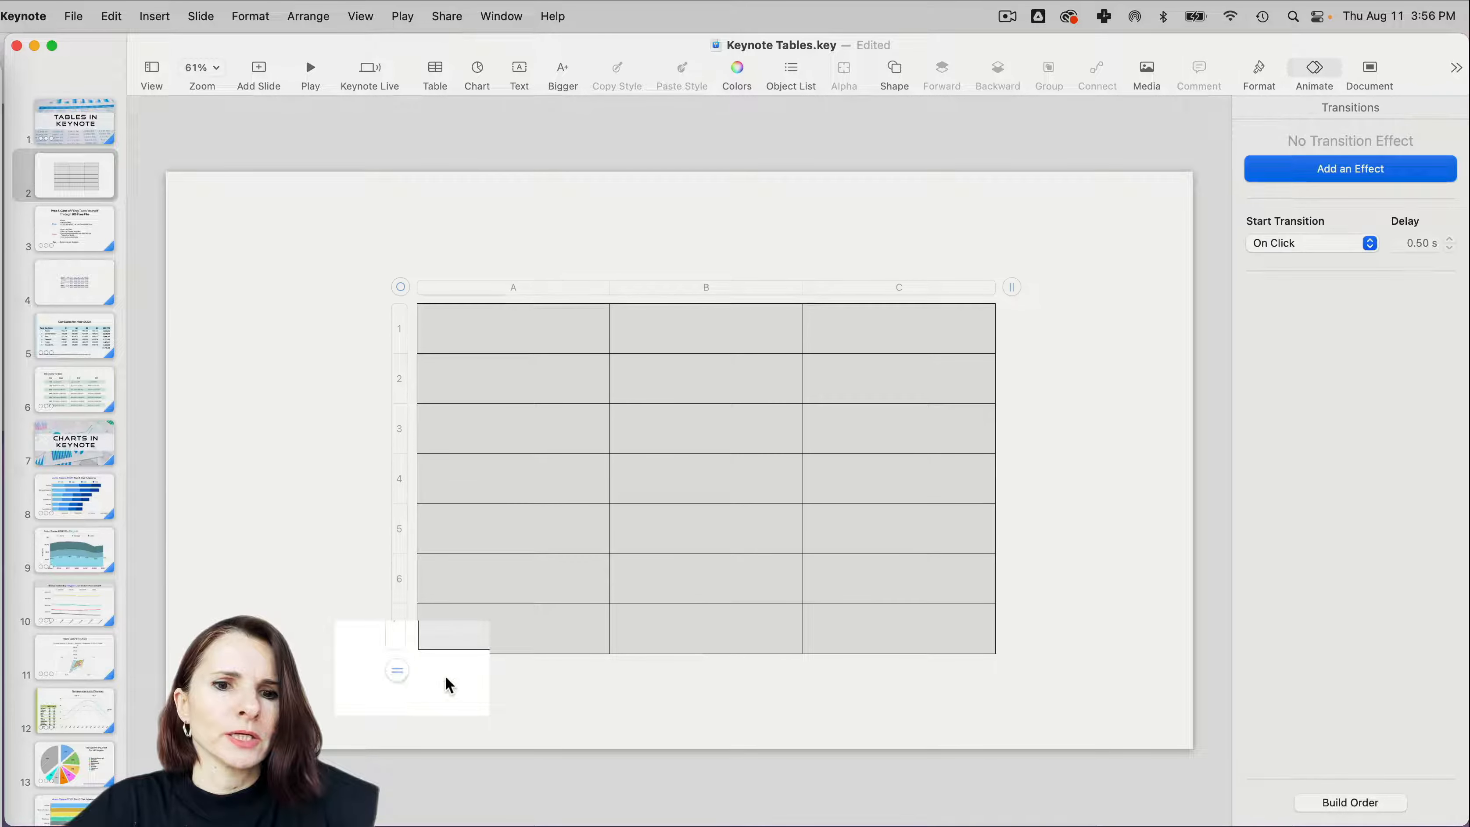
left_click(435, 647)
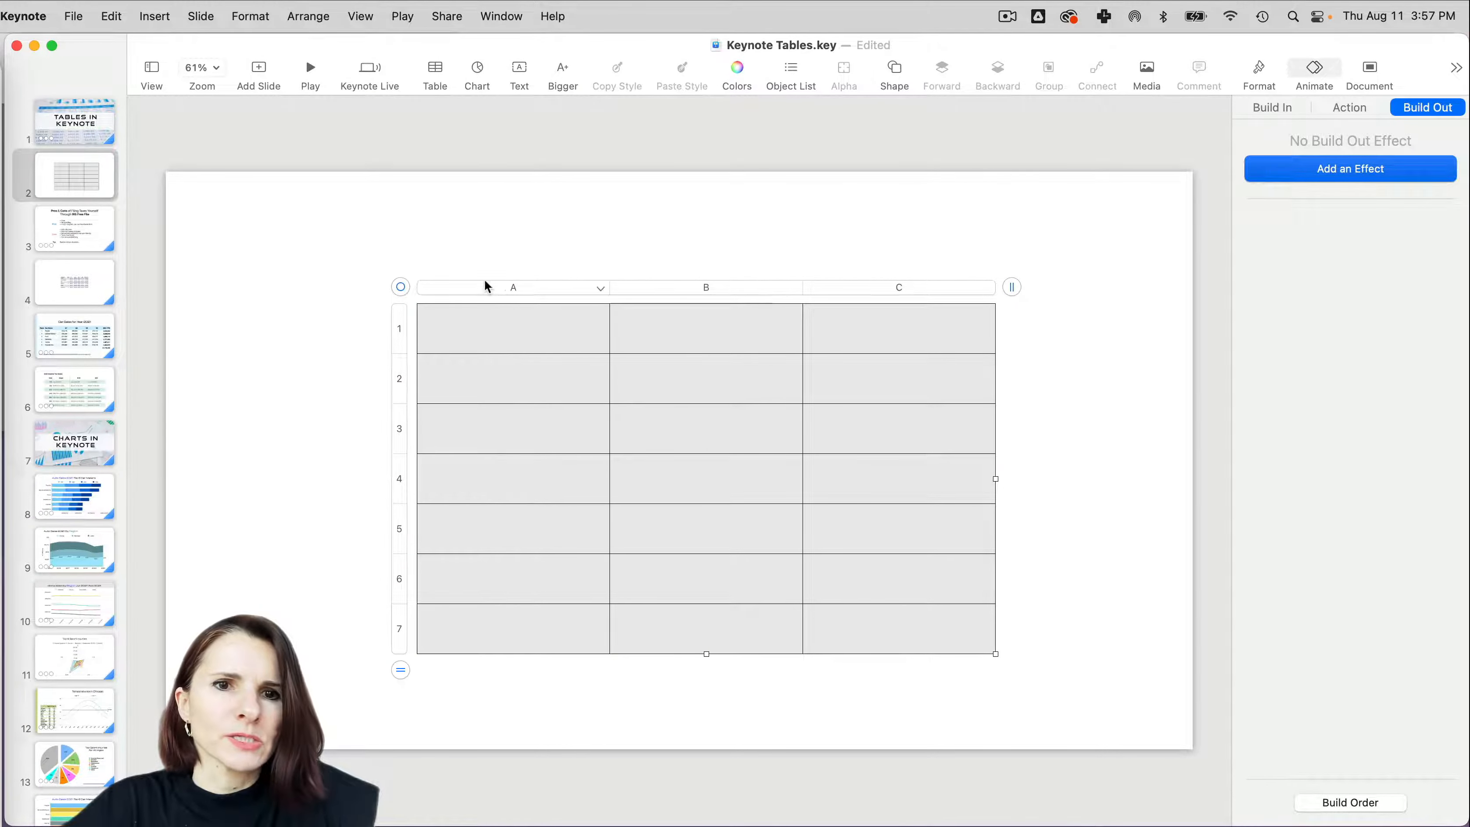
mouse_move(401, 286)
left_mouse_down()
mouse_move(380, 277)
mouse_move(403, 286)
left_mouse_up()
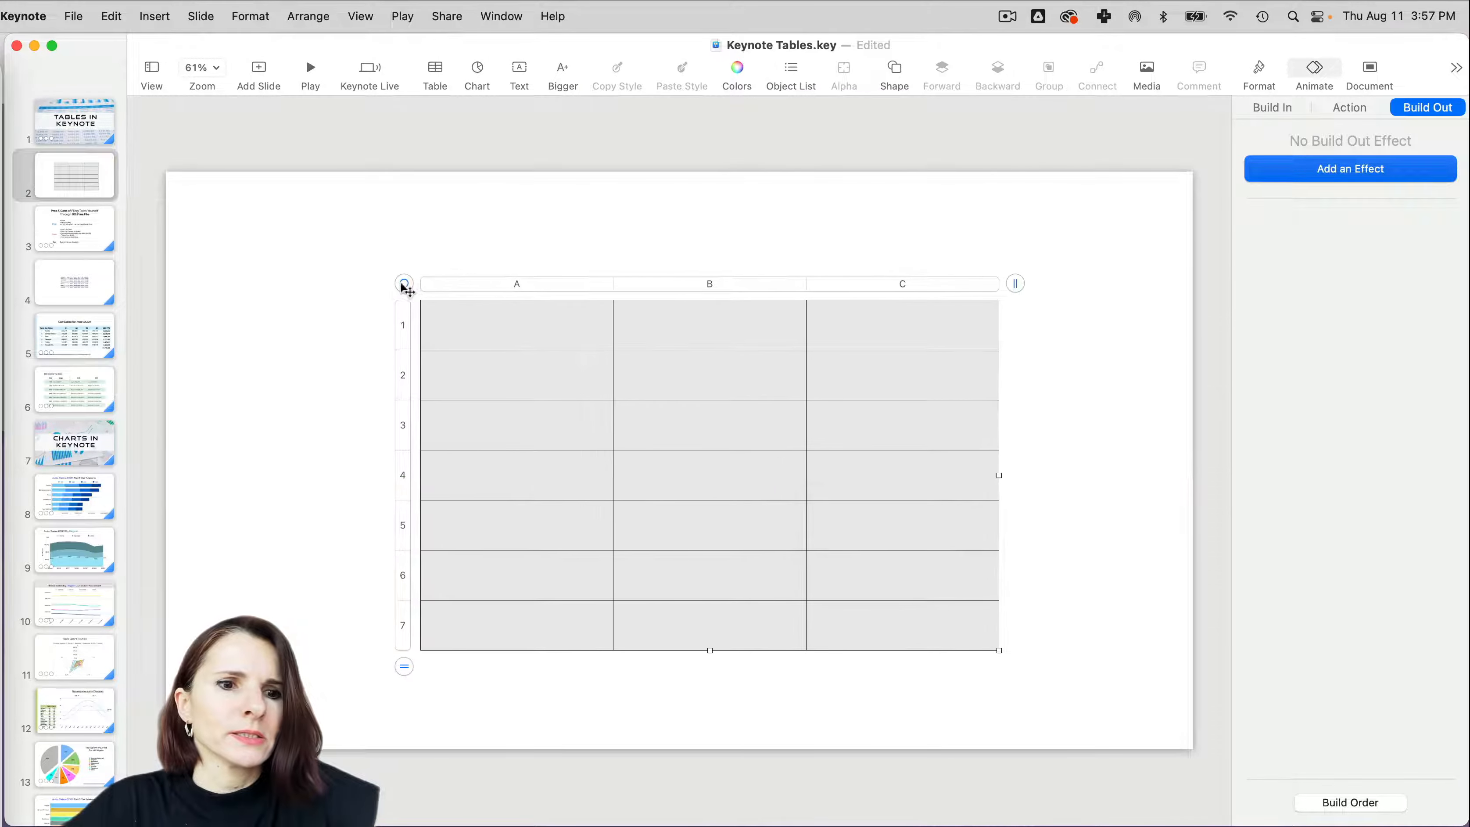
- Switch to Preview to view the screenshot of monthly high and low temperatures, enlarge its window slightly, and return to Keynote
left_click(14, 729)
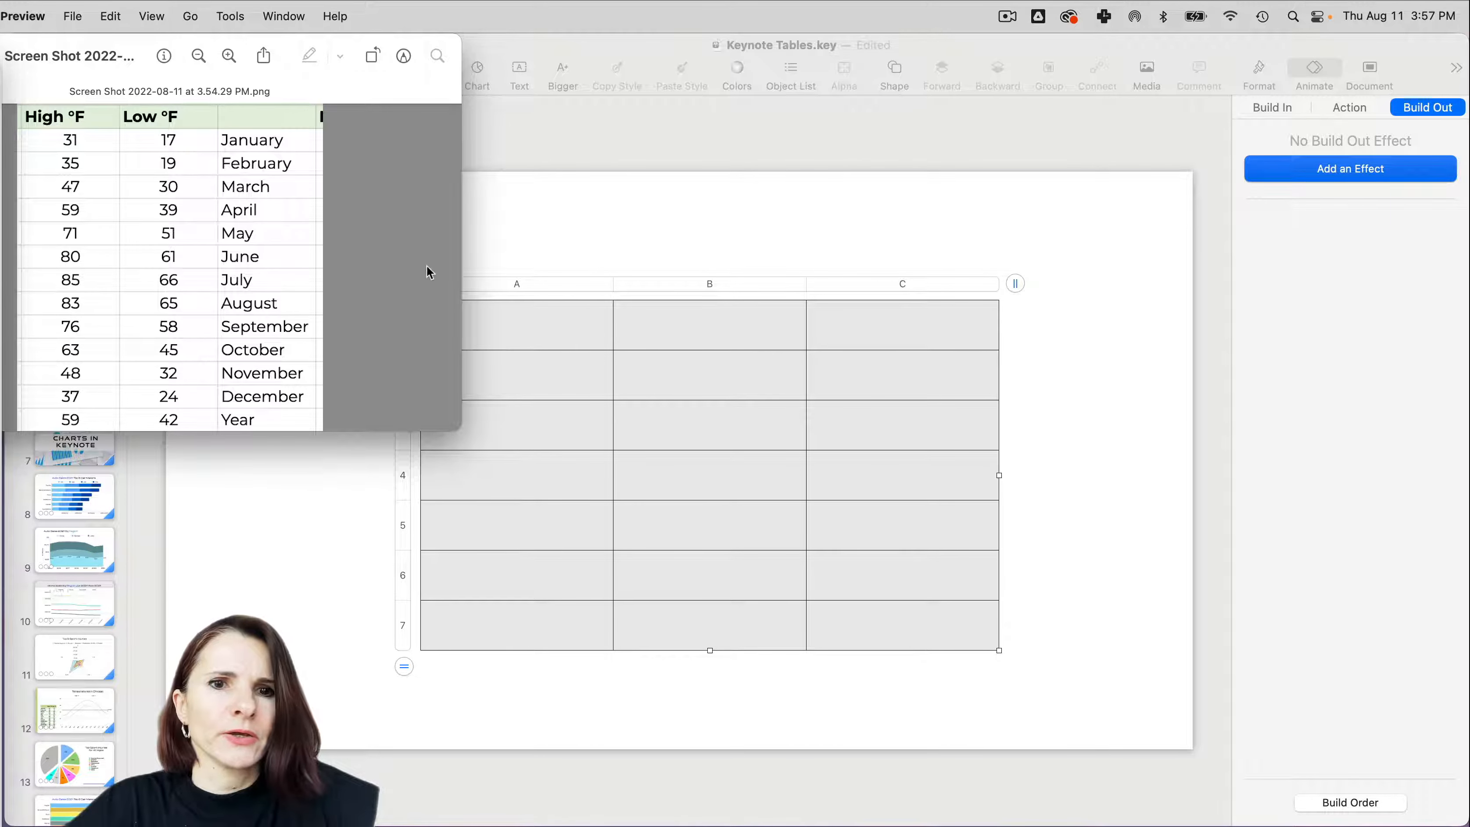
left_click(663, 248)
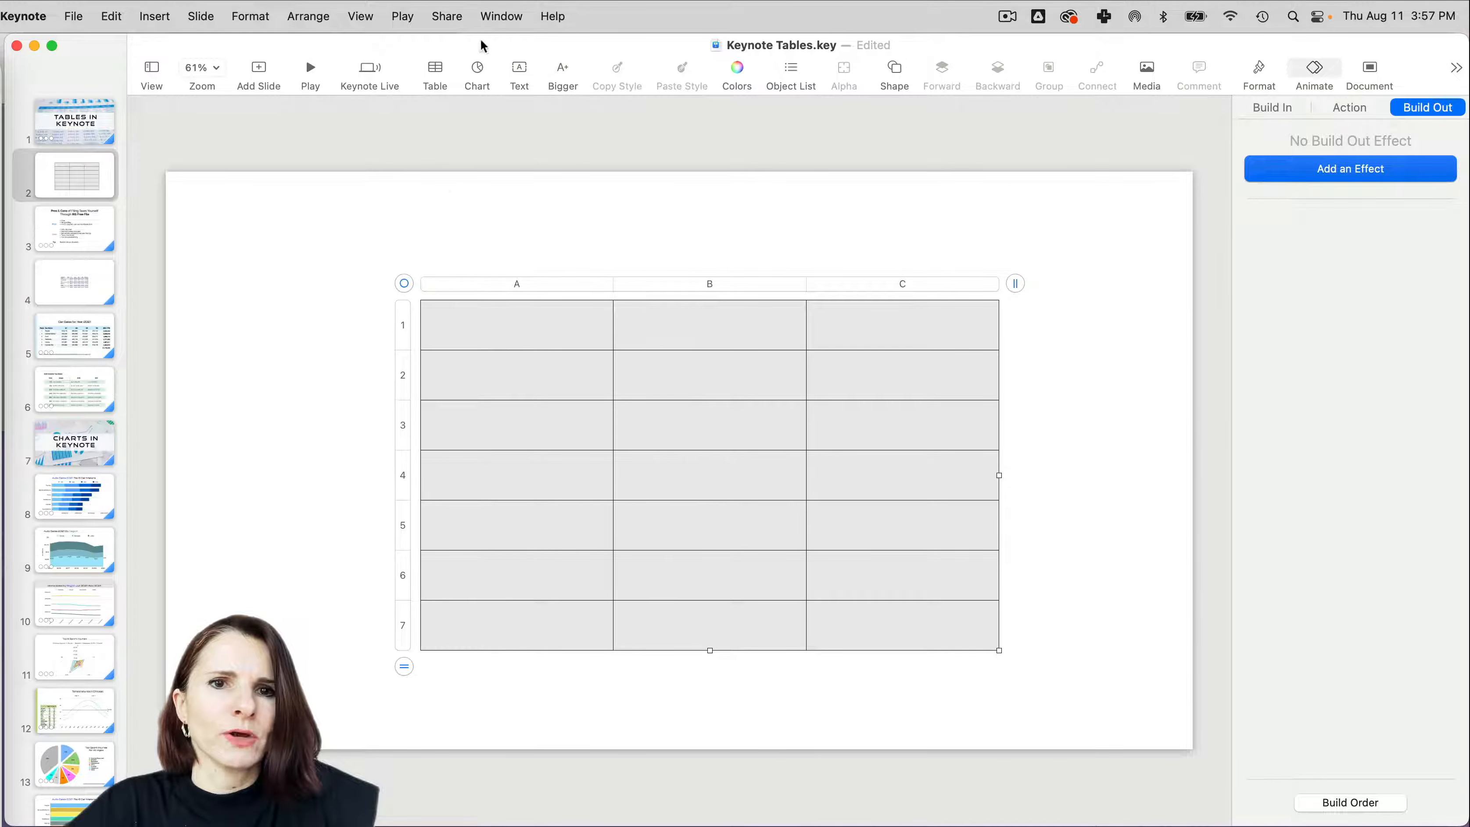
left_click(14, 727)
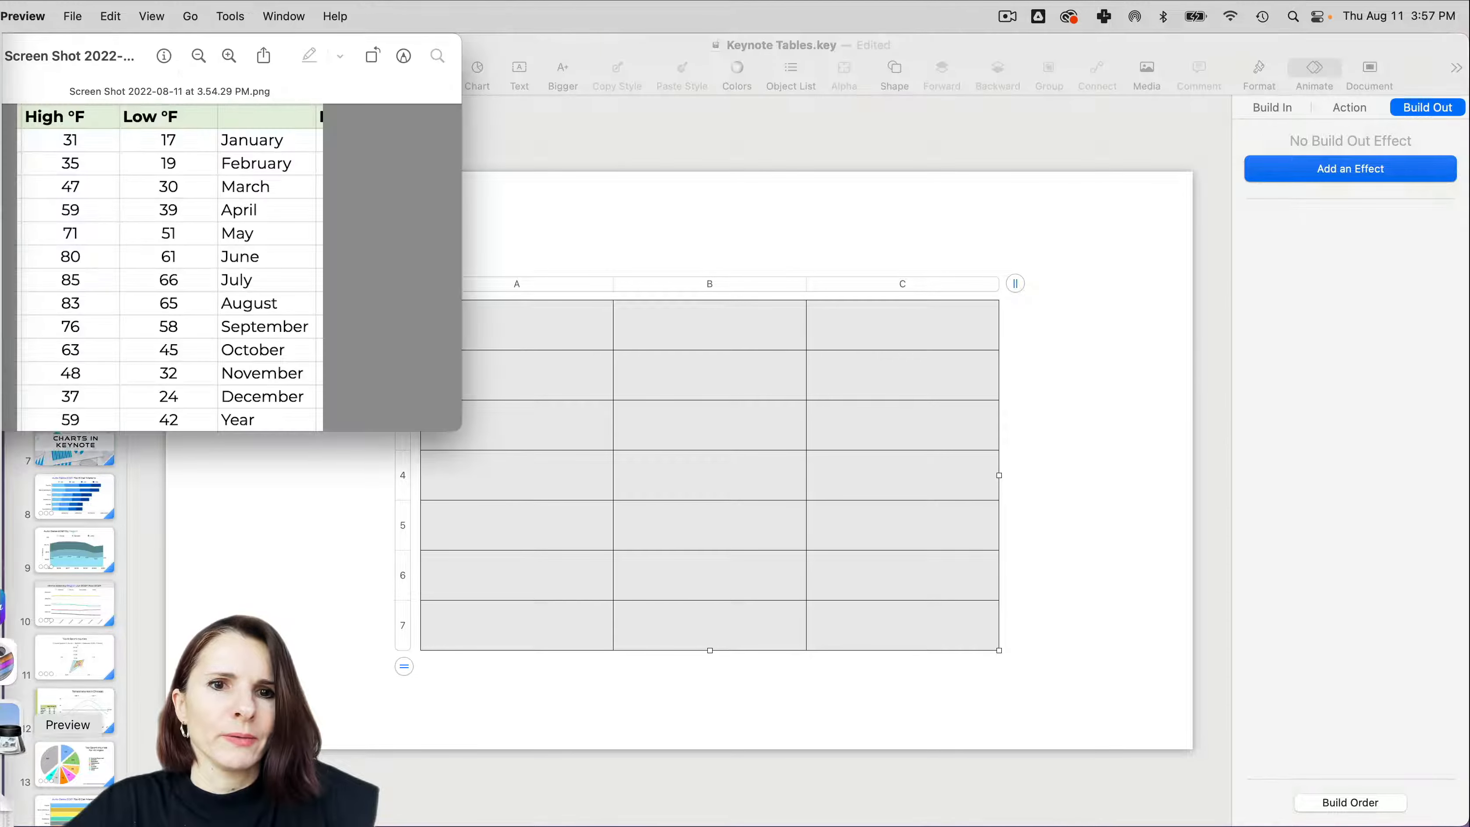
left_click_drag(456, 425, 456, 463)
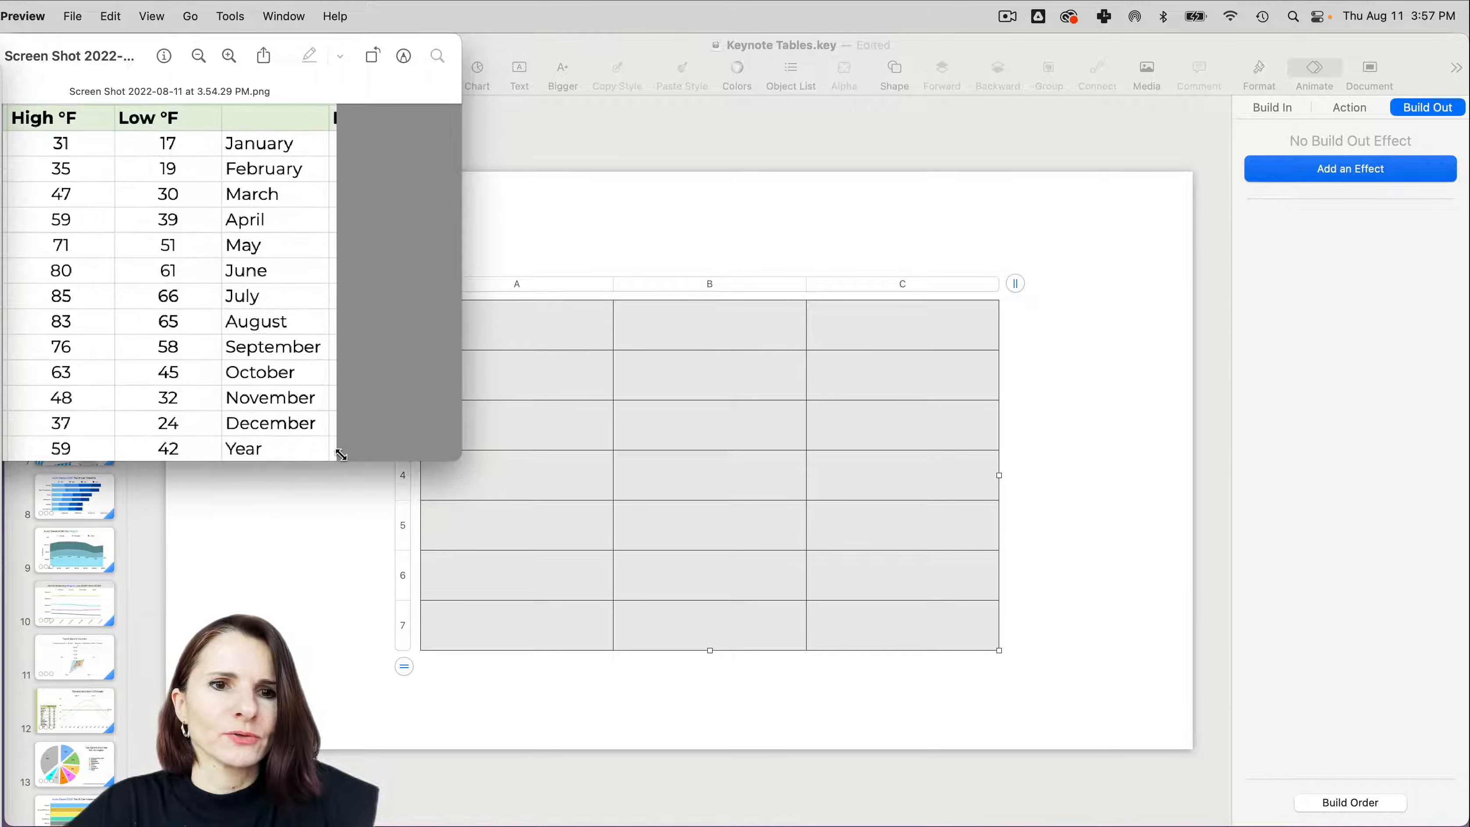
left_click(576, 284)
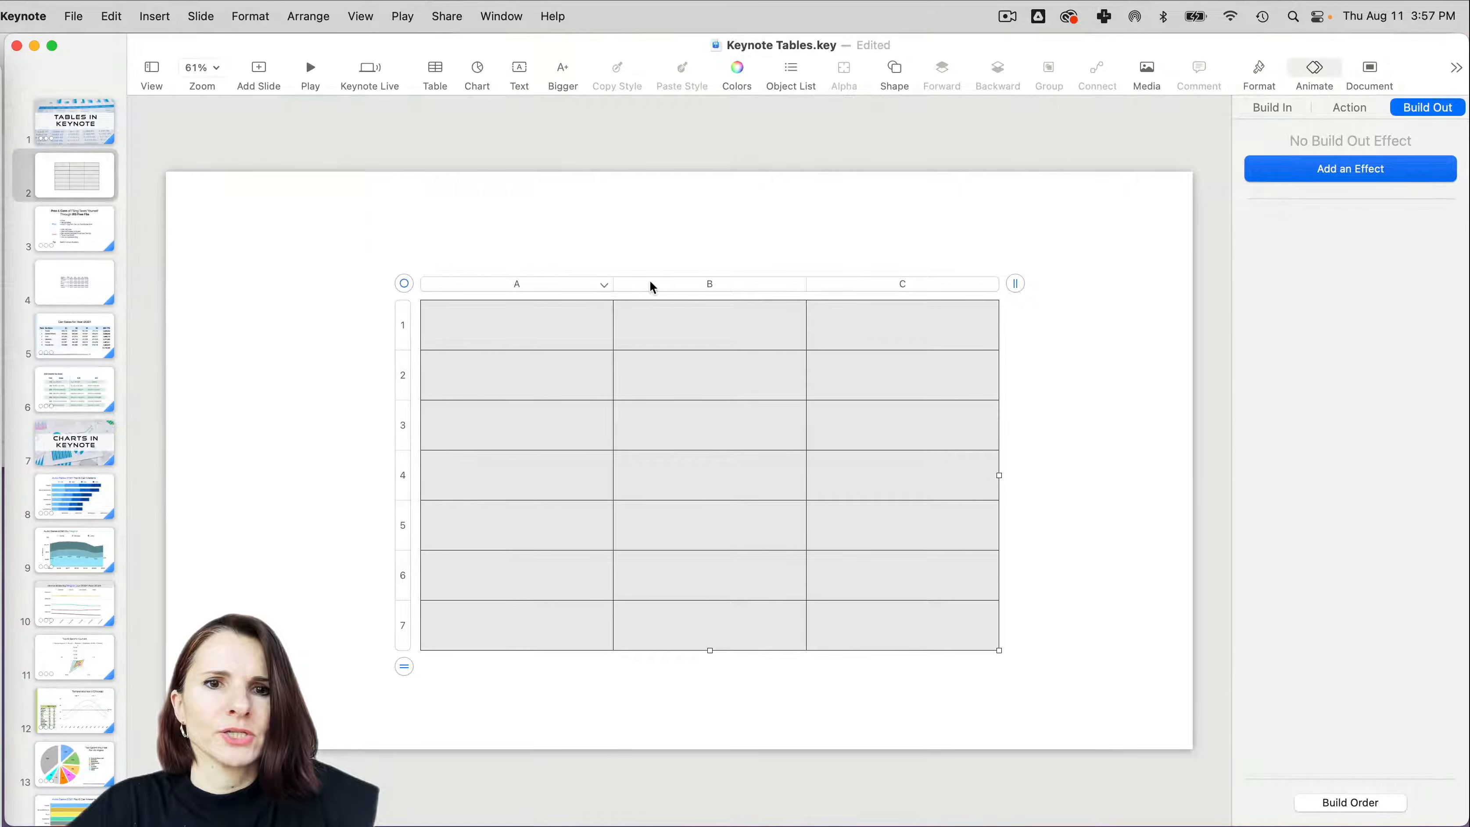
- Move the whole table up and to the right on the slide
left_click(395, 288)
left_click(421, 302)
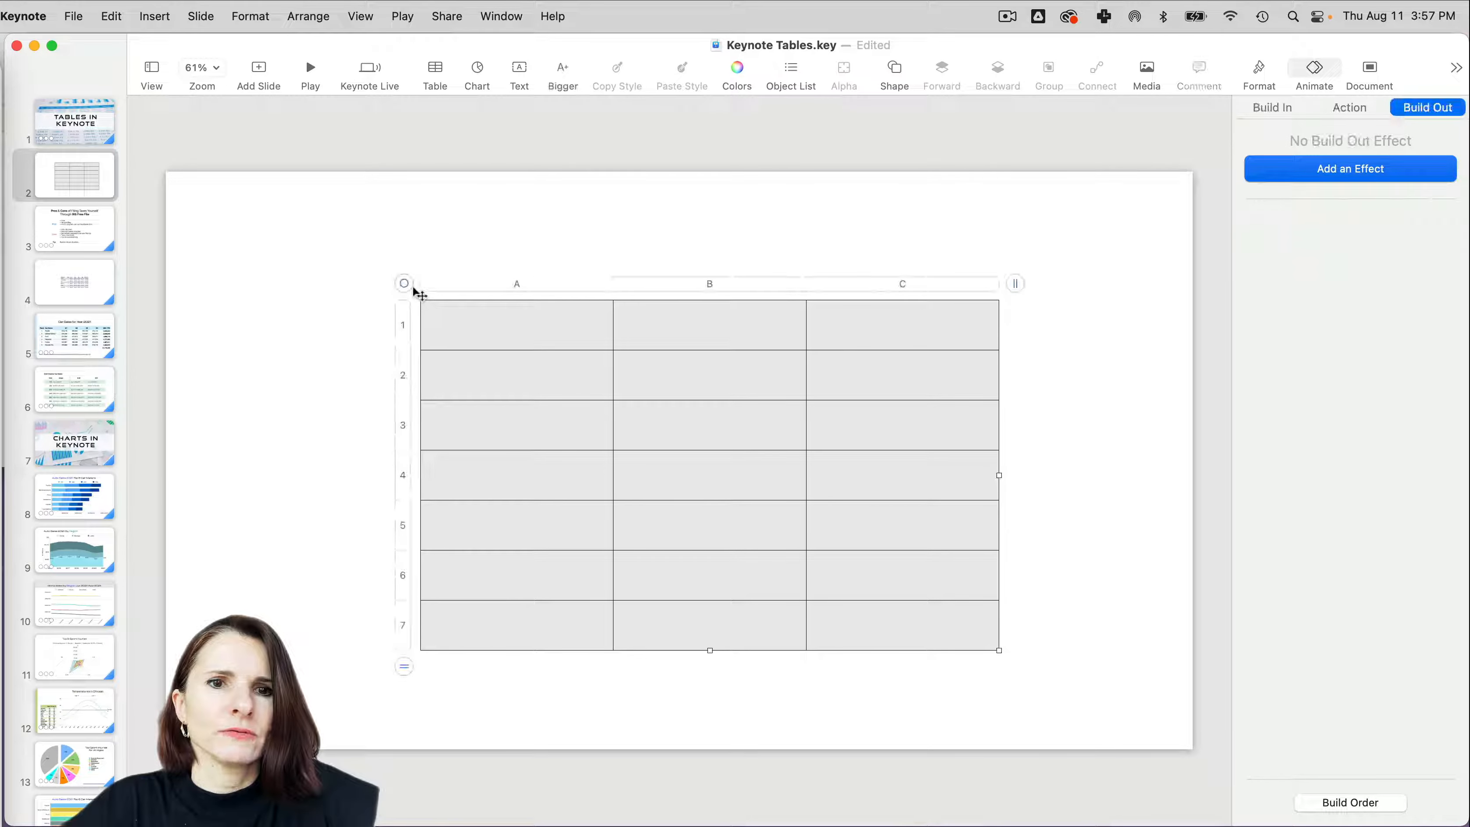
left_click_drag(413, 289, 537, 252)
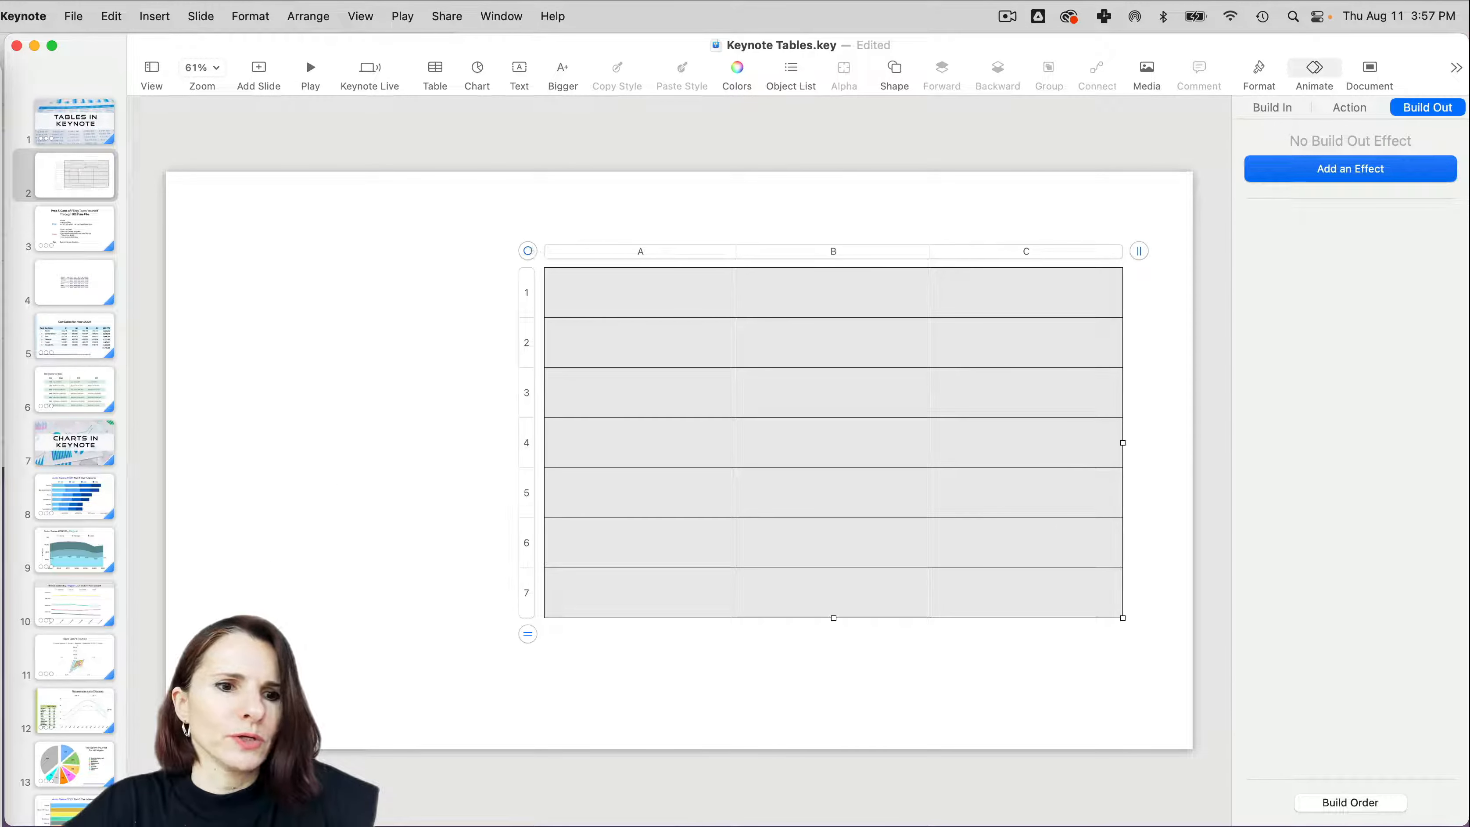
- Show the temperature screenshot beside the slide and enter the headings Month, High and Low in the table's first row
left_click(13, 733)
left_click(656, 292)
left_click(654, 295)
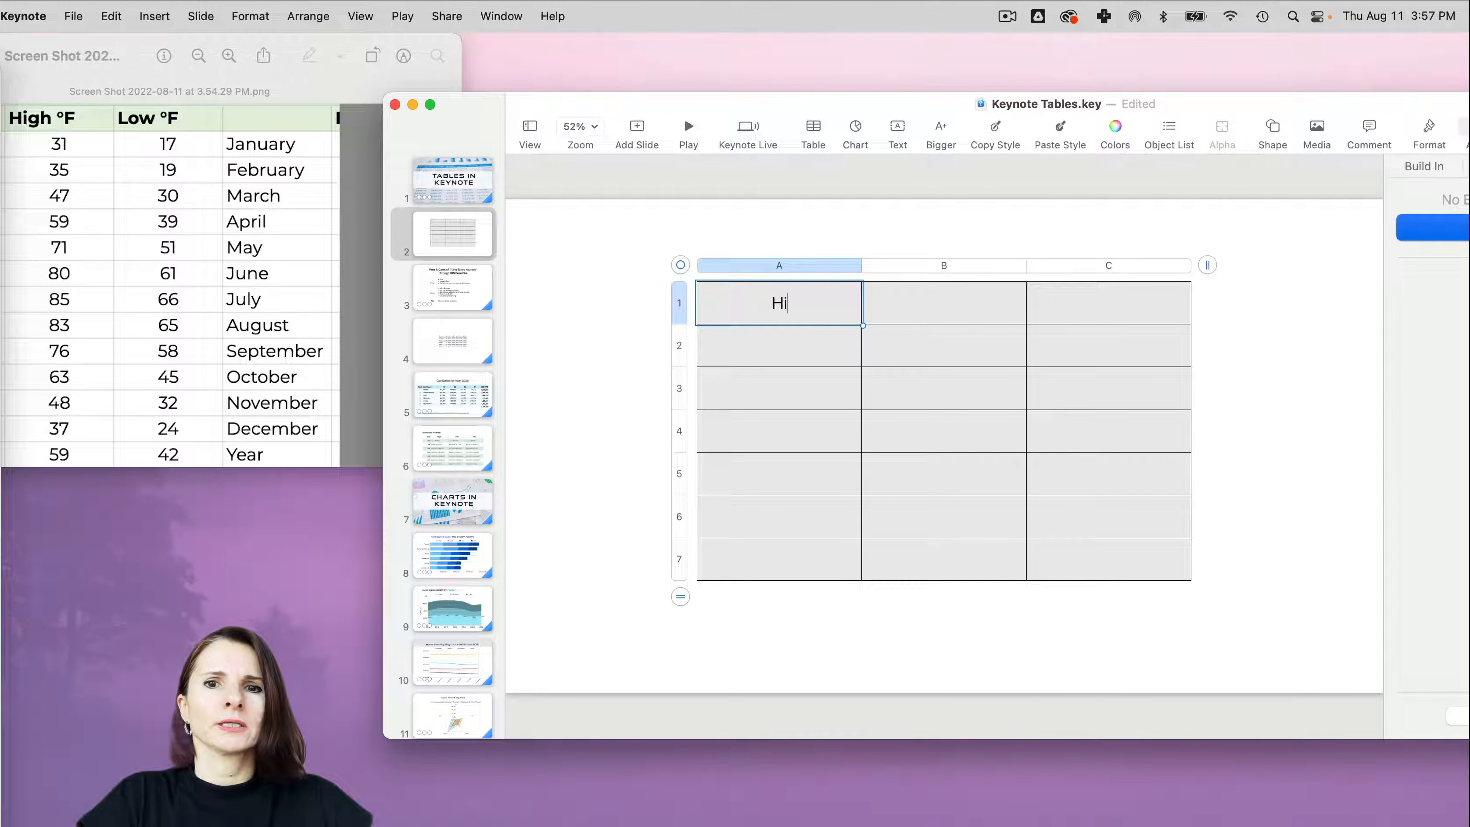
type("M")
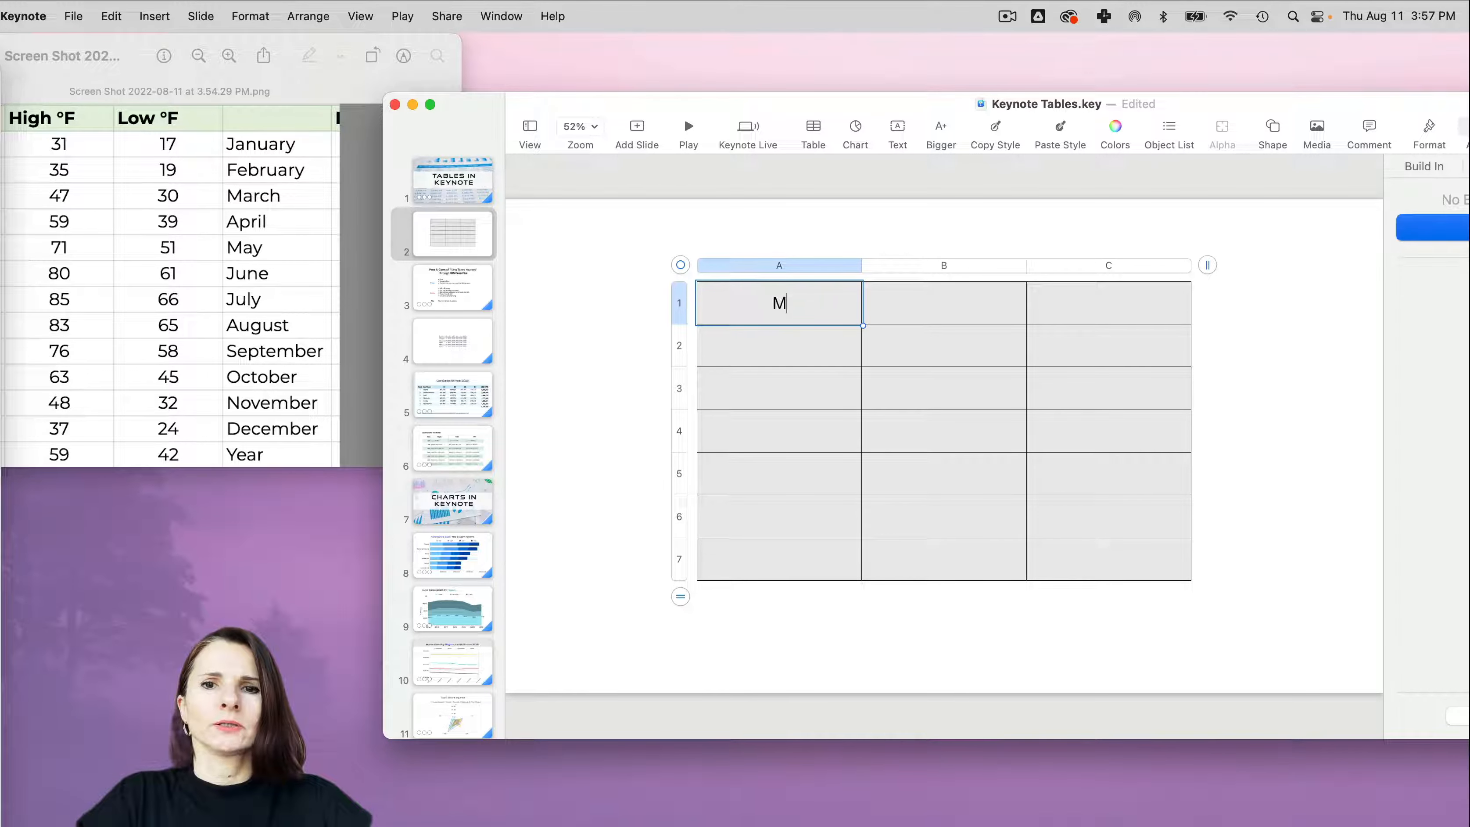
type("onth")
key("Tab")
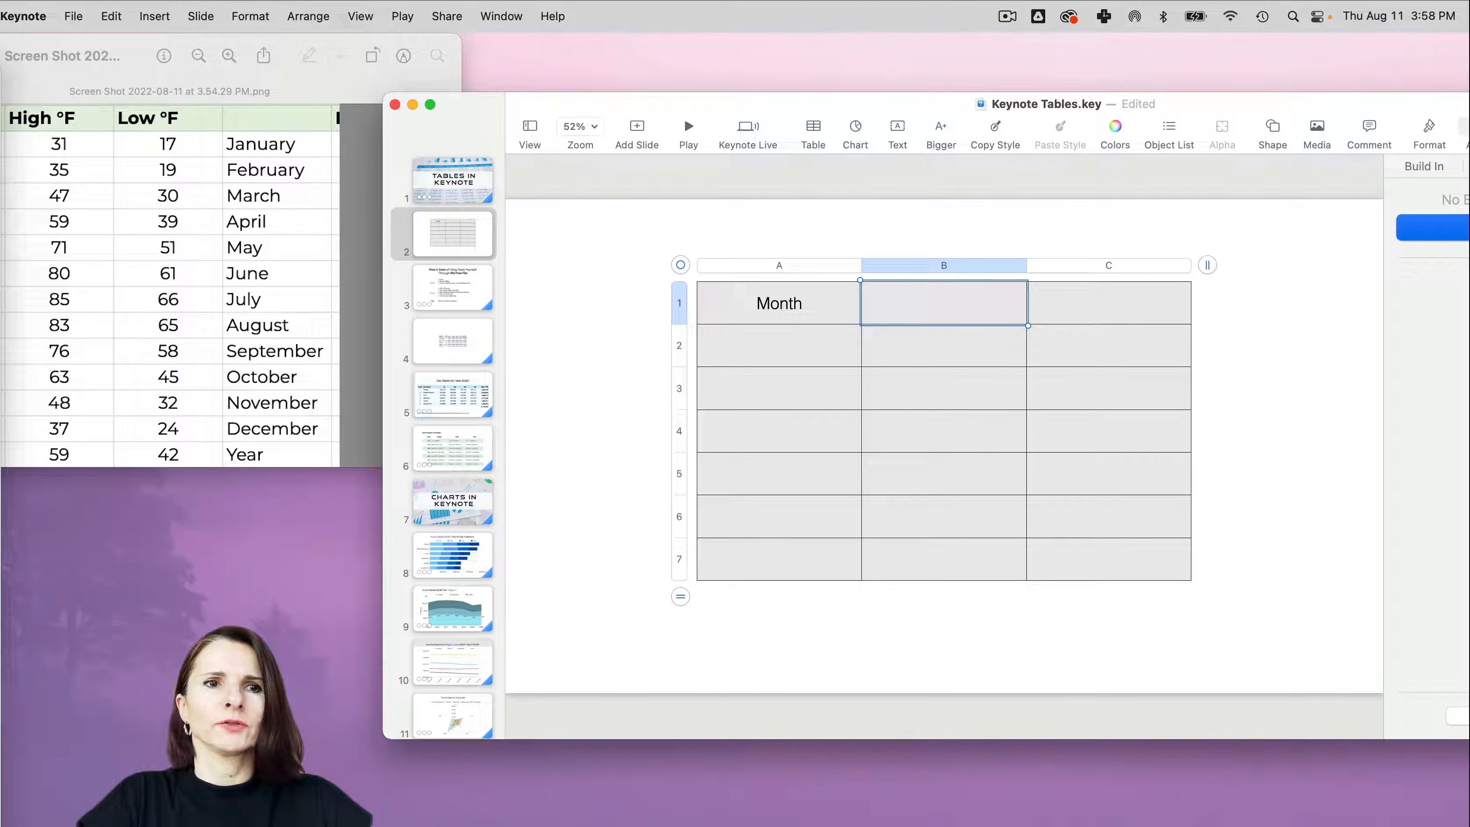
type("High")
key("Tab")
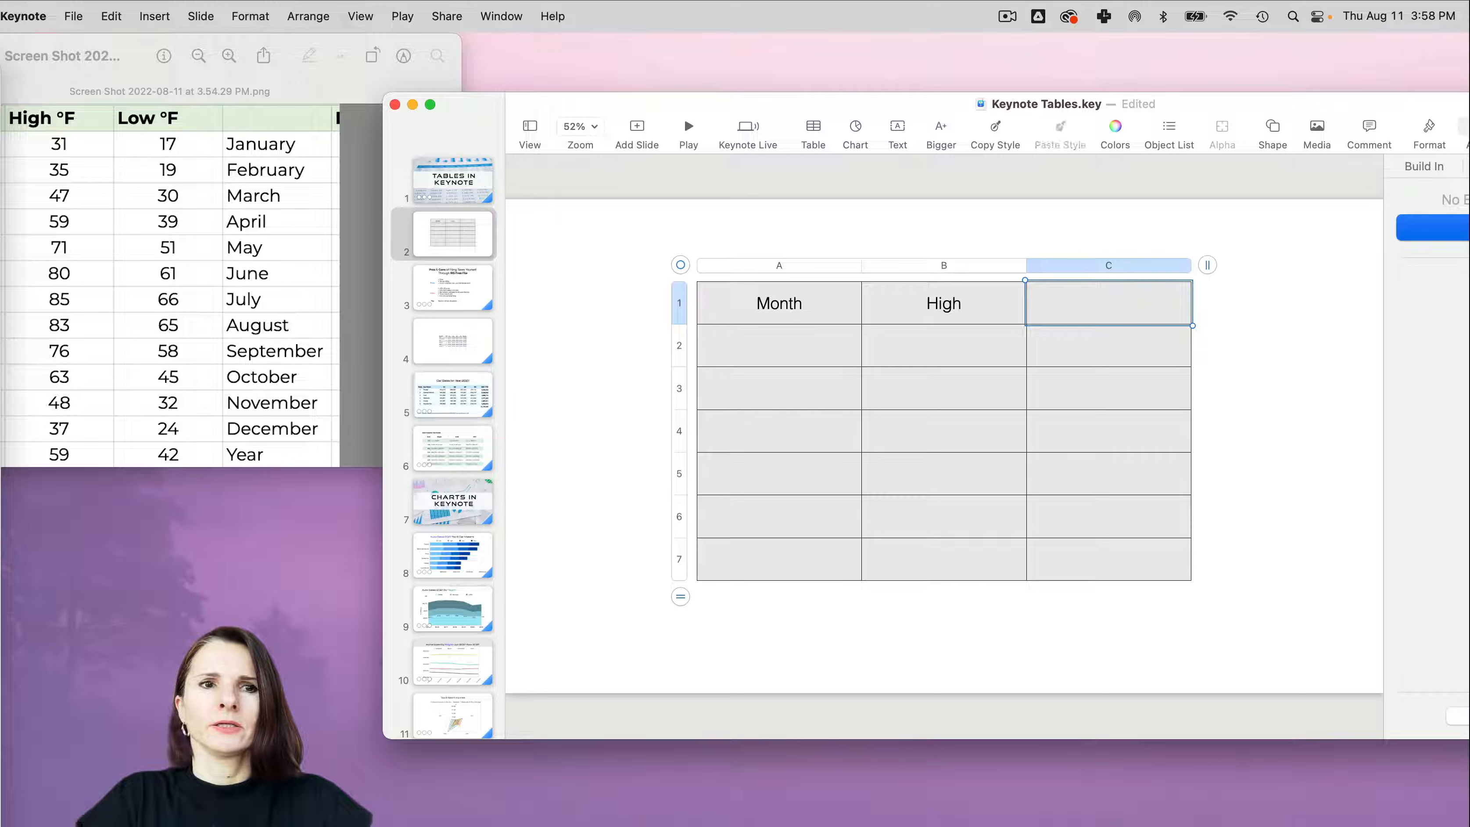
type("Low")
key("Return")
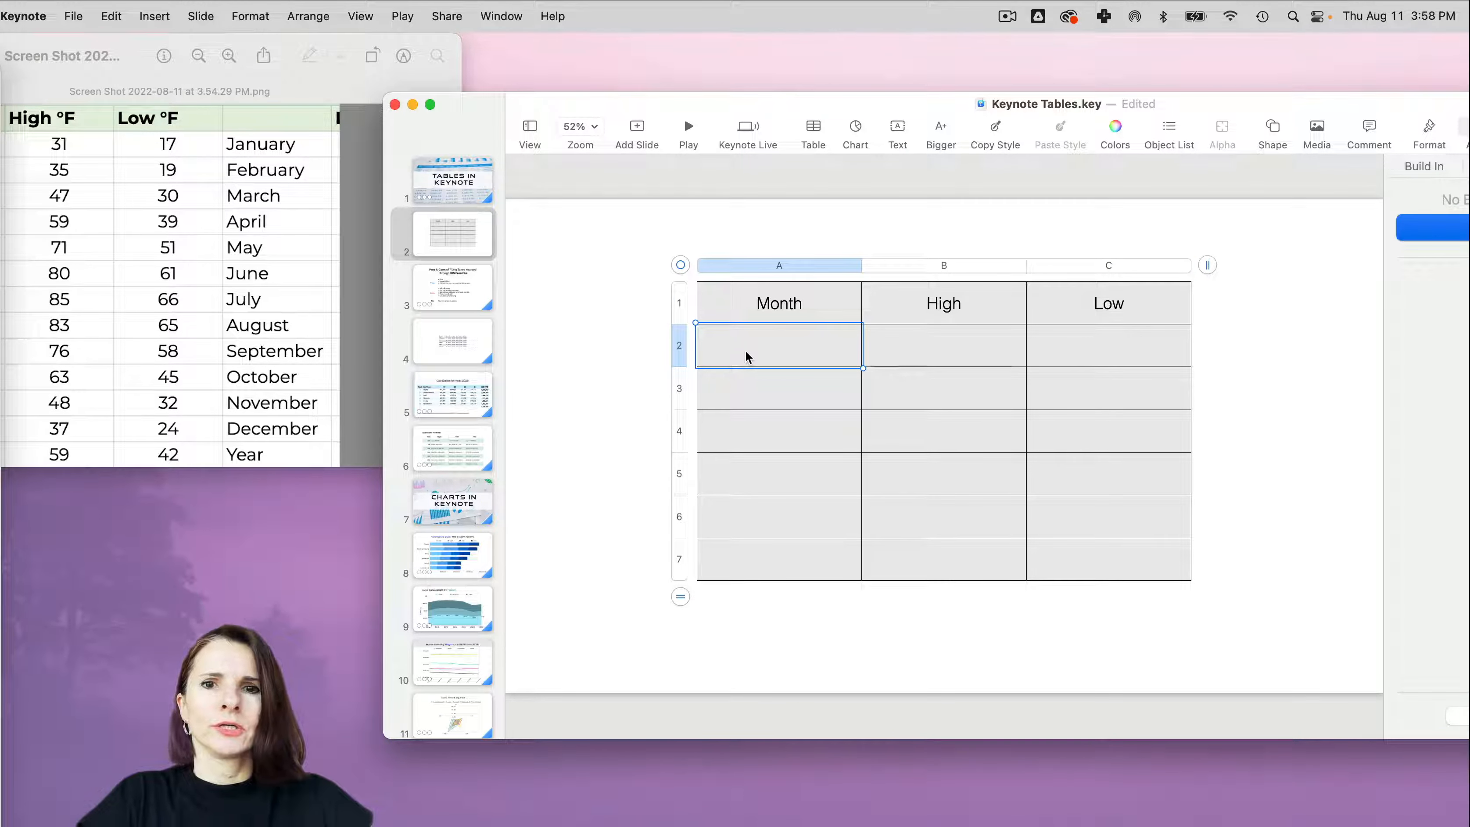
- Fill the second table row with Jan, 31 and 17, and enter Feb as the month in the third row
type("Jan")
key("Tab")
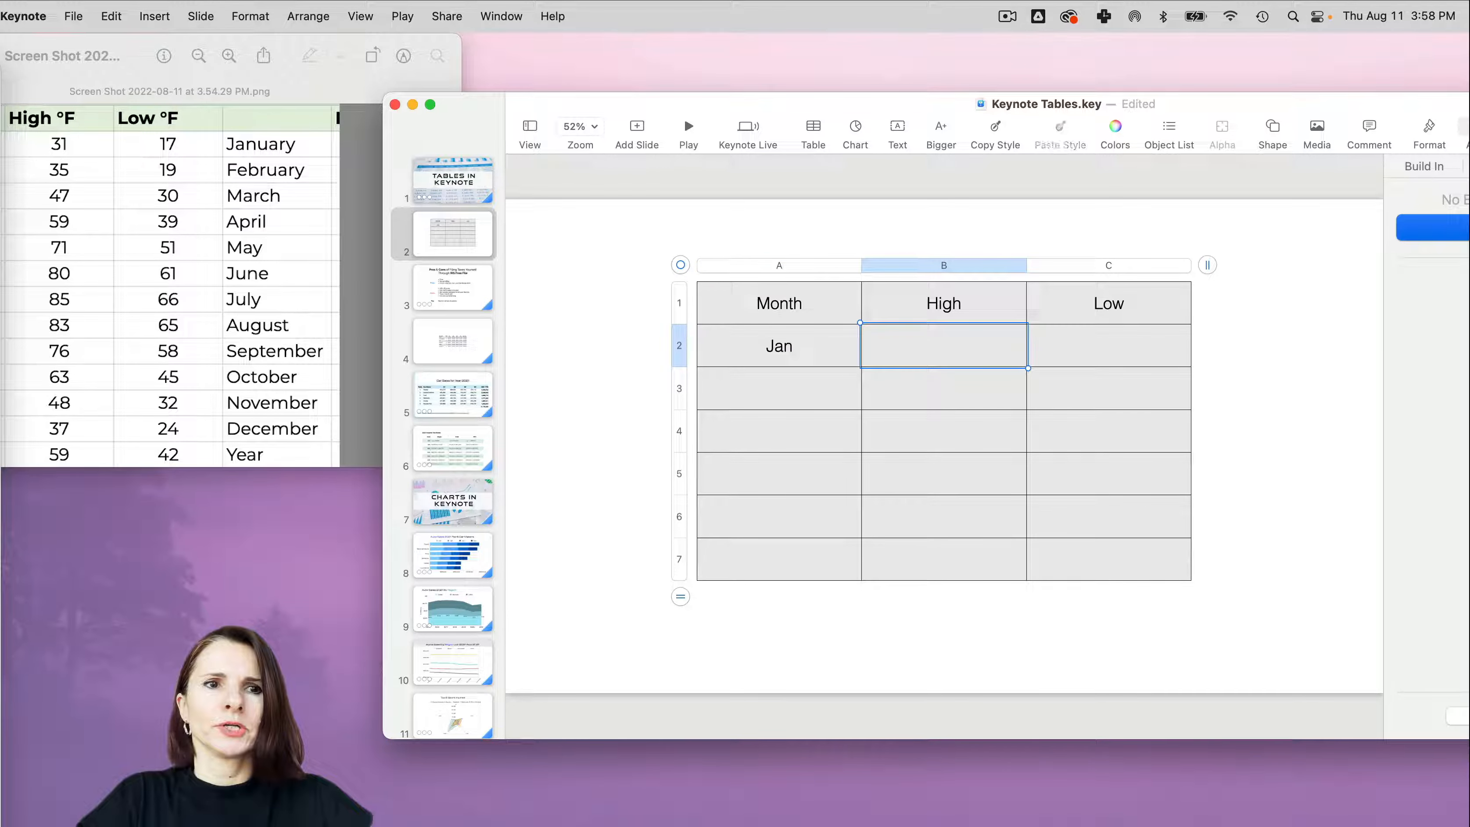
type("31")
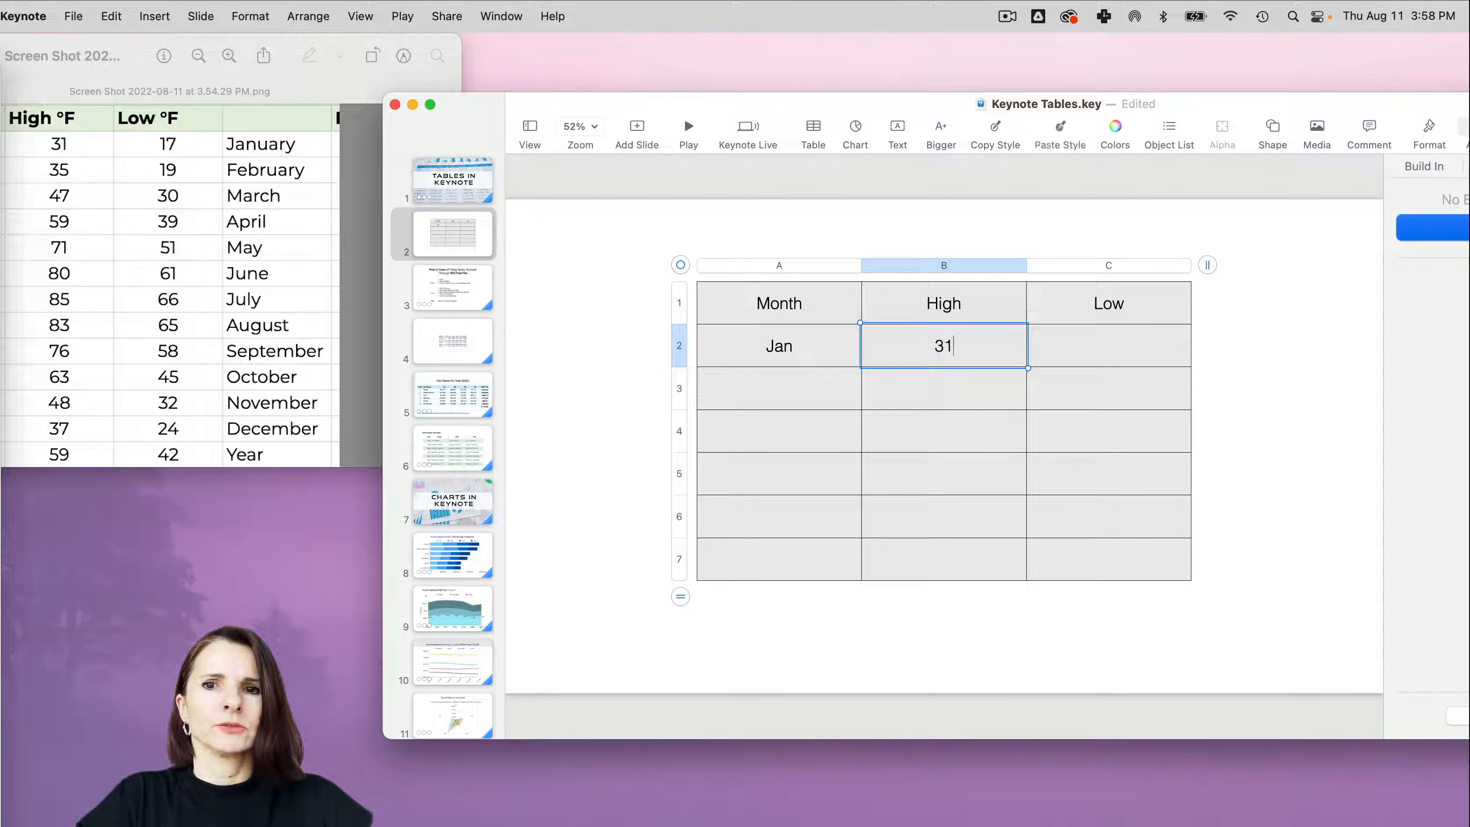
key("Tab")
key("Return")
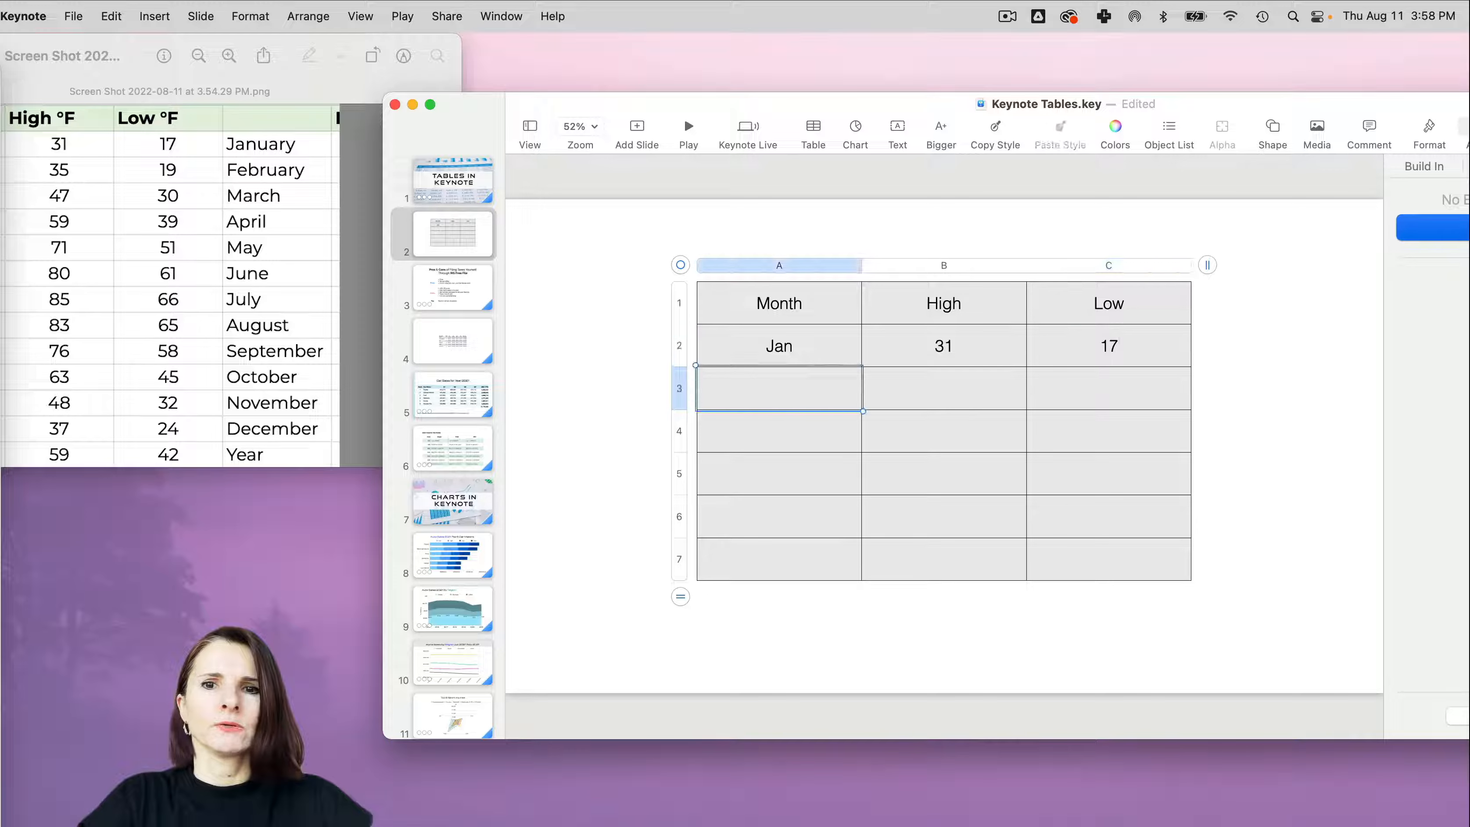
type("Feb")
key("Tab")
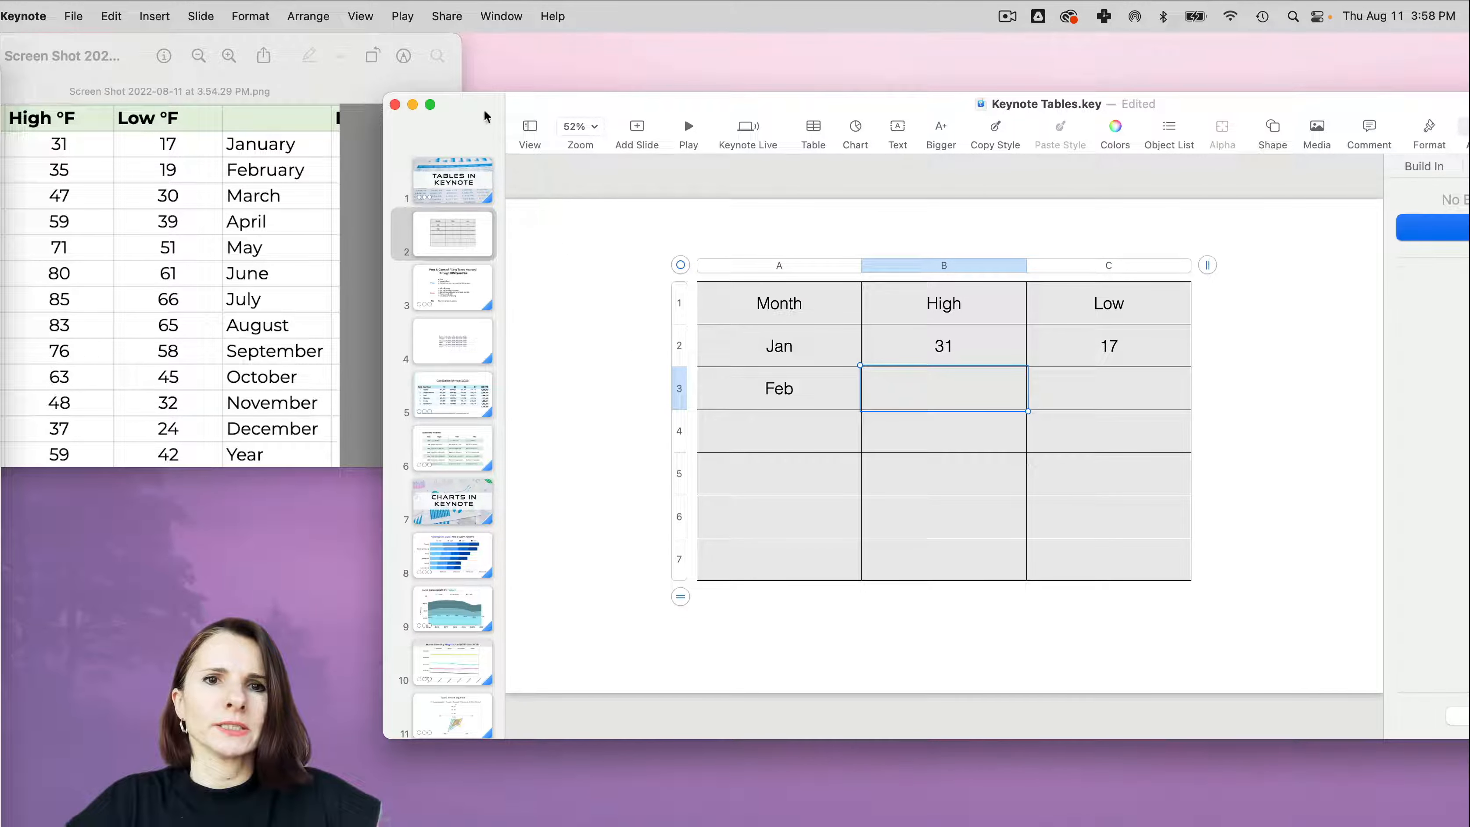
- Enlarge and reposition the Keynote window, and put the temperature screenshot window out of view
left_click_drag(485, 116, 200, 101)
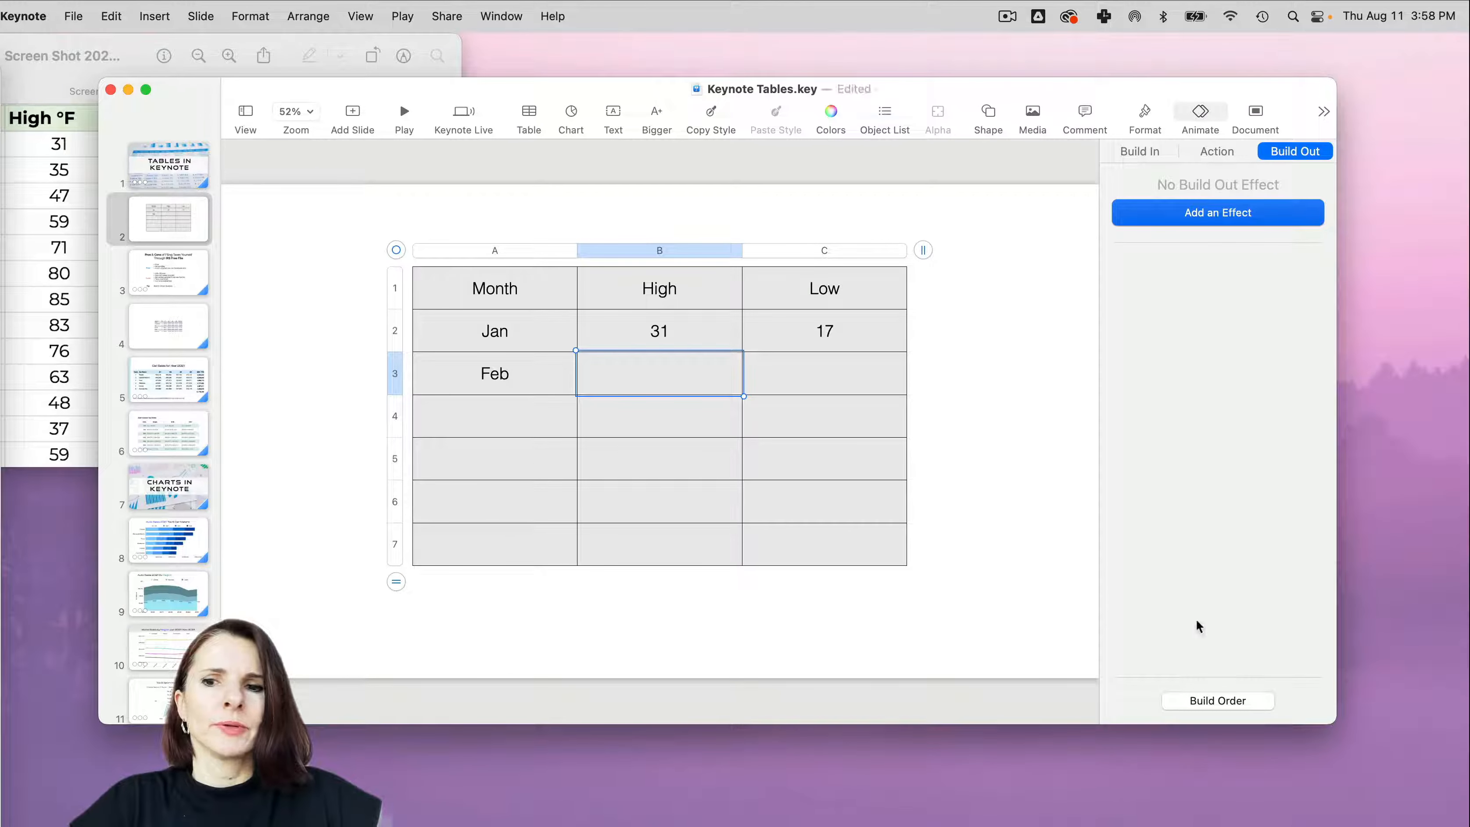
left_click_drag(1334, 721, 1454, 803)
left_click(160, 55)
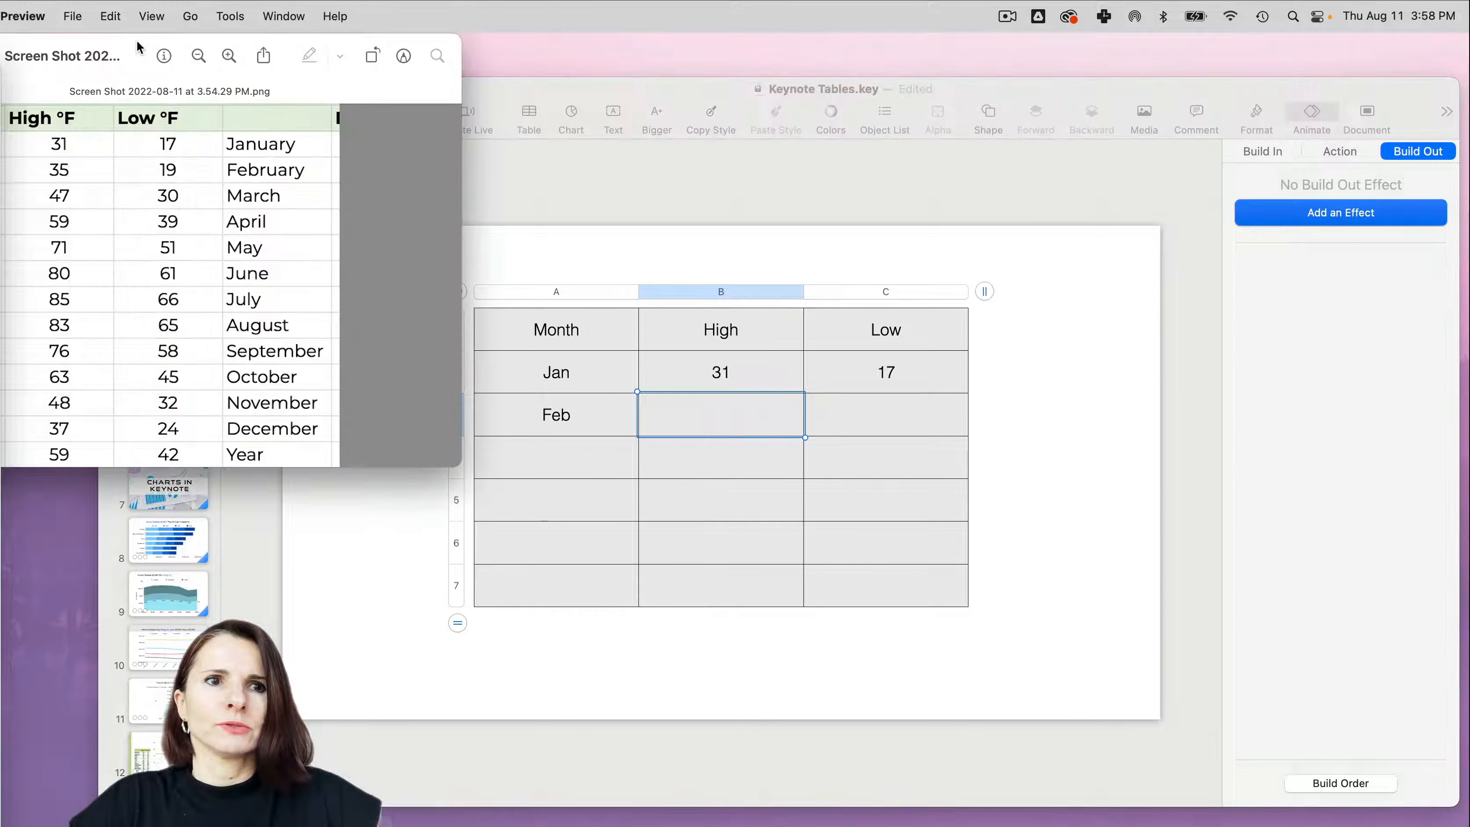
left_click_drag(130, 40, 378, 56)
left_click(150, 121)
left_click(427, 87)
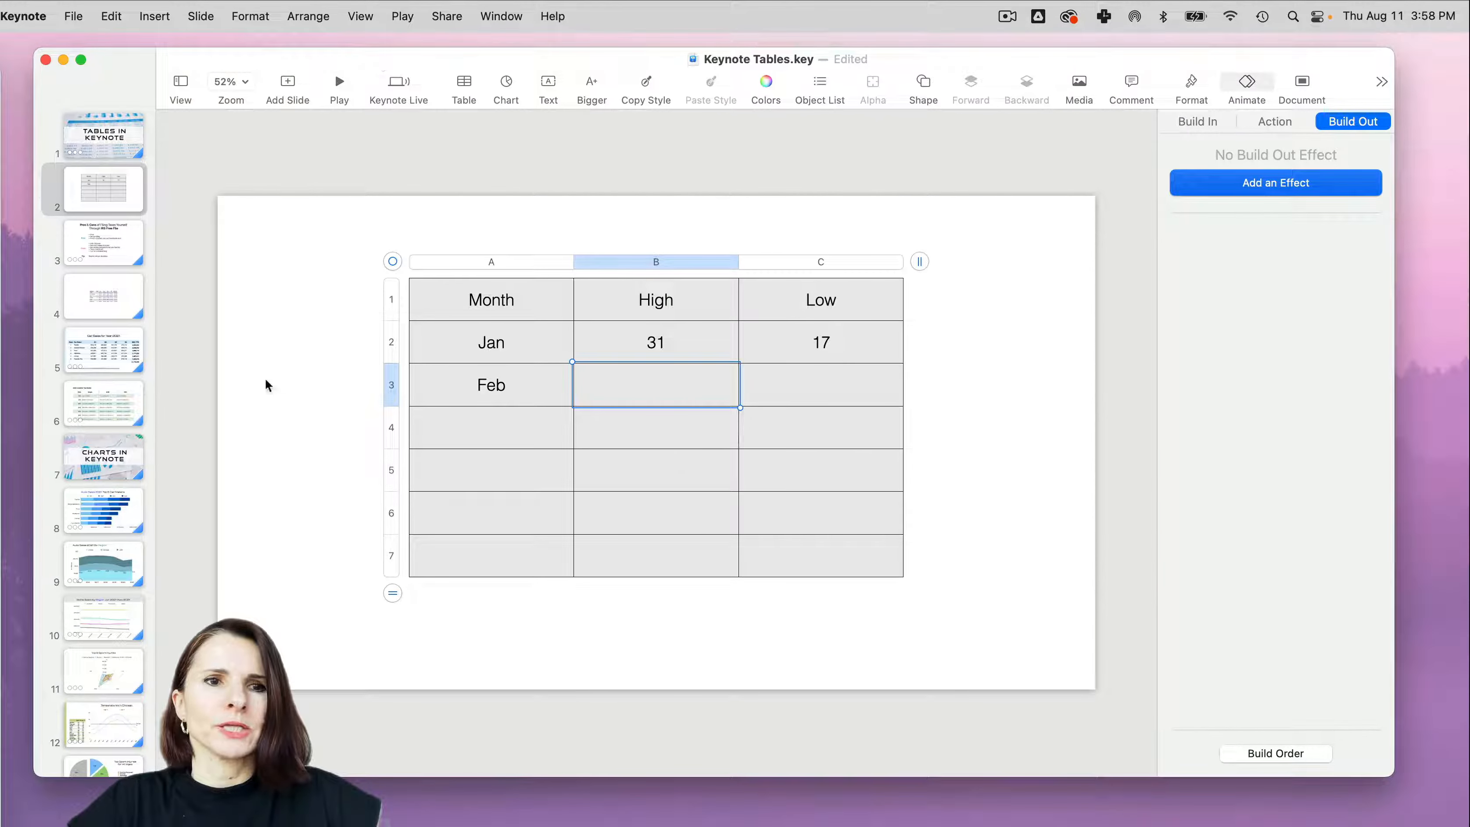
- Open slide 3 with the tax filing pros and cons, and move its table slightly down and to the left
left_click(118, 251)
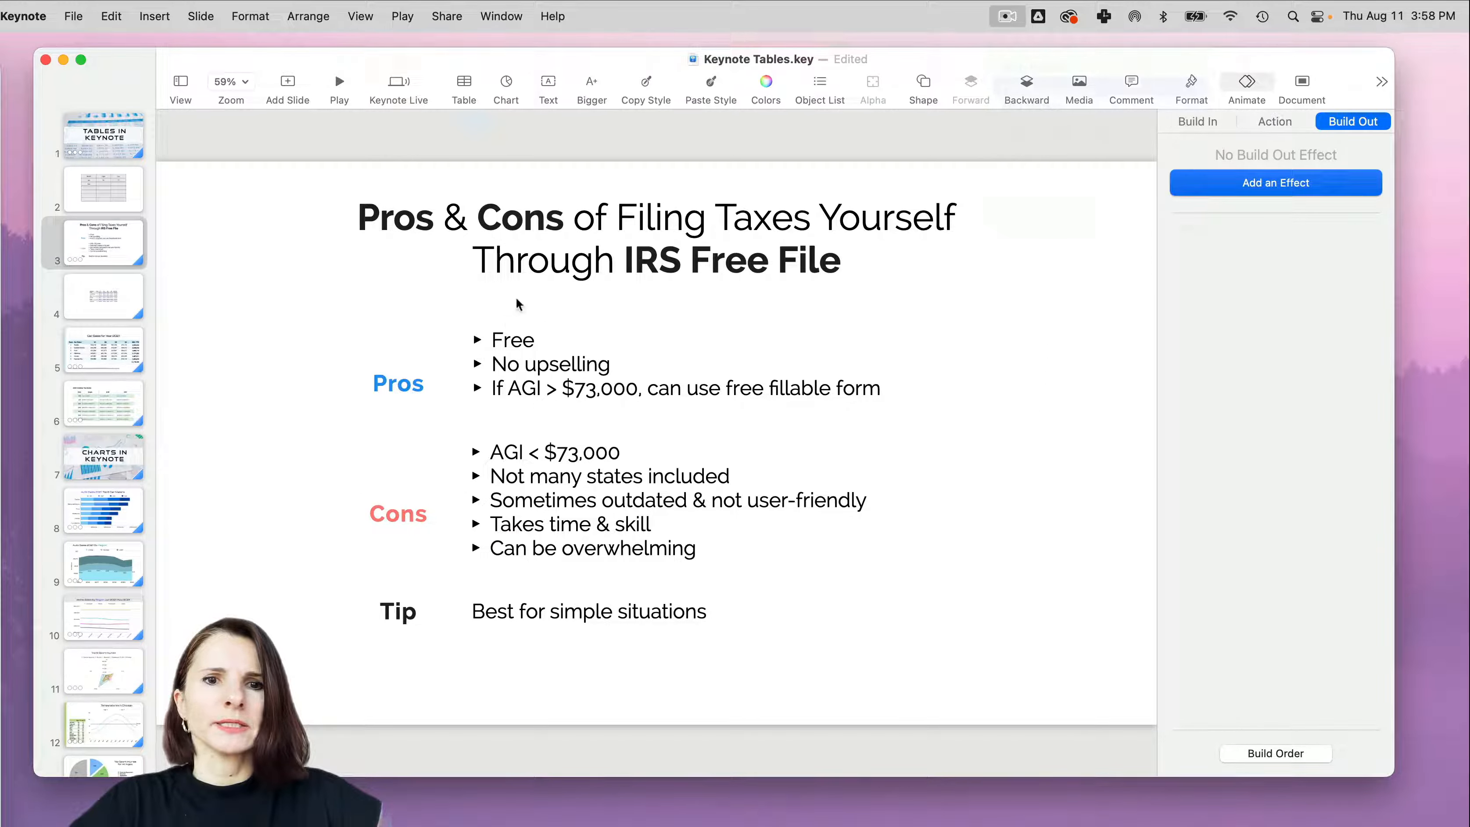
left_click(355, 332)
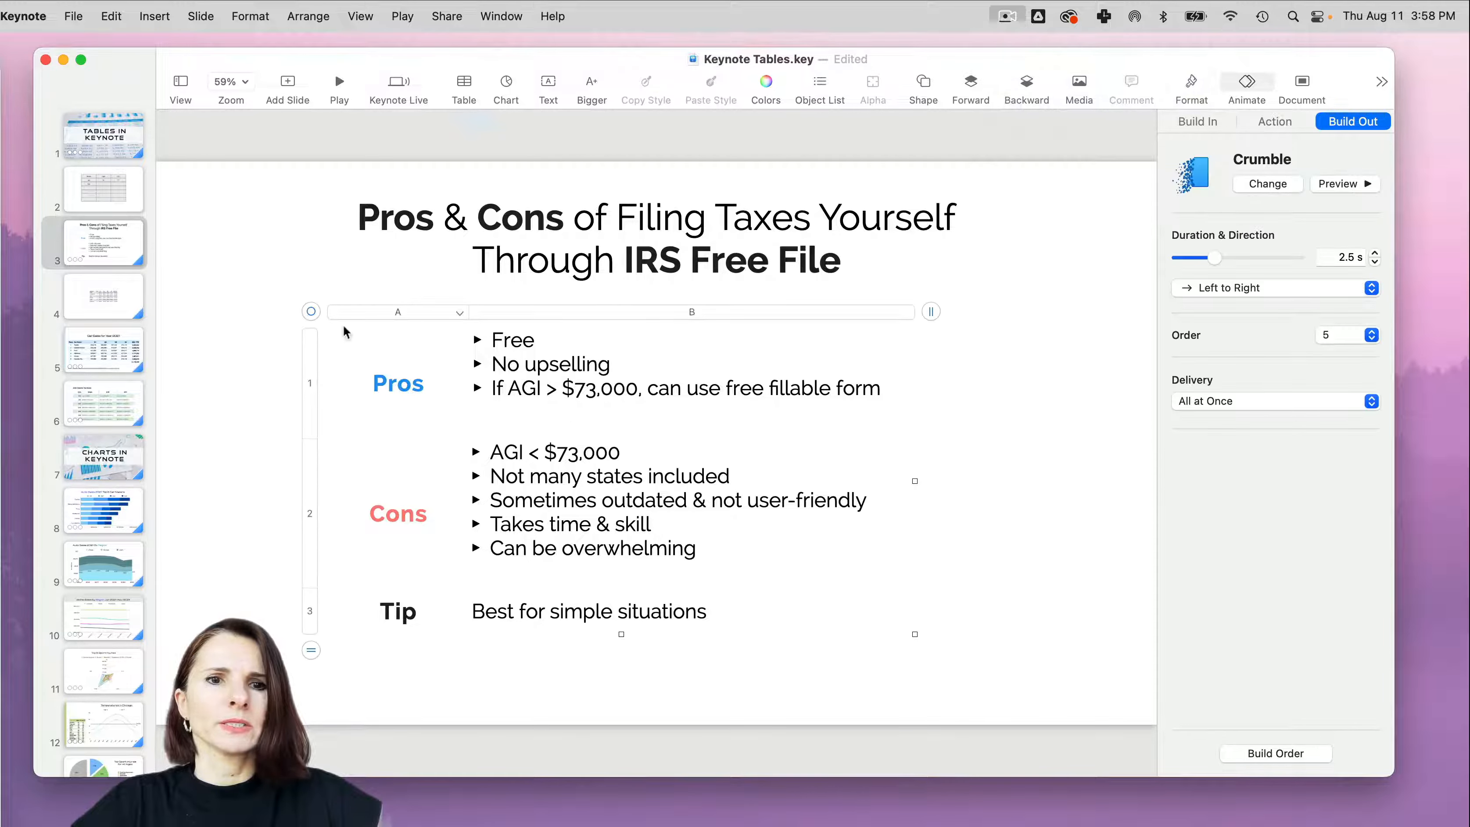
mouse_move(316, 318)
left_mouse_down()
mouse_move(214, 321)
mouse_move(296, 319)
left_mouse_up()
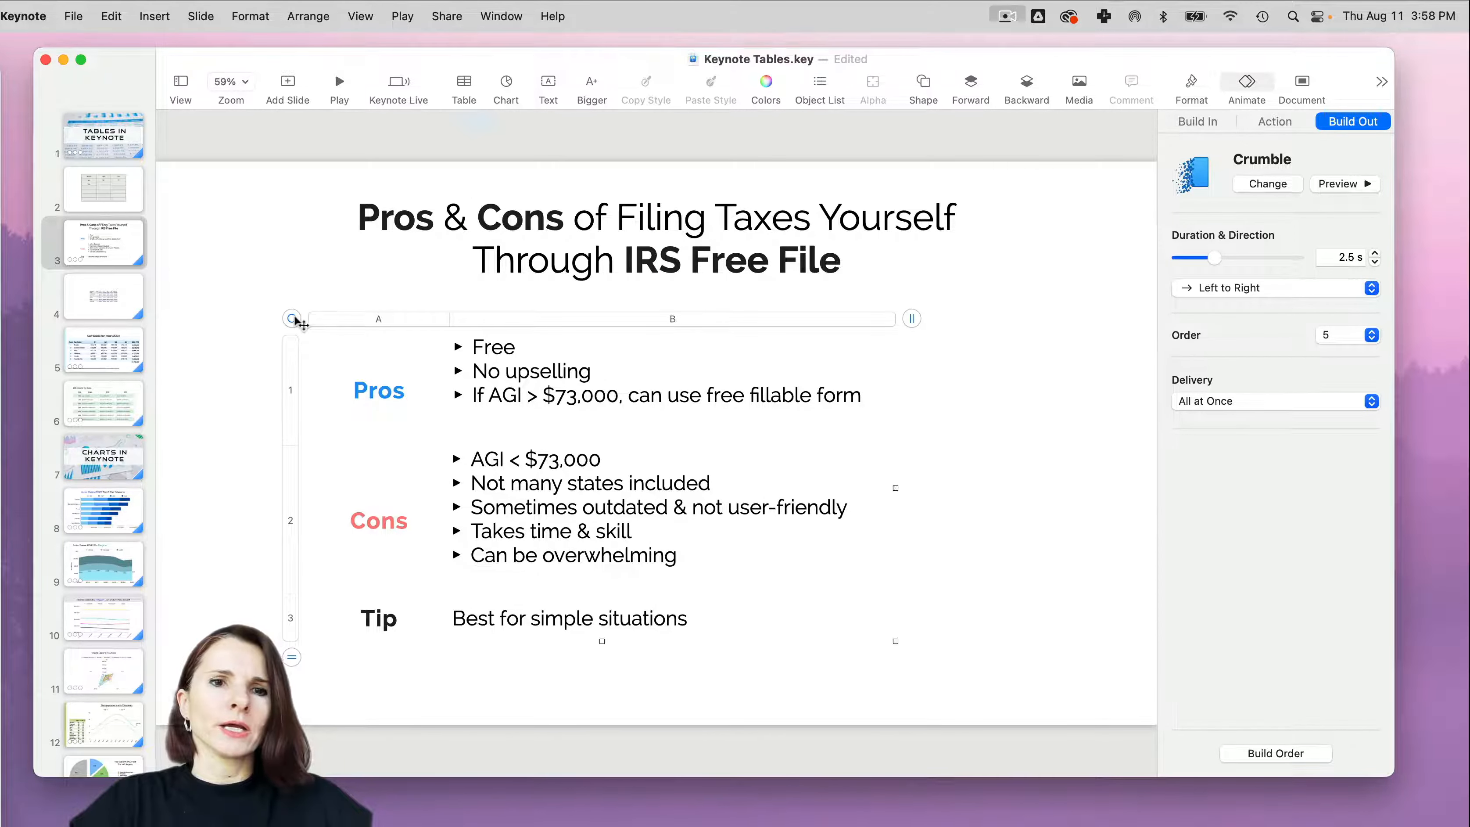
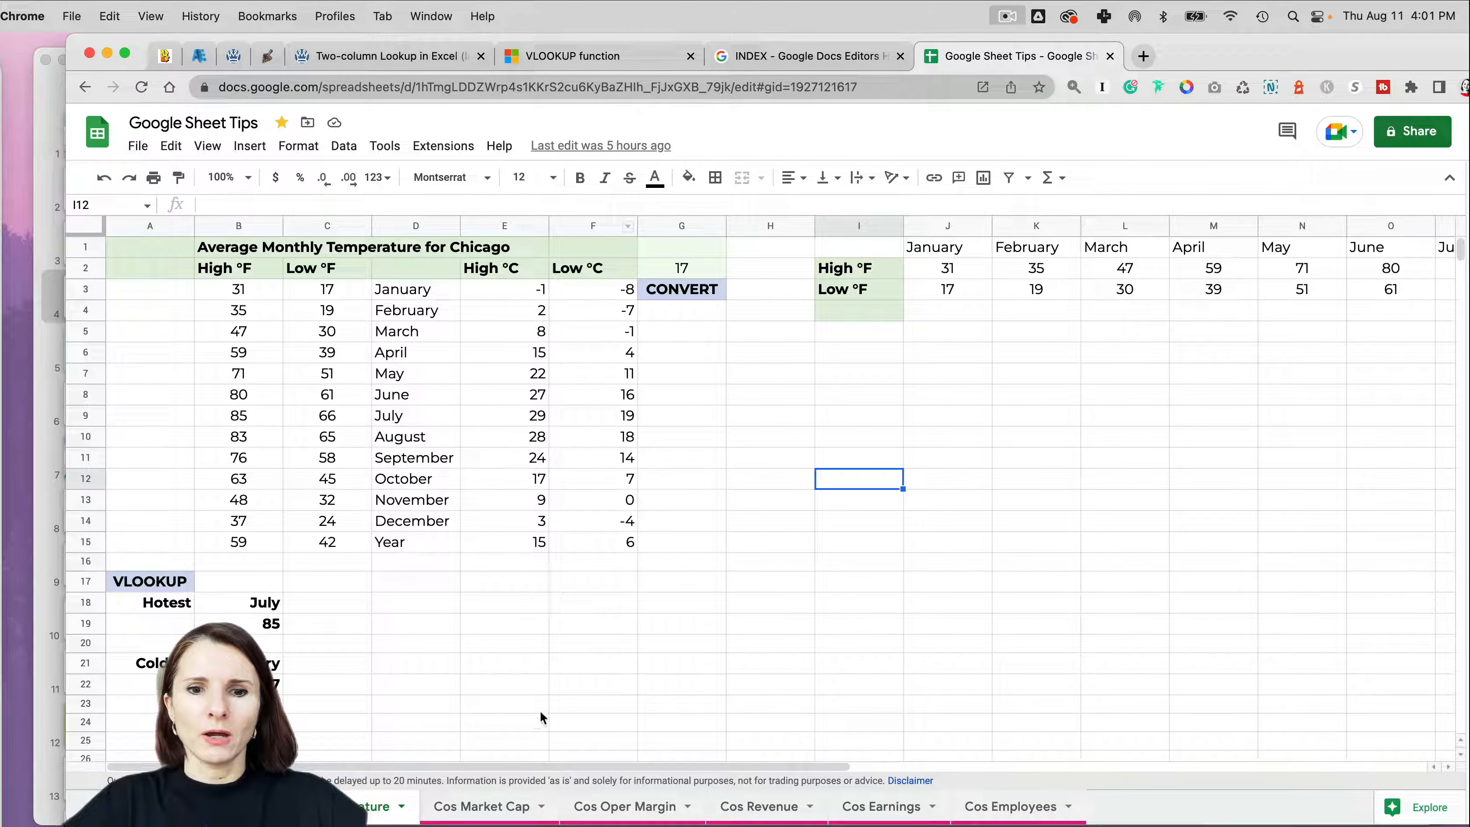
- Copy the 2021 Top 6 car sales cells B1:H7 from the Google Sheet and switch to Keynote's blank slide 4
left_click(243, 807)
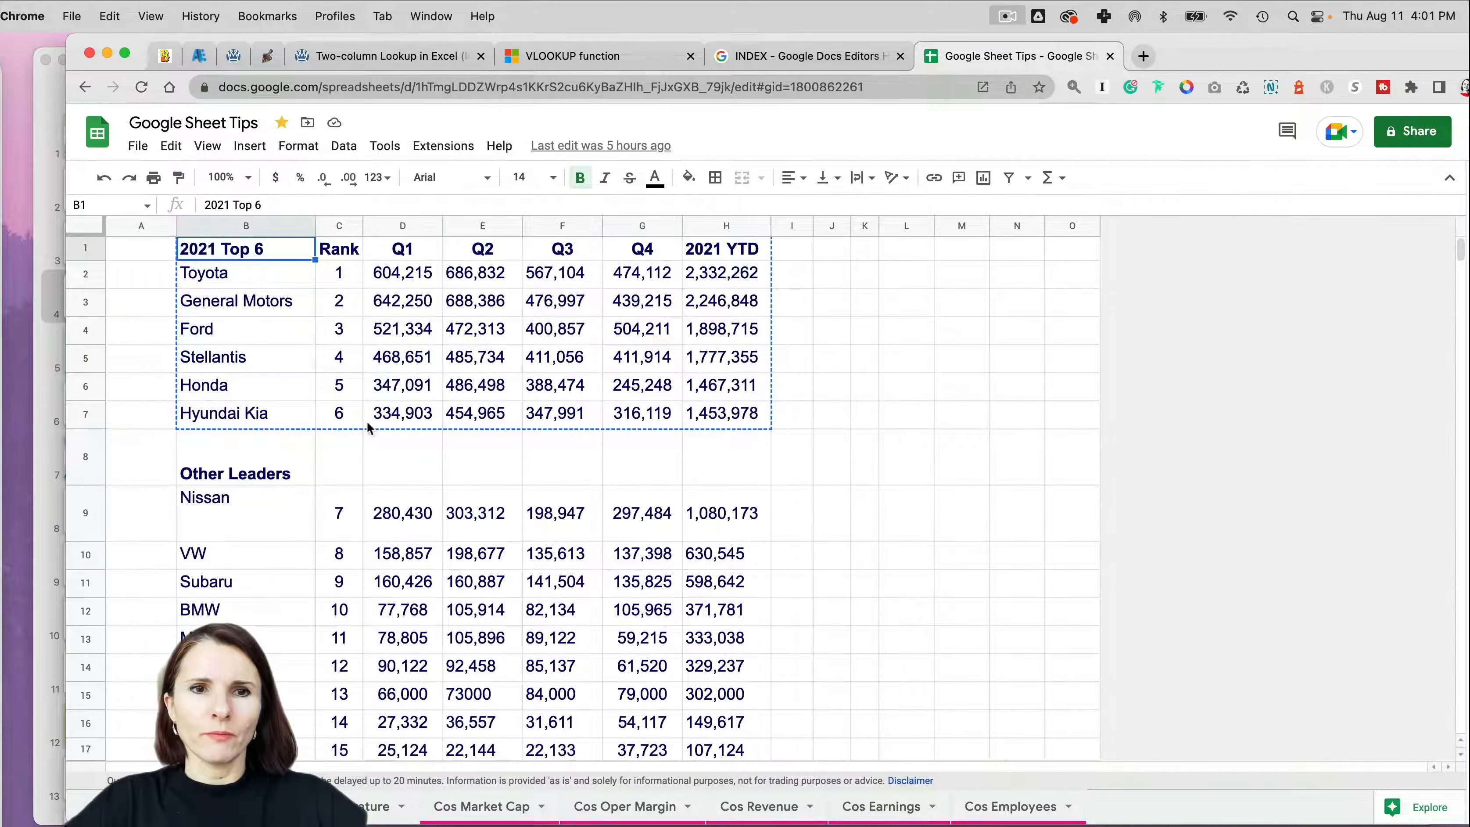
left_click_drag(255, 252, 728, 426)
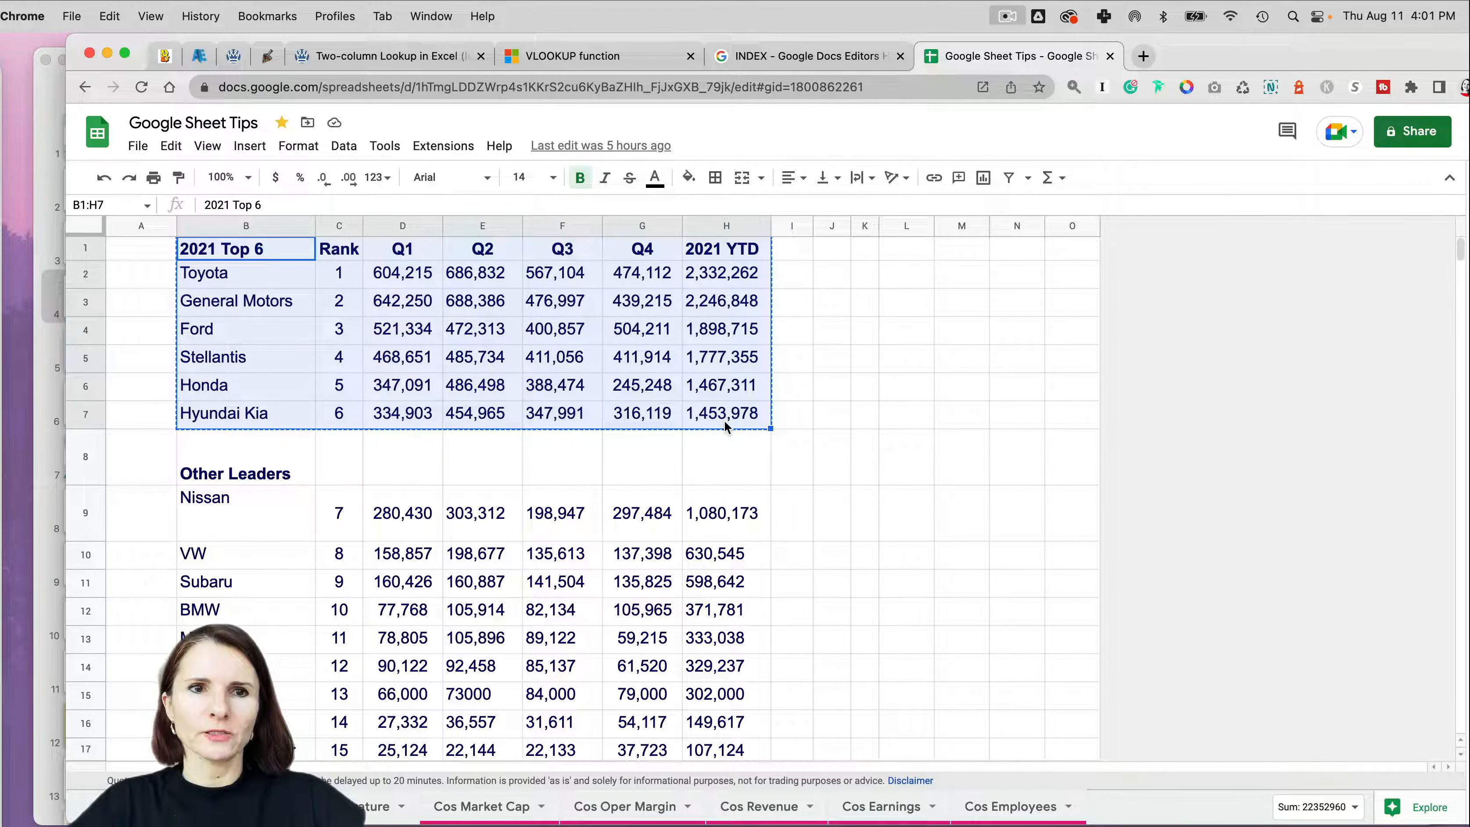
left_click(106, 53)
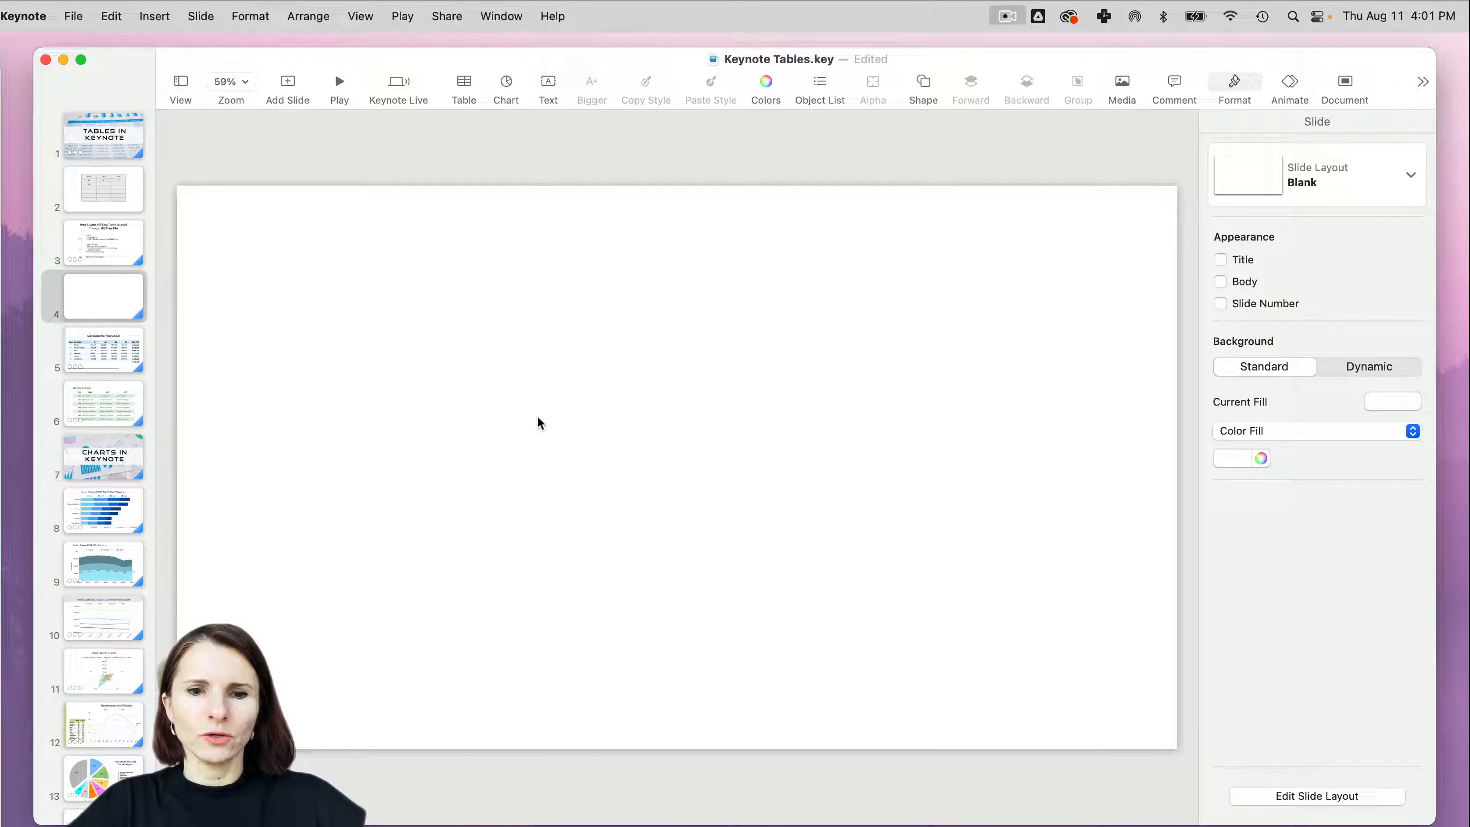
- Paste the copied car sales data onto the slide as a table and move it slightly up and to the left
key("super+v")
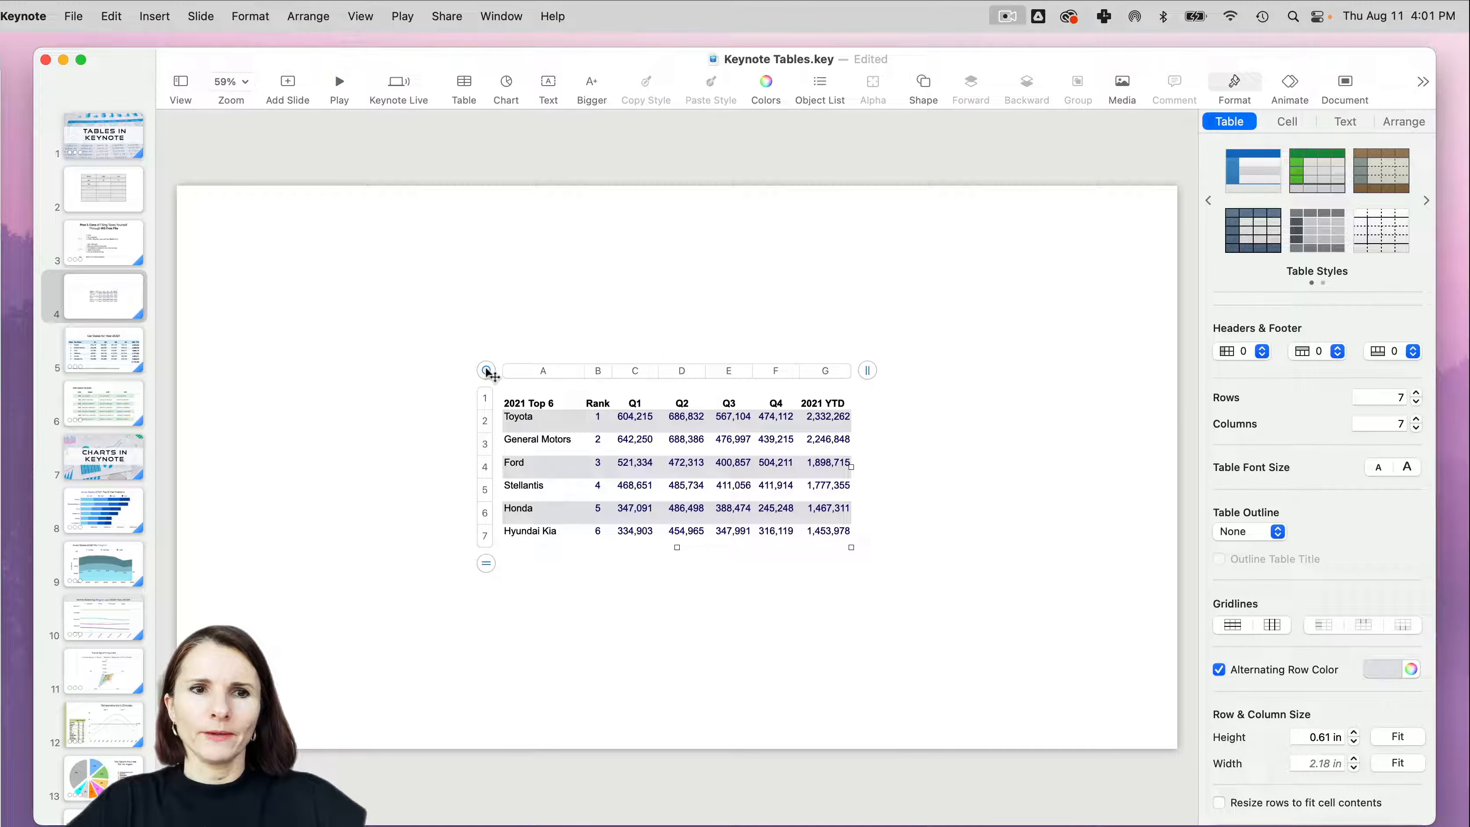
left_click_drag(487, 374, 394, 353)
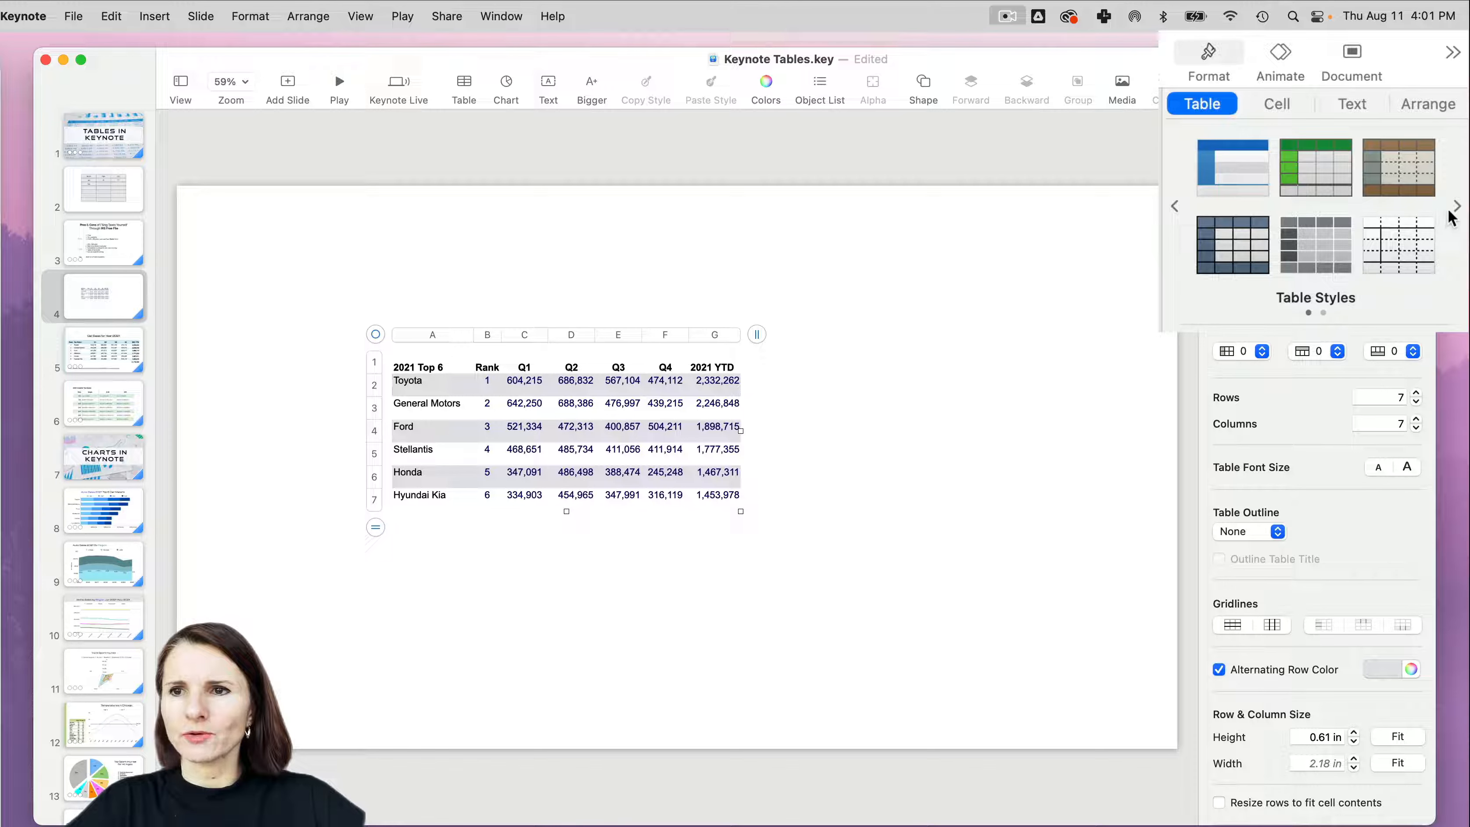
- Browse the available table styles, try several on the car sales table, and apply the plain white one with dashed gridlines
left_click(1176, 206)
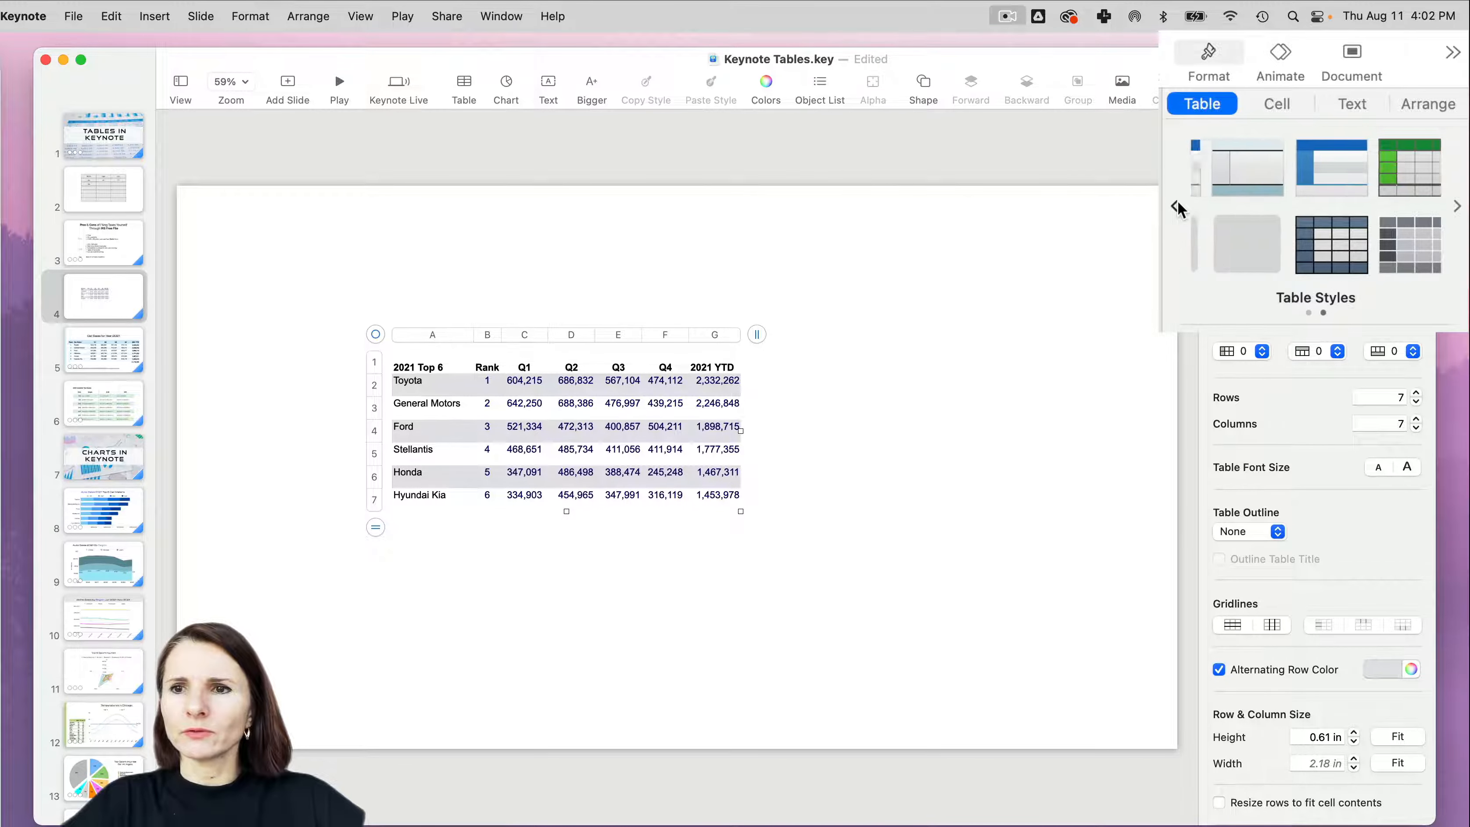
left_click(1457, 206)
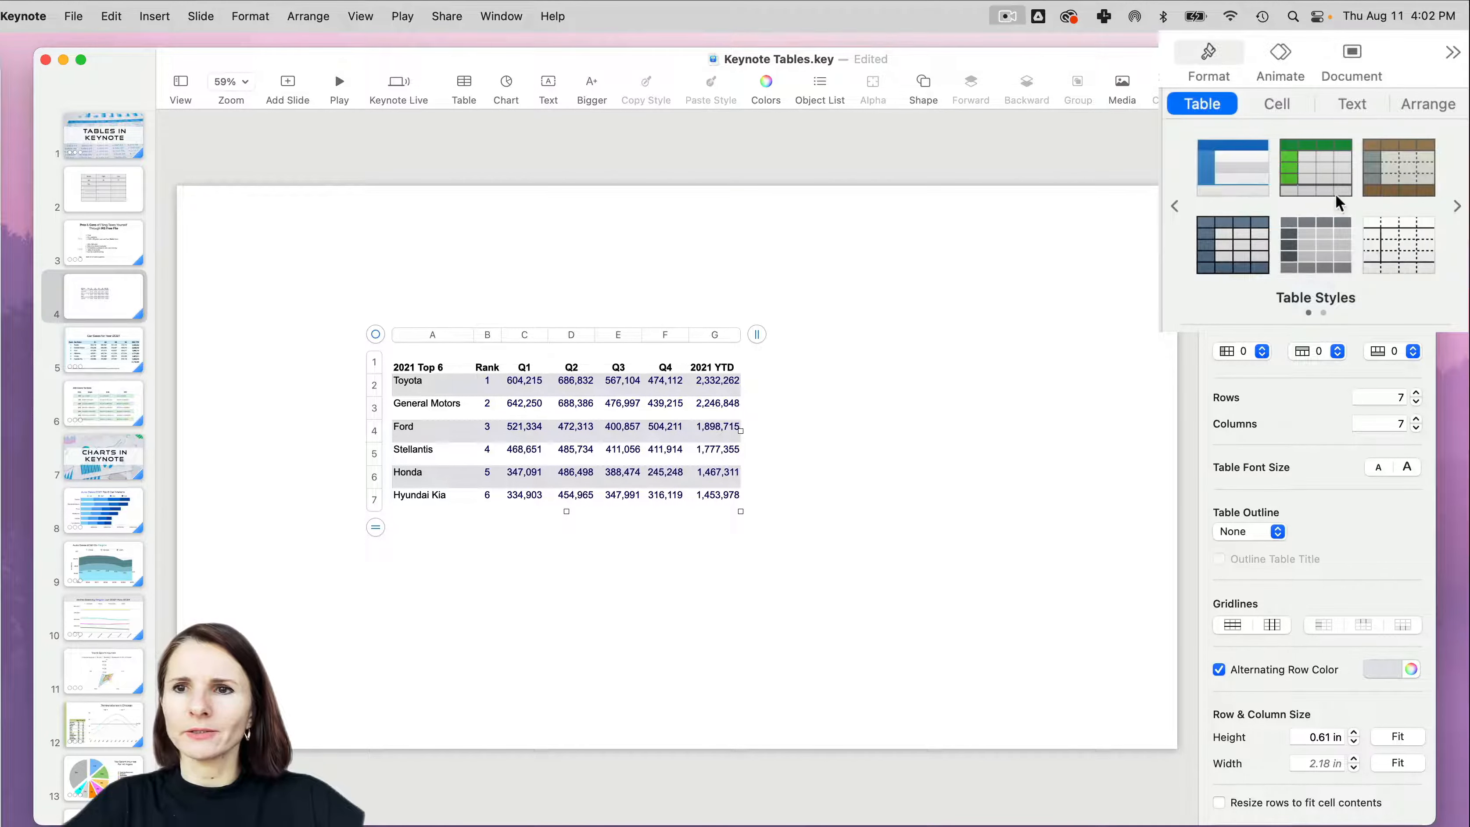
left_click(387, 344)
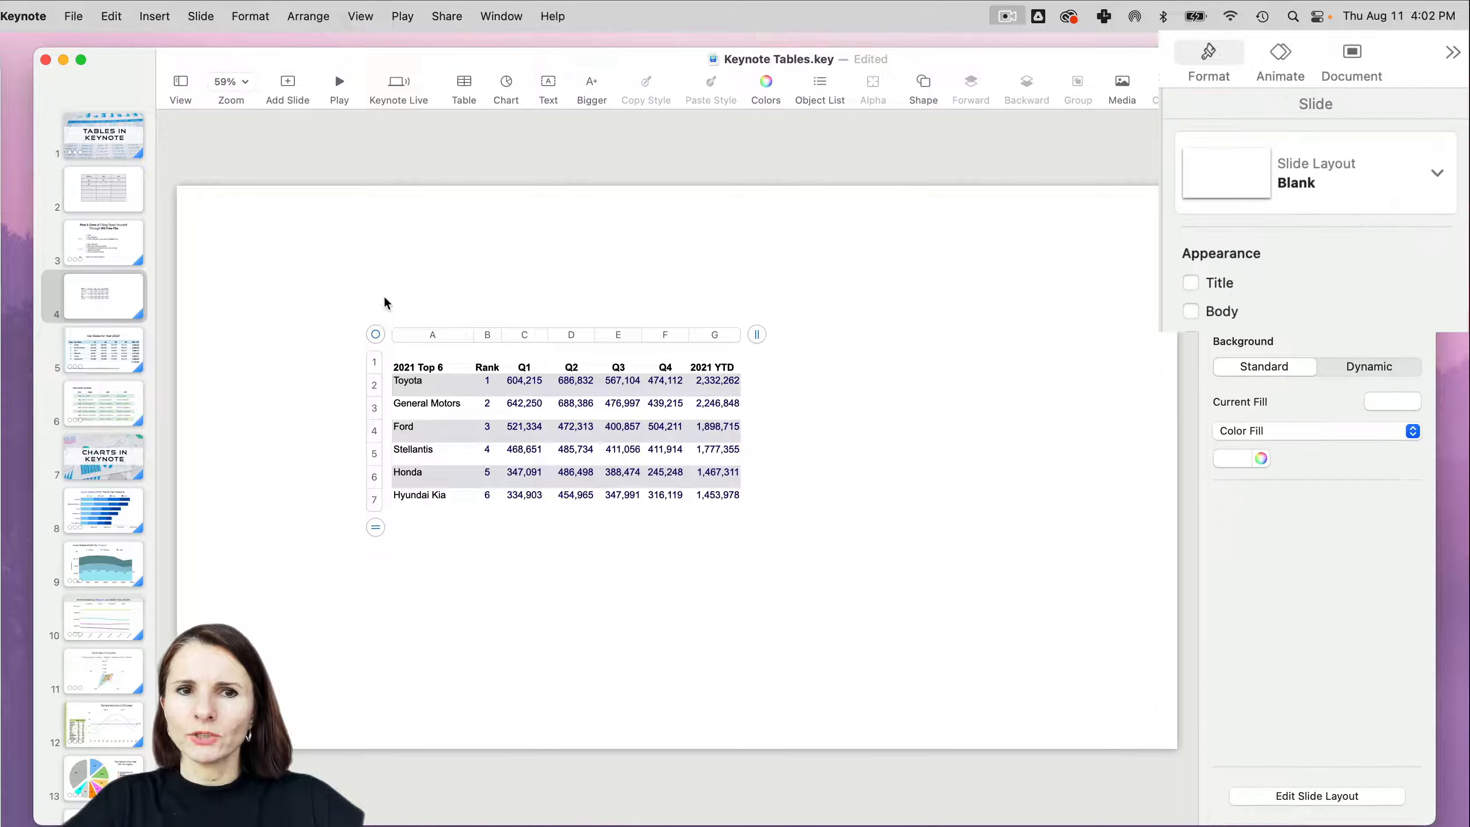
left_click(395, 371)
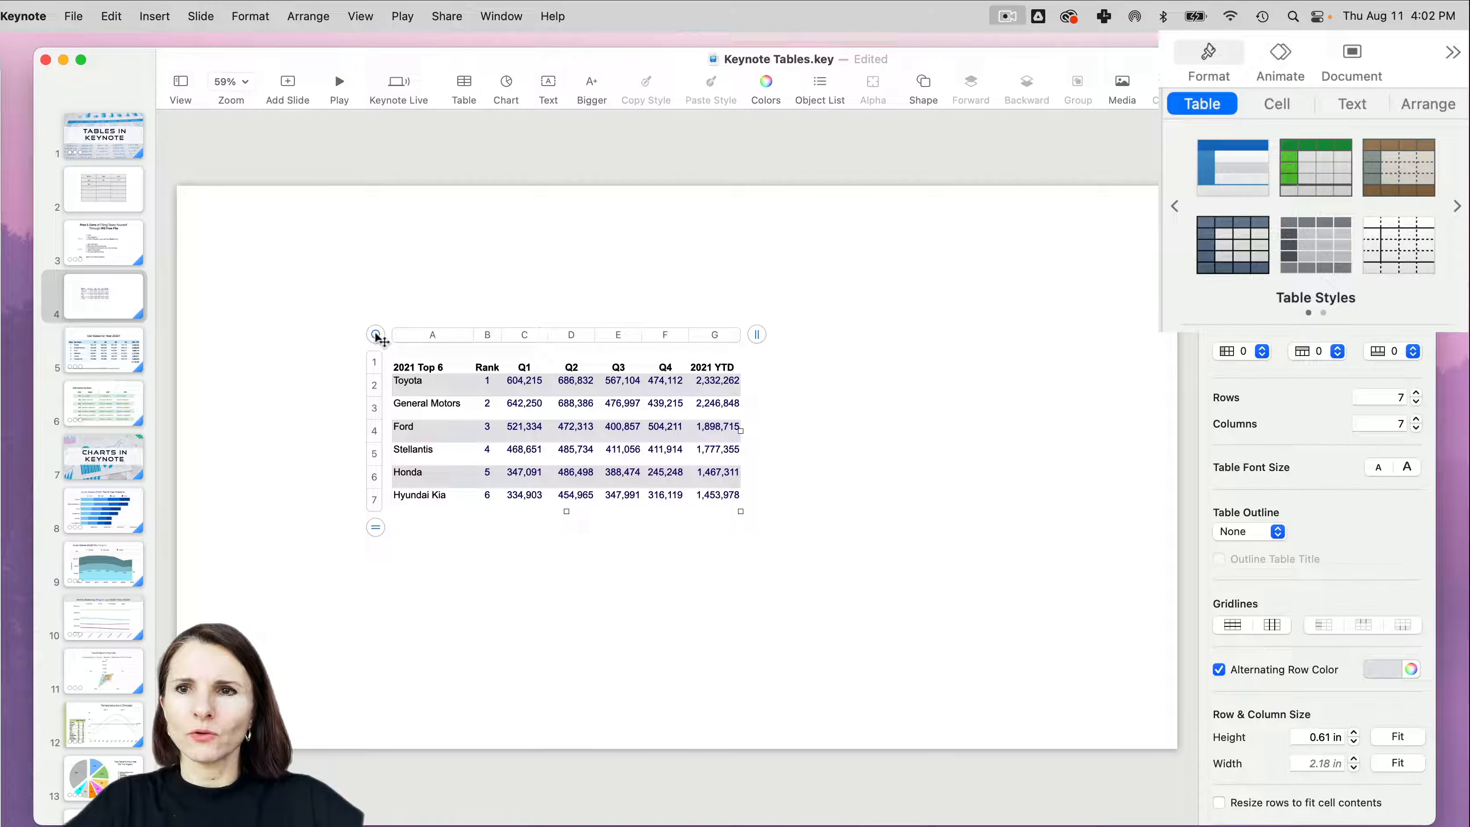
left_click(1314, 176)
left_click(1389, 186)
left_click(1314, 249)
left_click(1250, 255)
left_click(1403, 258)
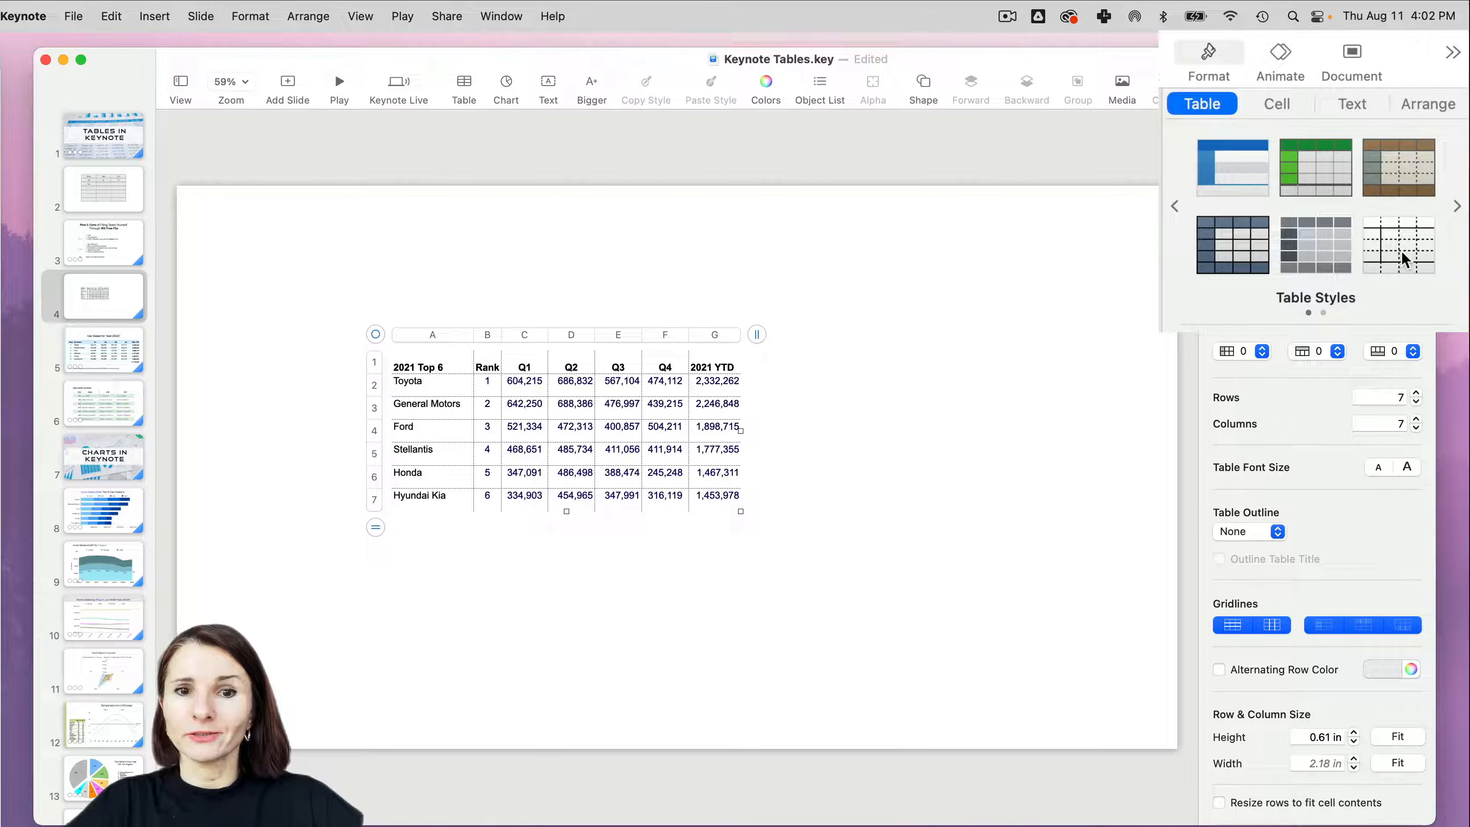
left_click(1457, 205)
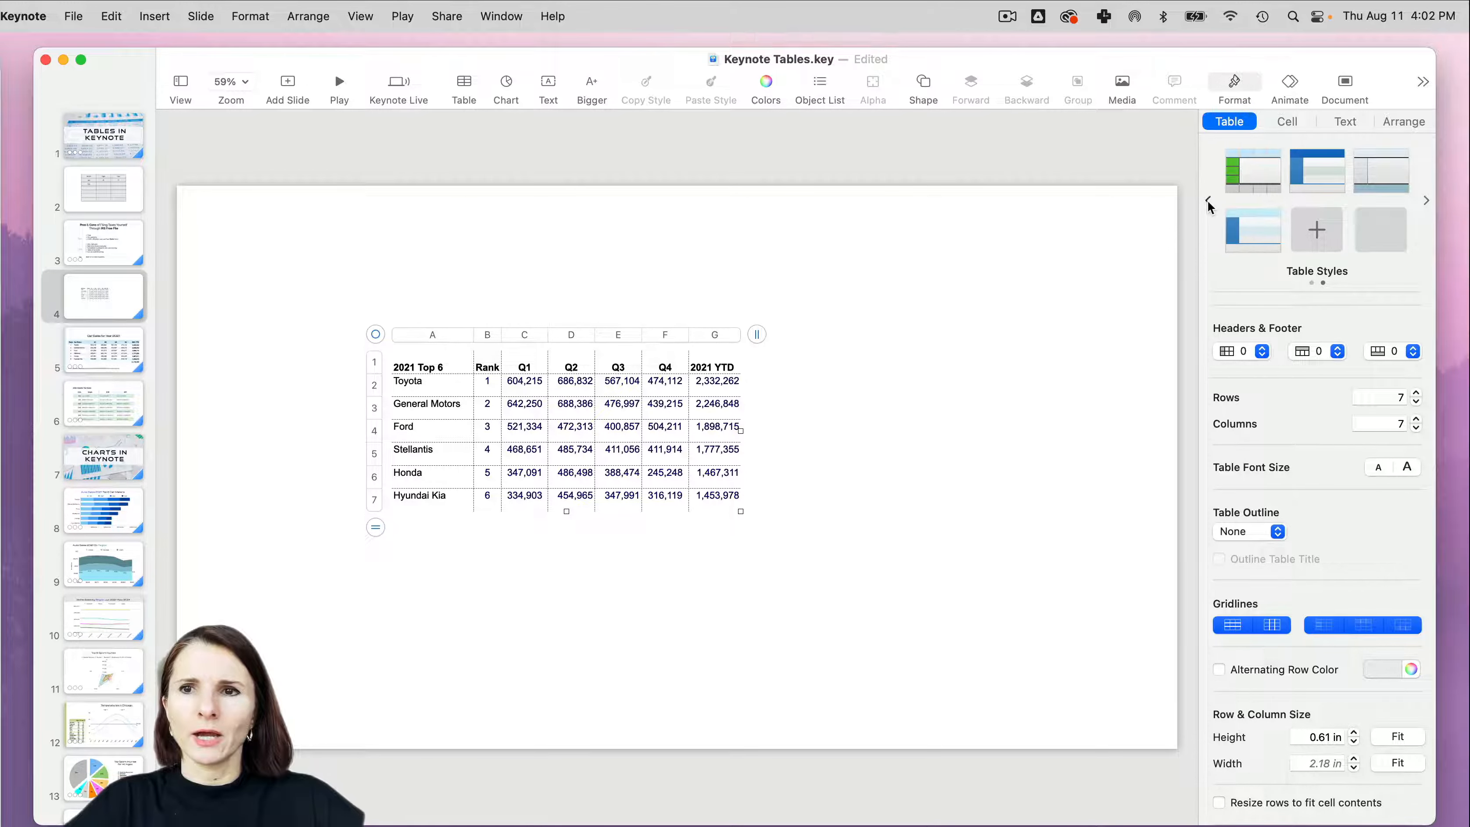
left_click(1209, 202)
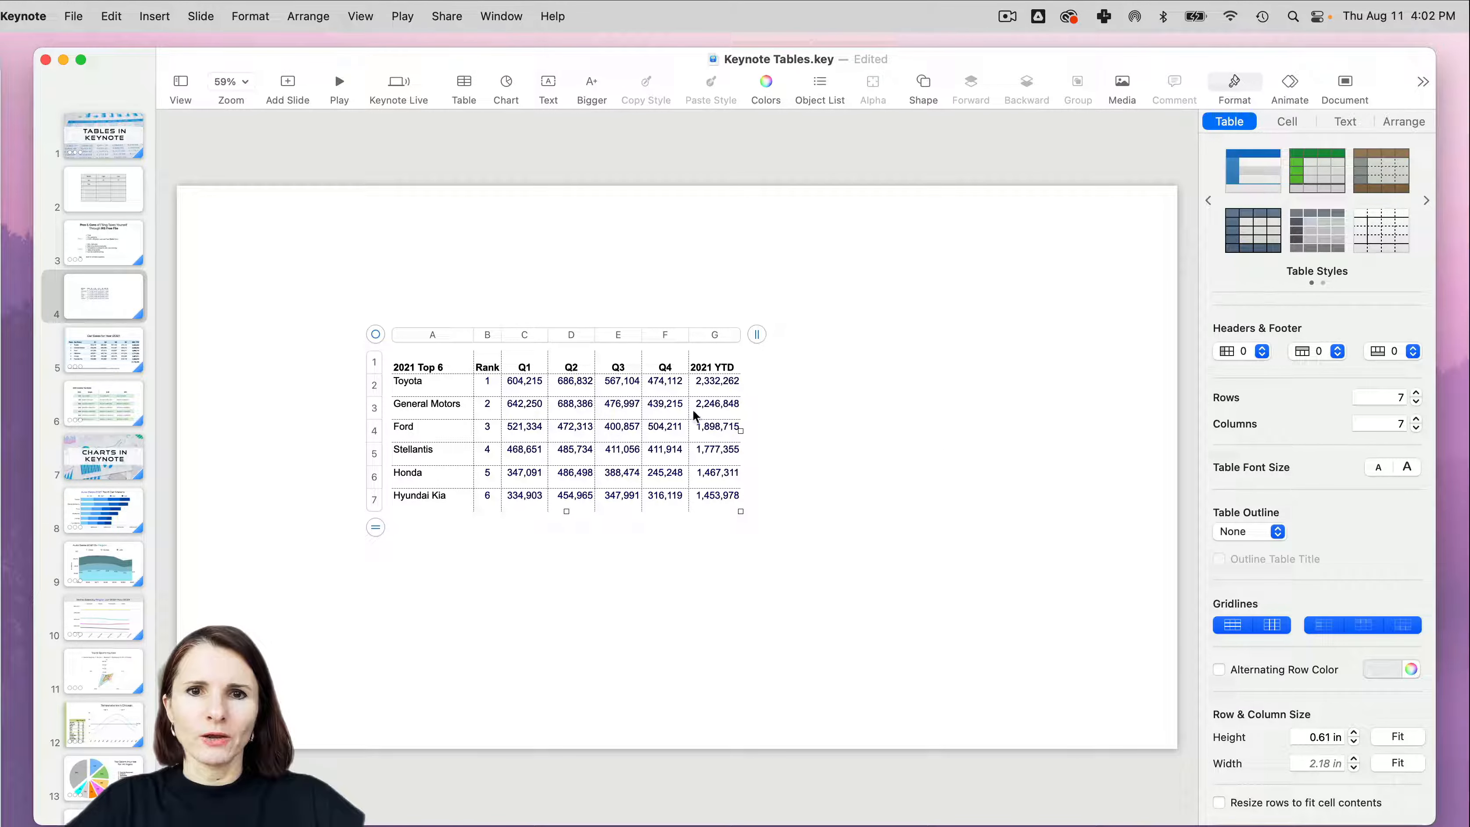
- Move the car sales table to the slide's upper left area and enlarge it to fill most of the slide
left_click_drag(377, 334, 283, 262)
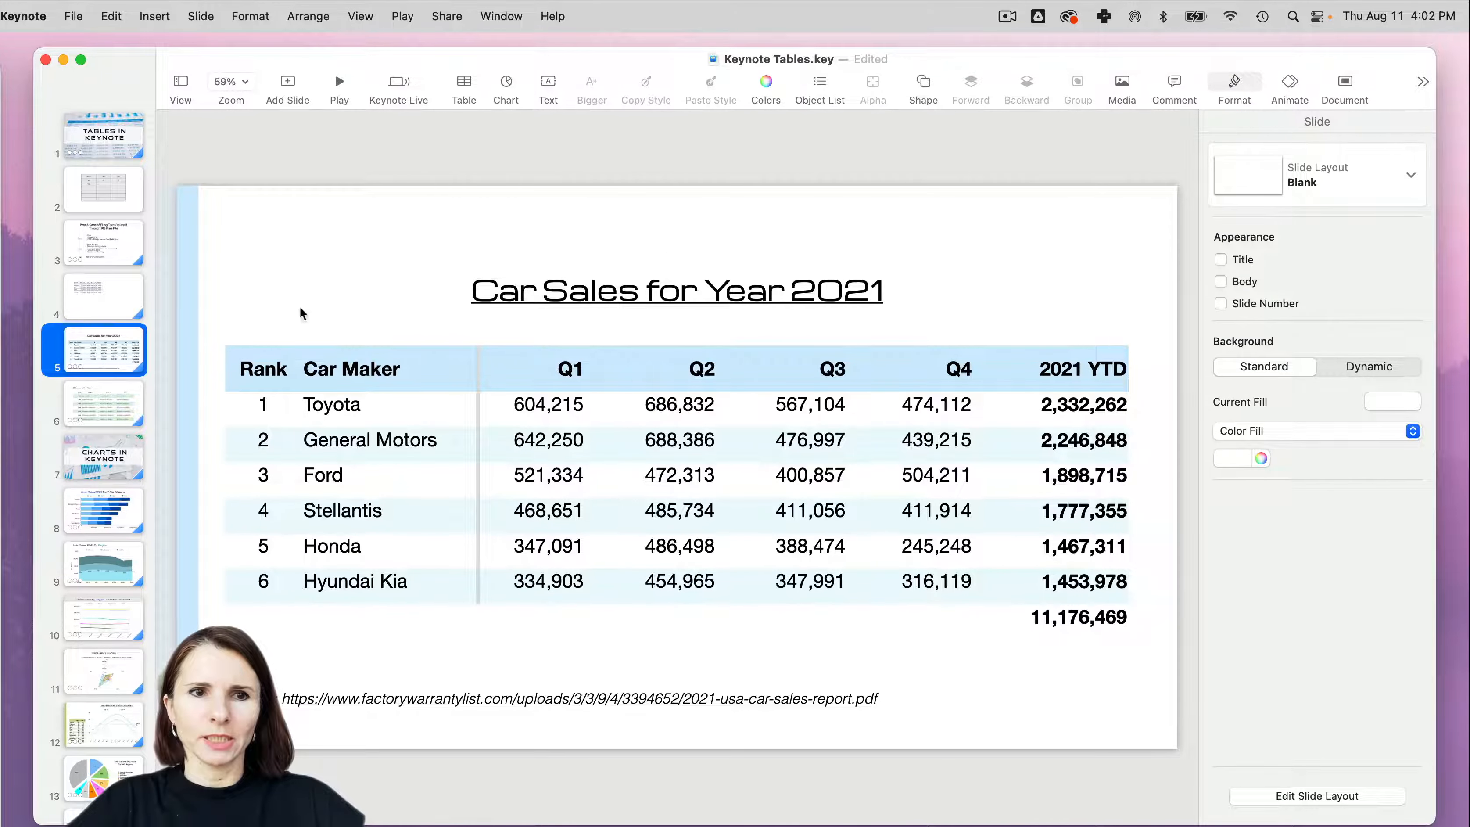
left_click(103, 312)
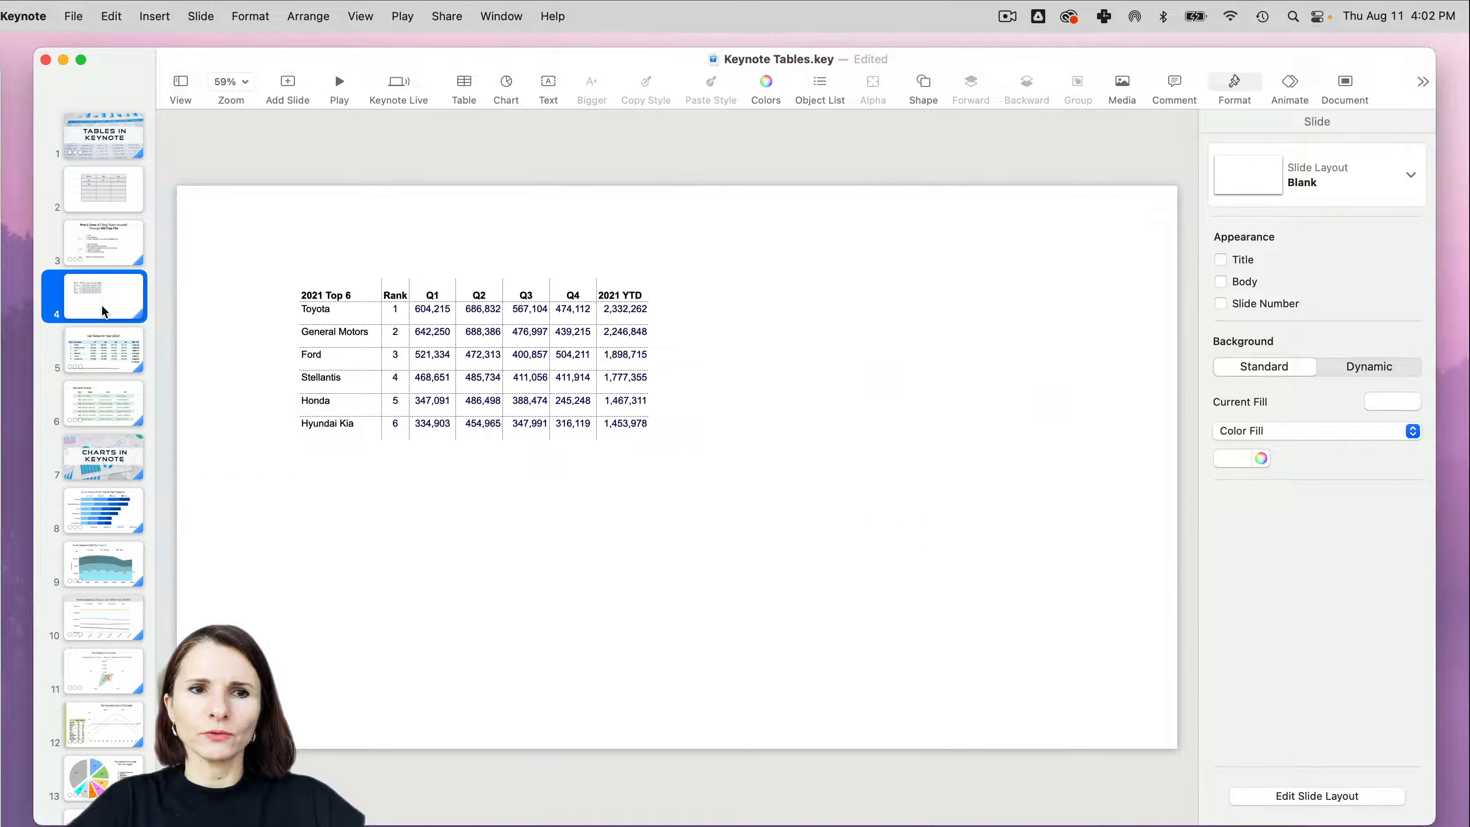
left_click(372, 310)
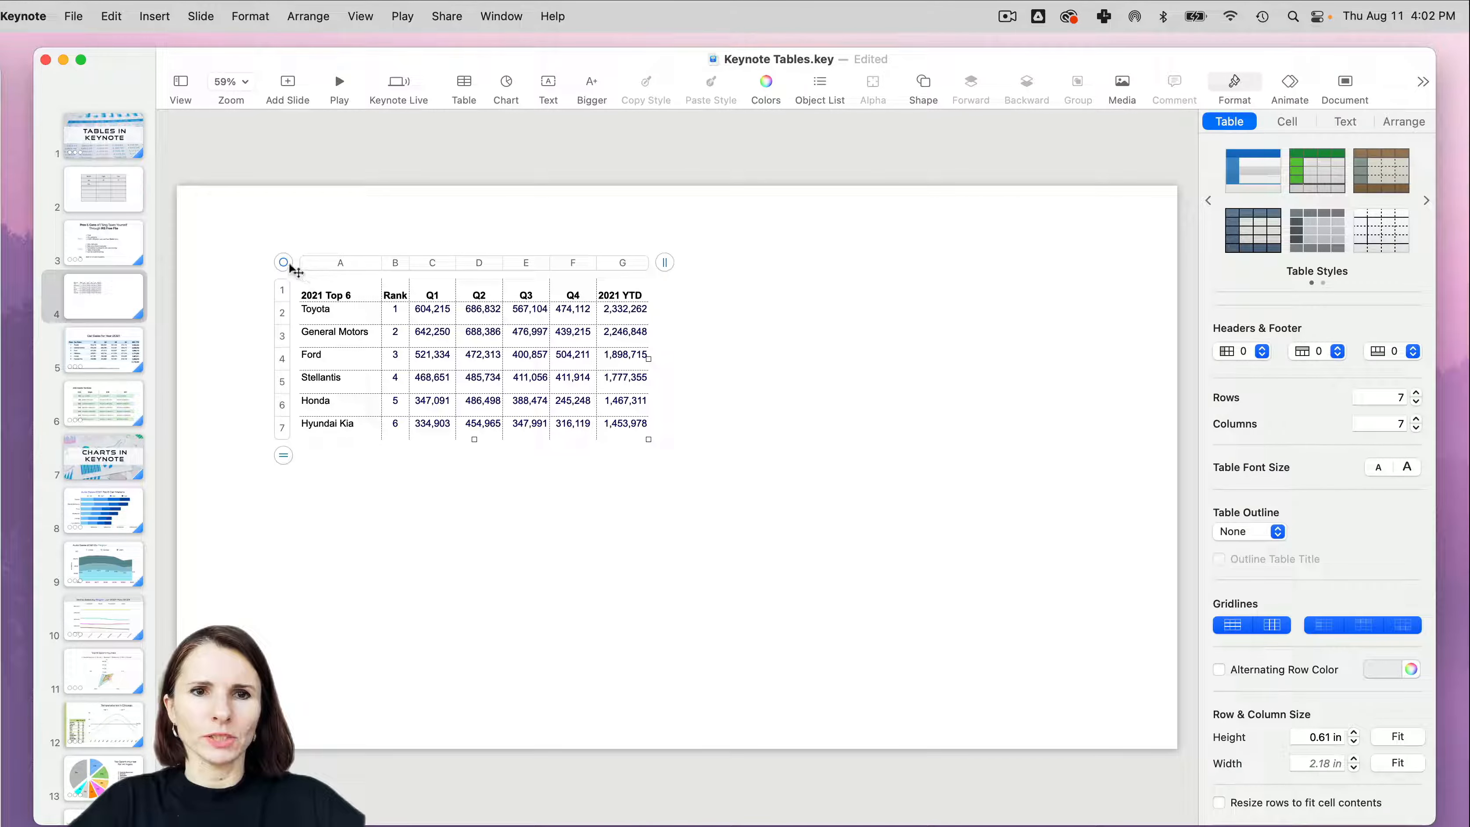
left_click_drag(287, 260, 244, 241)
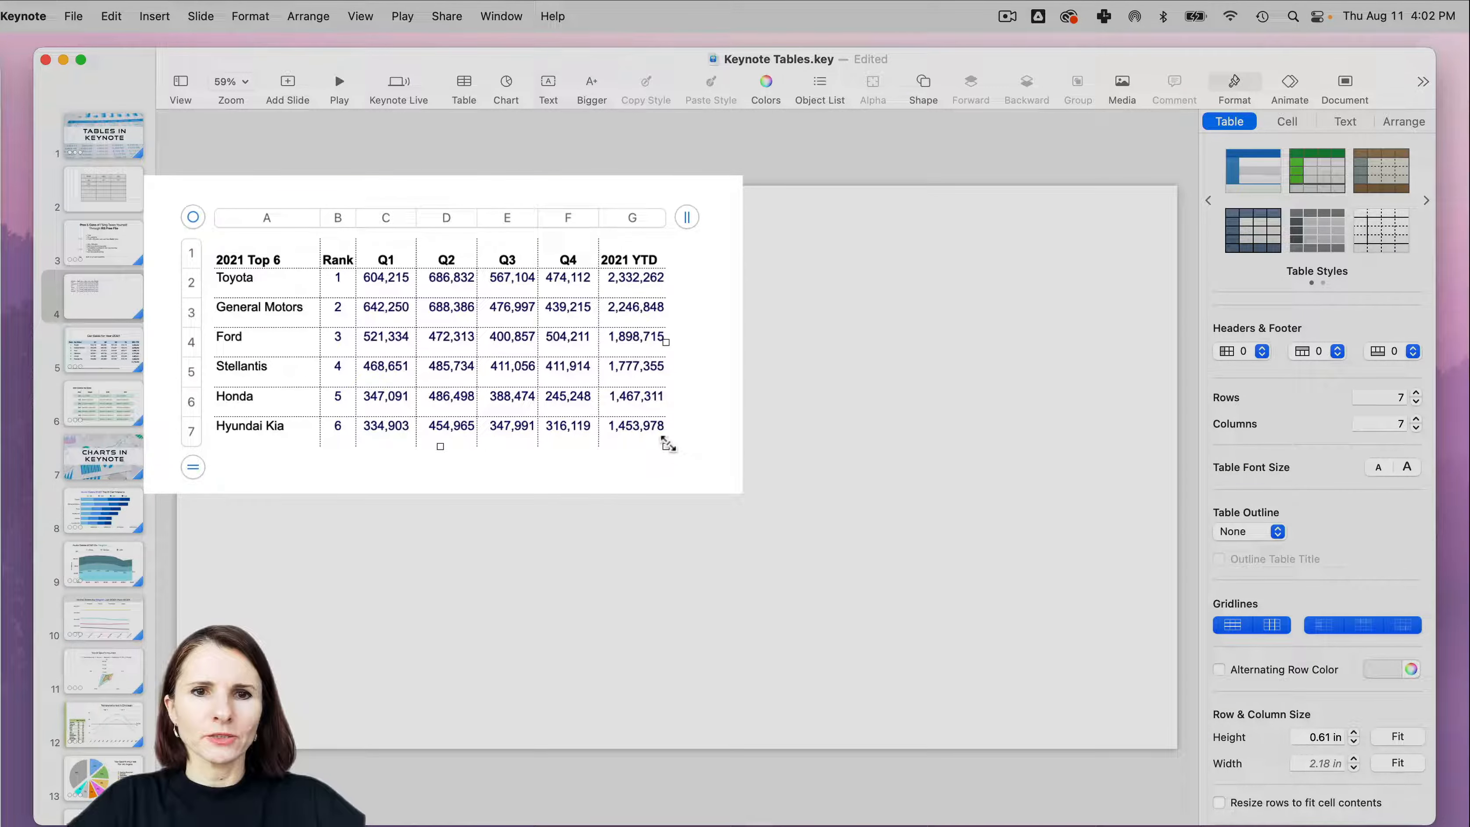
left_click_drag(651, 399, 1038, 678)
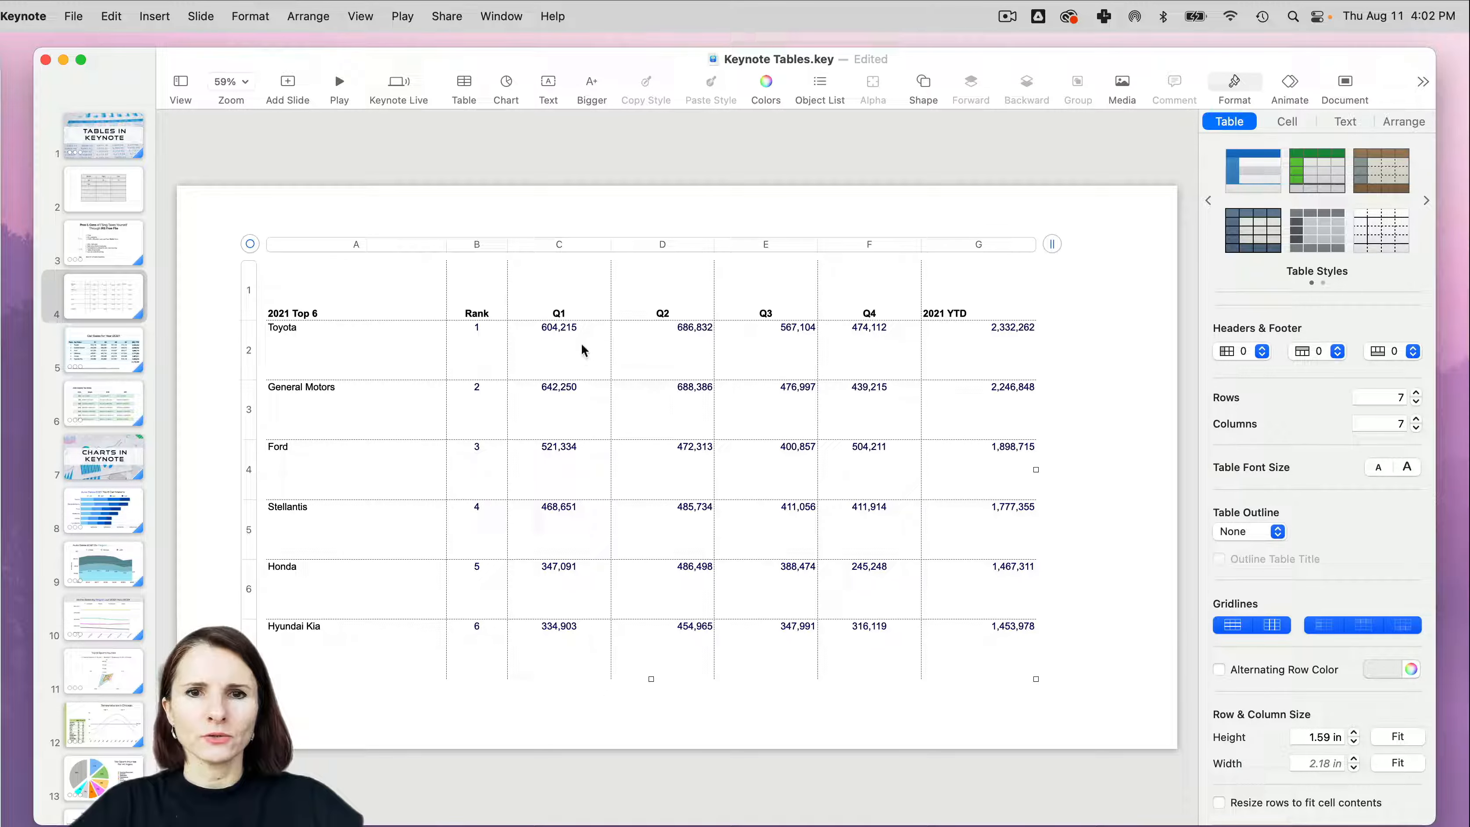
left_click_drag(246, 245, 249, 243)
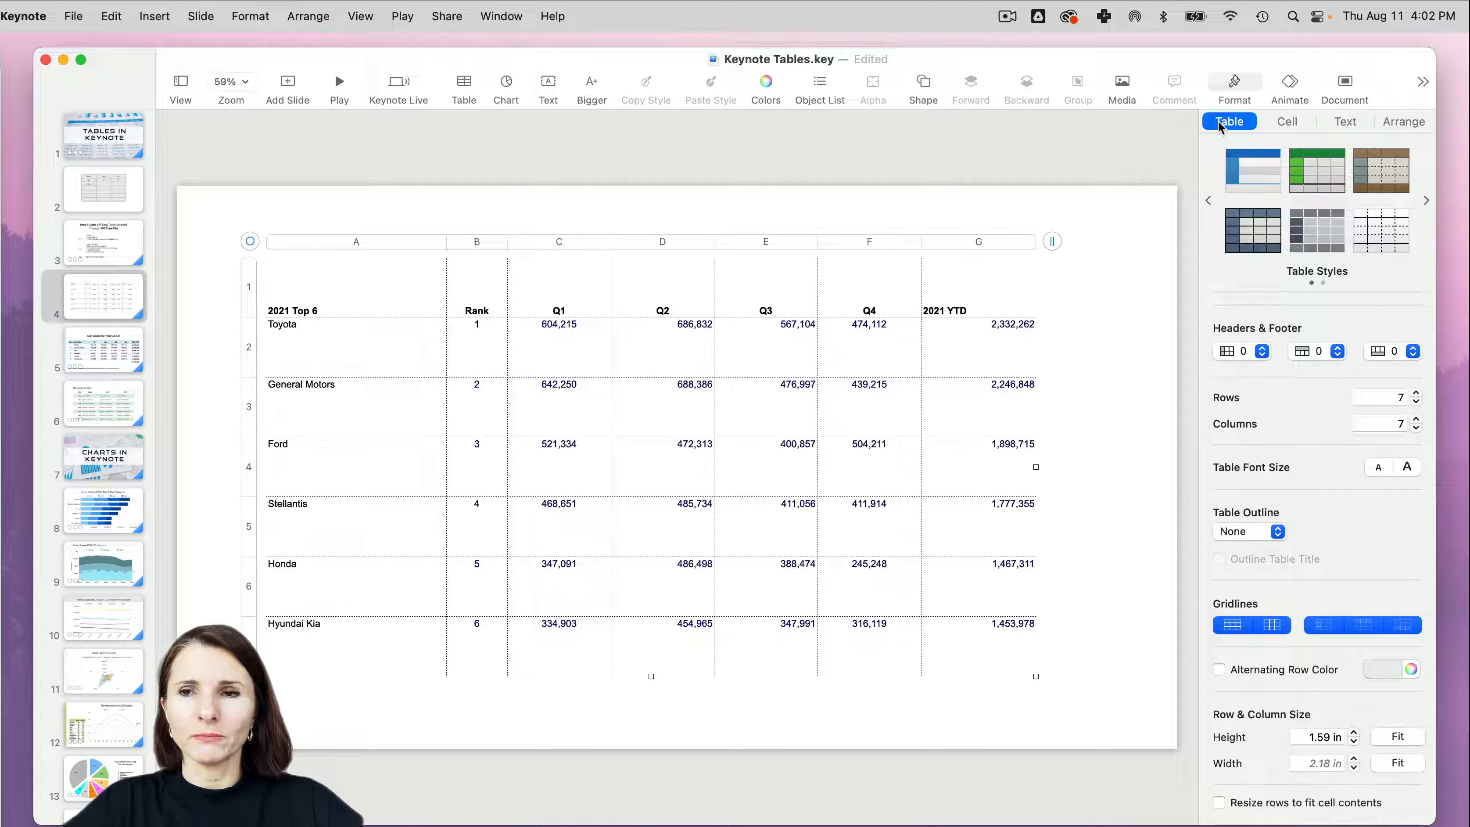
- Set all of the car sales table's text to the Montserrat font at 35 pt
left_click(1287, 122)
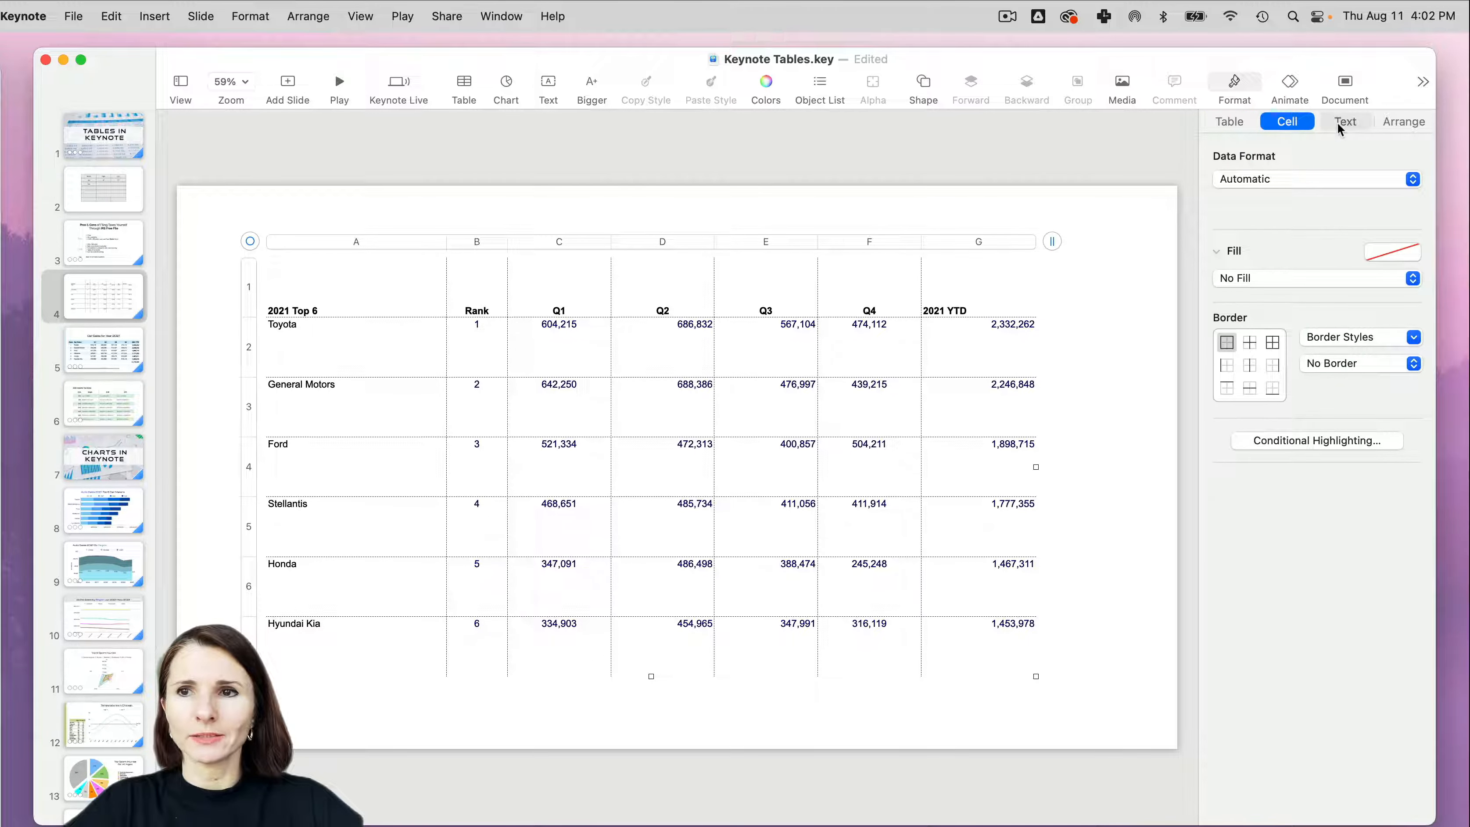
left_click(1346, 122)
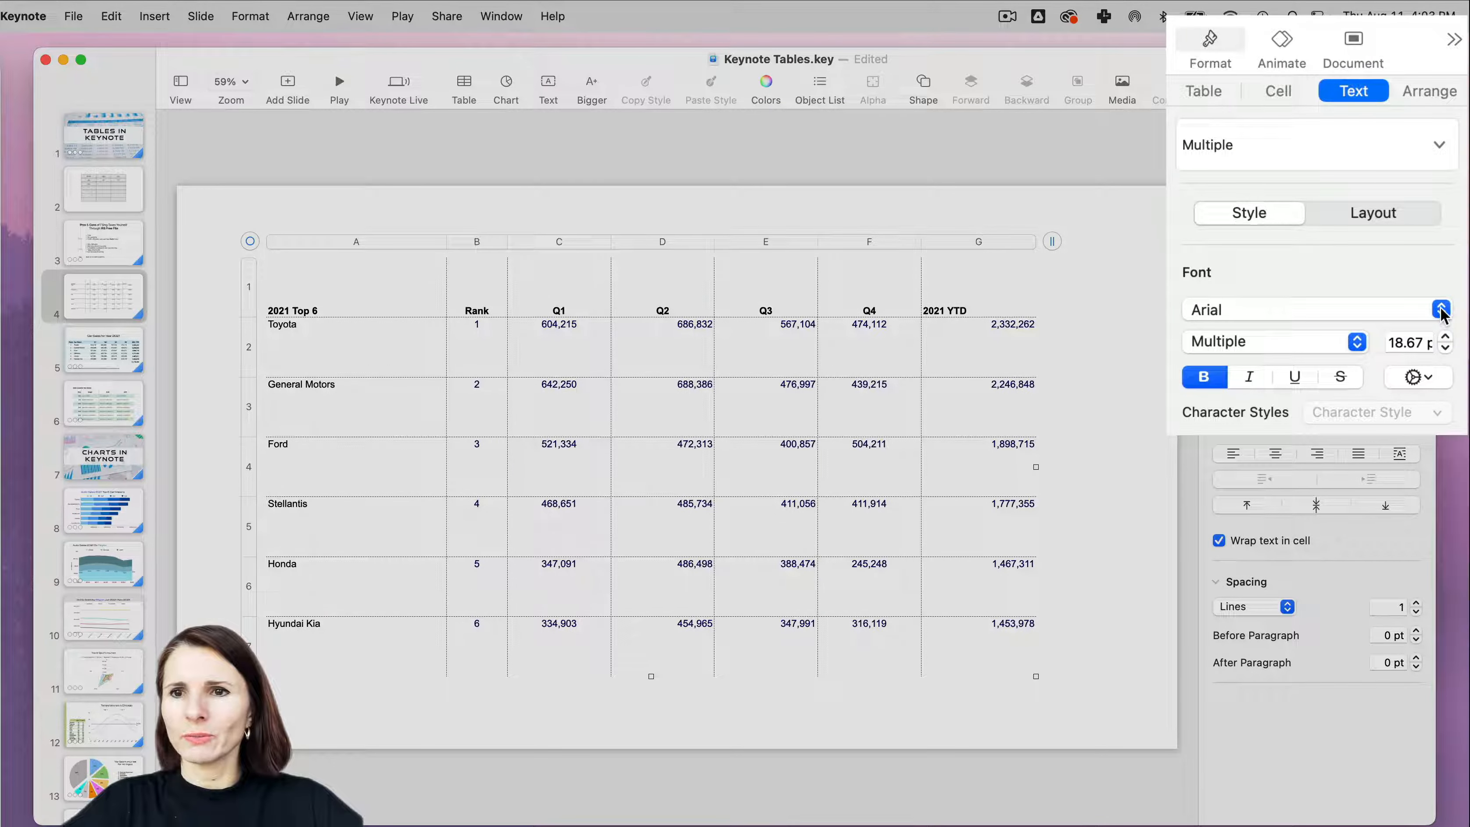
left_click(1441, 310)
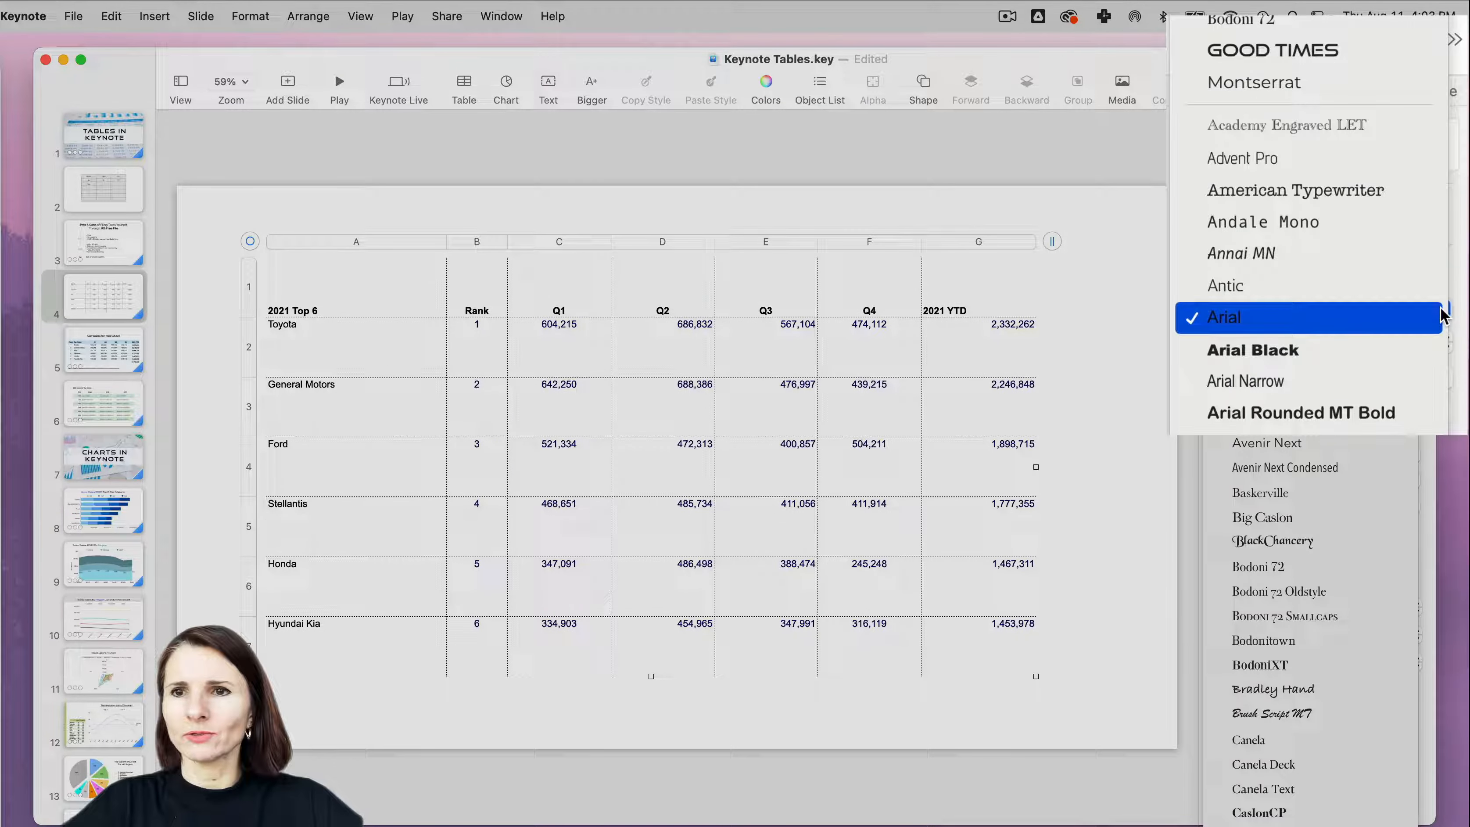
scroll(1369, 124, "up", 3)
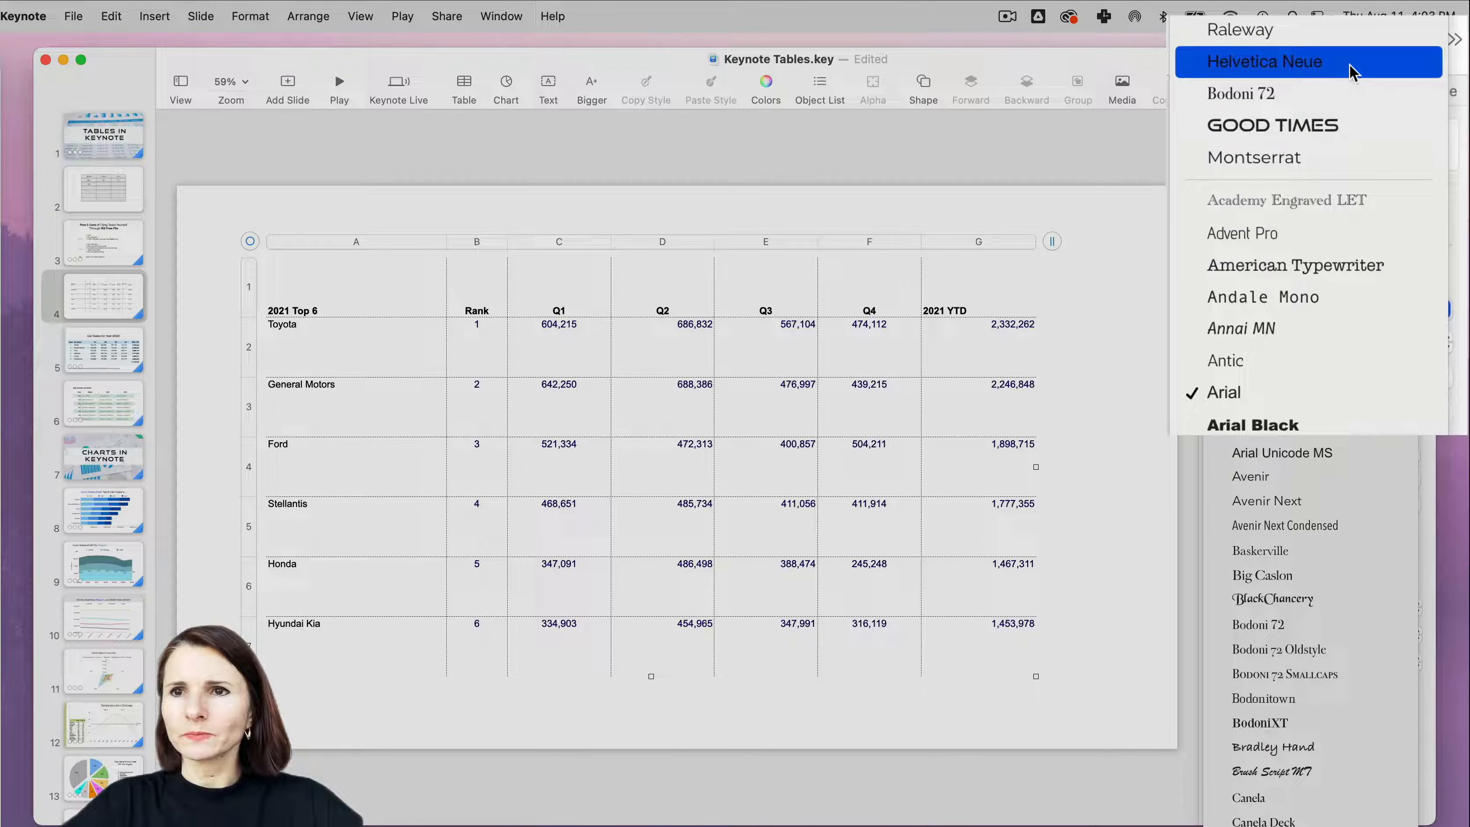
left_click(1322, 162)
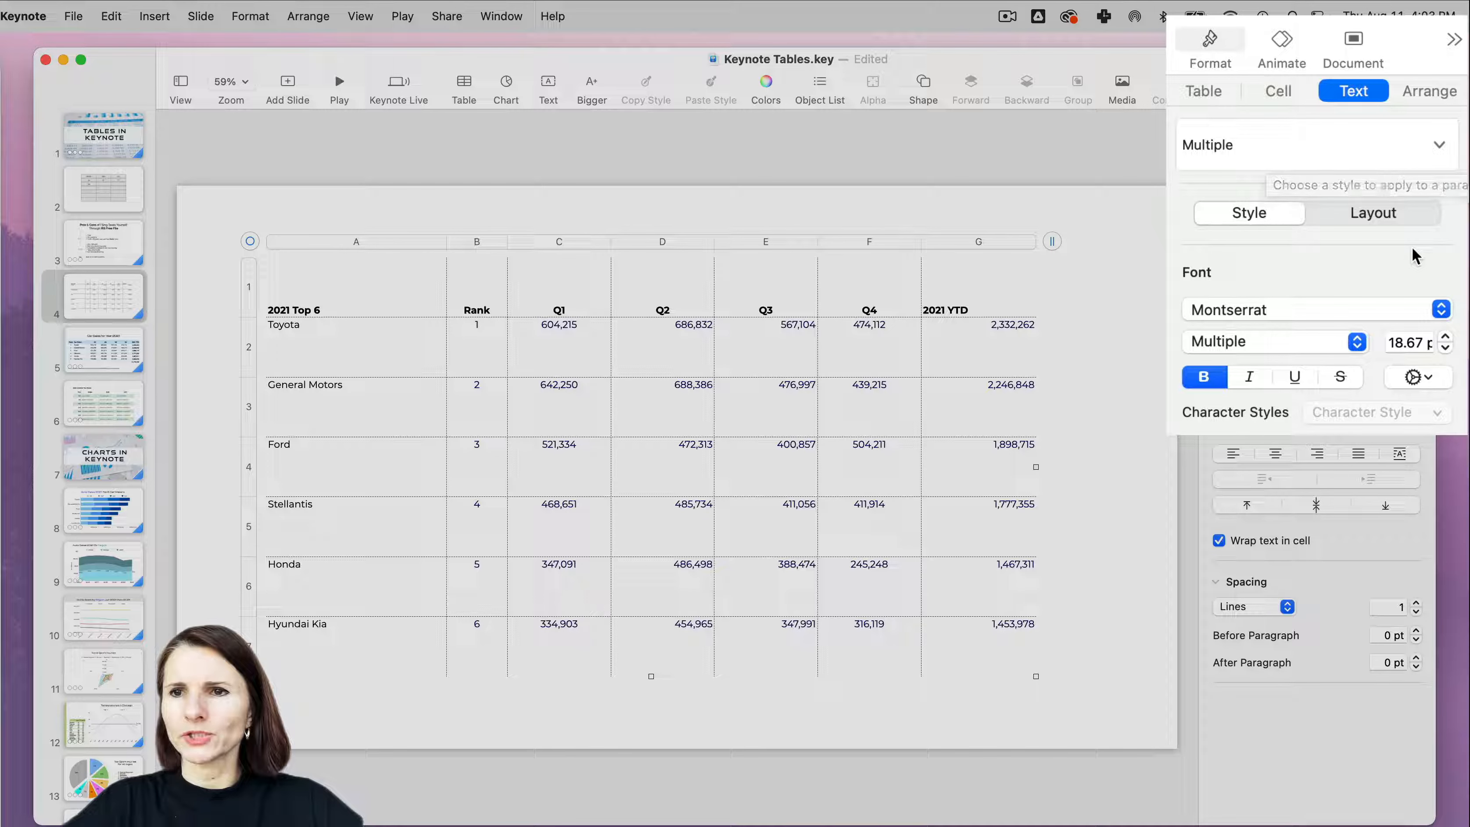
left_click(1422, 342)
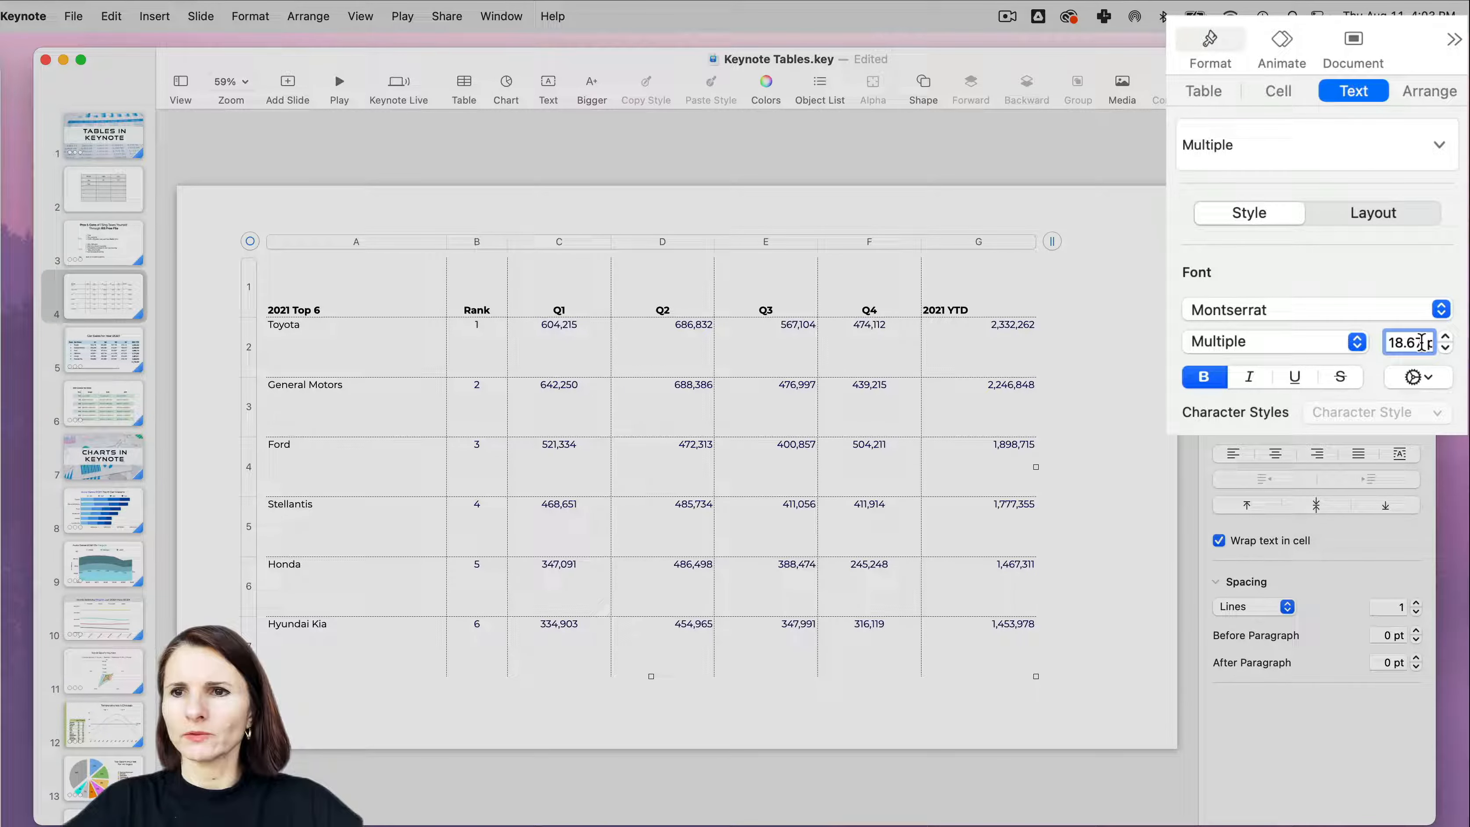
triple_click(1422, 343)
type("35")
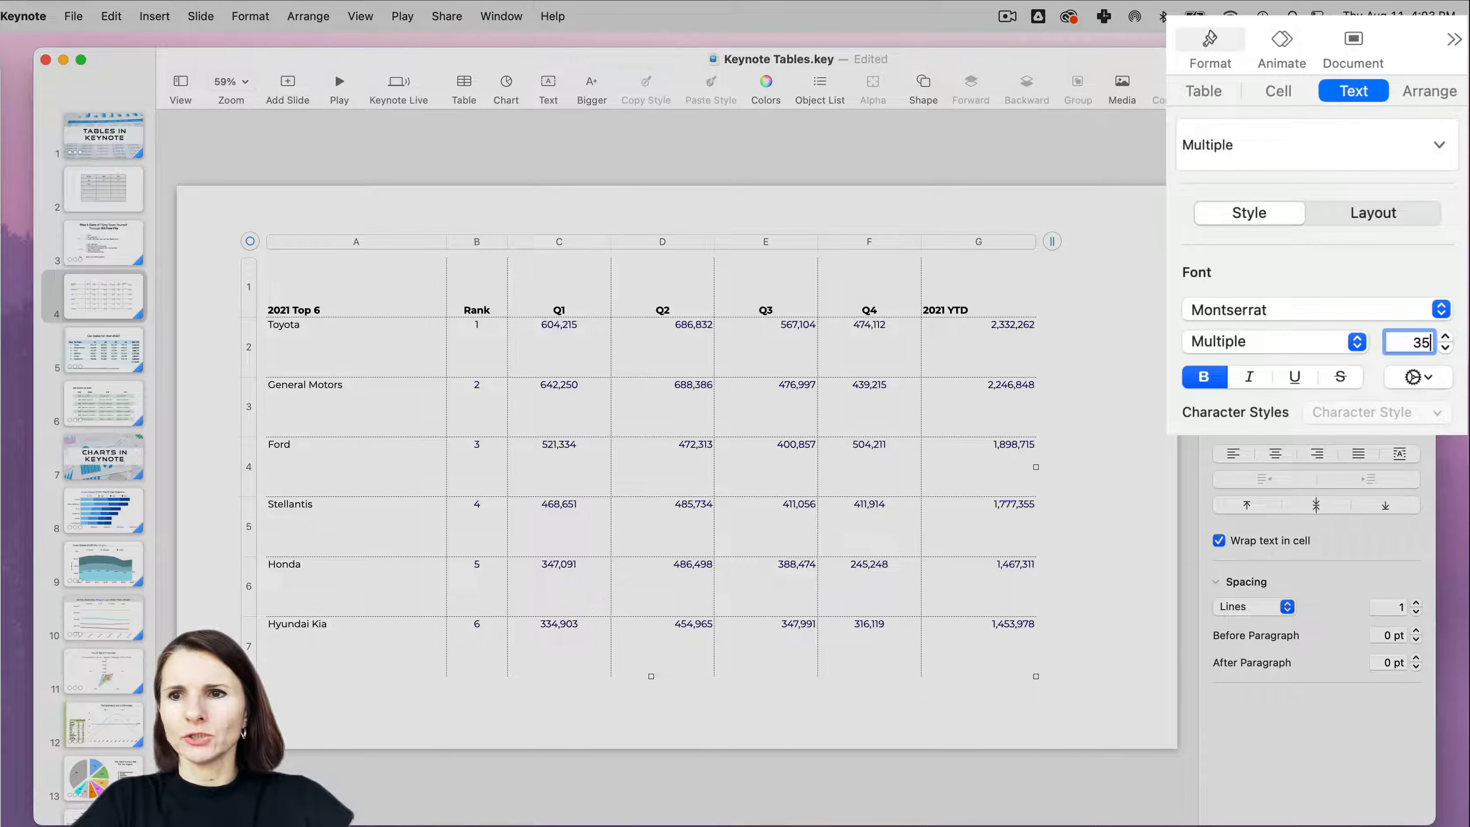
key("Return")
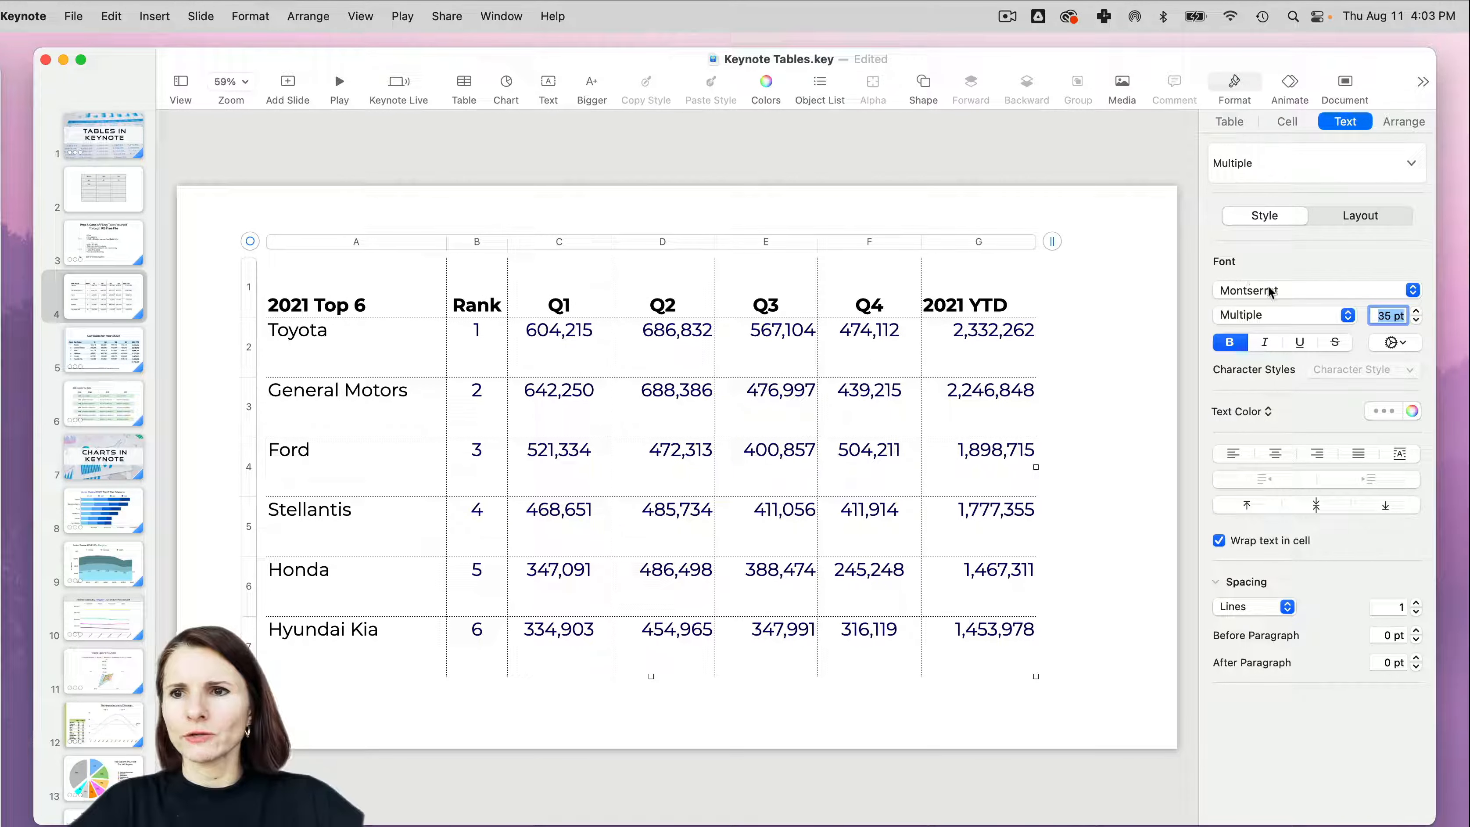
- Make all of the table's text black, nudge the table slightly left, and center the text horizontally in its cells
left_click(1396, 415)
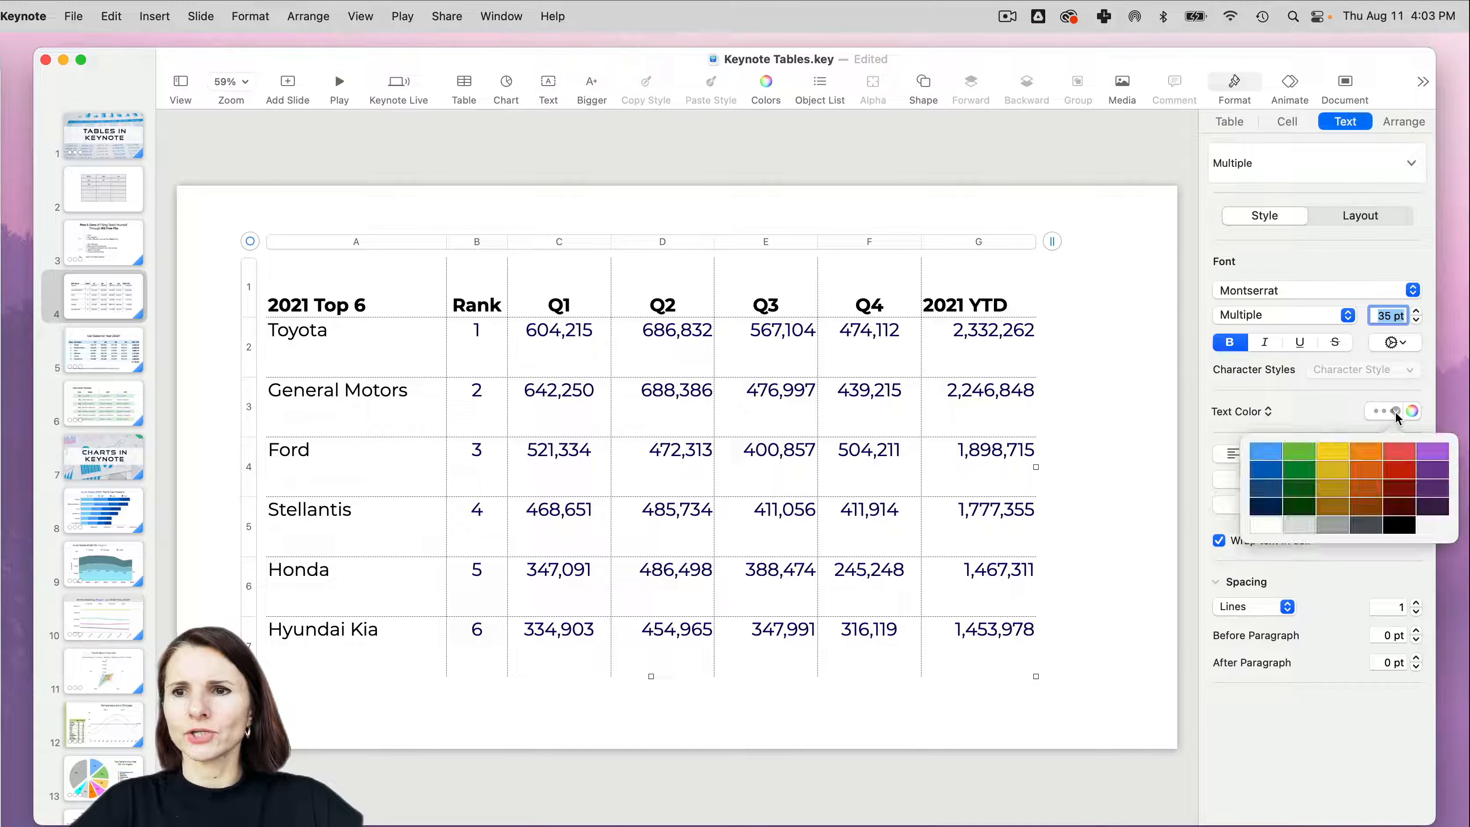
left_click(1405, 527)
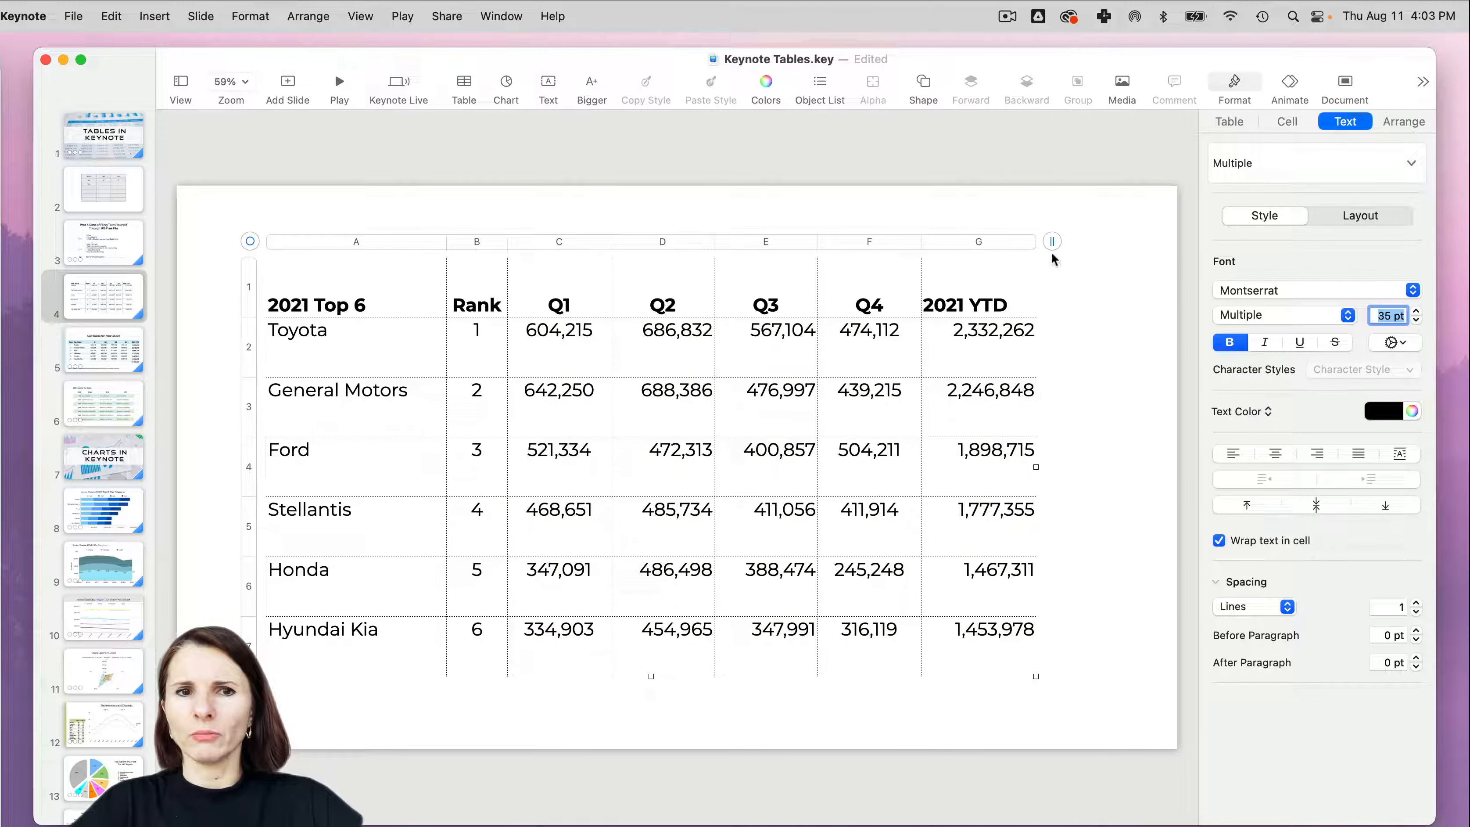
left_click_drag(250, 241, 247, 241)
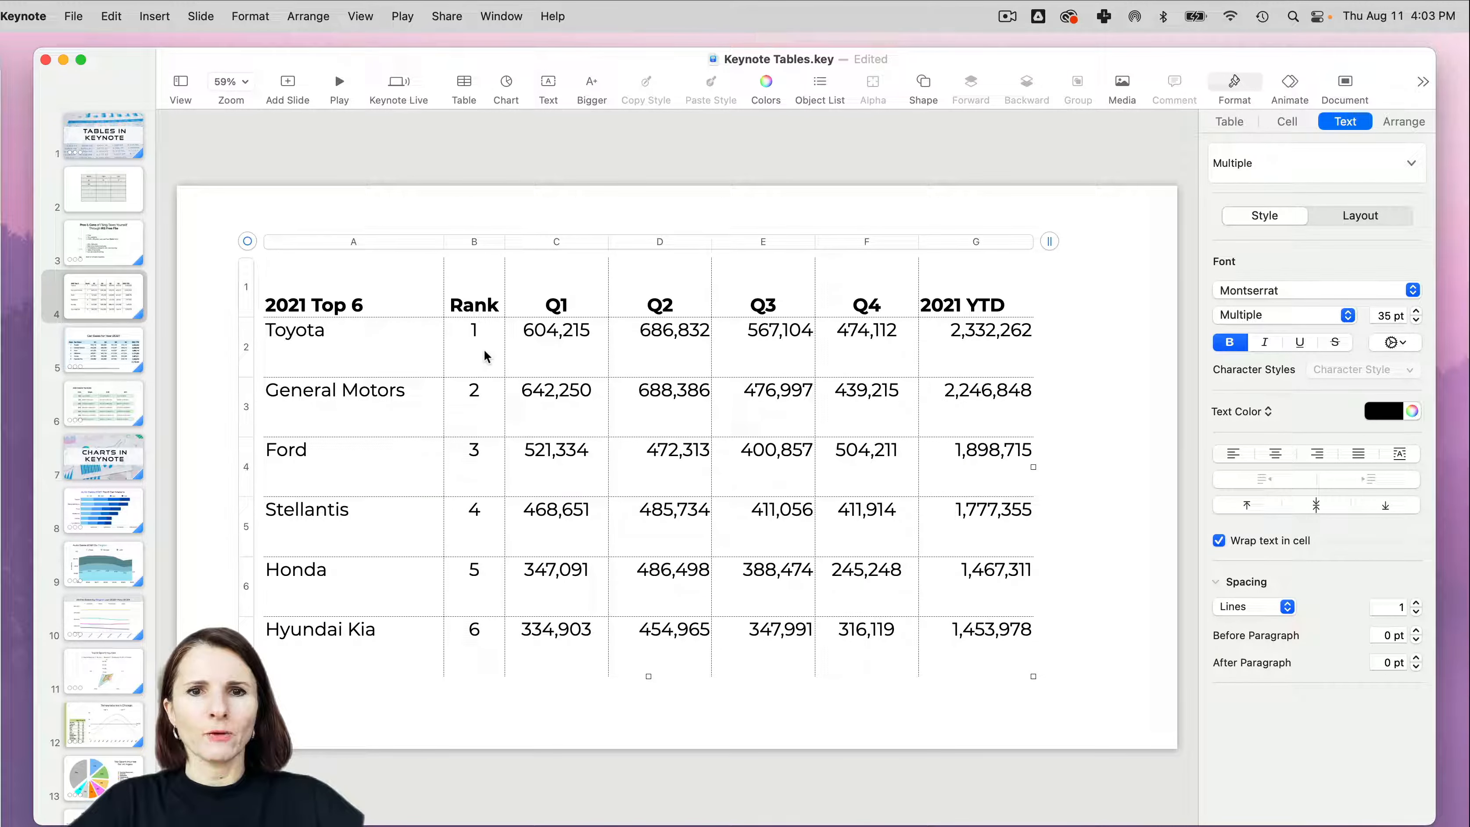
left_click(485, 356)
left_click(247, 240)
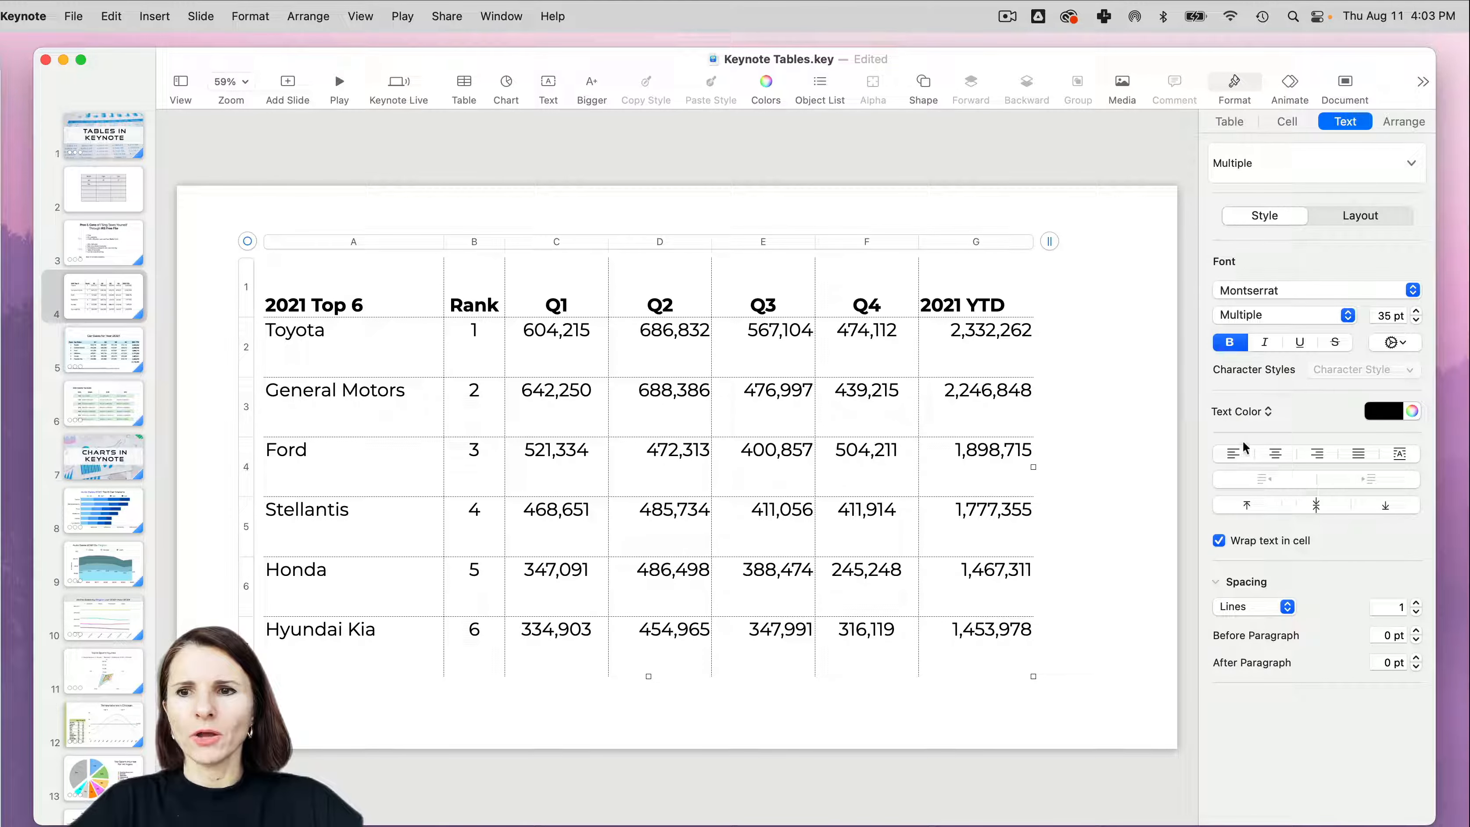
left_click(1279, 458)
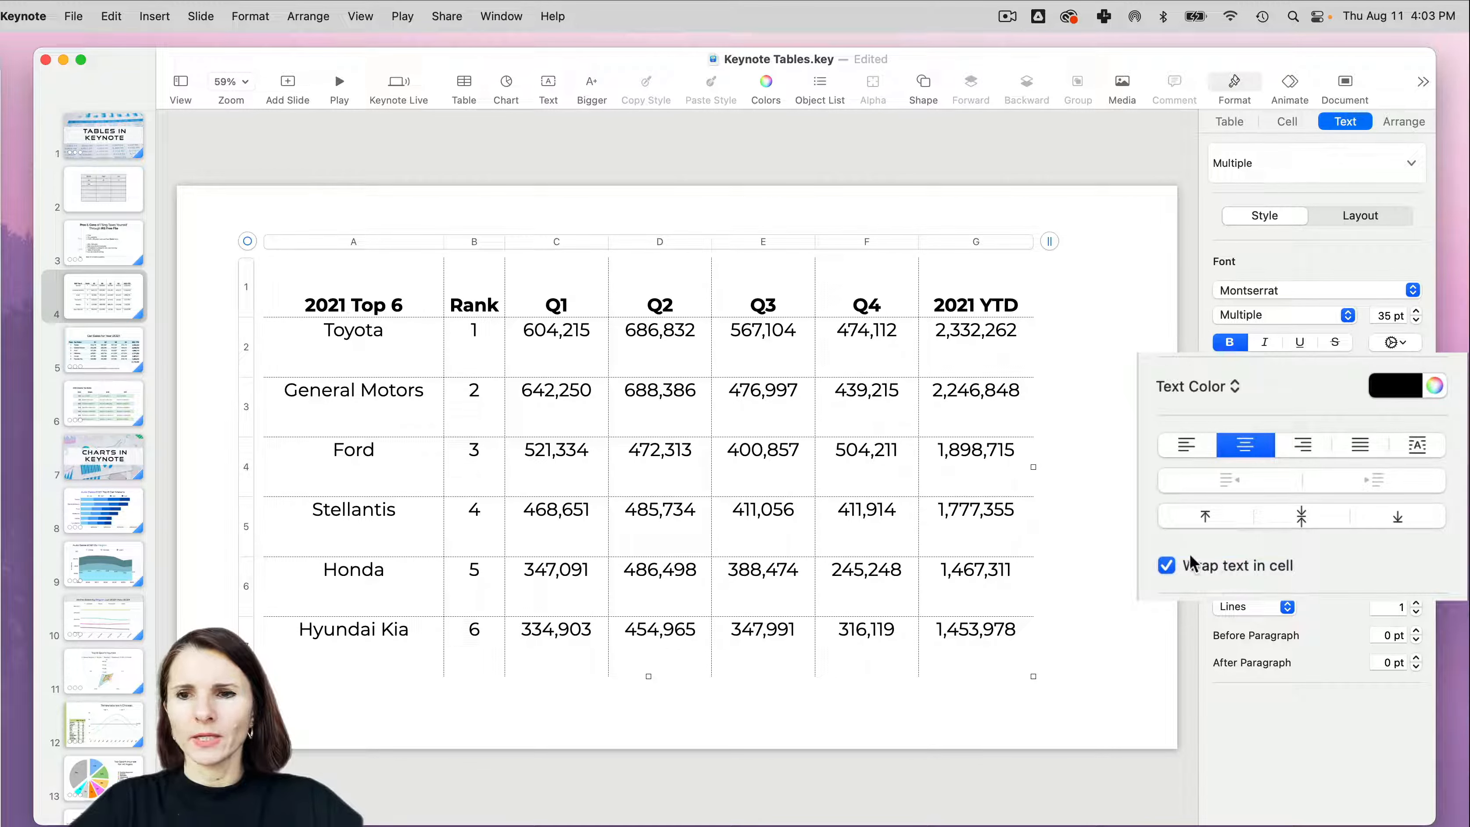
- Narrow column A to about 0.94 in, test text wrapping off, and widen the column to fit Hyundai Kia with wrapping back on
left_click(1167, 565)
left_click(1167, 566)
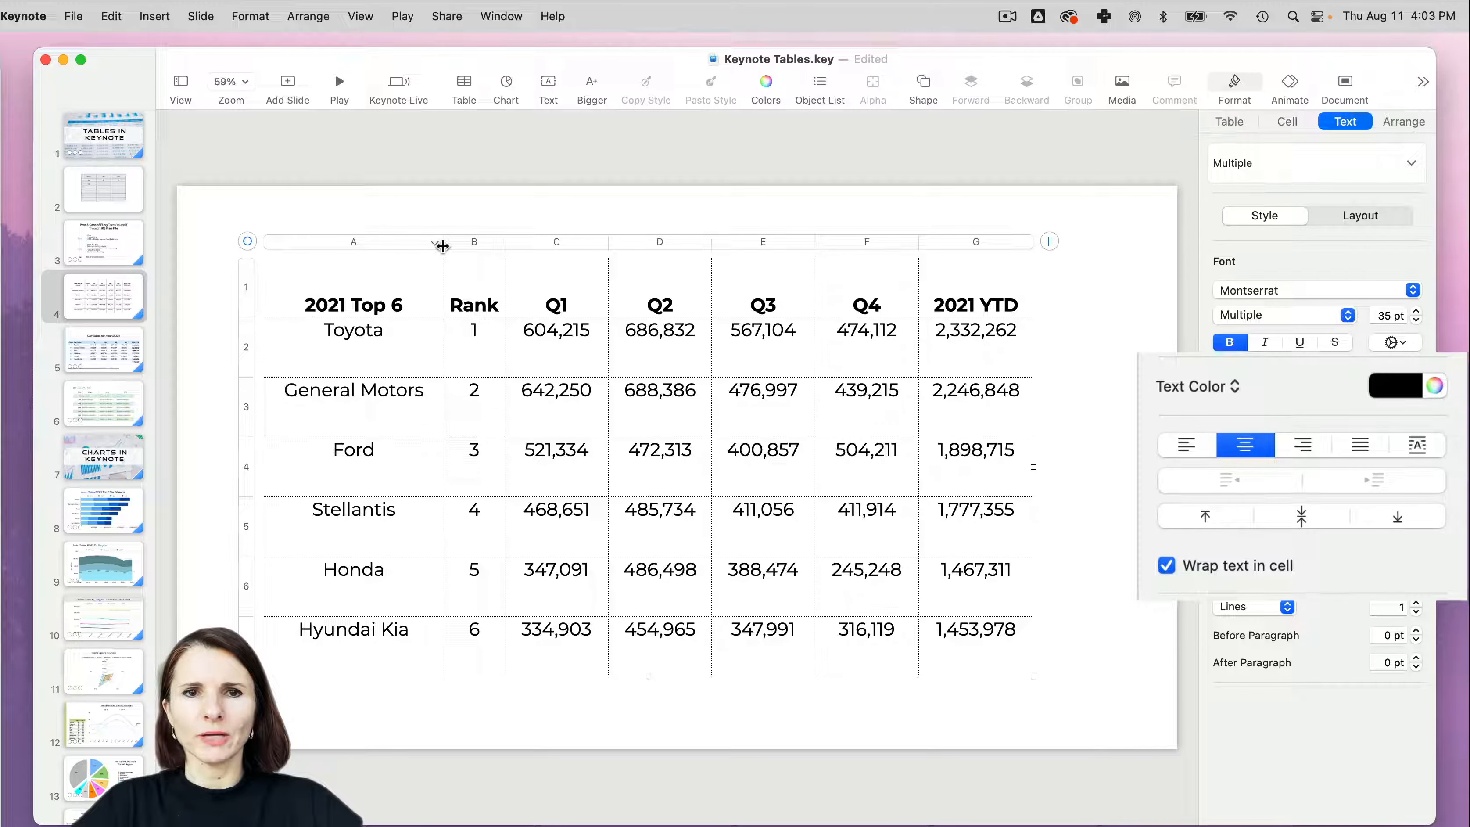
left_click_drag(443, 247, 298, 253)
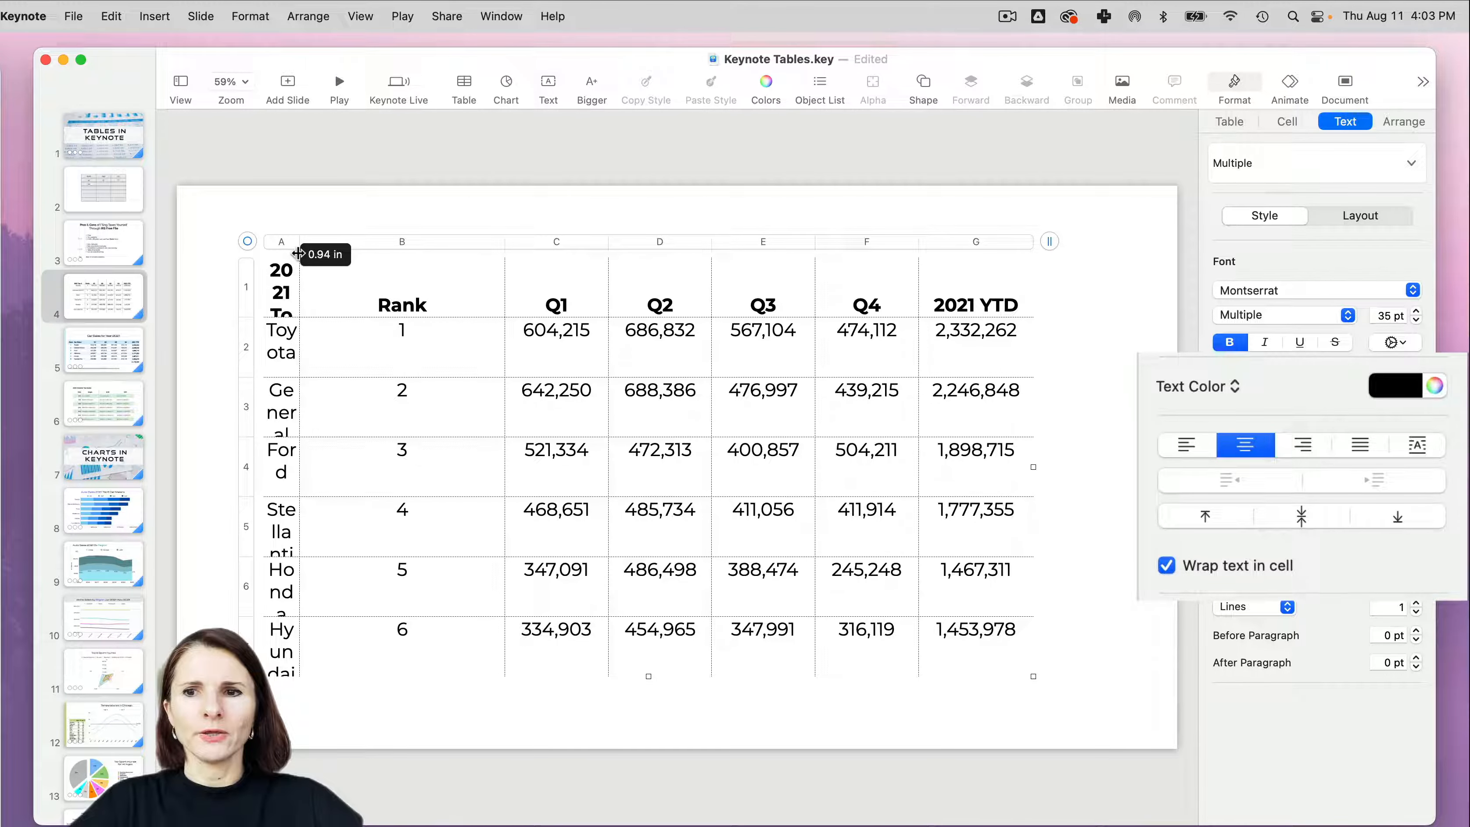
left_click(1167, 566)
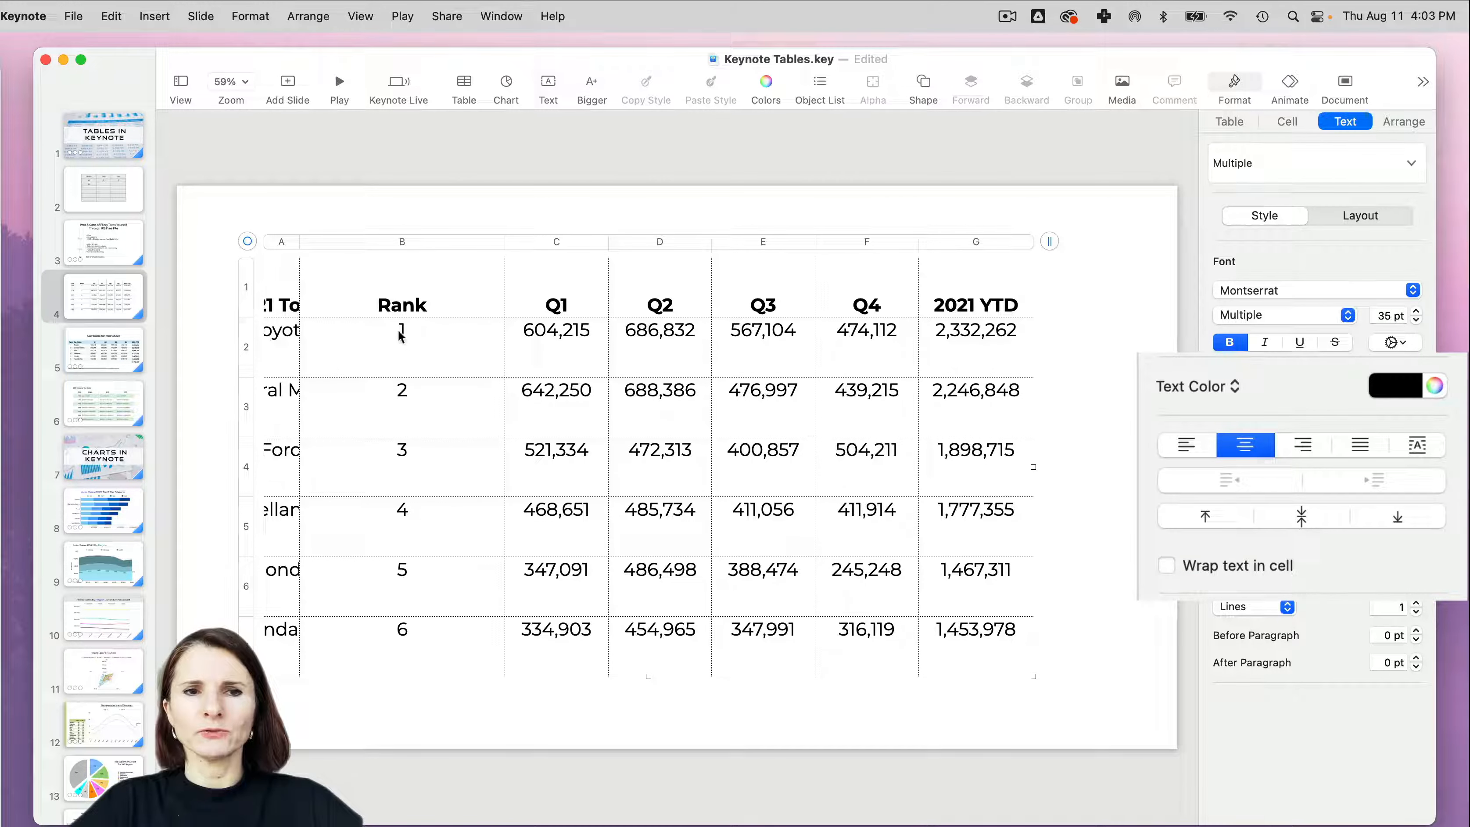
left_click_drag(300, 241, 392, 241)
left_click(1167, 566)
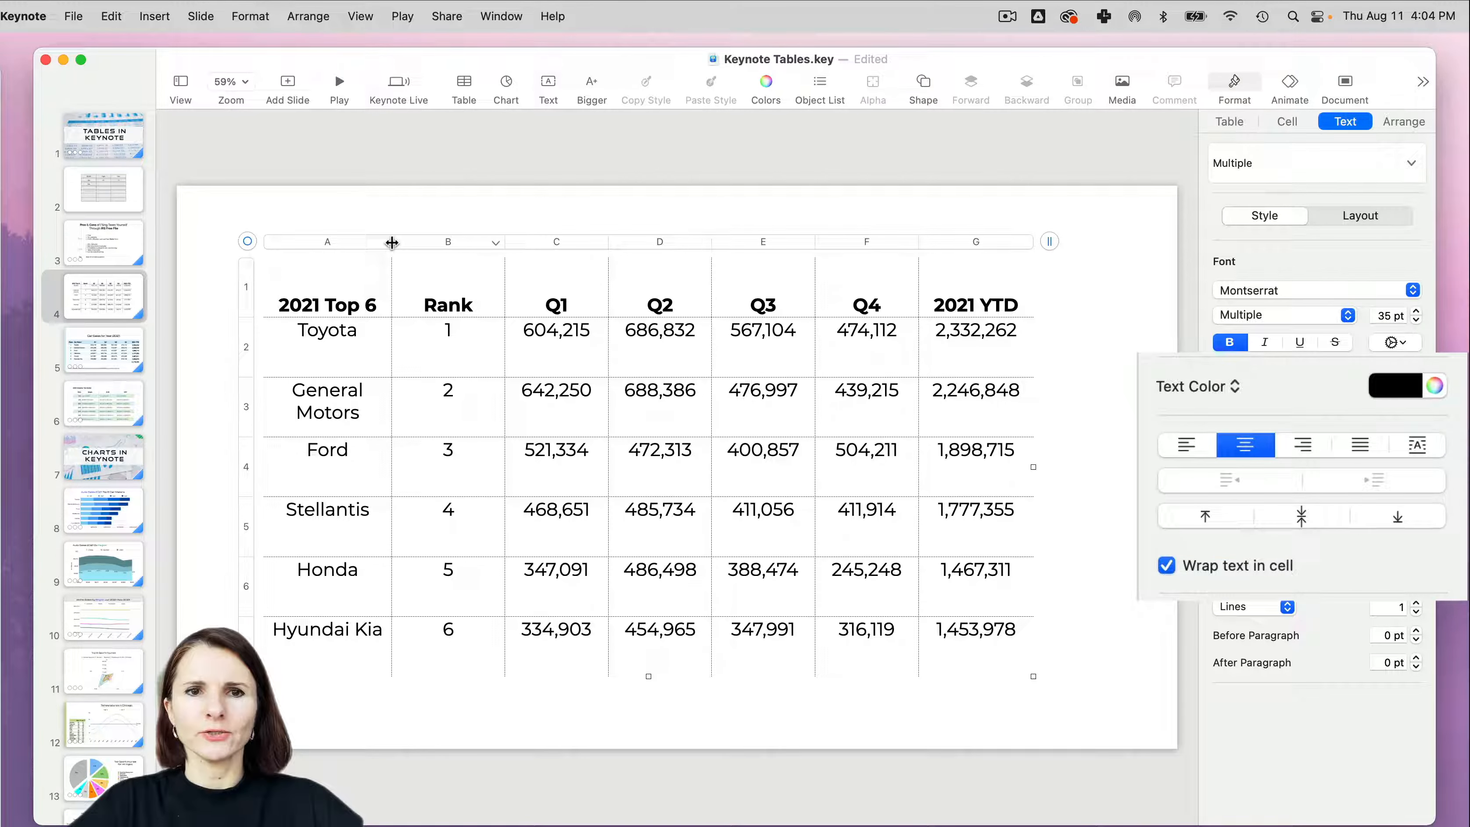
- Widen column A slightly, and show the row options for row 1
left_click_drag(392, 242, 397, 247)
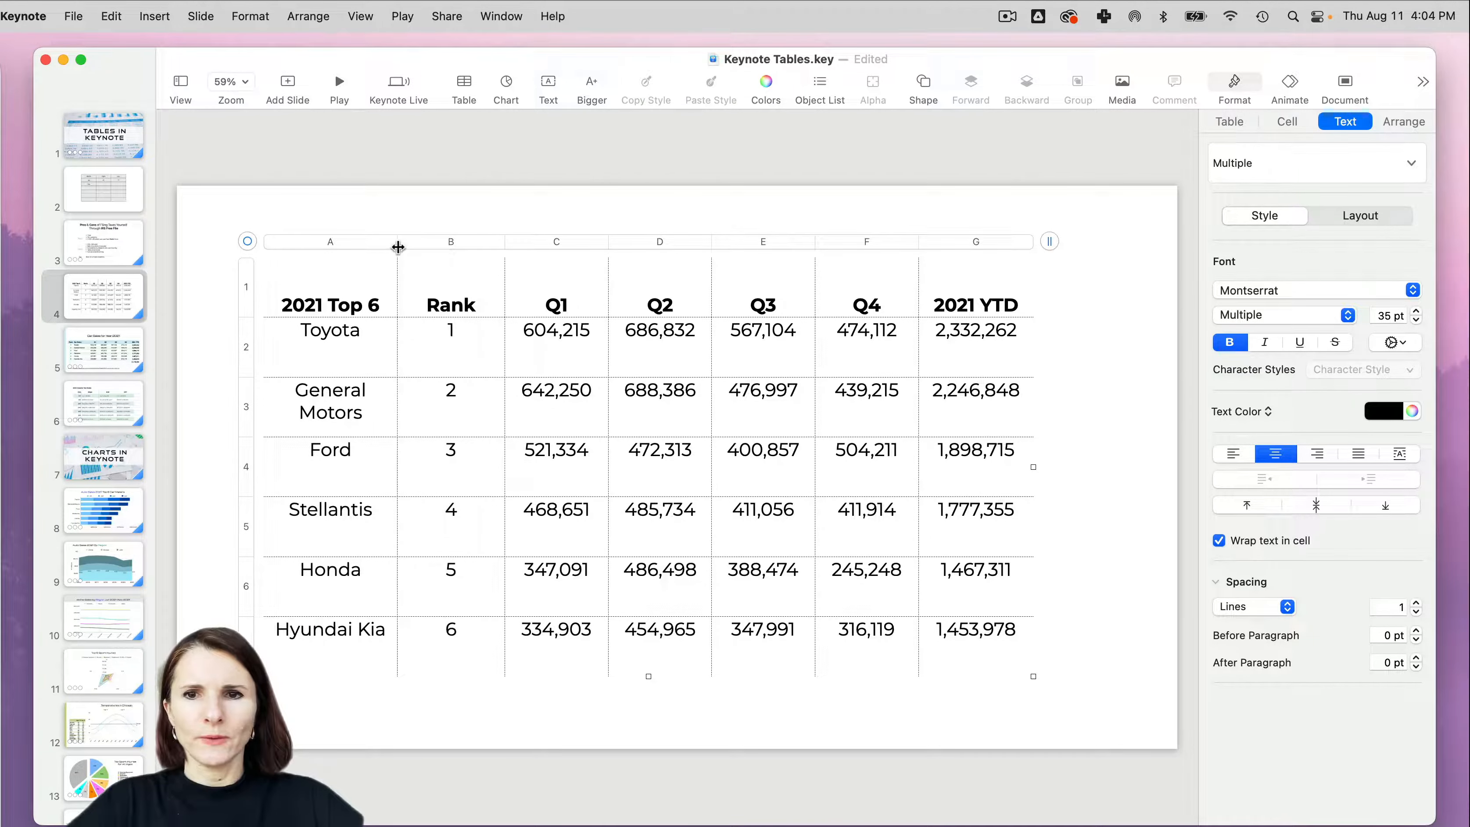
left_click(251, 299)
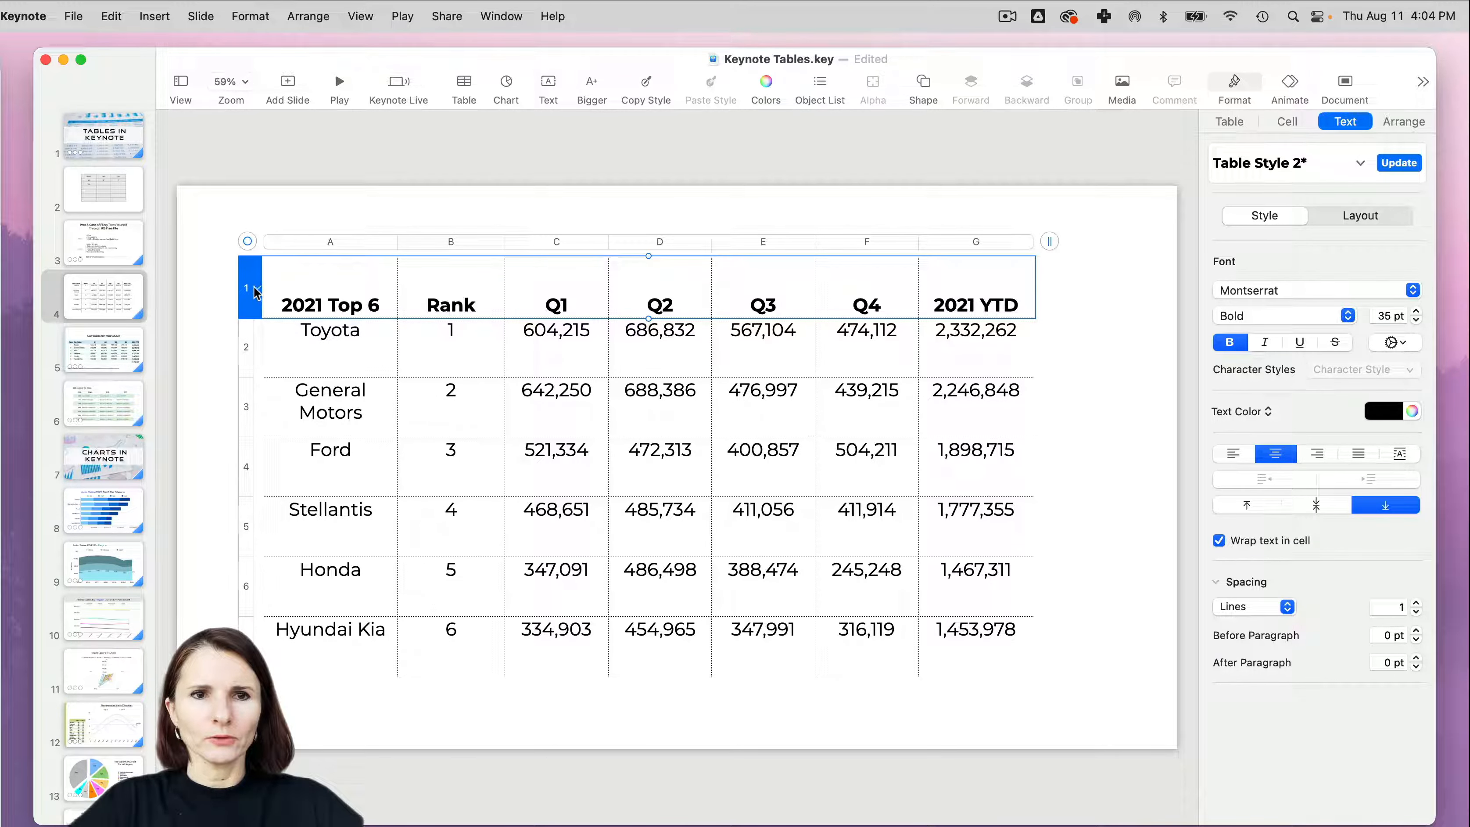
left_click(257, 292)
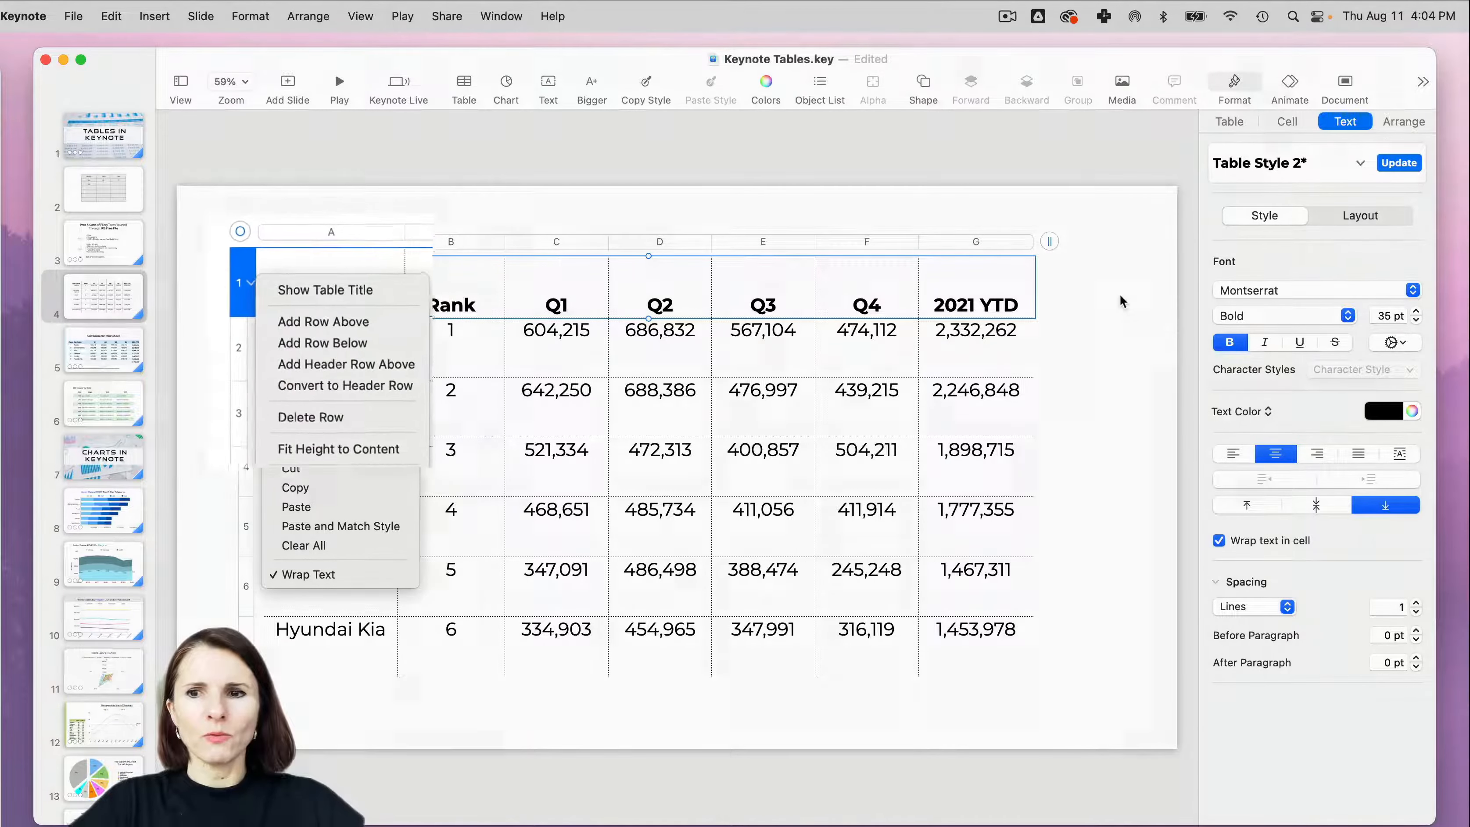
left_click(325, 396)
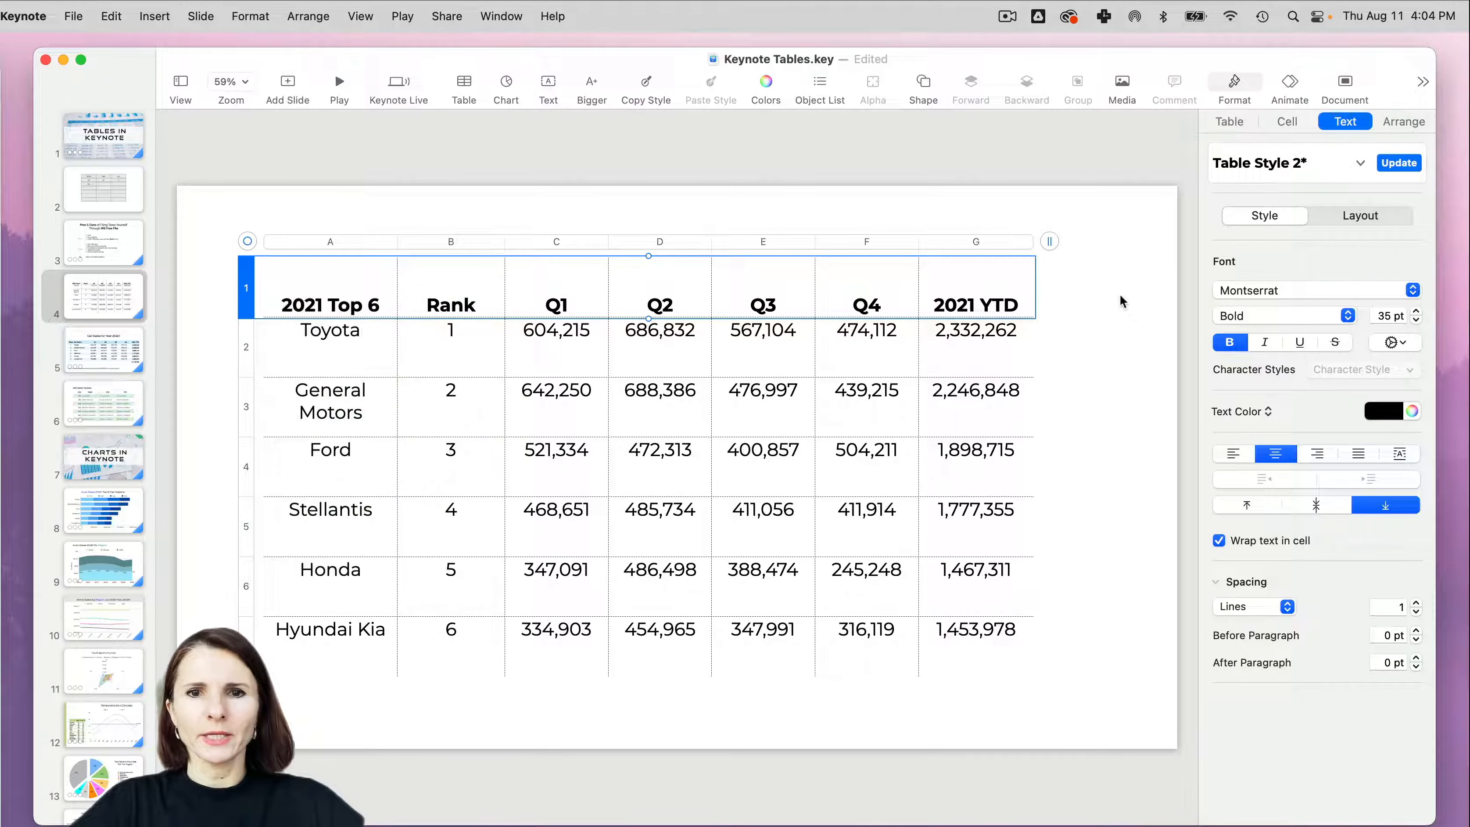
- Turn on alternating row color for the whole car sales table
left_click(247, 241)
left_click(1229, 121)
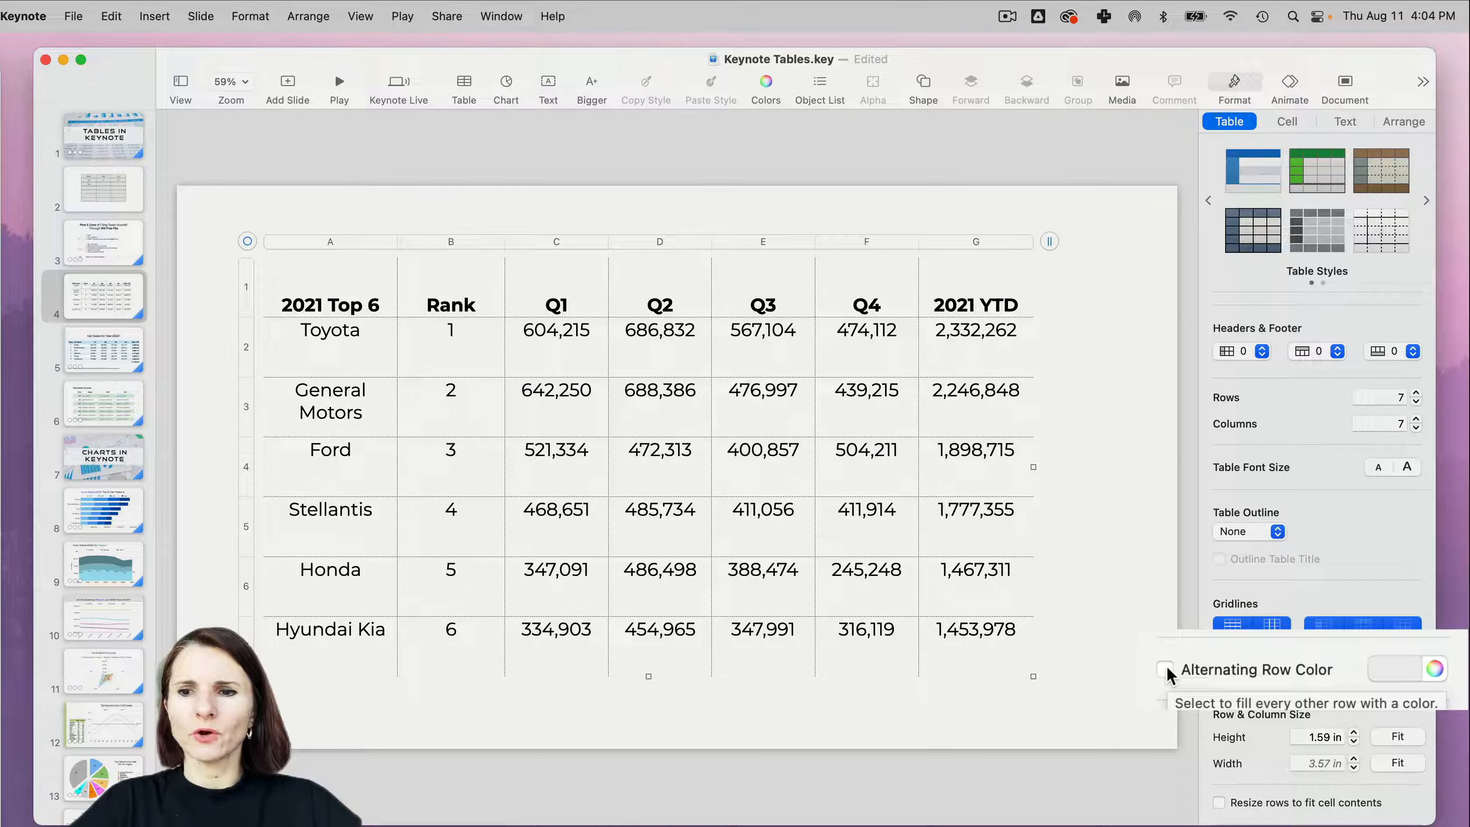
left_click(1165, 672)
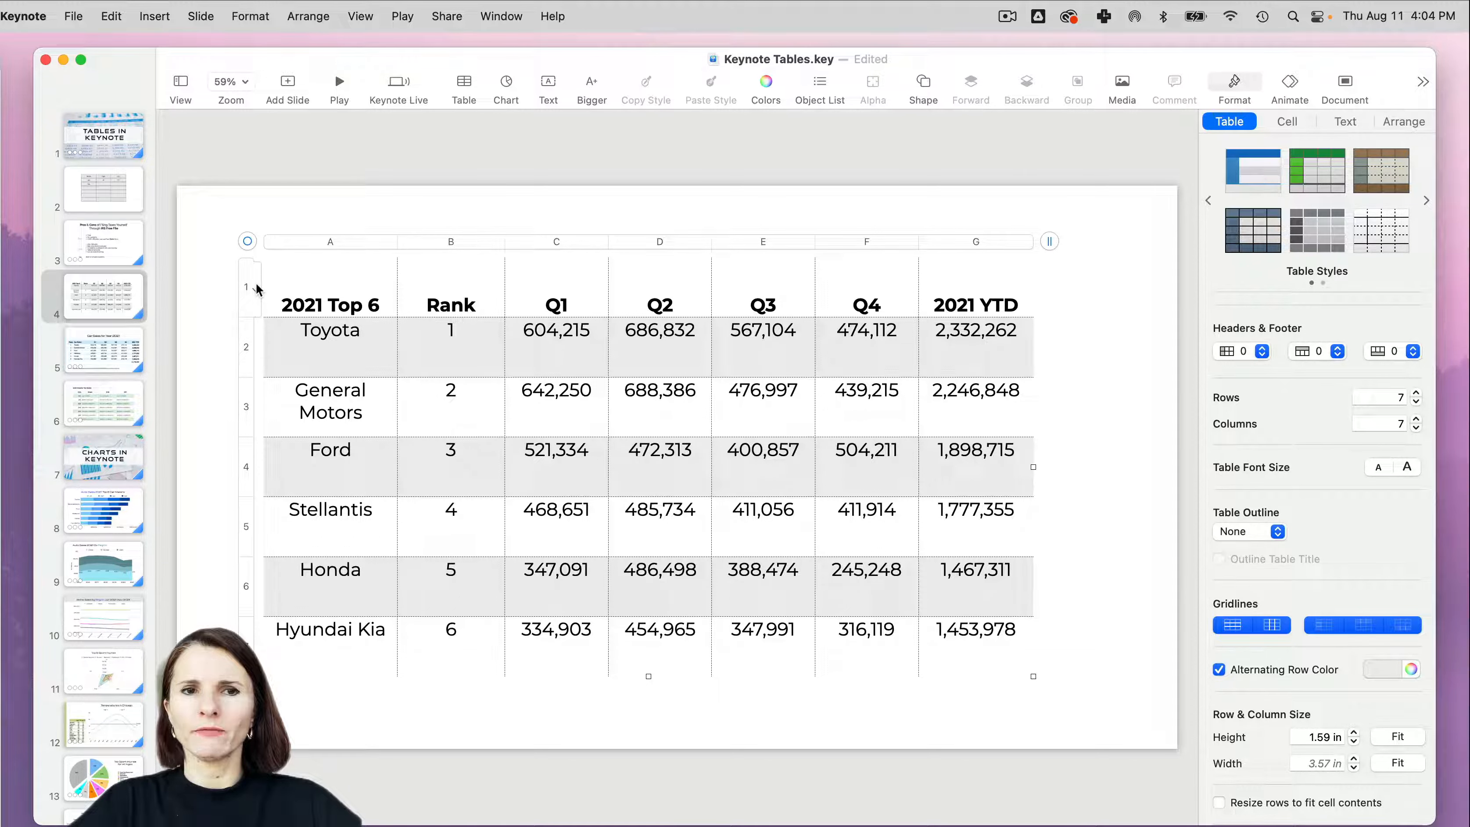
- Convert row 1 of the car sales table to a header row
left_click(257, 290)
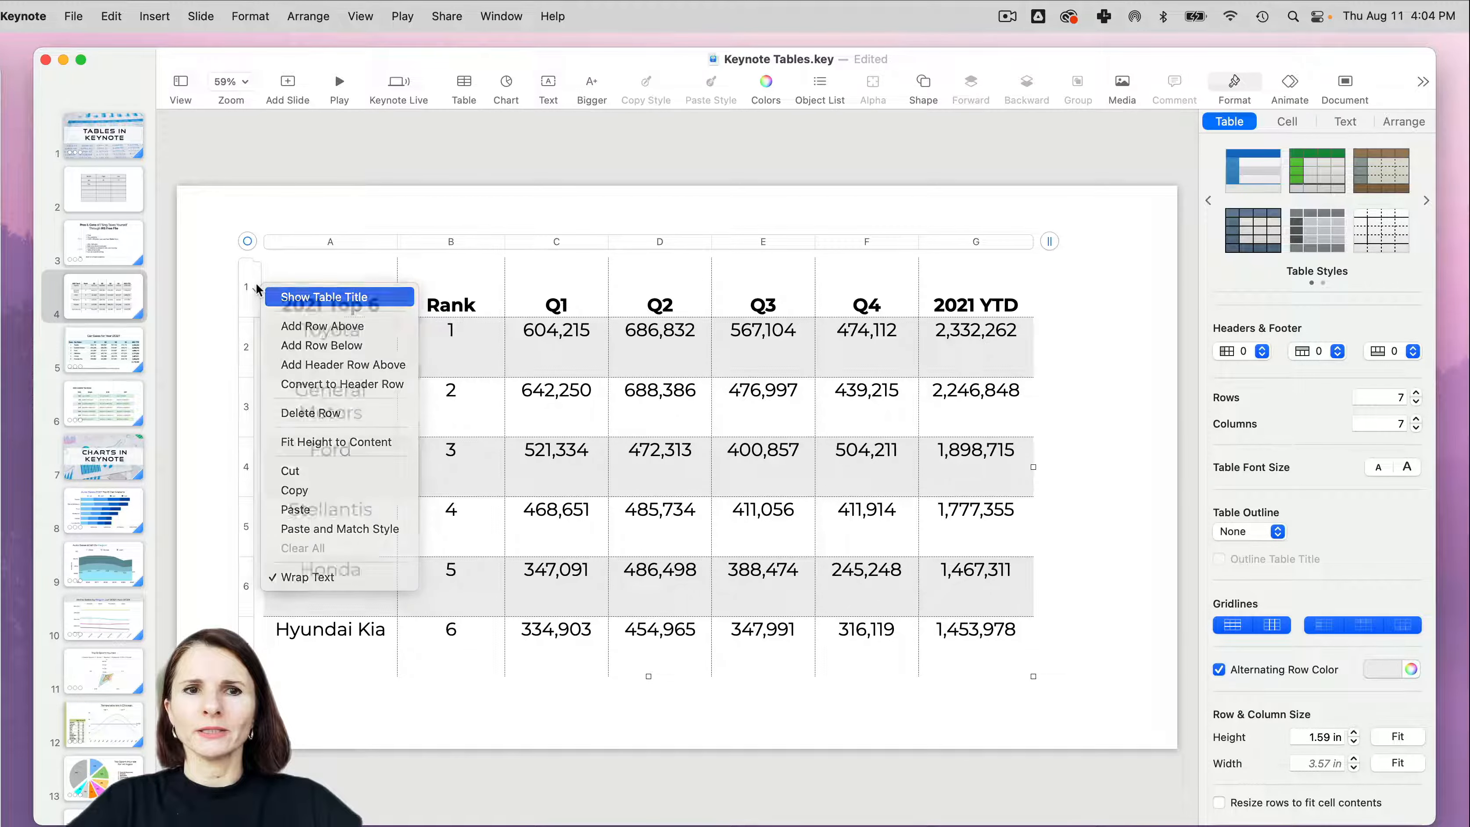
key("Escape")
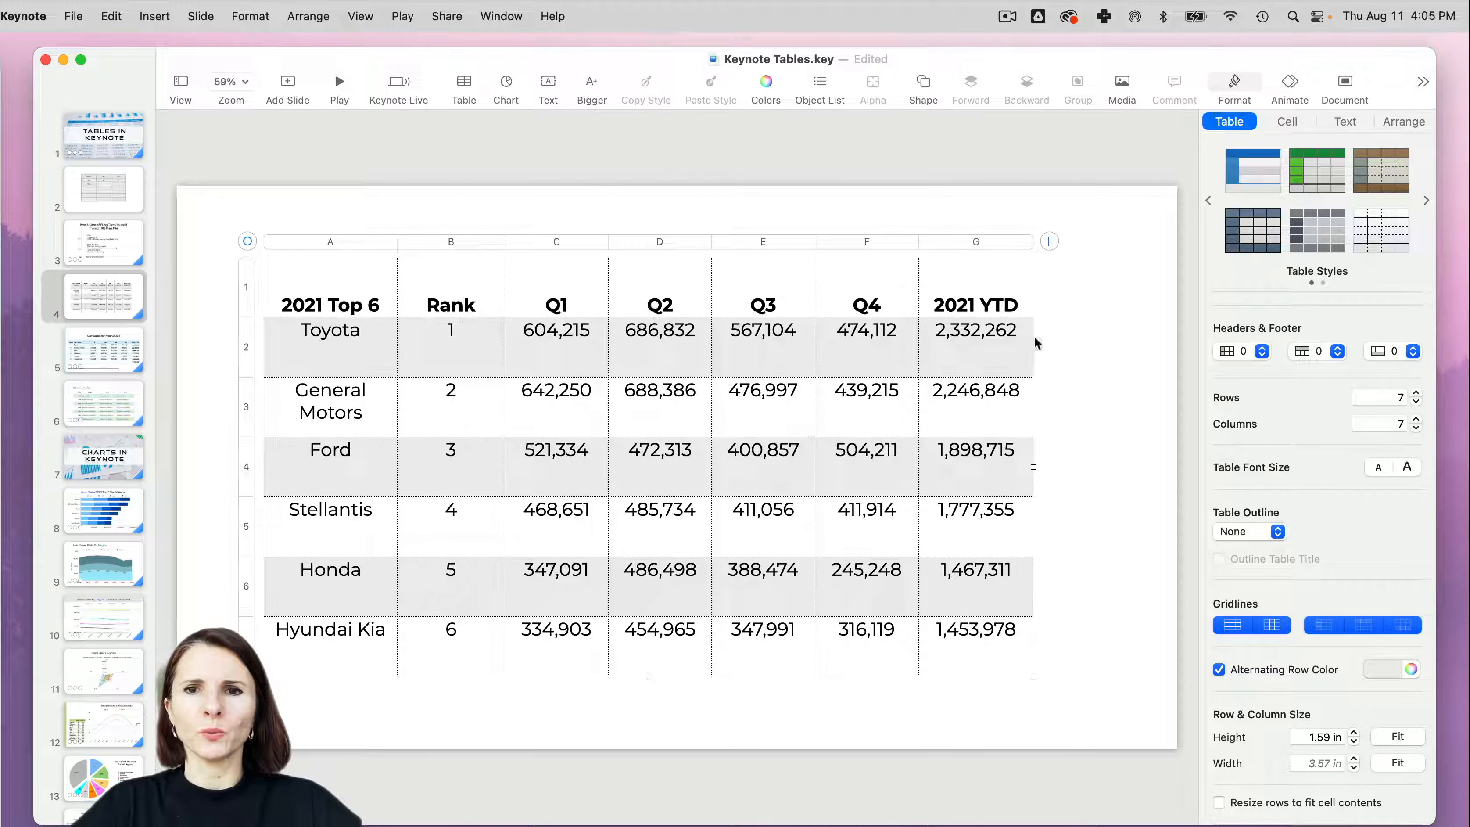
left_click(257, 288)
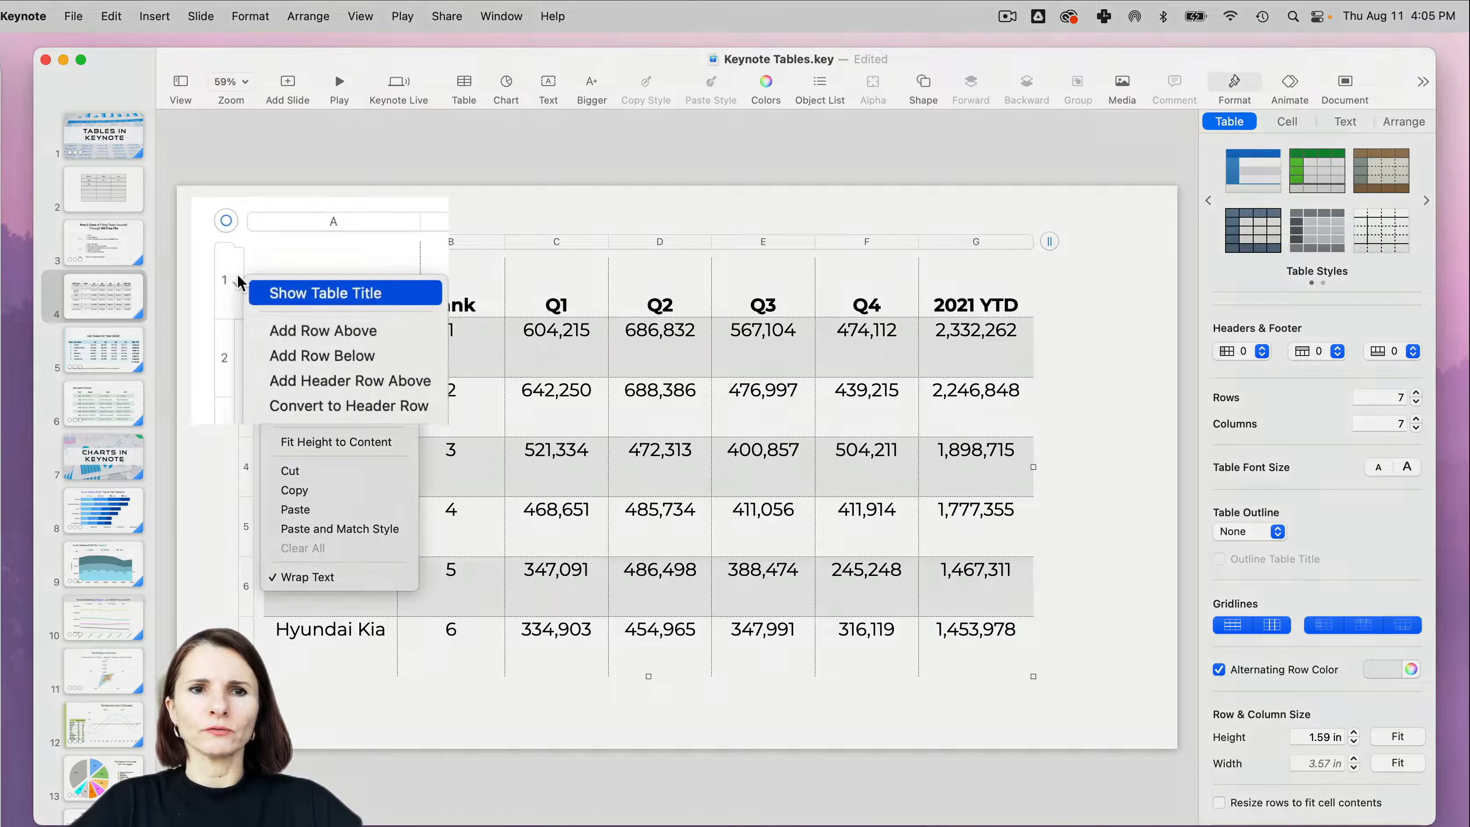
left_click(295, 407)
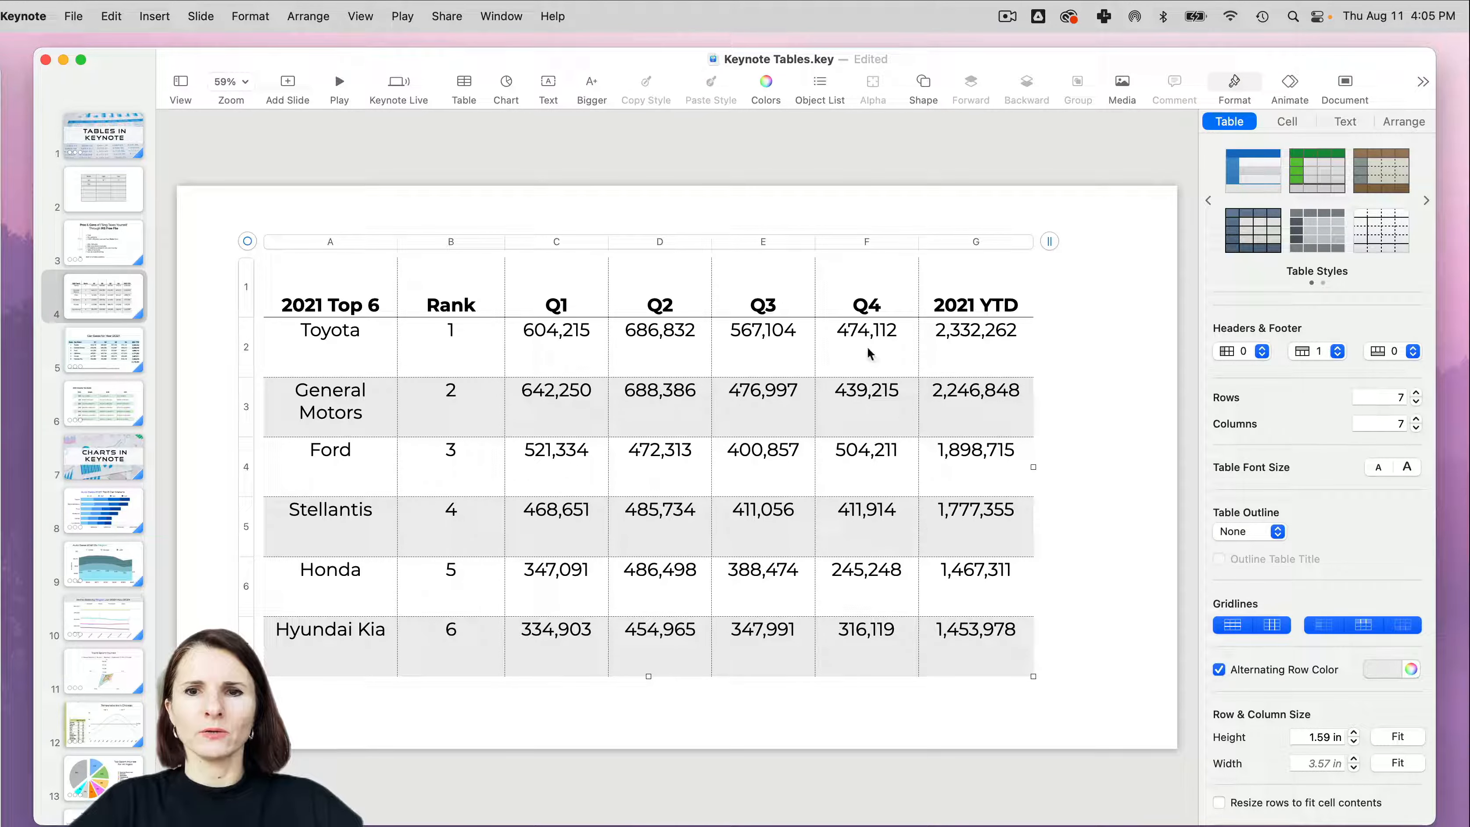
- Fill header row 1 with the Sky color at 30% opacity
left_click(247, 287)
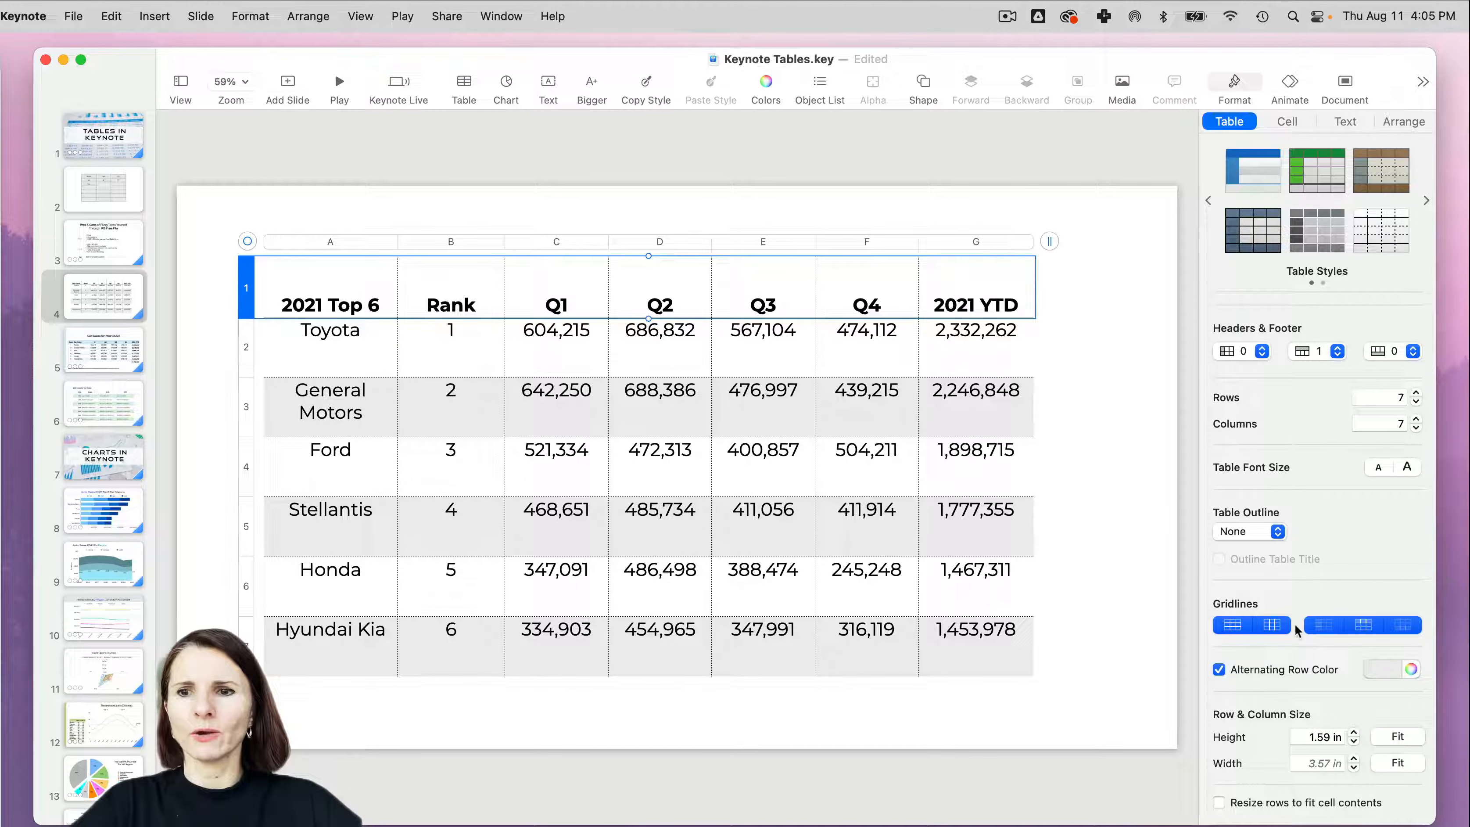
left_click(1295, 122)
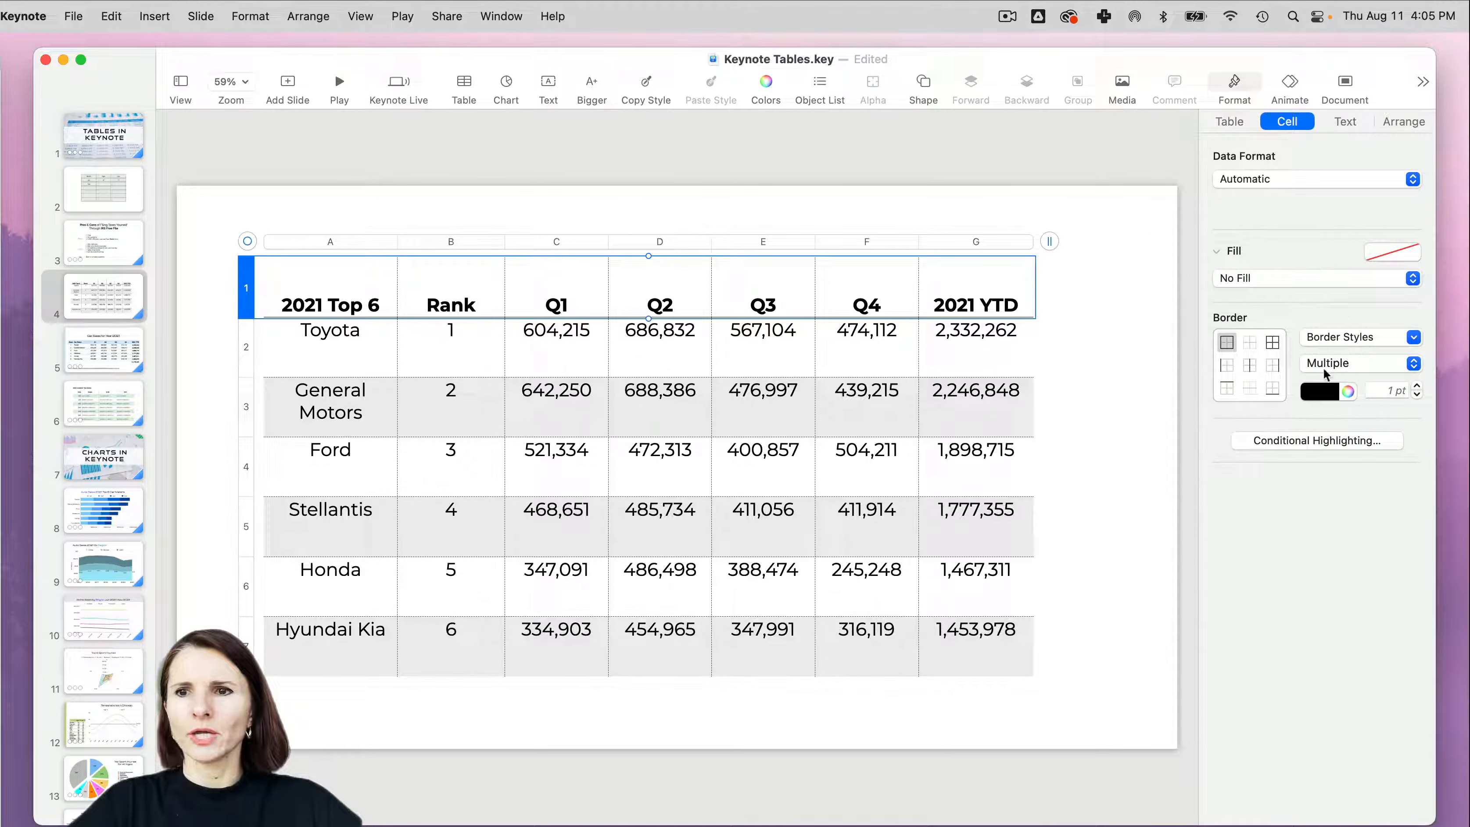
left_click(1413, 278)
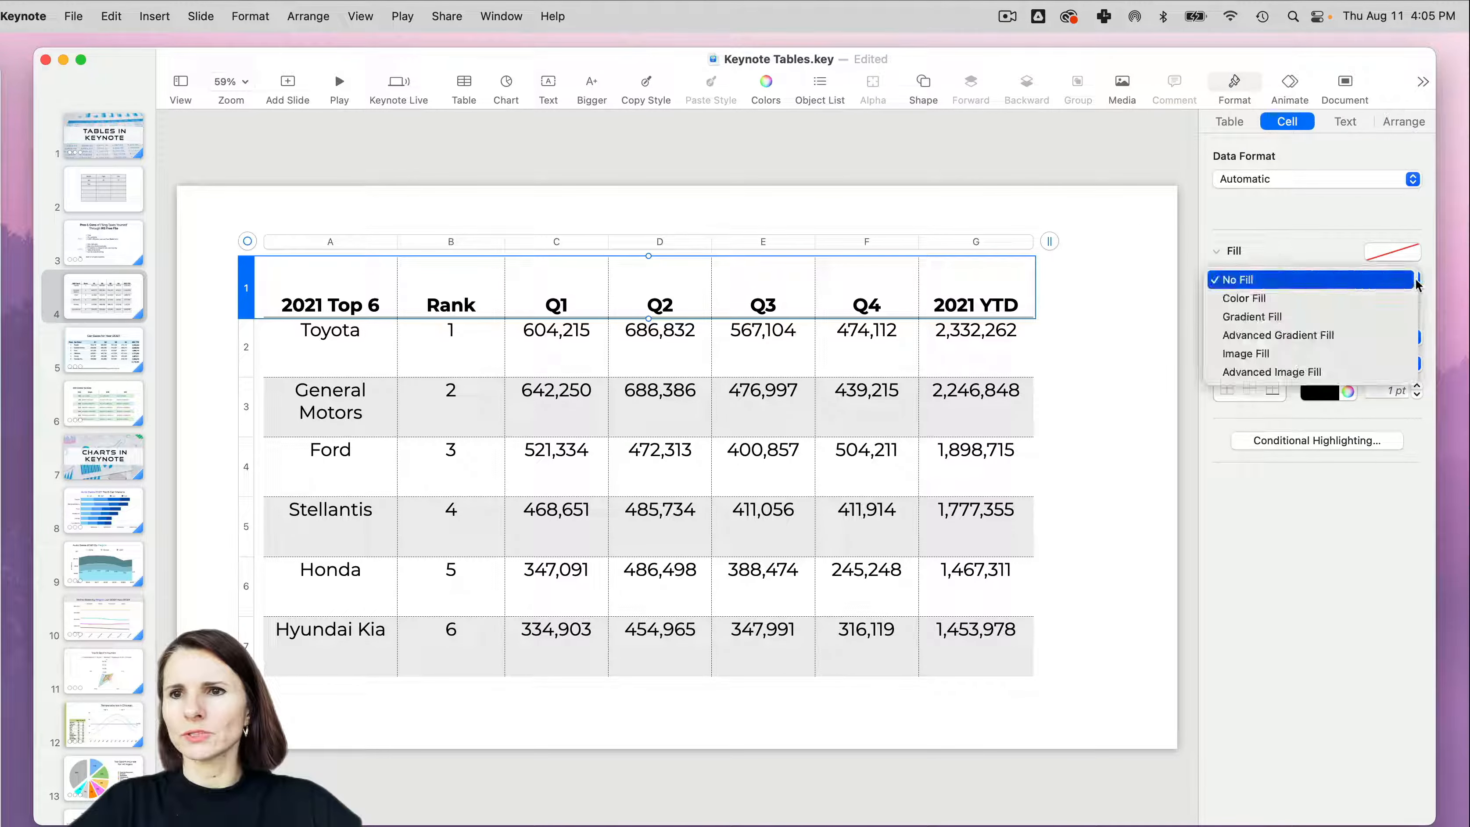
left_click(1365, 297)
left_click(1261, 305)
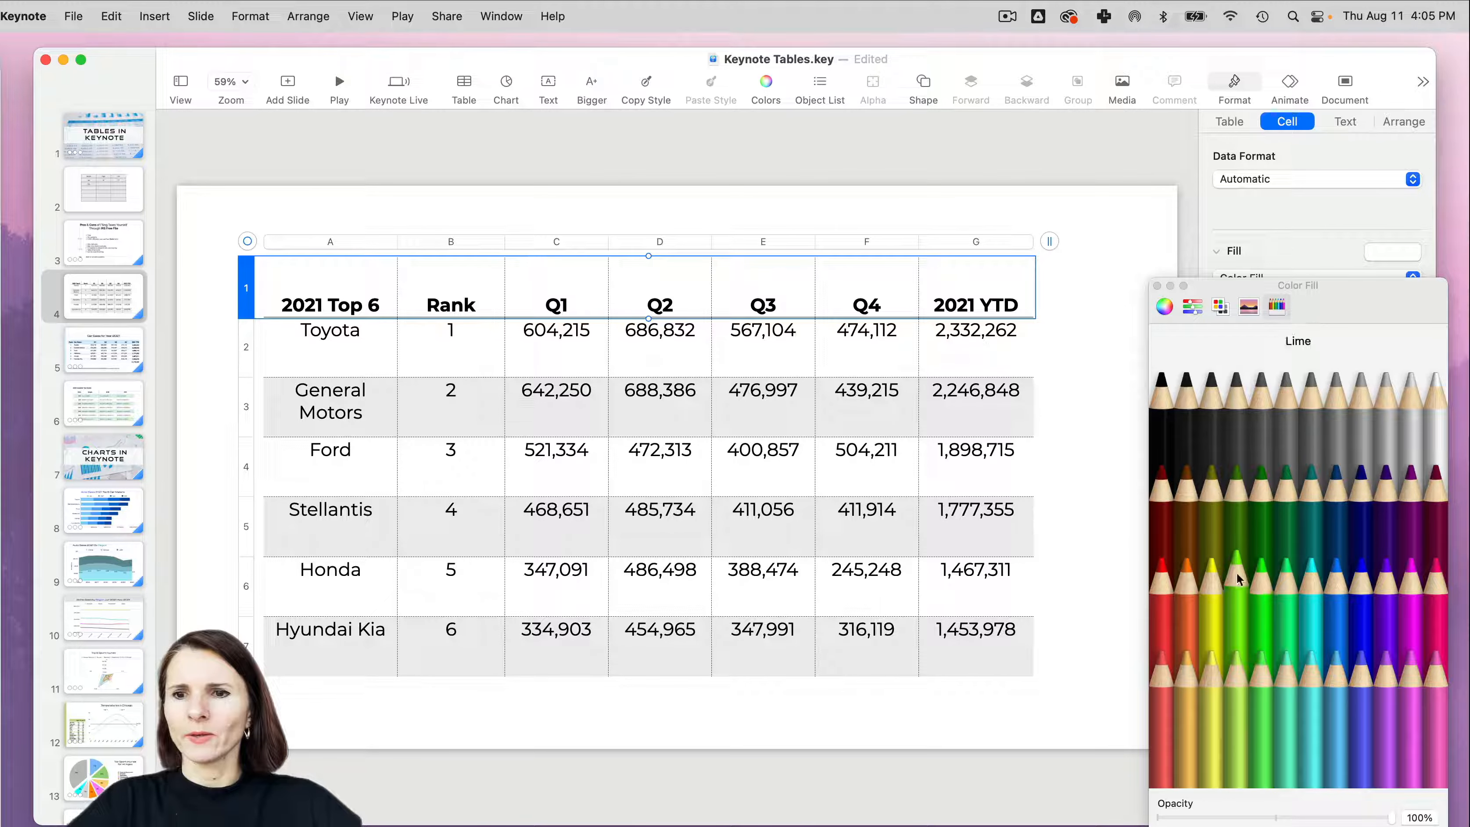
left_click(1339, 696)
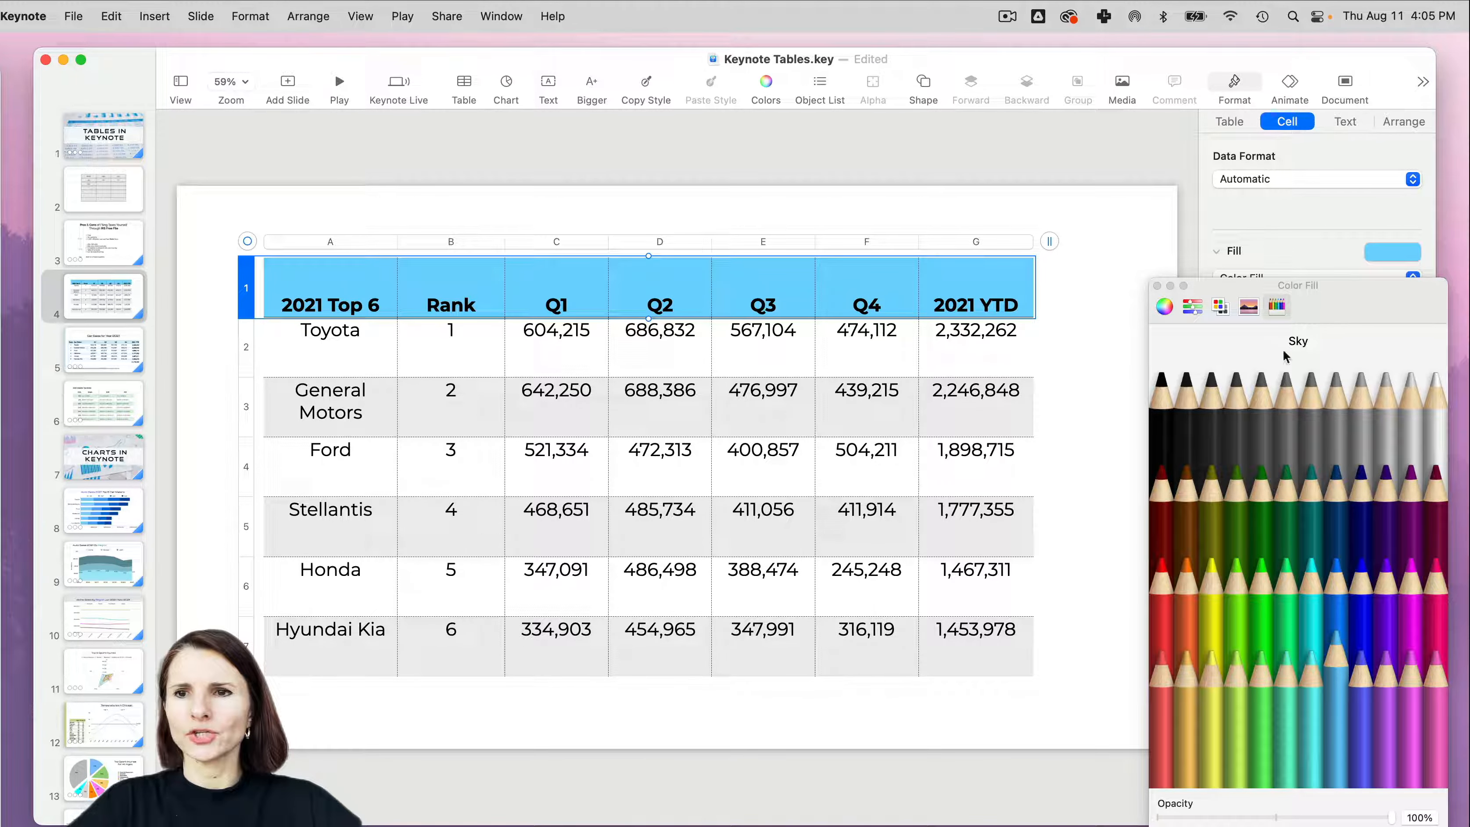
left_click_drag(1347, 320, 1340, 125)
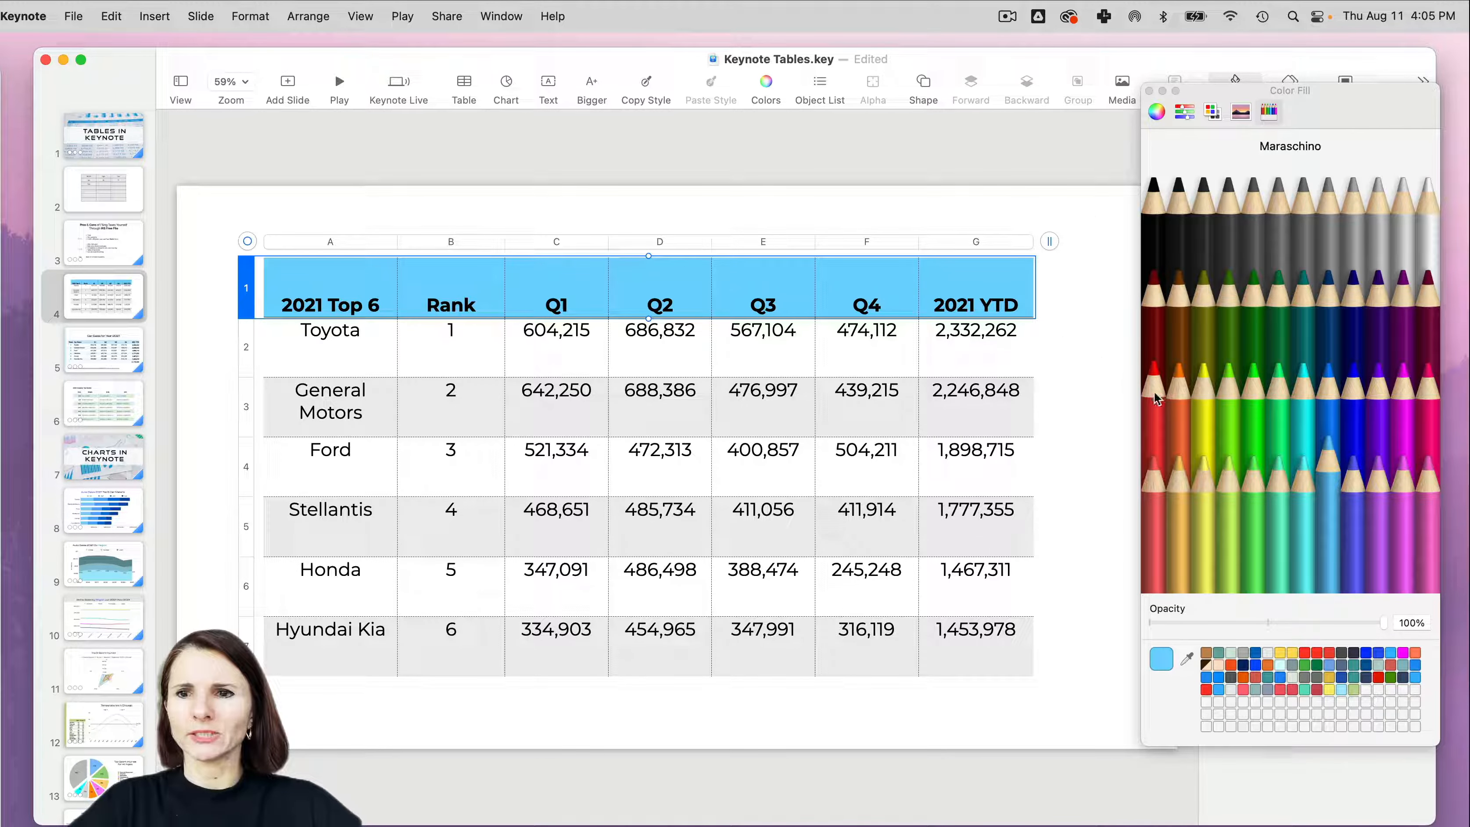
left_click_drag(1384, 625, 1220, 628)
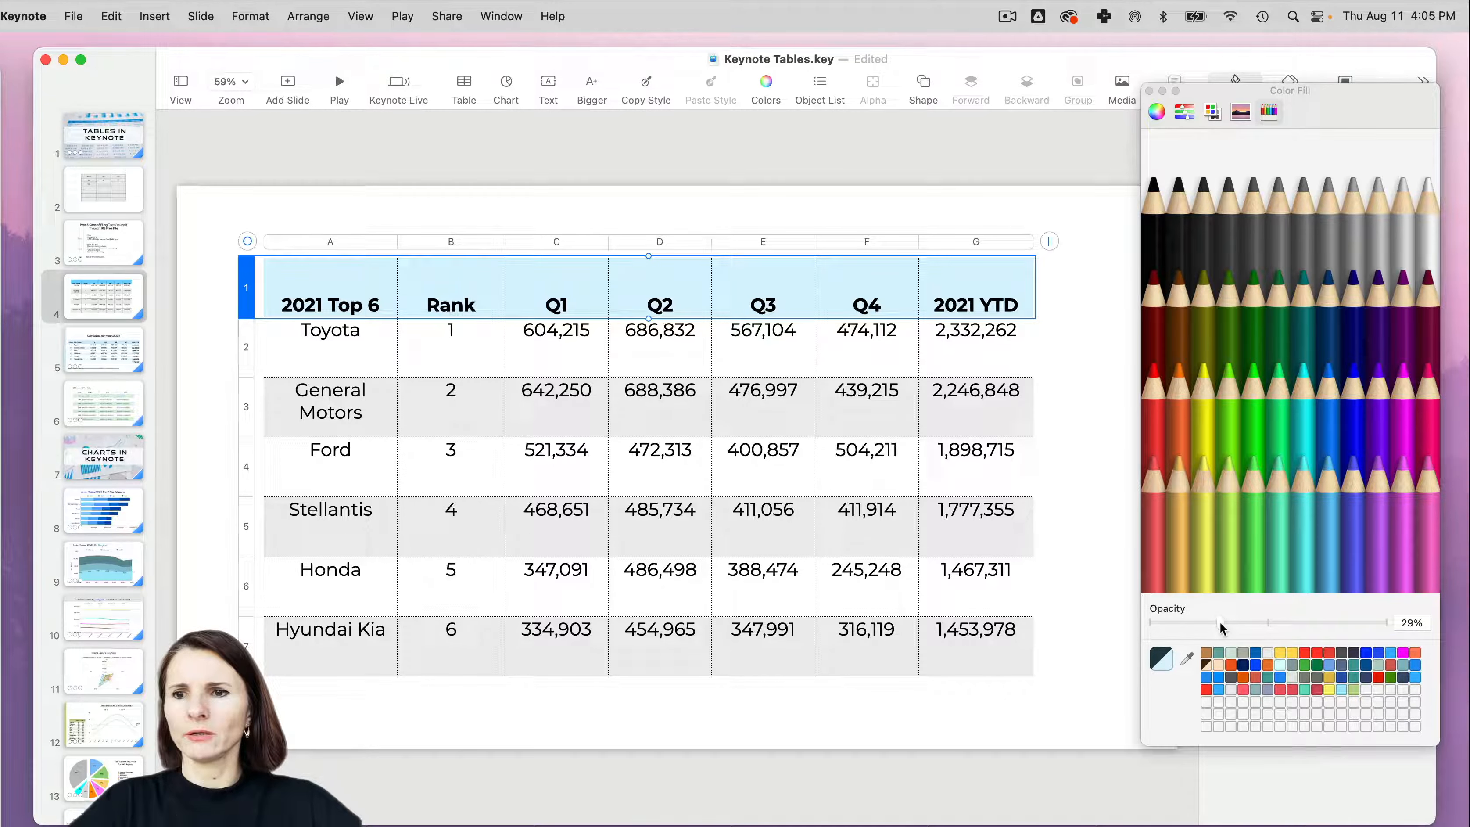
left_click(1149, 91)
- Compare selecting the whole table with selecting only its General Motors row, and view the table formatting options
left_click(305, 413)
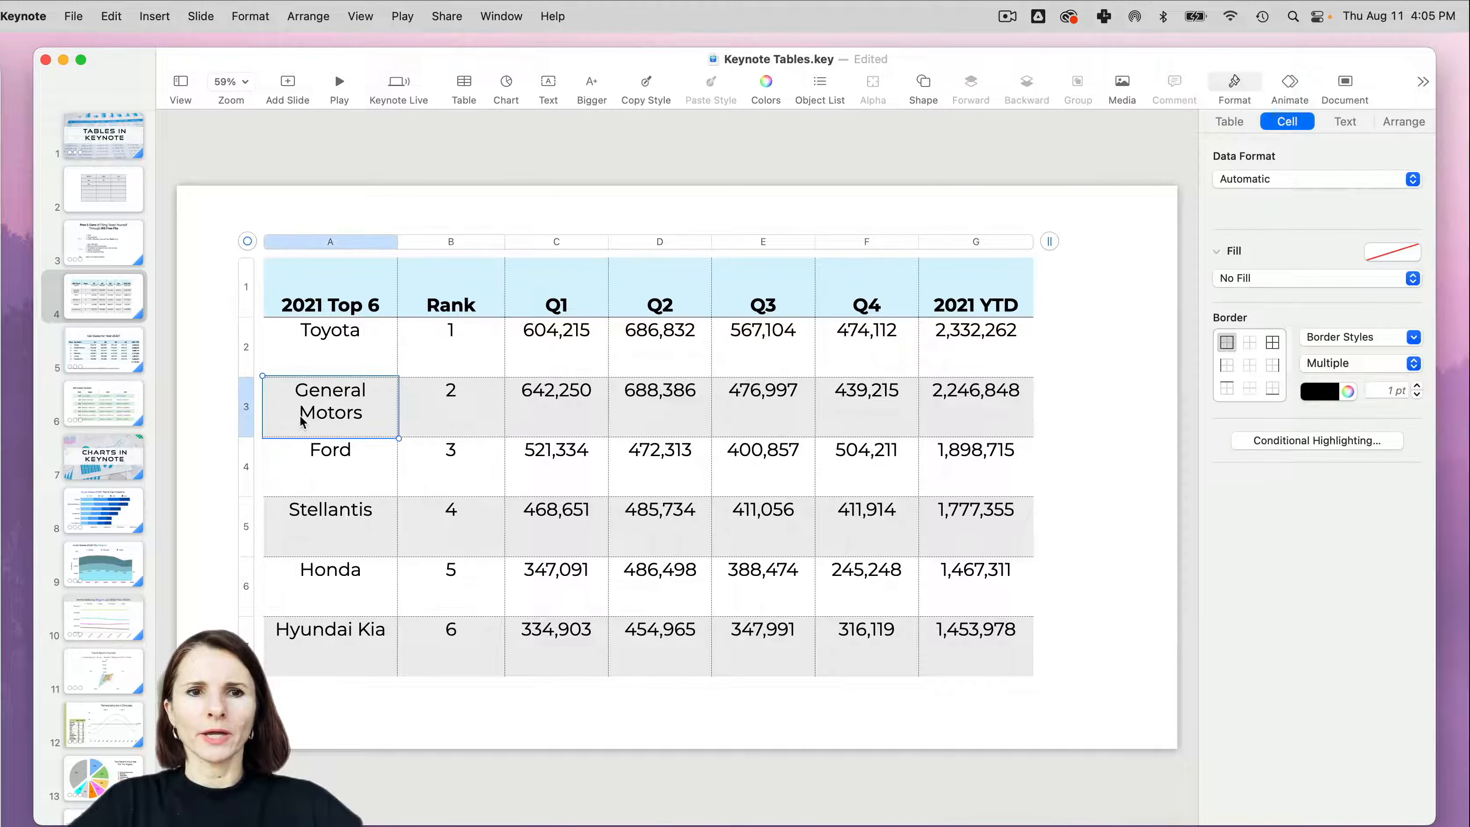
left_click(247, 242)
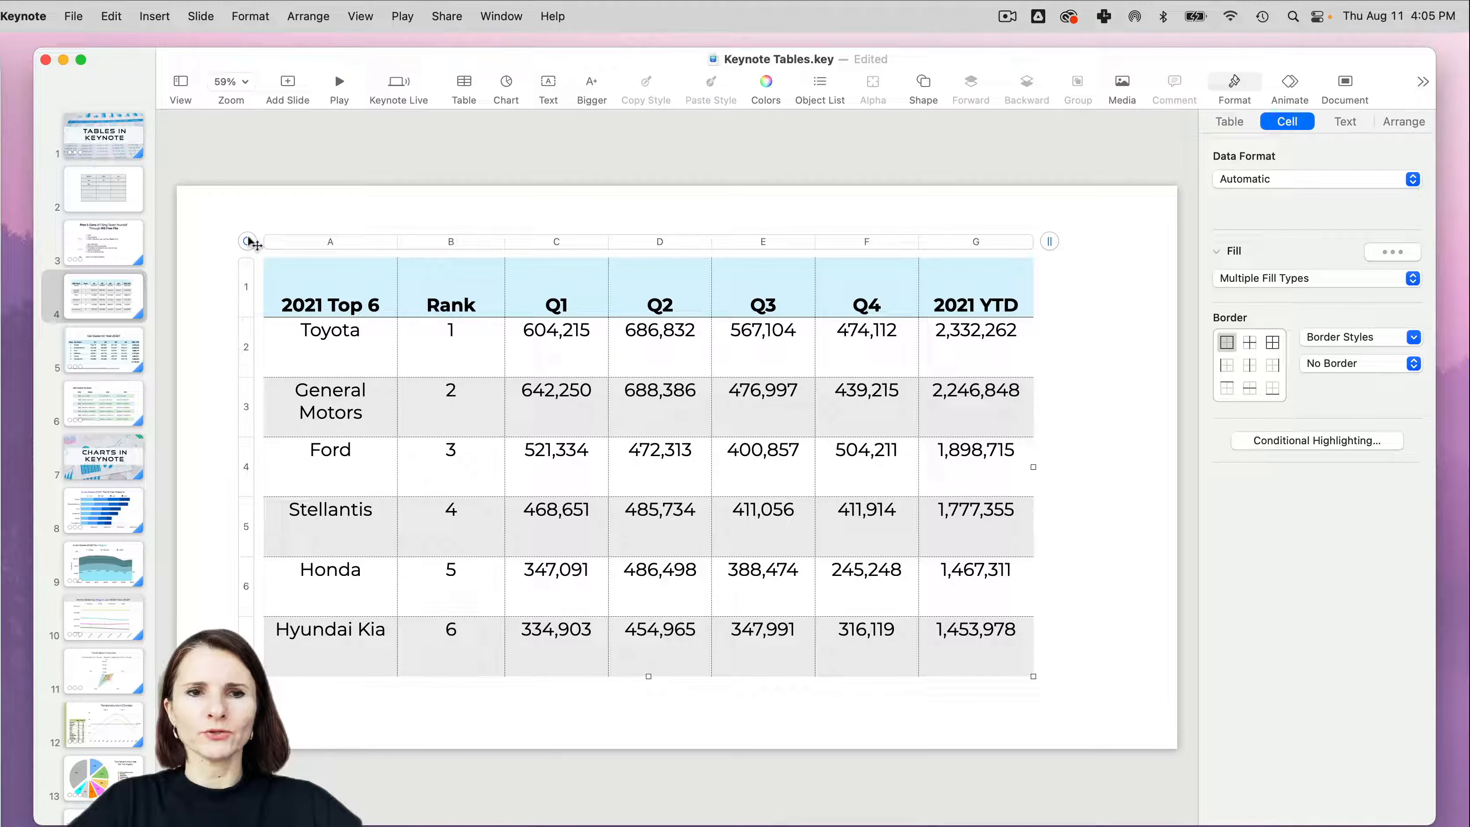
left_click(251, 394)
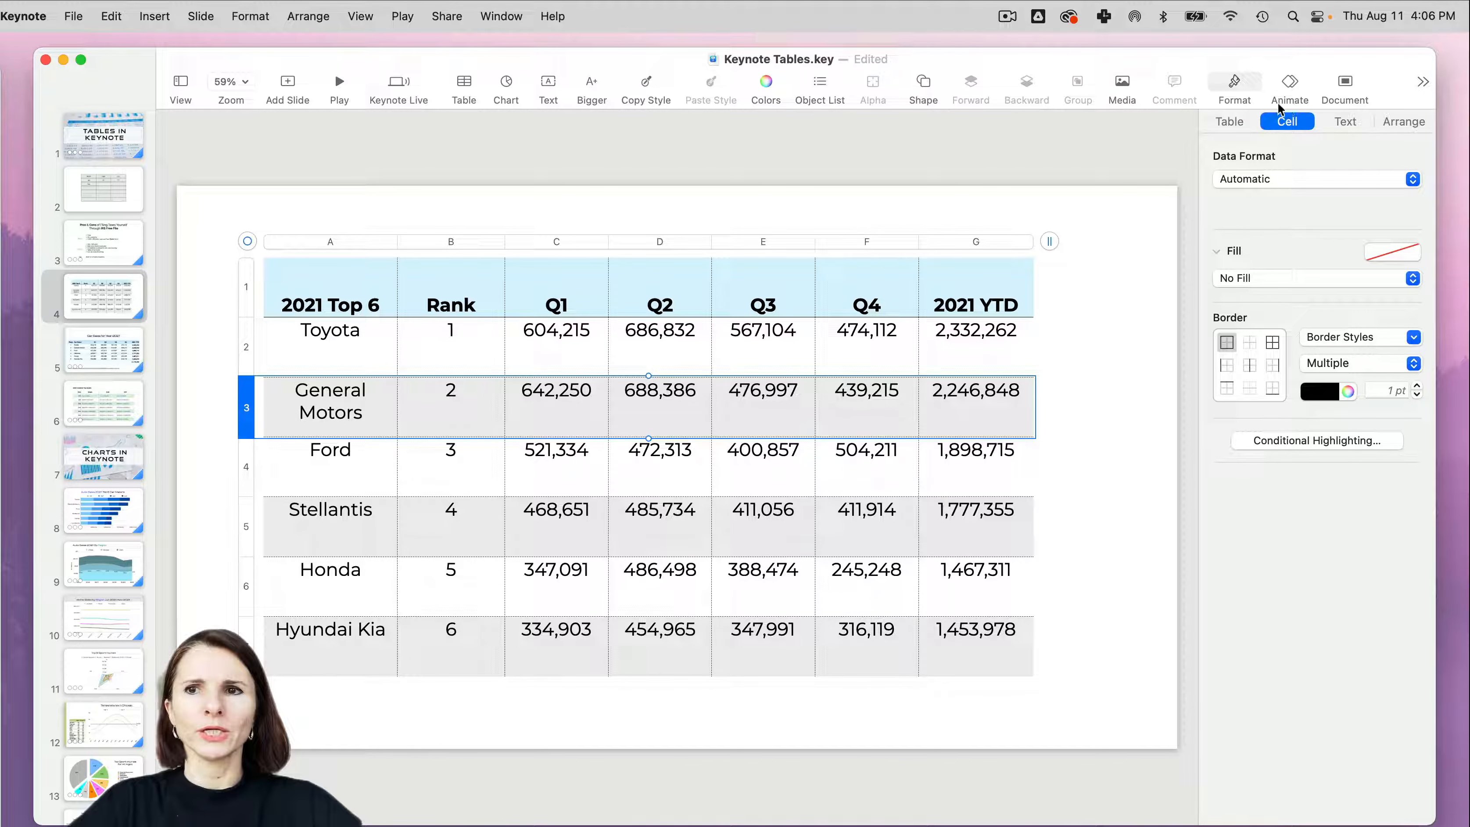
left_click(1230, 121)
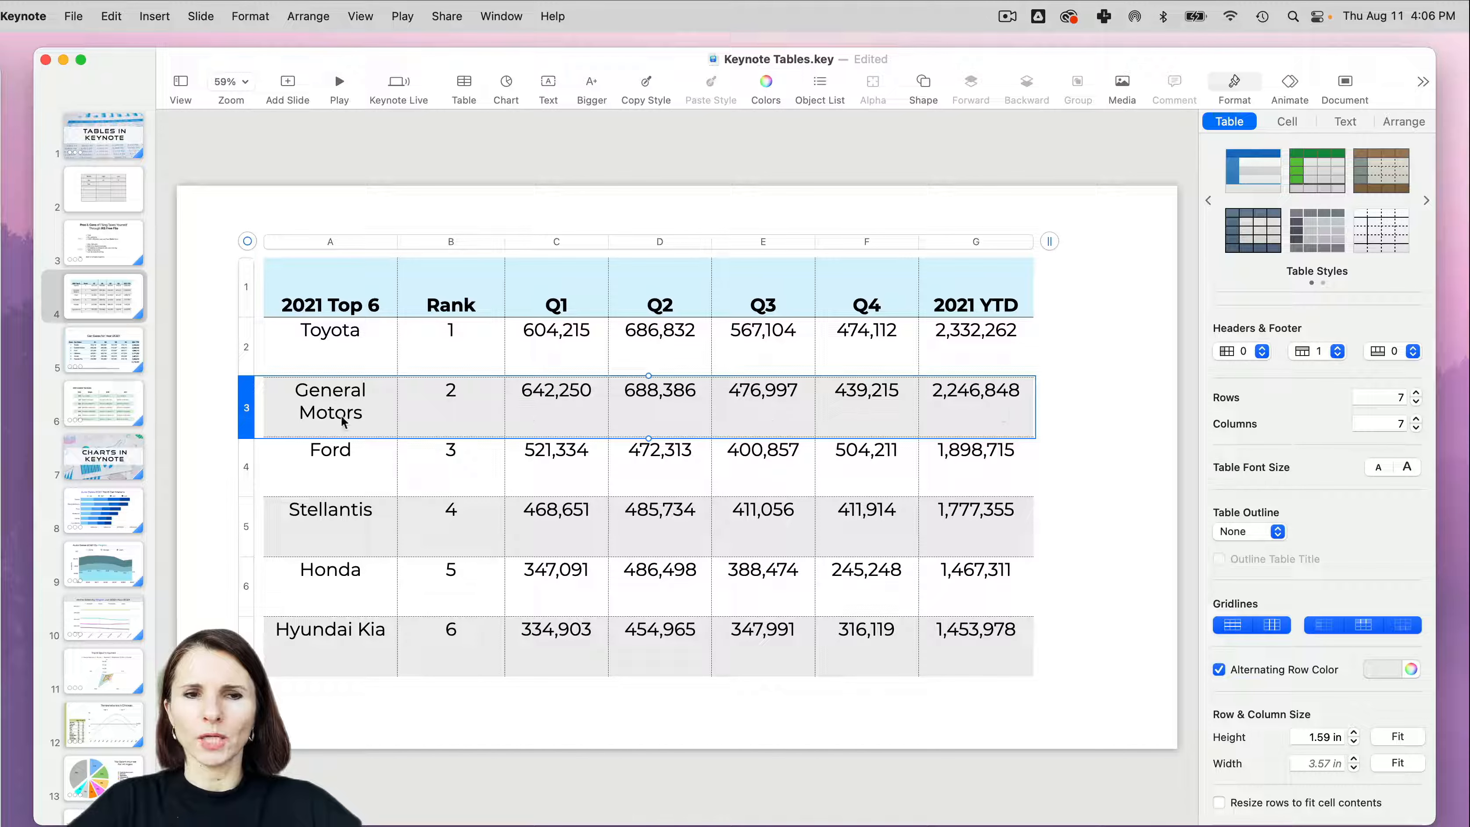
- Move the whole table right to center it on the slide, at x 3.07 in and y 1.92 in
left_click(247, 242)
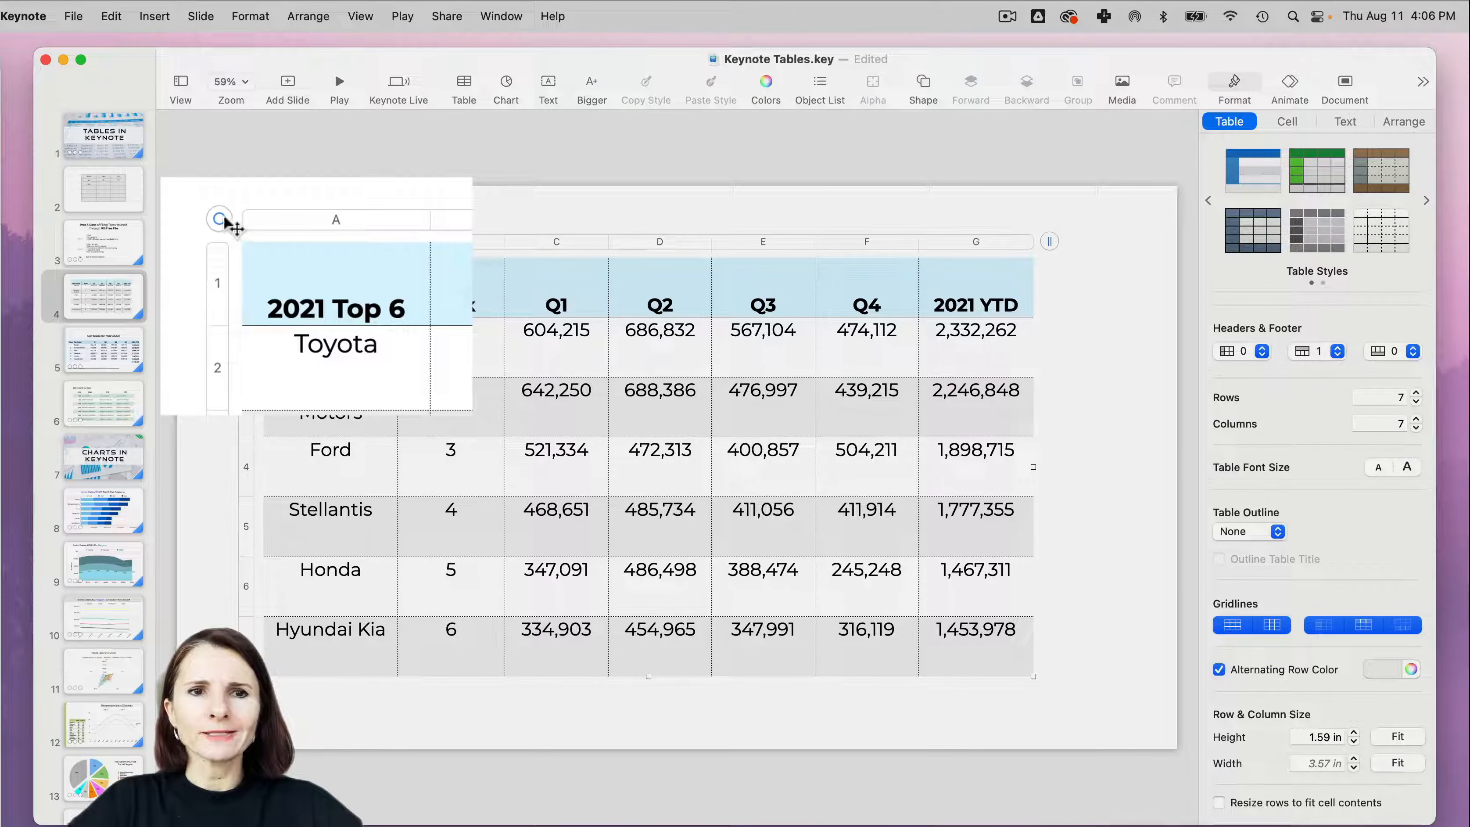
left_click_drag(220, 219, 278, 243)
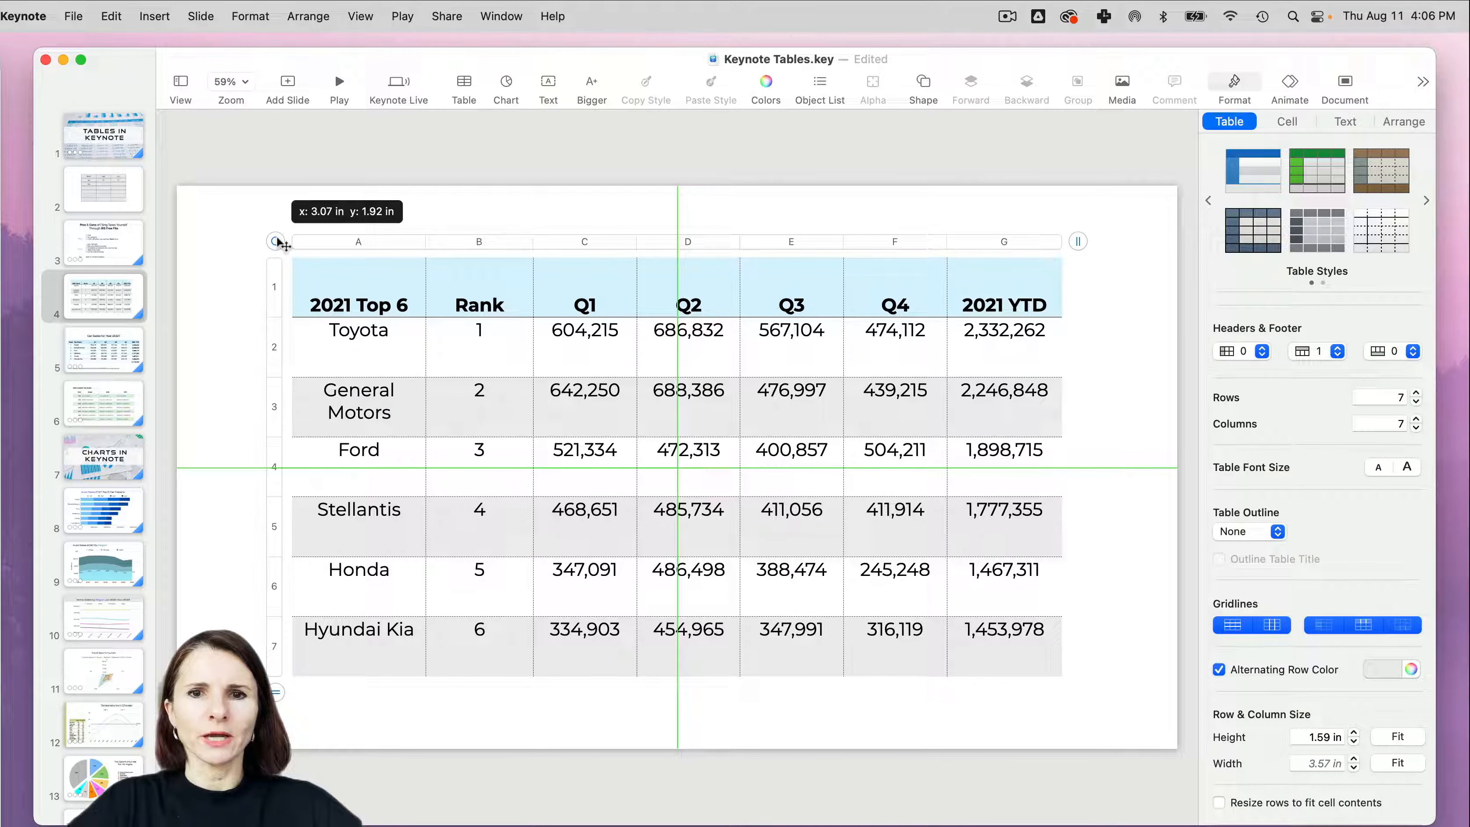
left_click_drag(279, 243, 280, 243)
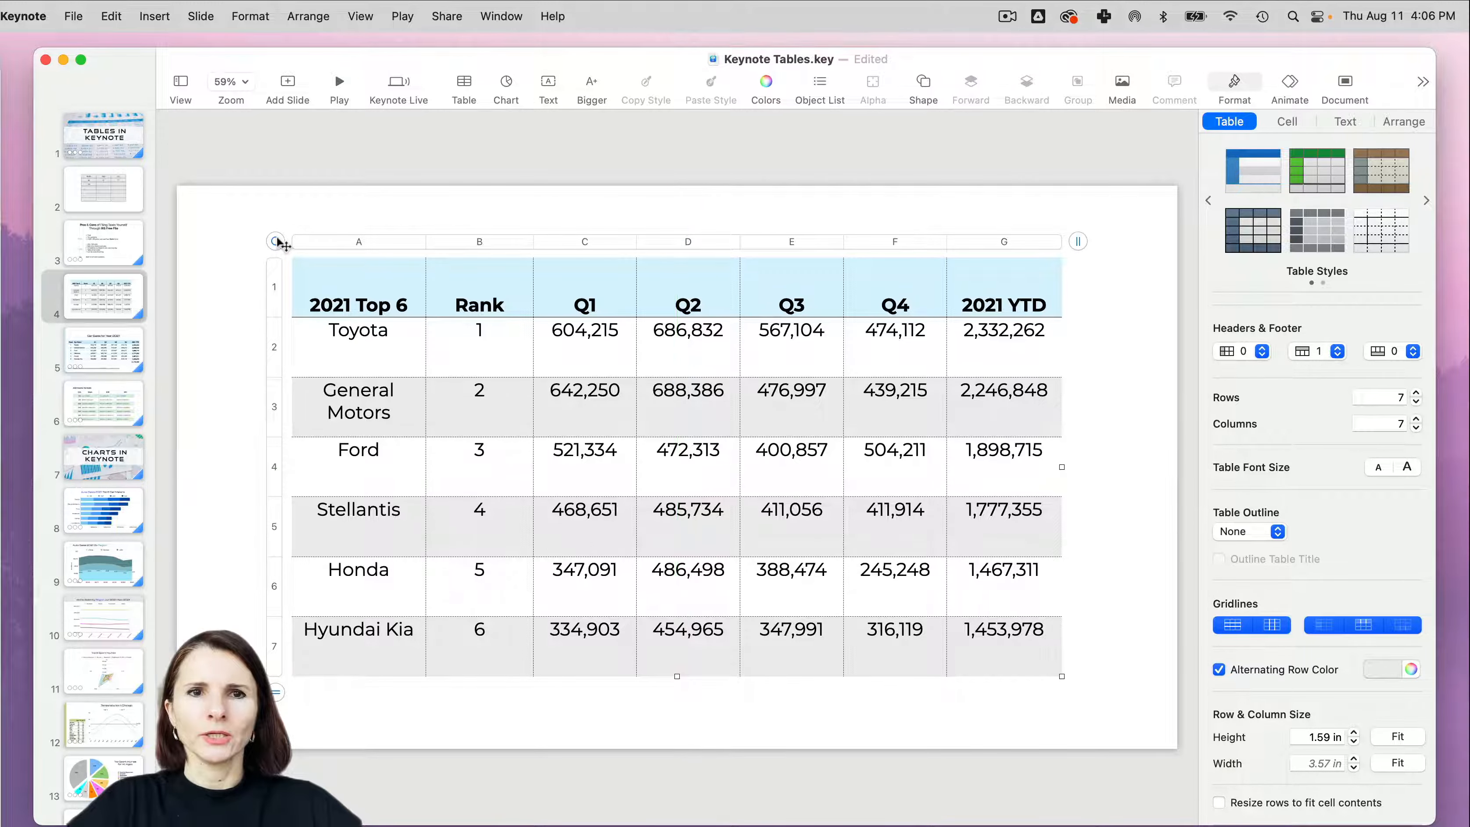
- Review the alignment options in the table's arrangement settings
left_click(1406, 123)
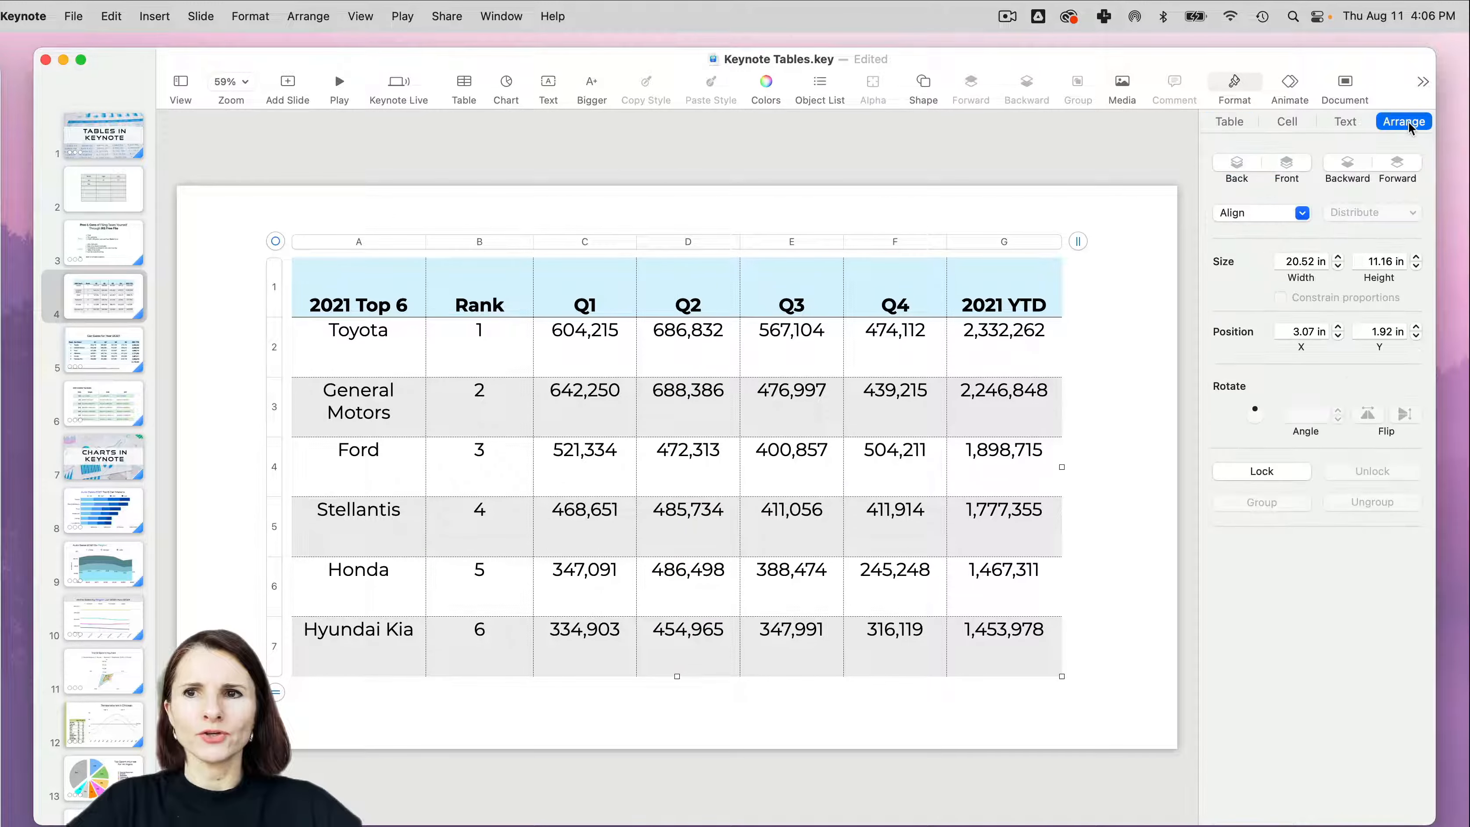
left_click(1302, 212)
left_click(1260, 234)
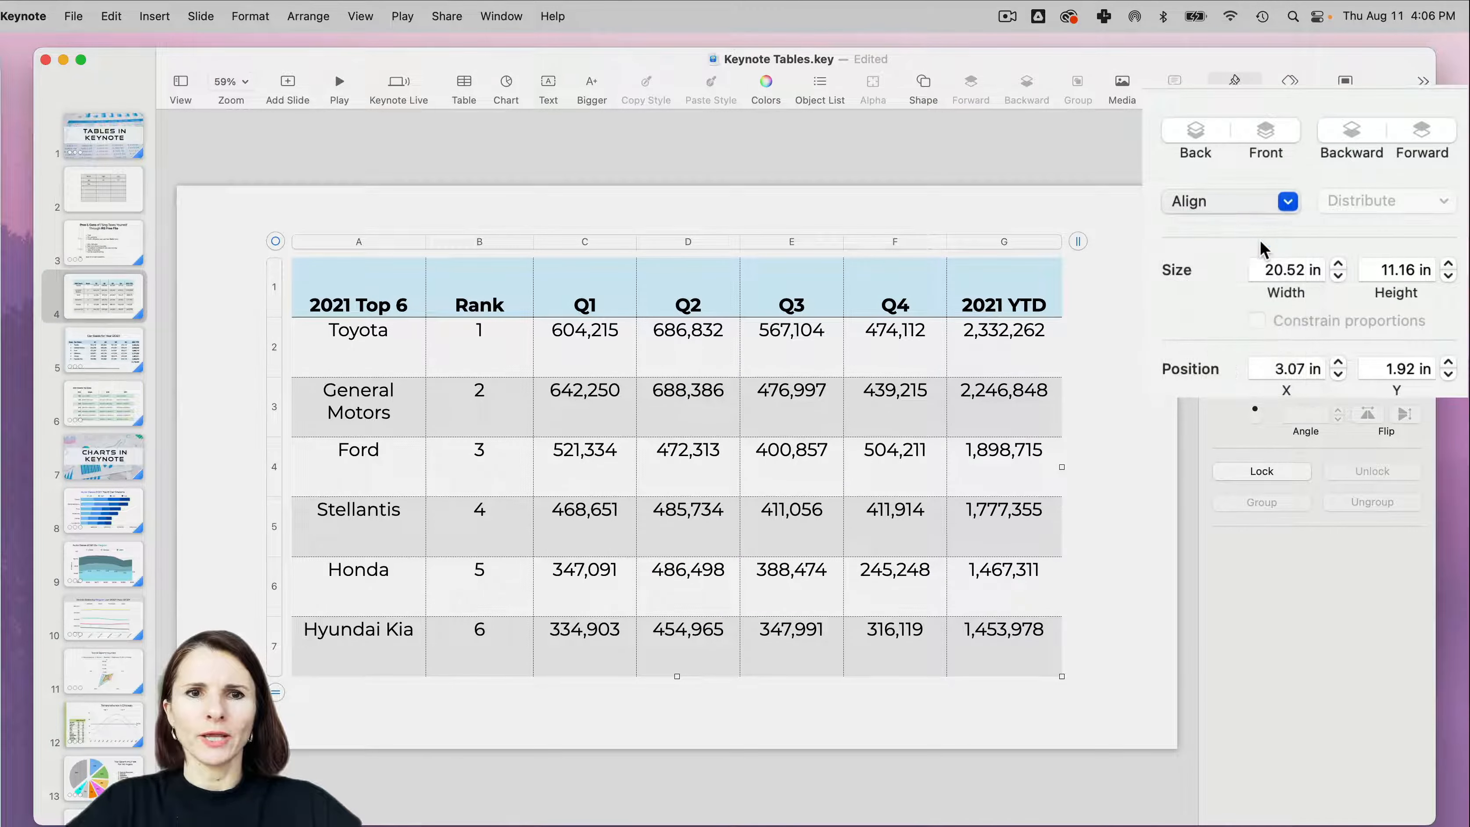
left_click(1288, 202)
left_click(1281, 260)
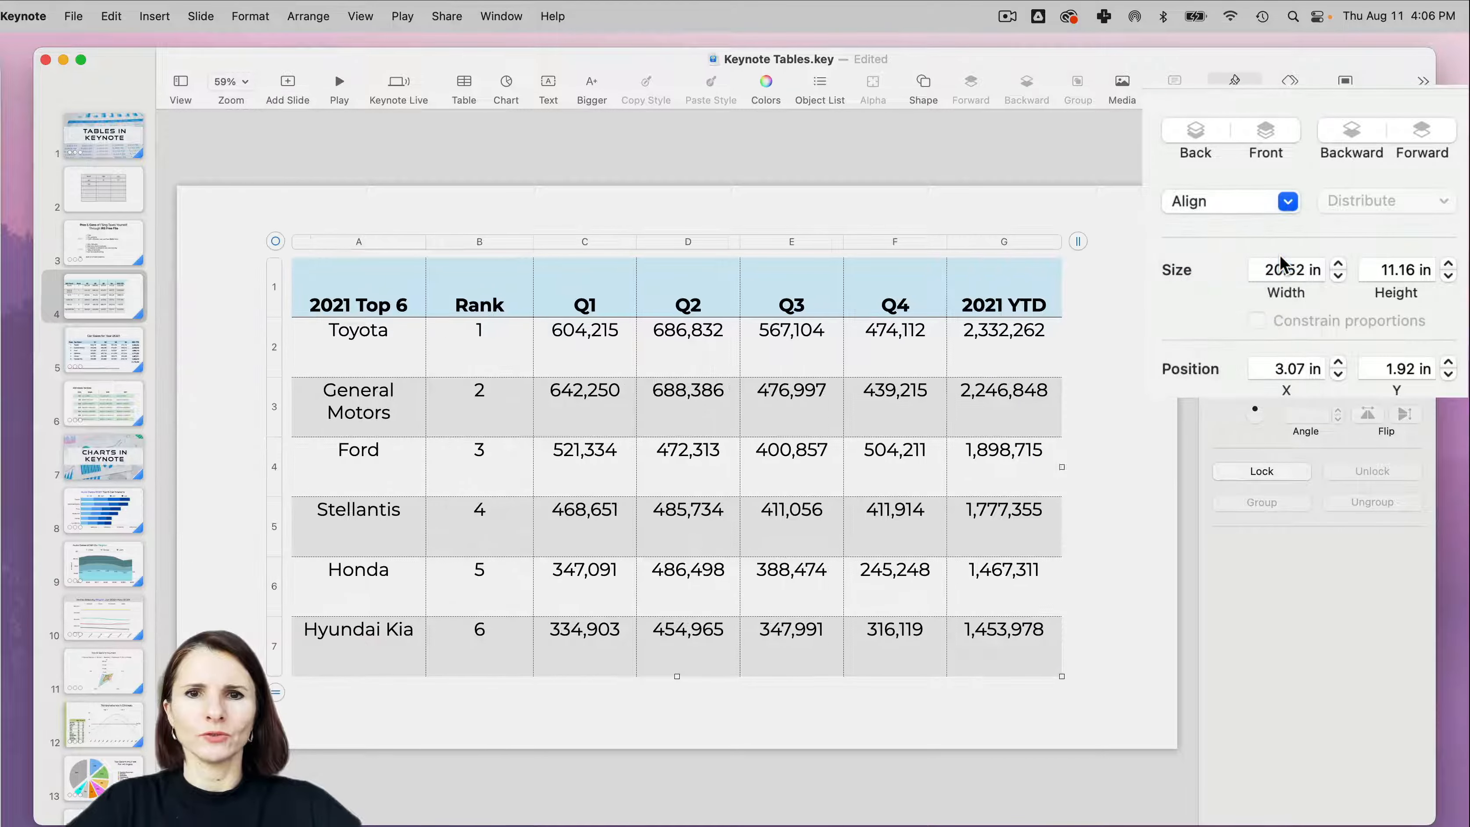
- Set the table's alternating row color to Sky at 15% opacity
left_click(1221, 123)
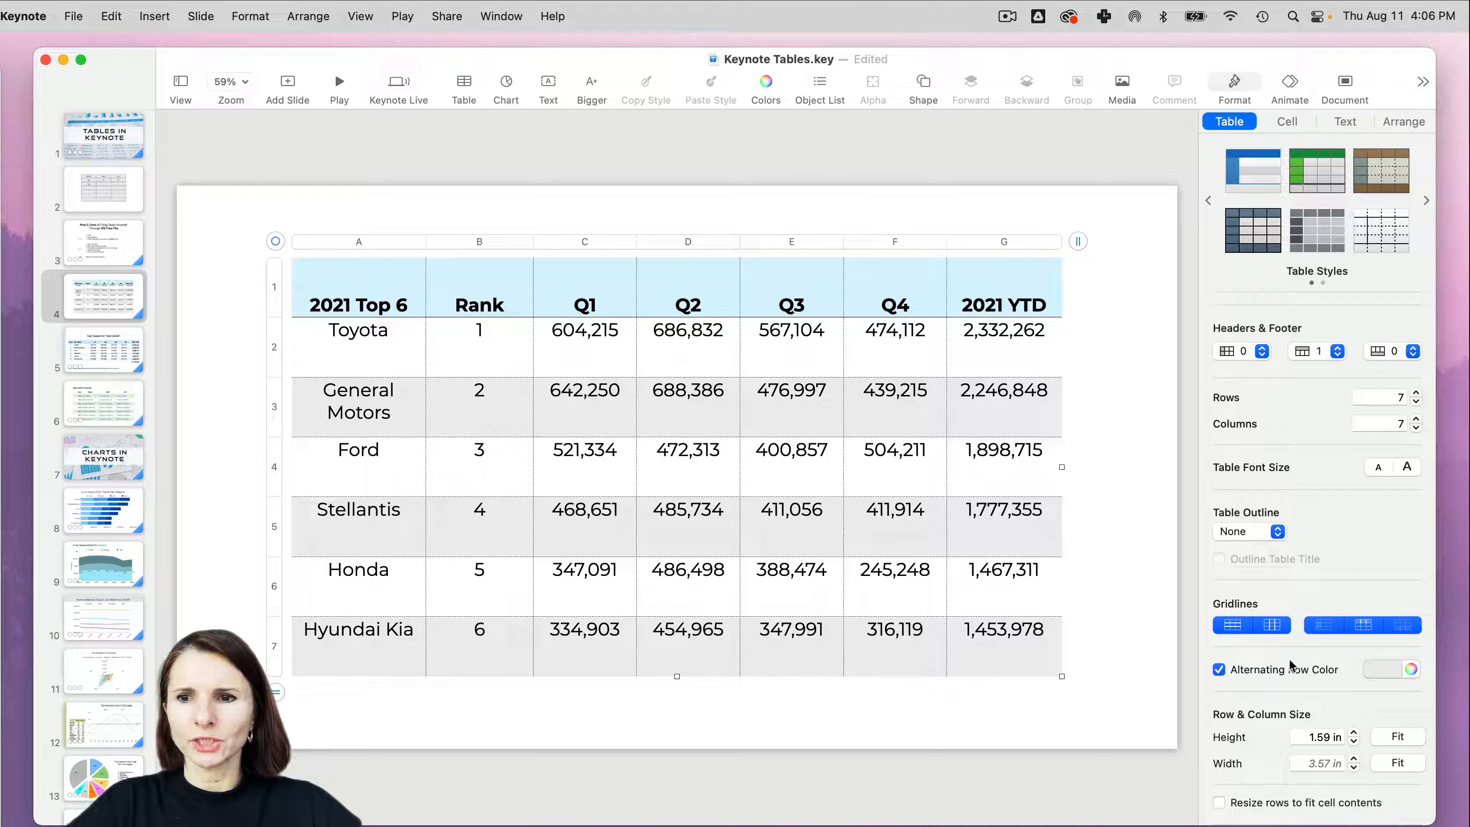
left_click(1411, 670)
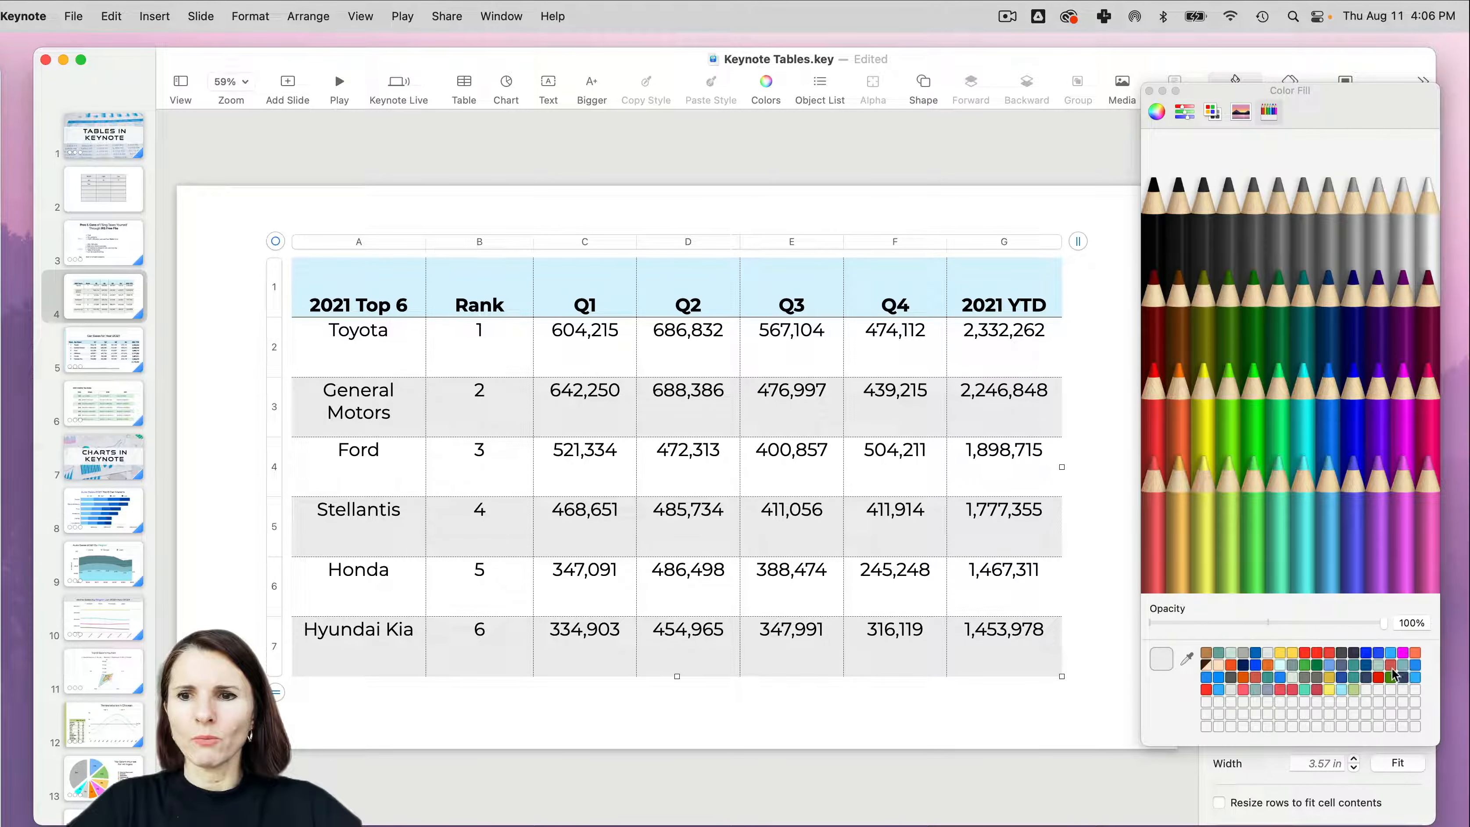
left_click(1331, 507)
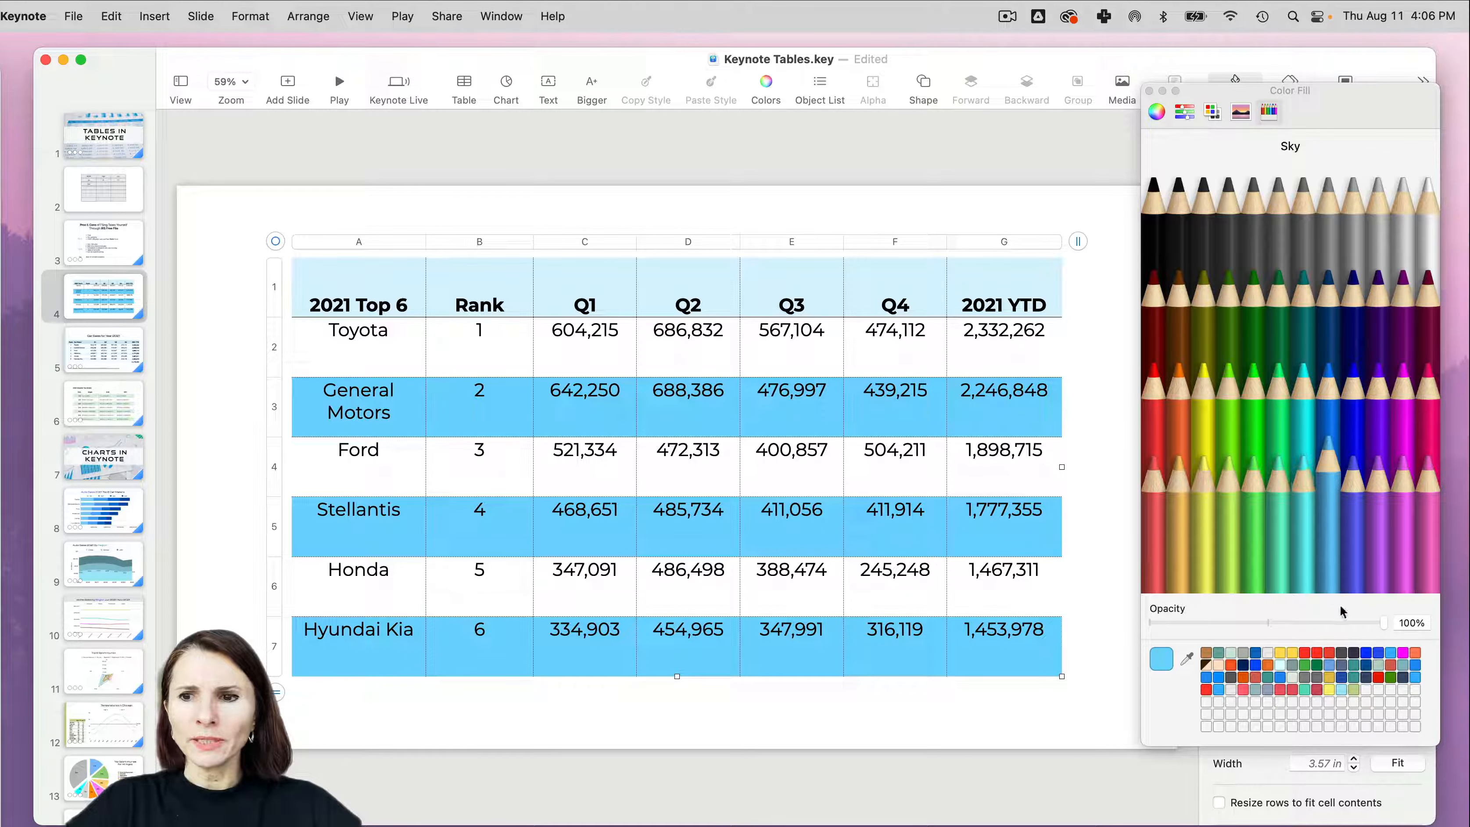
left_click_drag(1385, 623, 1184, 629)
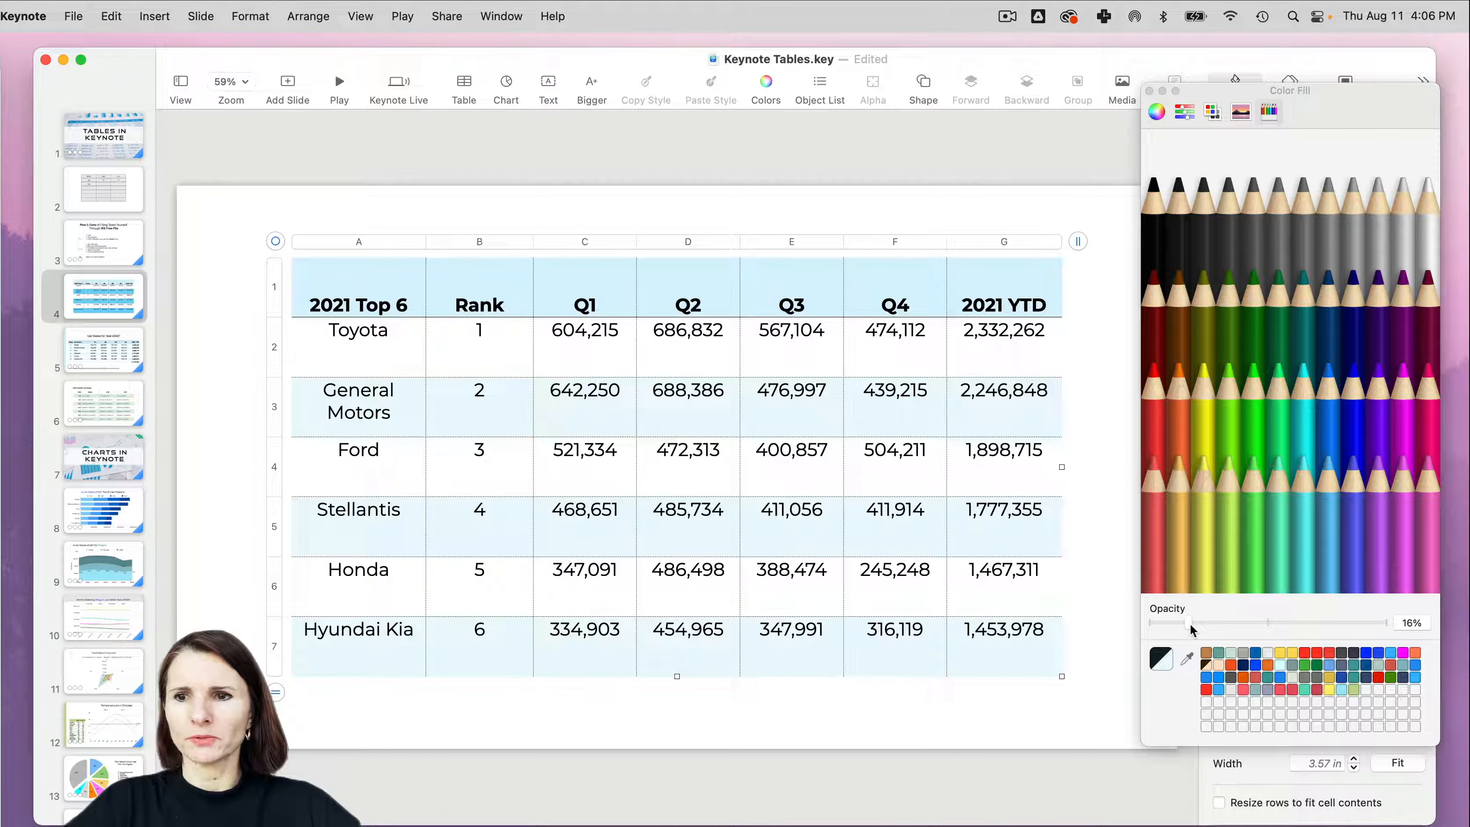
left_click(1149, 93)
- Set the opacity of the header row's fill color to 39%
left_click(1047, 205)
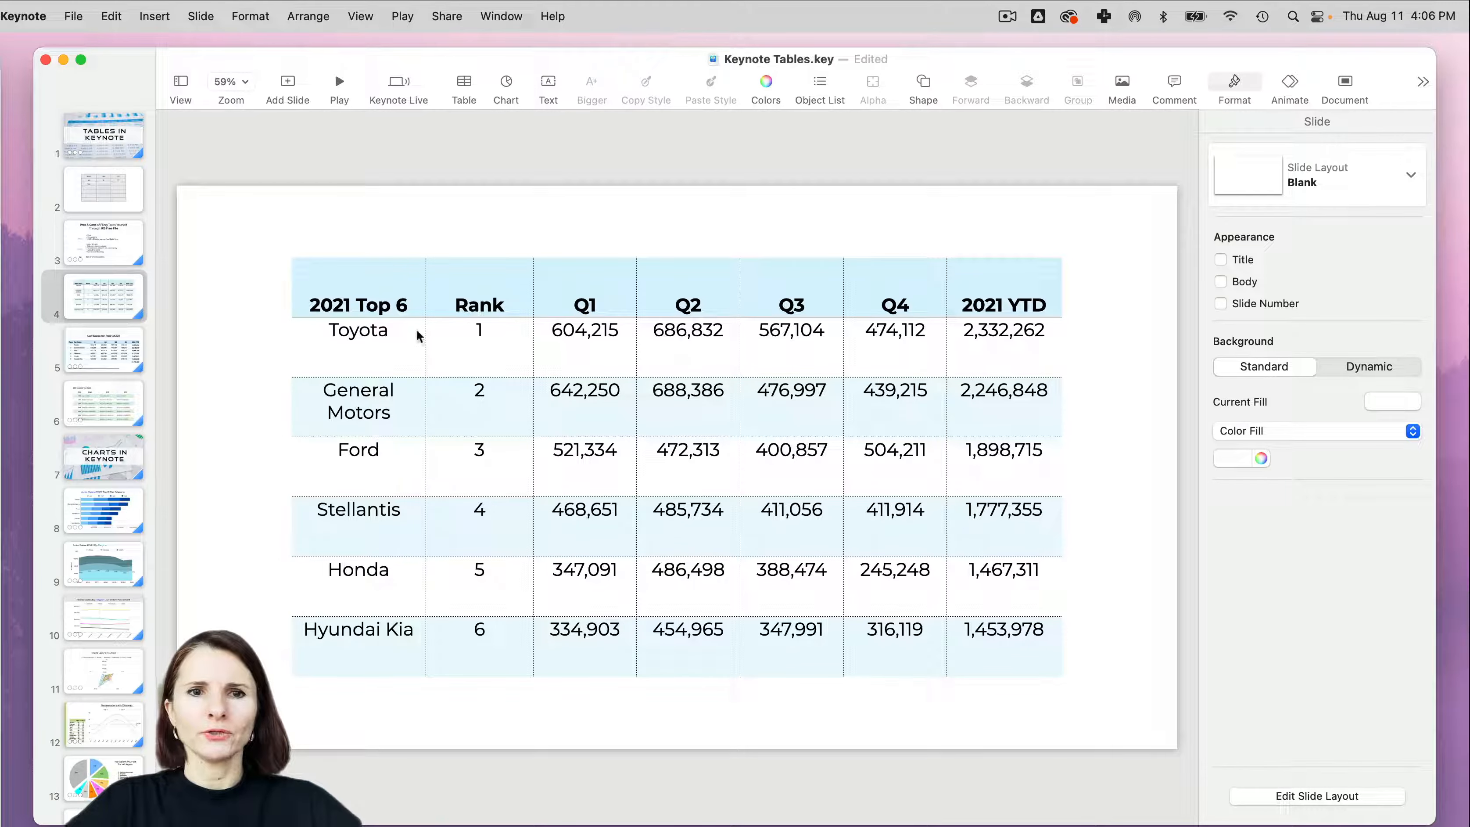
left_click(339, 277)
left_click(274, 288)
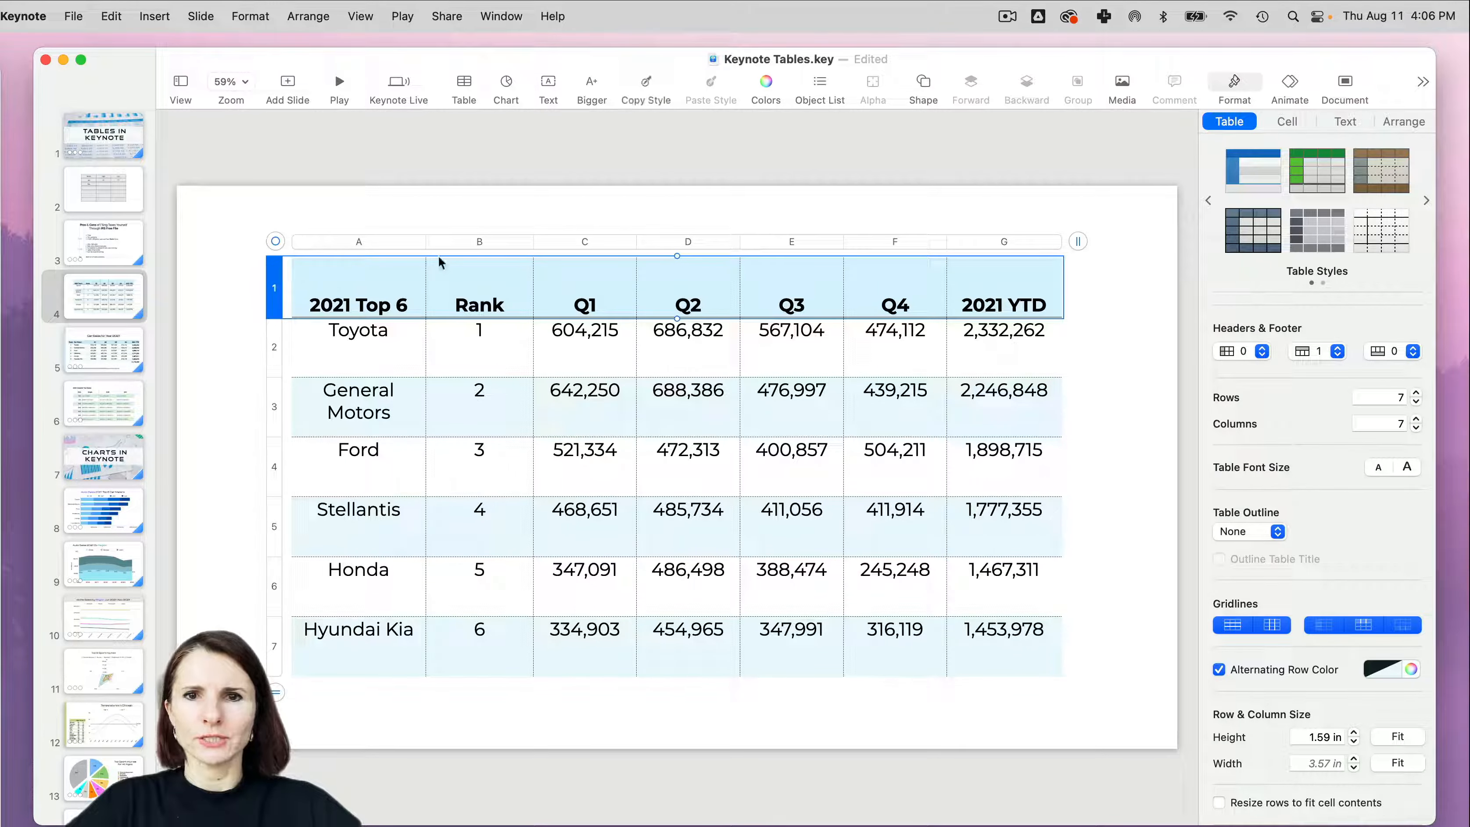
left_click(1285, 123)
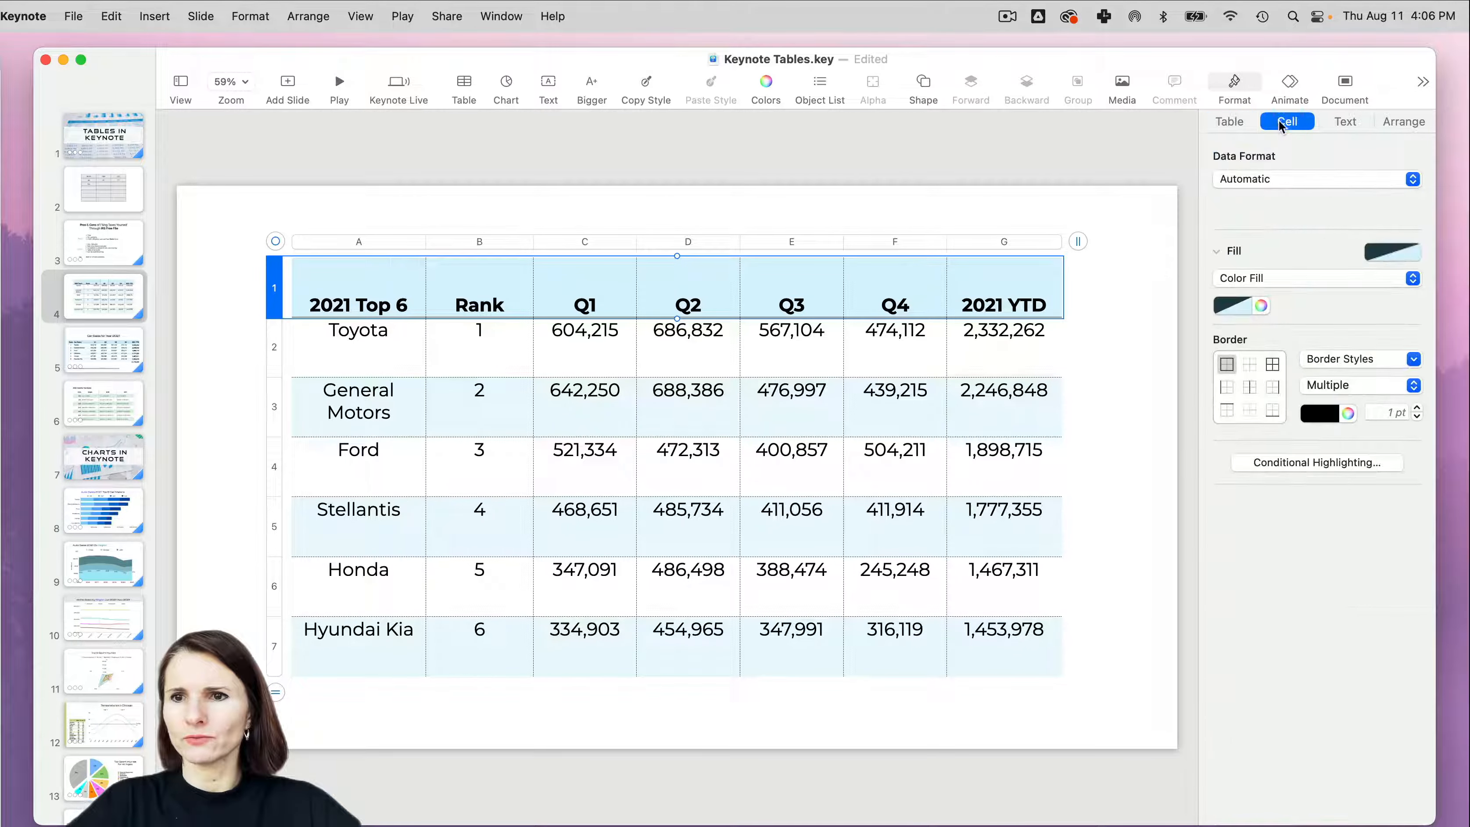
left_click(1248, 308)
left_click(1249, 309)
left_click(1259, 307)
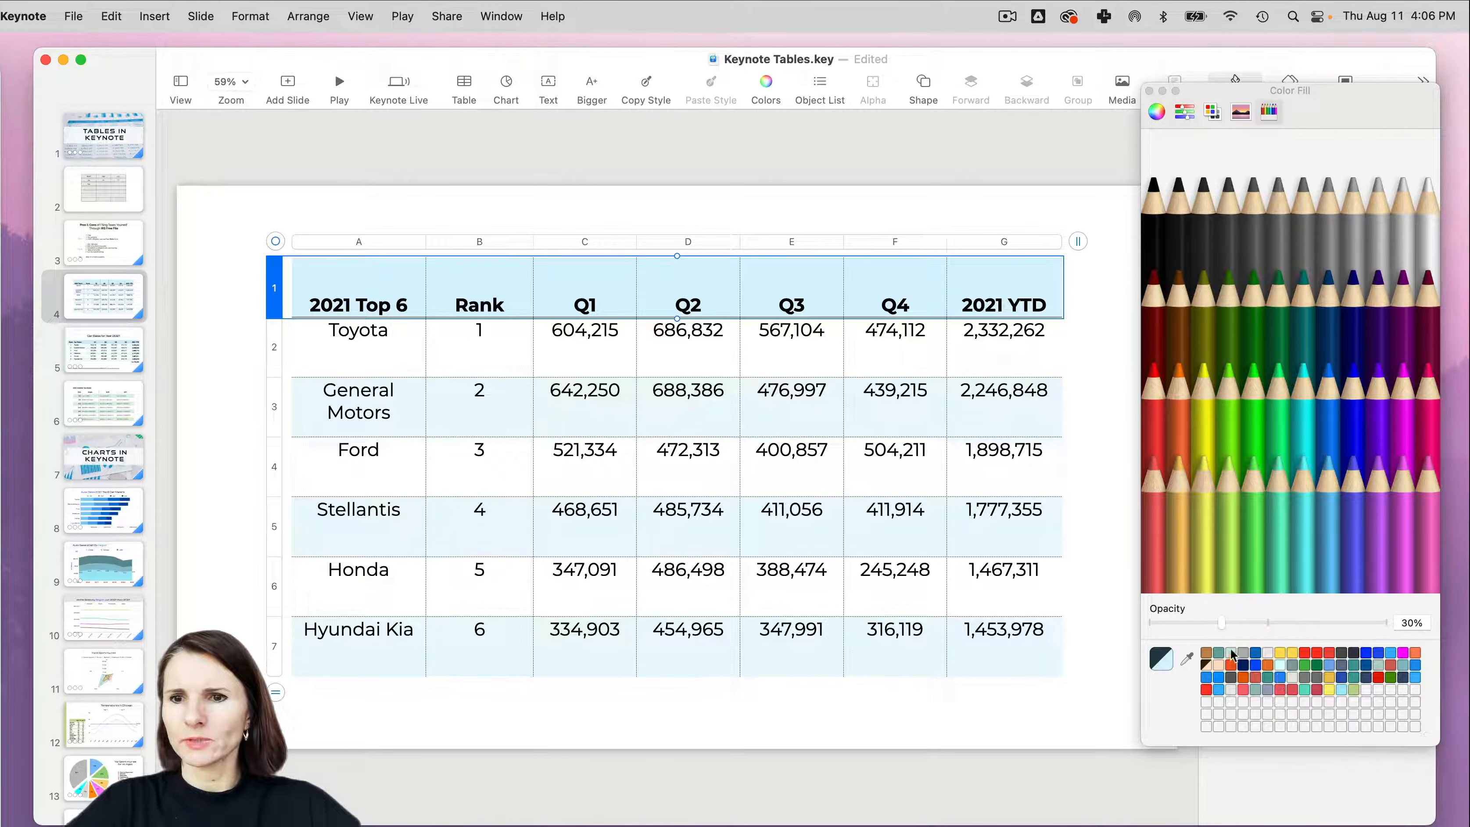
left_click_drag(1225, 627, 1245, 629)
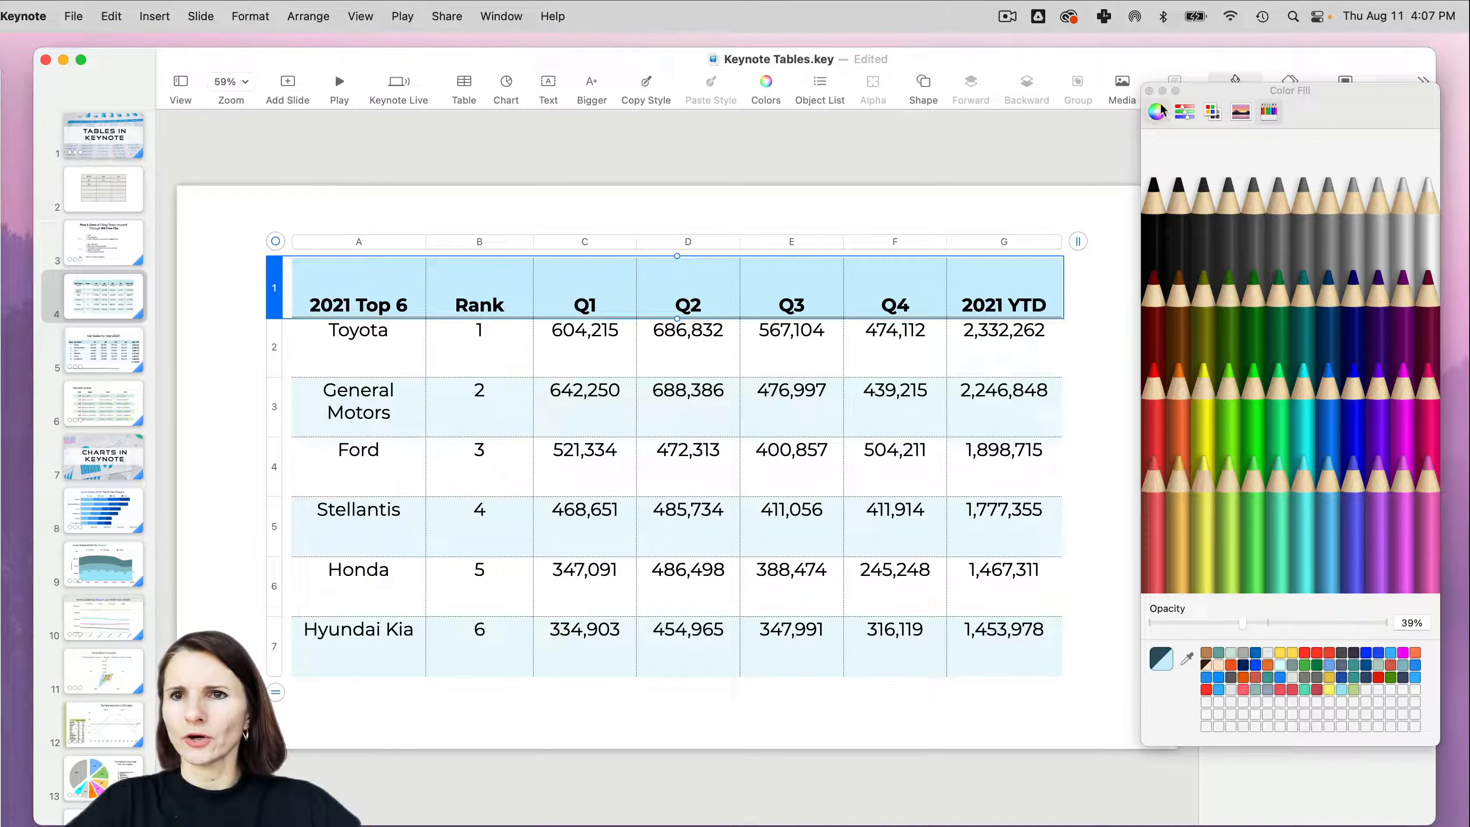
left_click(1149, 91)
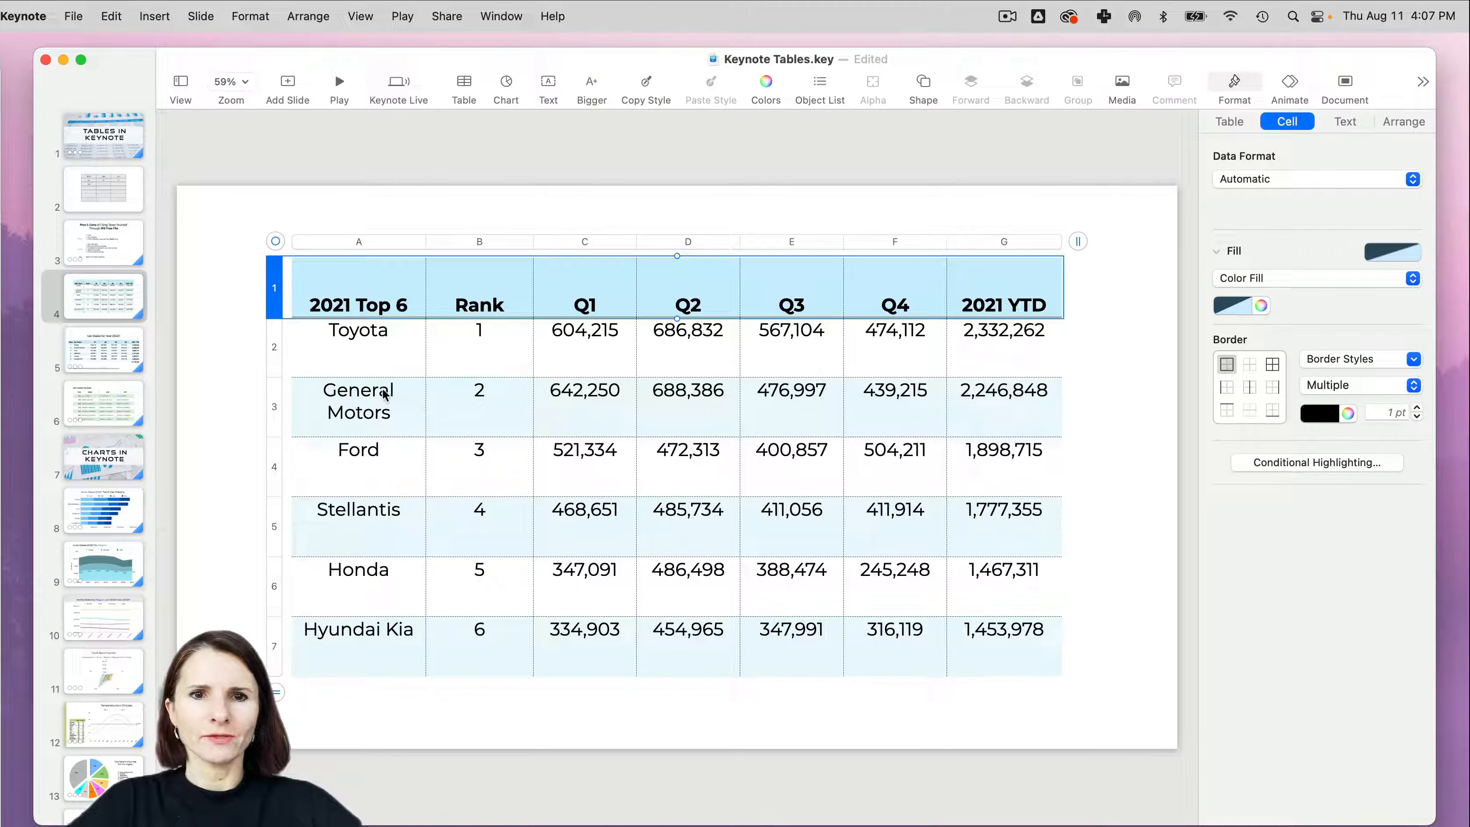
- Center the cell text vertically, first in the Toyota row and then across the whole table
left_click(276, 242)
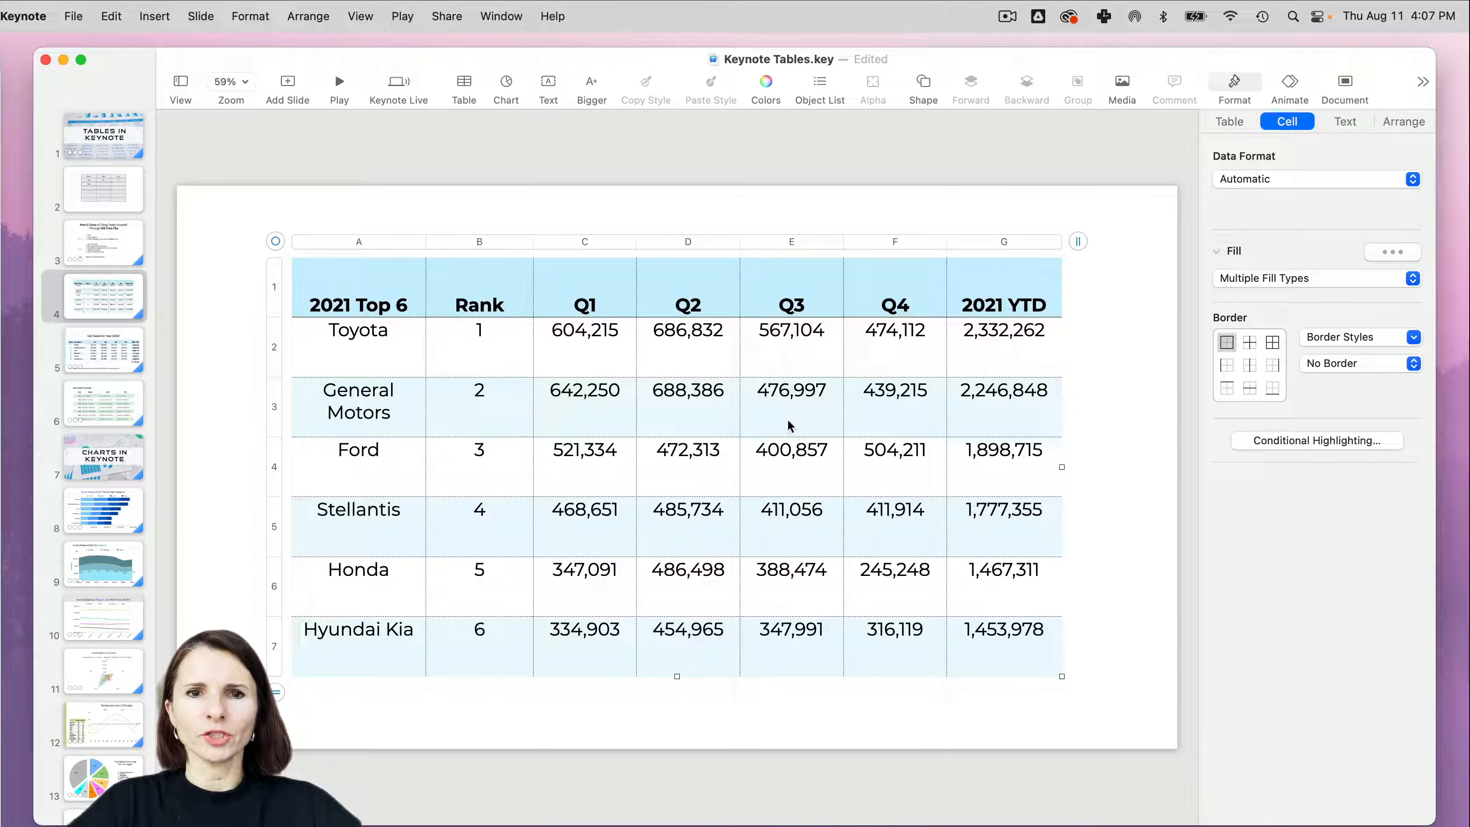
left_click(278, 350)
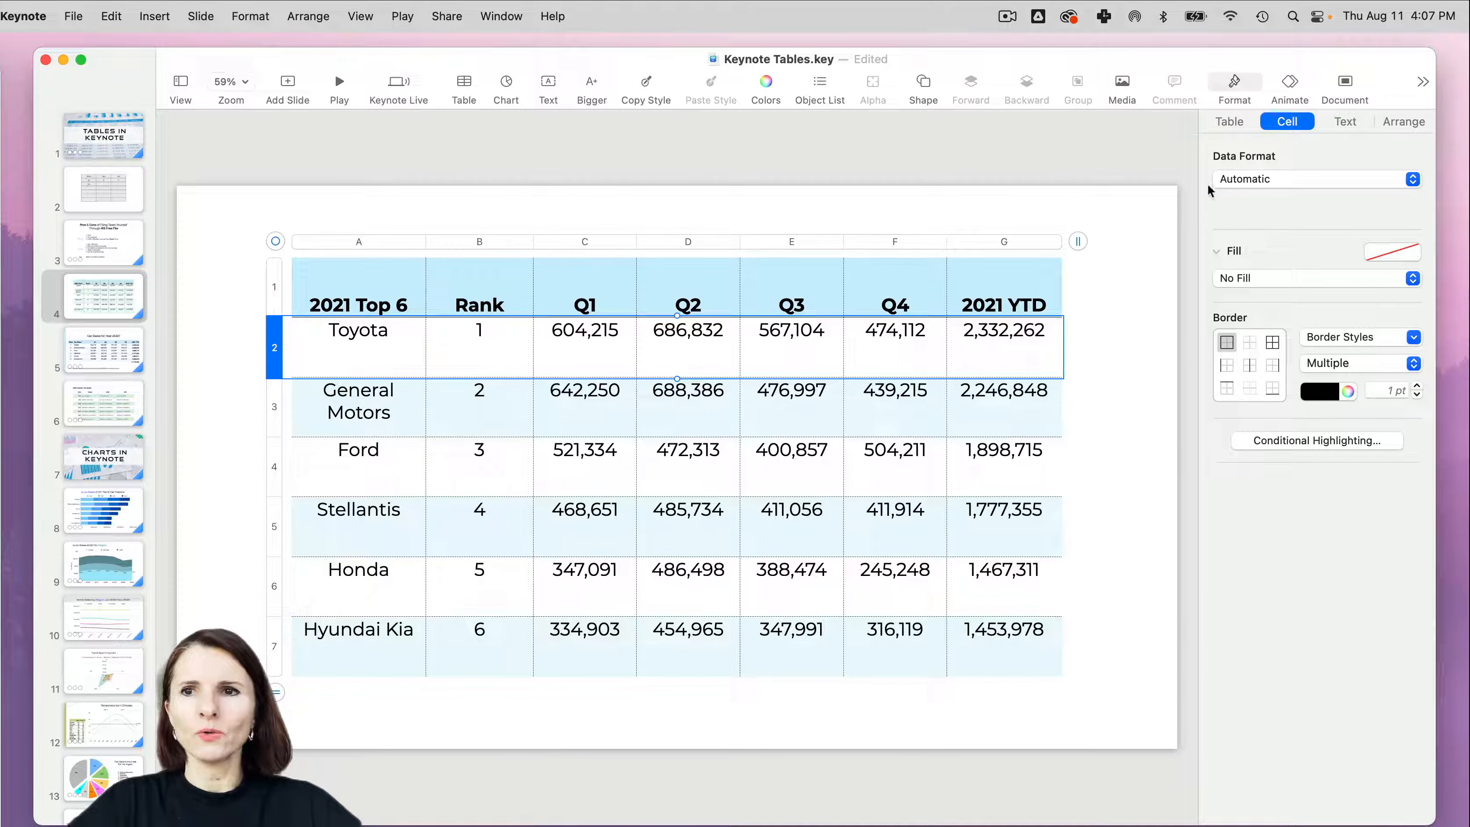
left_click(1231, 122)
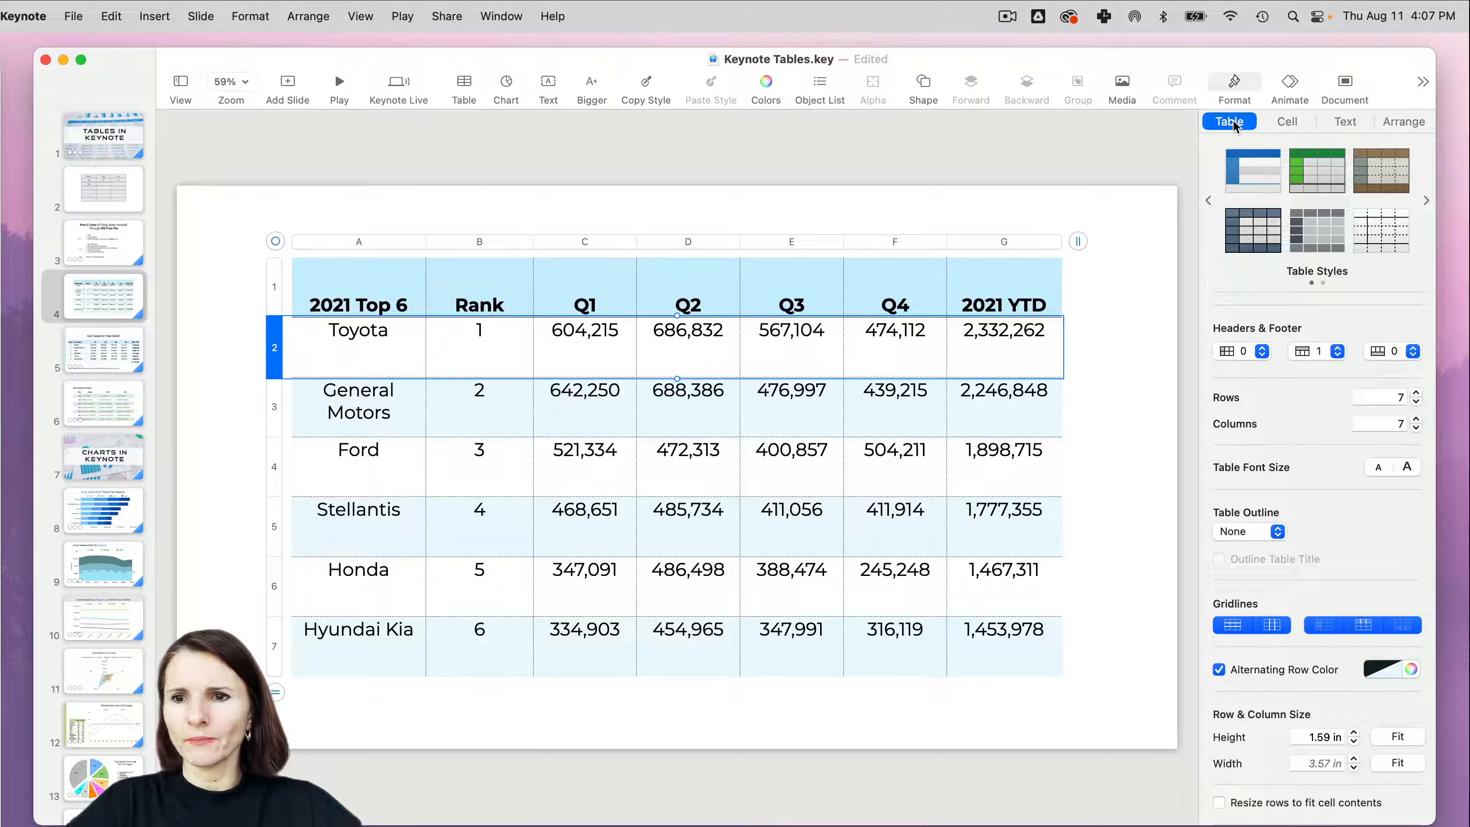
left_click(1359, 121)
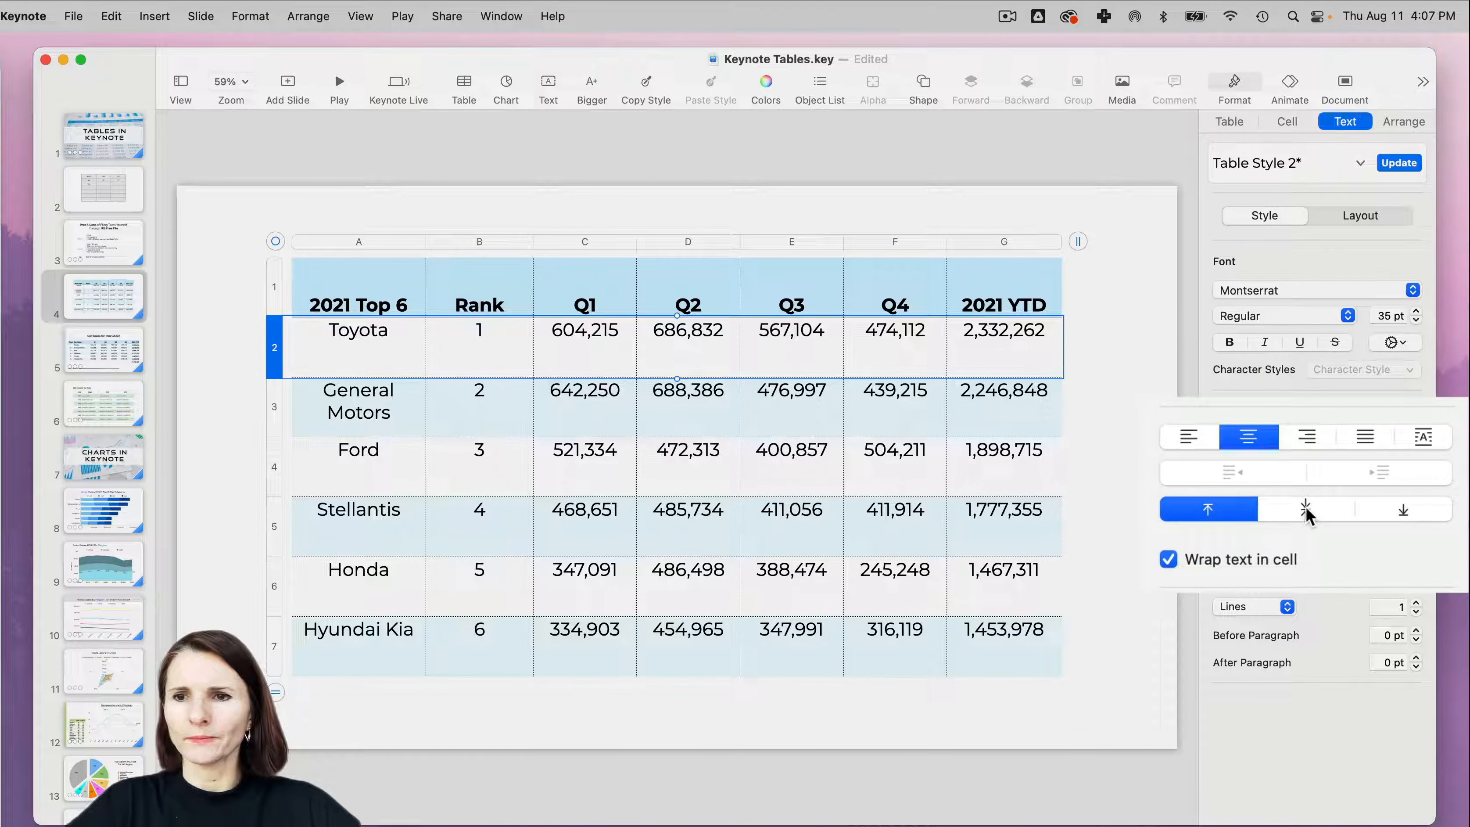
left_click(1307, 513)
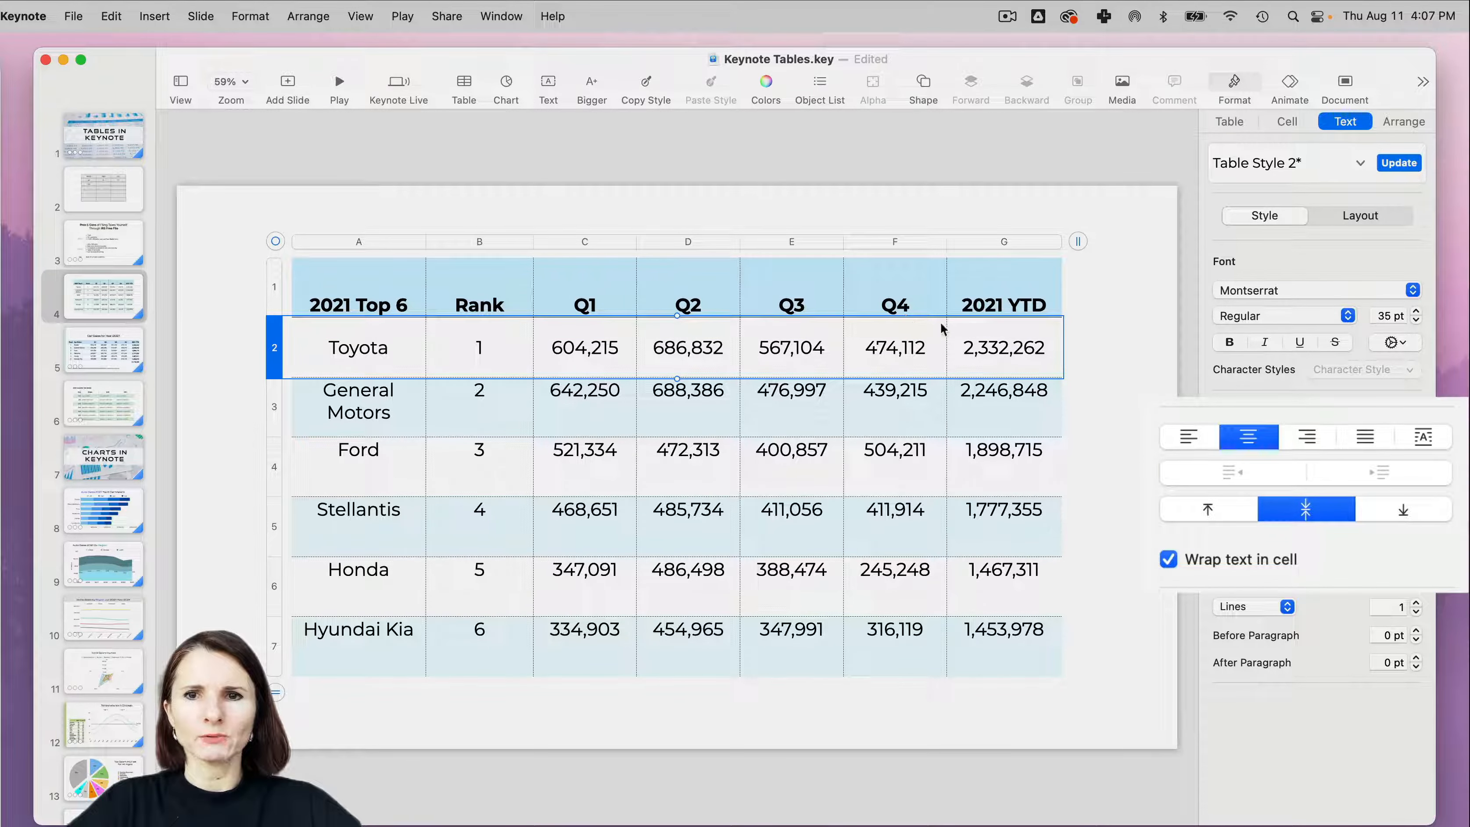
left_click(276, 241)
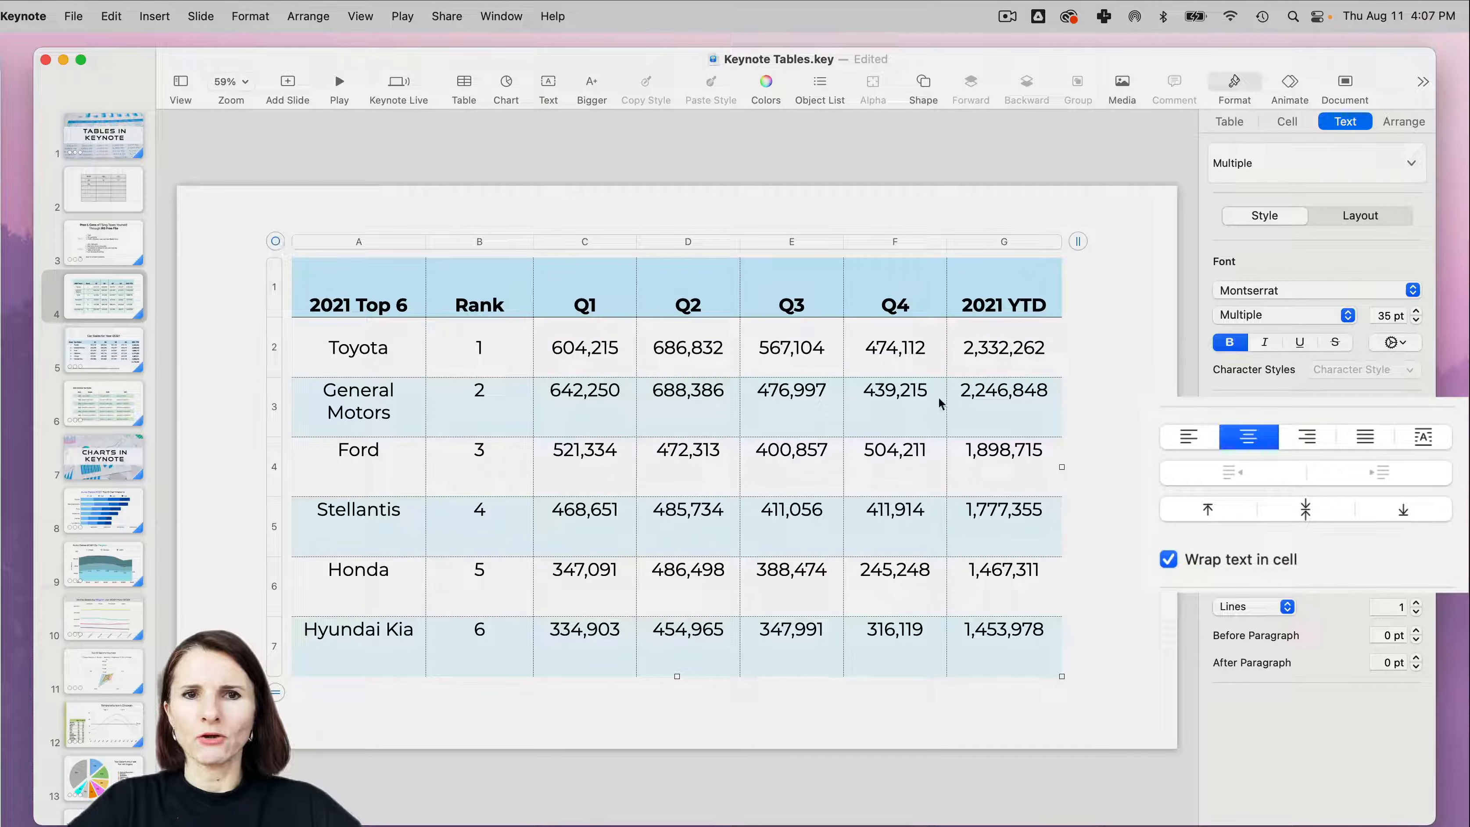
left_click(1328, 508)
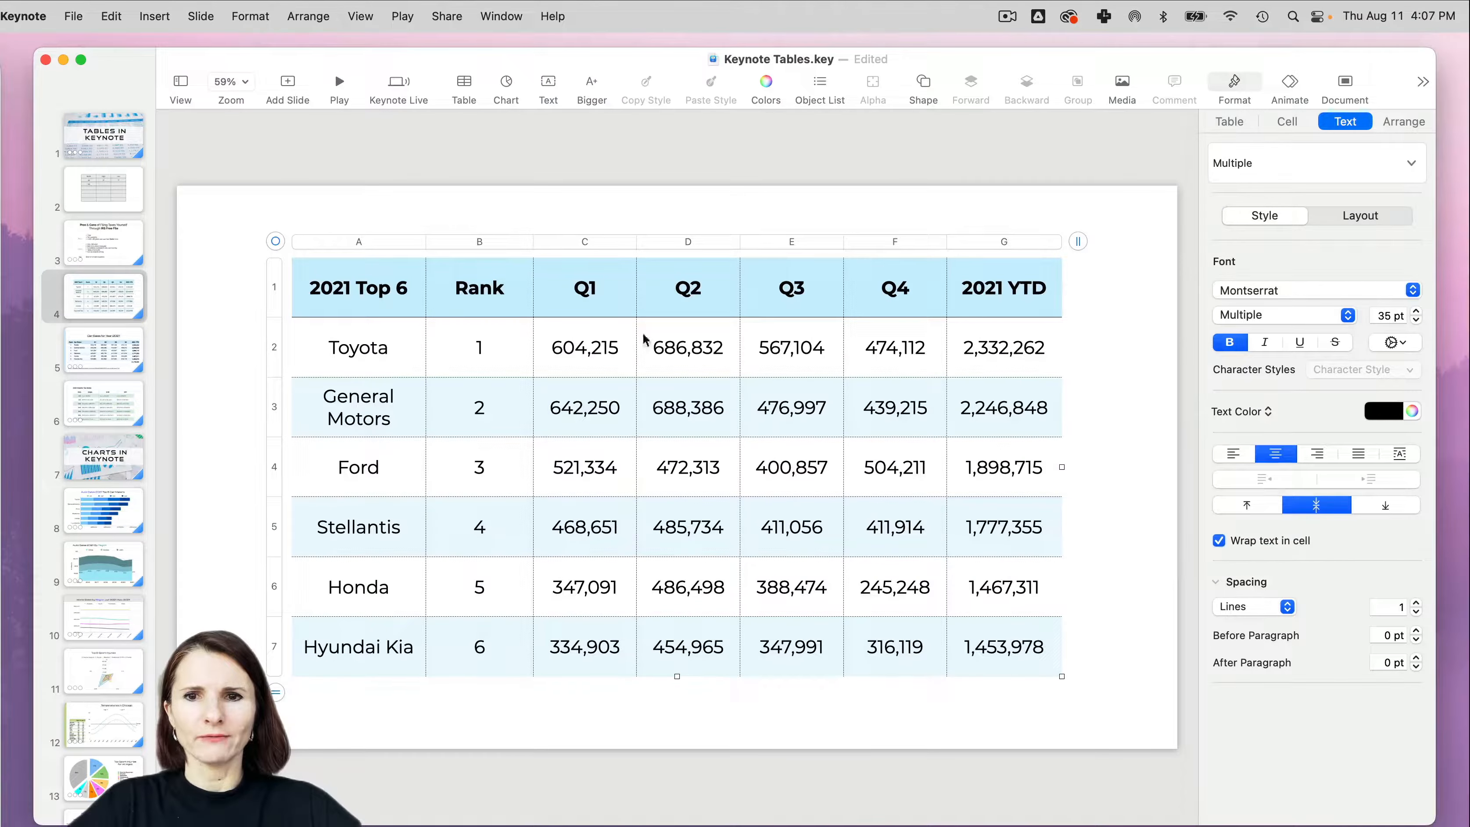
- Move the Rank column in front of the 2021 Top 6 column so it becomes the table's first column
left_click(999, 368)
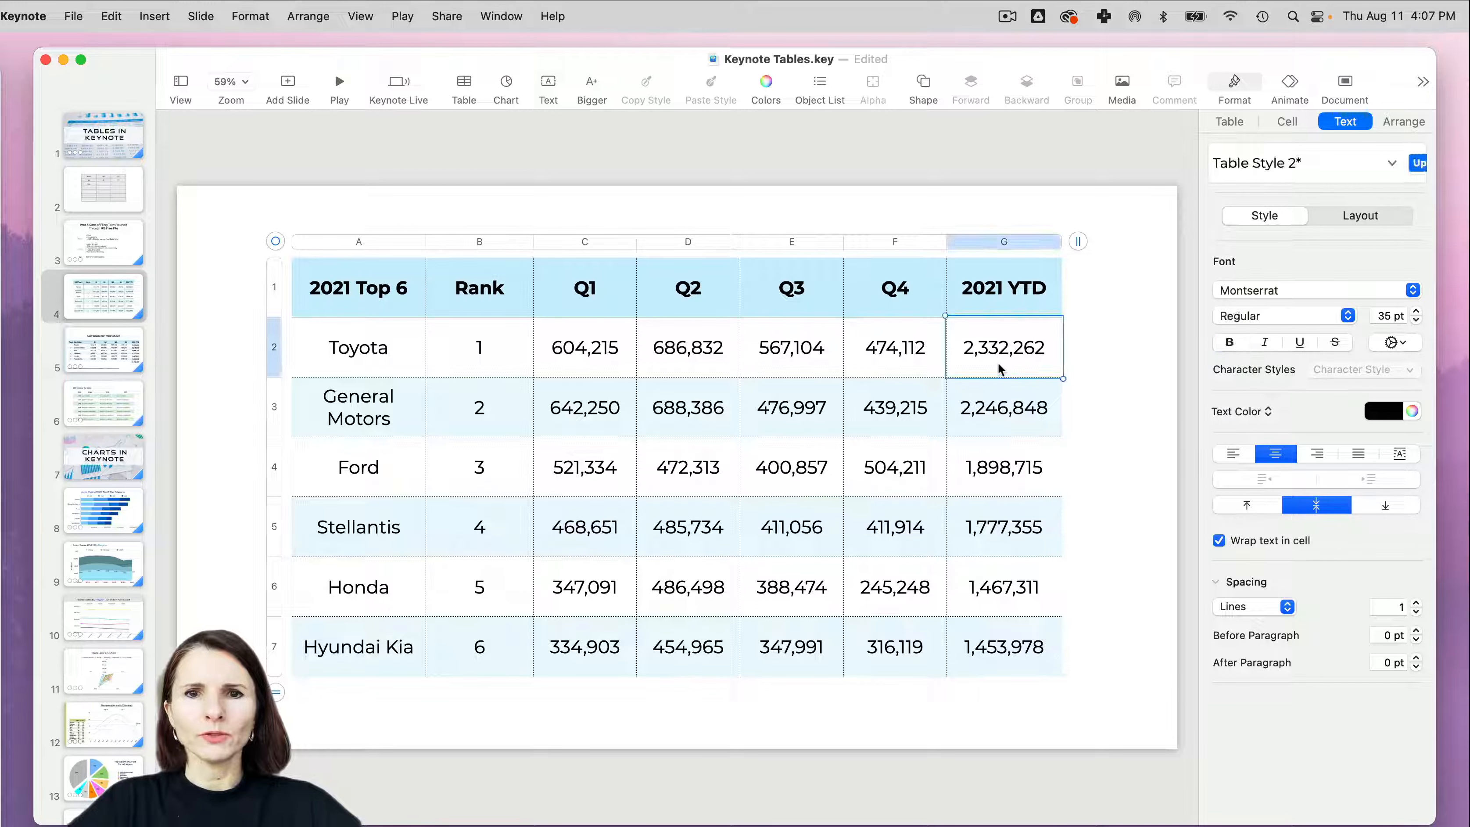
left_click(491, 302)
left_click(478, 241)
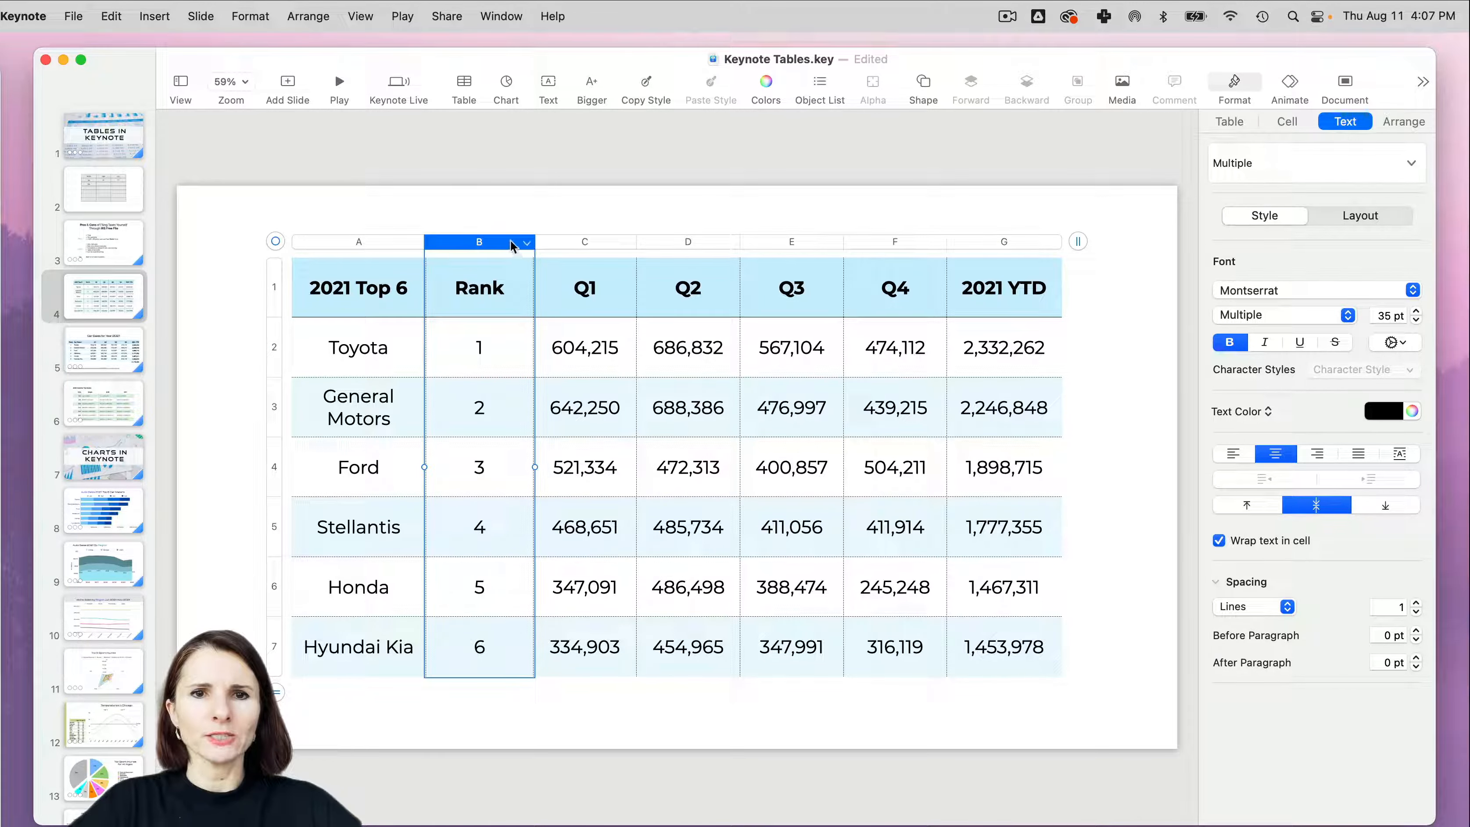
left_click_drag(516, 243, 341, 249)
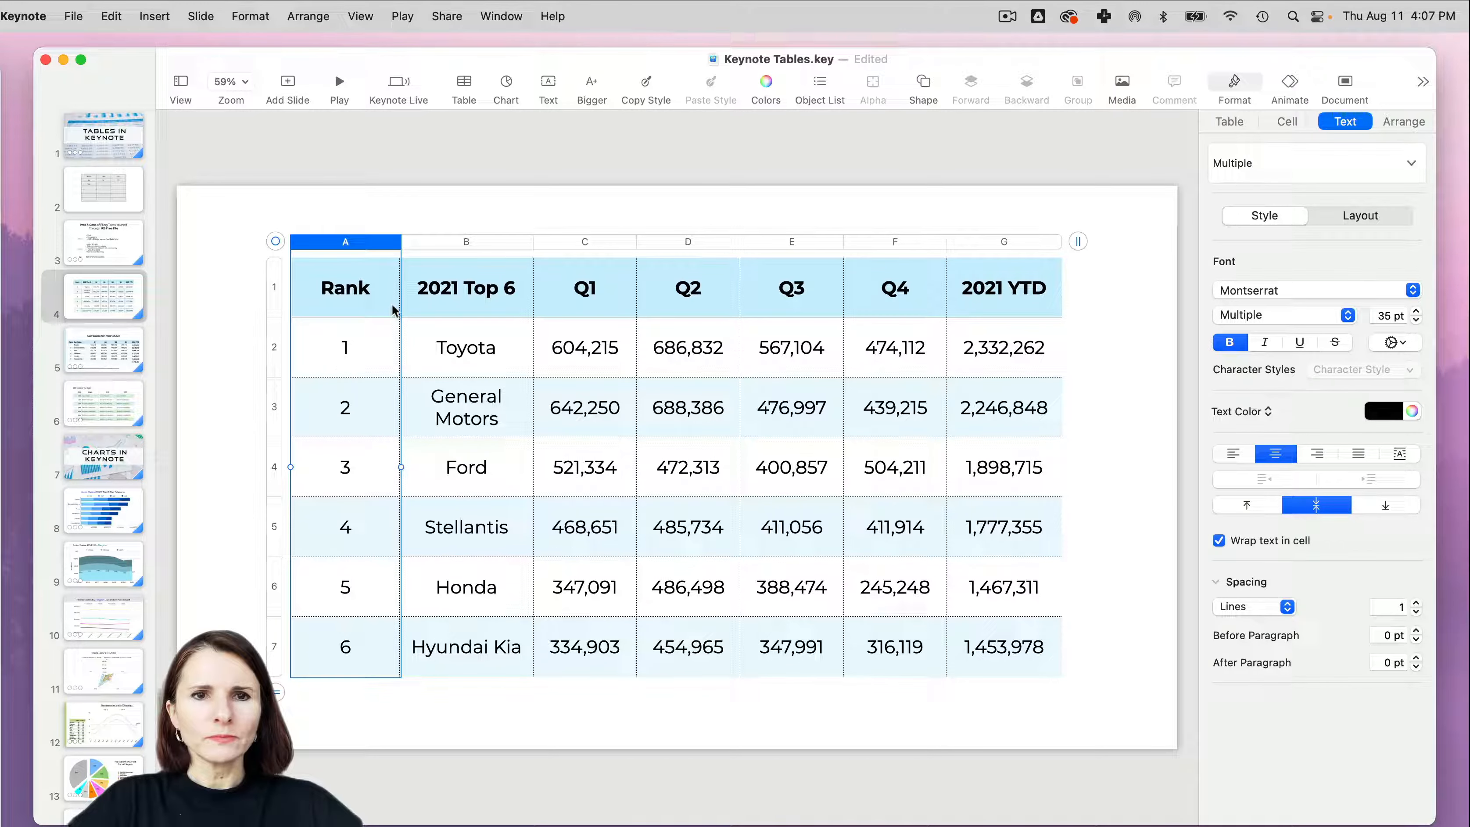
left_click(339, 266)
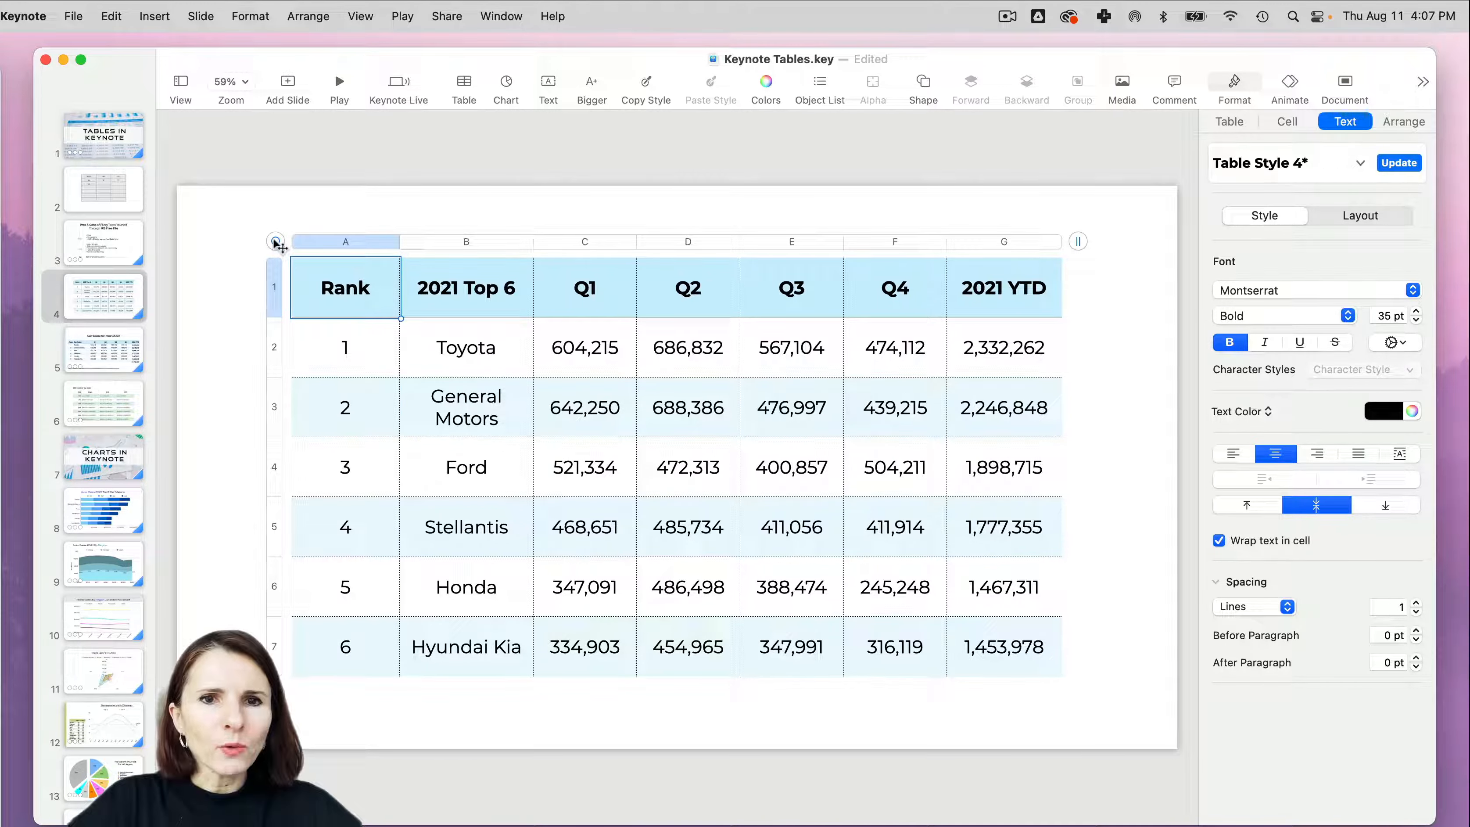
- Narrow the Rank column until it is just slightly wider than its heading
left_click(378, 279)
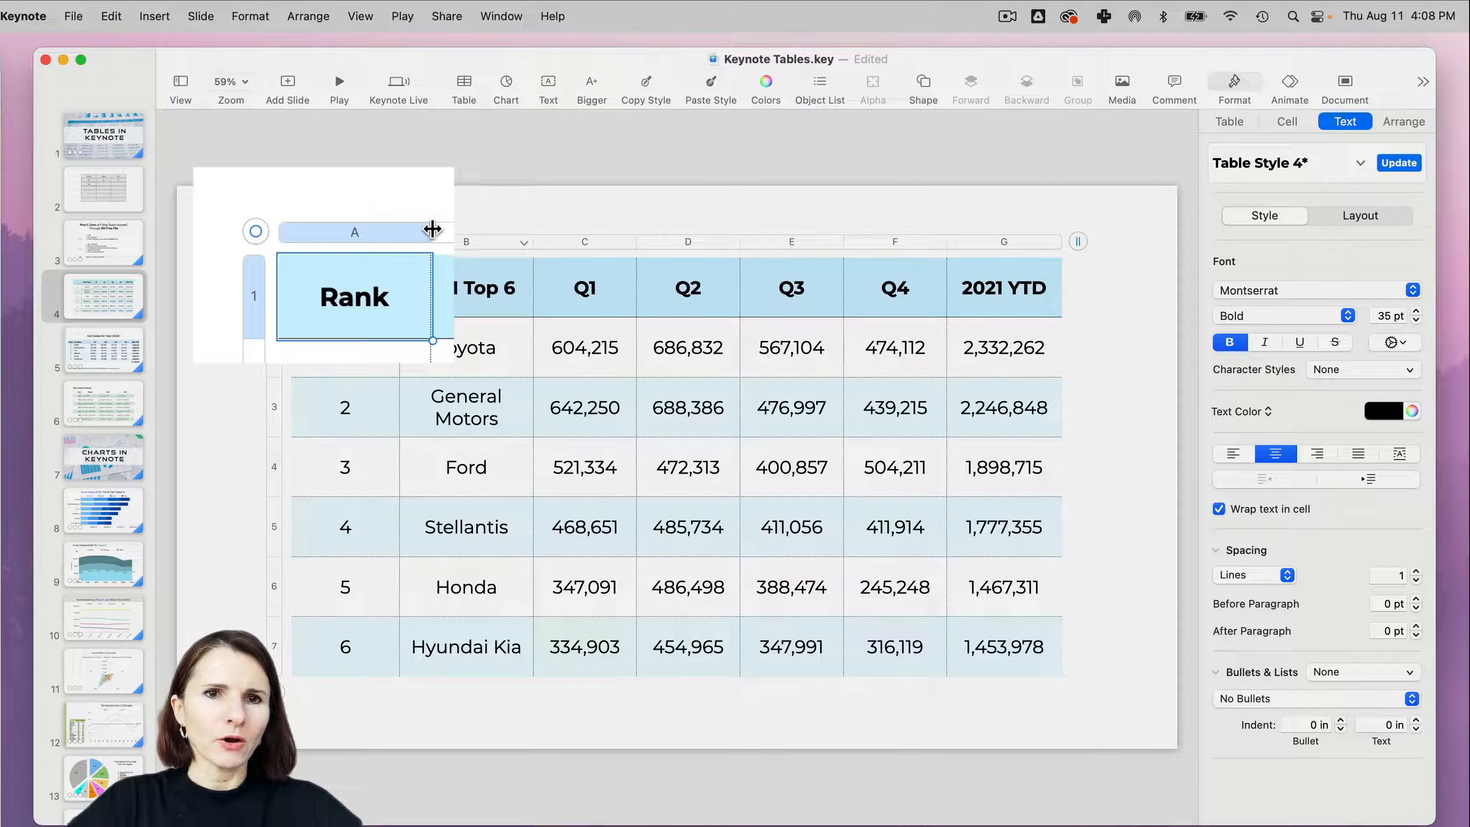
left_click_drag(399, 241, 345, 241)
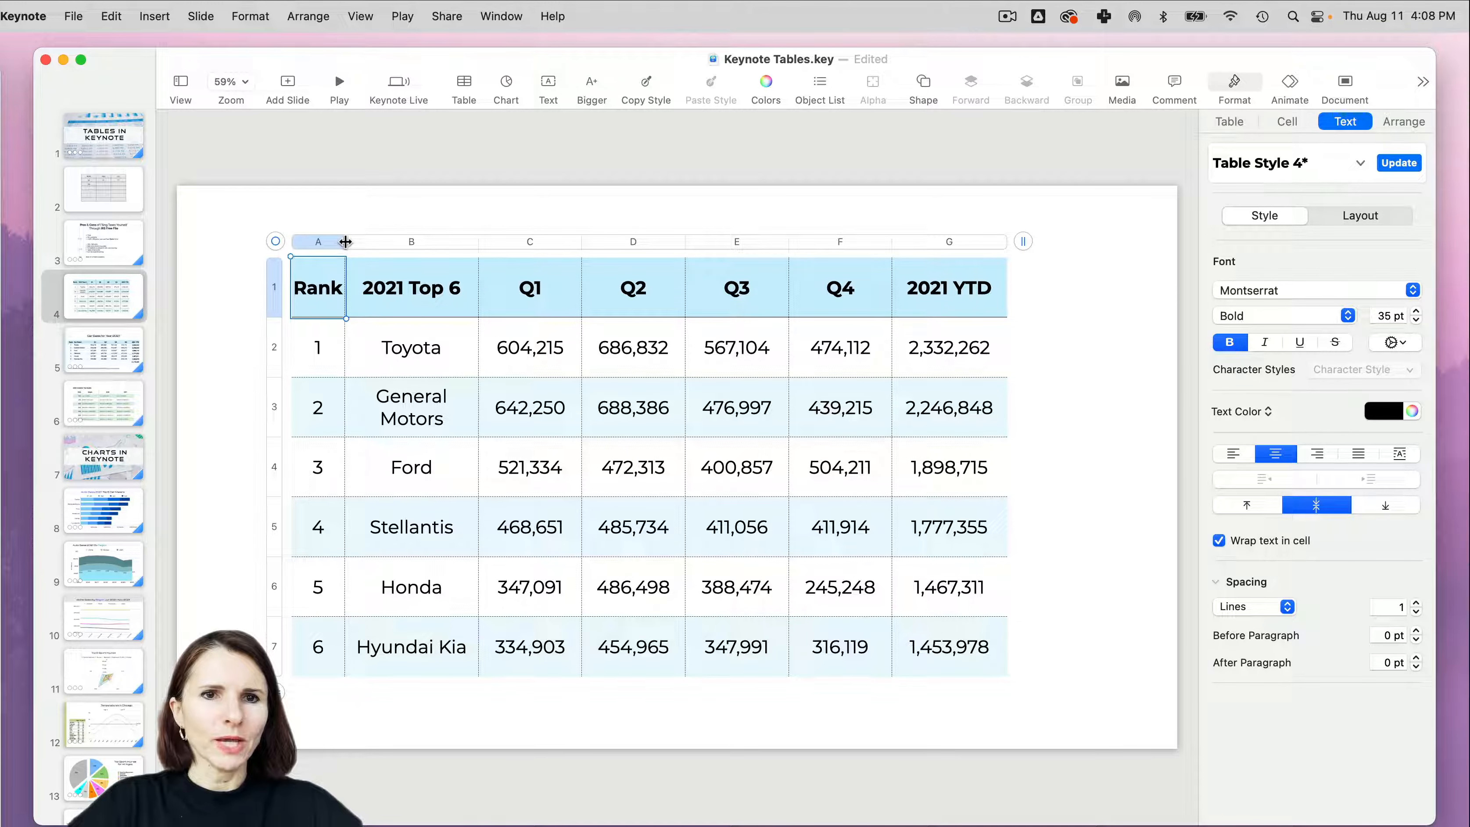
left_click_drag(346, 241, 358, 242)
- Fit the widths of the columns from 2021 Top 6 through 2021 YTD to their contents
left_click(446, 284)
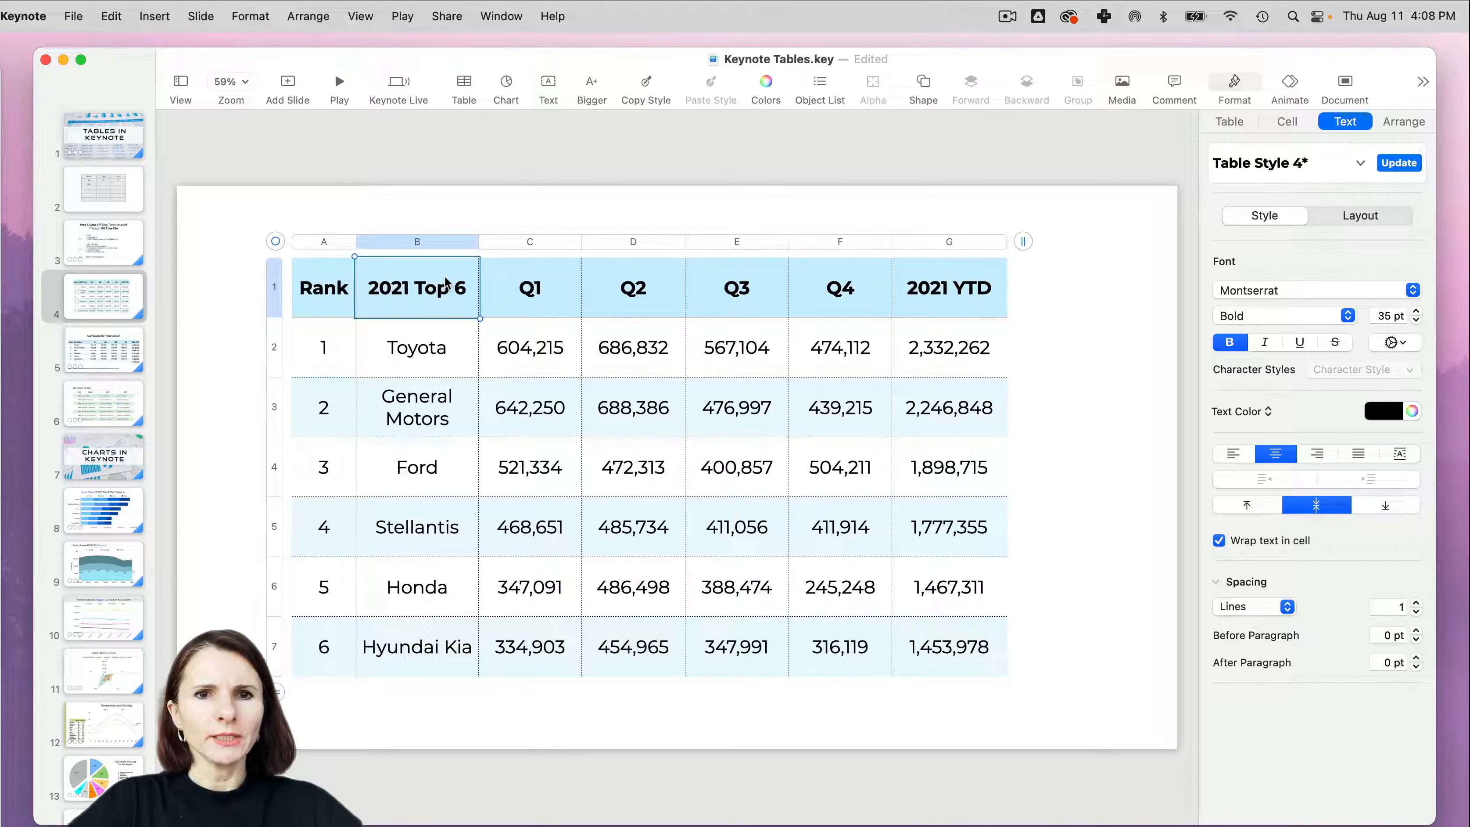
left_click(427, 245)
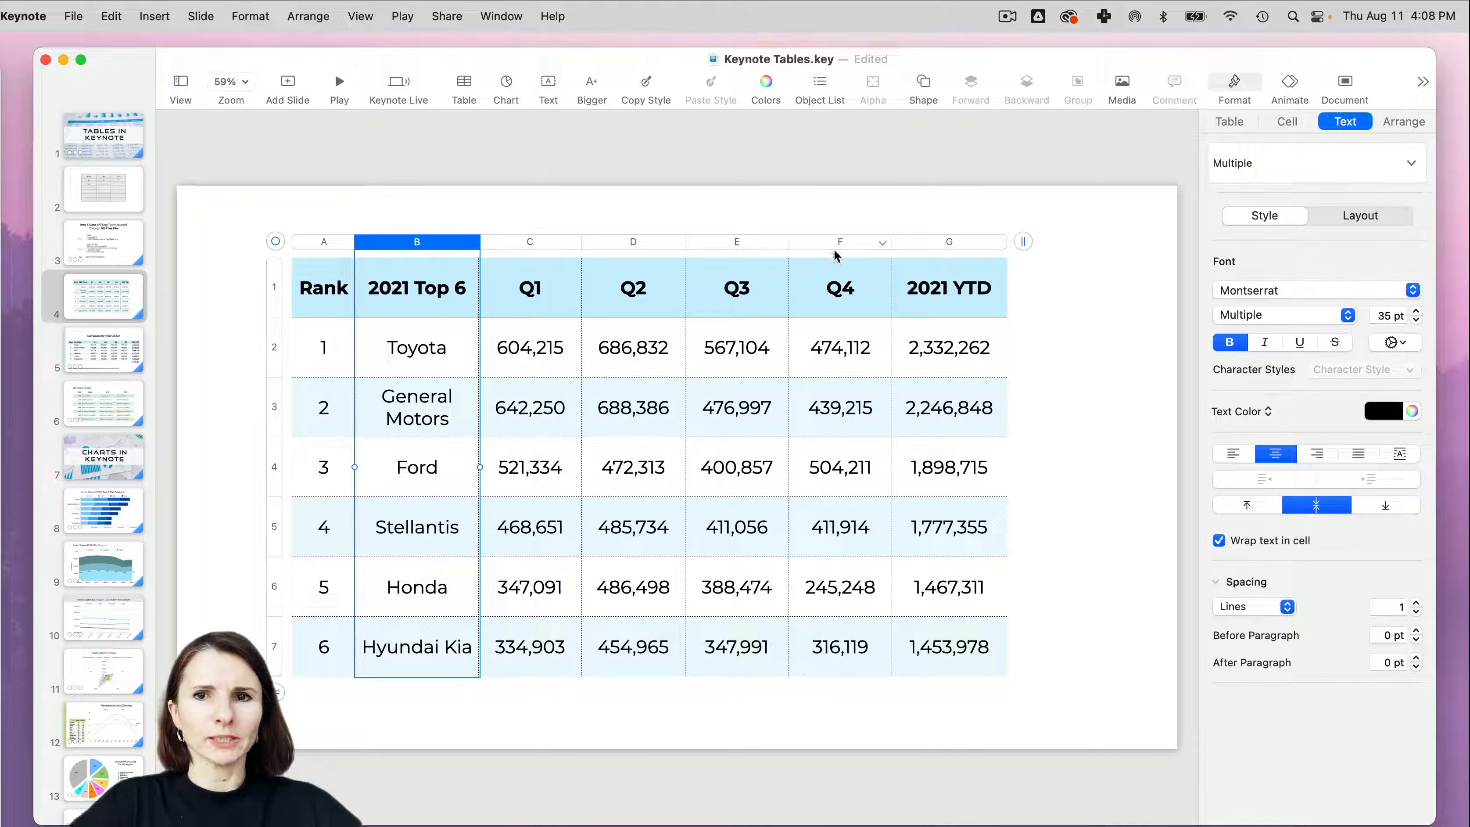
left_click(947, 241, "shift")
double_click(1008, 246)
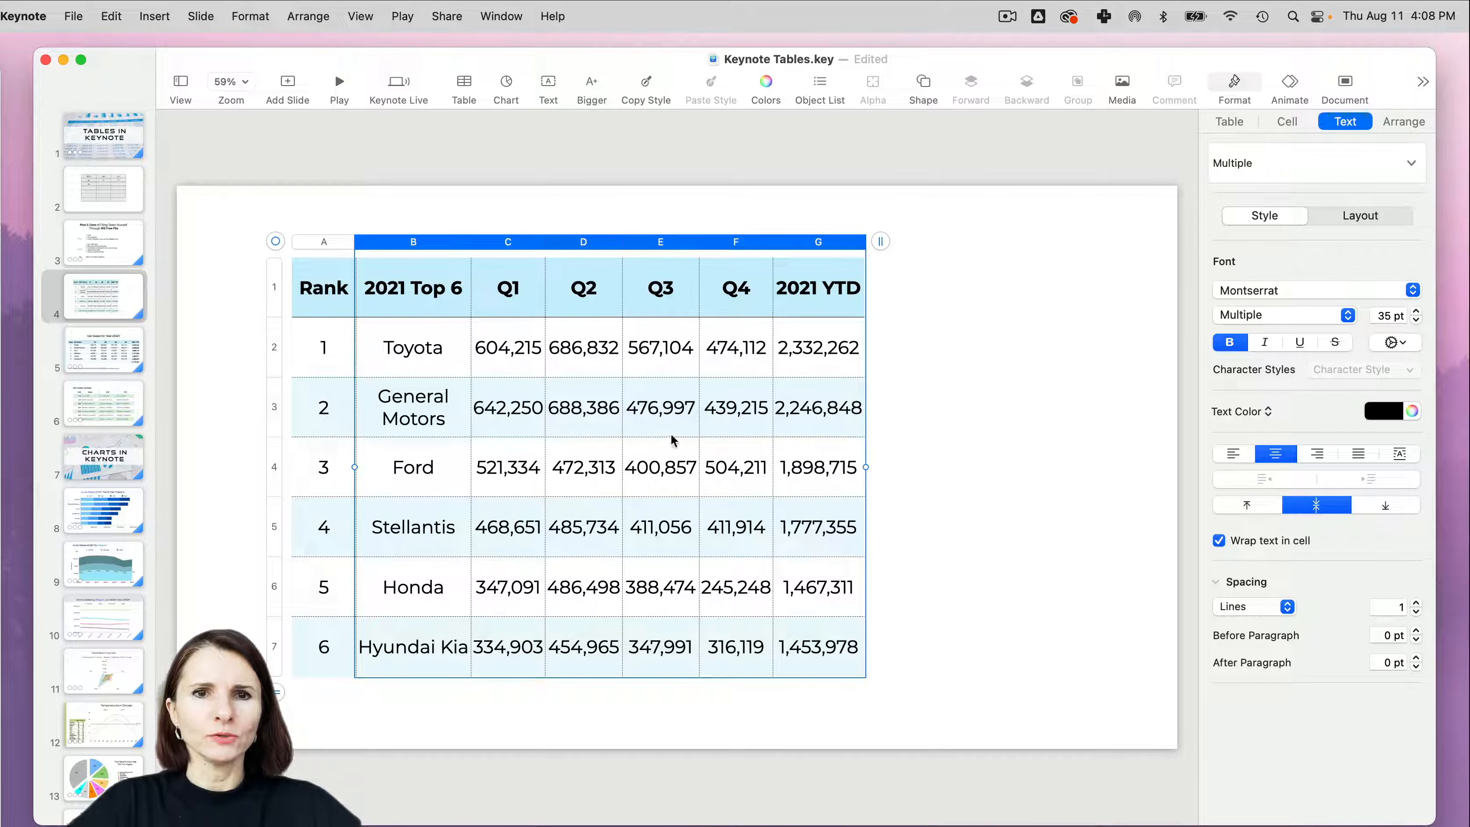
- Left-align the 2021 Top 6 column and widen it so General Motors fits on one line
left_click(449, 346)
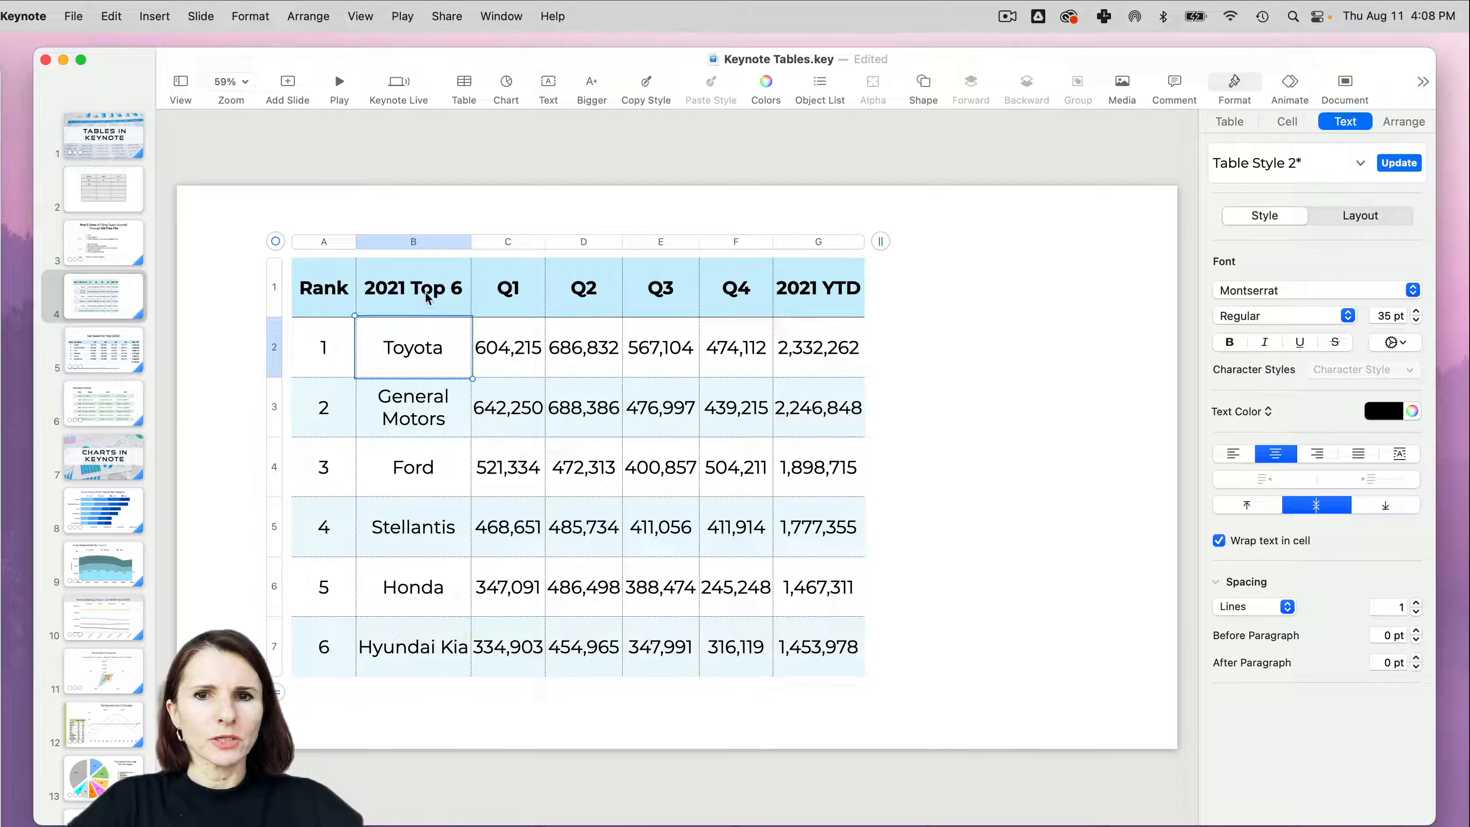
left_click(425, 243)
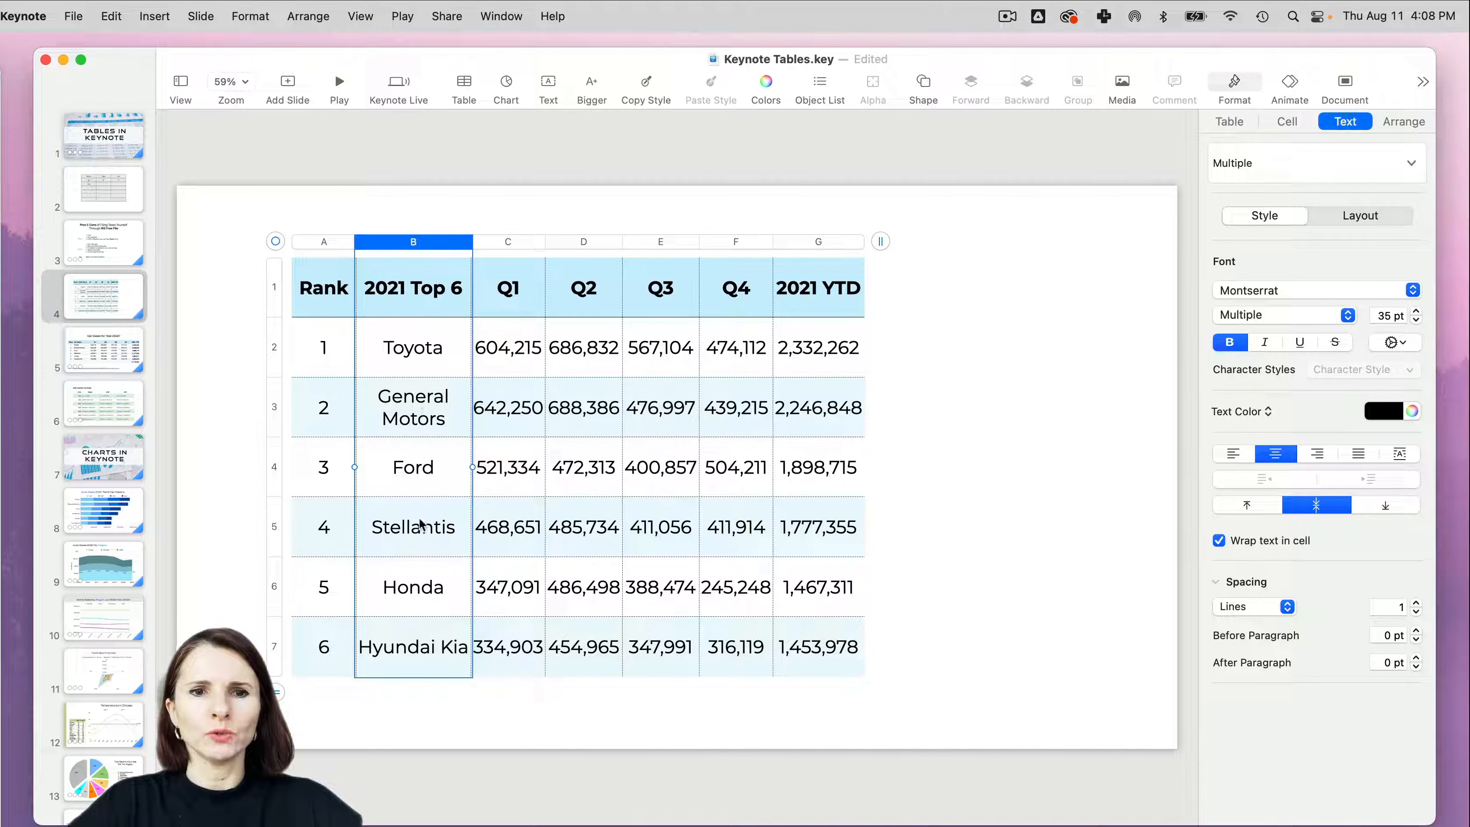
left_click(1235, 453)
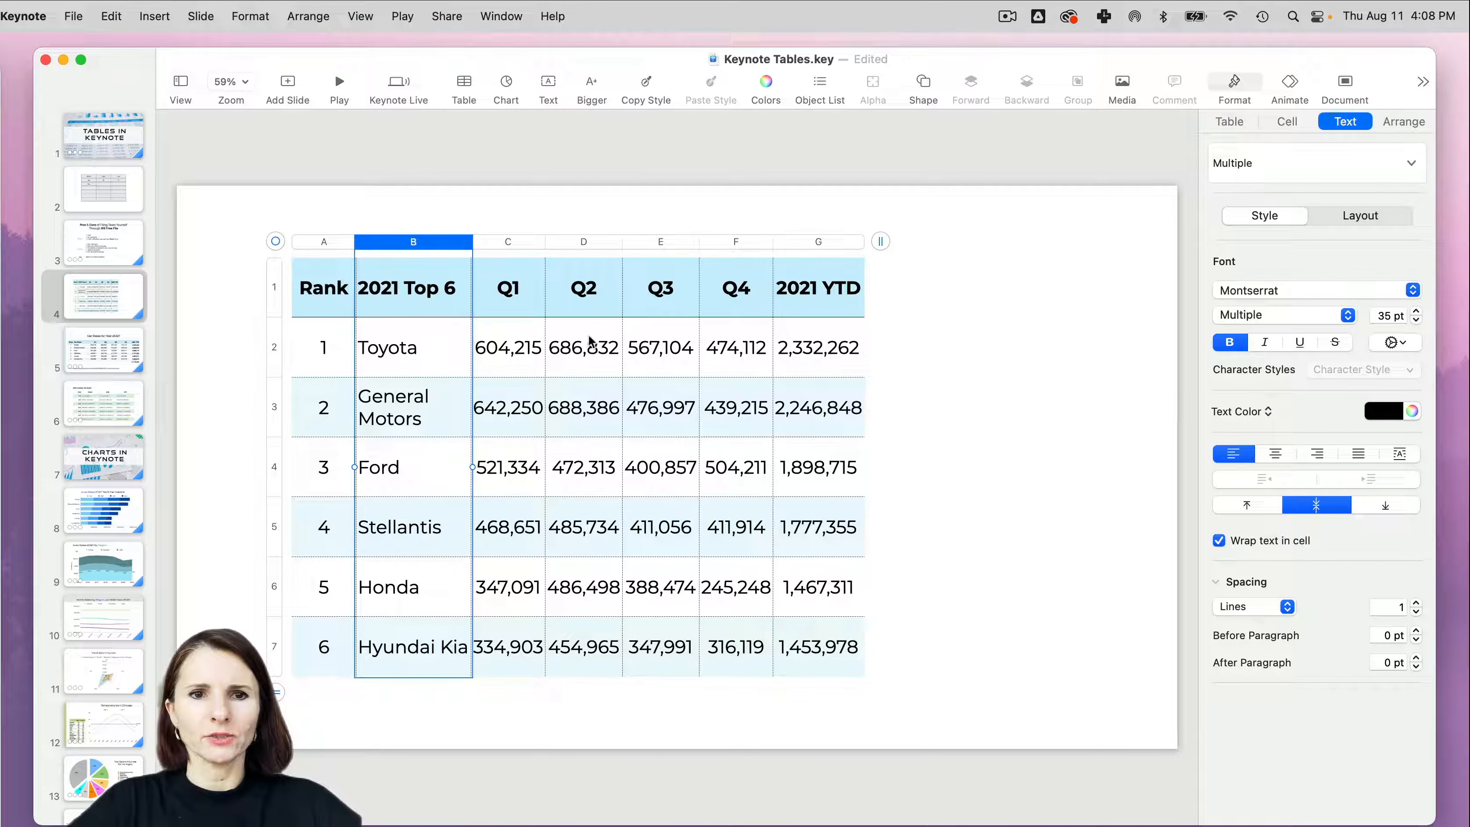
left_click_drag(472, 243, 509, 255)
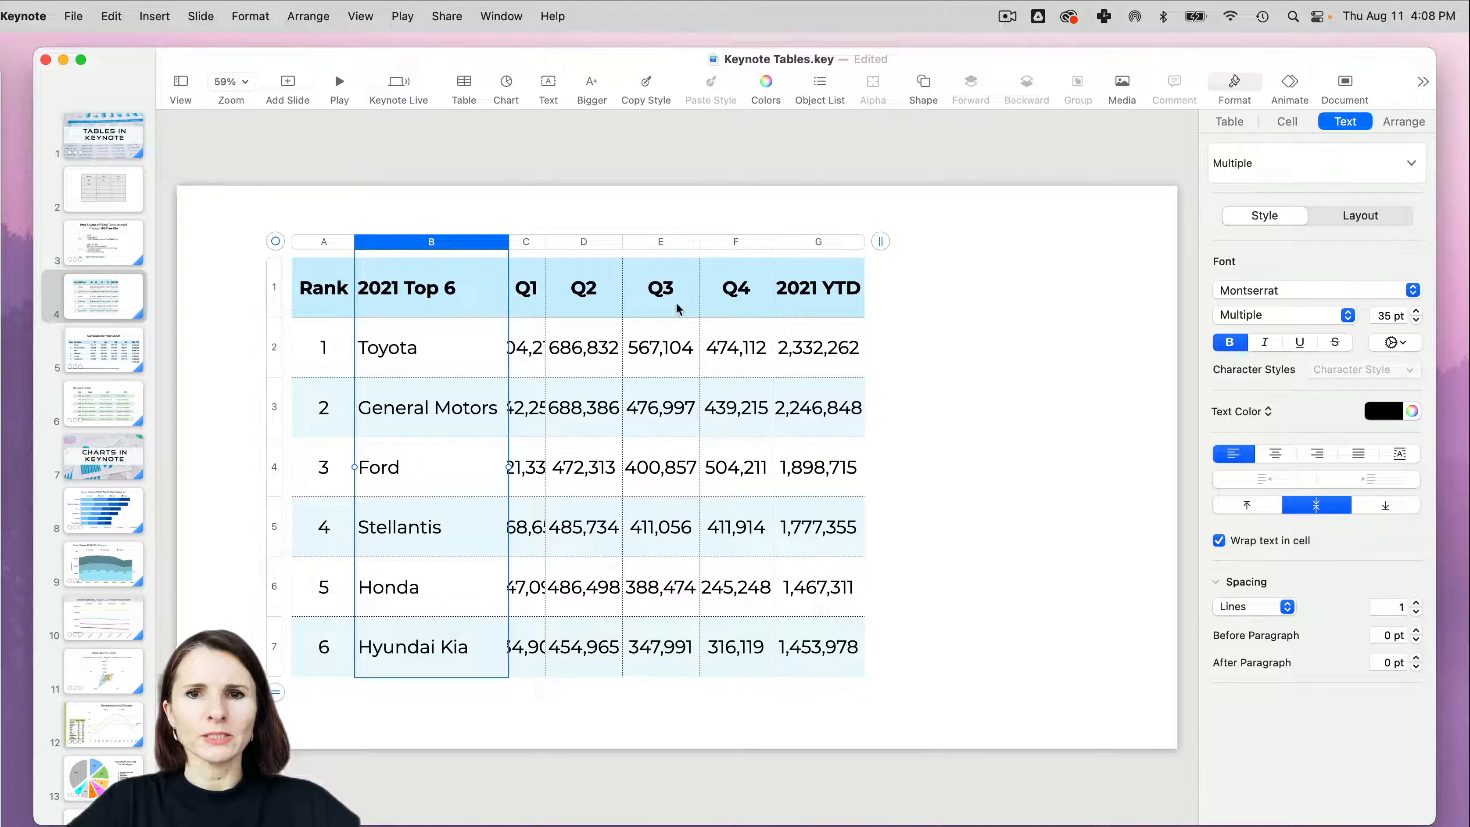
- Fit the widths of the Q1 through Q4 columns to their contents
left_click(536, 268)
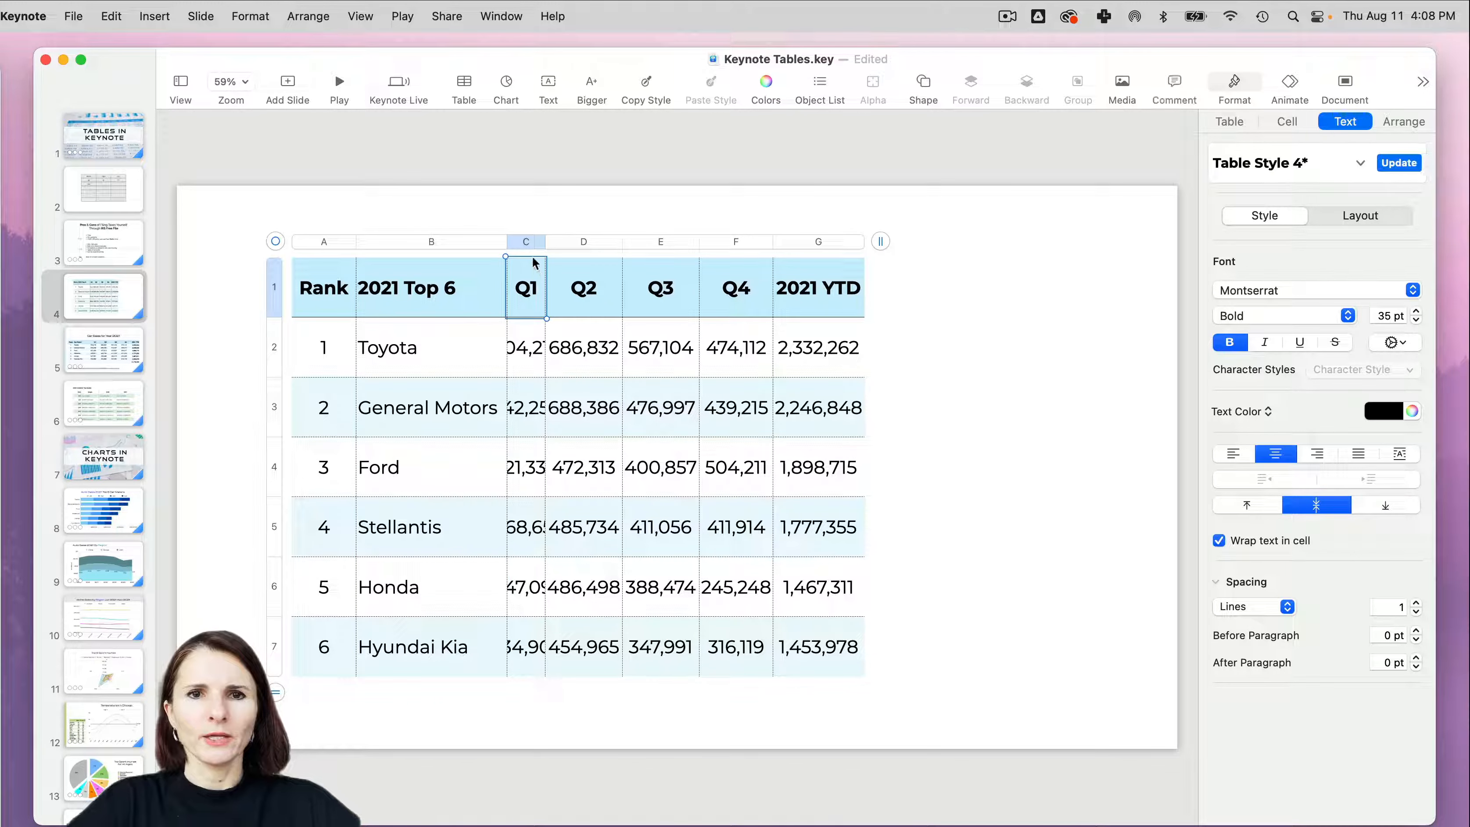
left_click(532, 243)
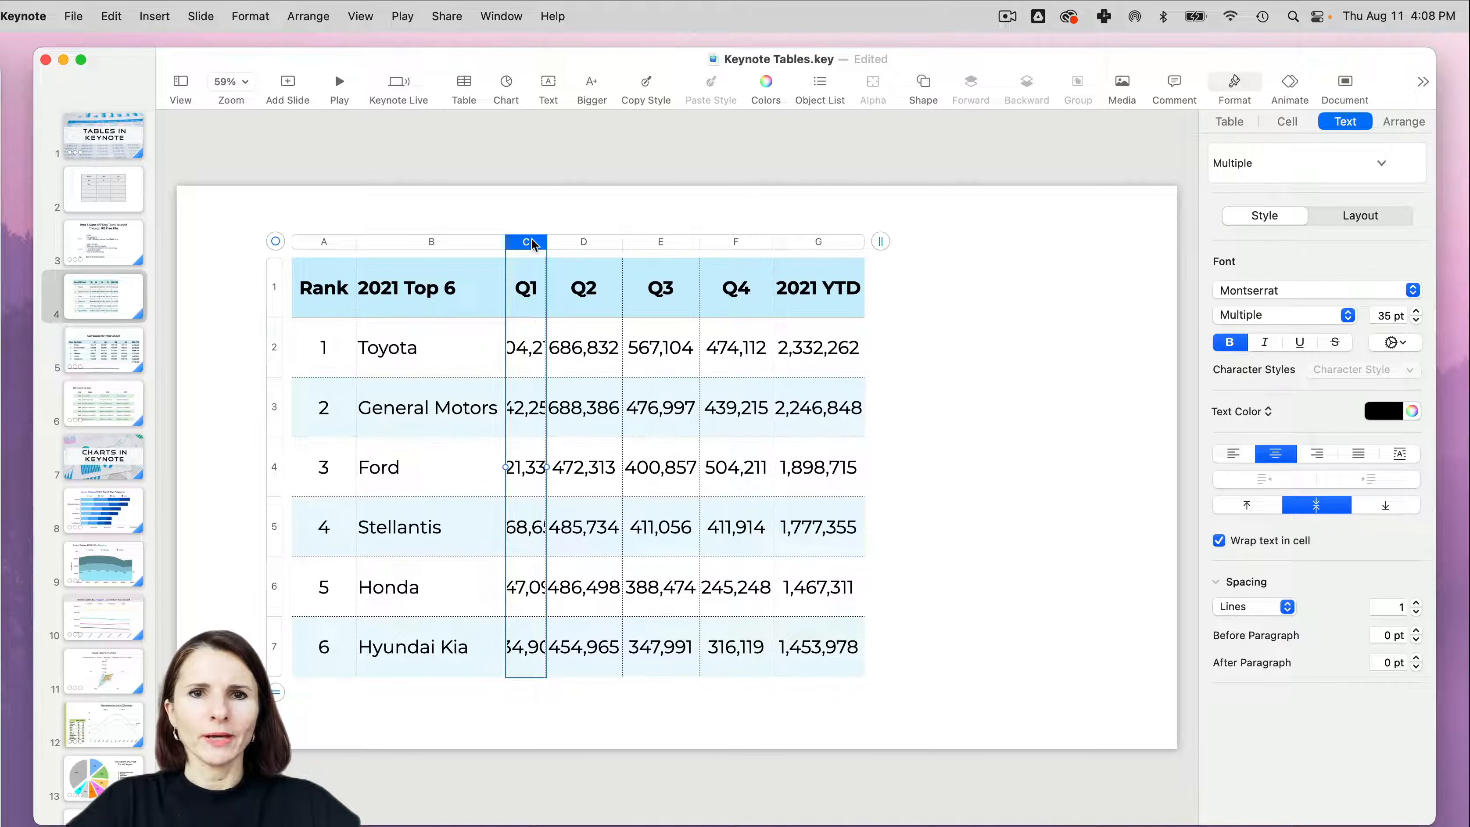
left_click(747, 243, "shift")
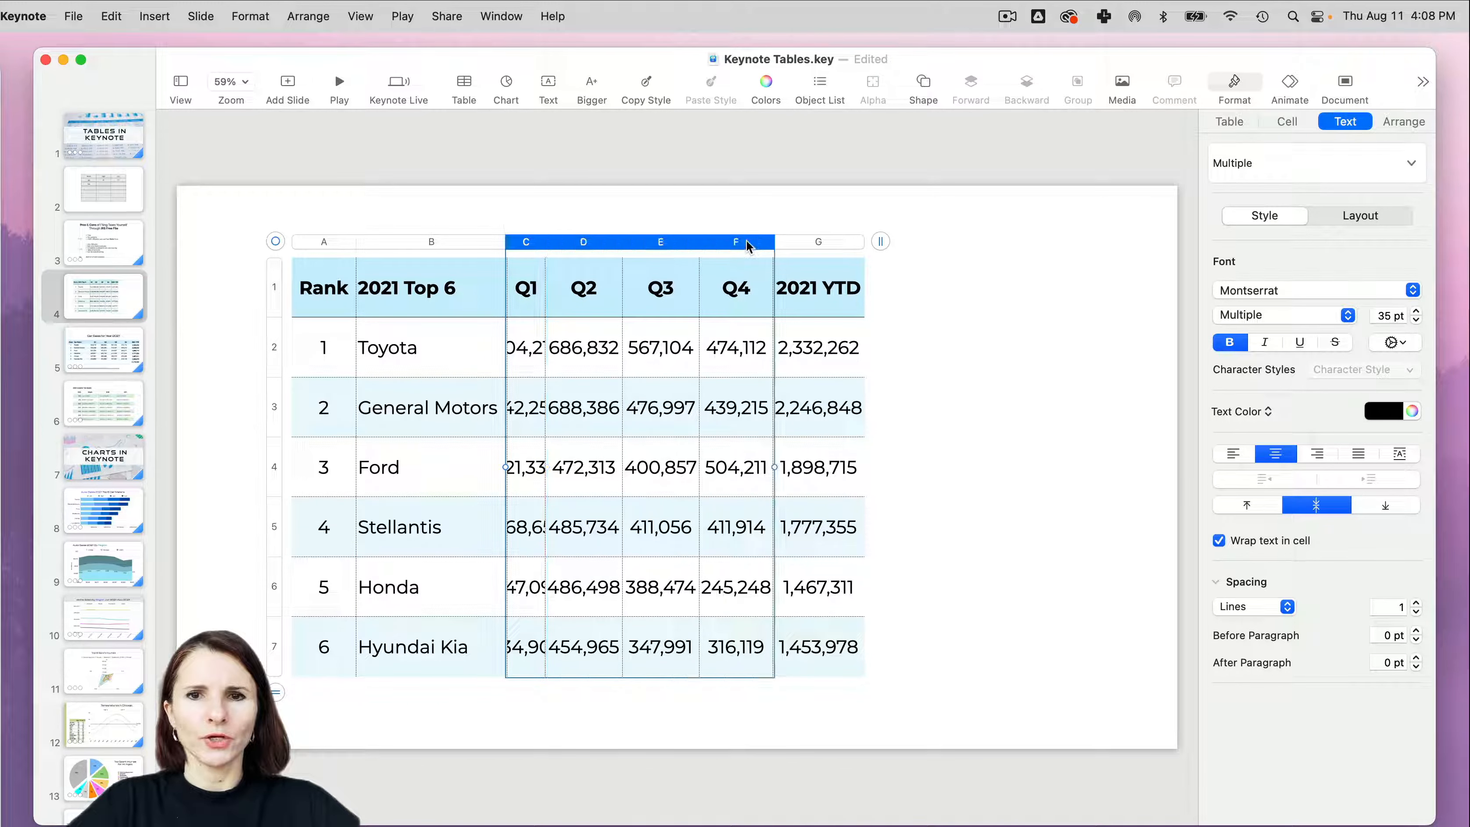
double_click(774, 241)
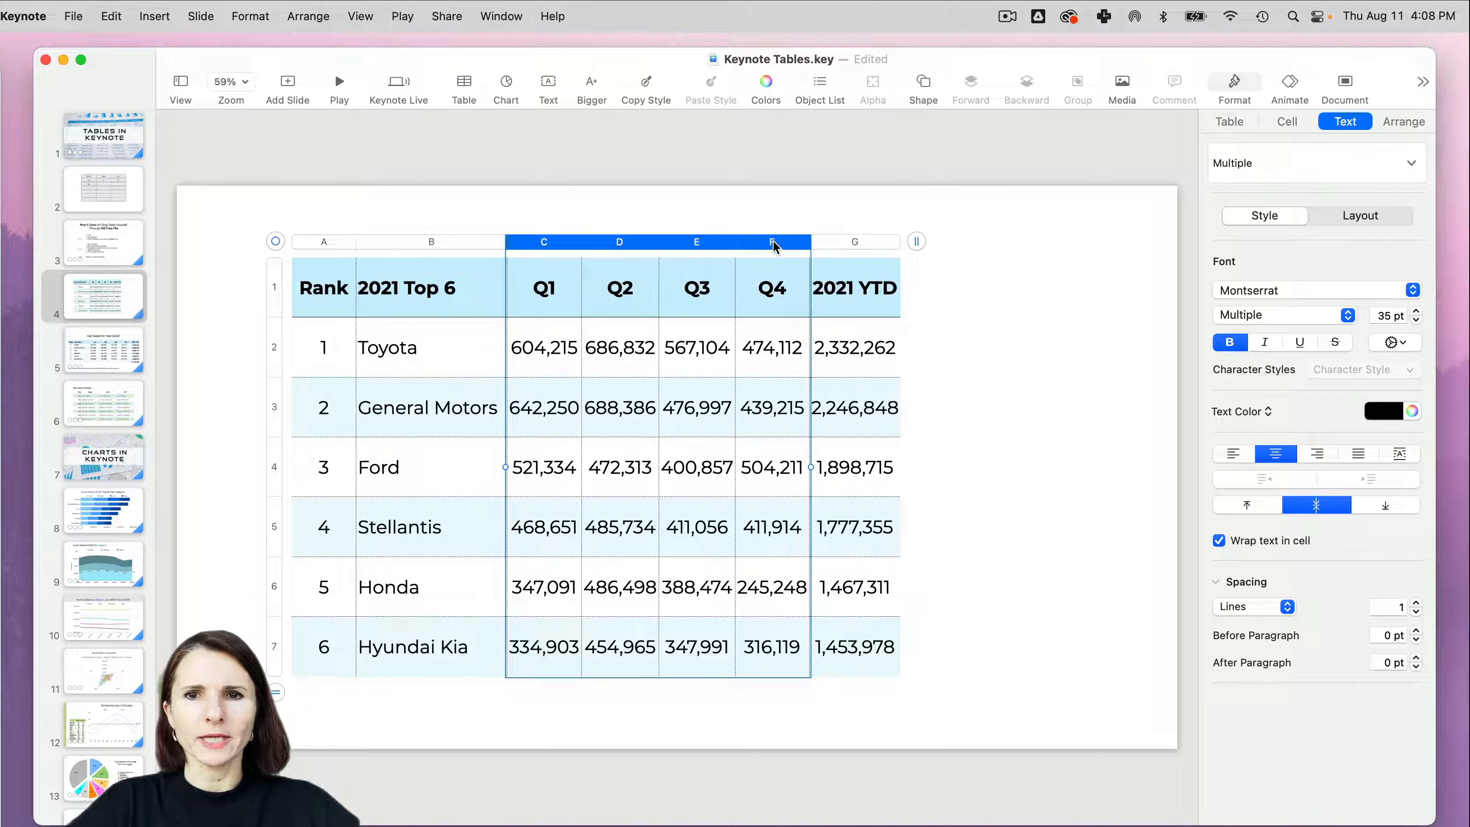
- Widen the Q1 through 2021 YTD columns together so the table extends close to the slide's right margin
left_click(566, 241)
left_click(862, 246, "shift")
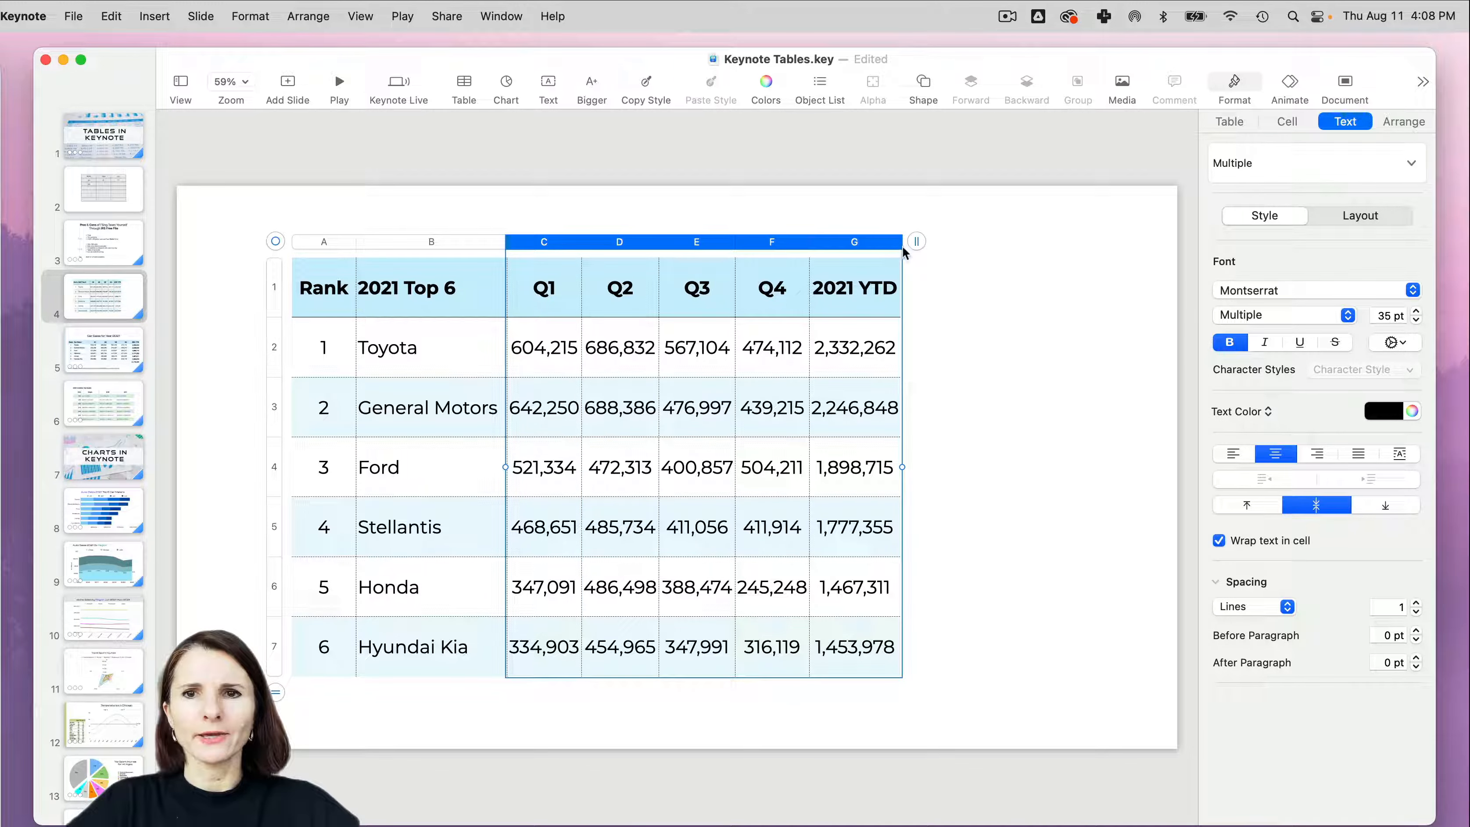
left_click_drag(899, 239, 1091, 261)
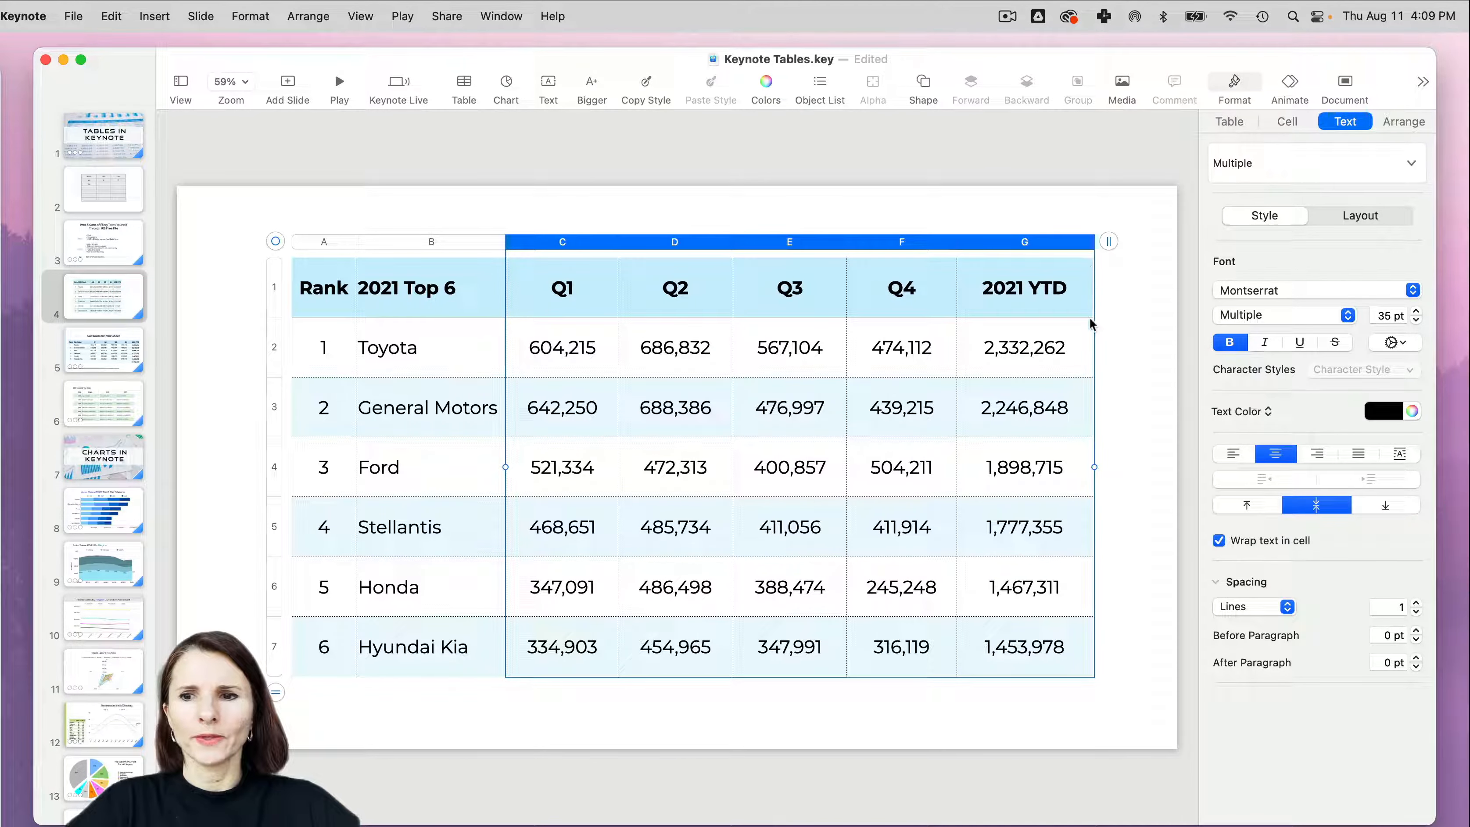
- Check the width values of the Q1, Q2, Q3, Q4 and 2021 YTD columns one after another
left_click(568, 248)
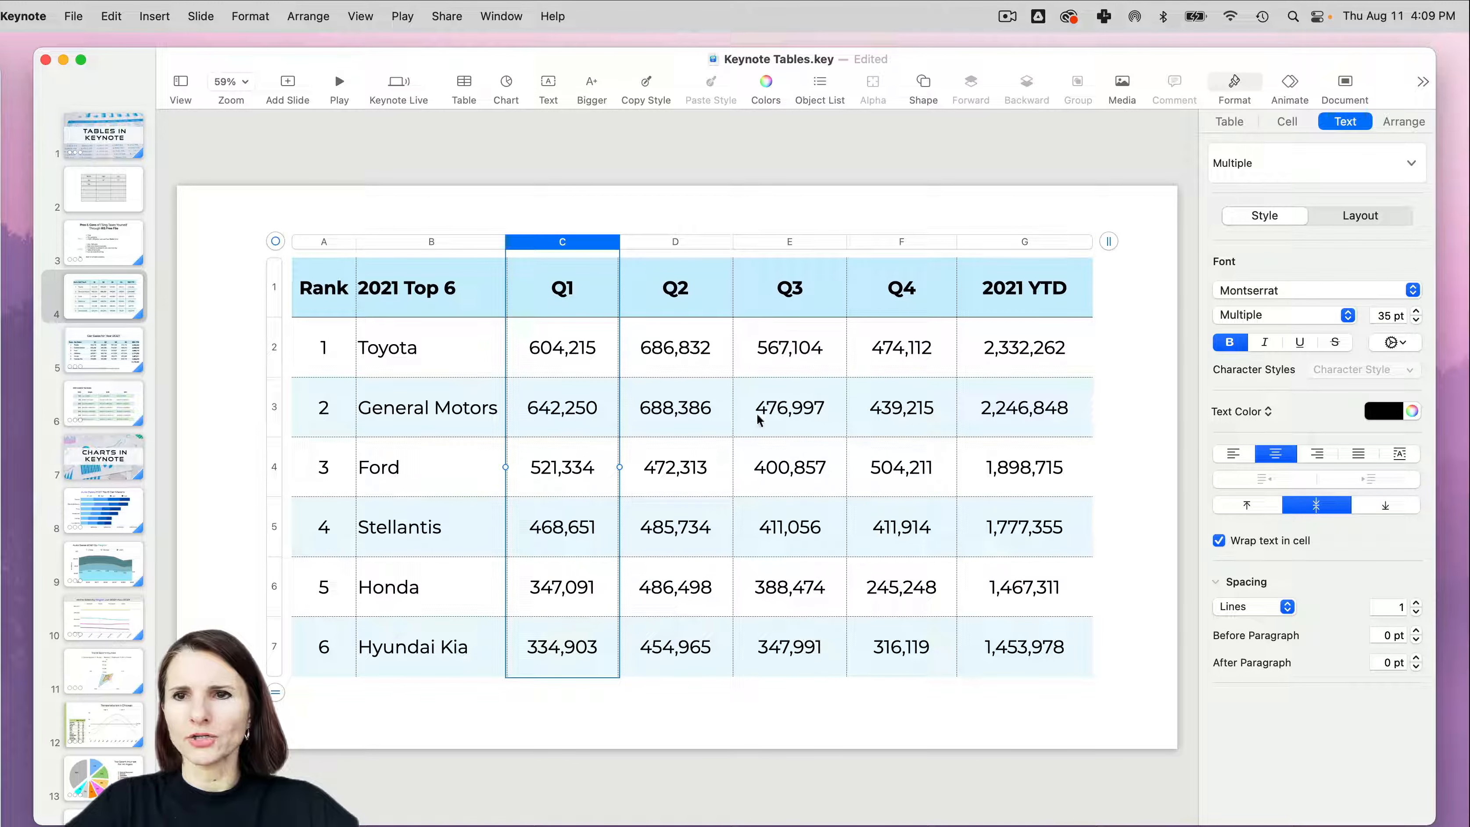
left_click(1297, 122)
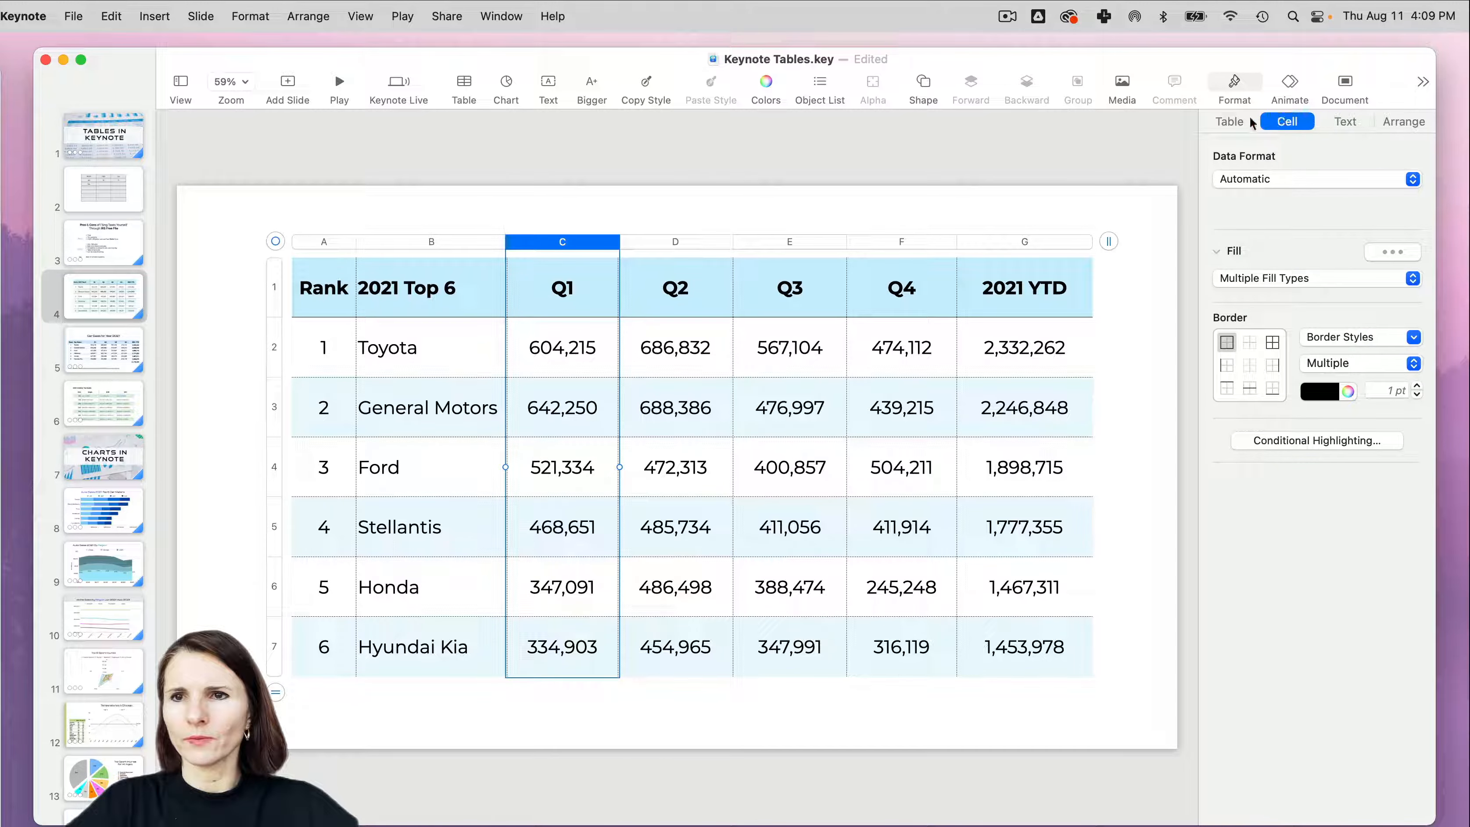
left_click(1235, 125)
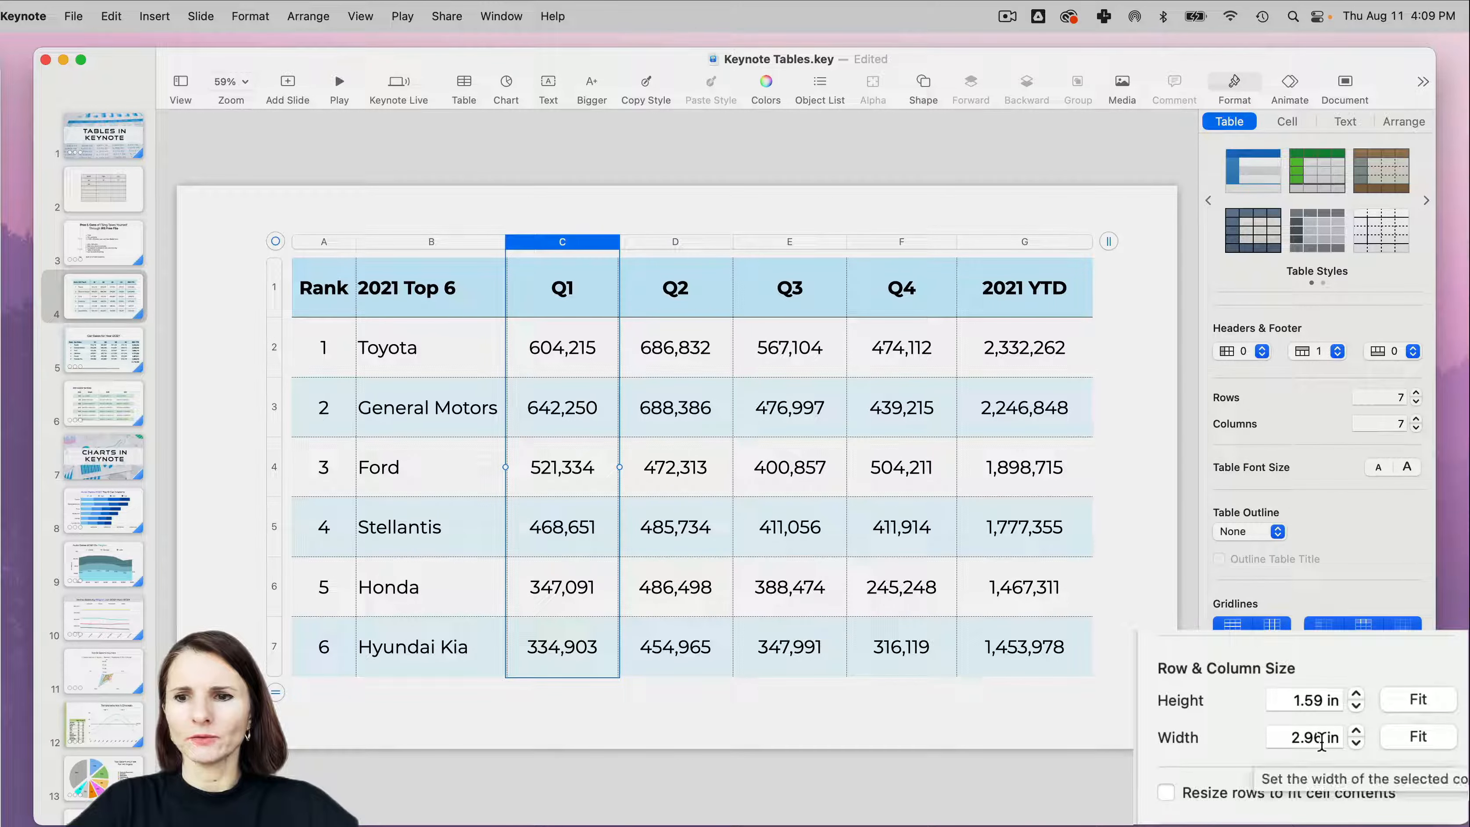
left_click(700, 243)
left_click(782, 243)
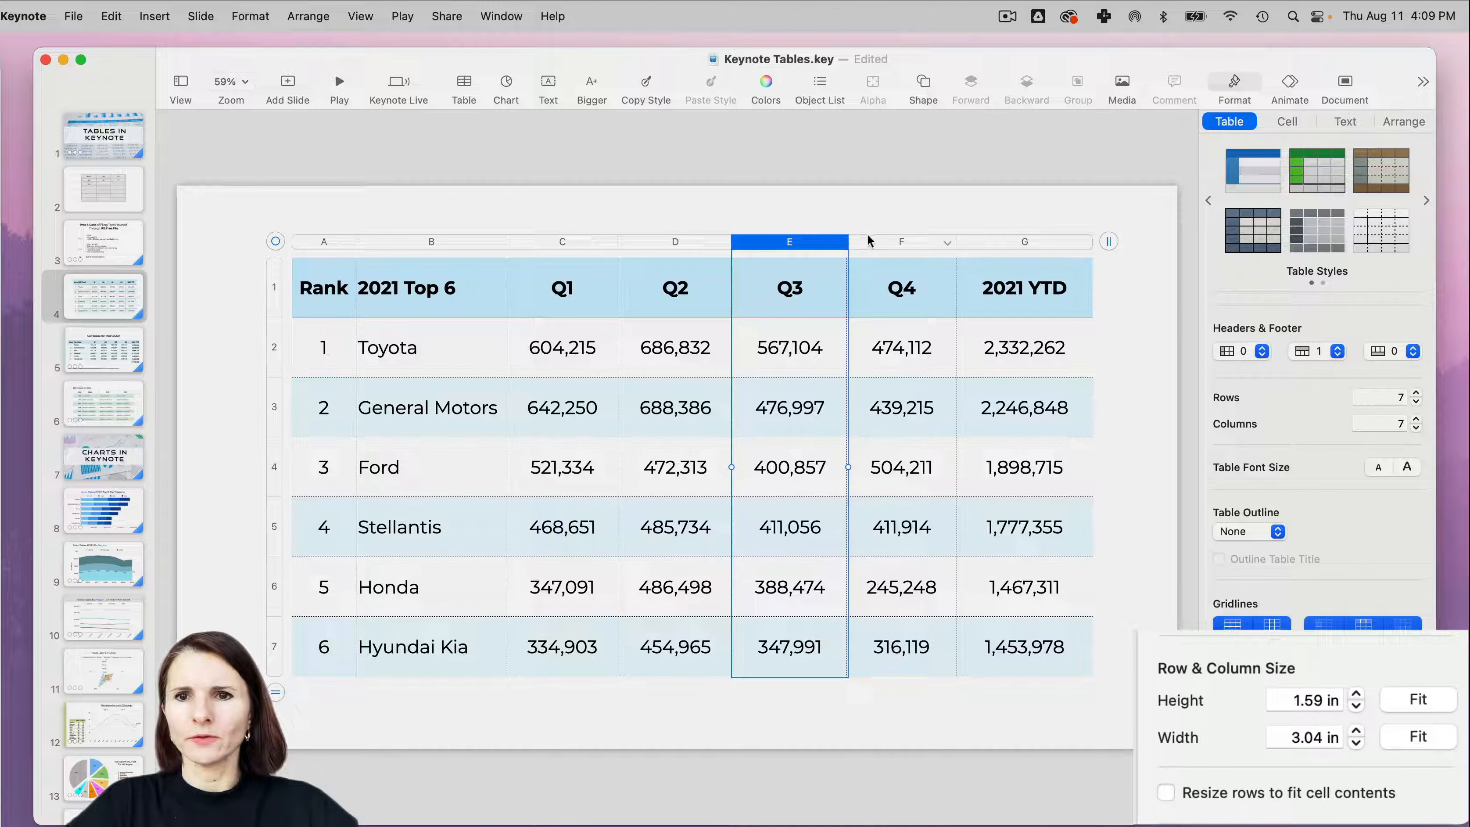
left_click(885, 243)
left_click(1000, 242)
- Set the width of the Q1 through Q4 columns together to 3 in
left_click(916, 243)
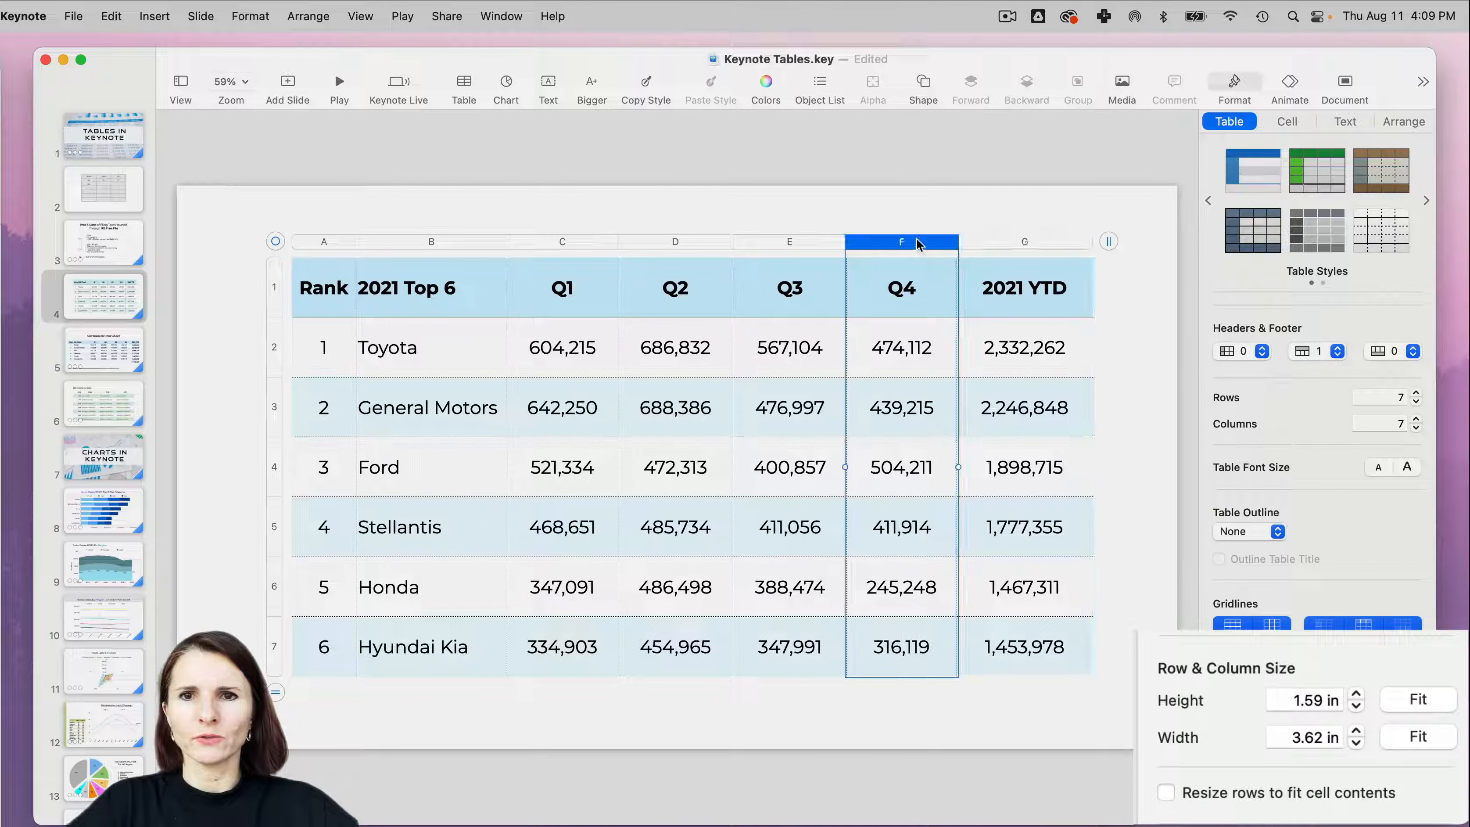
left_click(552, 242, "shift")
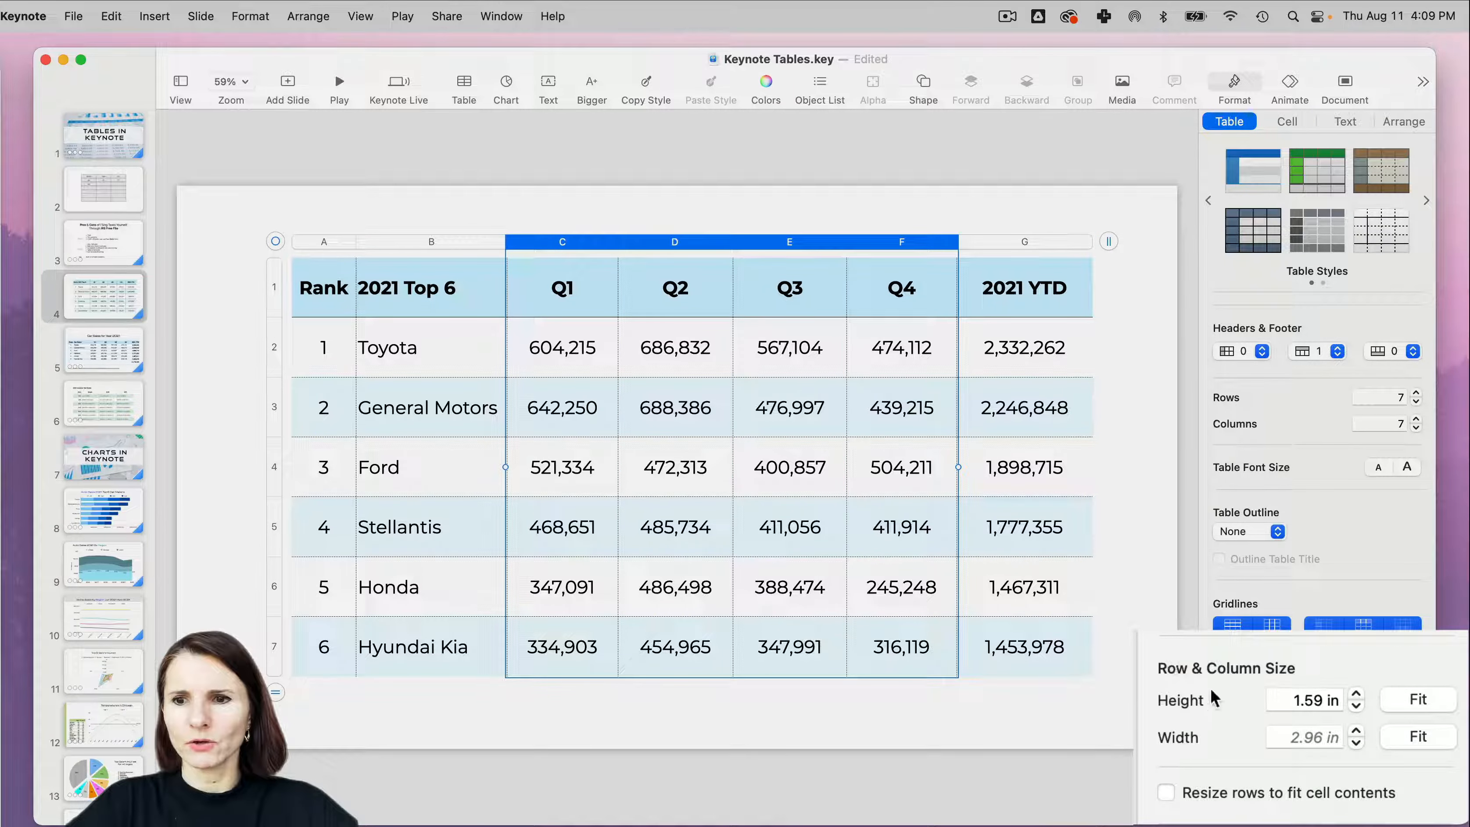
left_click(1283, 737)
left_click_drag(1283, 737, 1336, 737)
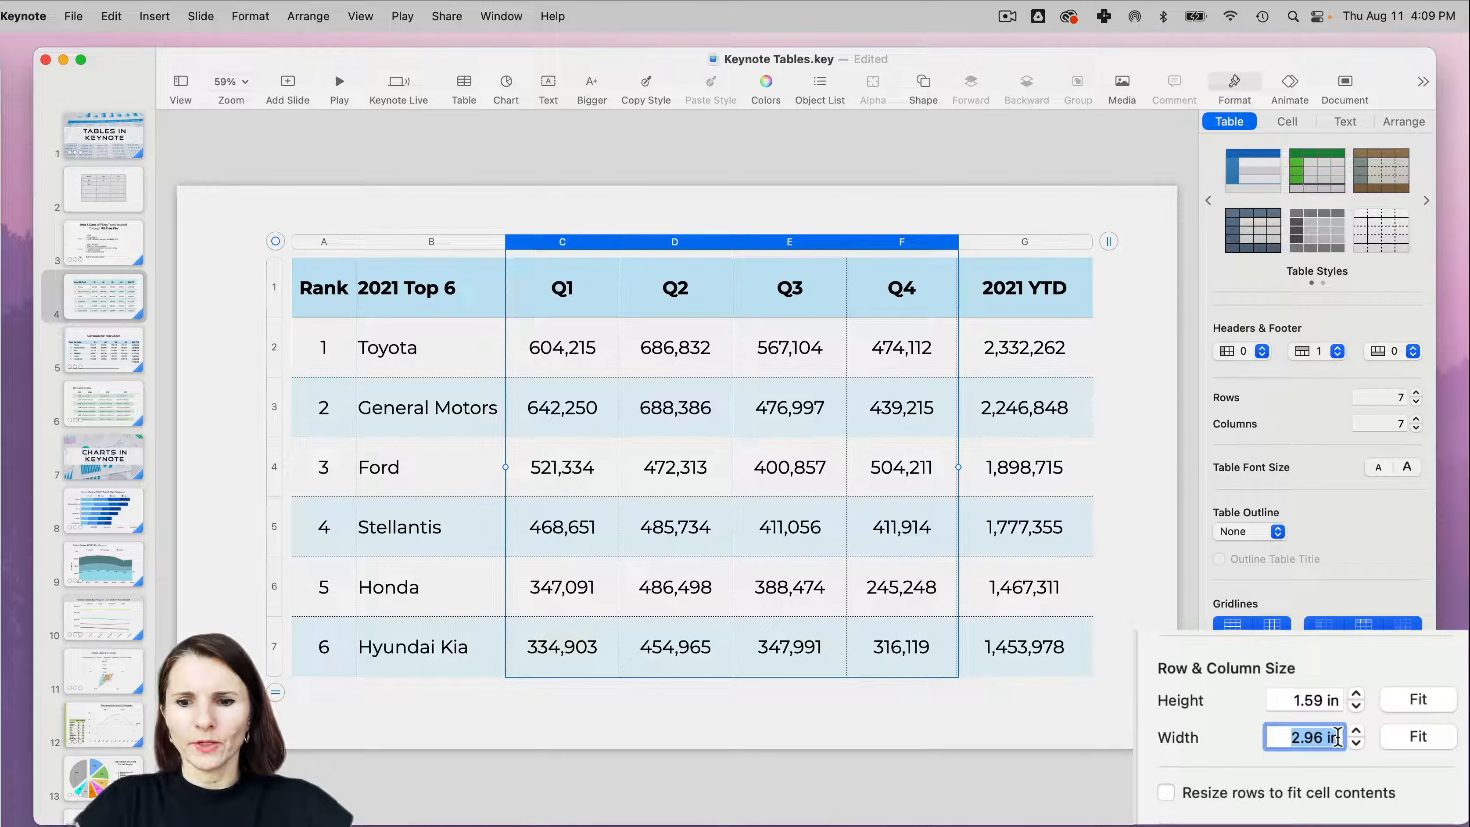
type("3")
key("Return")
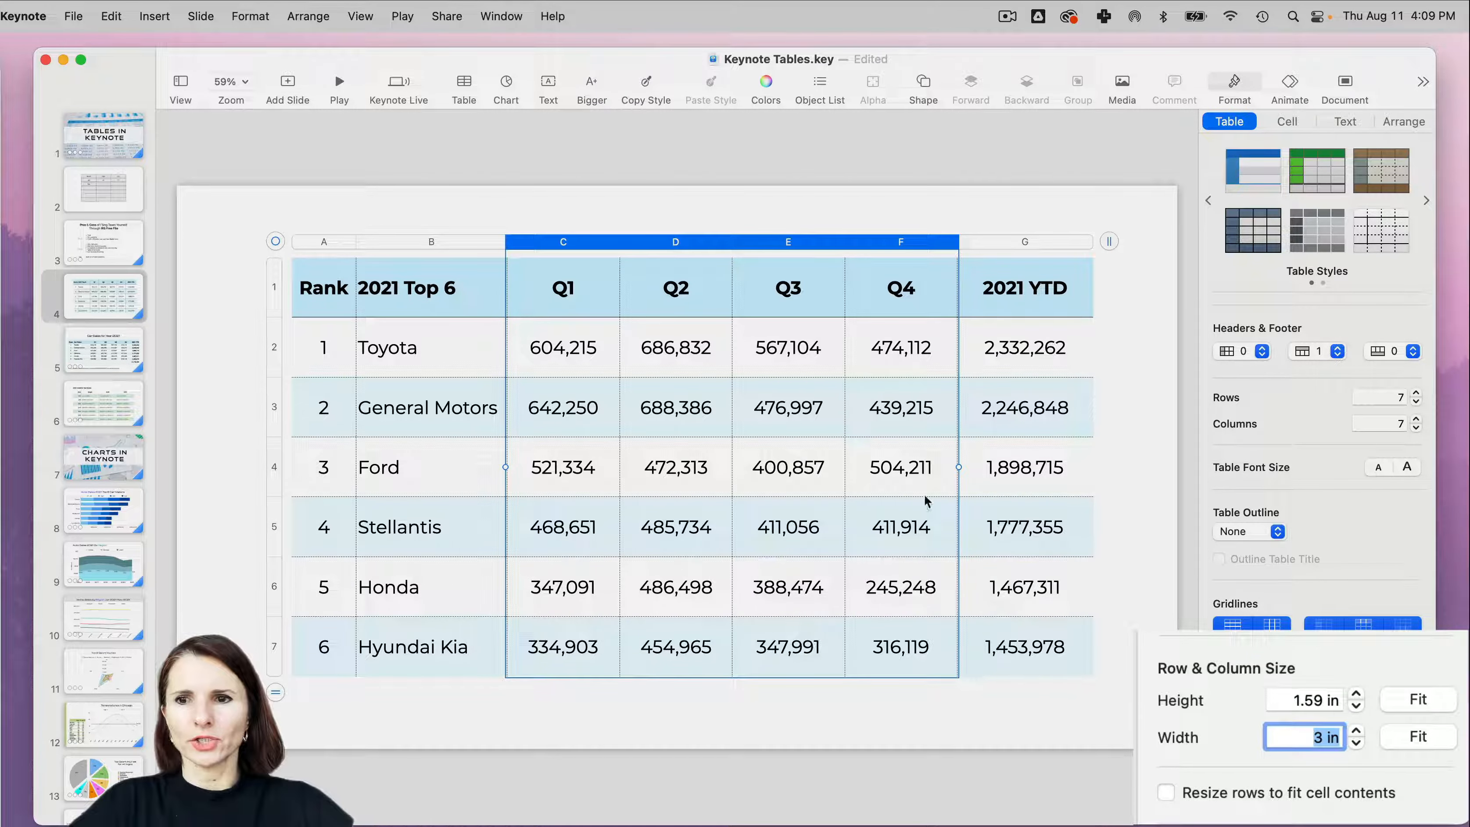
- Widen the 2021 YTD column to about 3.93 in
left_click(1013, 242)
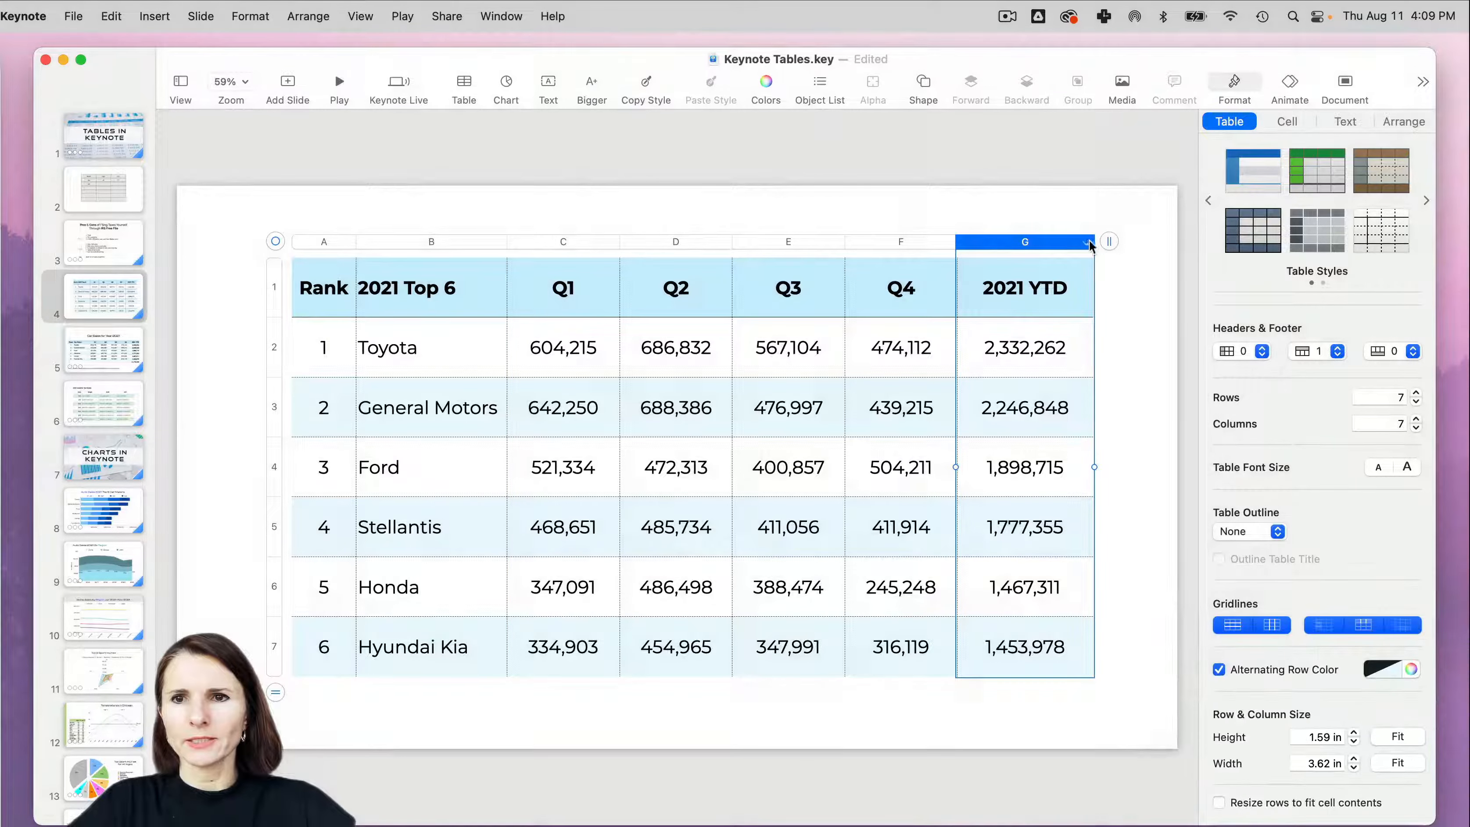
left_click_drag(1091, 239, 1102, 239)
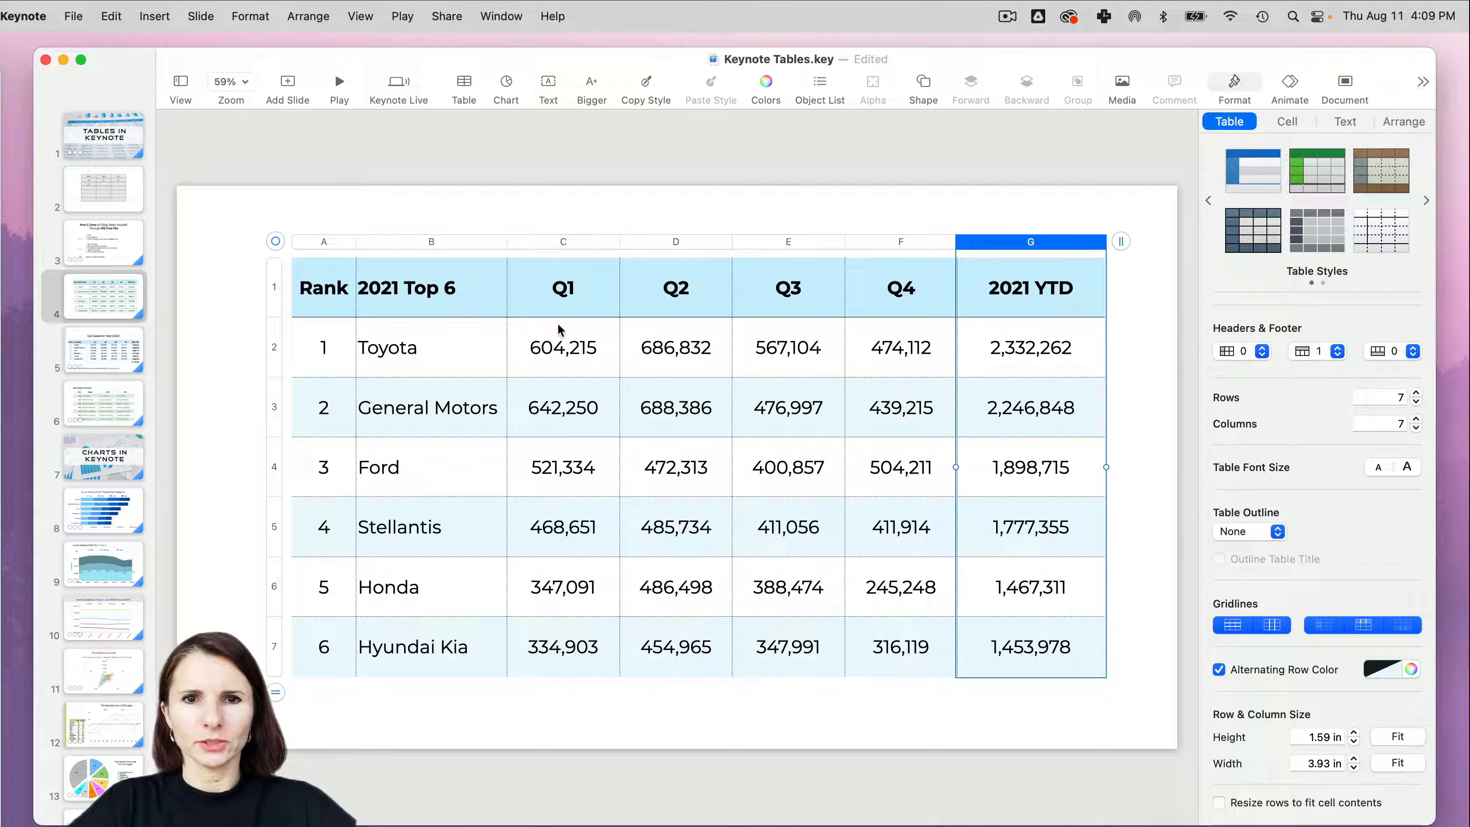
- Select Toyota's Q1 cell, the whole Toyota row and the whole Hyundai Kia row in turn
left_click(561, 350)
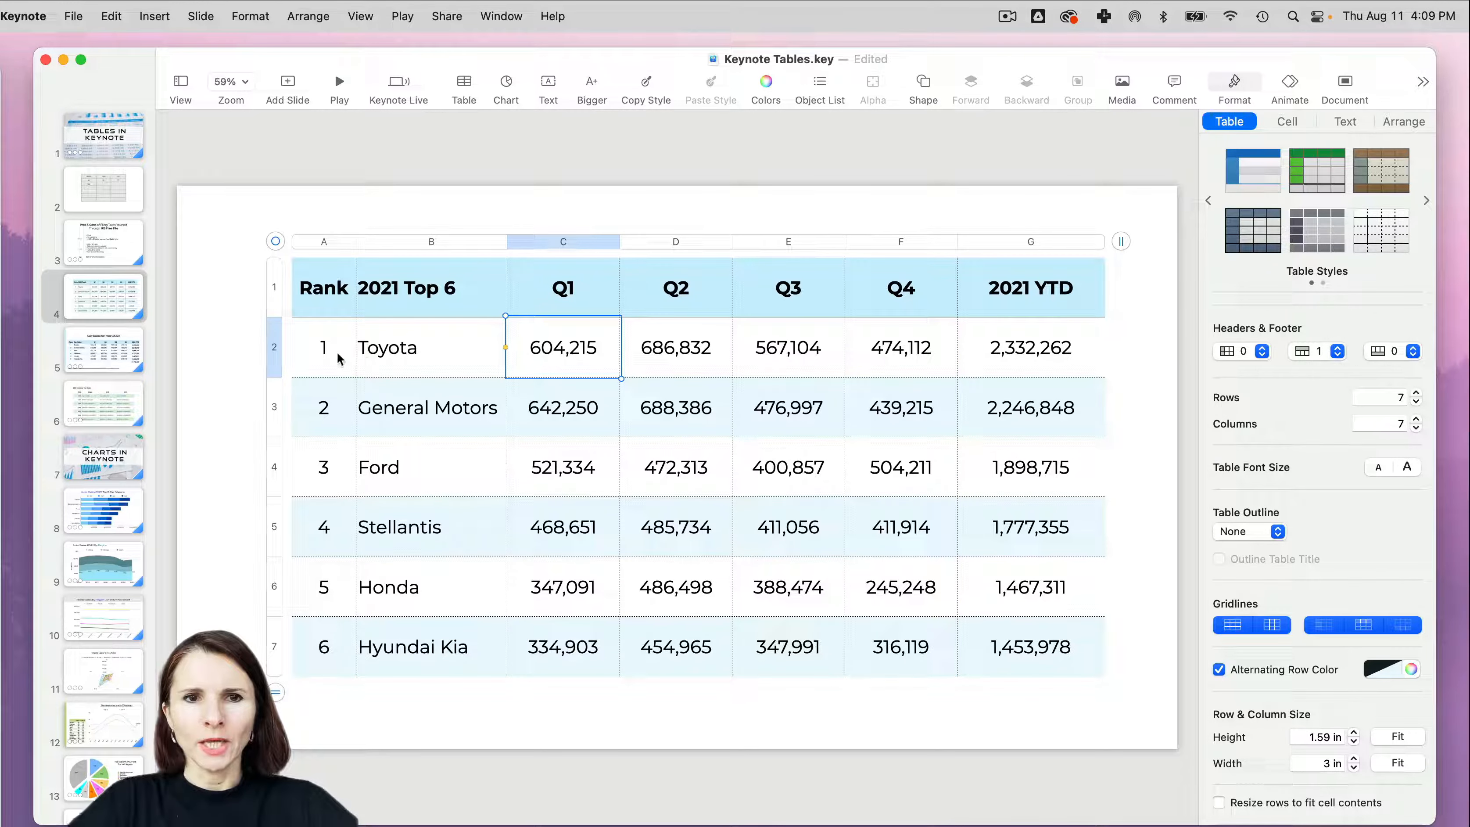
left_click(276, 346)
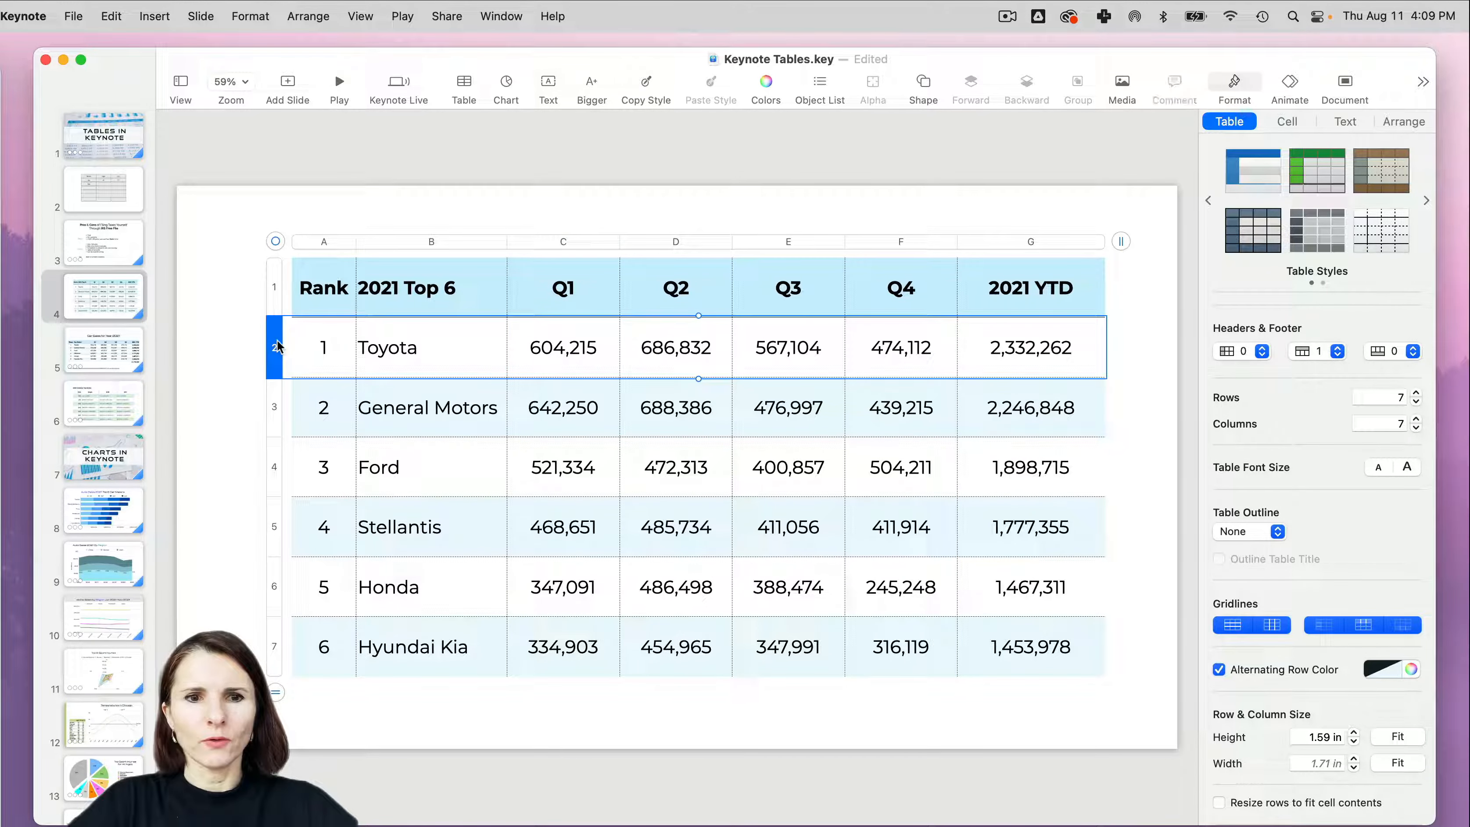
left_click(274, 647)
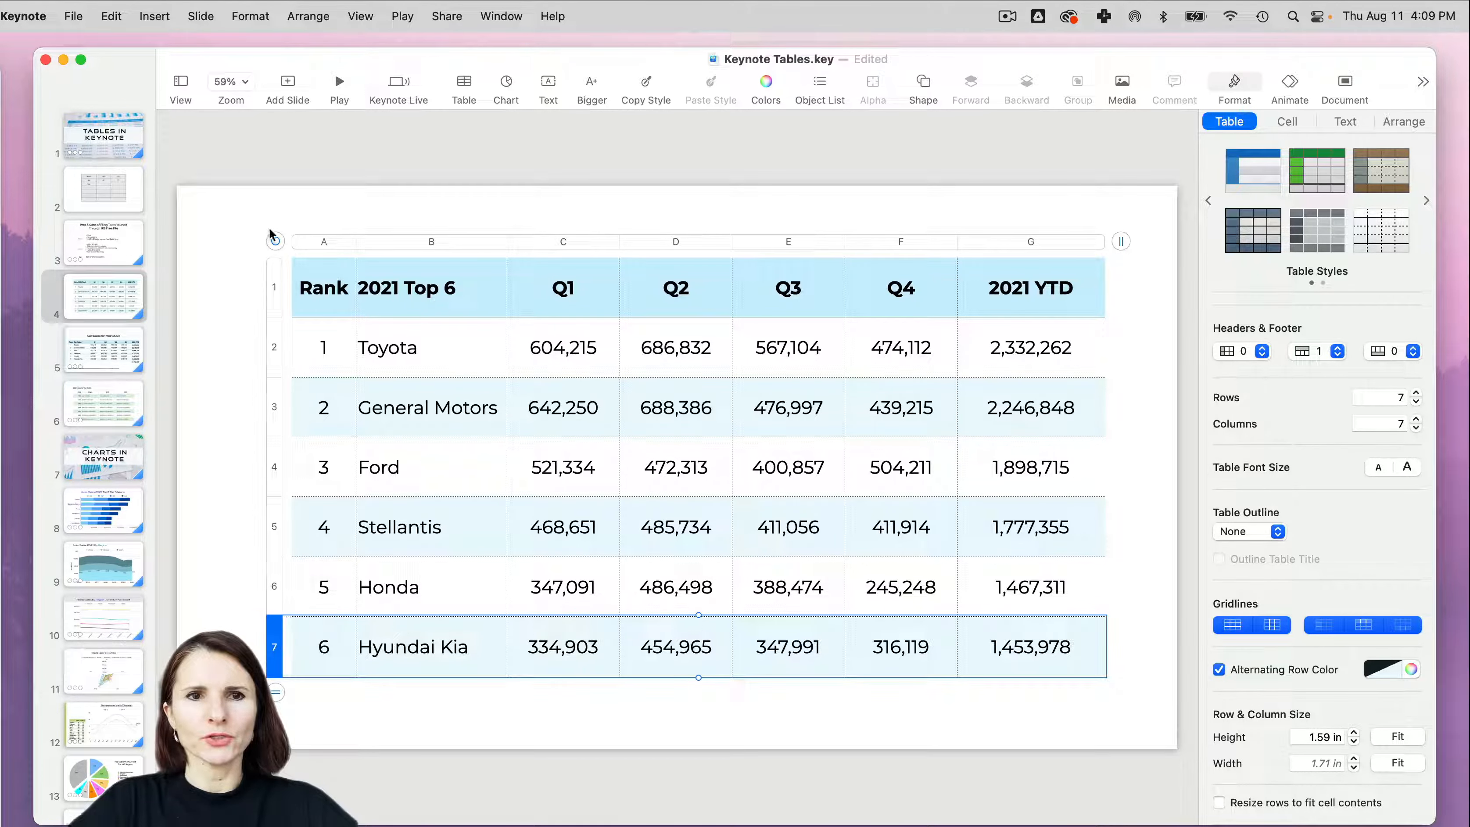
- Turn on the table's title and caption, and shift and shorten the table to a row height of about 1.36 in
left_click(276, 241)
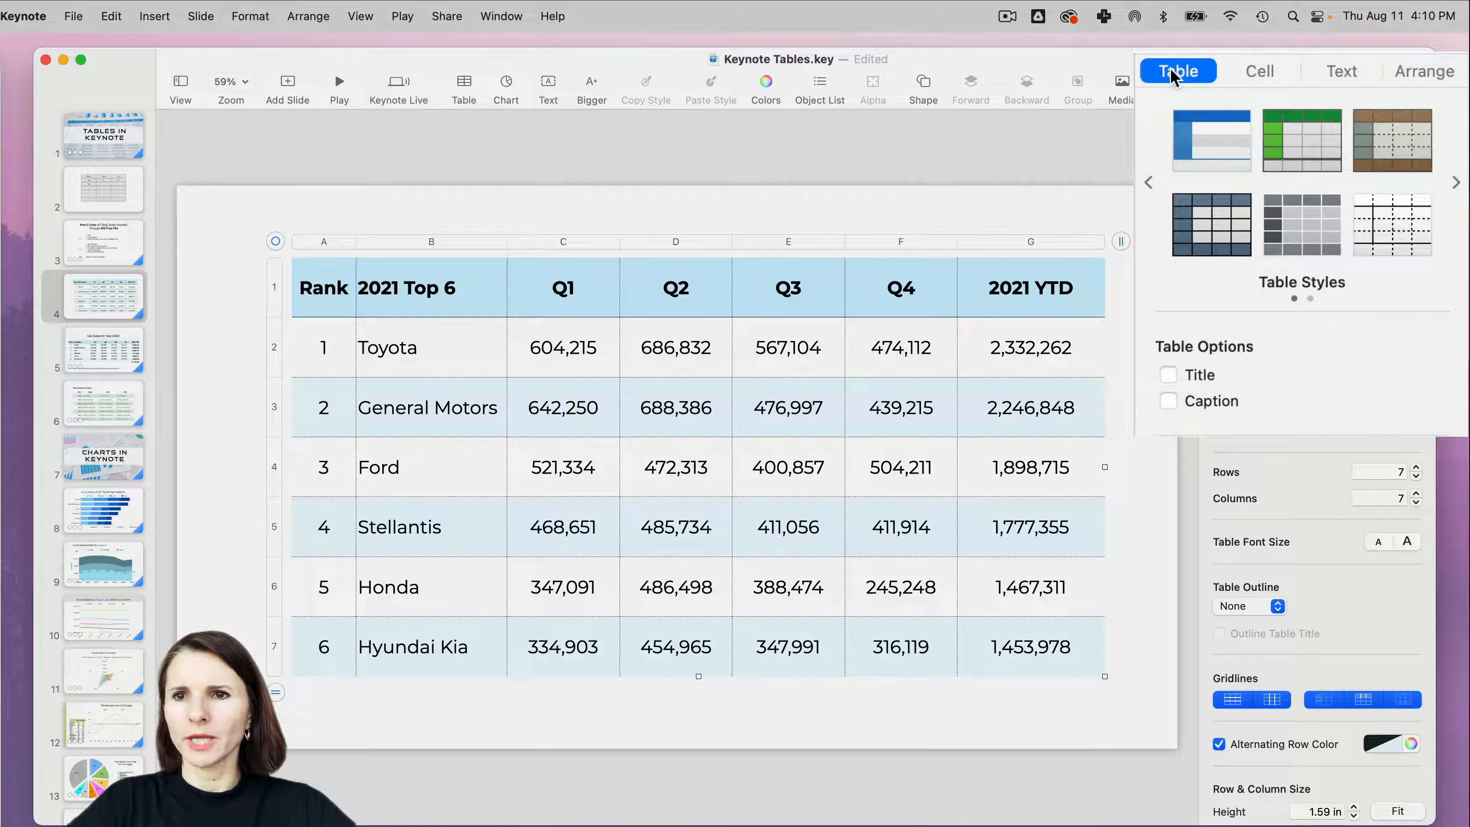
left_click(1197, 377)
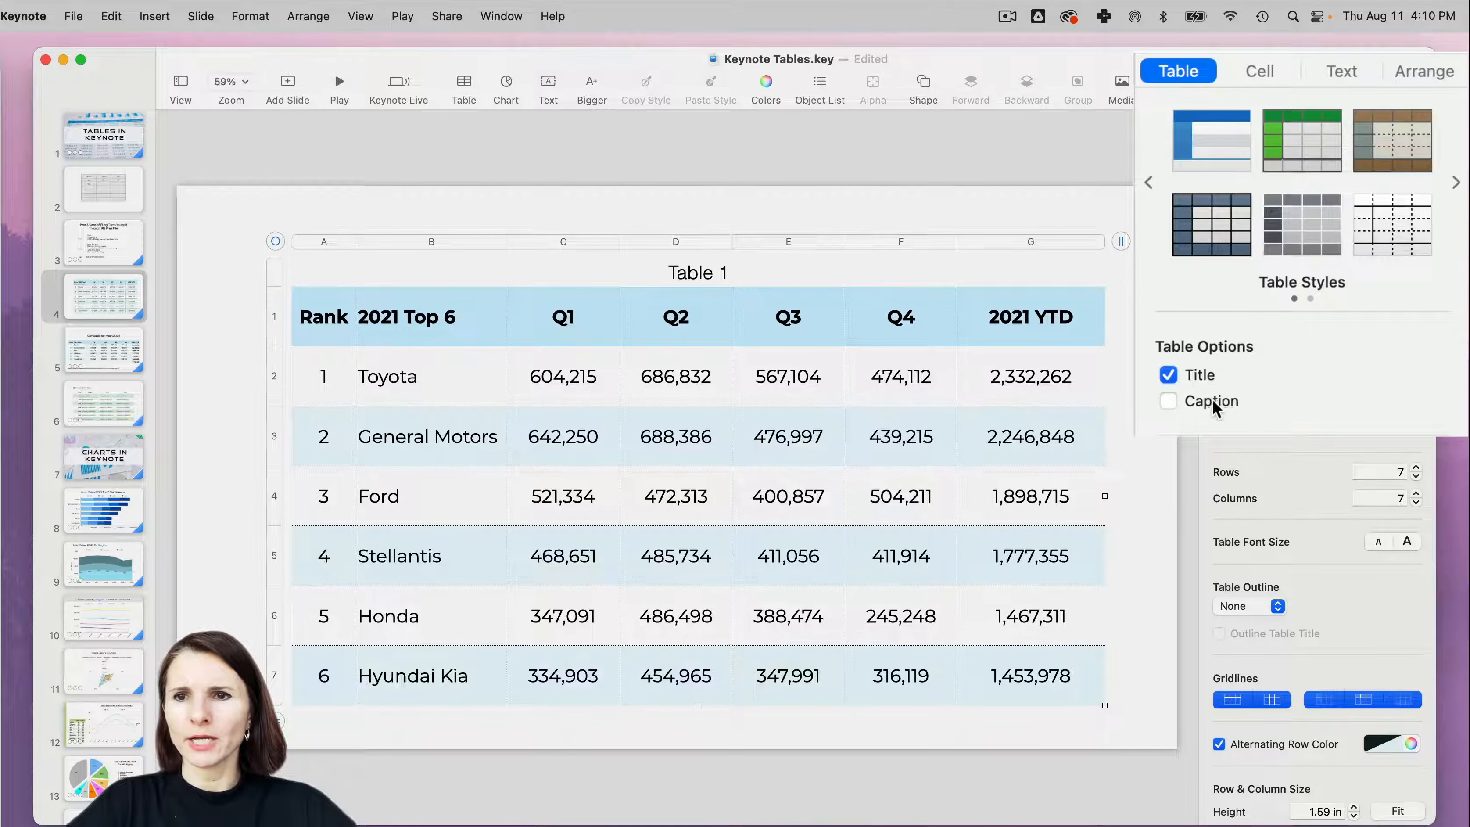
left_click(1215, 405)
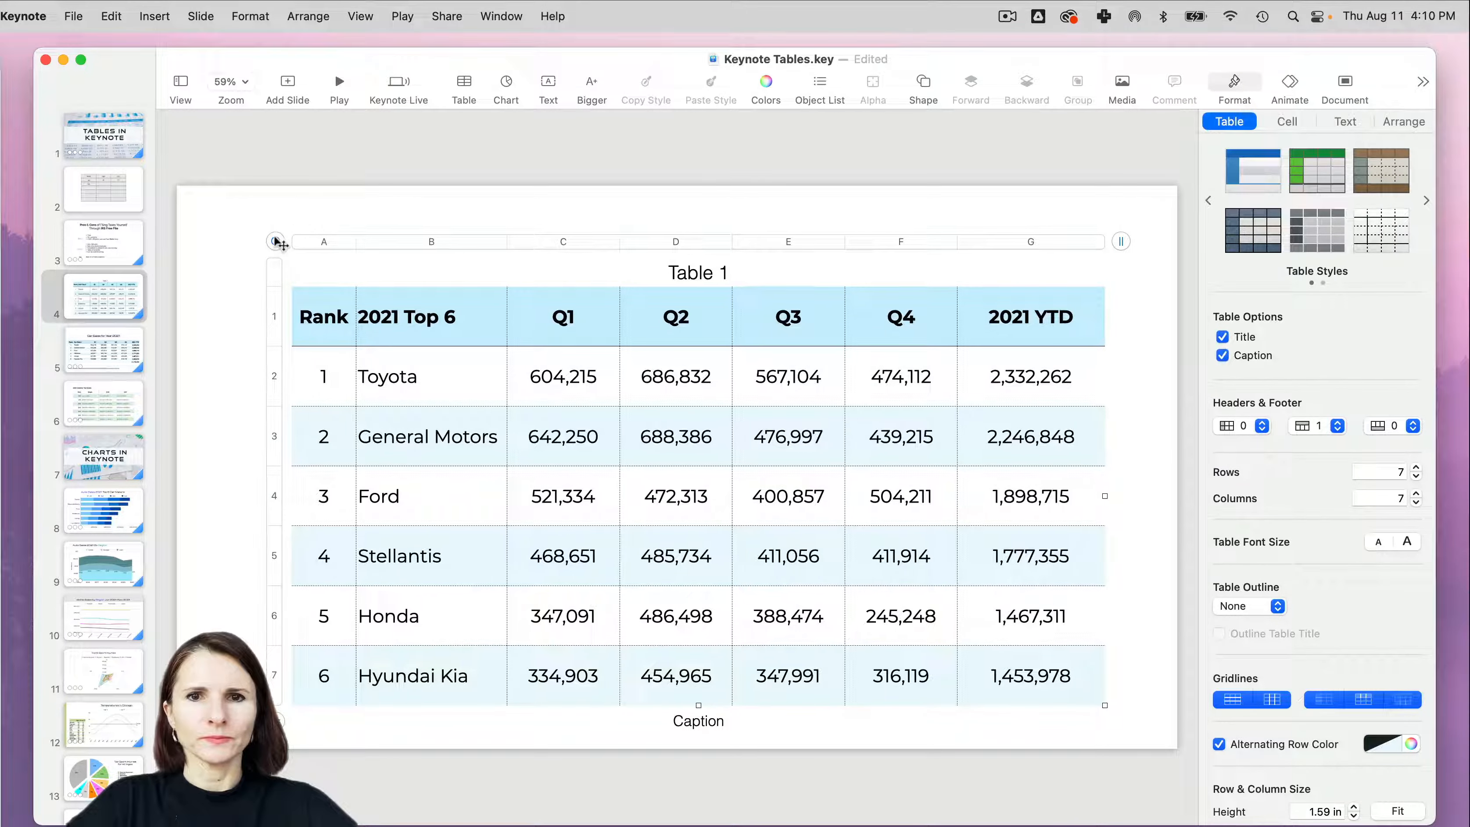
left_click_drag(276, 238, 266, 226)
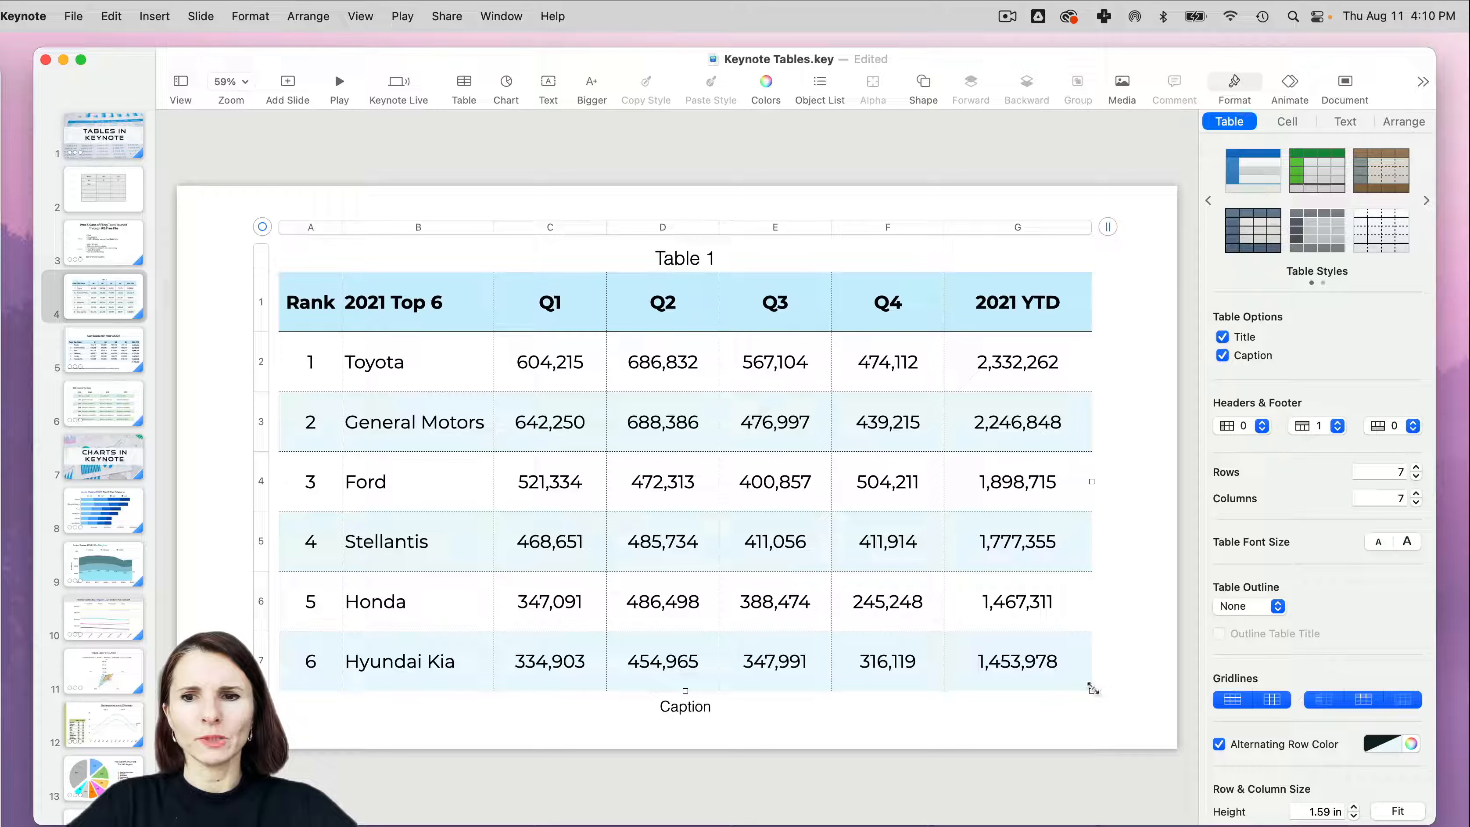
left_click_drag(1092, 689, 1102, 627)
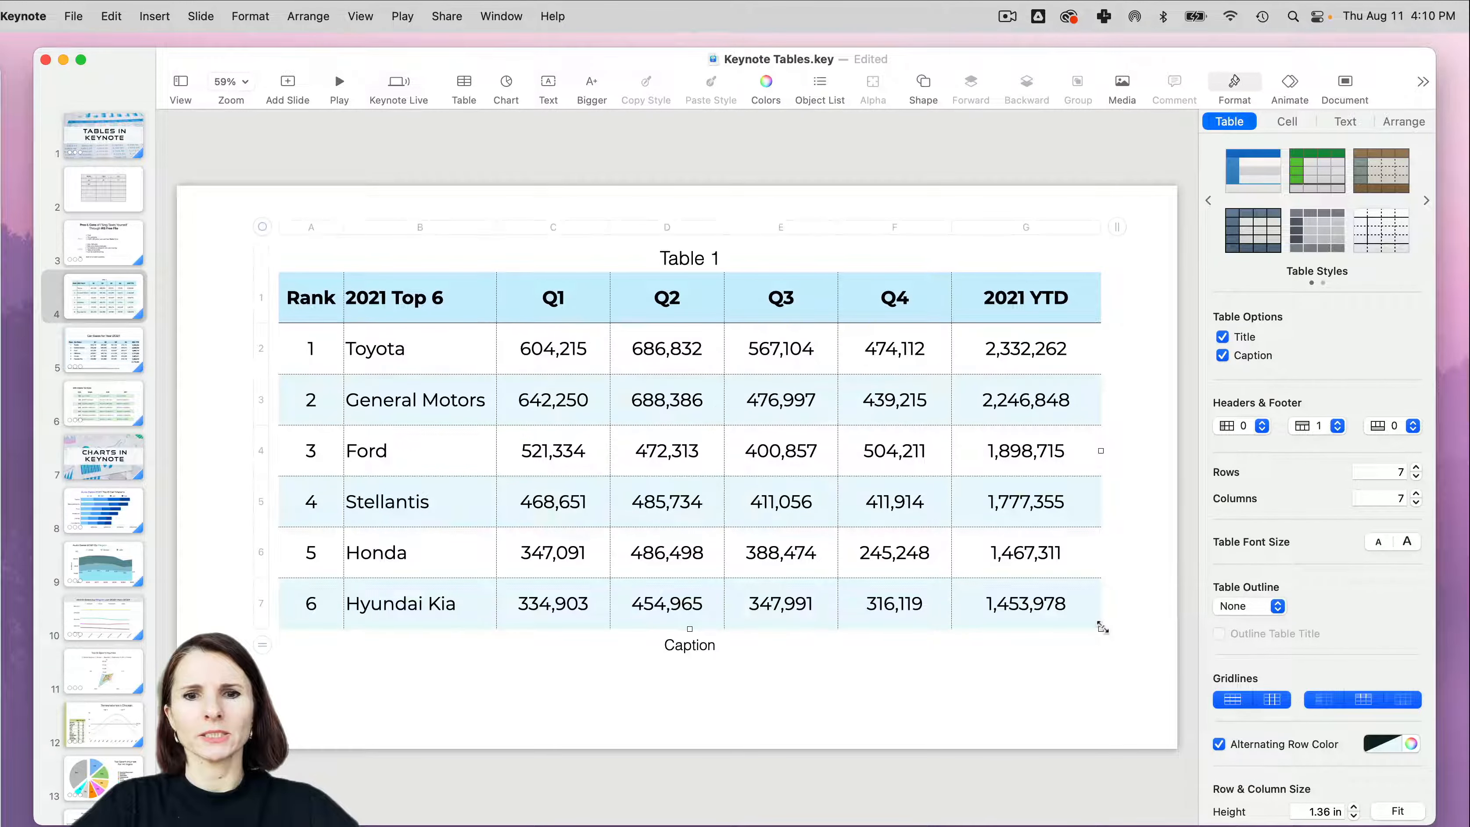
- Replace the caption text below the table with "Source: " and left-align it
left_click(691, 644)
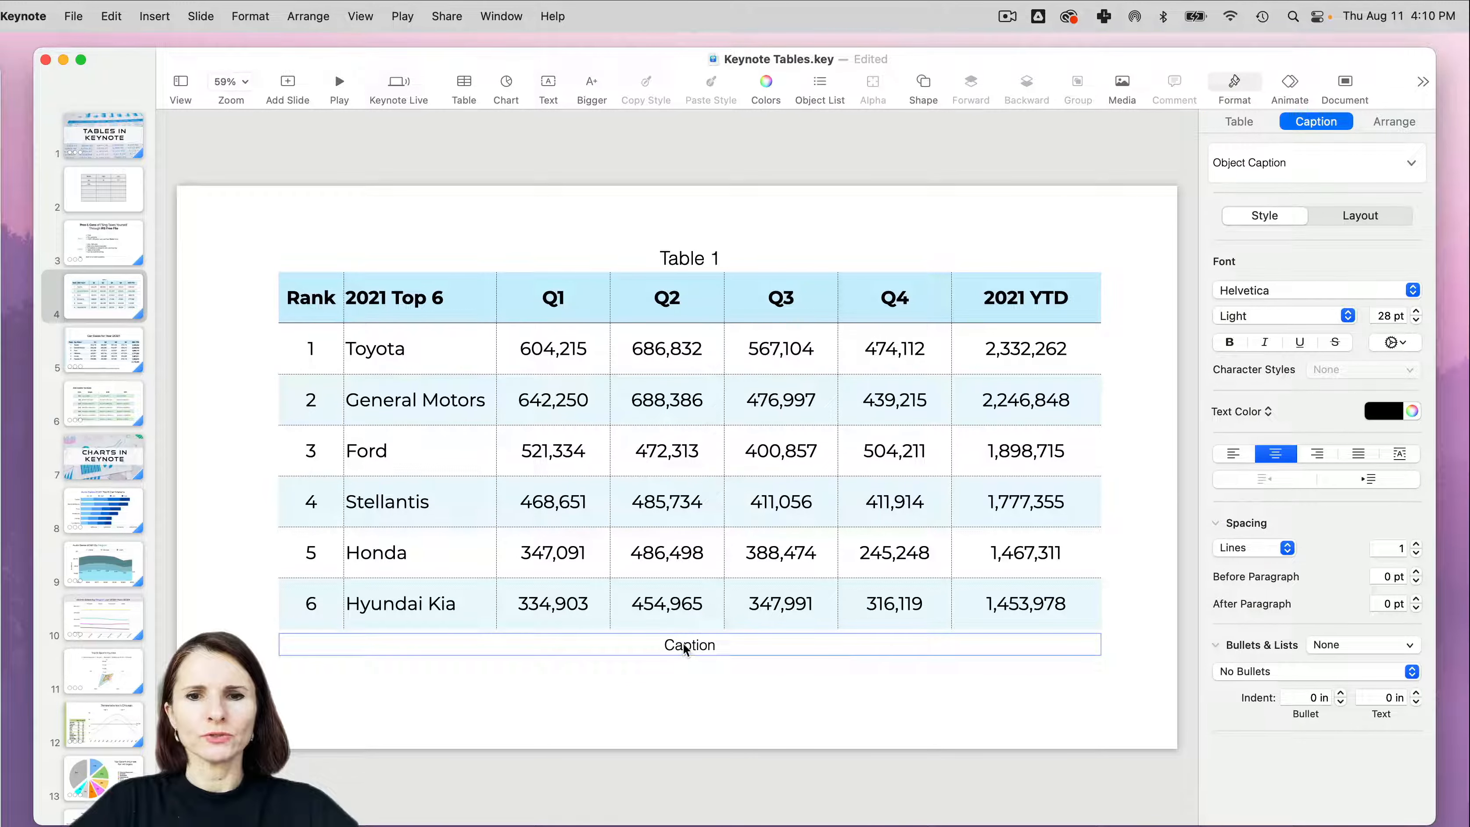
left_click(684, 646)
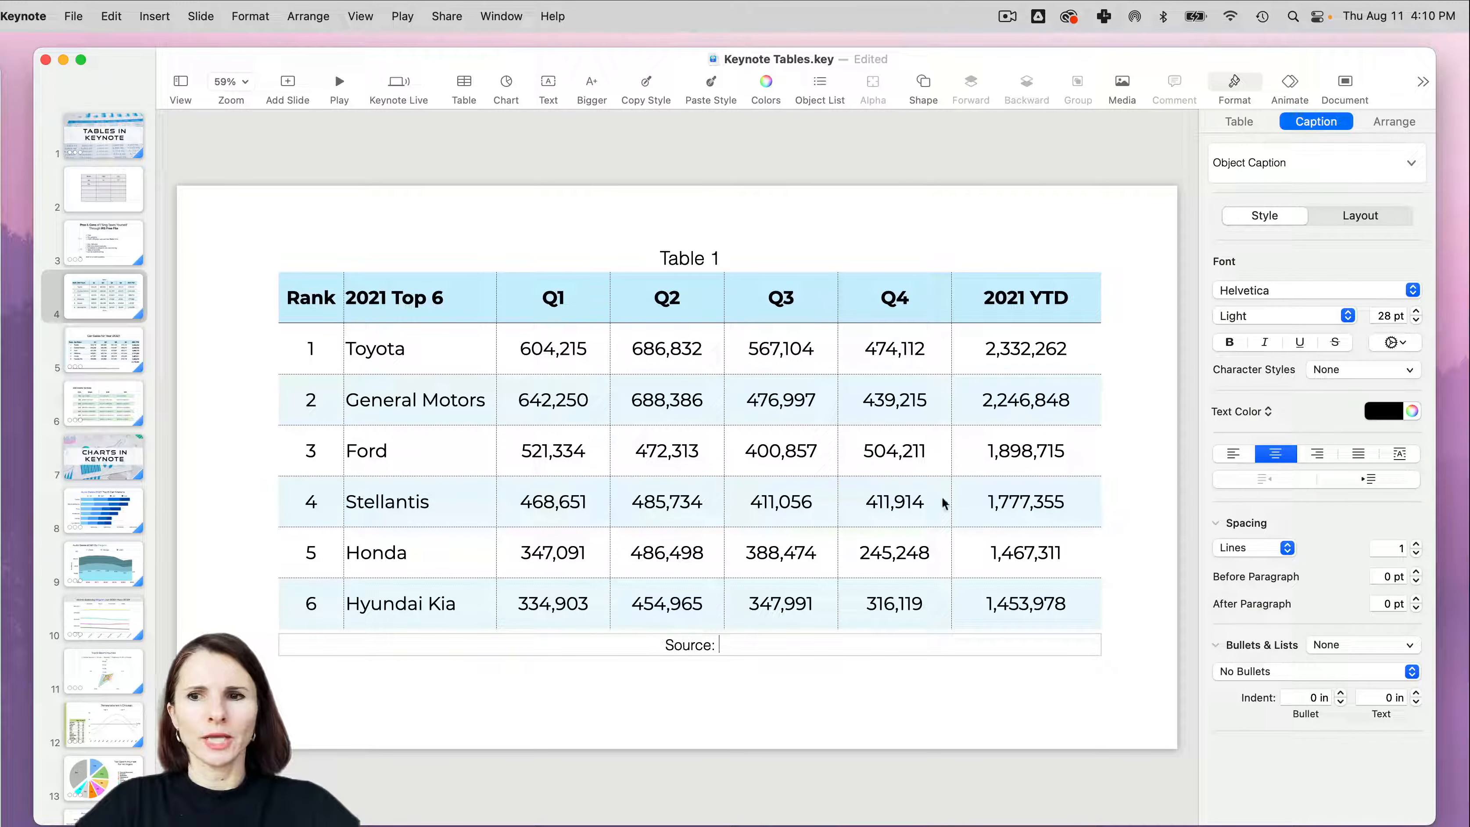
left_click(1241, 455)
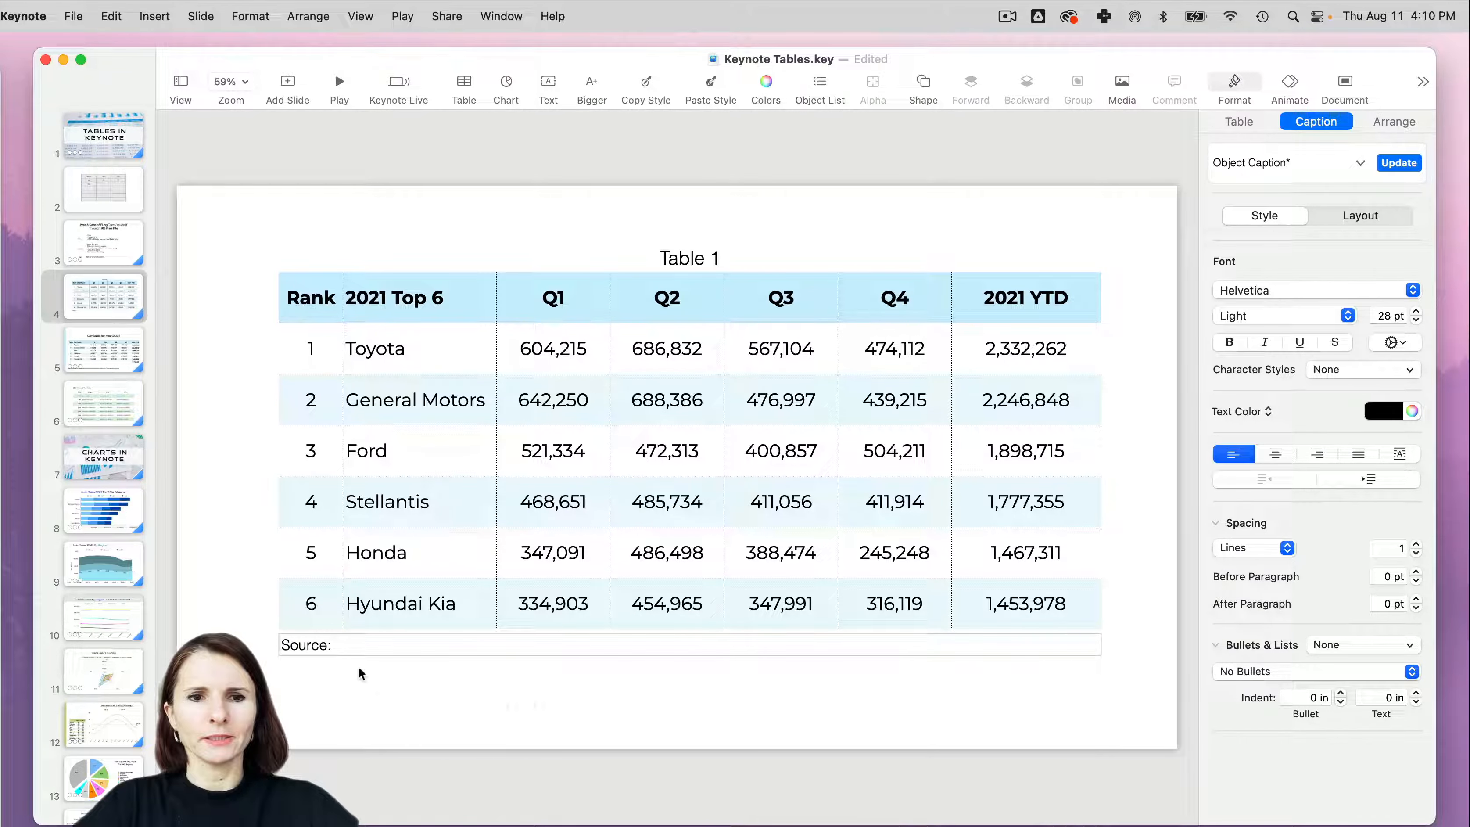
- Switch to the Google Sheets file in Chrome and copy the source report's URL from cell A32, leaving out the "Source:" label
left_click(12, 116)
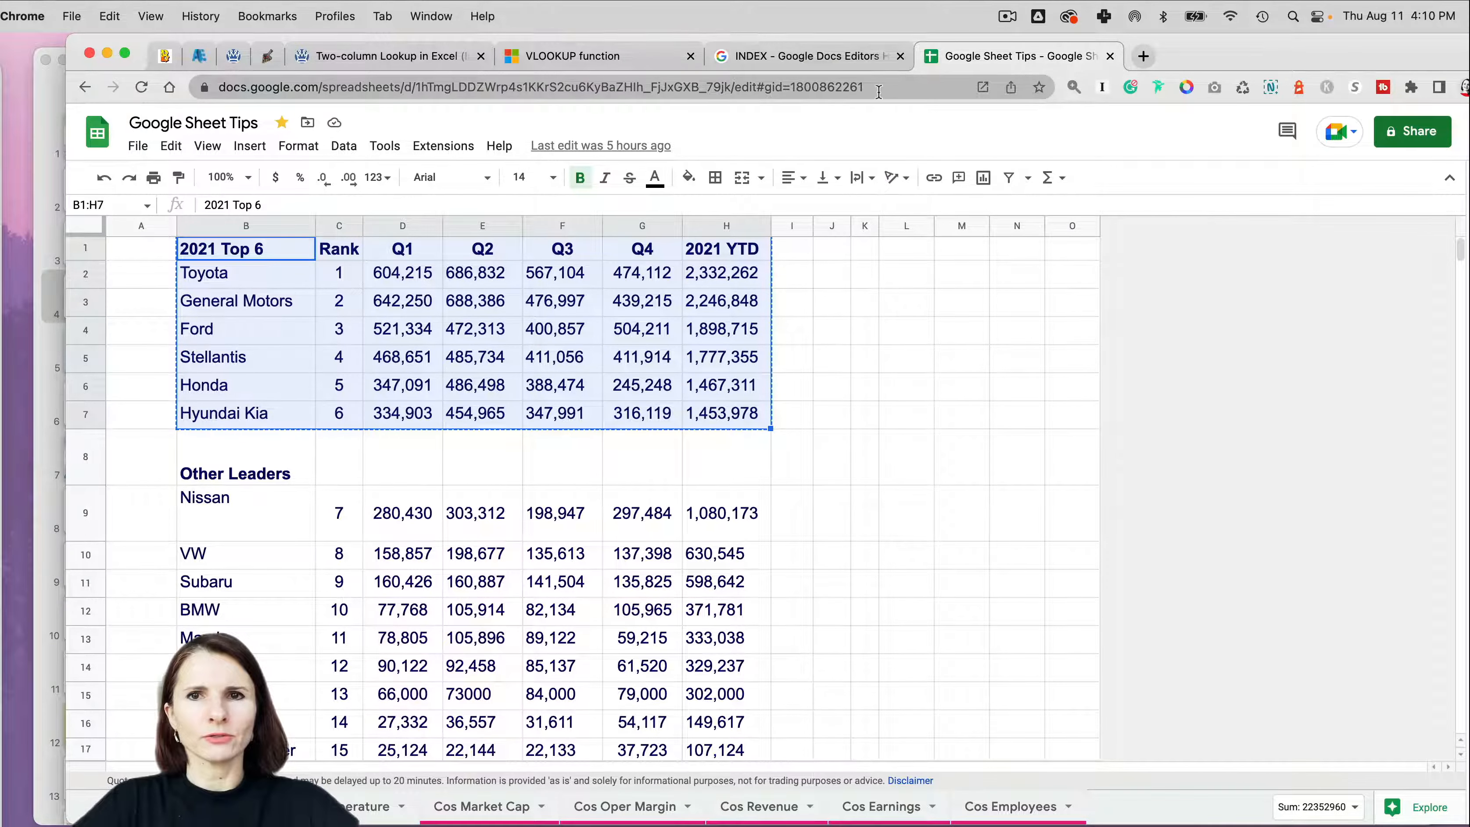
left_click(893, 93)
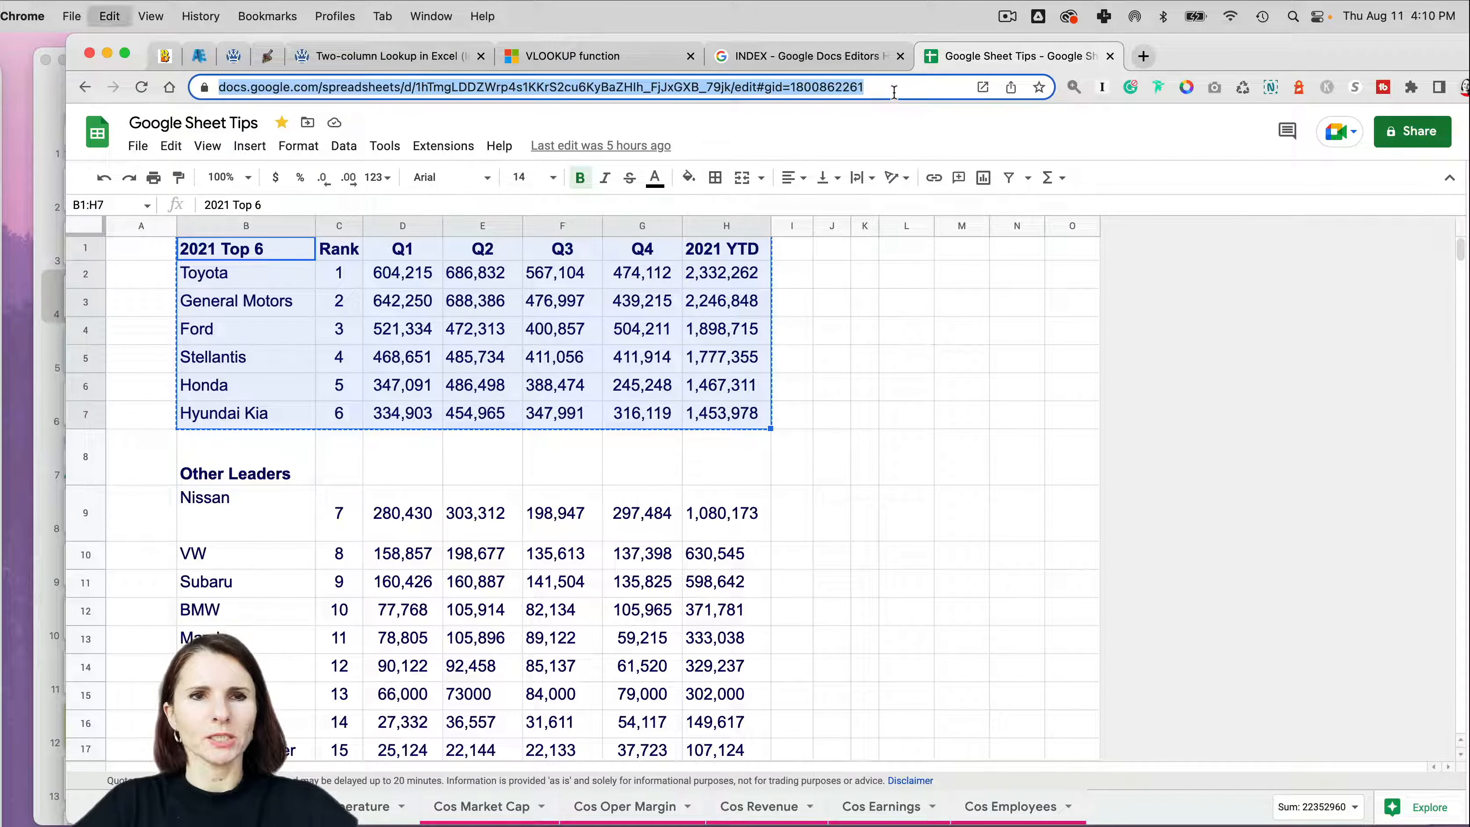
scroll(249, 327, "down", 15)
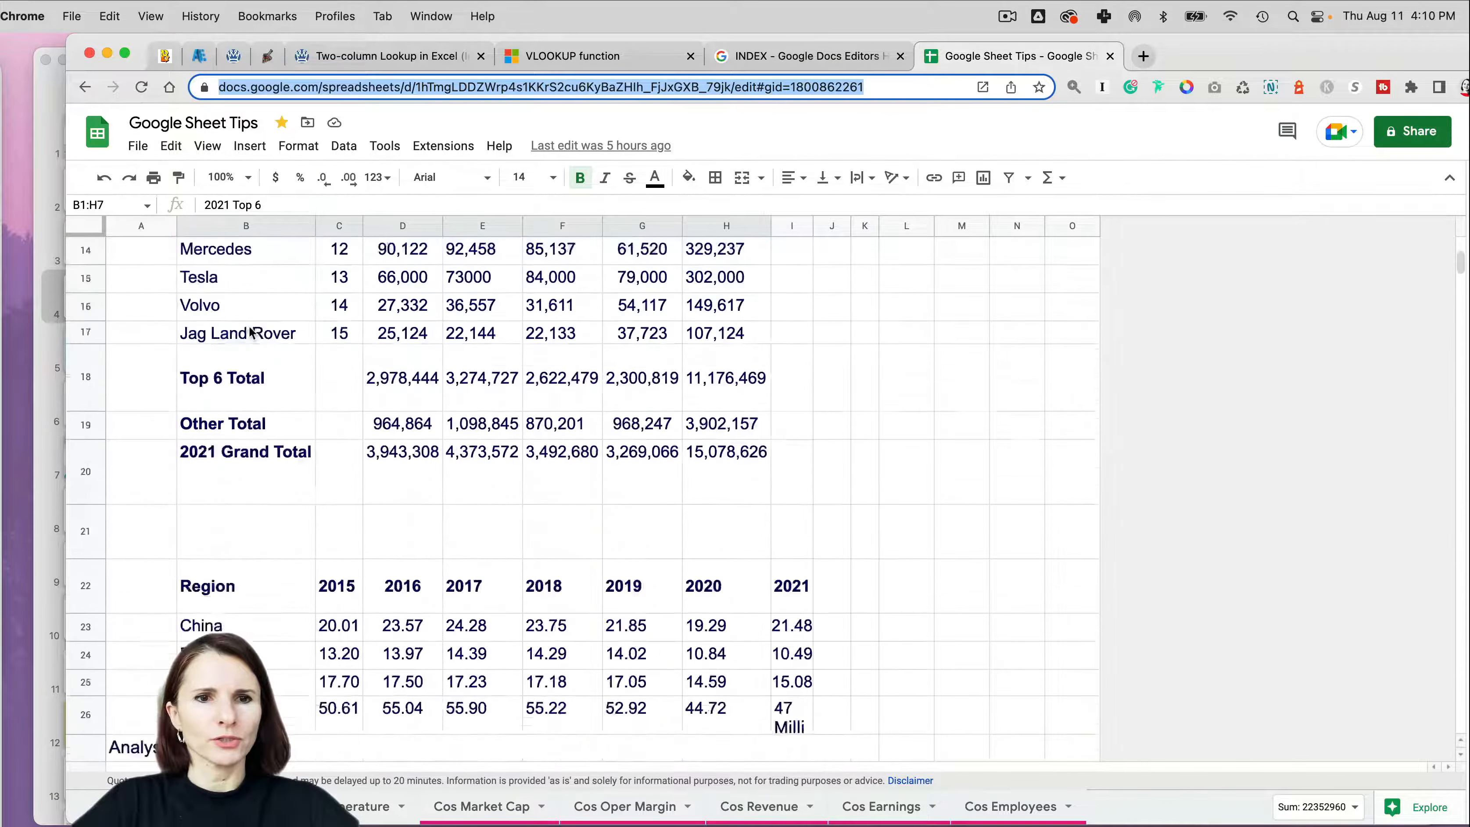
left_click(137, 461)
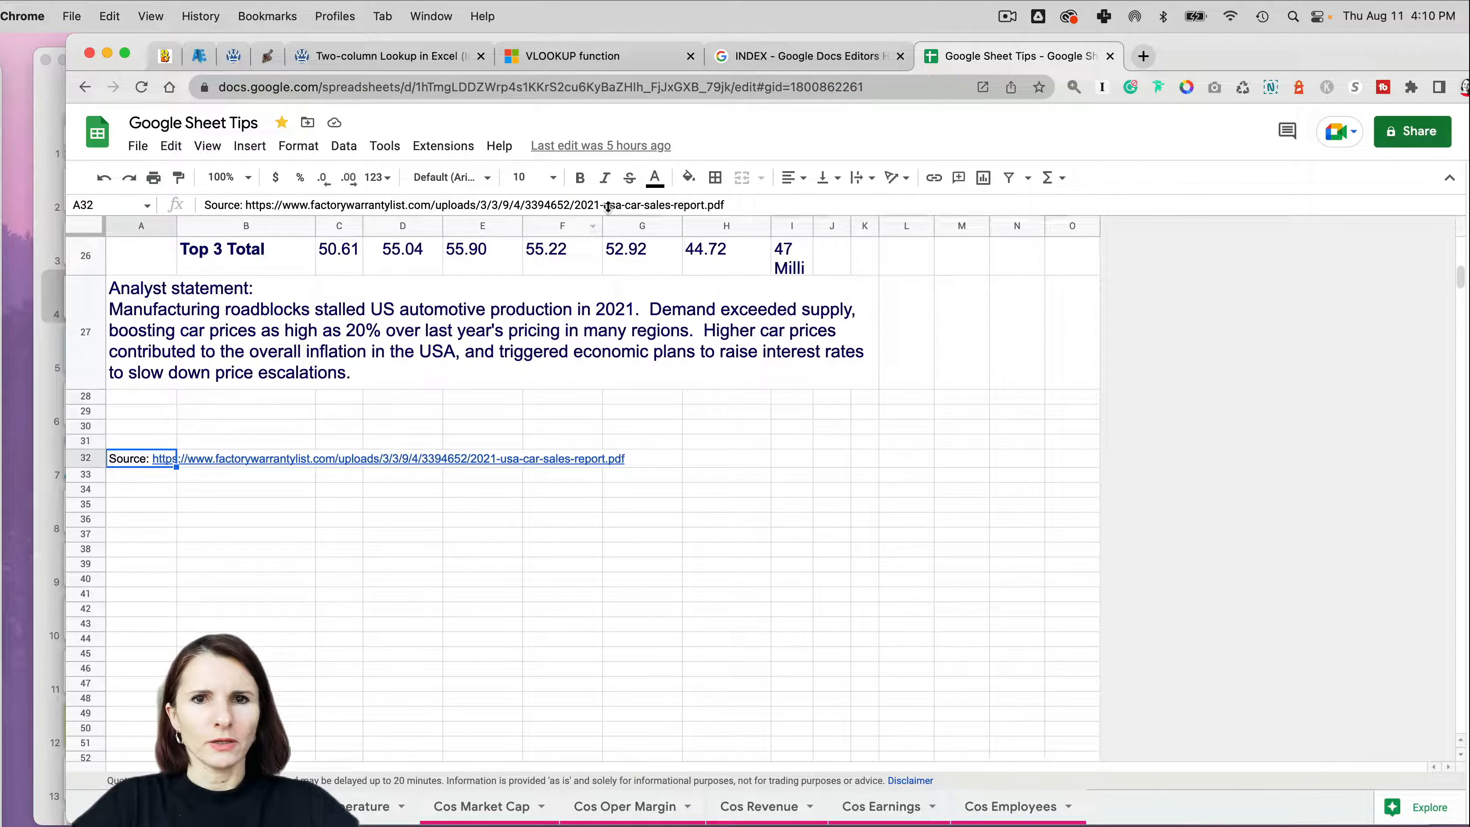
left_click_drag(759, 207, 251, 203)
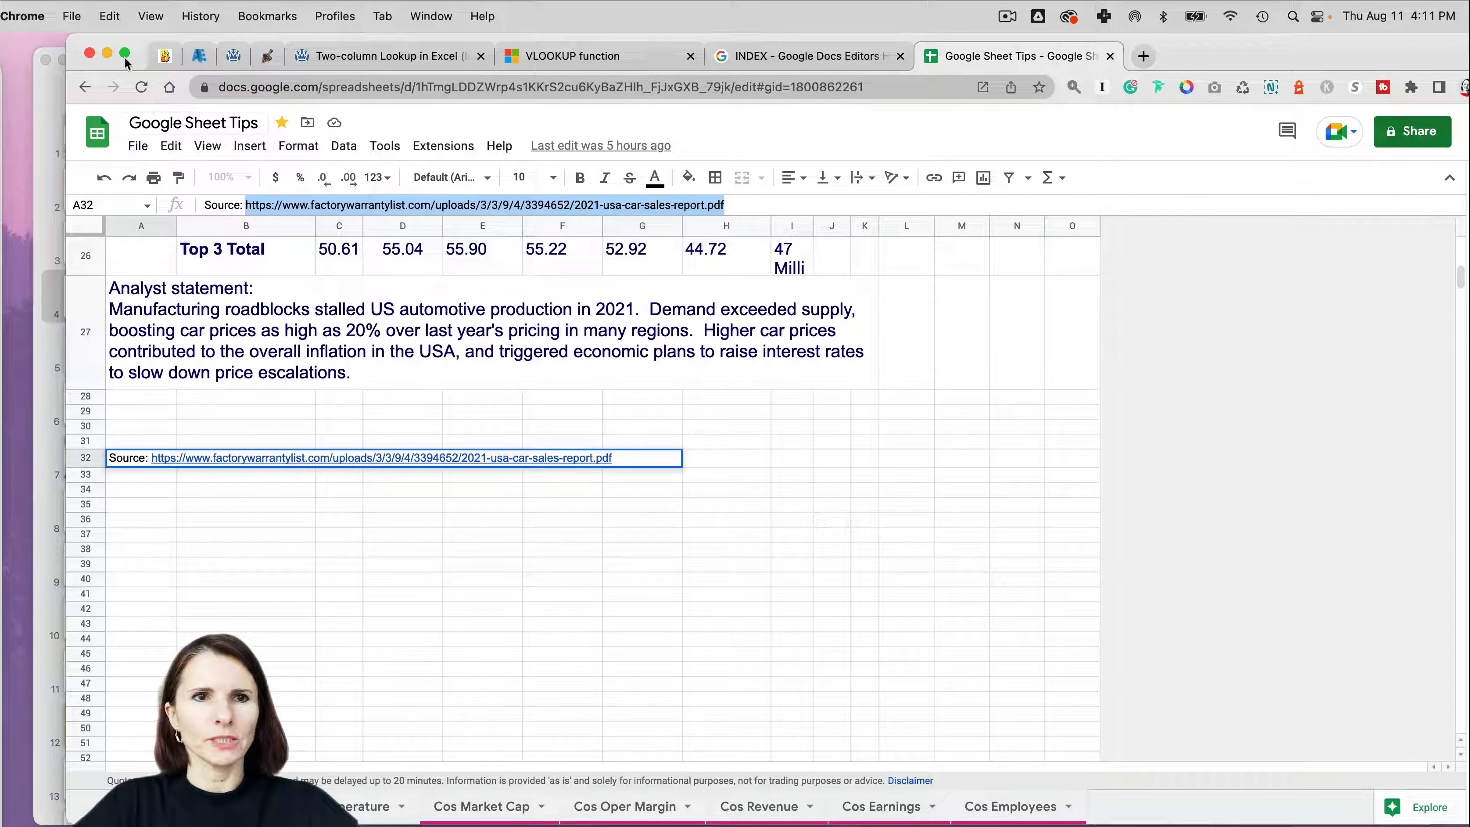
left_click(107, 53)
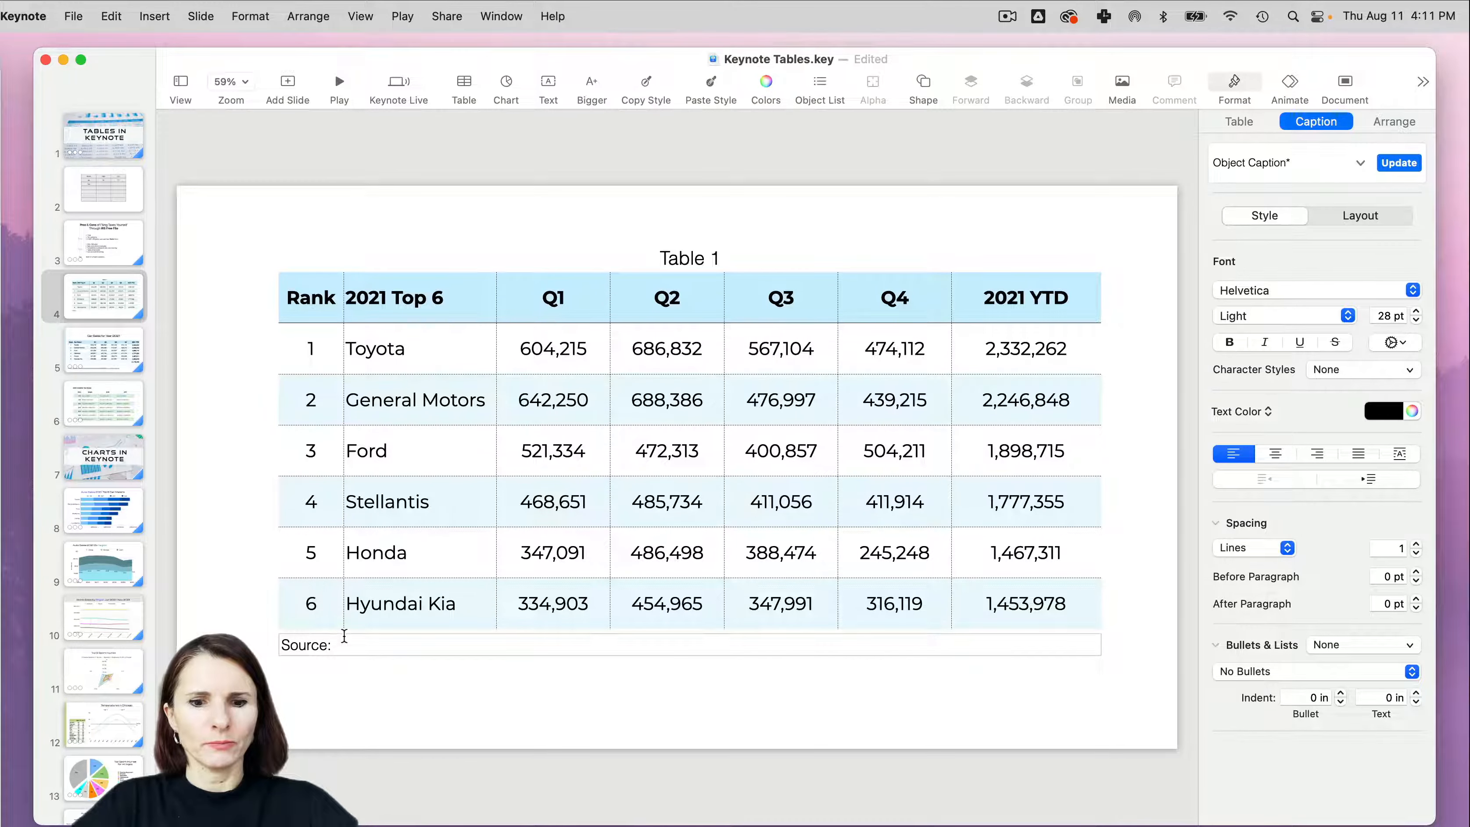
- Paste the copied report URL after "Source:" in the table caption as an active link on a single line
type("https://www.factorywarrantylist.com/uploads/3/3/9/4/3394652/2021-usa-car-sales-report.pdf")
key("Return")
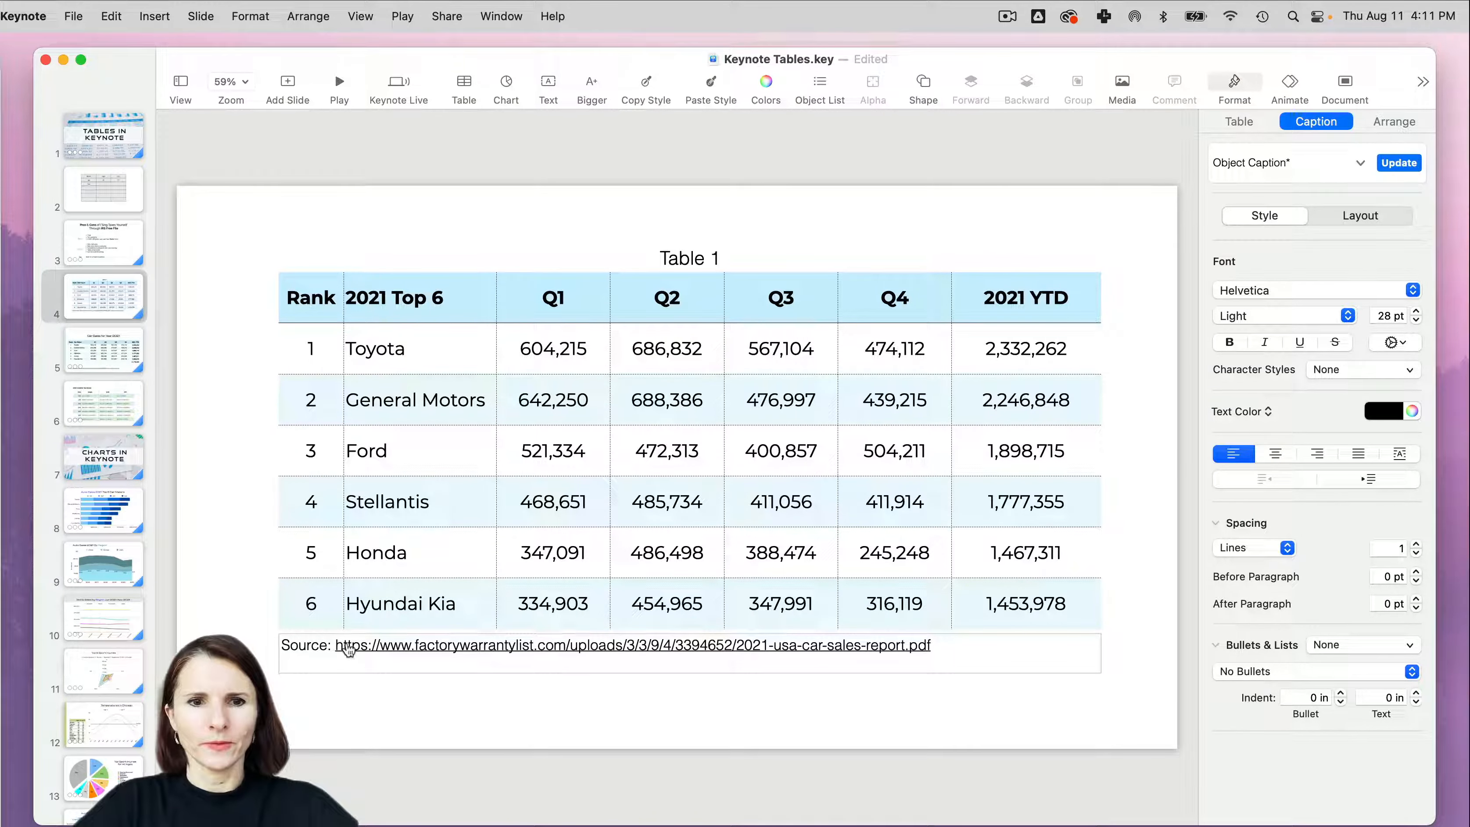
key("BackSpace")
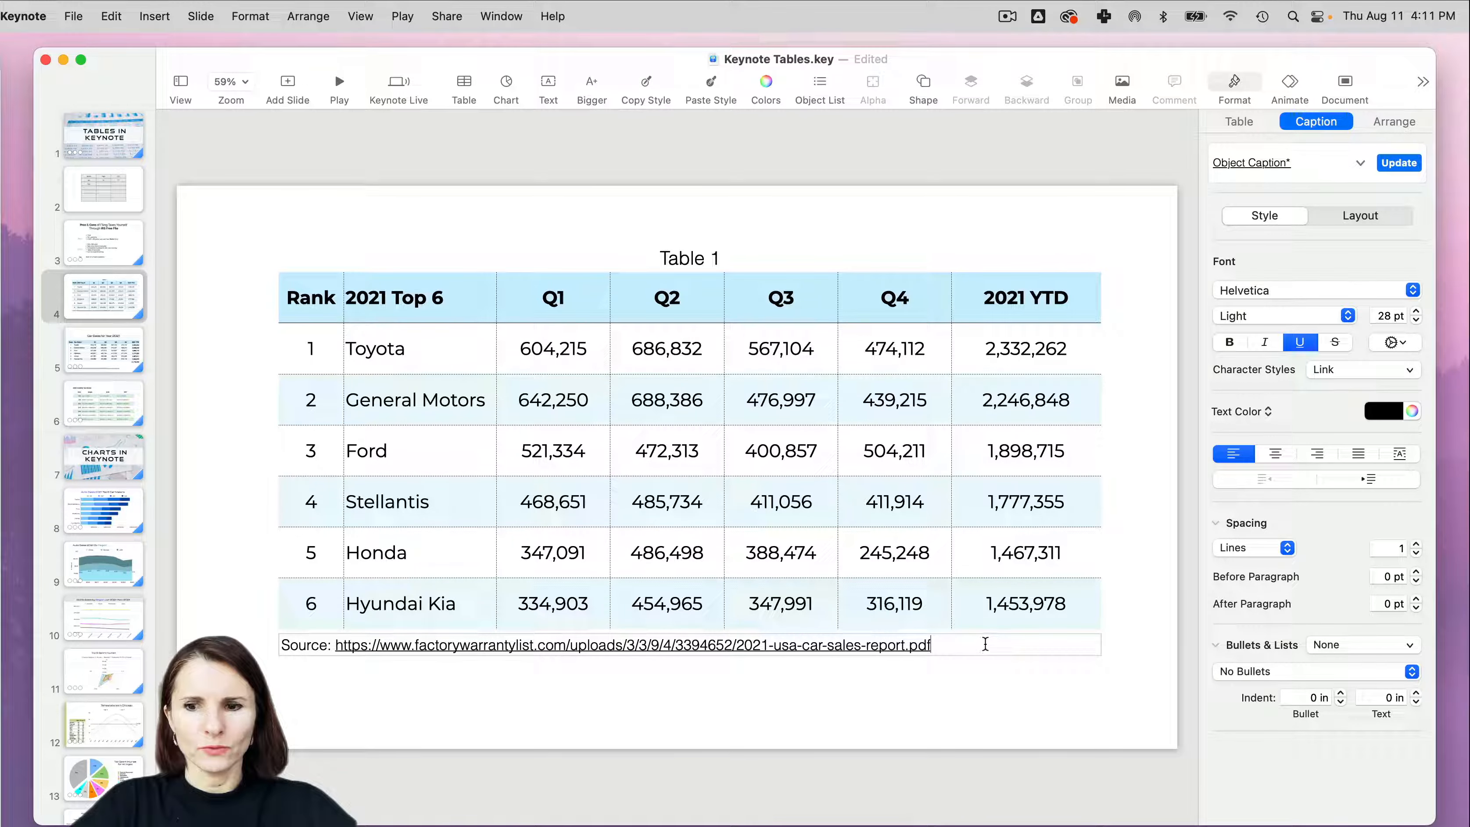
- Make the URL in the table caption blue and italic, and leave the caption text
left_click_drag(334, 646, 932, 645)
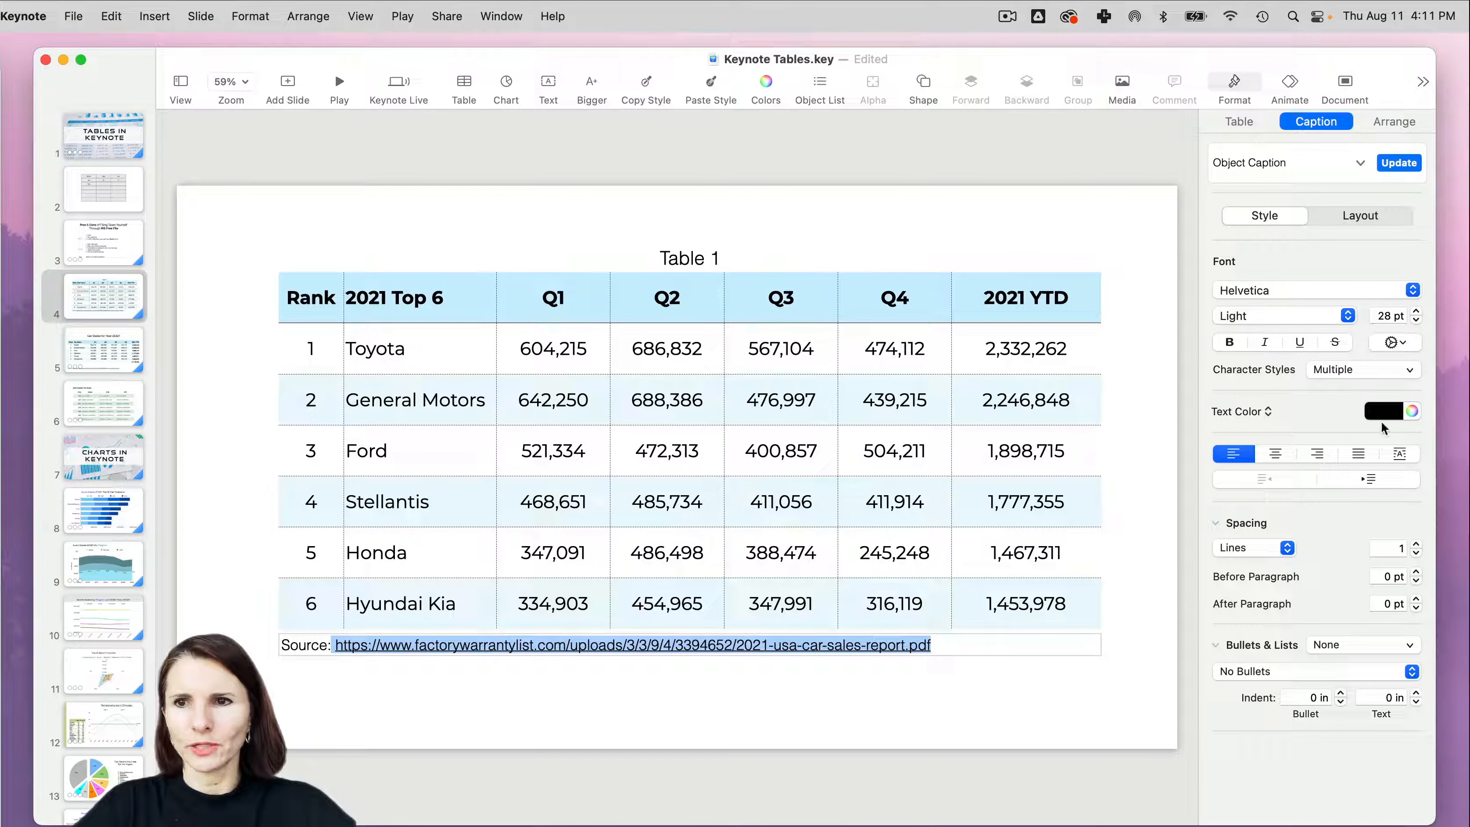
left_click(1412, 411)
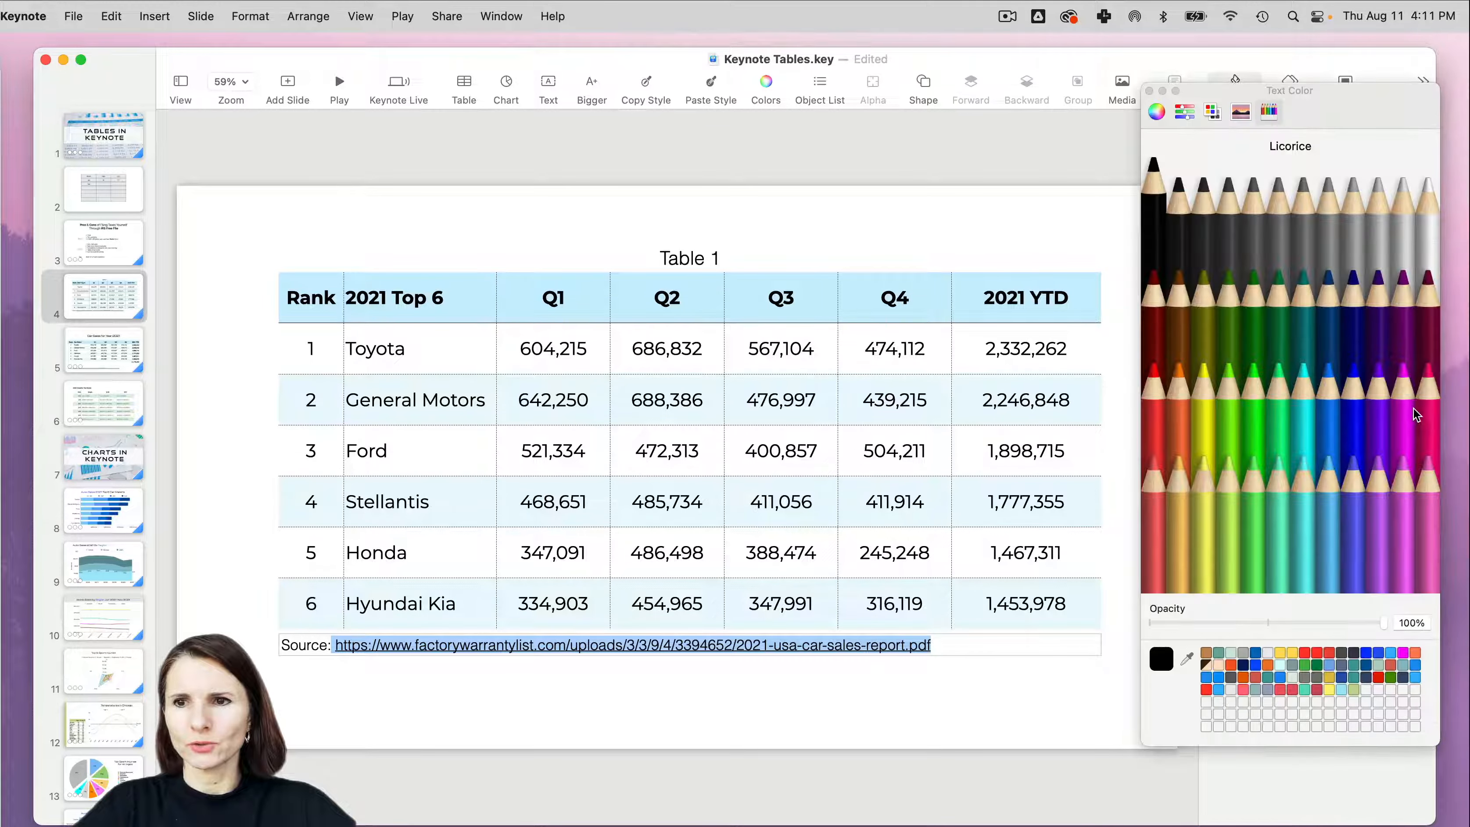
left_click(1351, 517)
left_click(1353, 387)
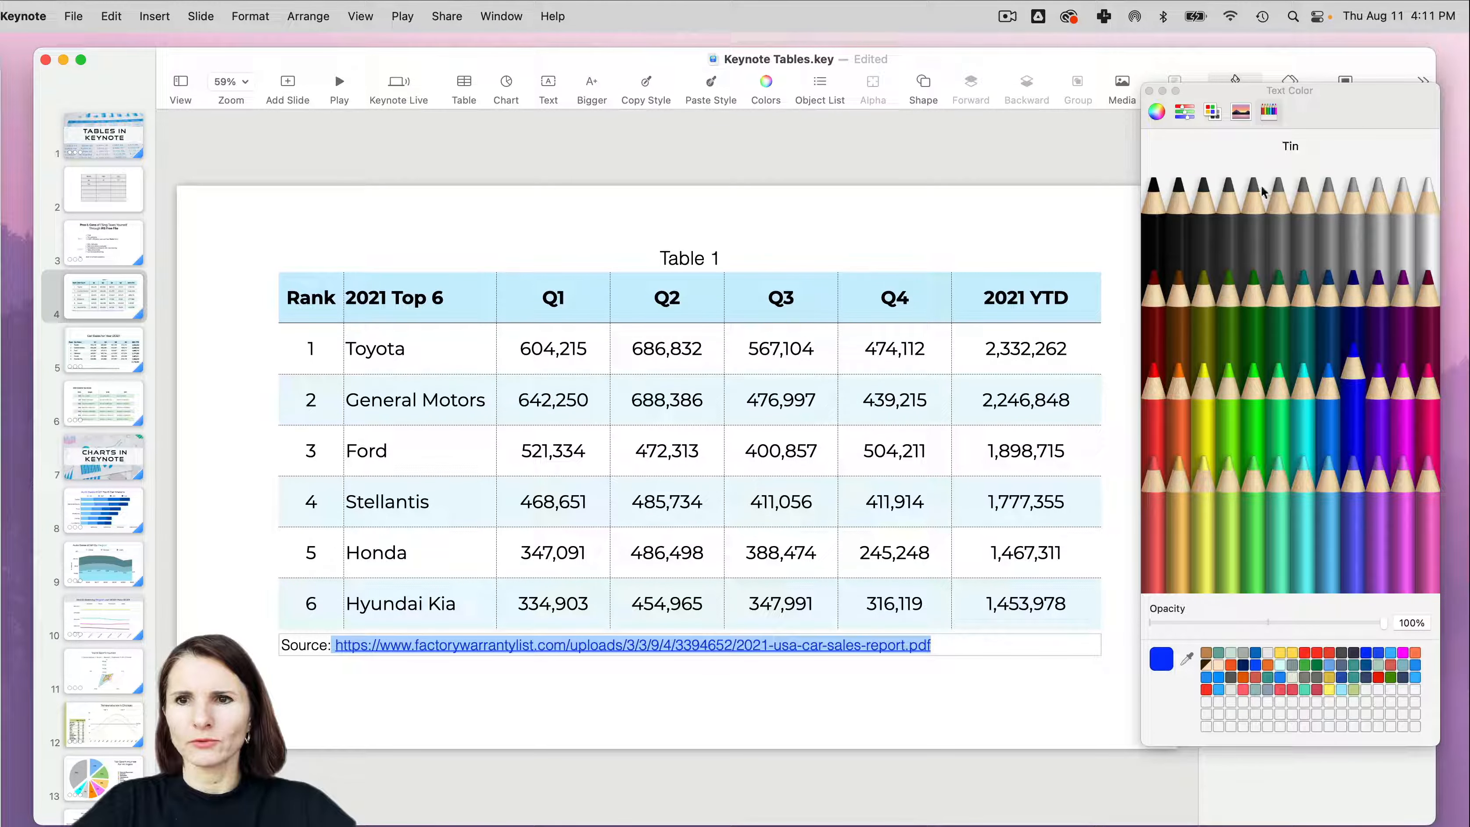
left_click(1149, 91)
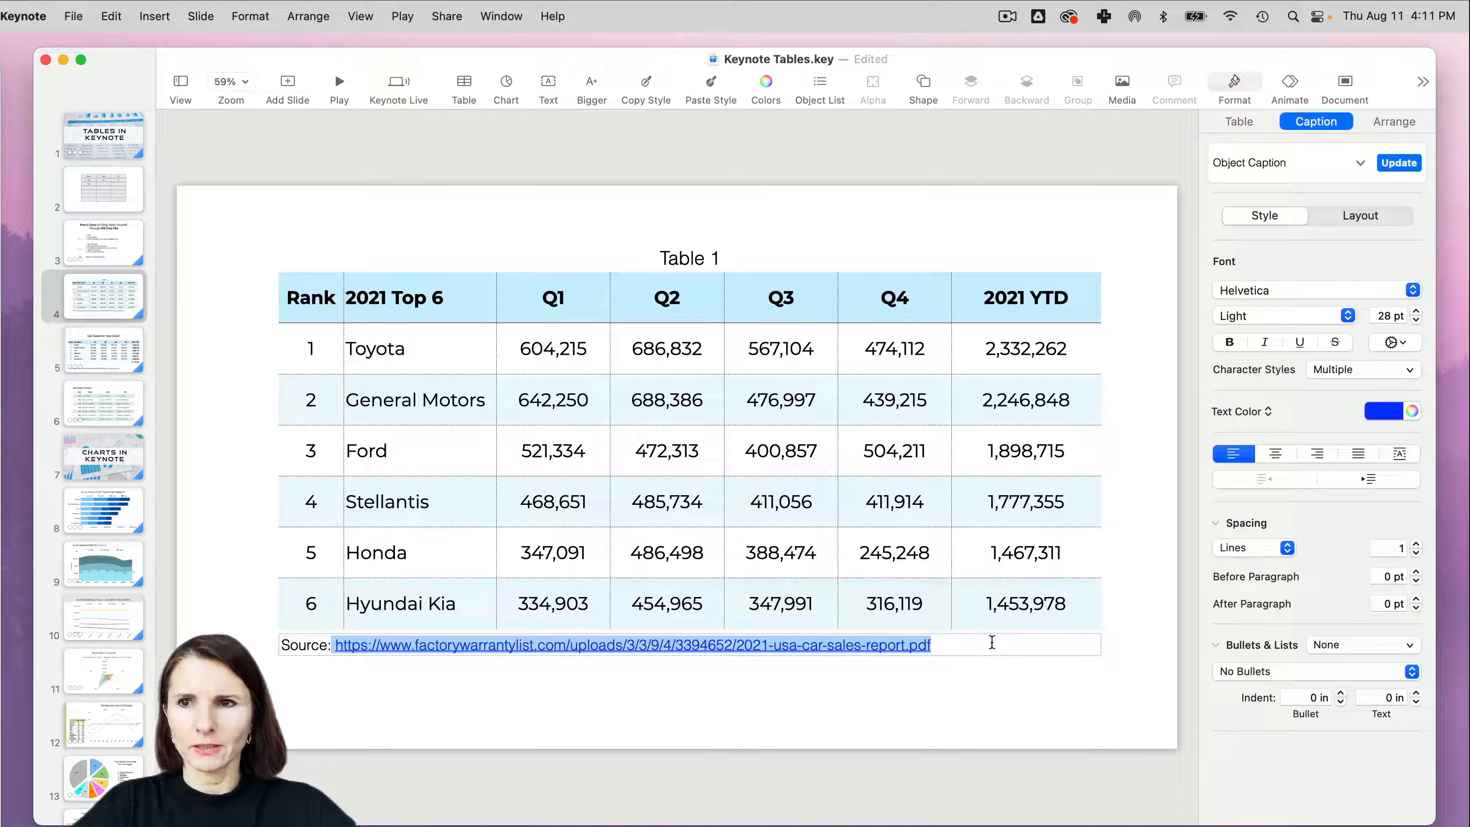
left_click(1274, 341)
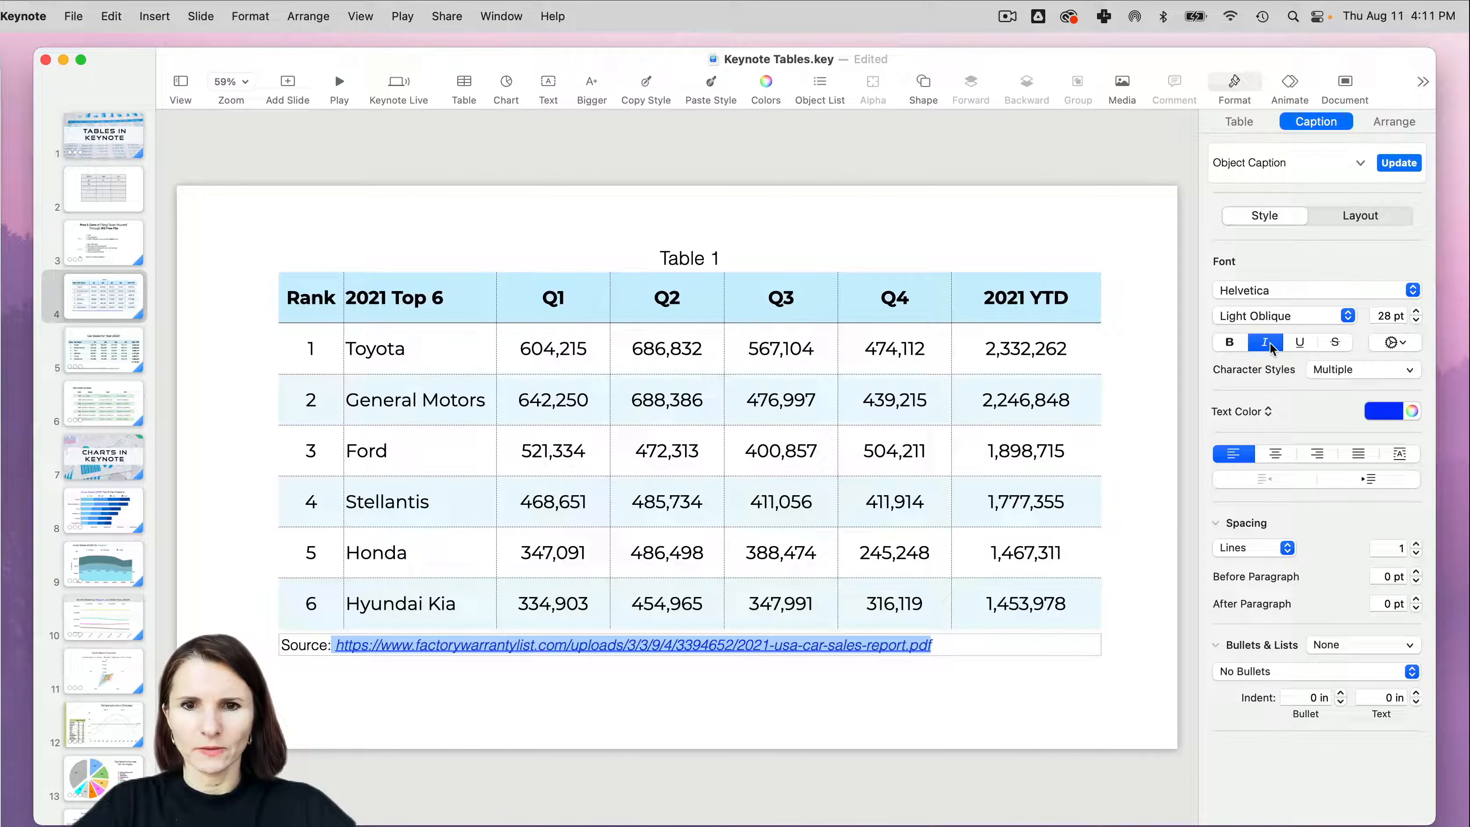
left_click(291, 660)
left_click(294, 644)
mouse_move(266, 606)
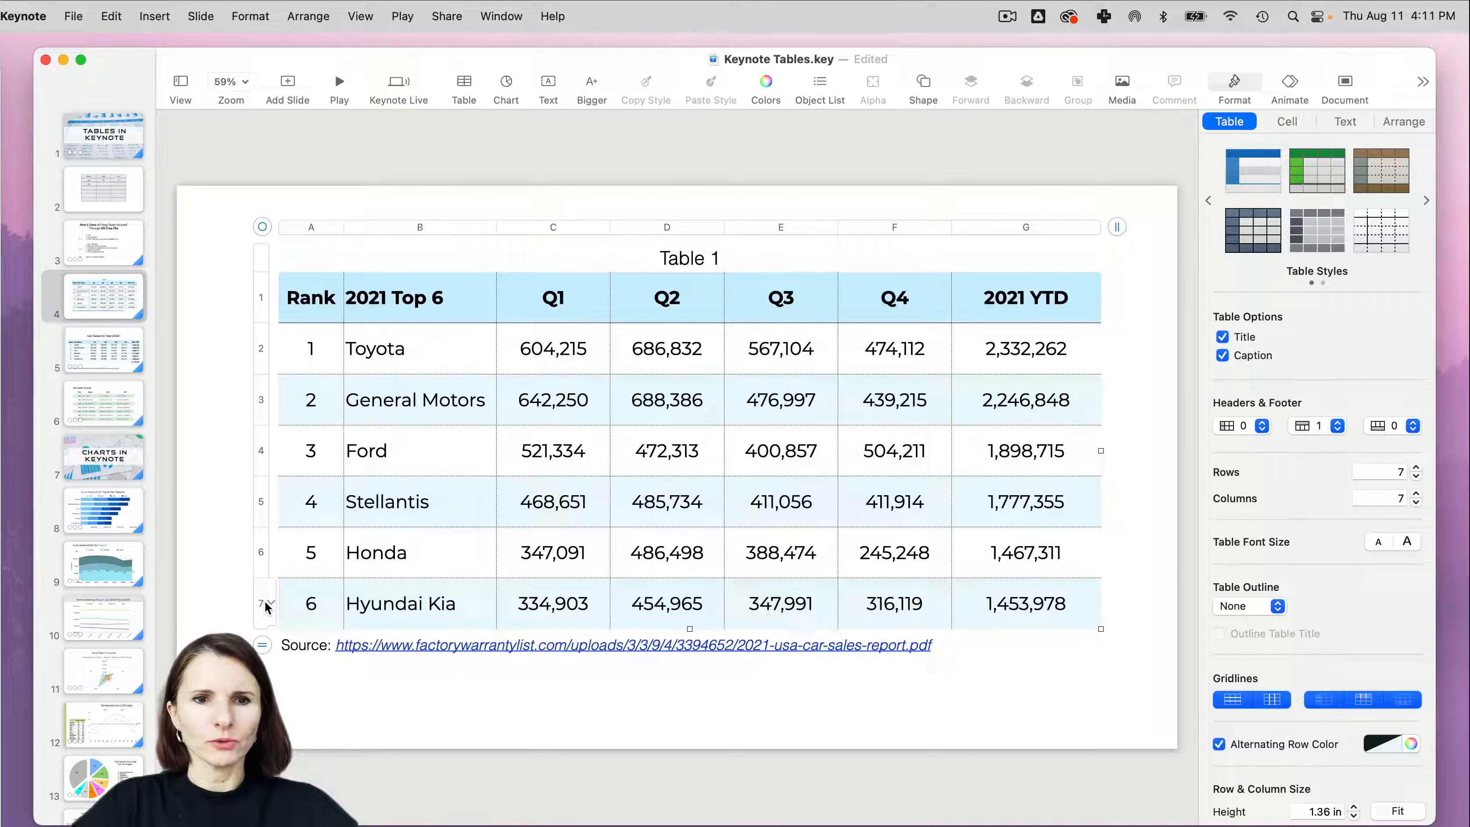
- Add an empty row below the Hyundai Kia row to create space between the data and the source caption
left_click(263, 608)
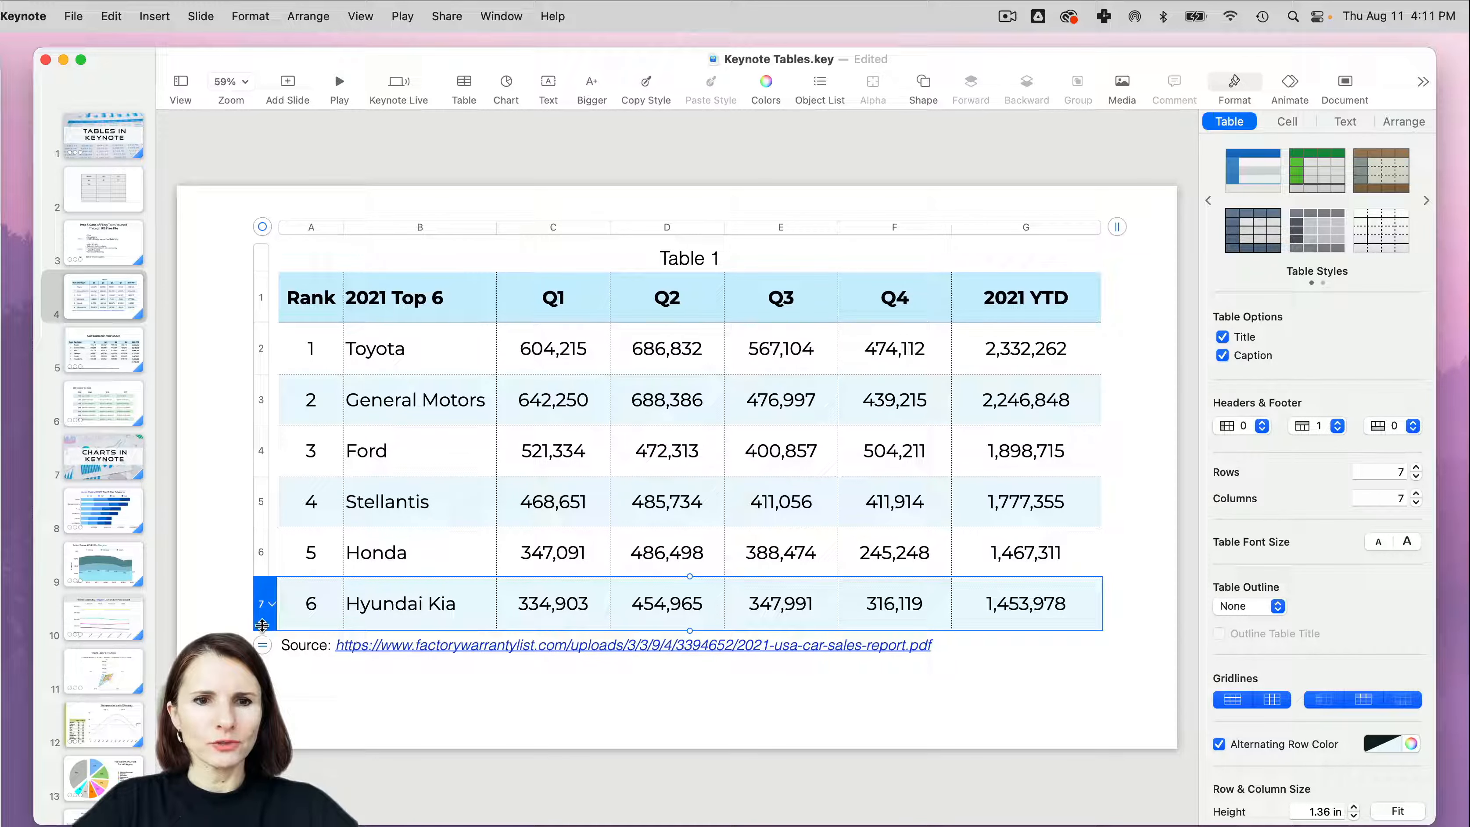
mouse_move(262, 625)
left_mouse_down()
mouse_move(262, 657)
mouse_move(265, 617)
mouse_move(270, 644)
mouse_move(271, 630)
left_mouse_up()
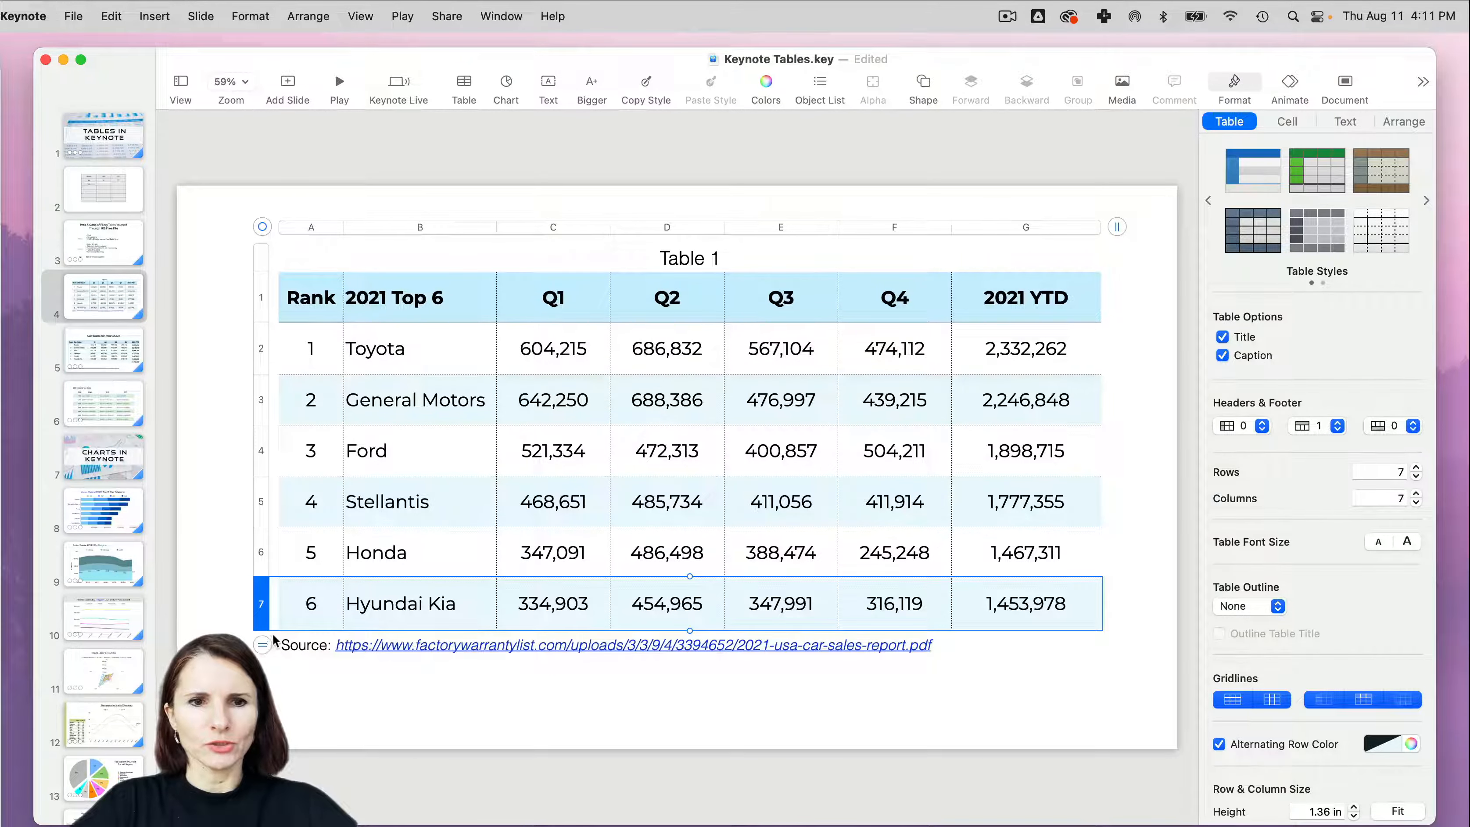
left_click(271, 604)
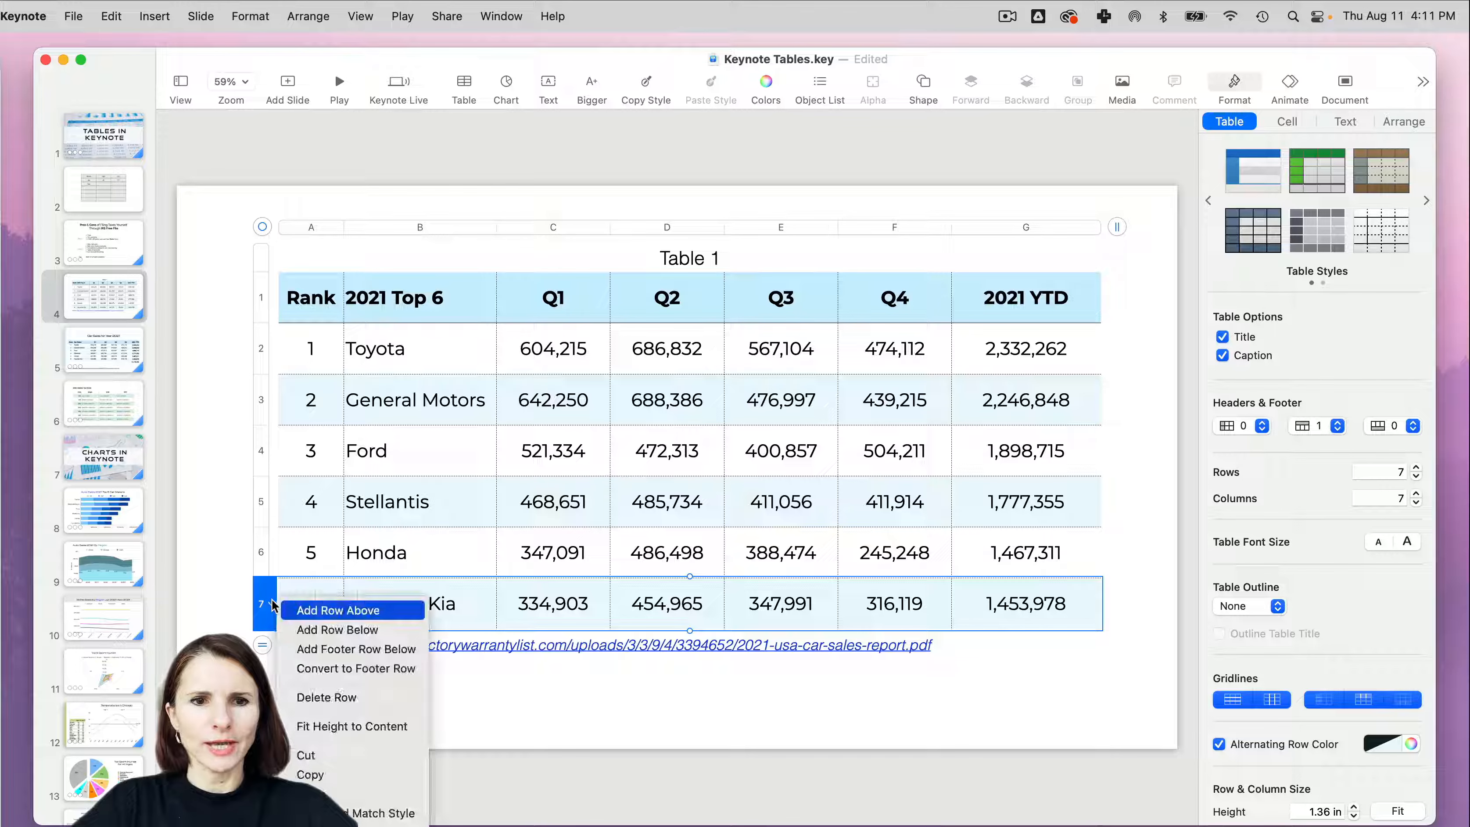
left_click(313, 630)
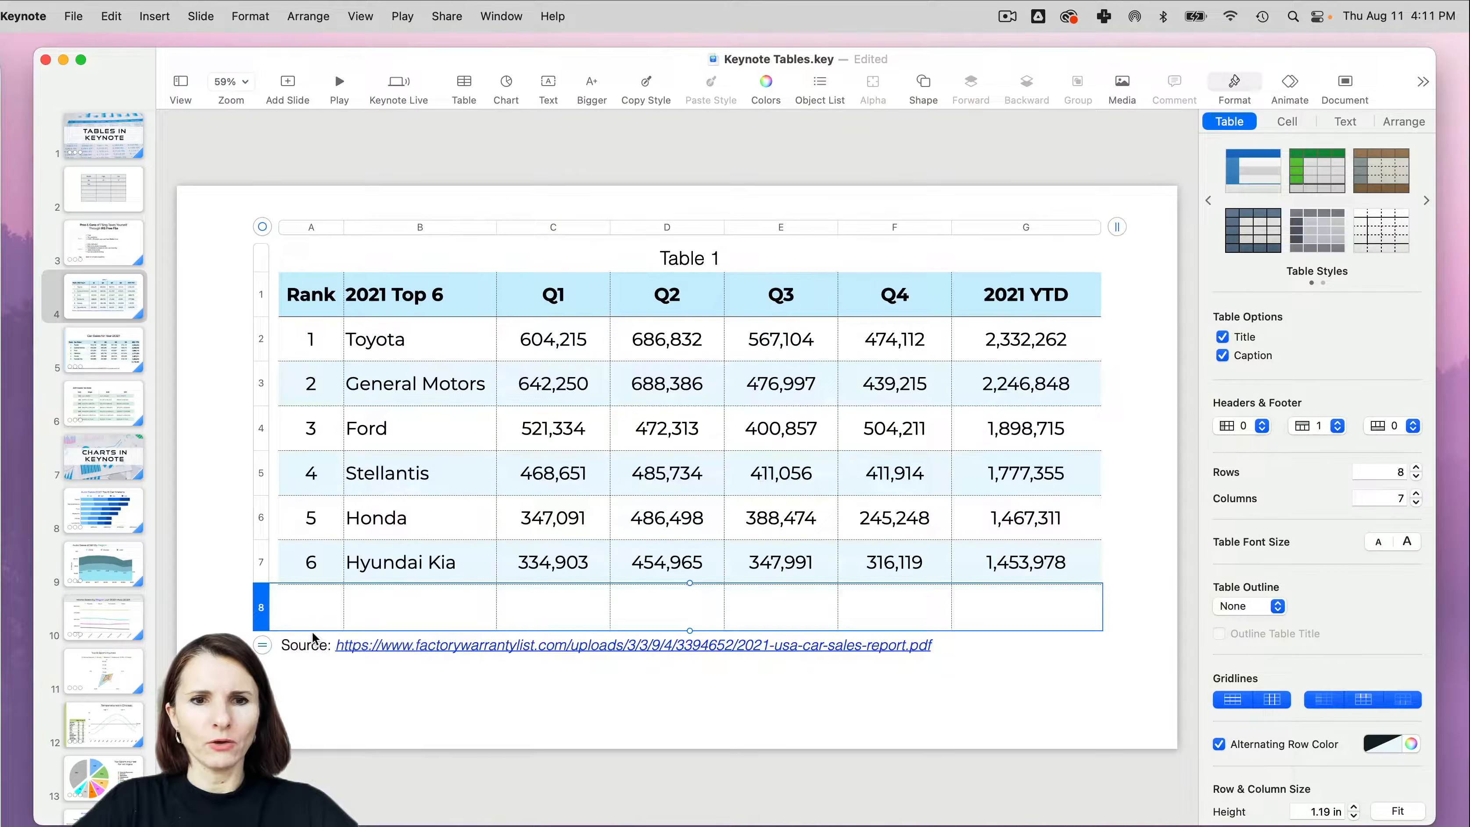
left_click(1037, 692)
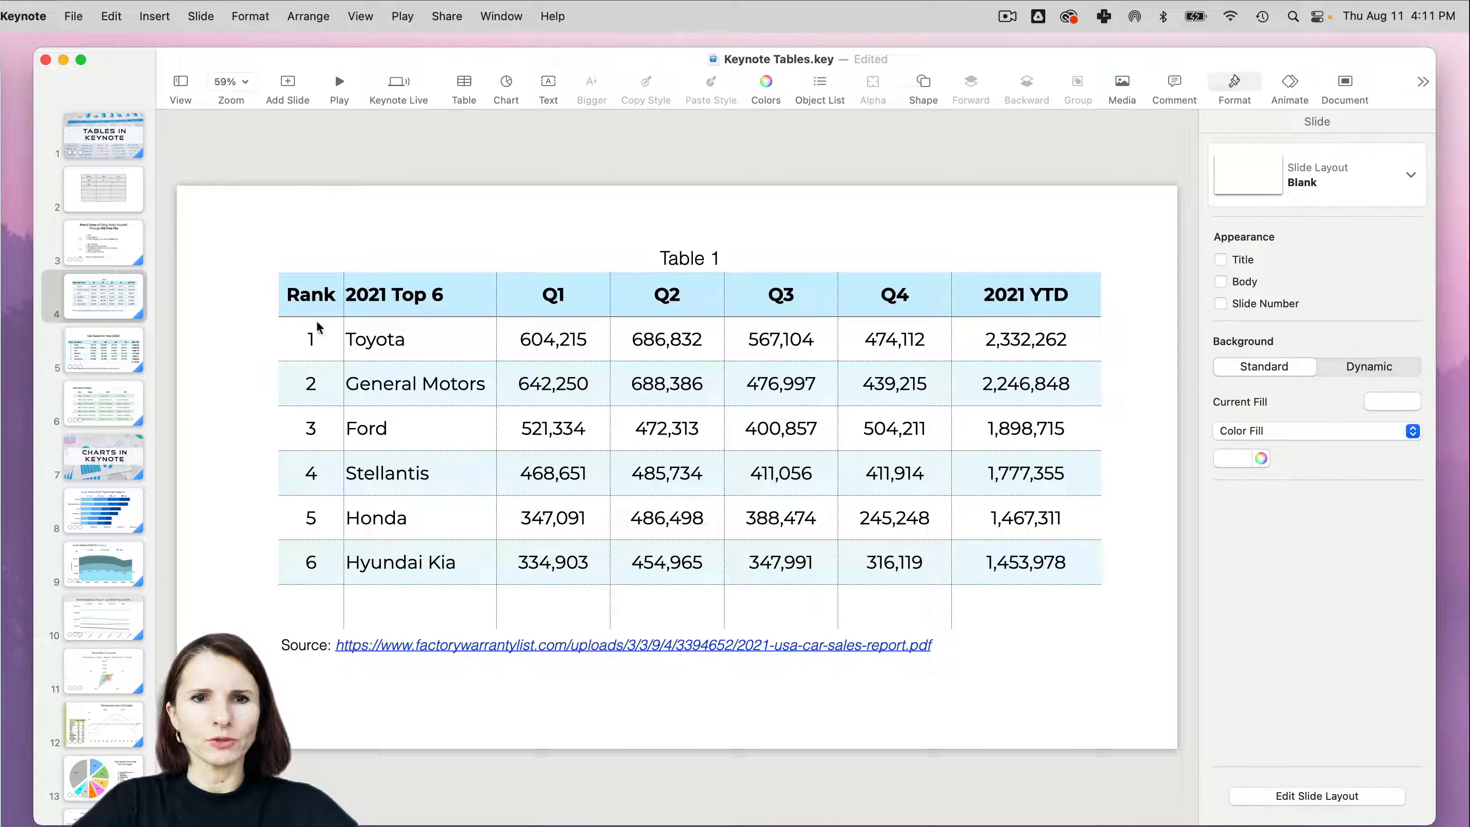
- Turn off the horizontal and vertical gridlines for the table's body rows and columns
left_click(289, 292)
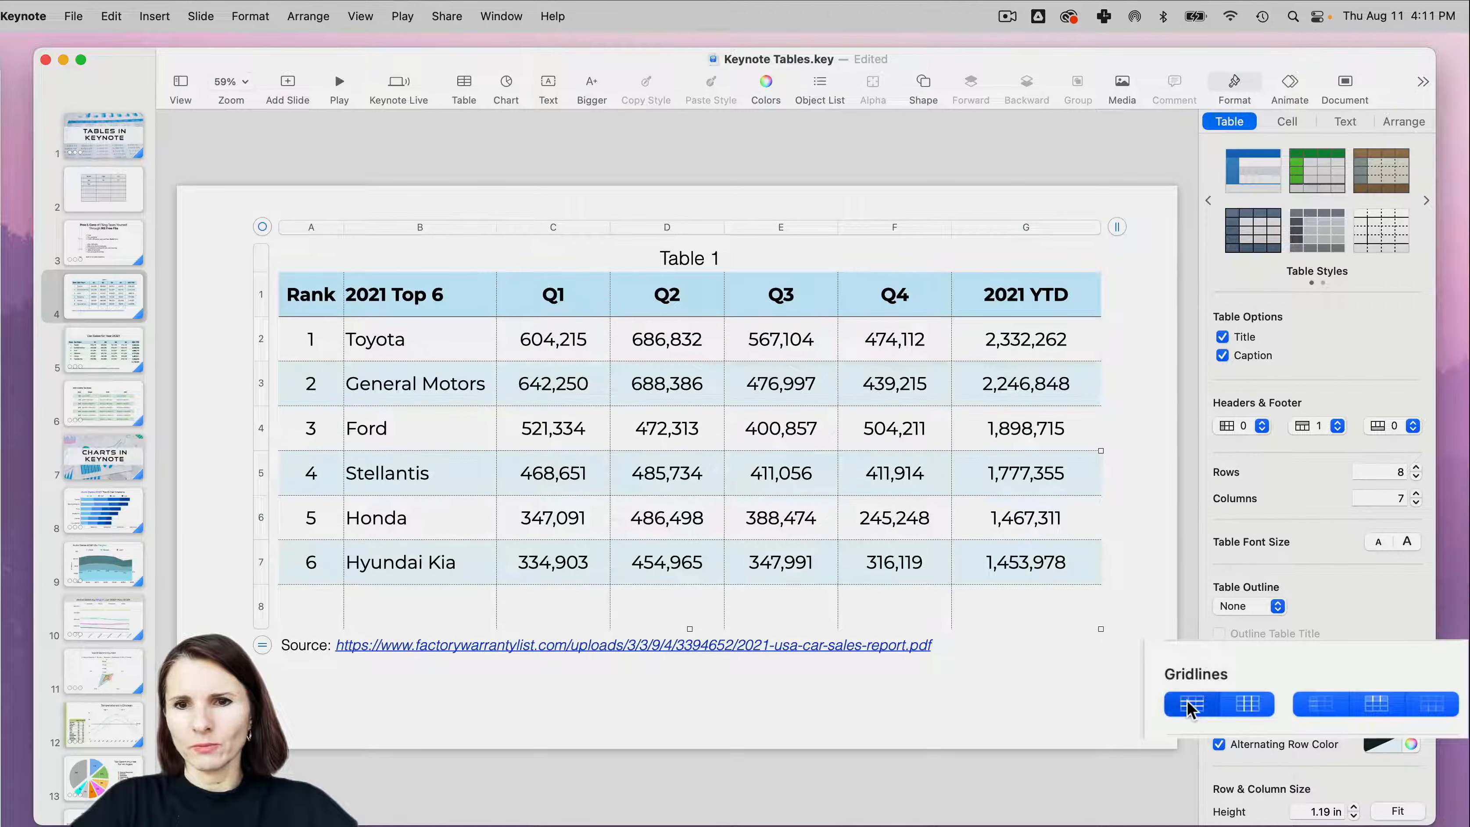
left_click(1190, 704)
left_click(1247, 703)
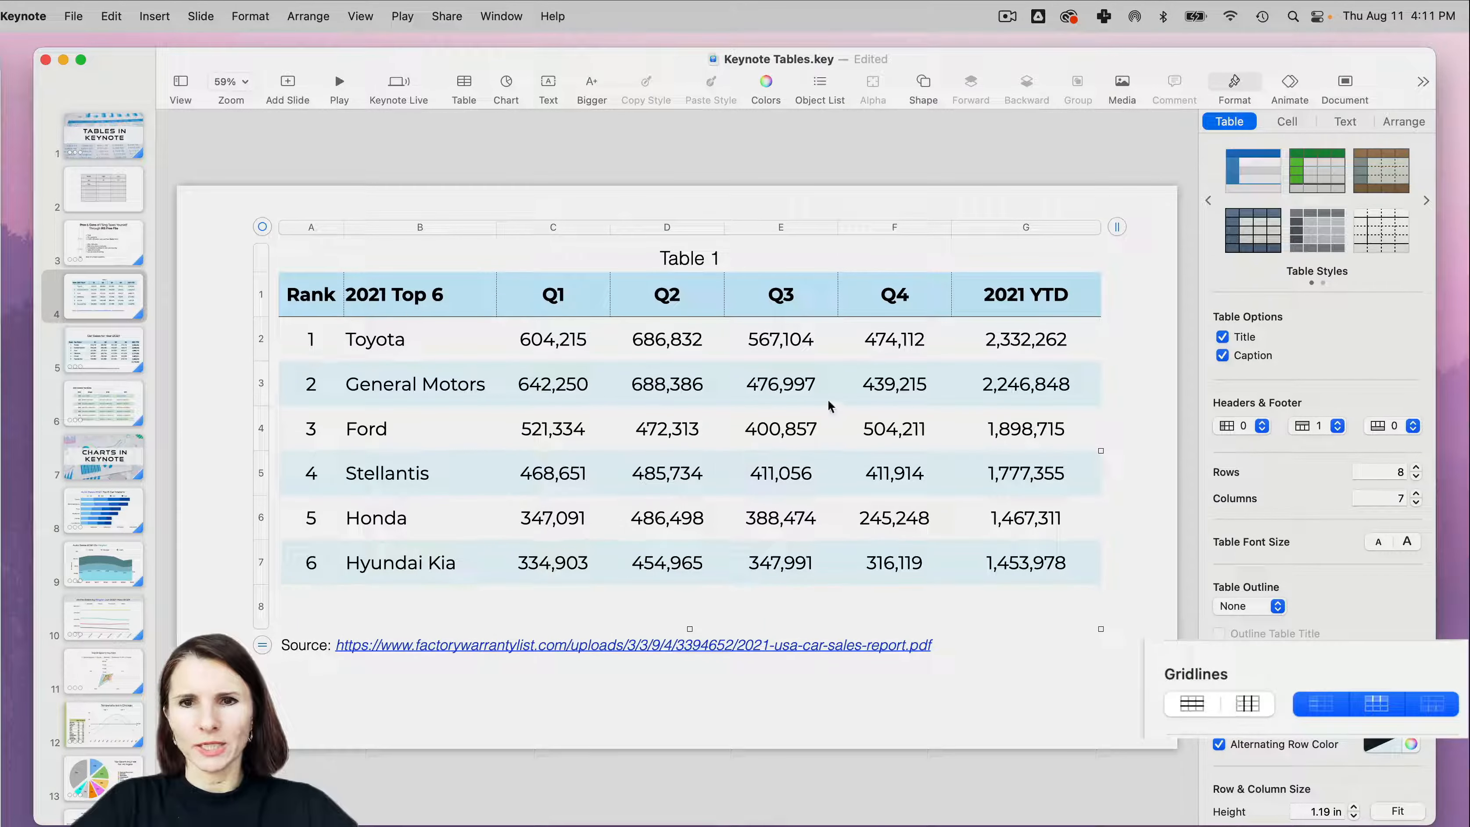
- Move the whole table slightly down and left on the slide, and make the empty row above the caption taller
left_click_drag(268, 227, 258, 247)
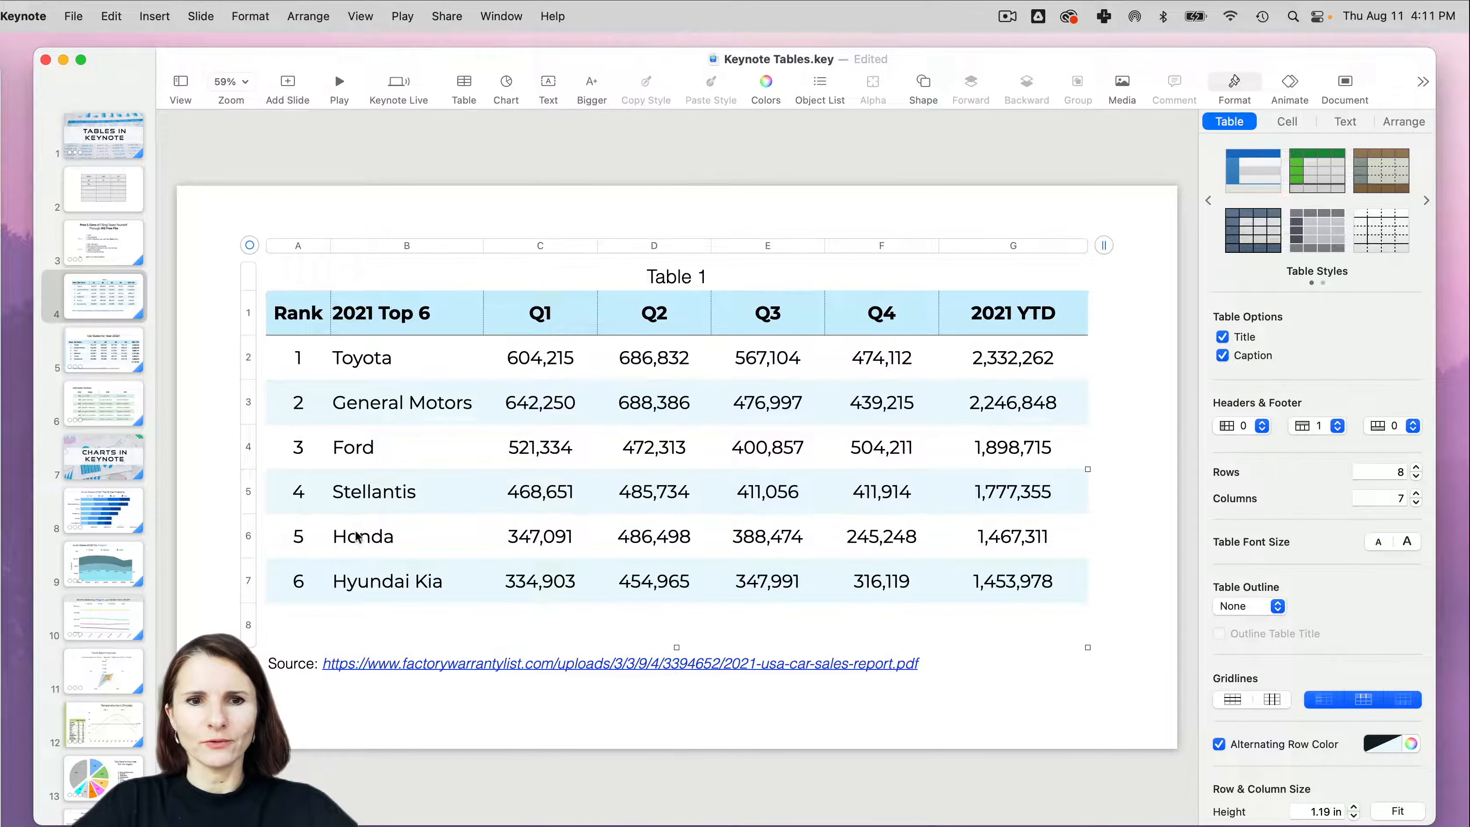
left_click(264, 582)
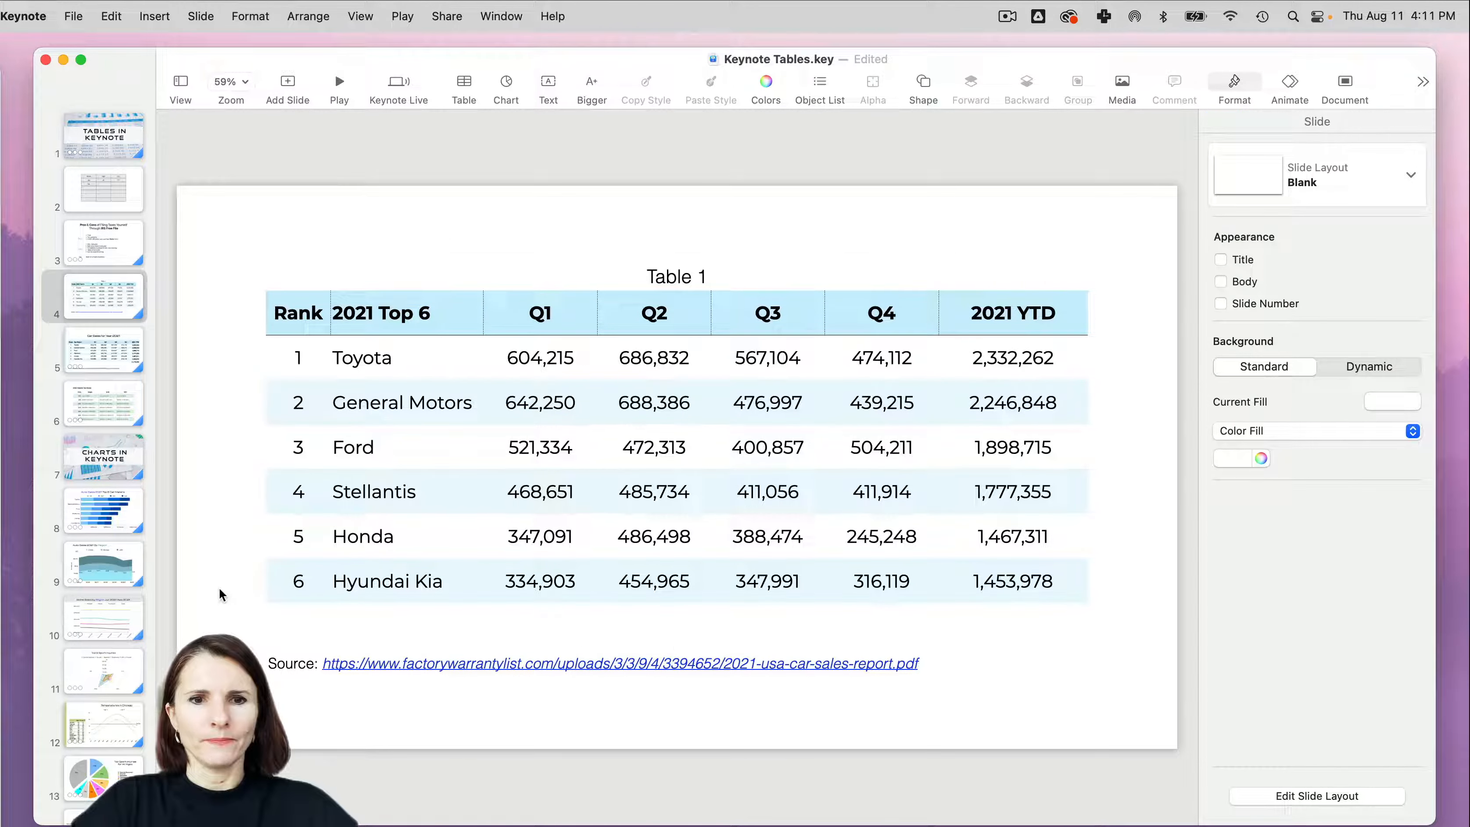
left_click(288, 665)
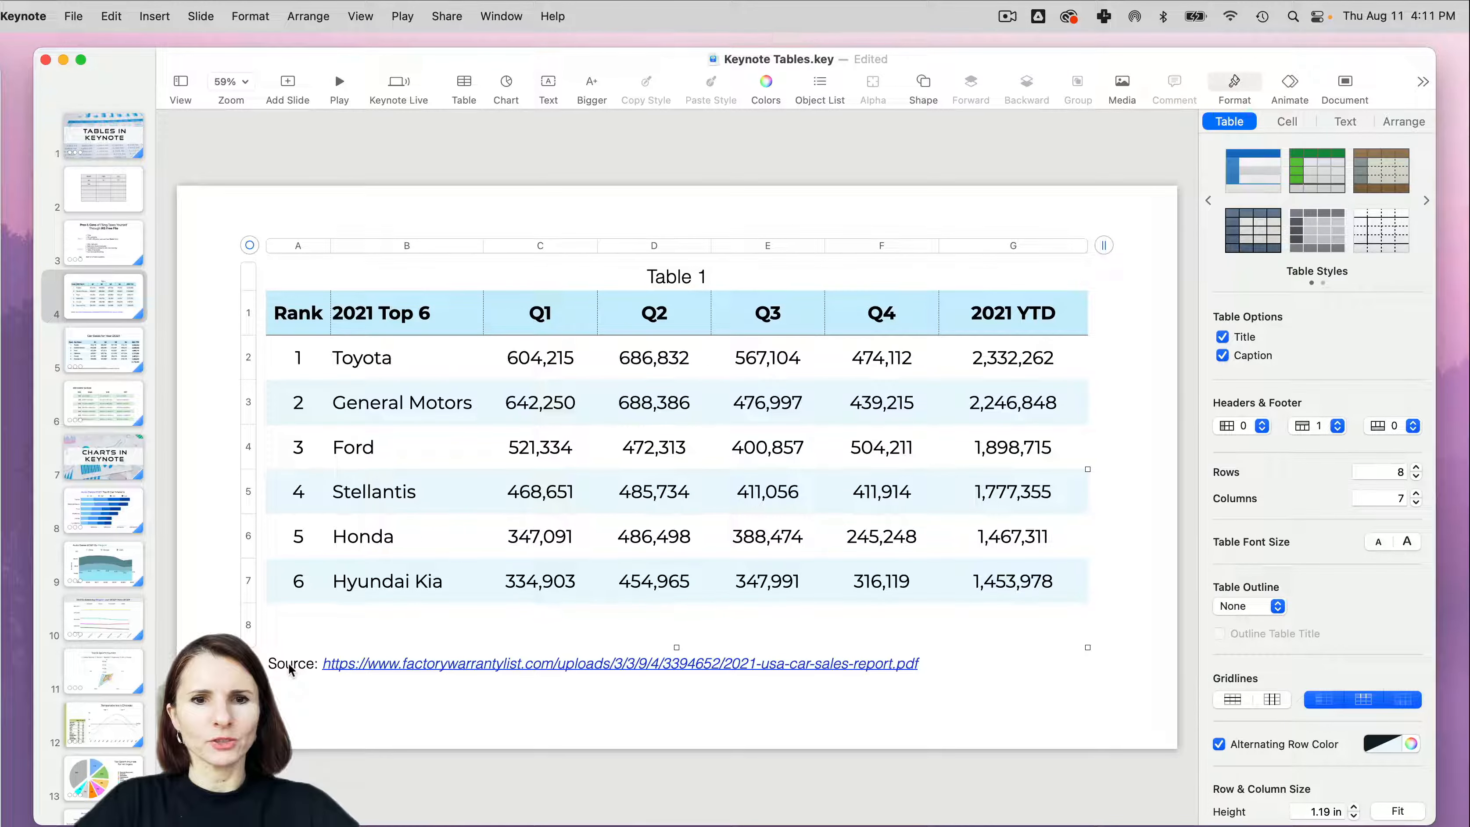
left_click(289, 664)
left_click(253, 628)
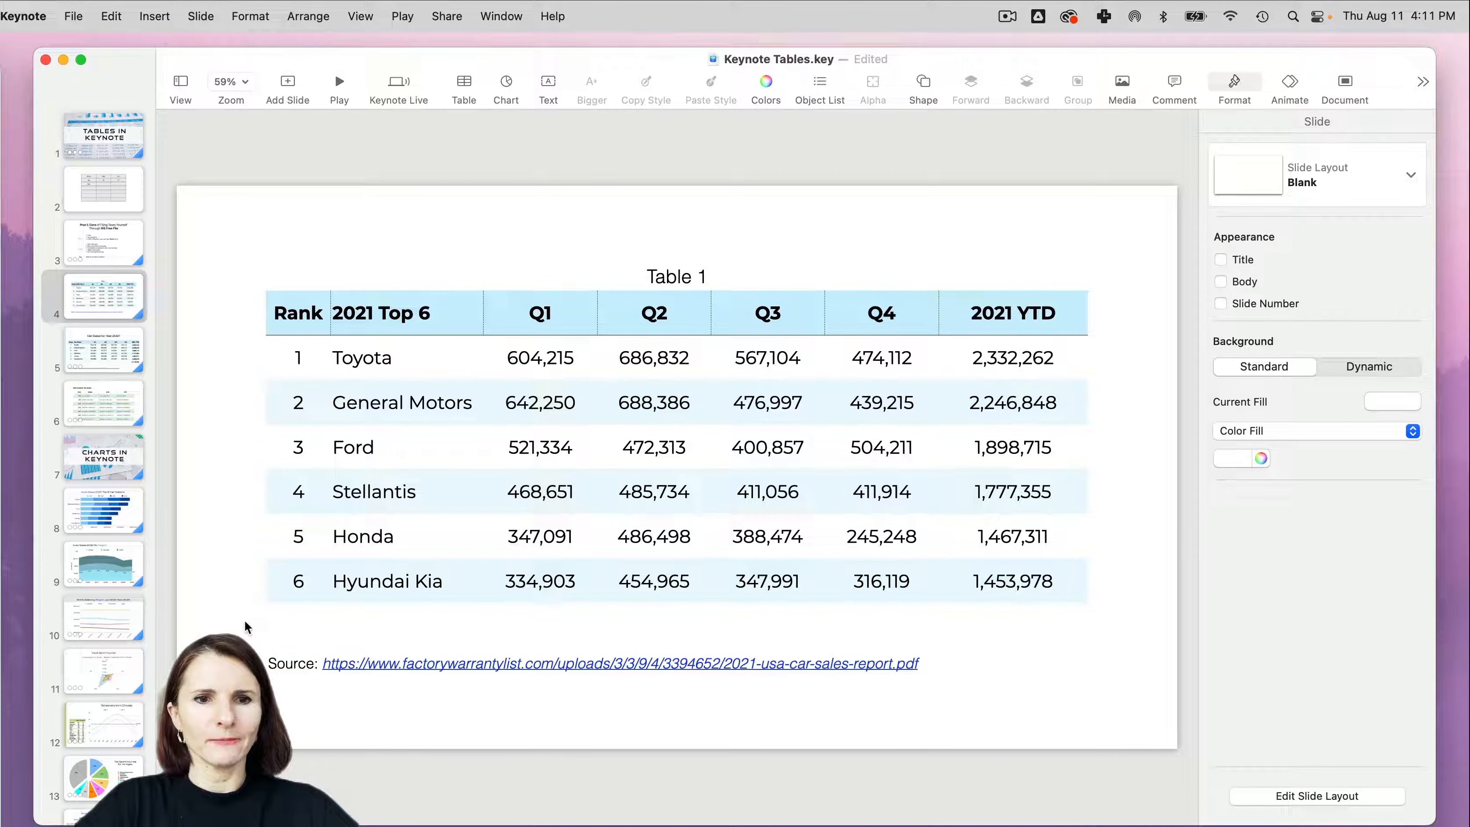
left_click(245, 621)
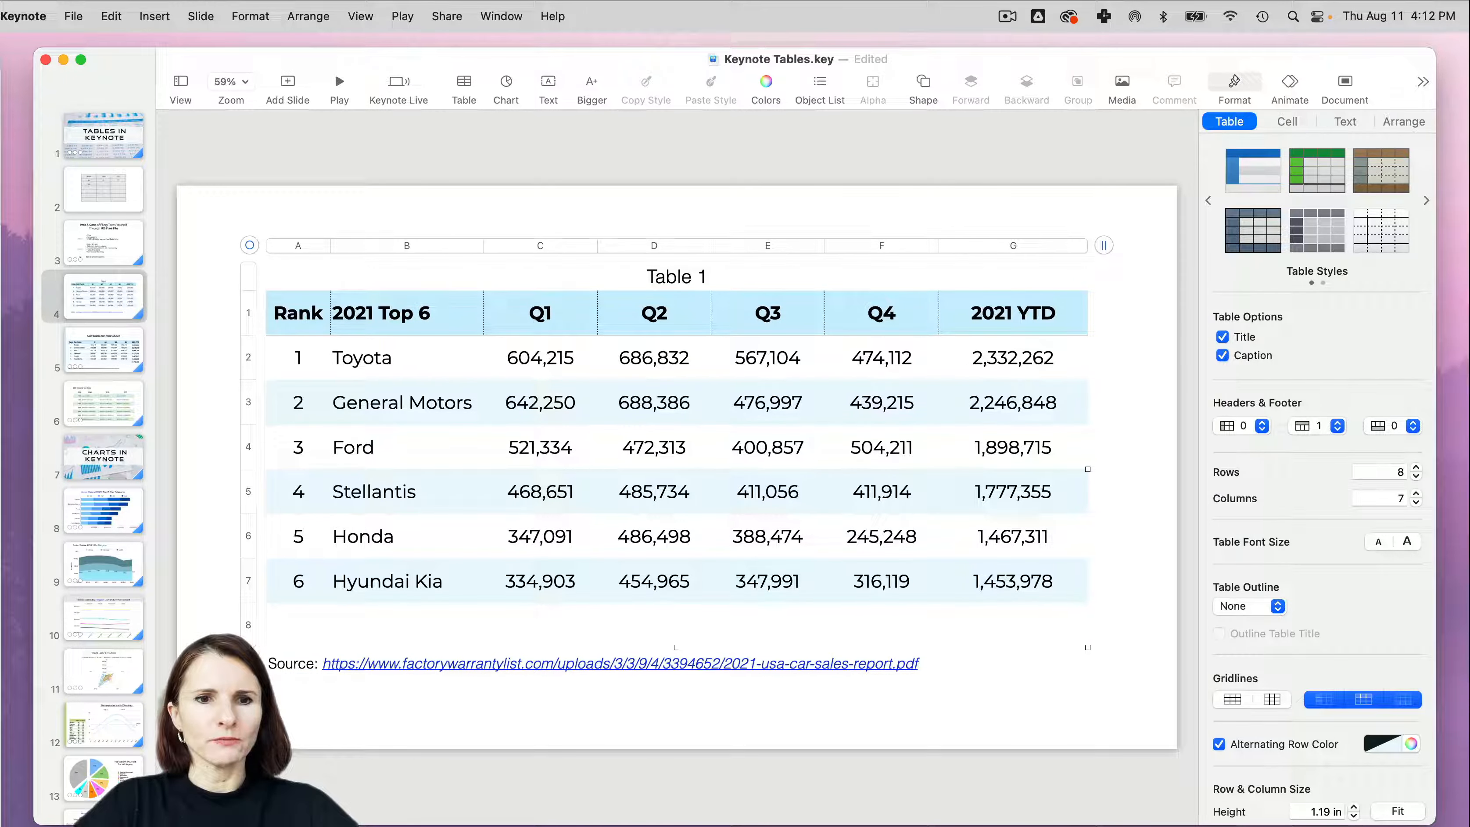
left_click_drag(248, 640, 248, 668)
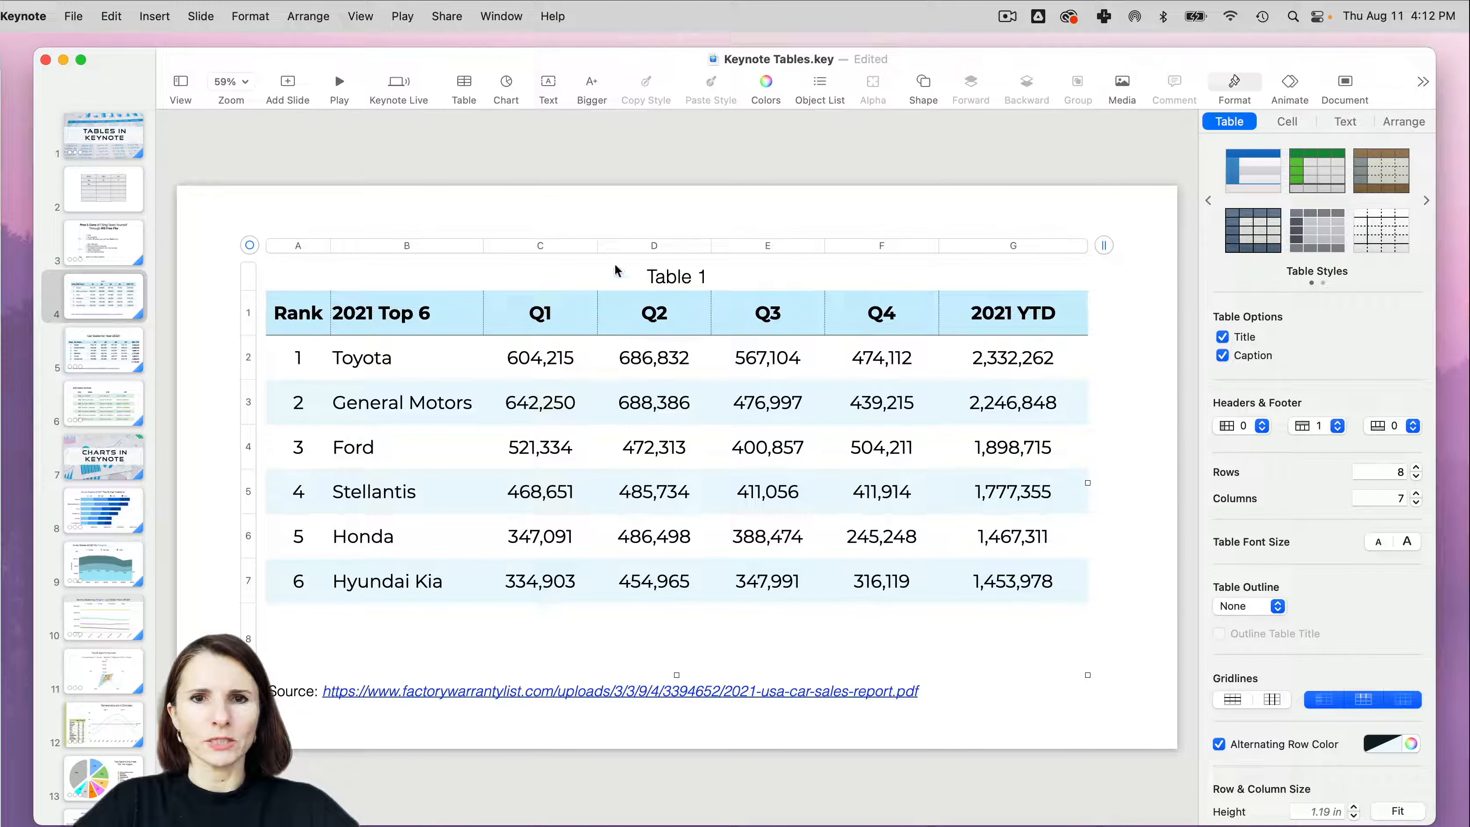
- Increase the height of the table's title area to leave more space above the header row
left_click(688, 277)
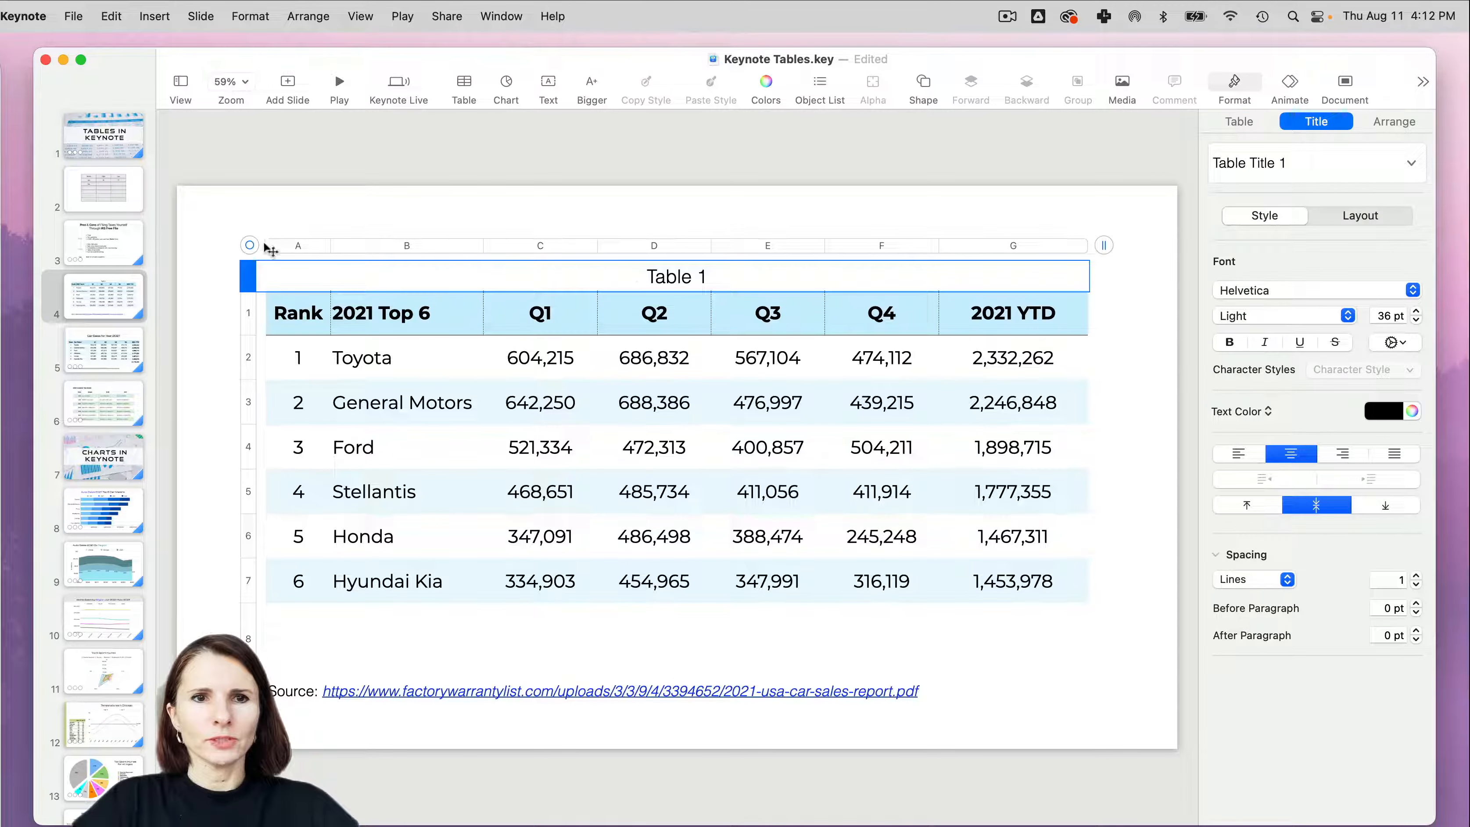
left_click_drag(248, 289, 253, 303)
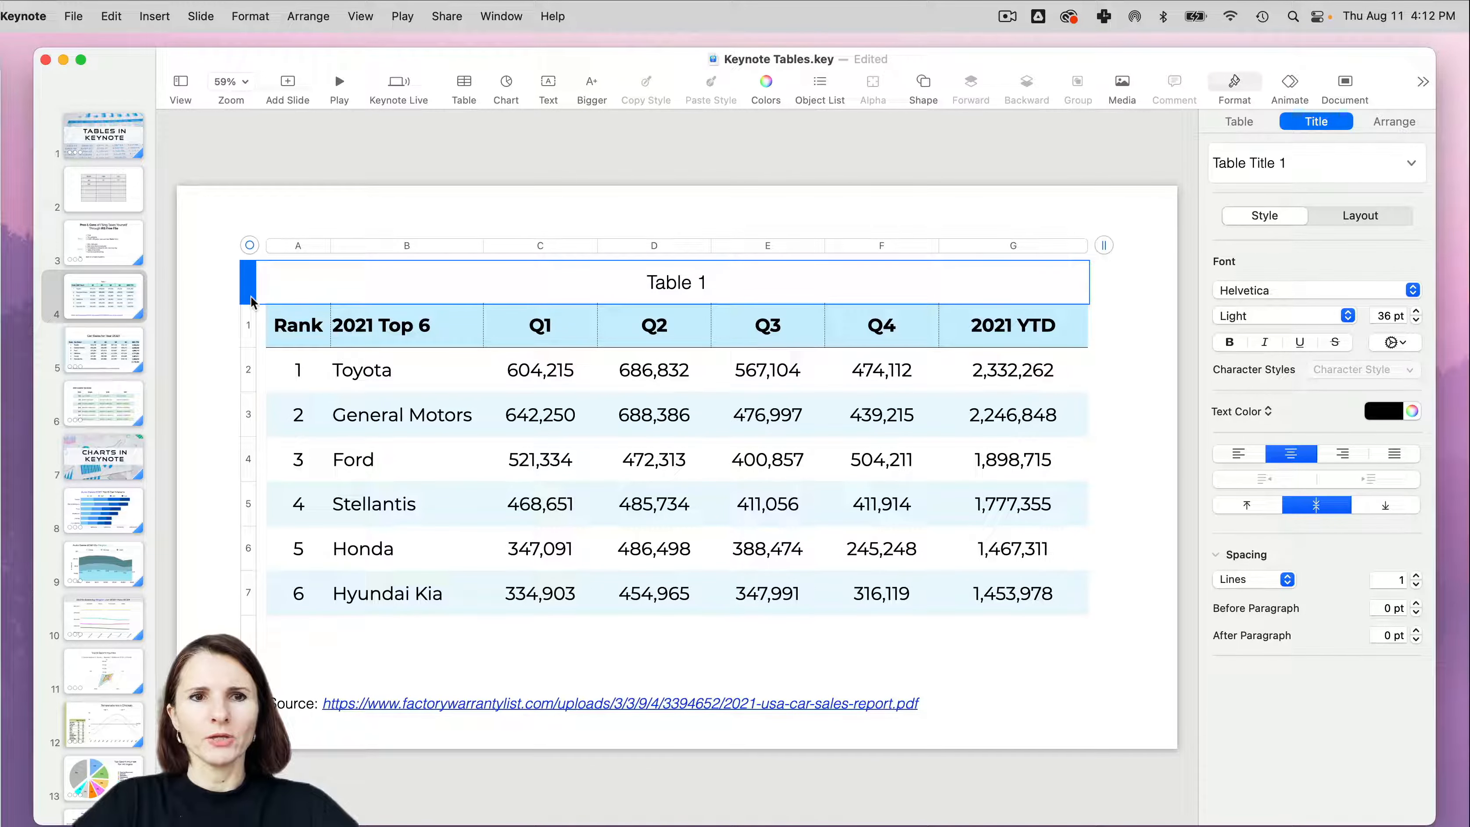
mouse_move(247, 308)
left_mouse_down()
mouse_move(251, 296)
mouse_move(253, 308)
left_mouse_up()
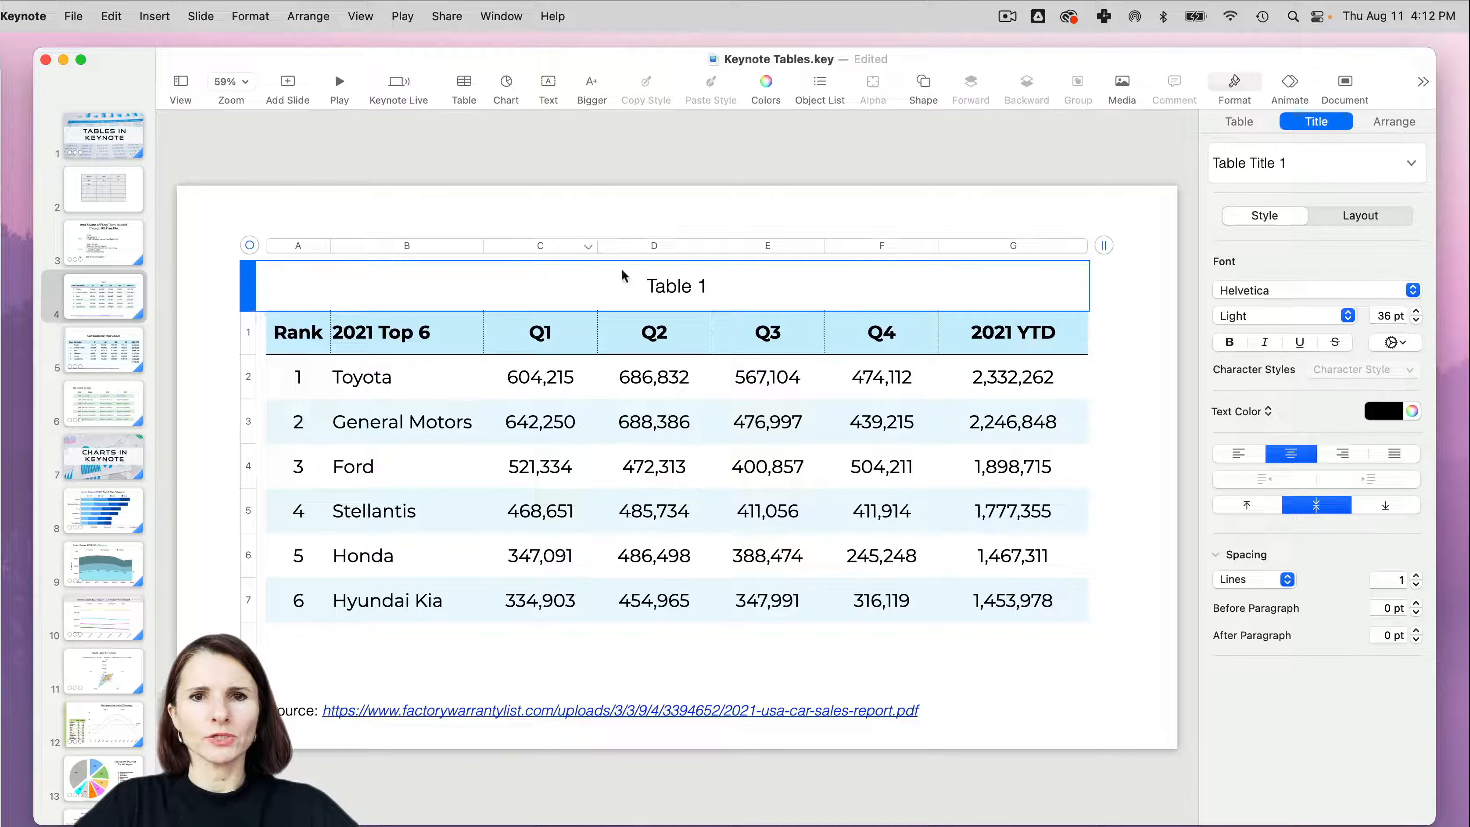
- Replace the table's title text with "Car Sales 2021"
left_click(685, 288)
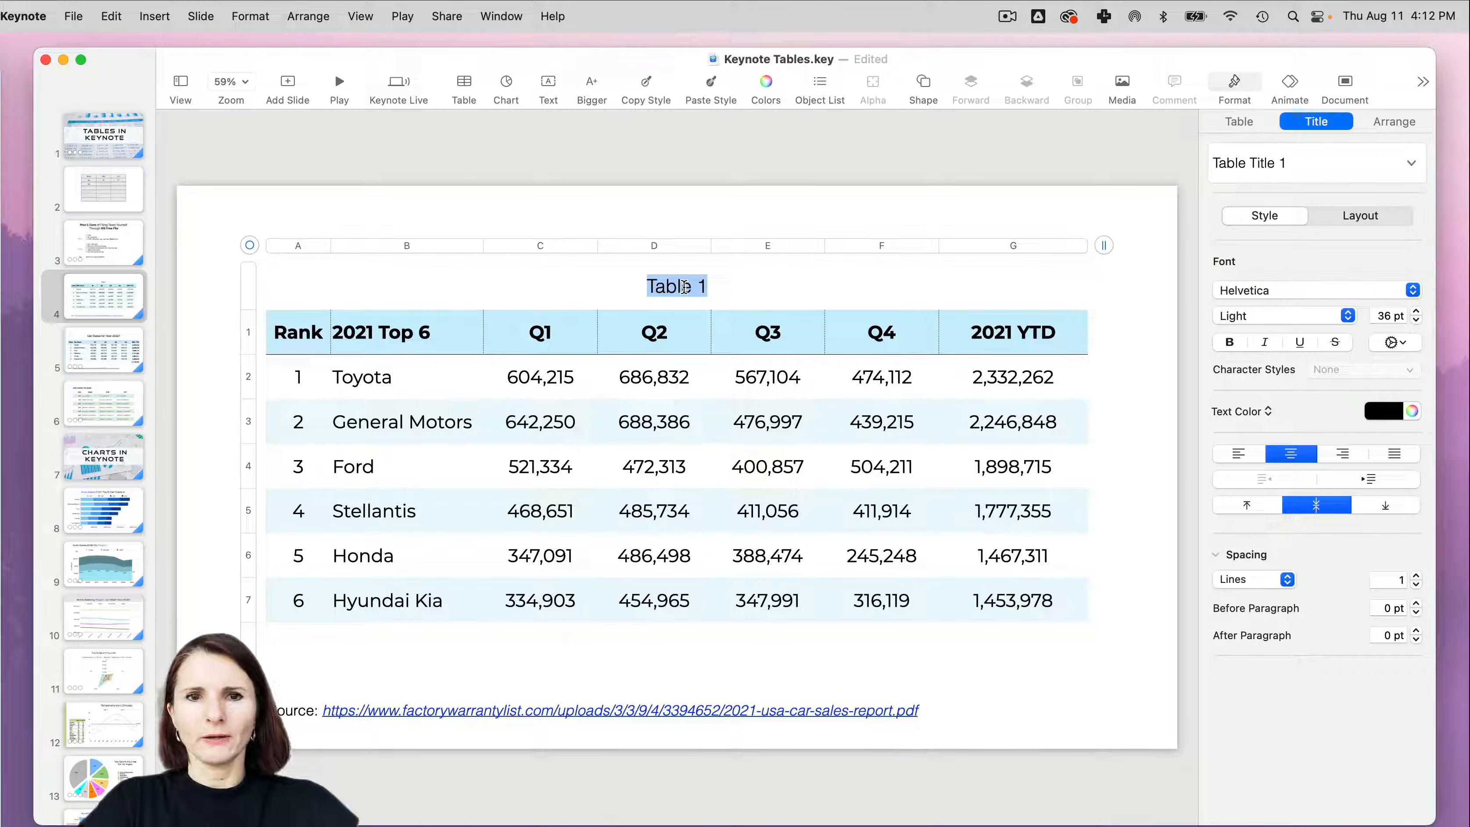
type("Car sale")
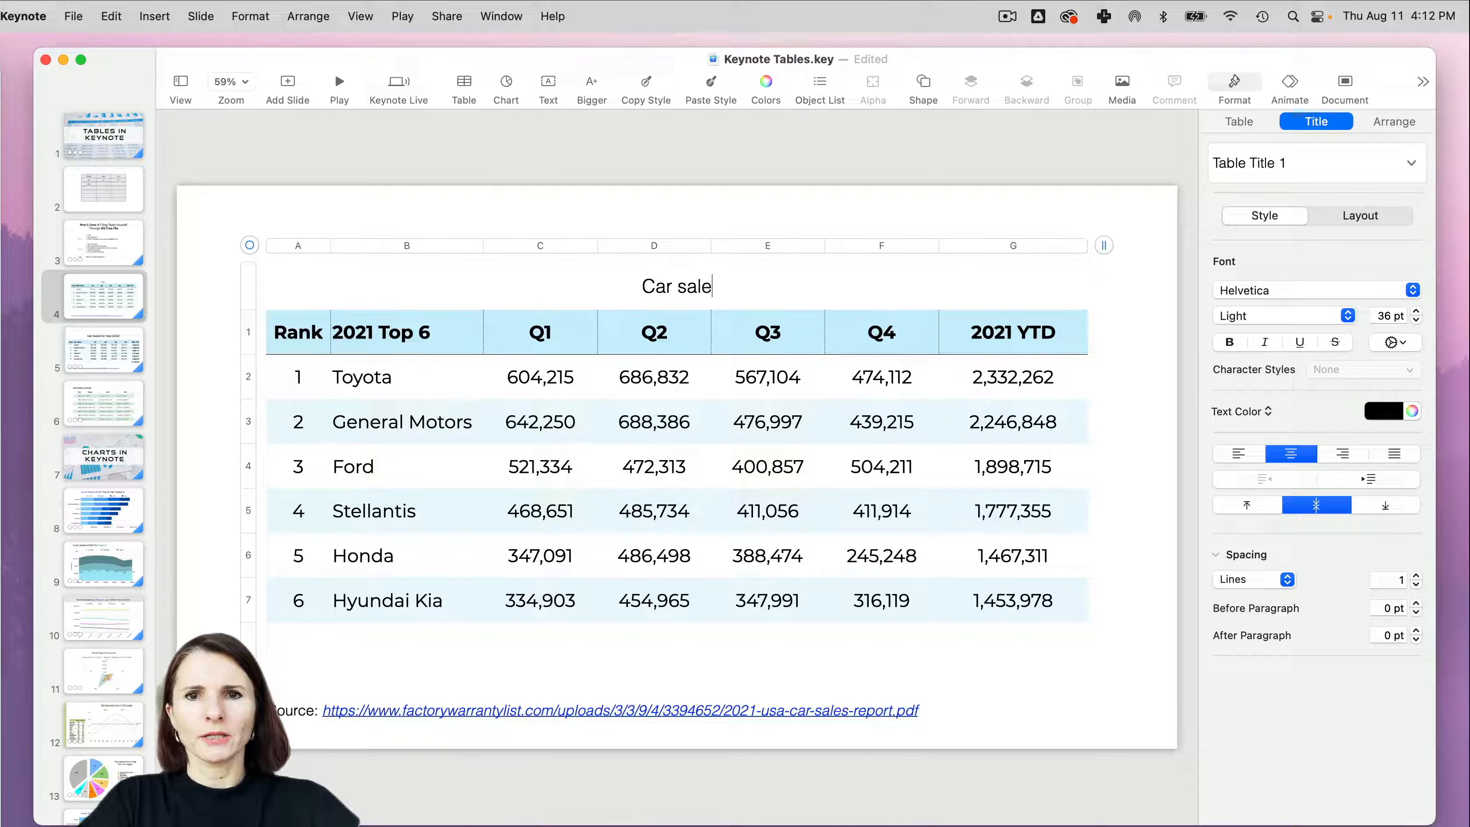
key("BackSpace")
key("BackSpace")
key("BackSpace")
key("BackSpace")
type("Sales")
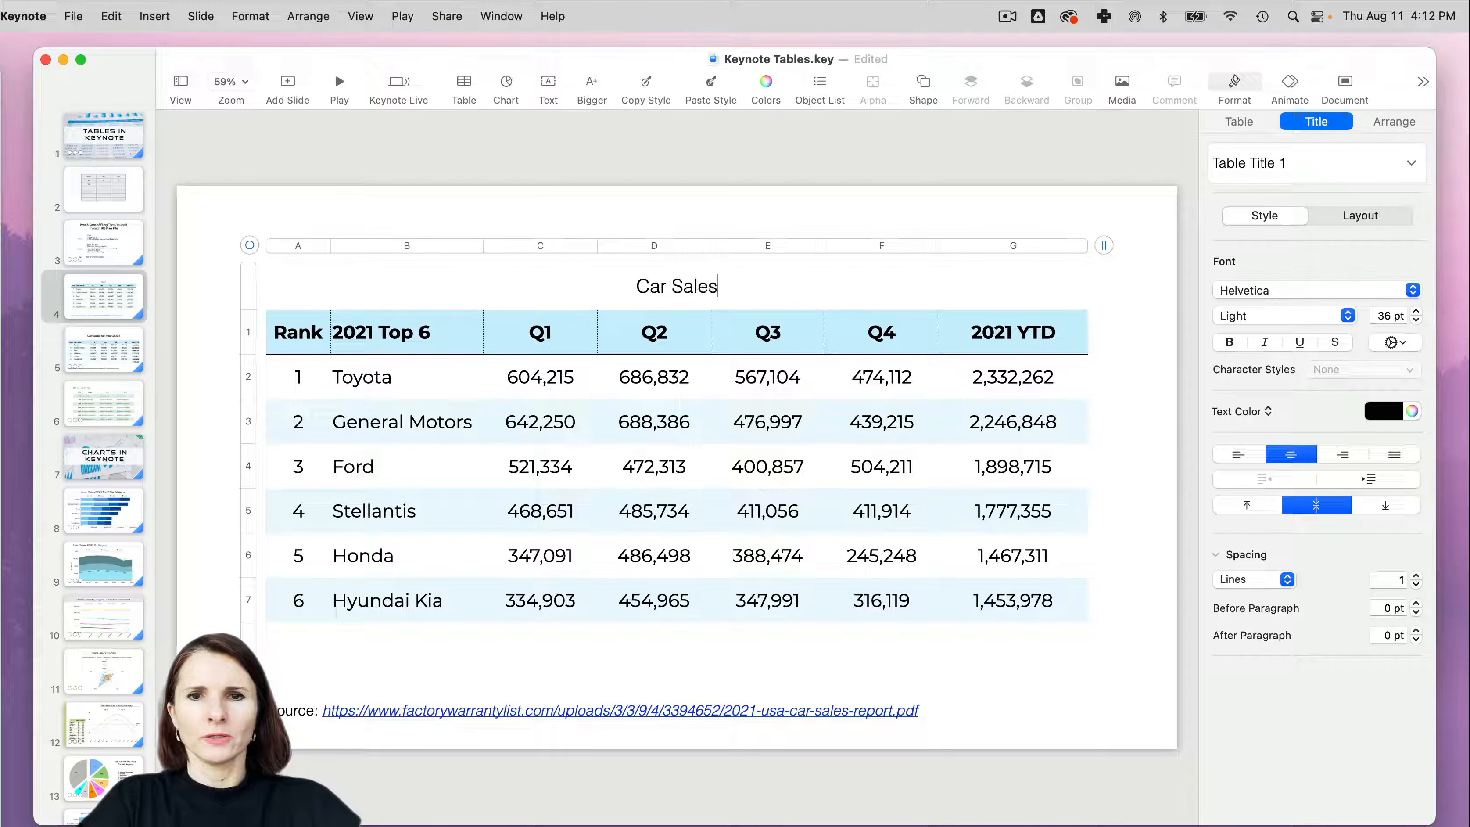
type(" 2021")
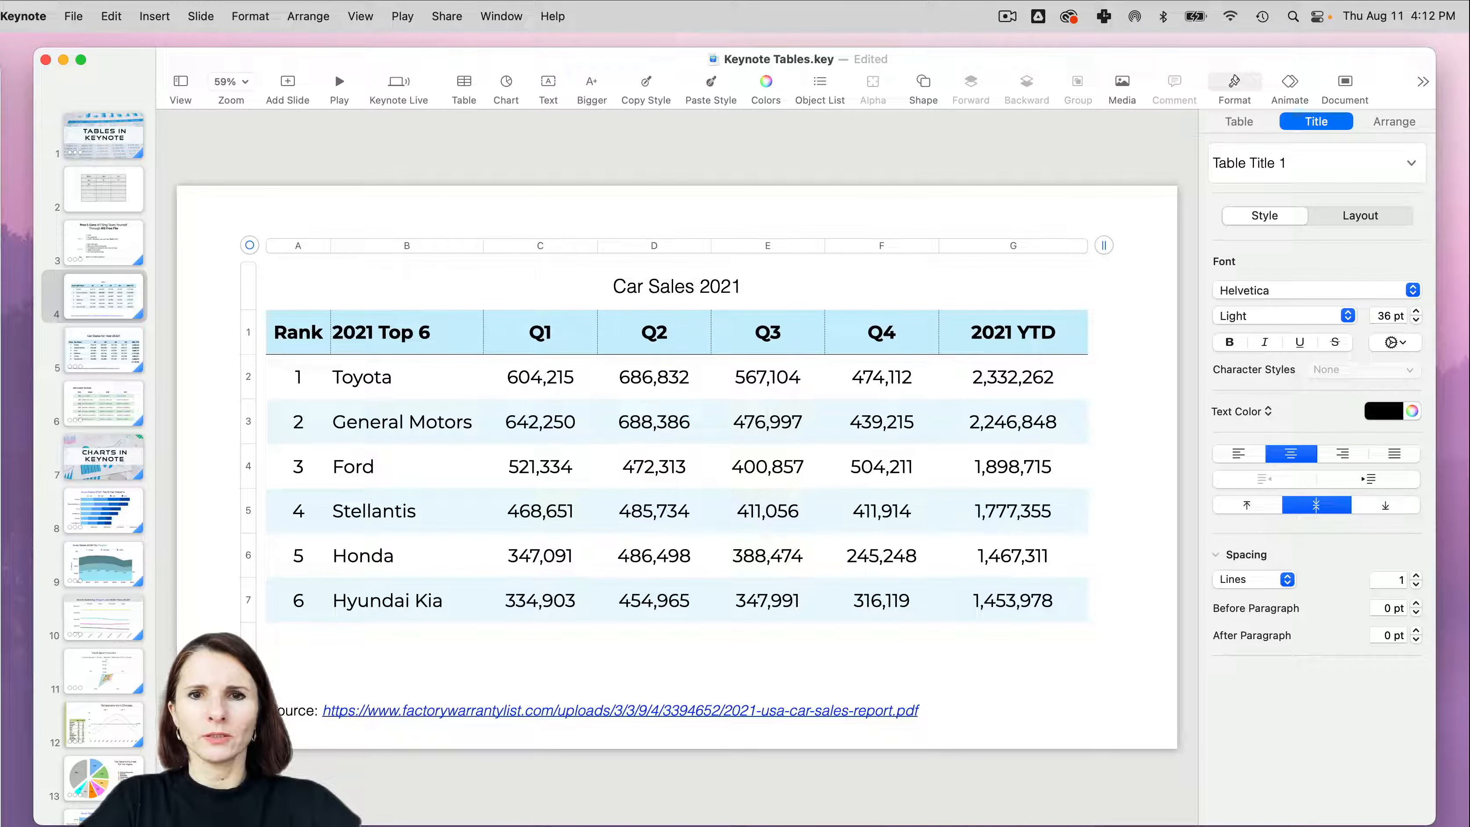
- Format the table title in the Michroma font, bold, at 40 pt
triple_click(694, 267)
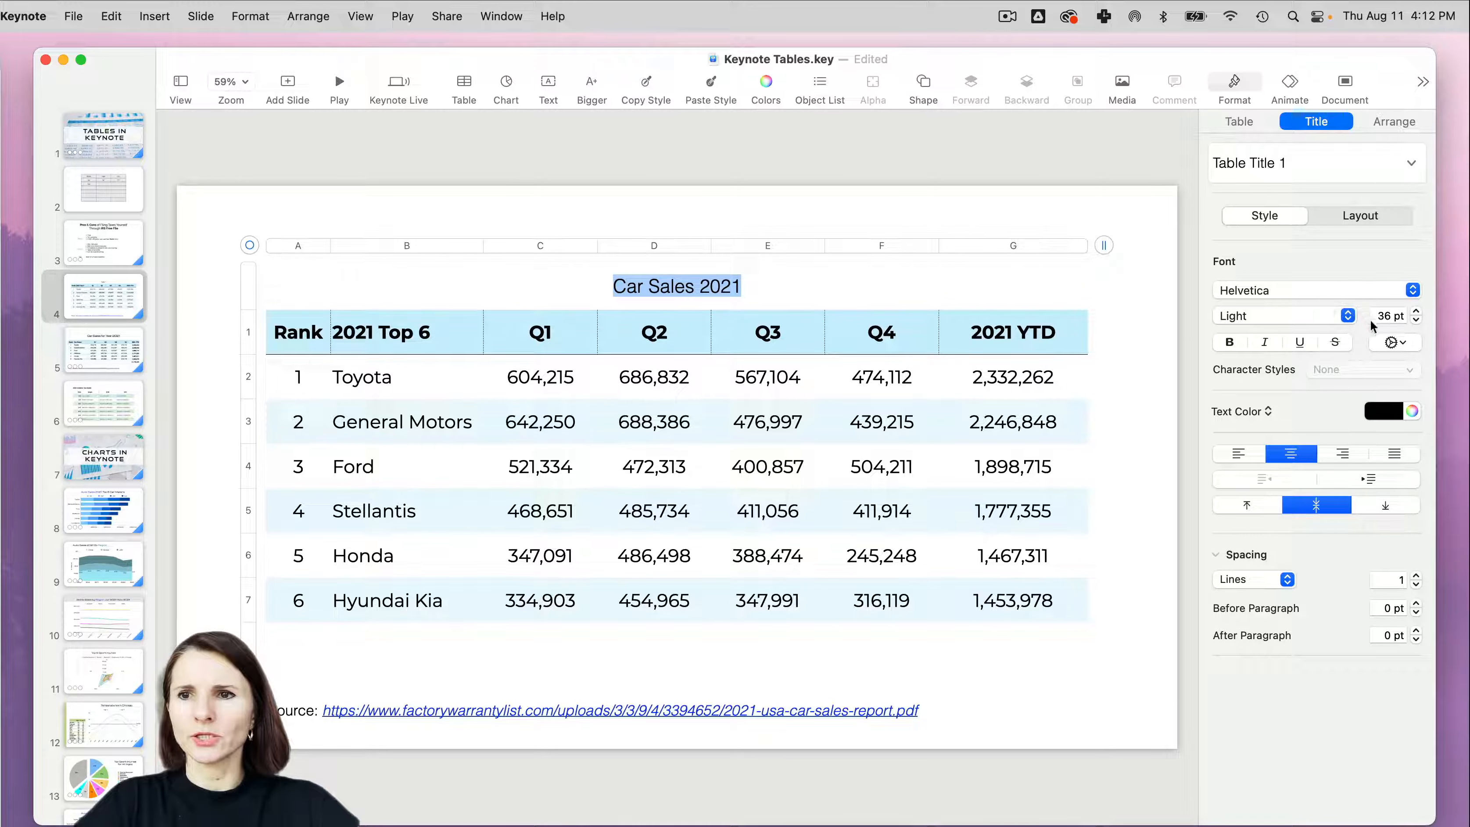
left_click(1412, 290)
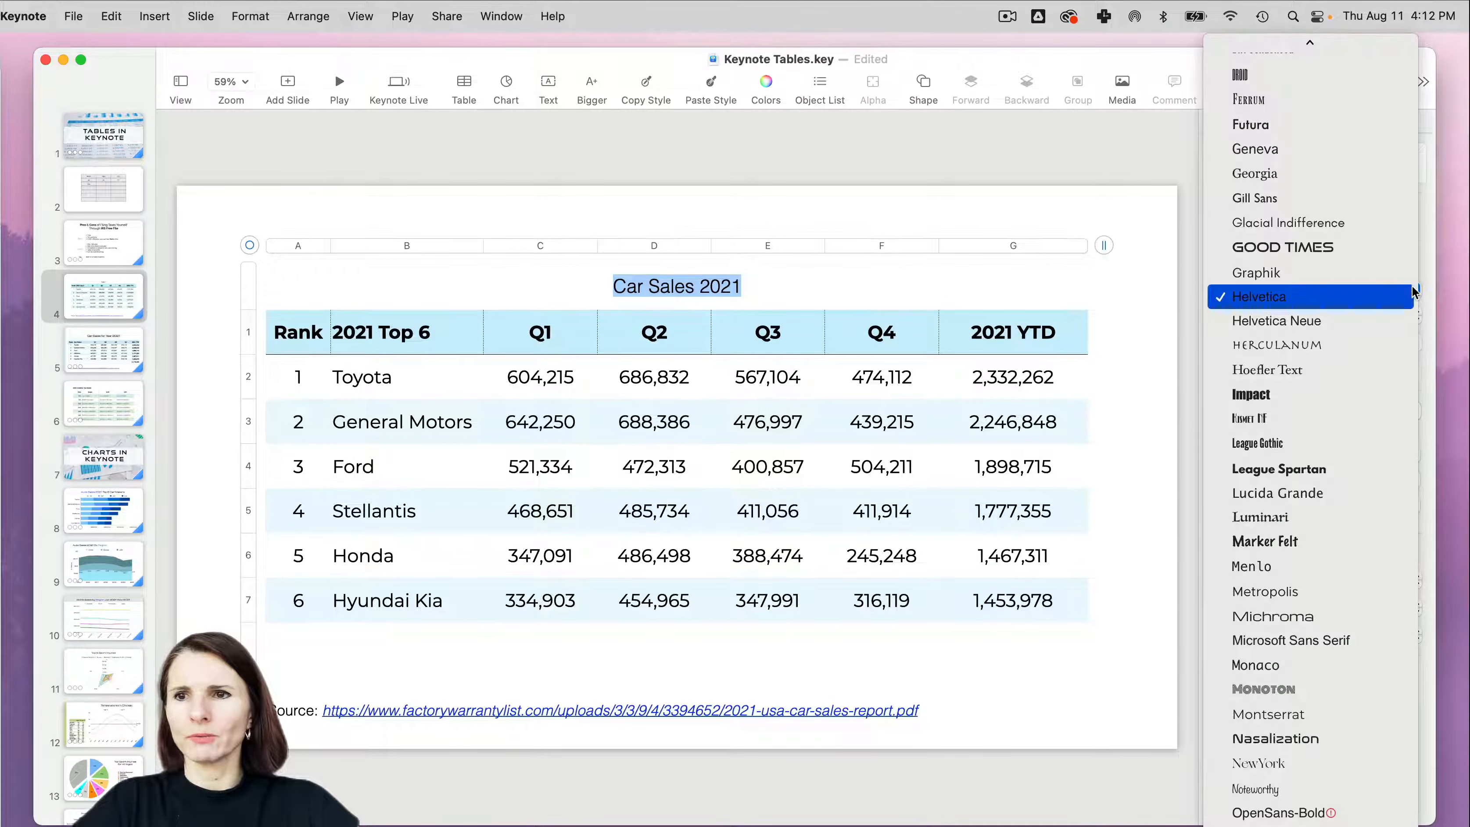
scroll(1362, 107, "up", 3)
left_click(1320, 52)
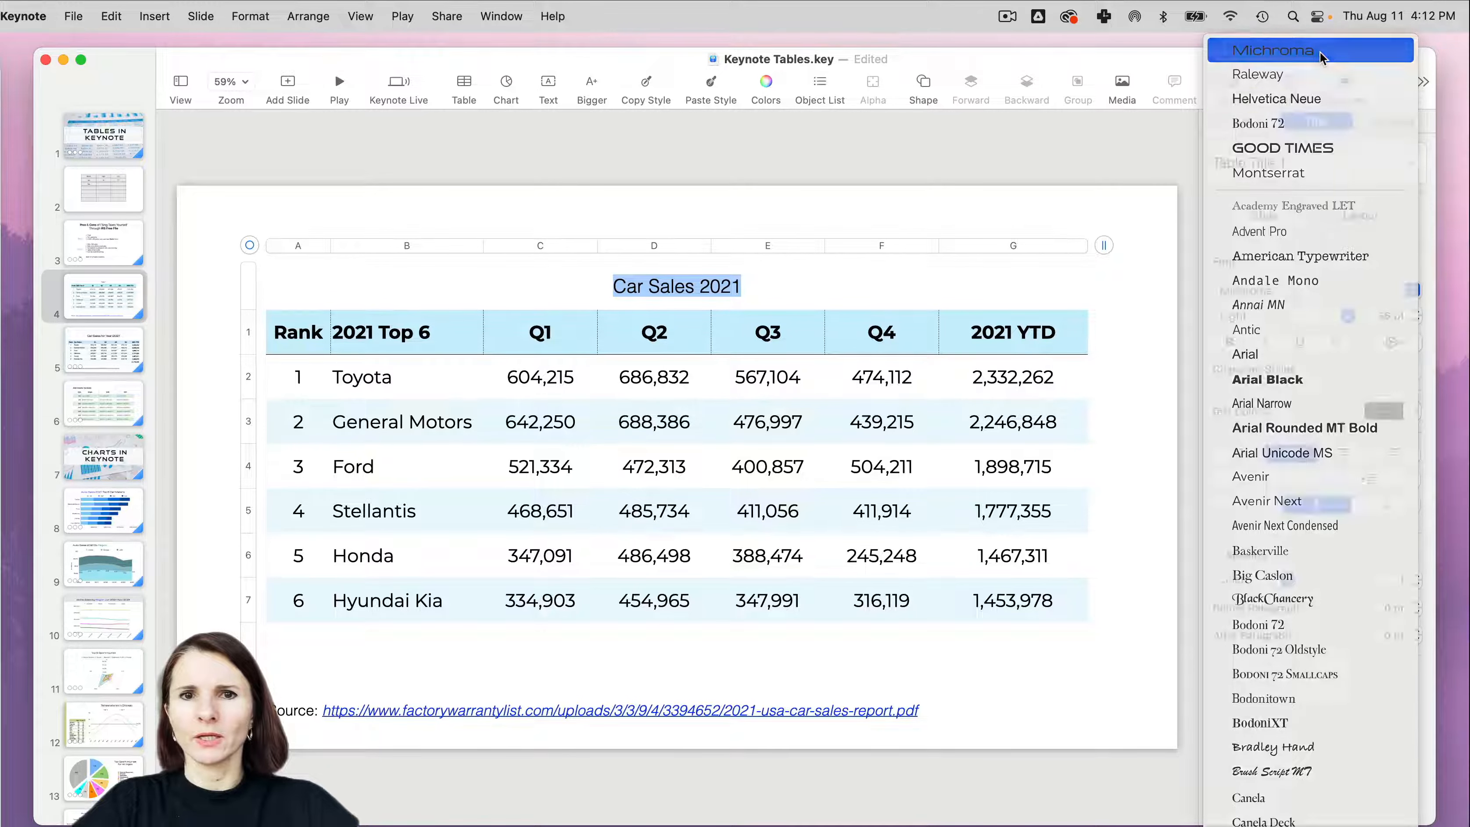
left_click(1231, 343)
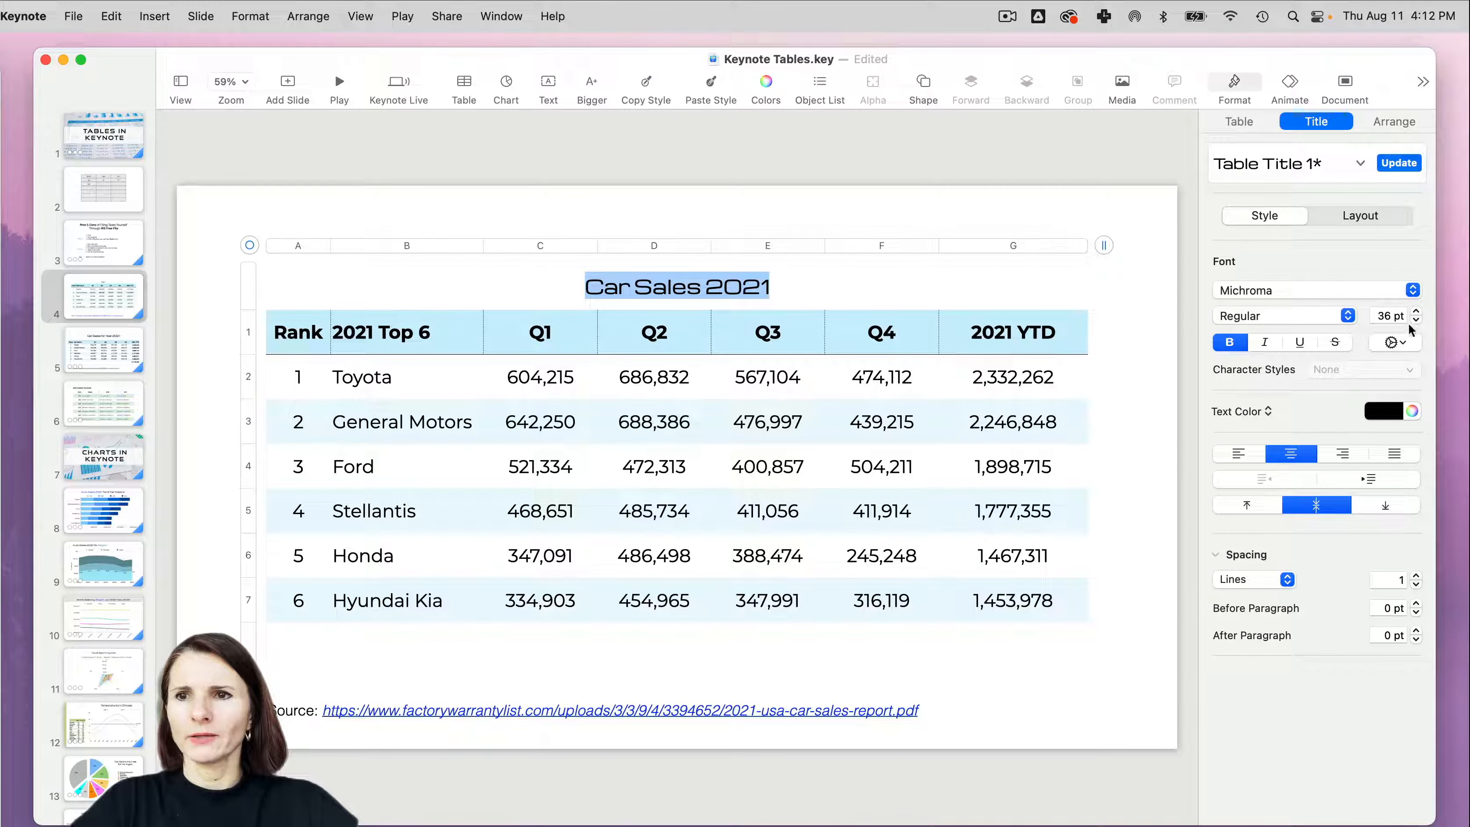
left_click(1417, 311)
left_click(1417, 312)
left_click(1417, 311)
left_click(1417, 311)
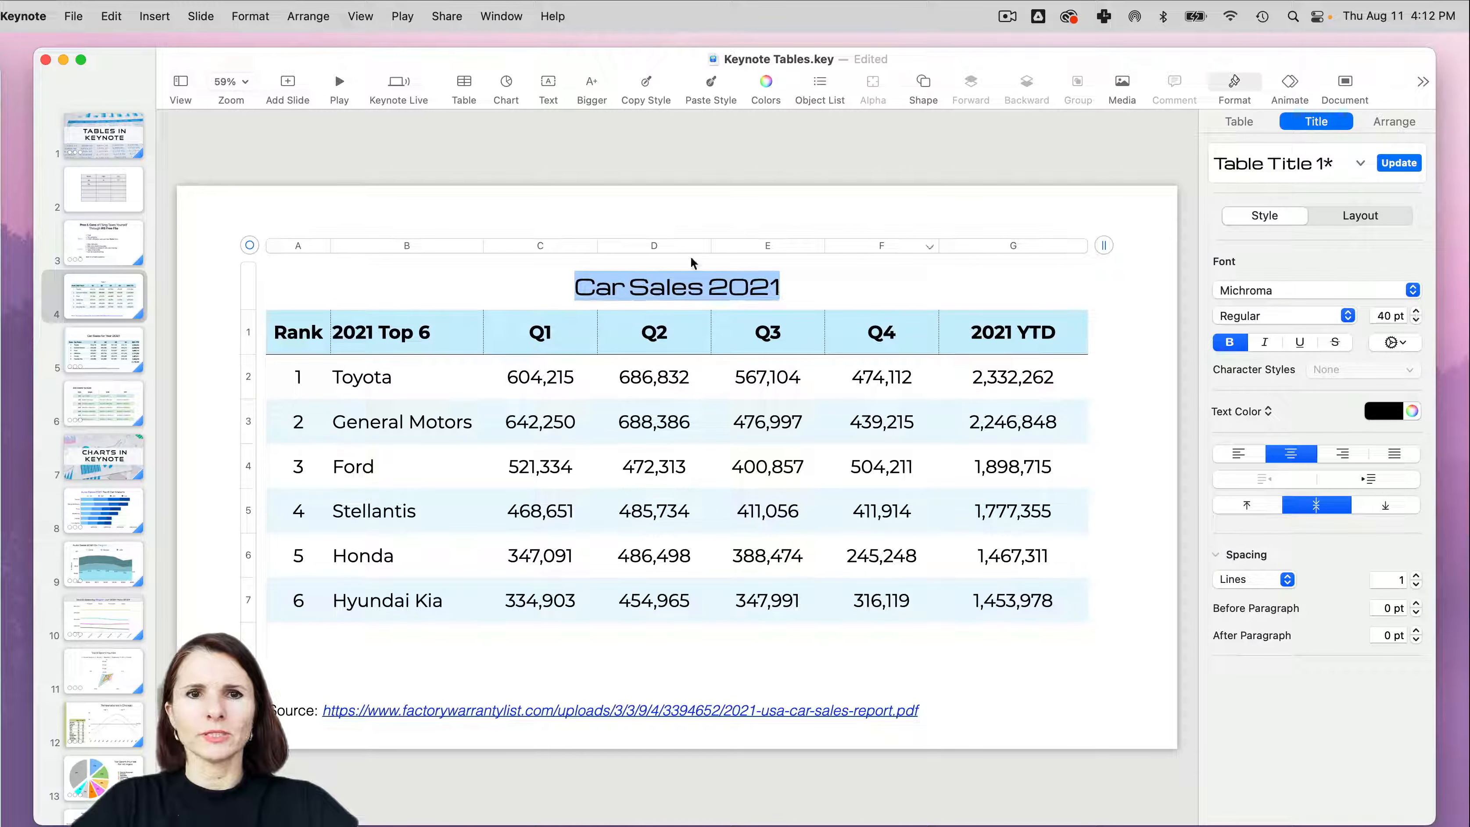
left_click(285, 210)
- Reposition the whole table slightly up and to the right on the slide
mouse_move(532, 344)
left_mouse_down()
mouse_move(555, 332)
mouse_move(496, 354)
mouse_move(522, 329)
mouse_move(563, 345)
mouse_move(551, 328)
mouse_move(512, 339)
mouse_move(547, 329)
mouse_move(543, 340)
left_mouse_up()
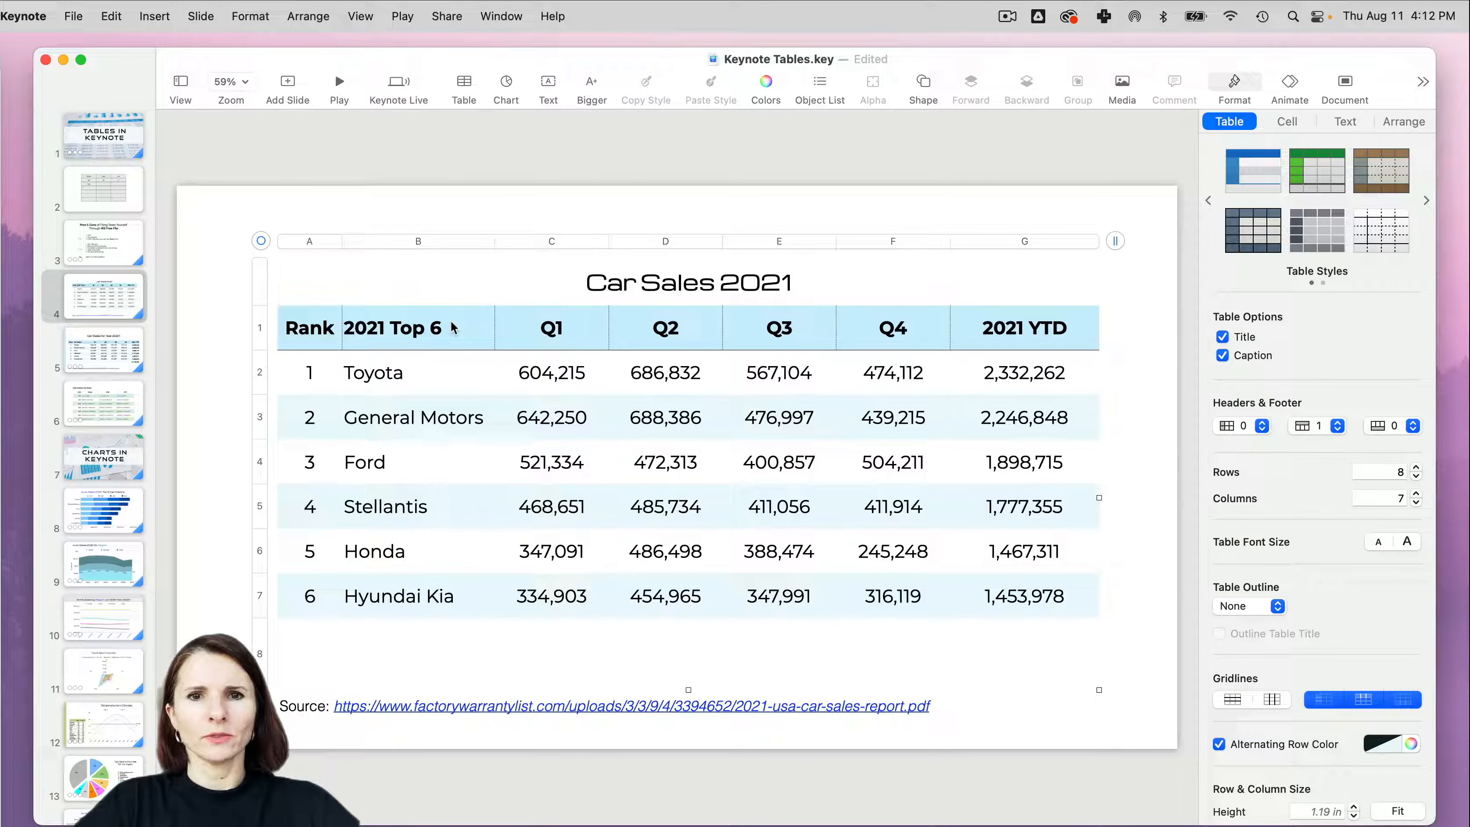
left_click(452, 328)
left_click(261, 240)
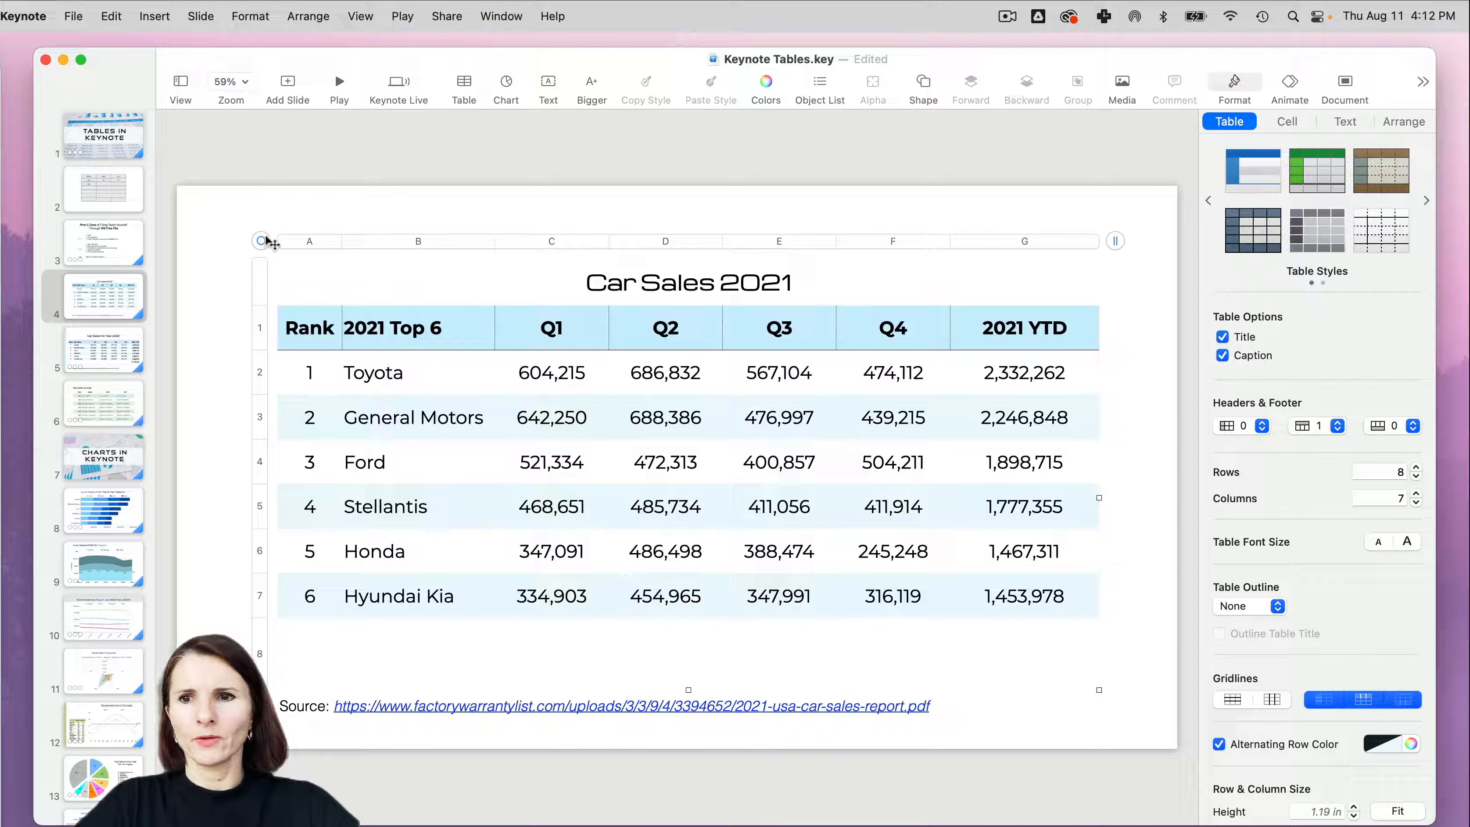
- Remove all outer and inner borders from the header row's cells with the No Border option
left_click(260, 328)
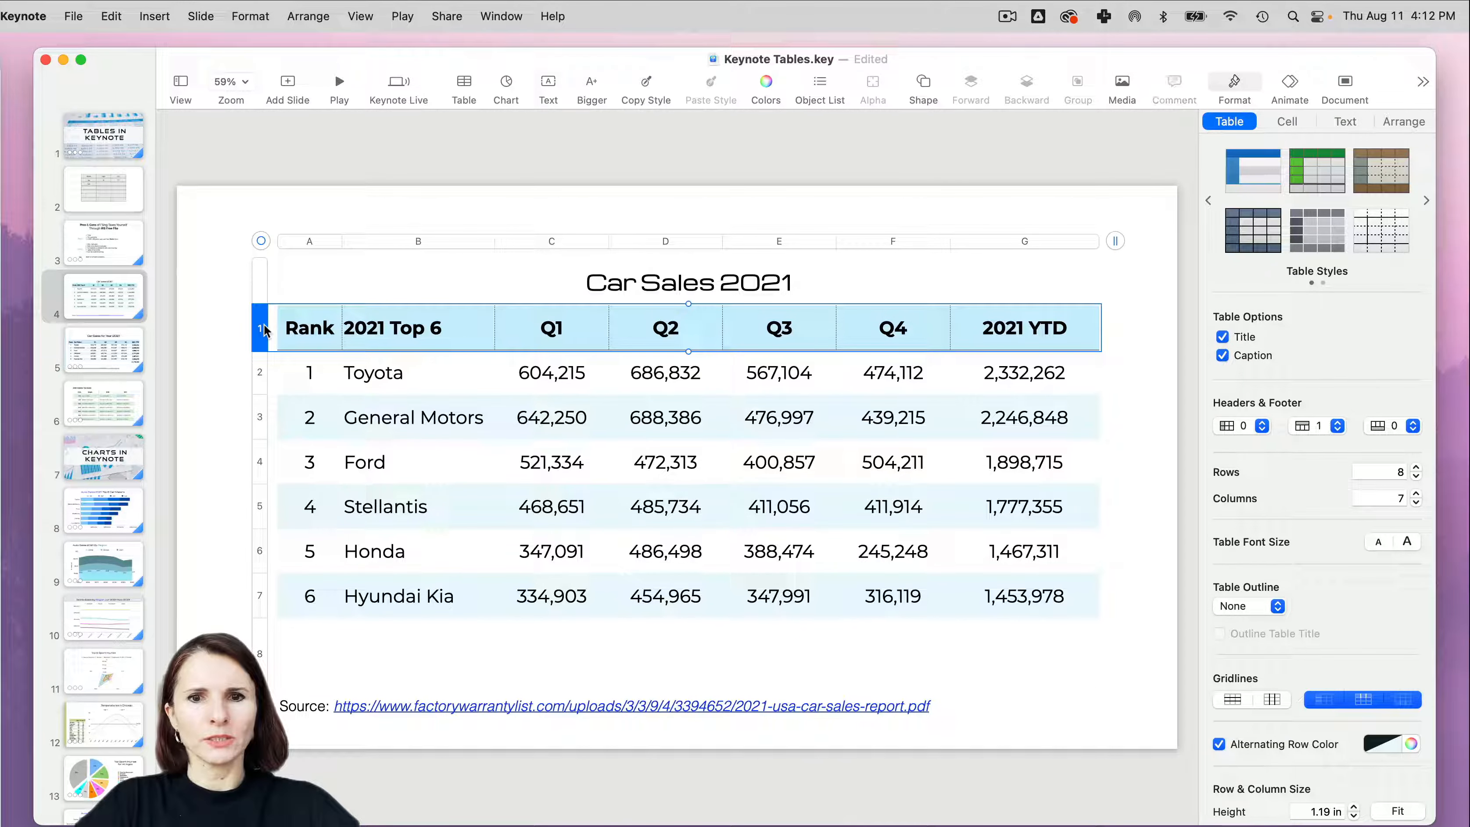
left_click(1288, 123)
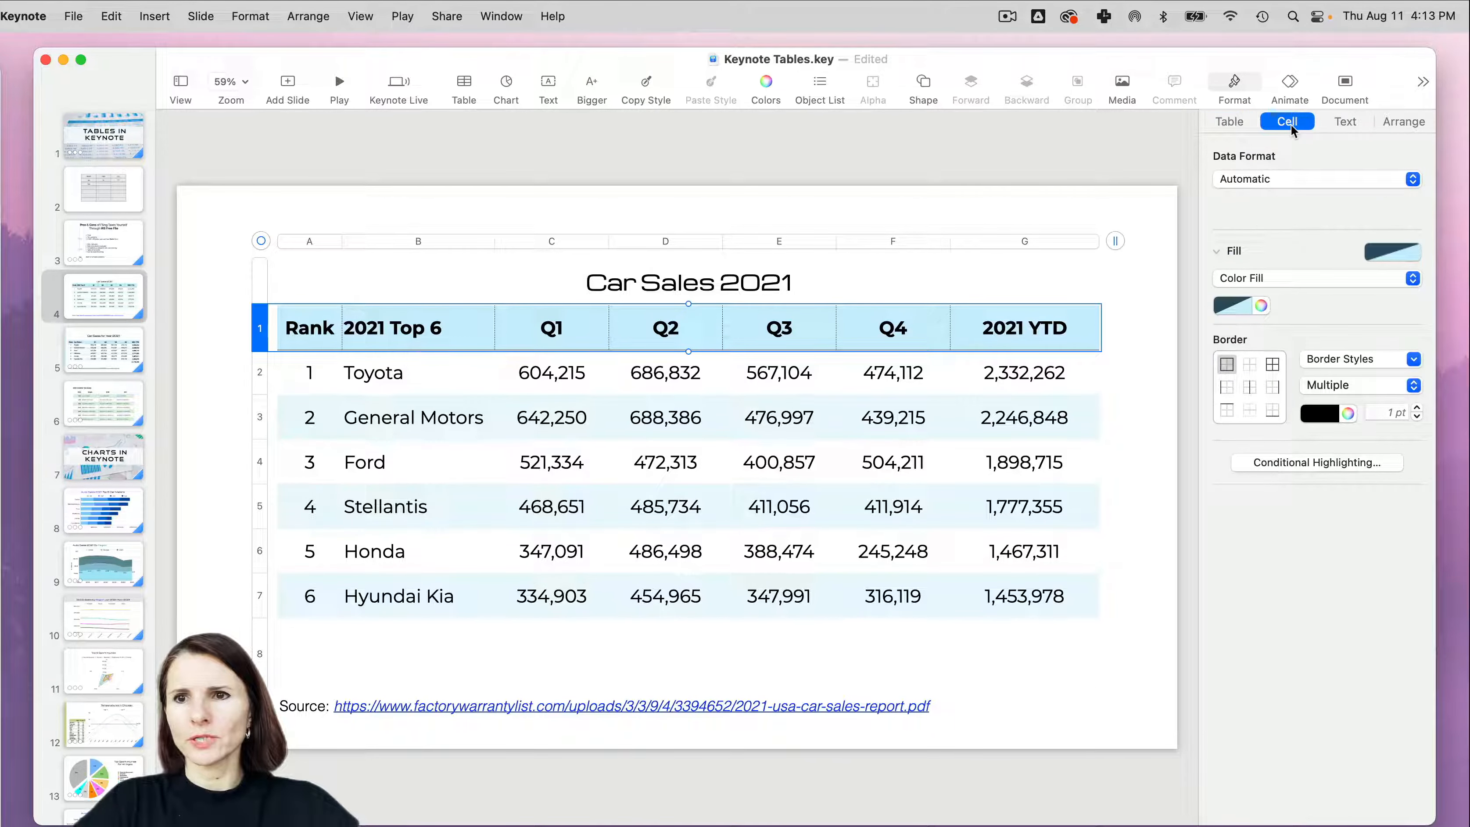
left_click(1413, 385)
left_click(1349, 444)
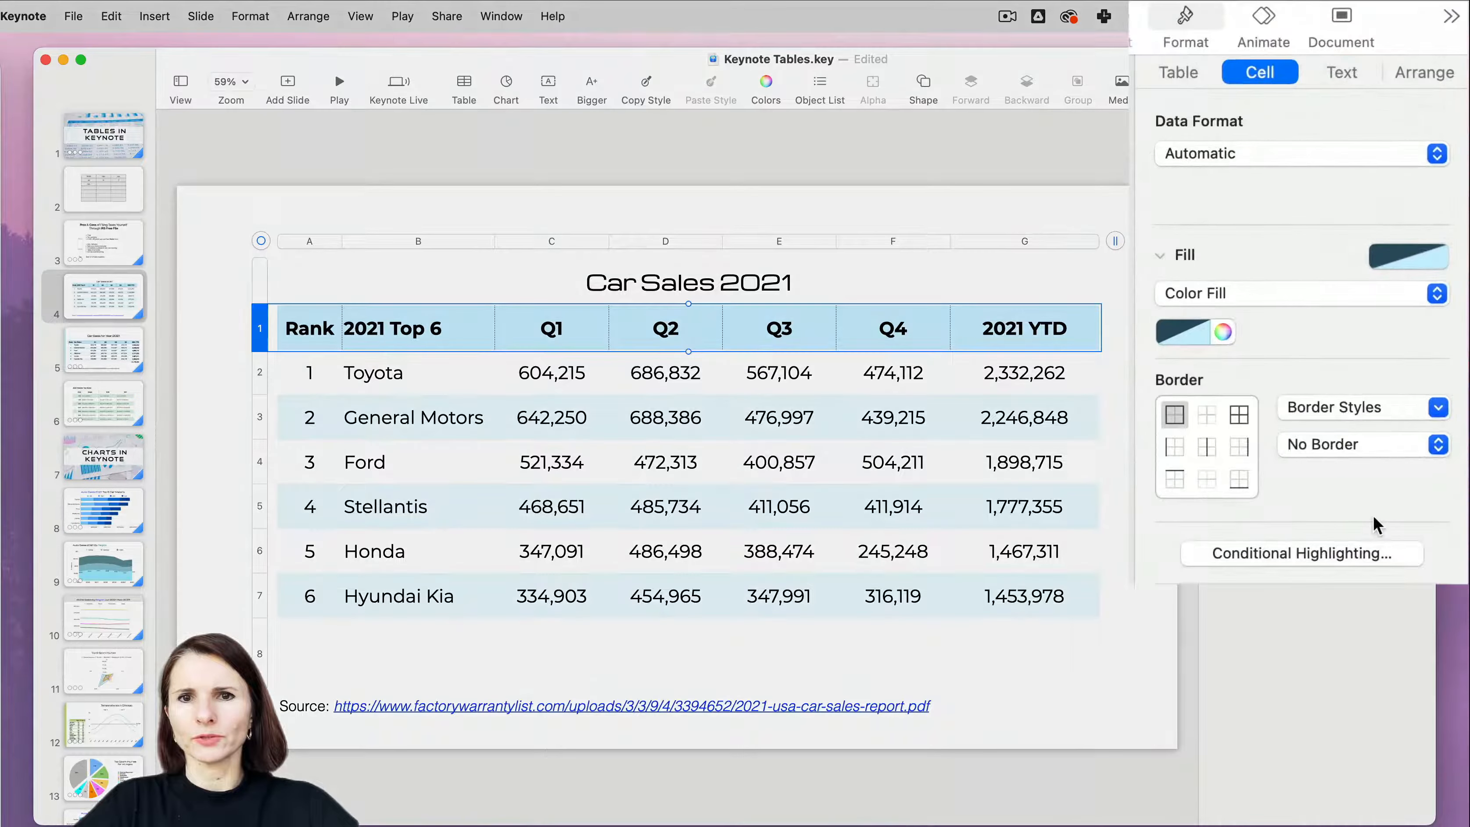
left_click(1239, 414)
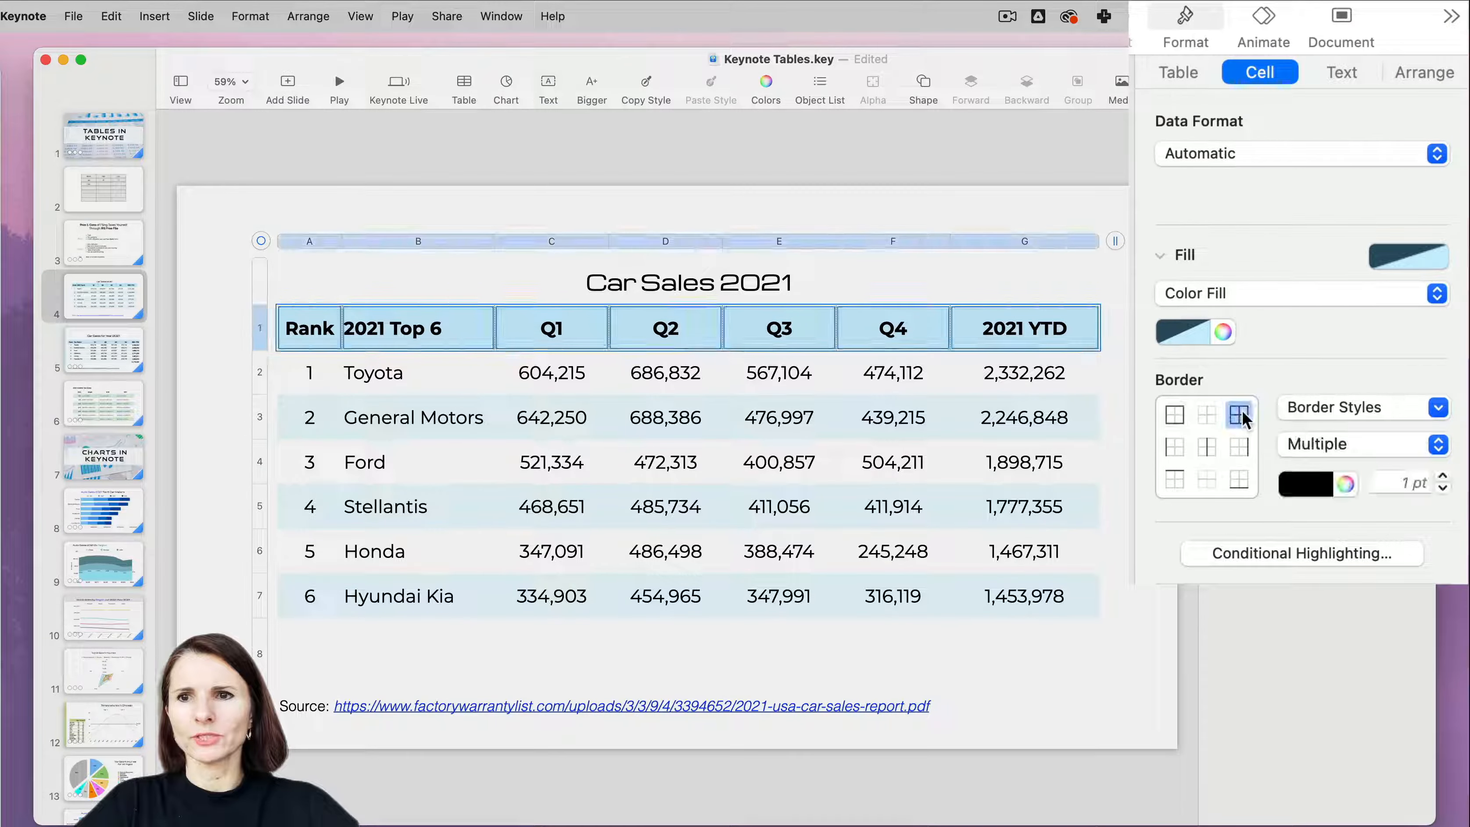
left_click(1438, 444)
left_click(1413, 528)
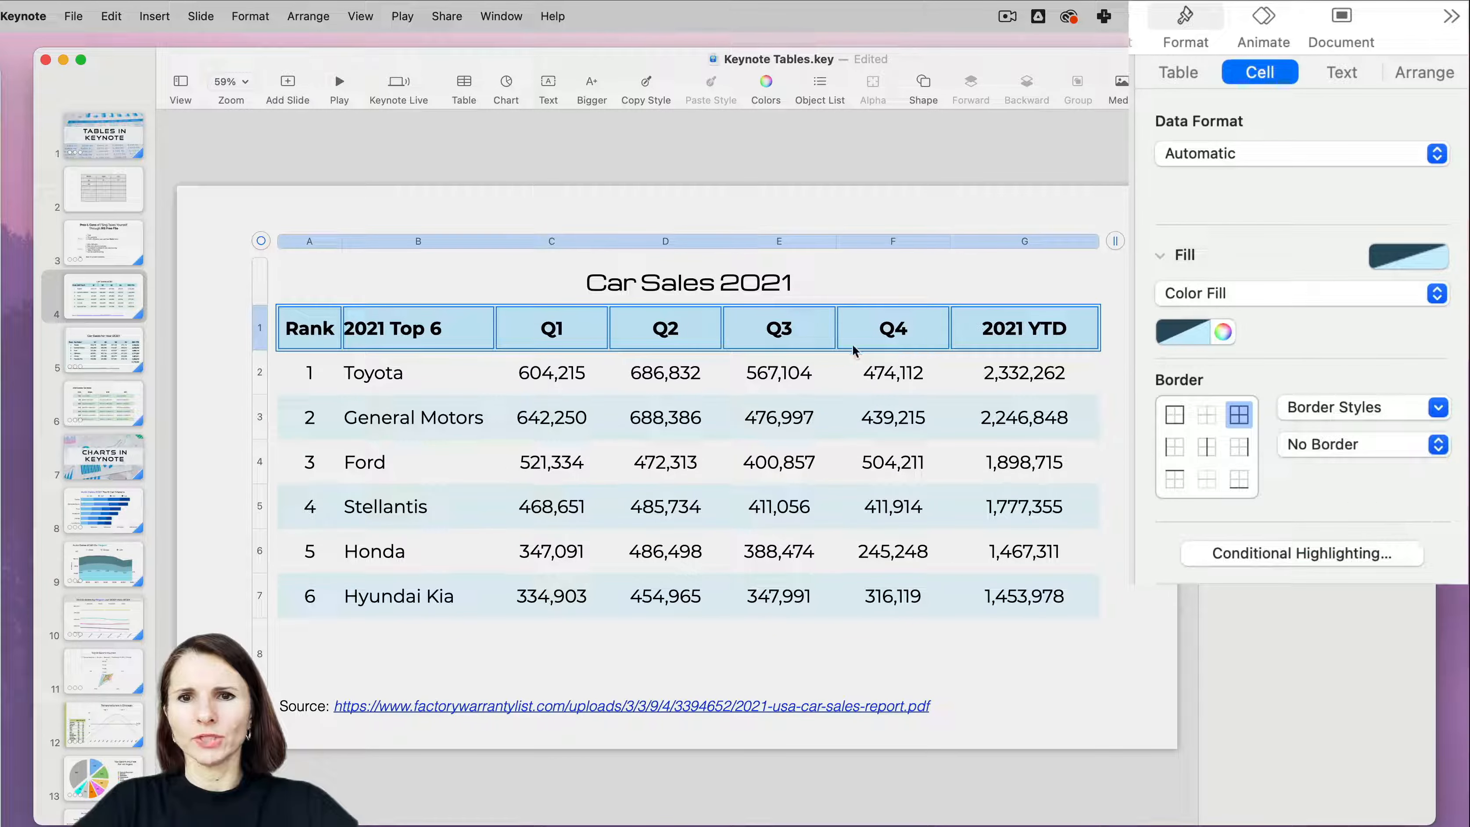
left_click(359, 412)
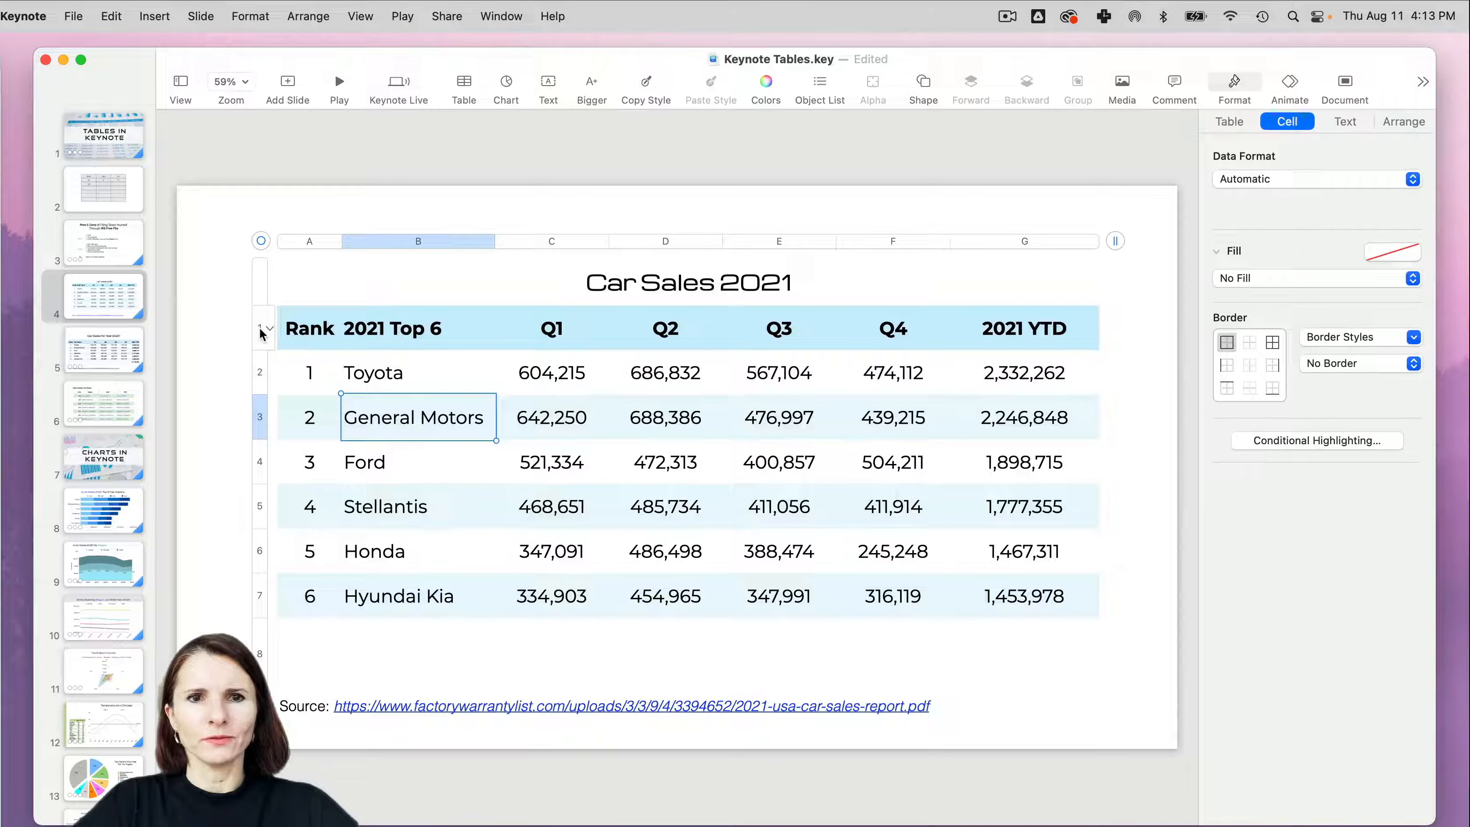
- Add a 3 pt solid border along the right edge of the 2021 Top 6 column, from the header through the Hyundai Kia row
left_click(261, 328)
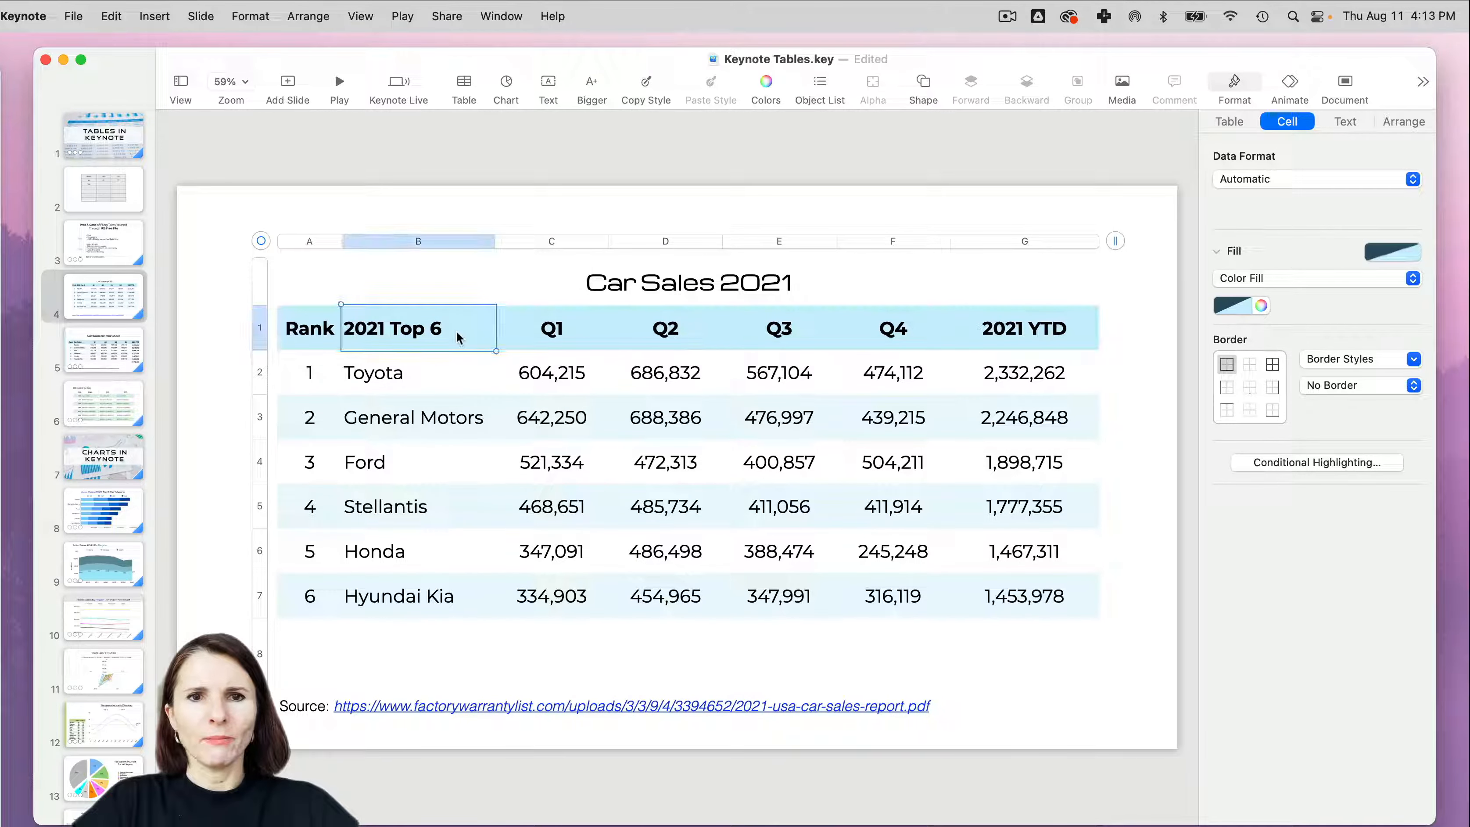
left_click(445, 240)
left_click(448, 315)
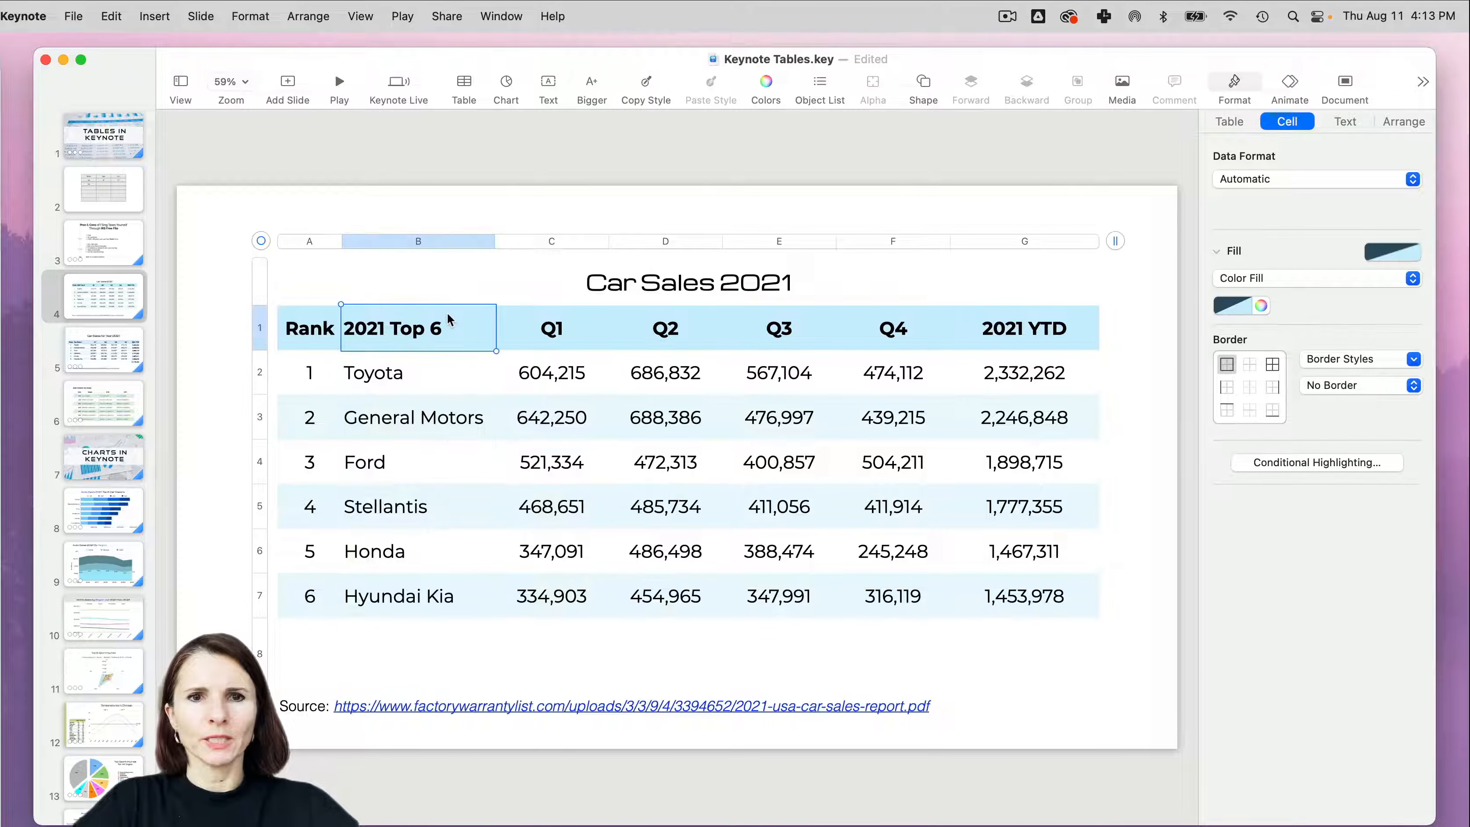
mouse_move(449, 319)
left_mouse_down()
mouse_move(452, 571)
mouse_move(449, 333)
left_mouse_up()
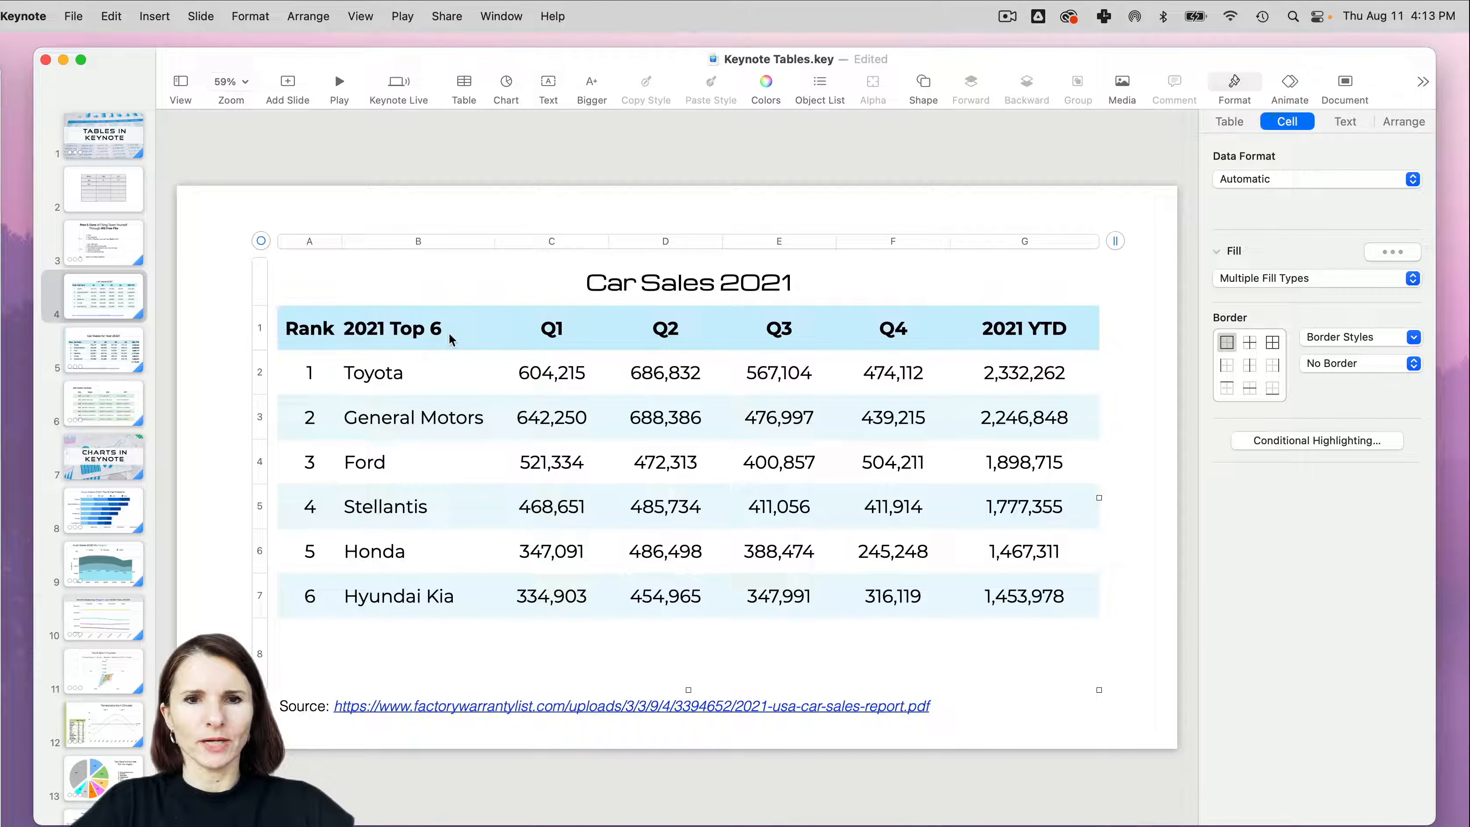
left_click(457, 322)
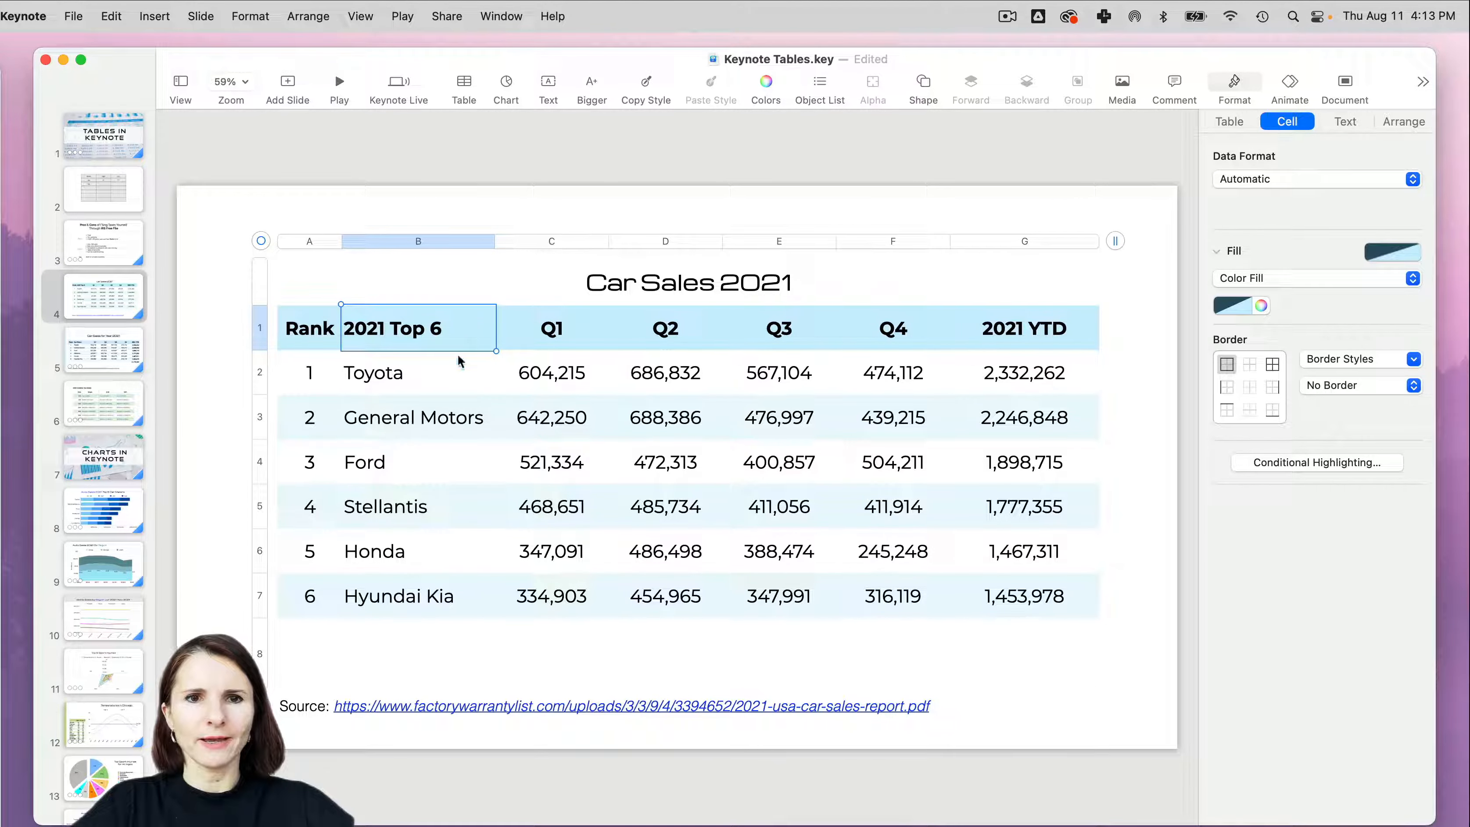
left_click(431, 602, "shift")
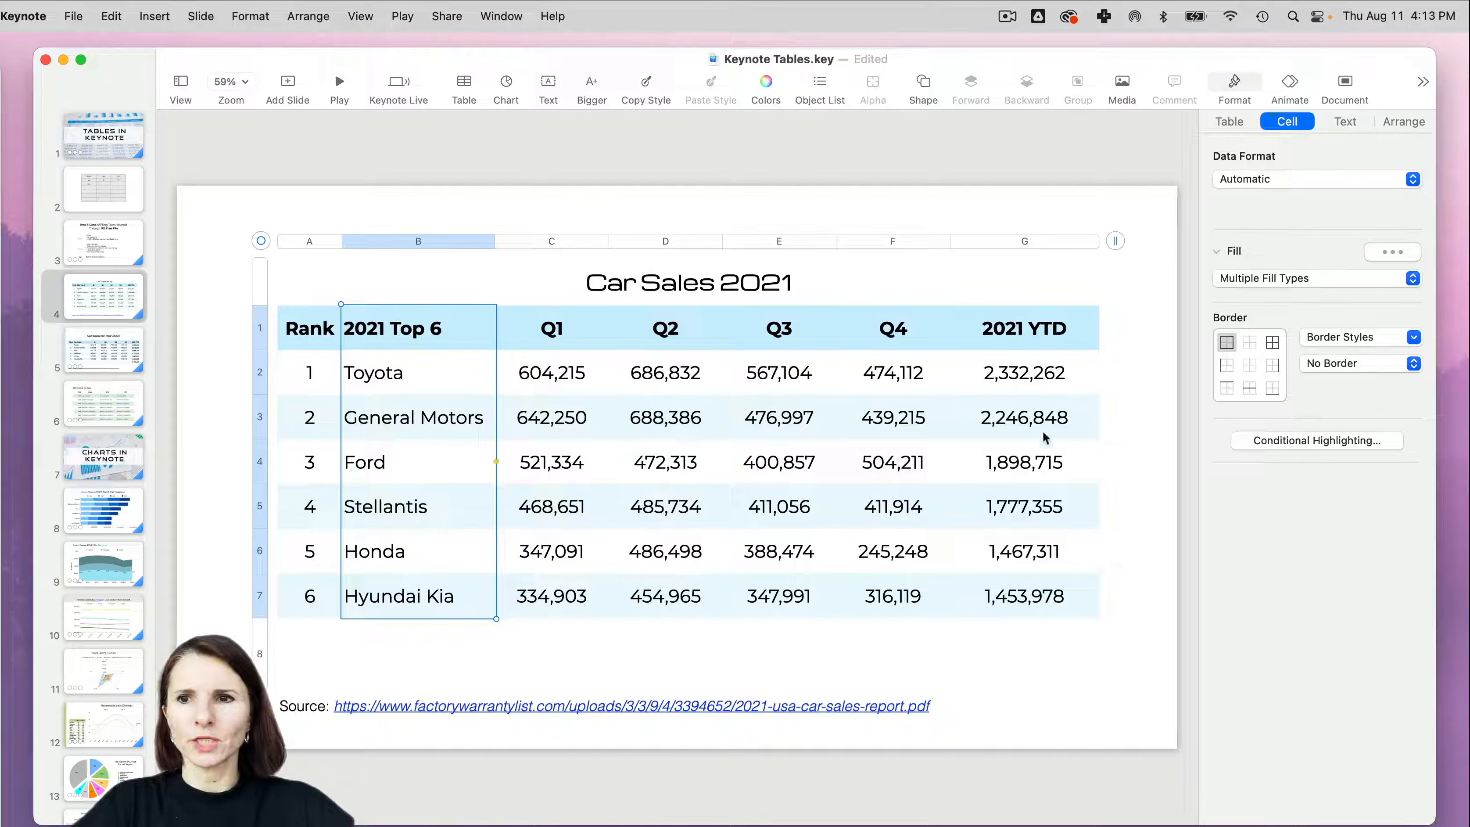
left_click(1273, 366)
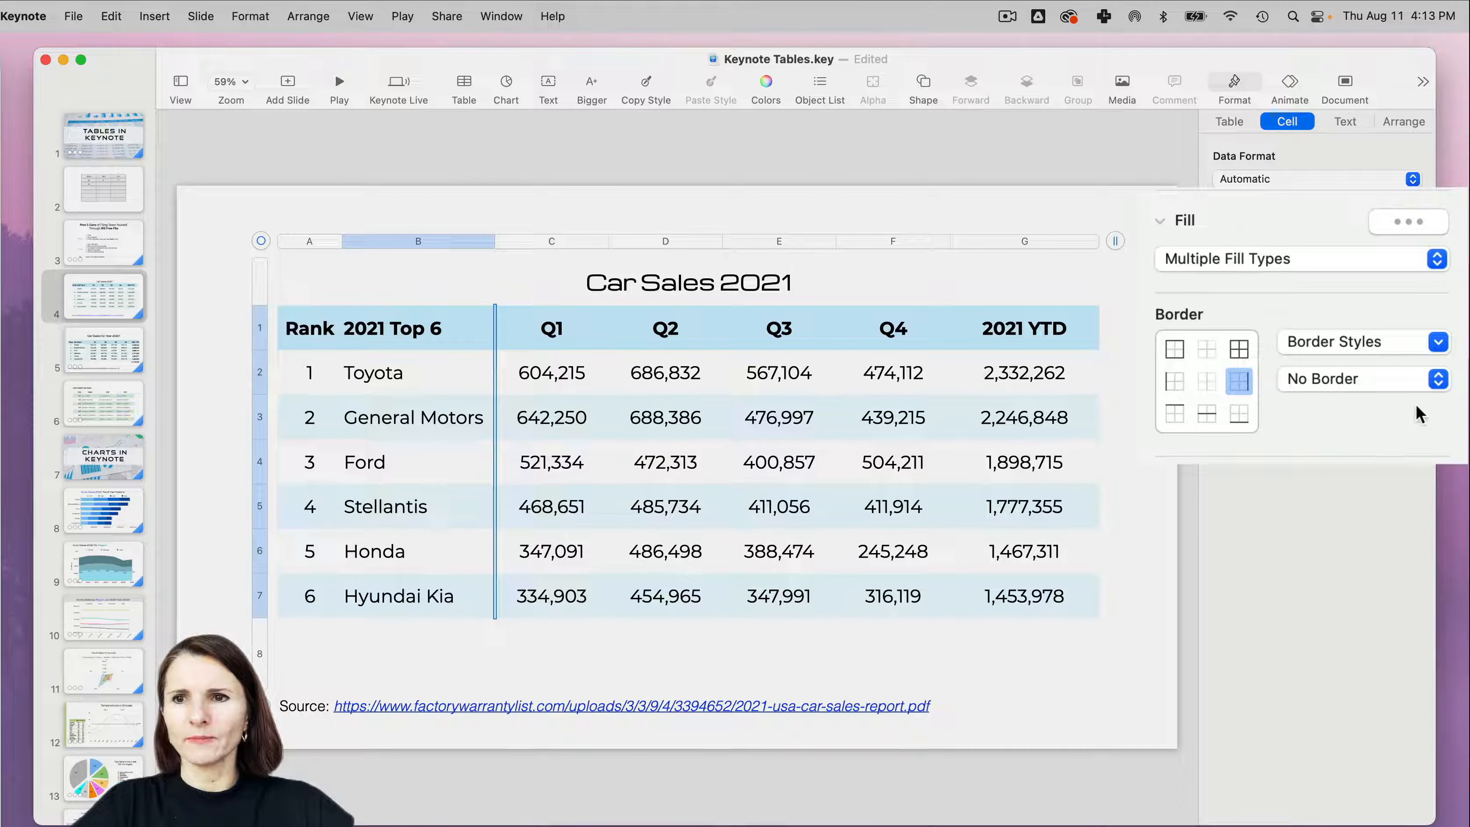
left_click(1439, 342)
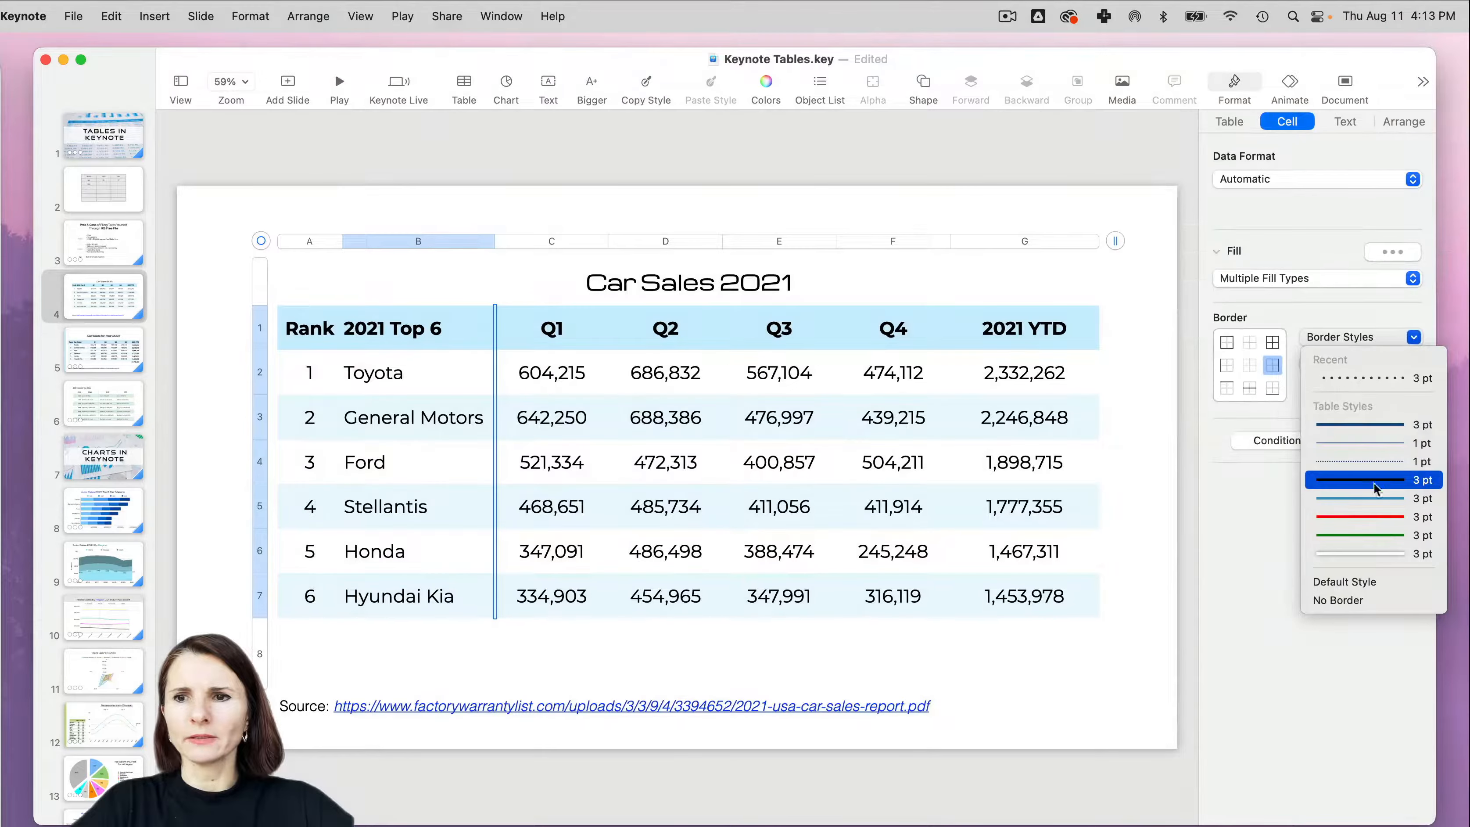
left_click(1370, 554)
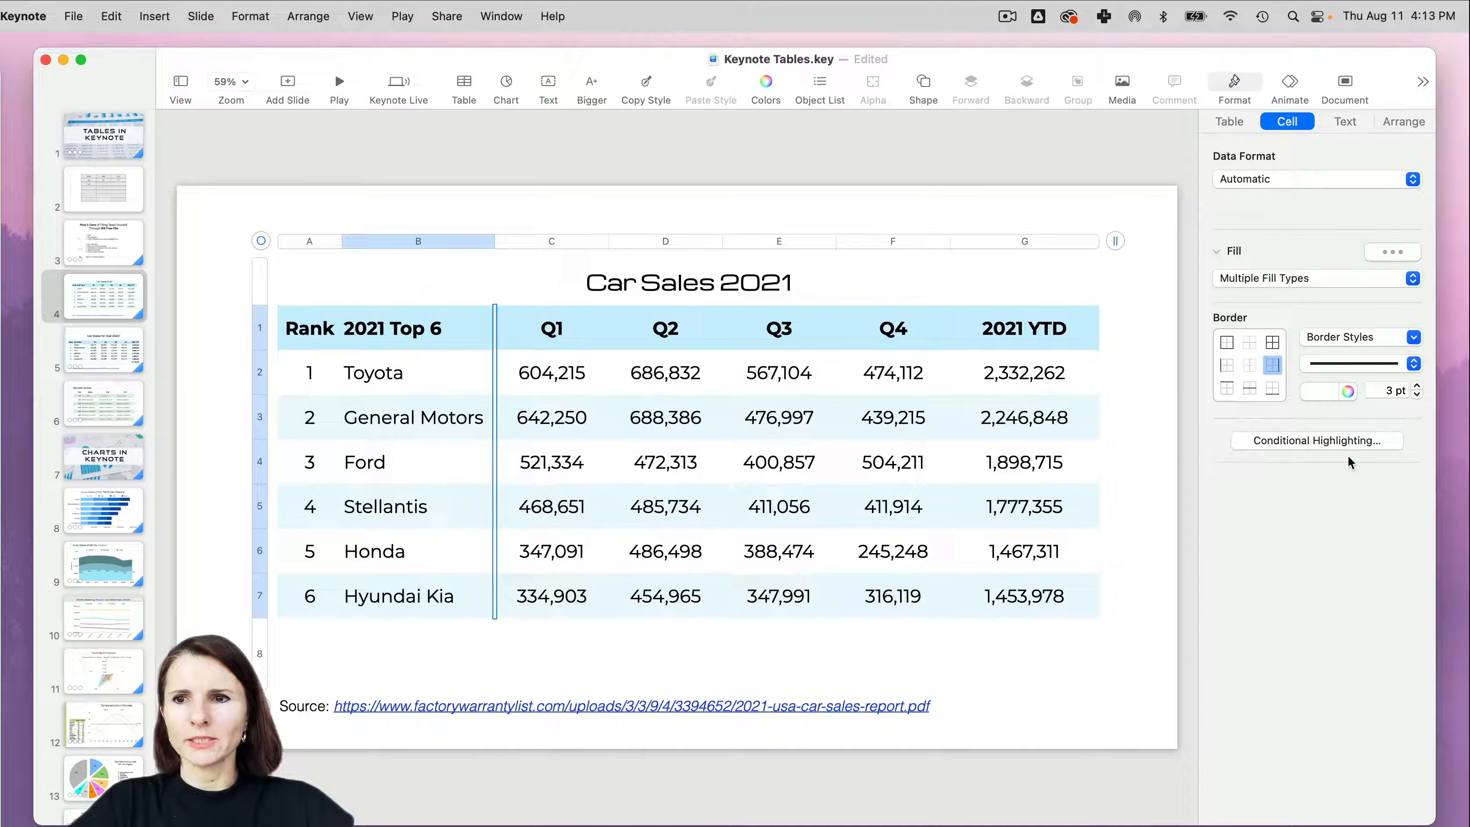
- Recolor the border beside the 2021 Top 6 column dark grey and change its line style to dotted
left_click(1352, 393)
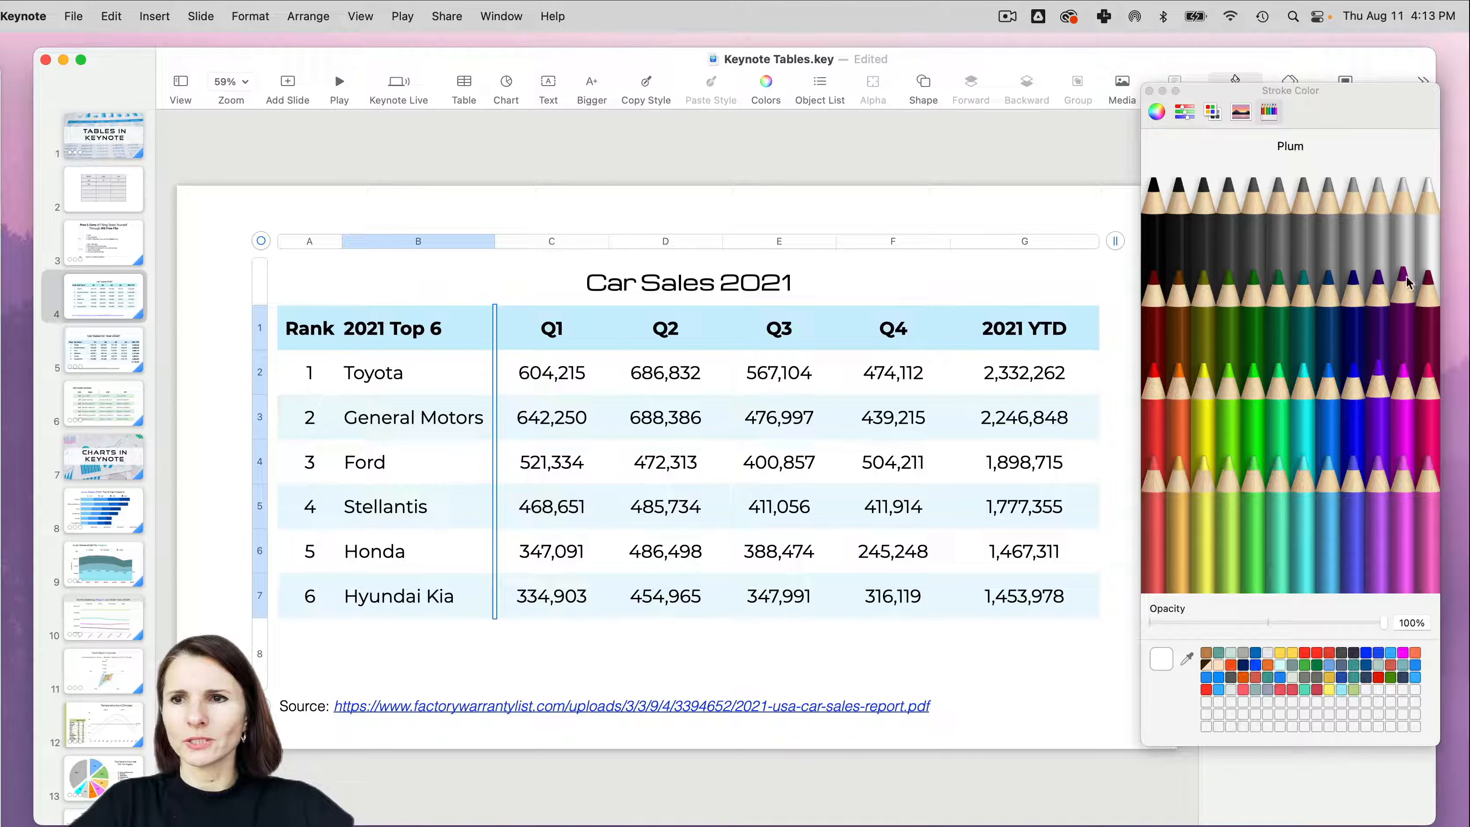
left_click(1378, 229)
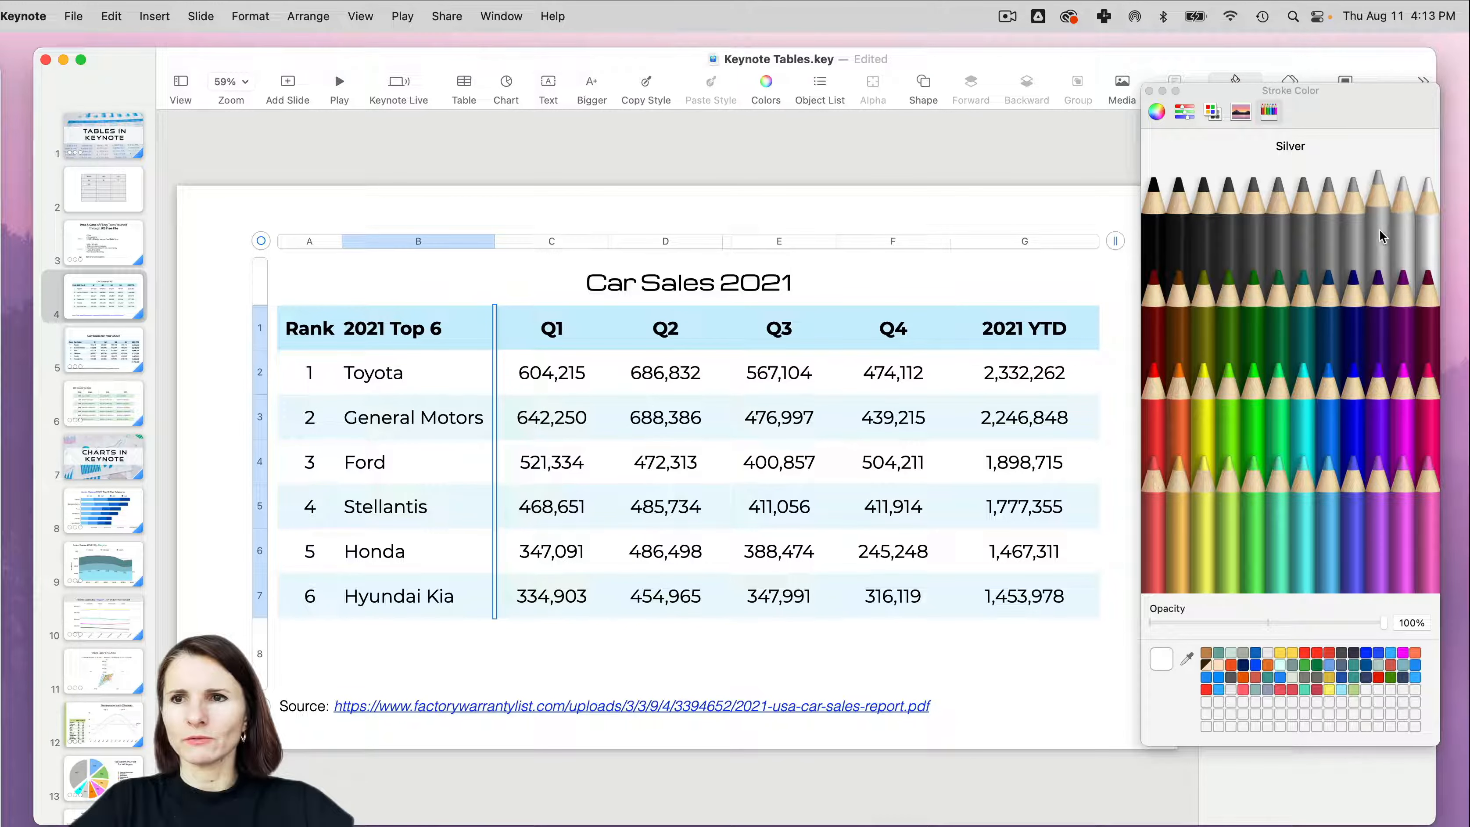
left_click(1207, 211)
left_click(1149, 91)
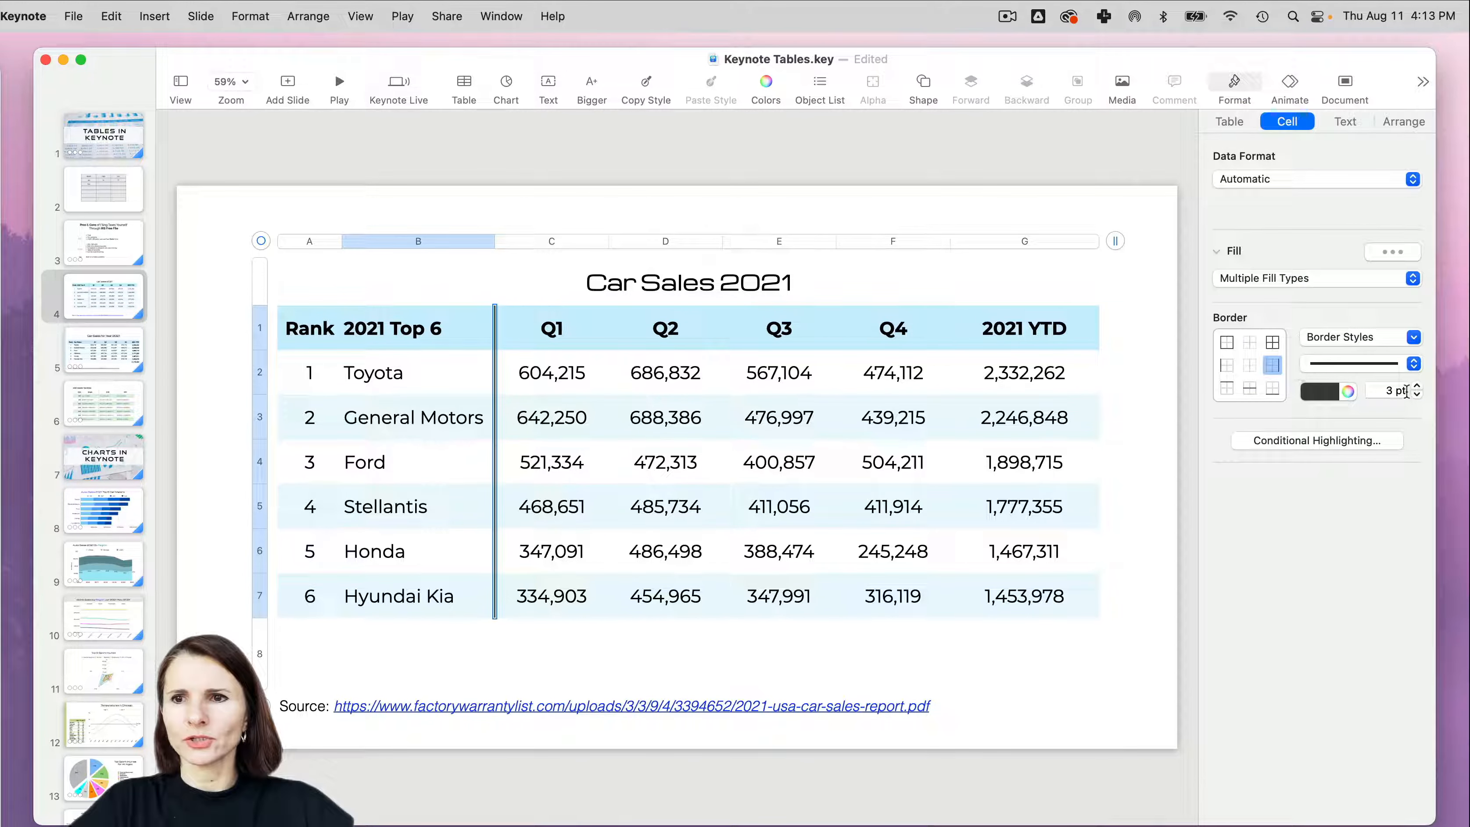
left_click(1414, 364)
left_click(1412, 385)
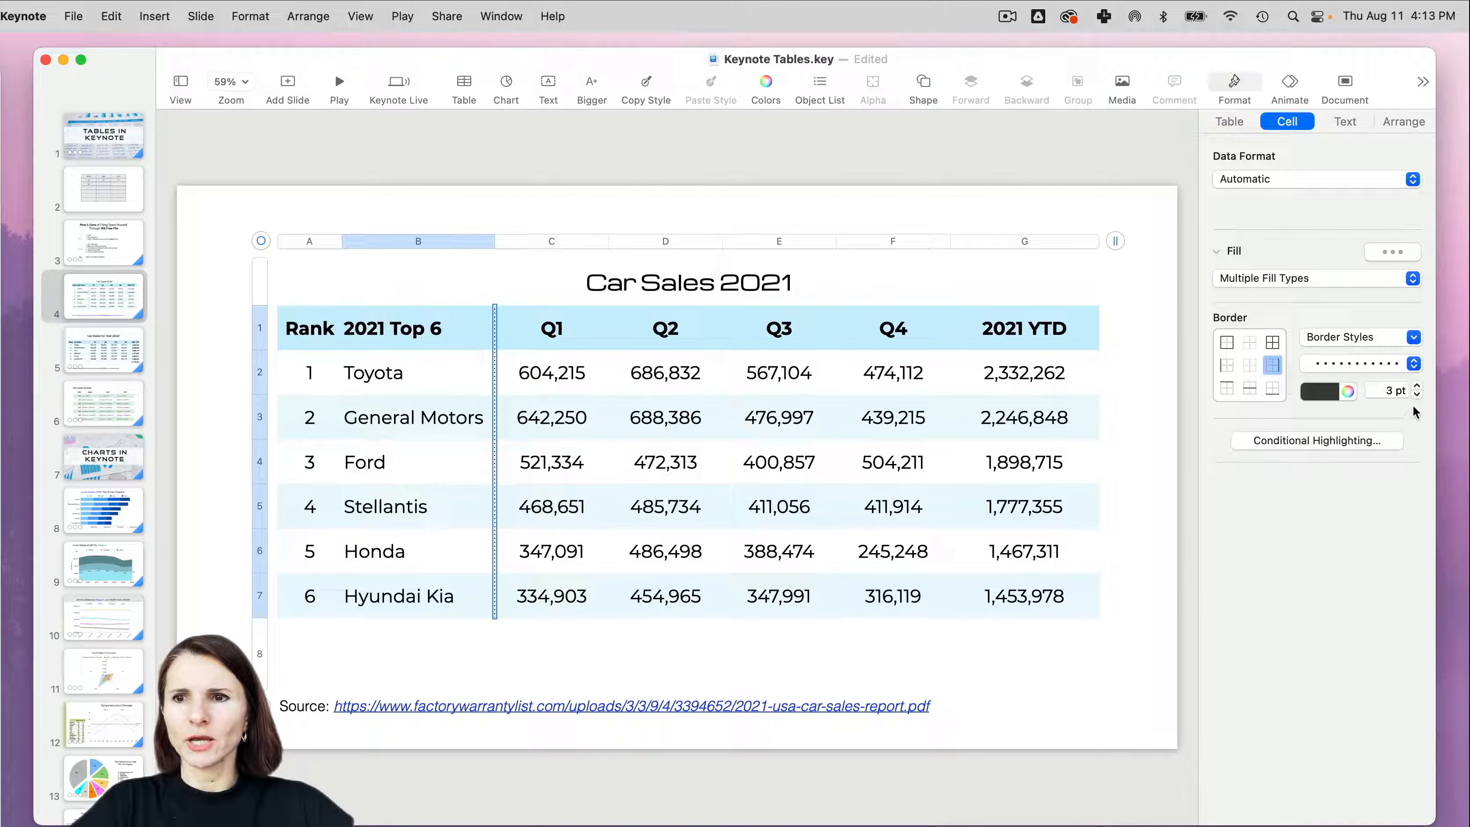
left_click(509, 653)
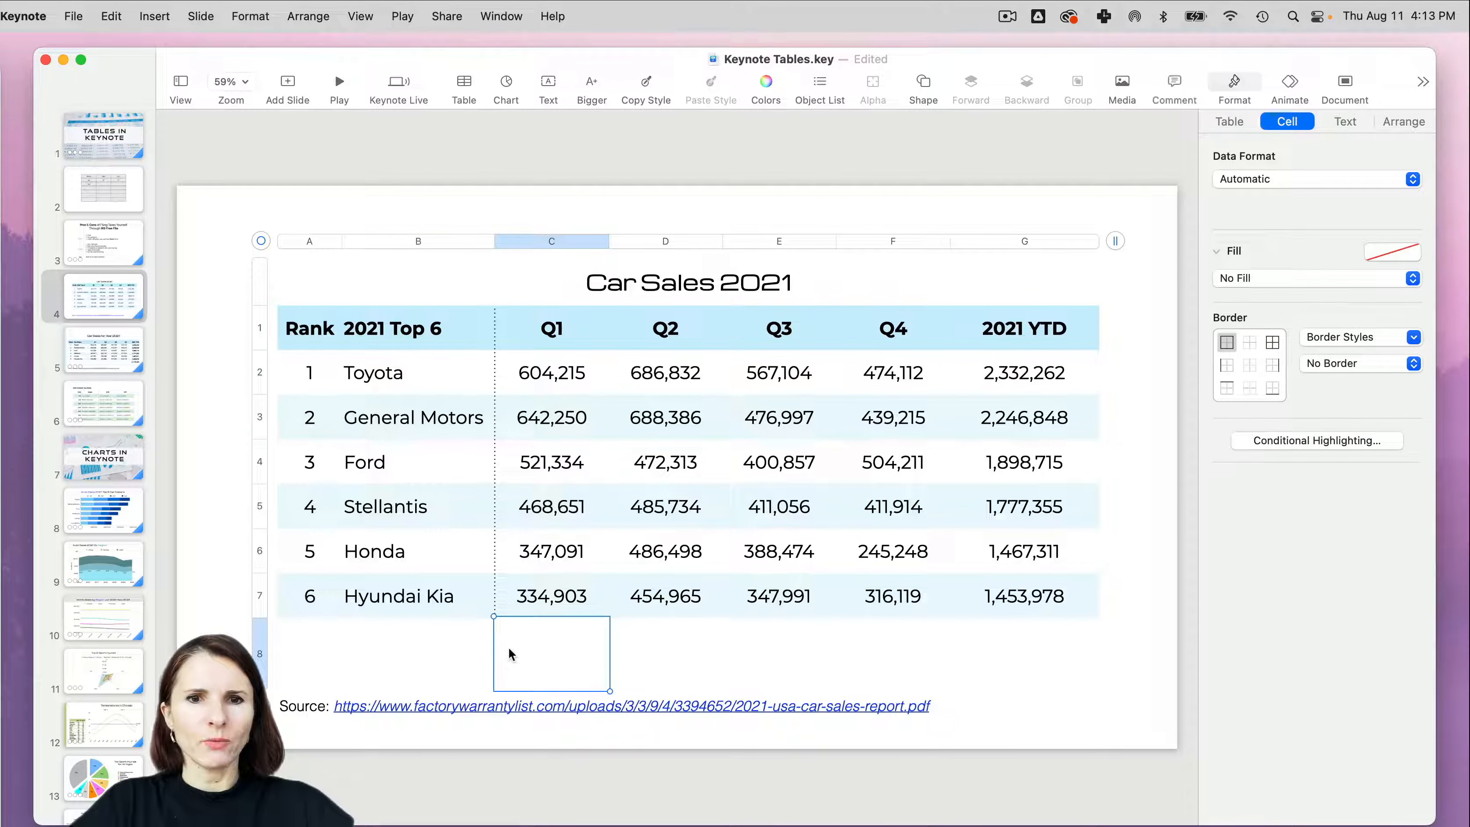
left_click(708, 663)
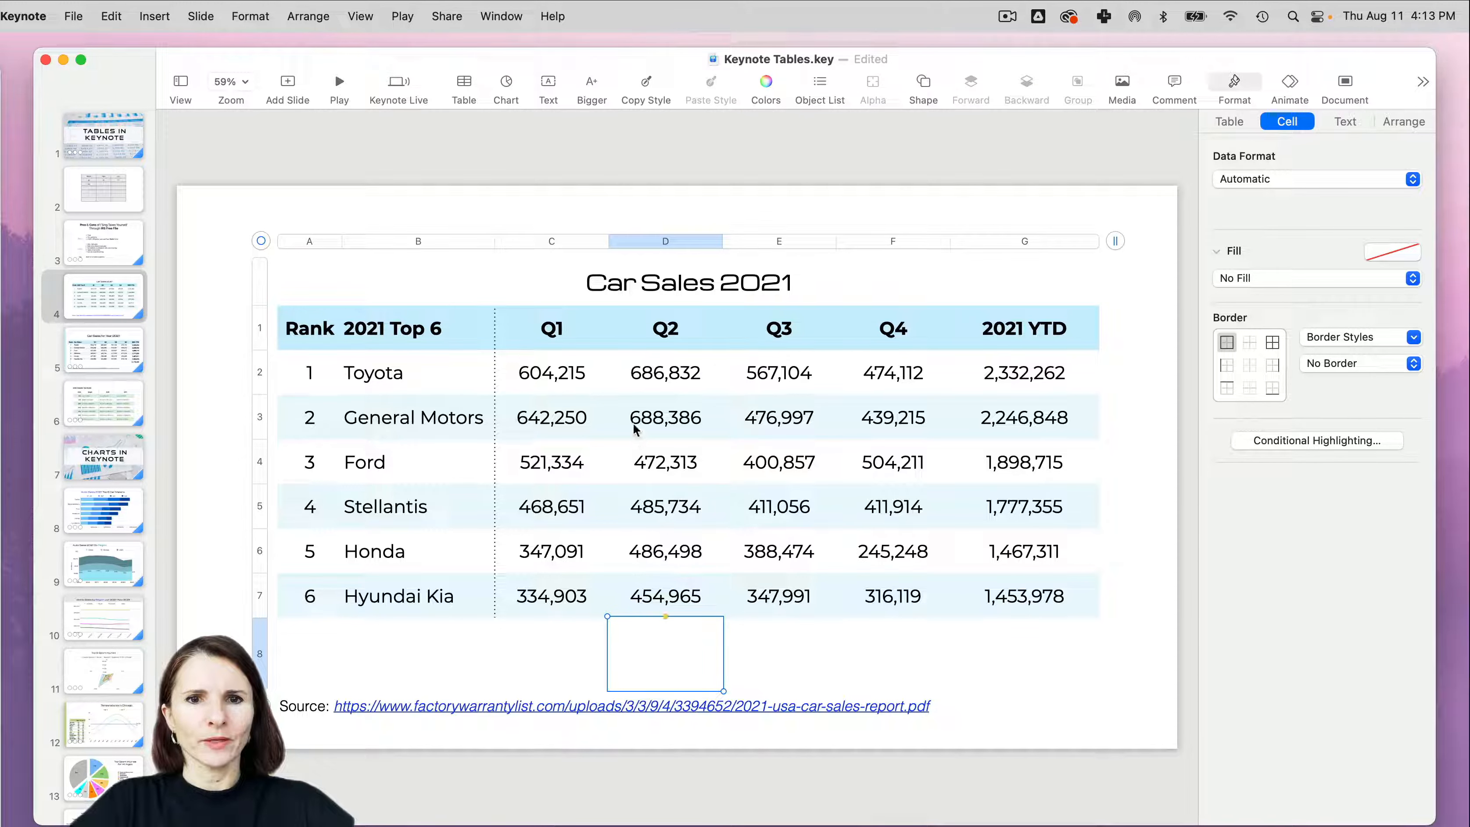
- Right-align the sales figures in cells C2 to G7 and compare how the digits line up in the 2021 YTD column
left_click(556, 380)
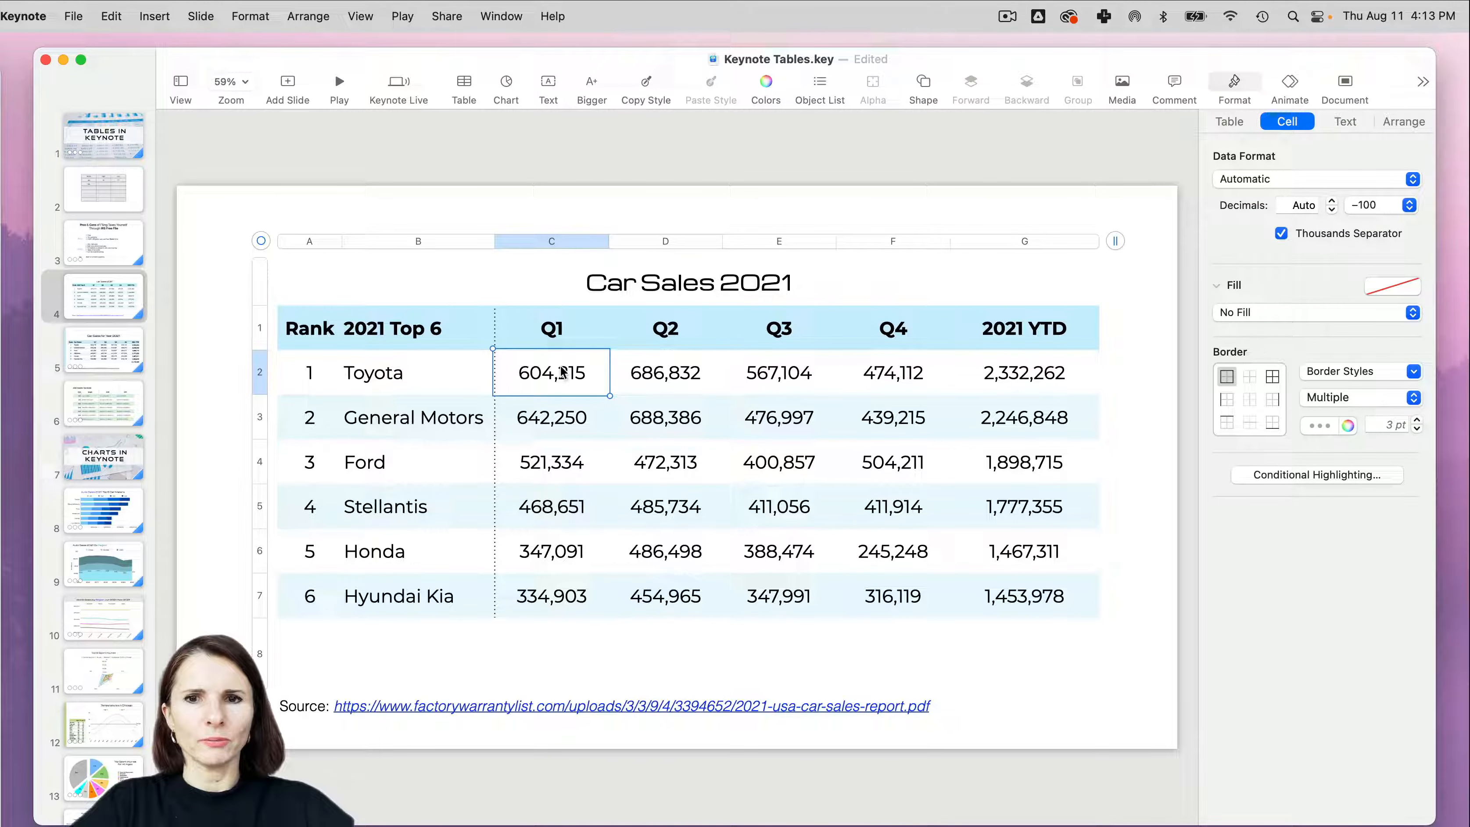
left_click(1040, 607, "shift")
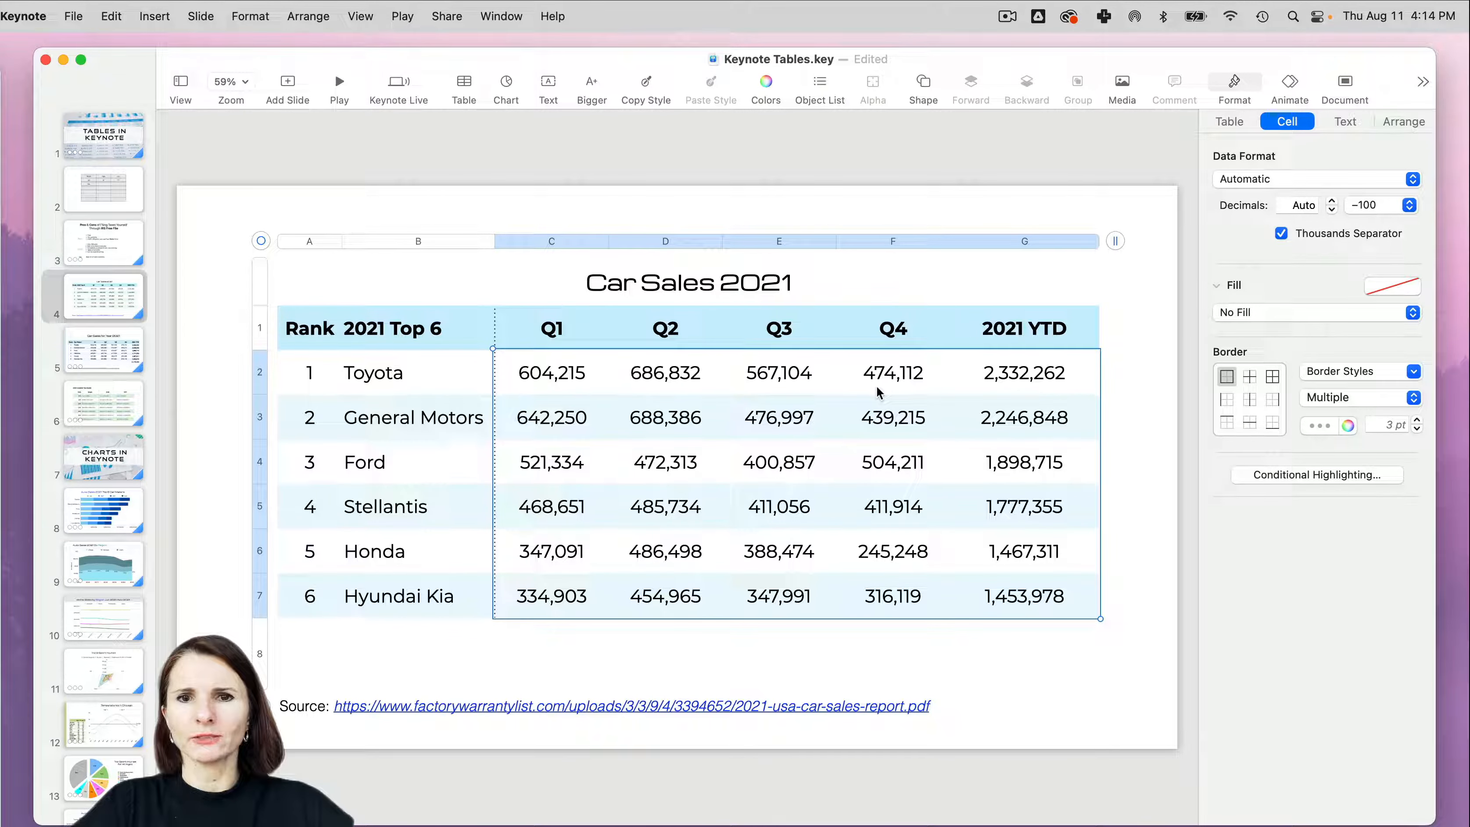
left_click(1345, 123)
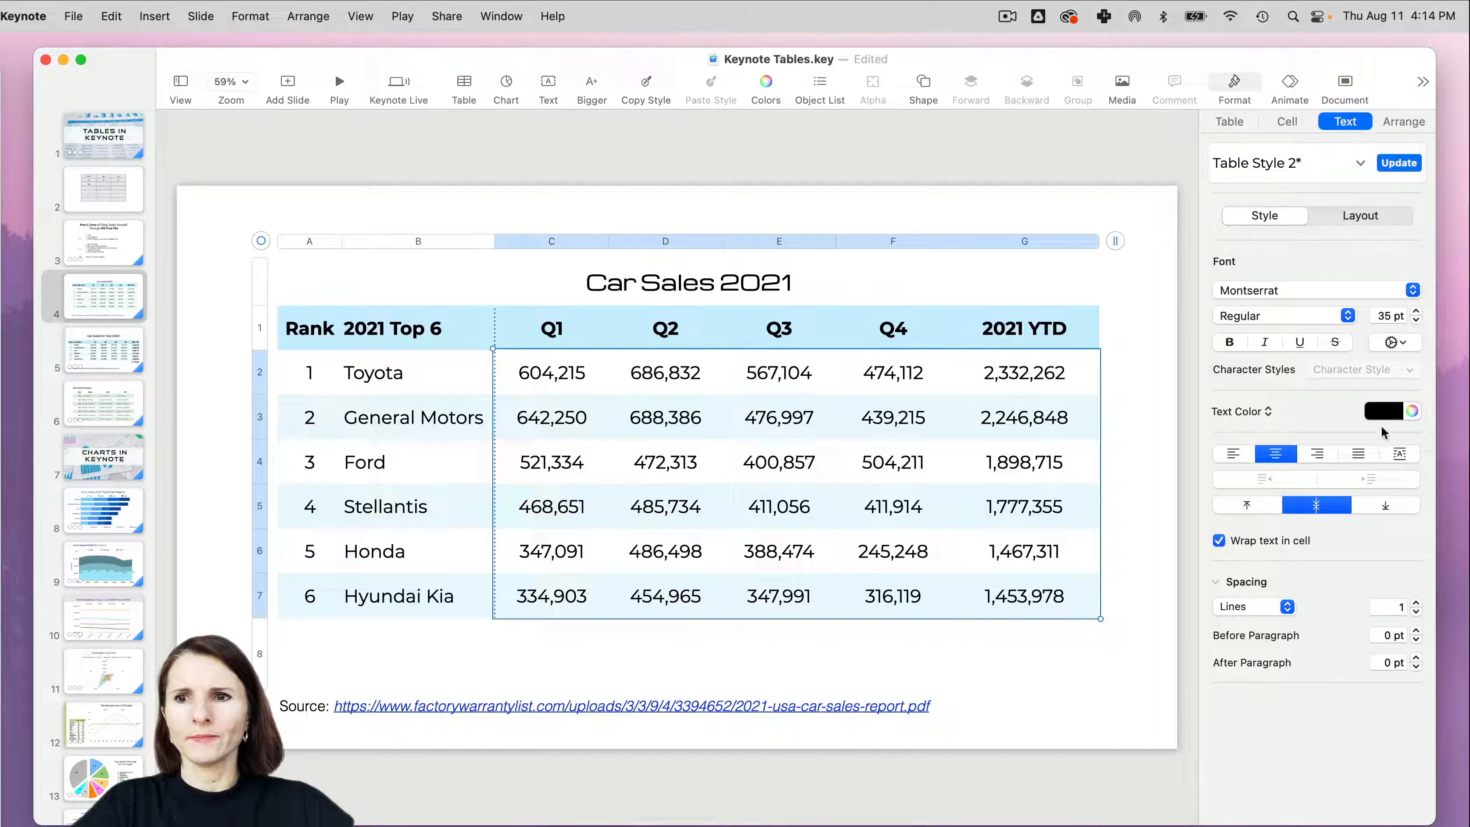
left_click(1318, 454)
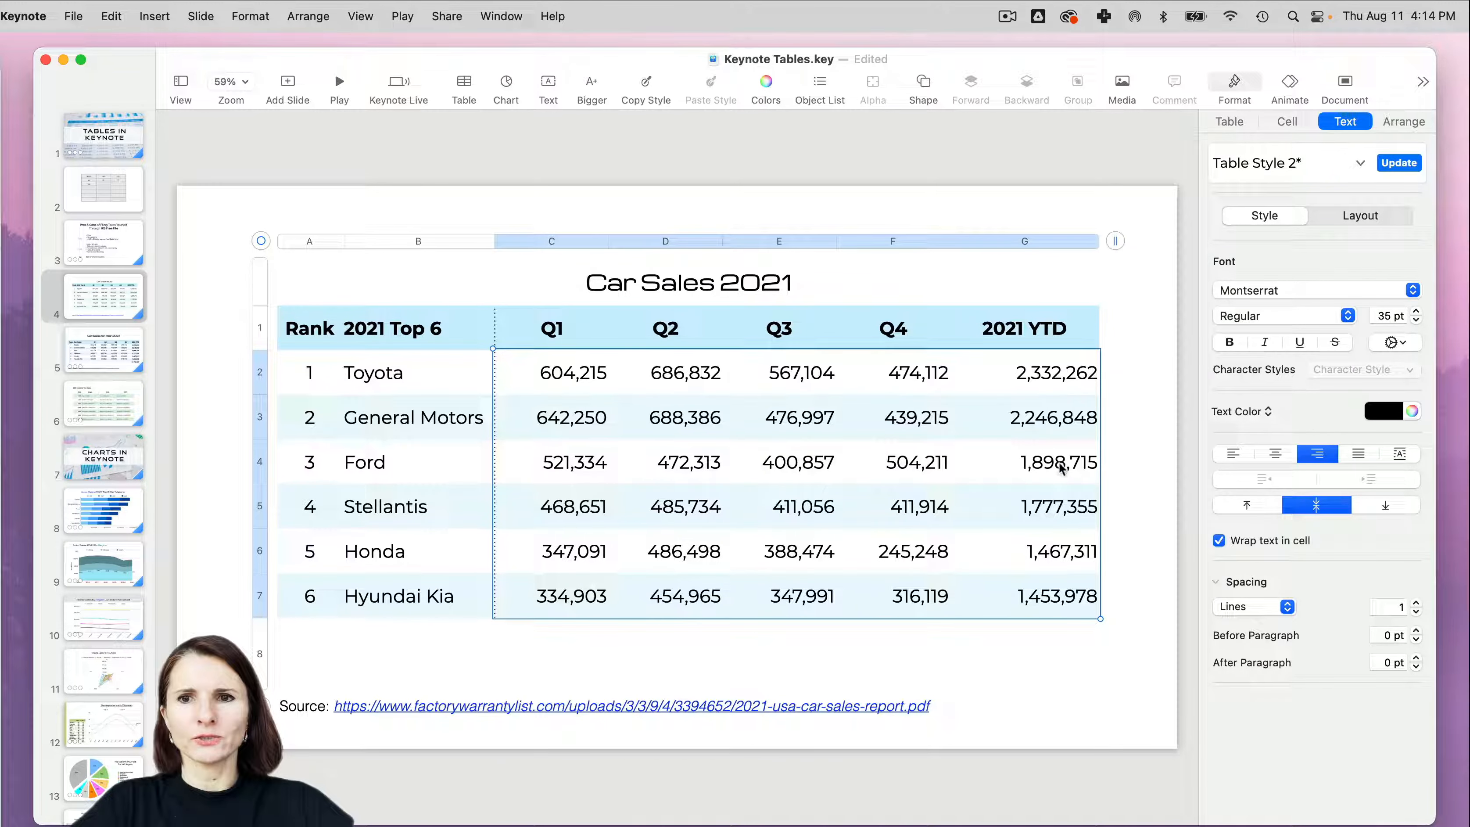
left_click(1049, 639)
left_click(1062, 602)
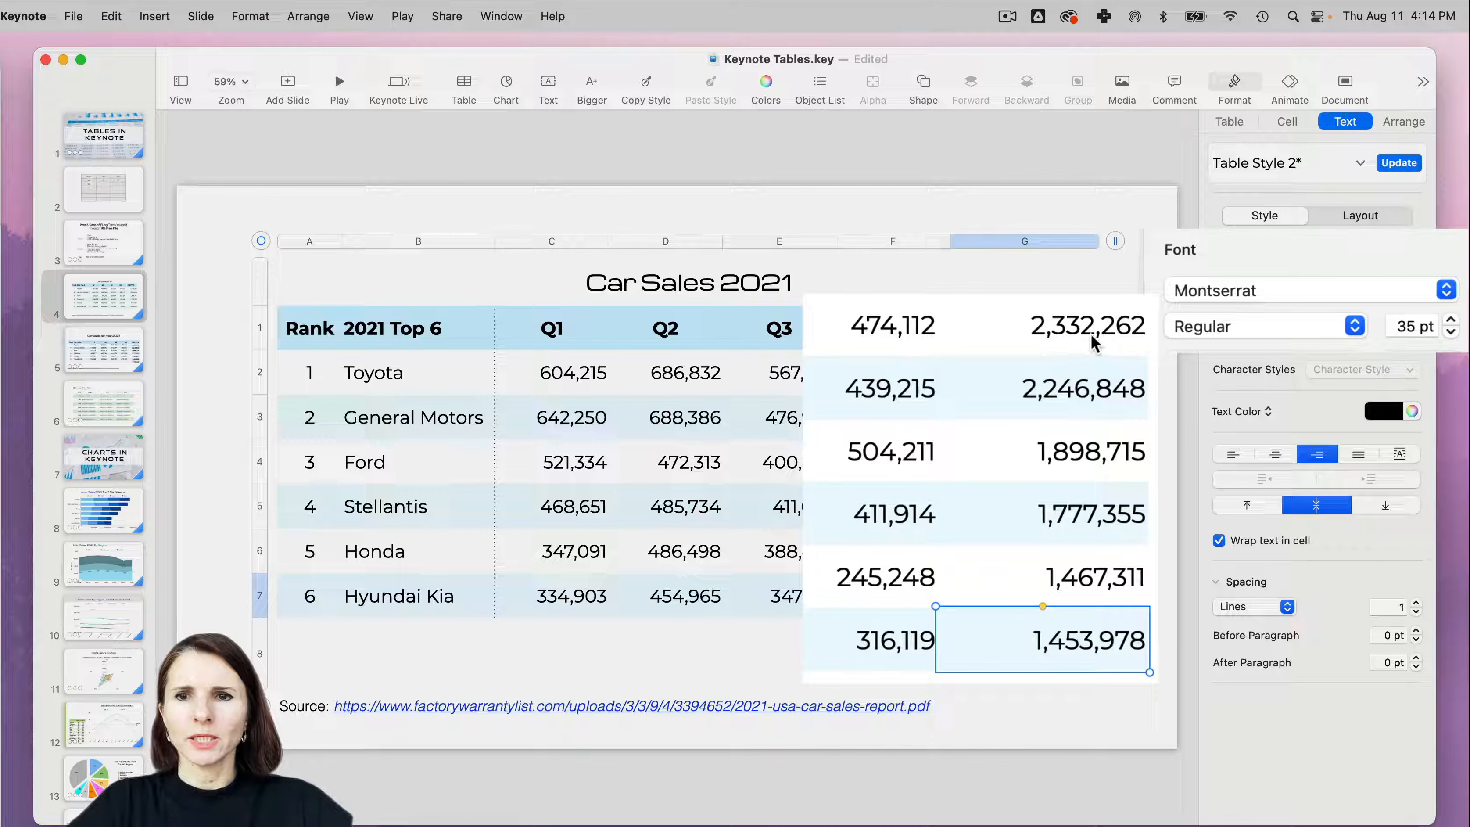
left_click(1072, 399)
left_click(1071, 453)
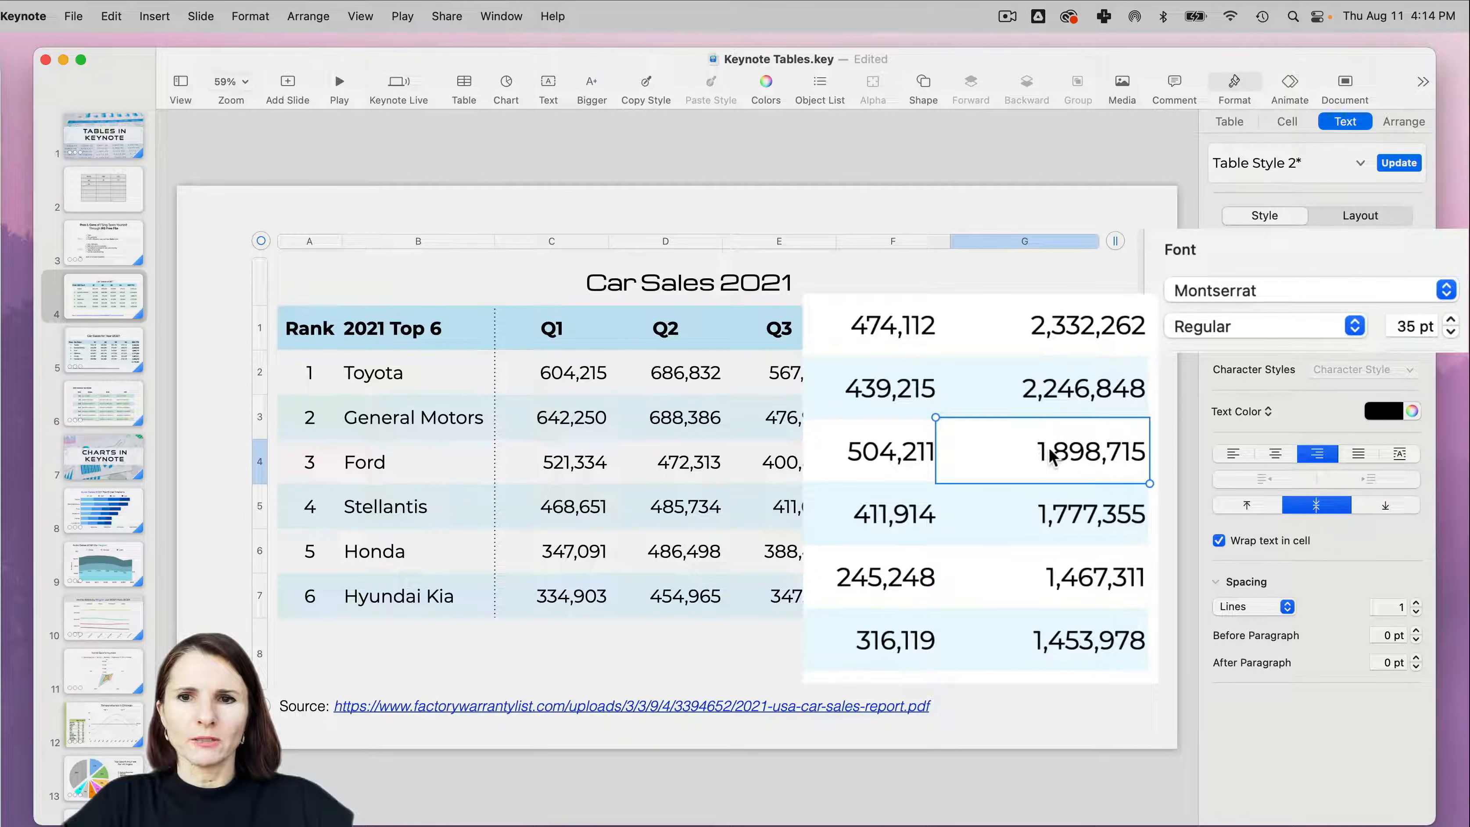
- Try Helvetica Neue on the sales figures in cells C2 to G7 and settle on the Helvetica font
left_click_drag(581, 376, 1042, 634)
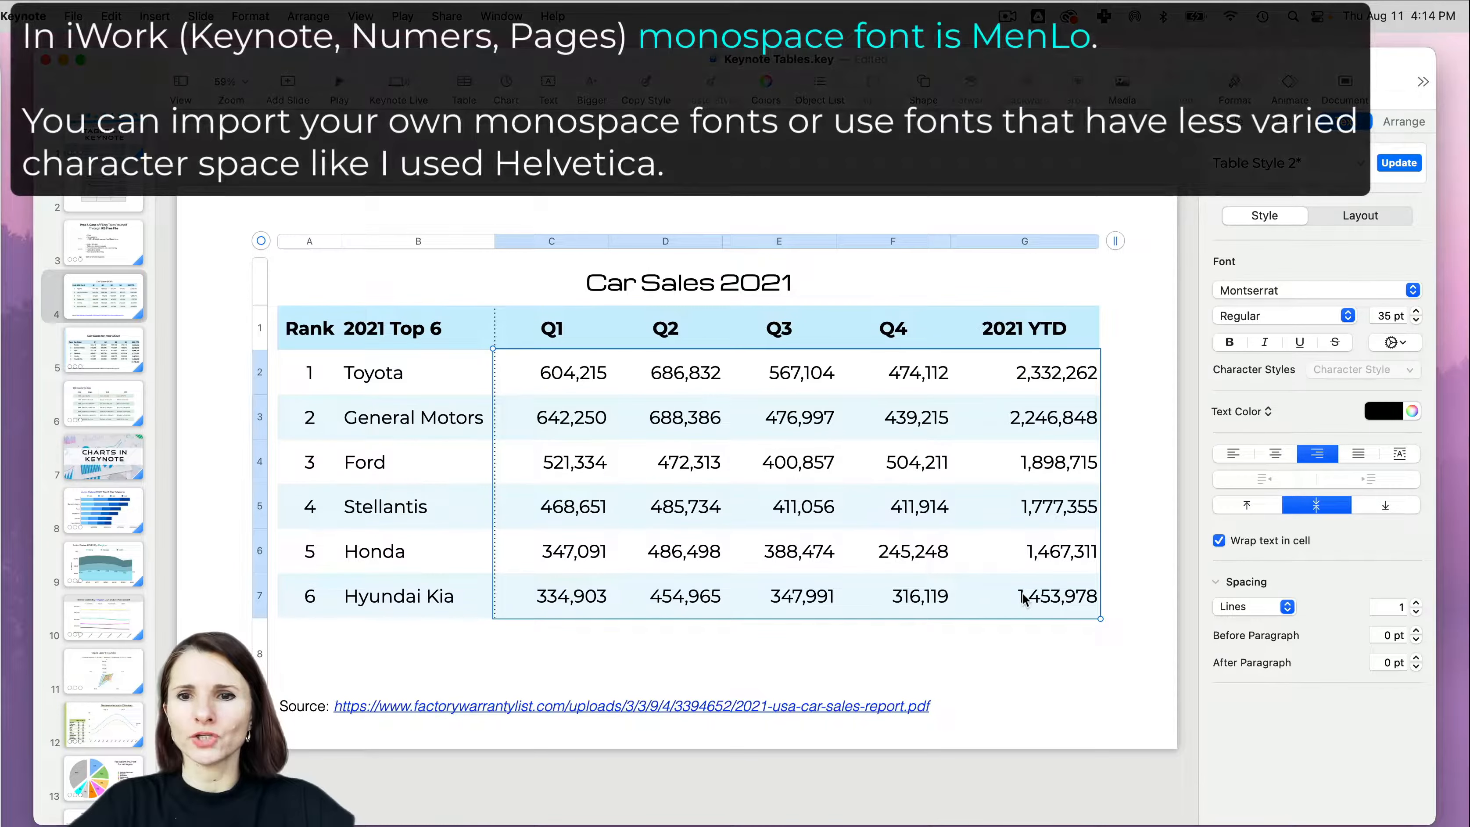
left_click(1414, 290)
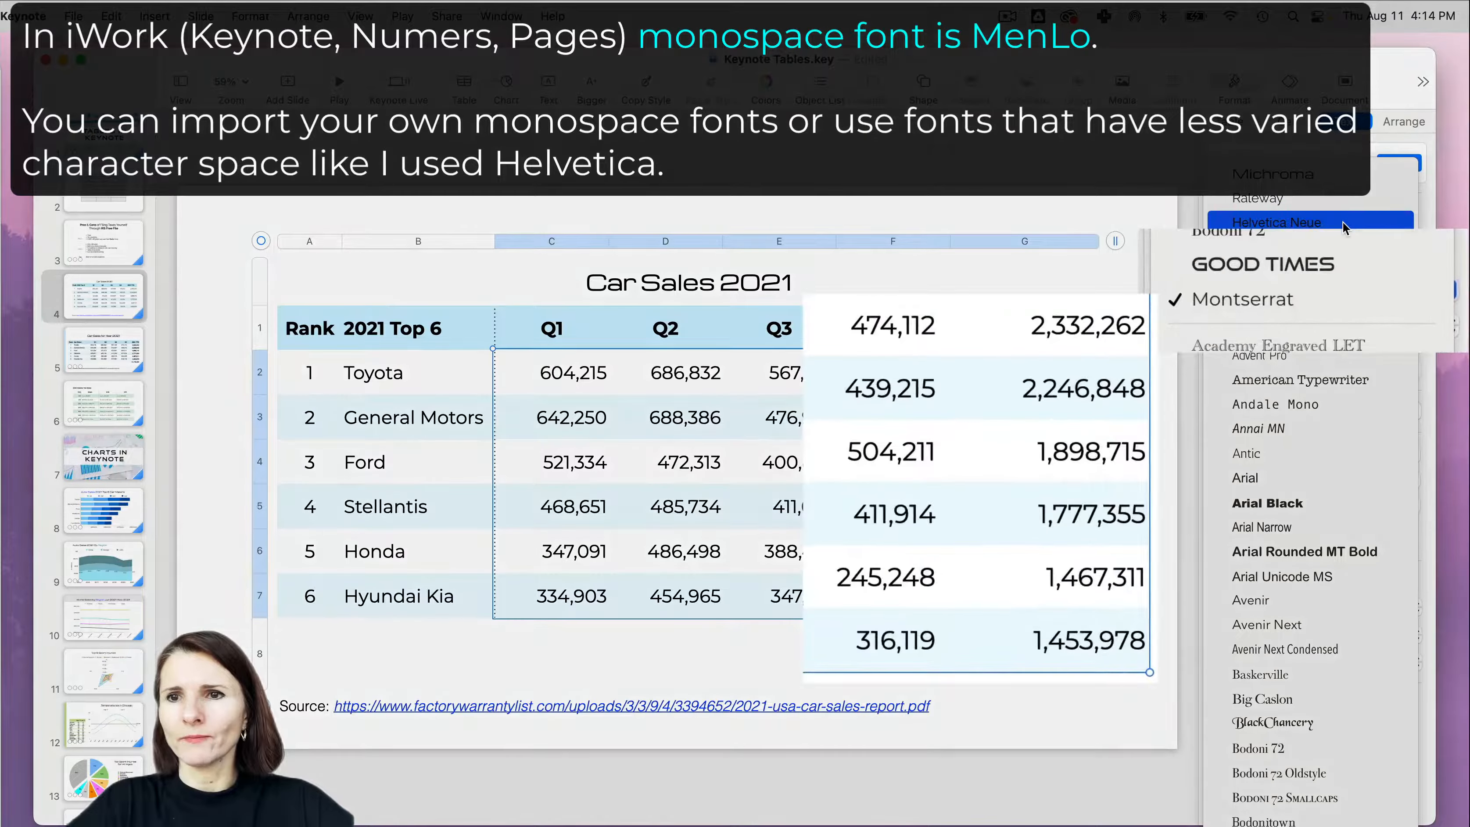
left_click(1343, 222)
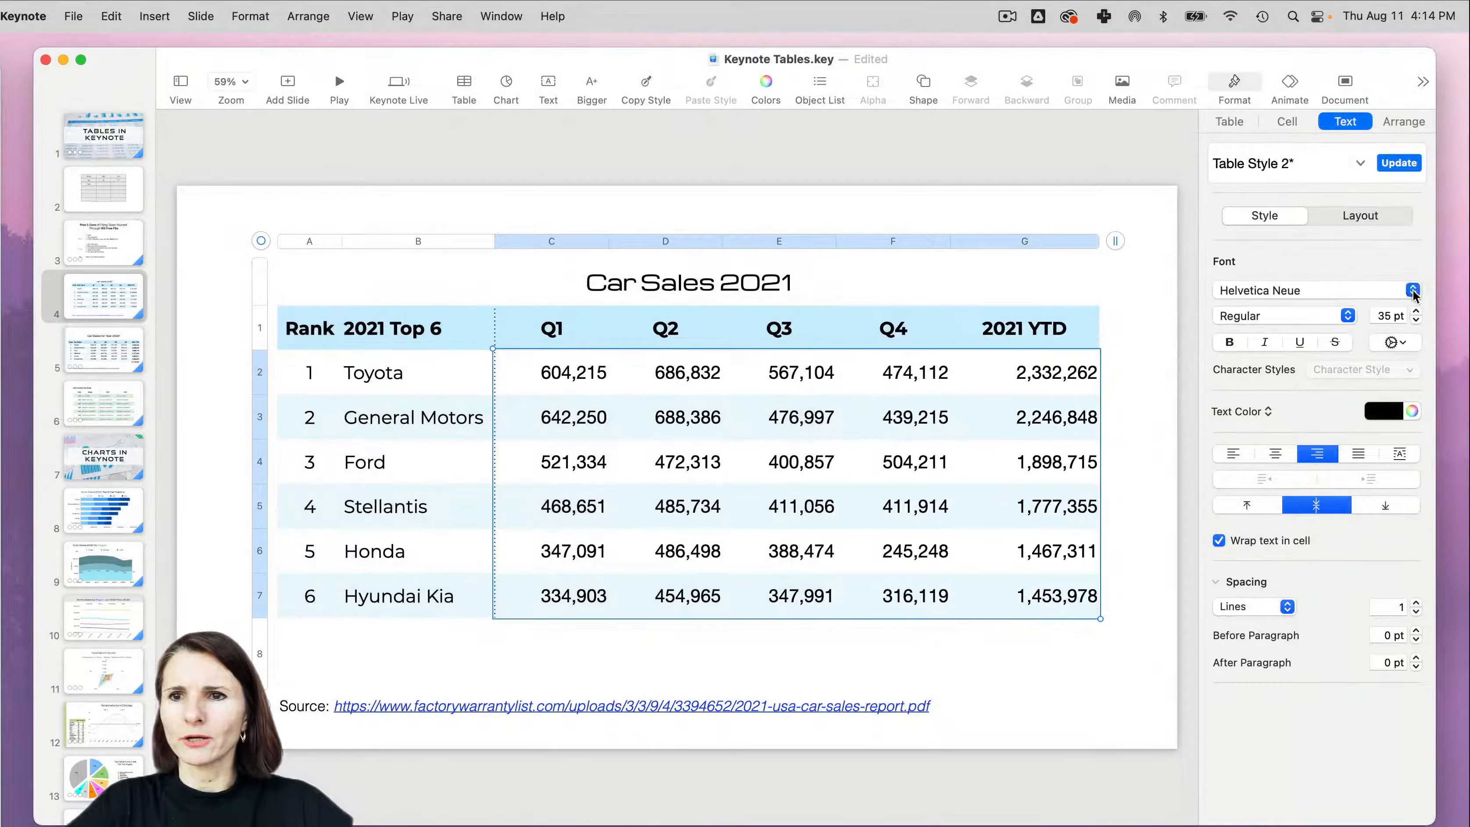
left_click(1413, 289)
scroll(1355, 602, "down", 10)
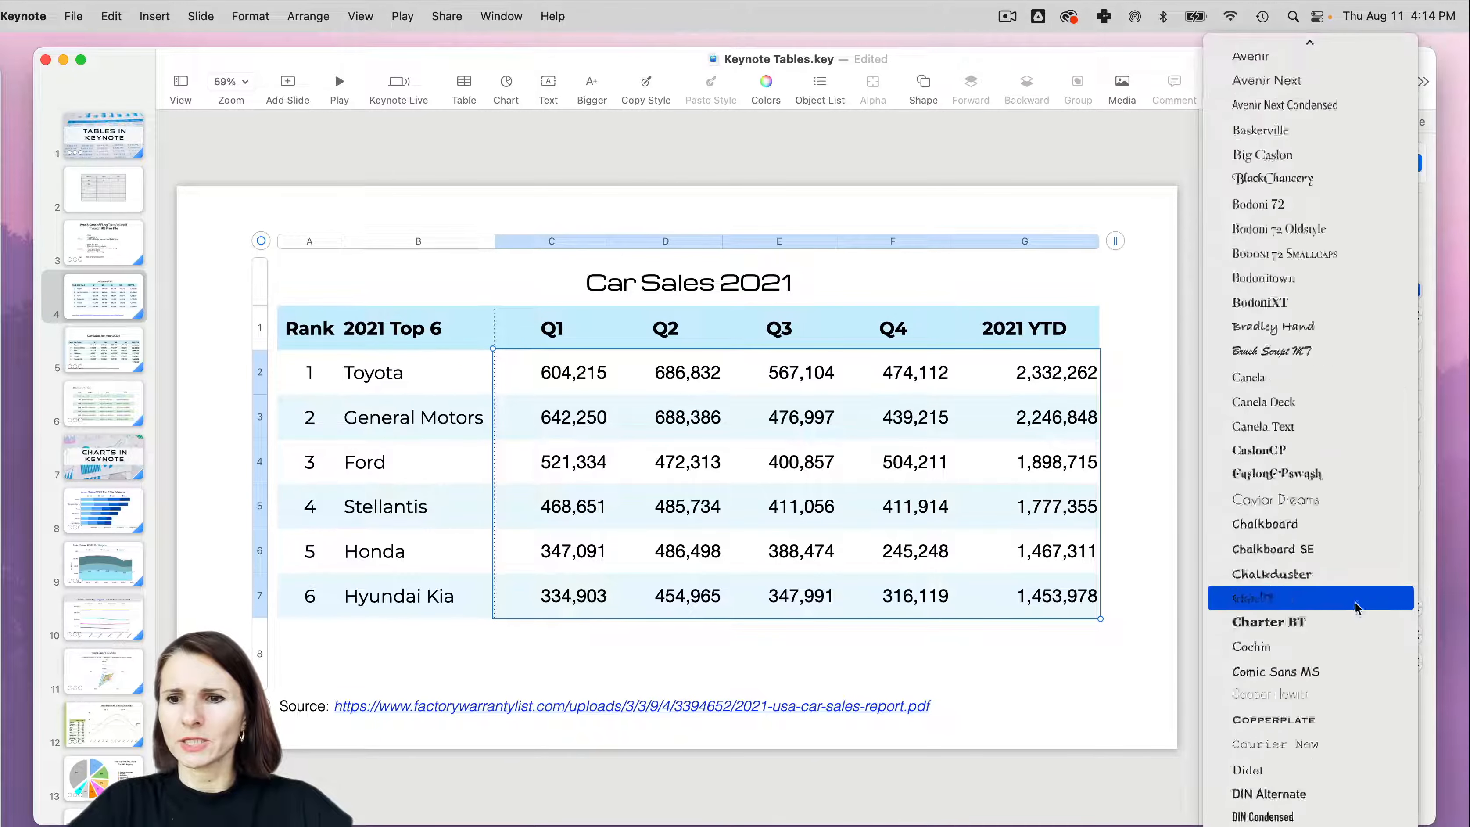
left_click(1356, 602)
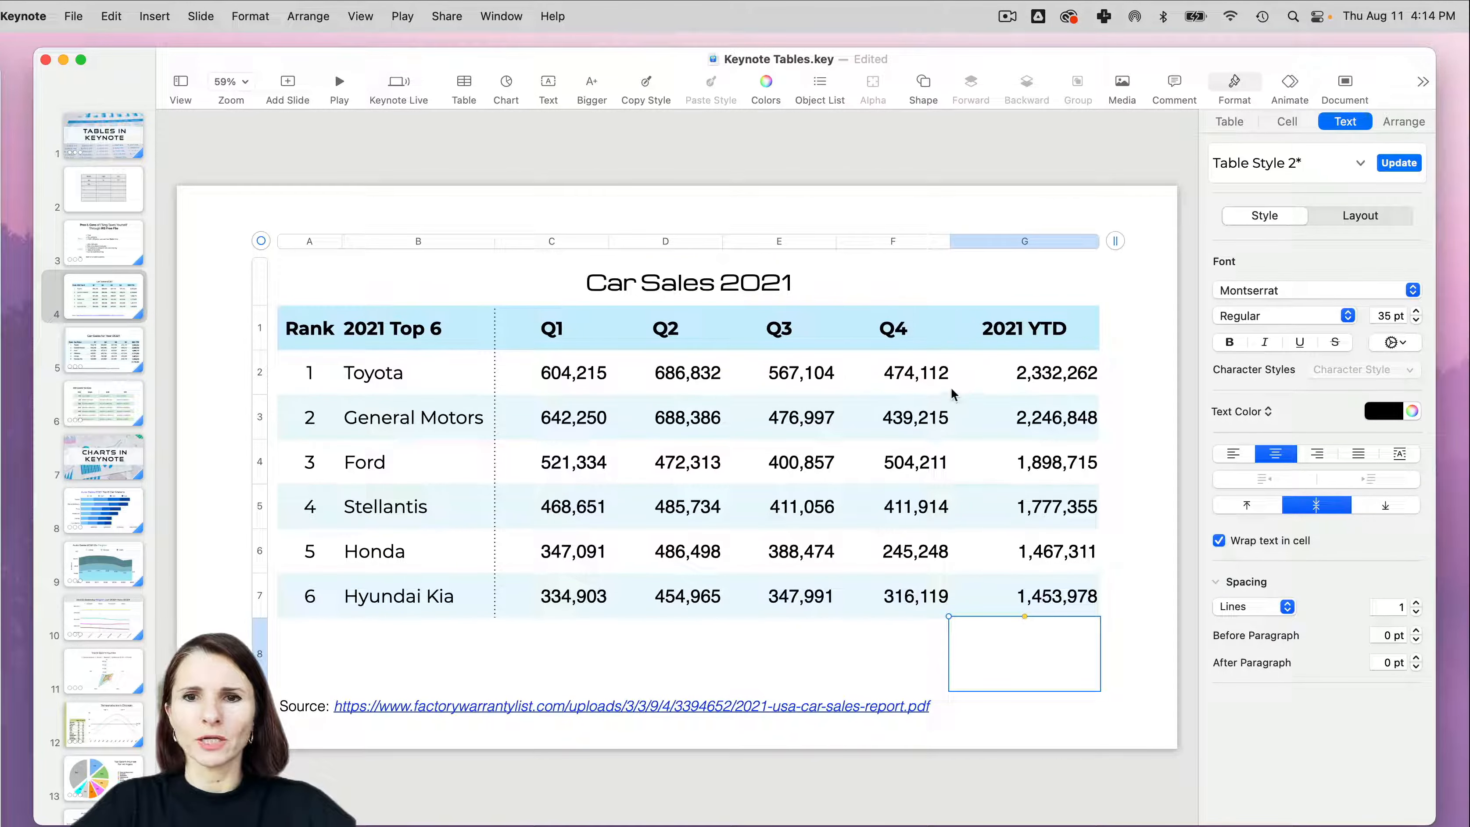
- Set the data format of the sales figures in cells C2 to G7 to Number
left_click_drag(579, 385, 1085, 593)
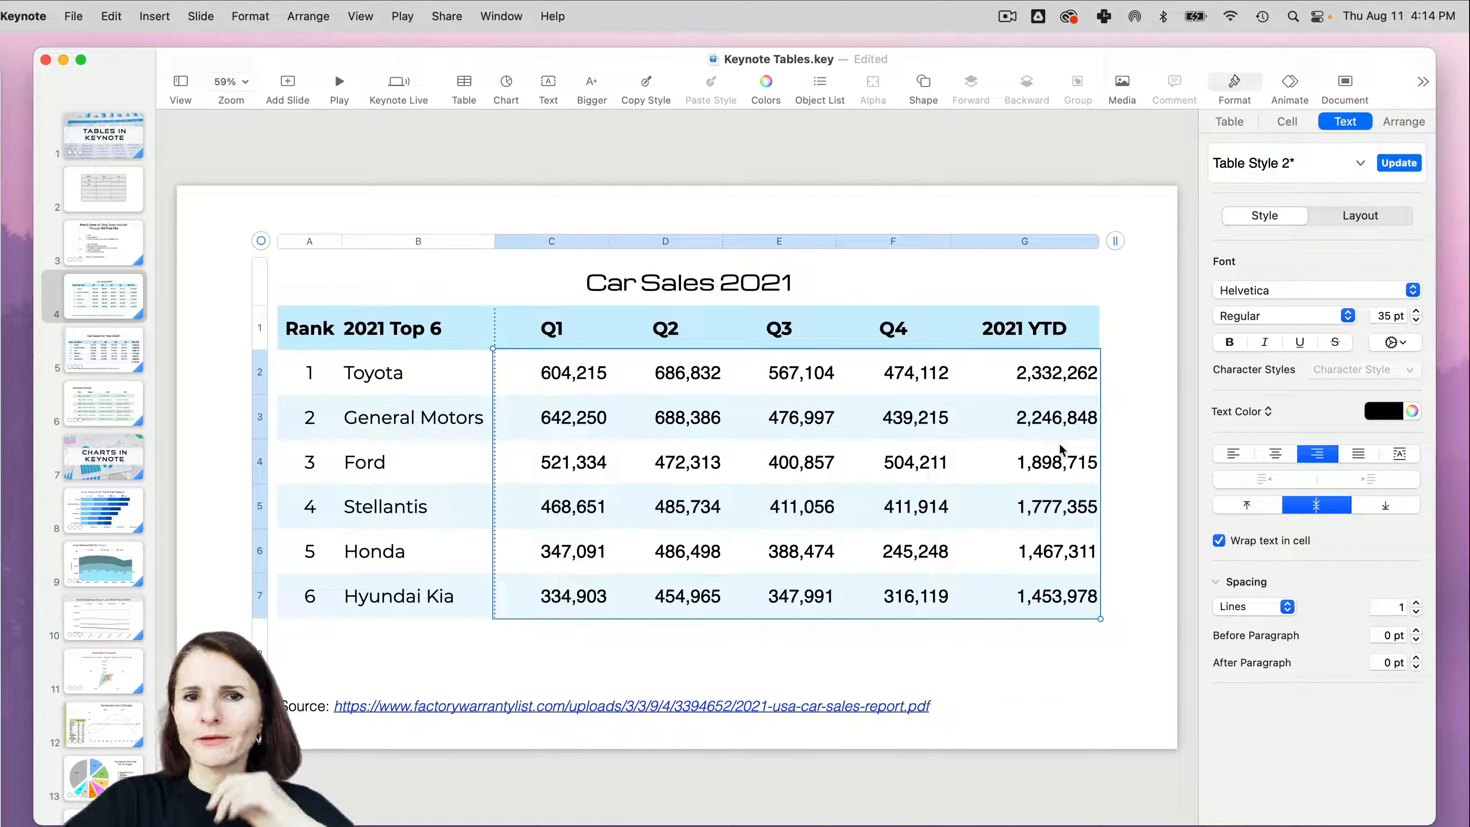
left_click(1289, 122)
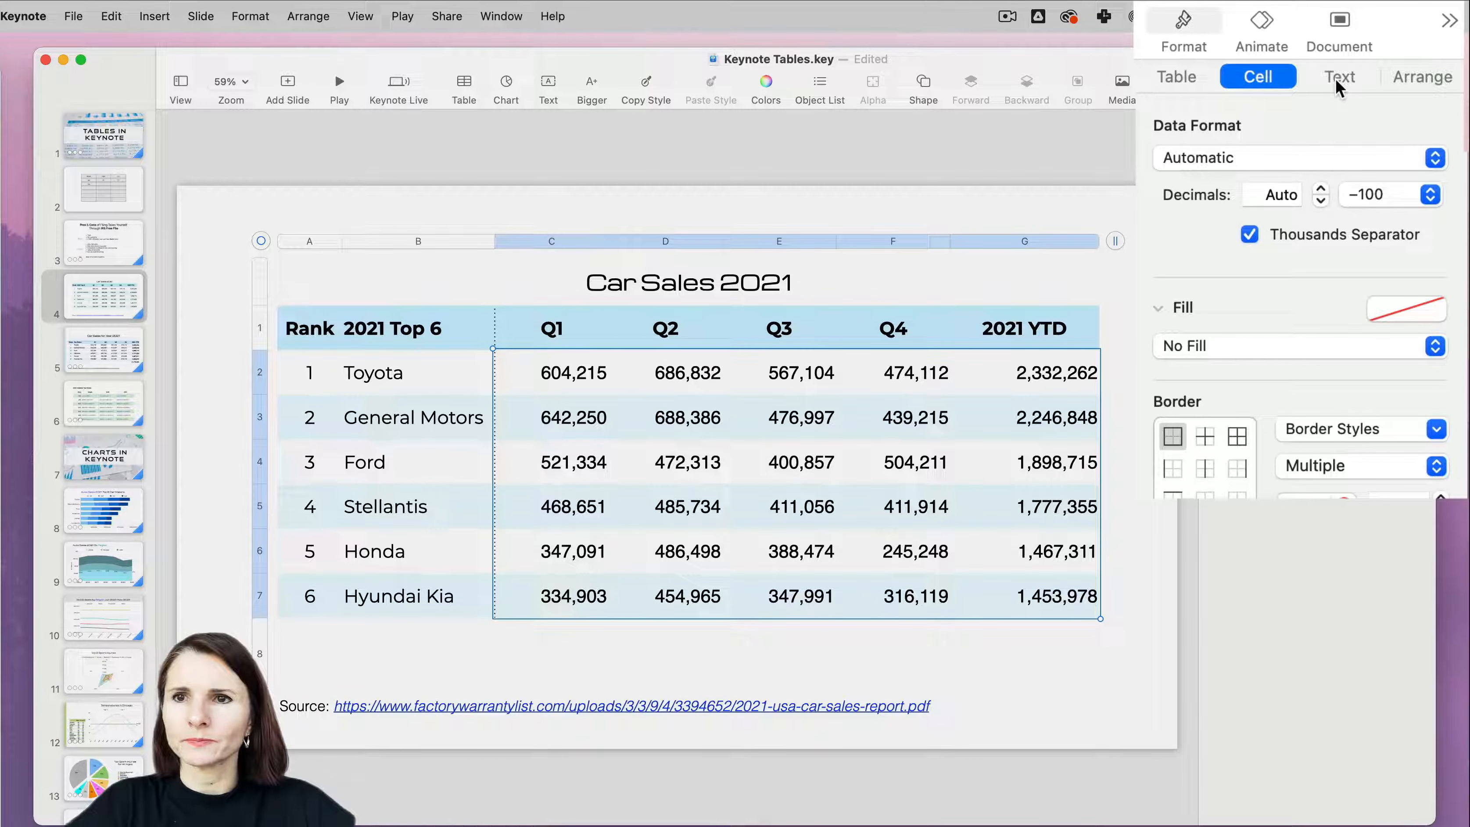
left_click(1435, 158)
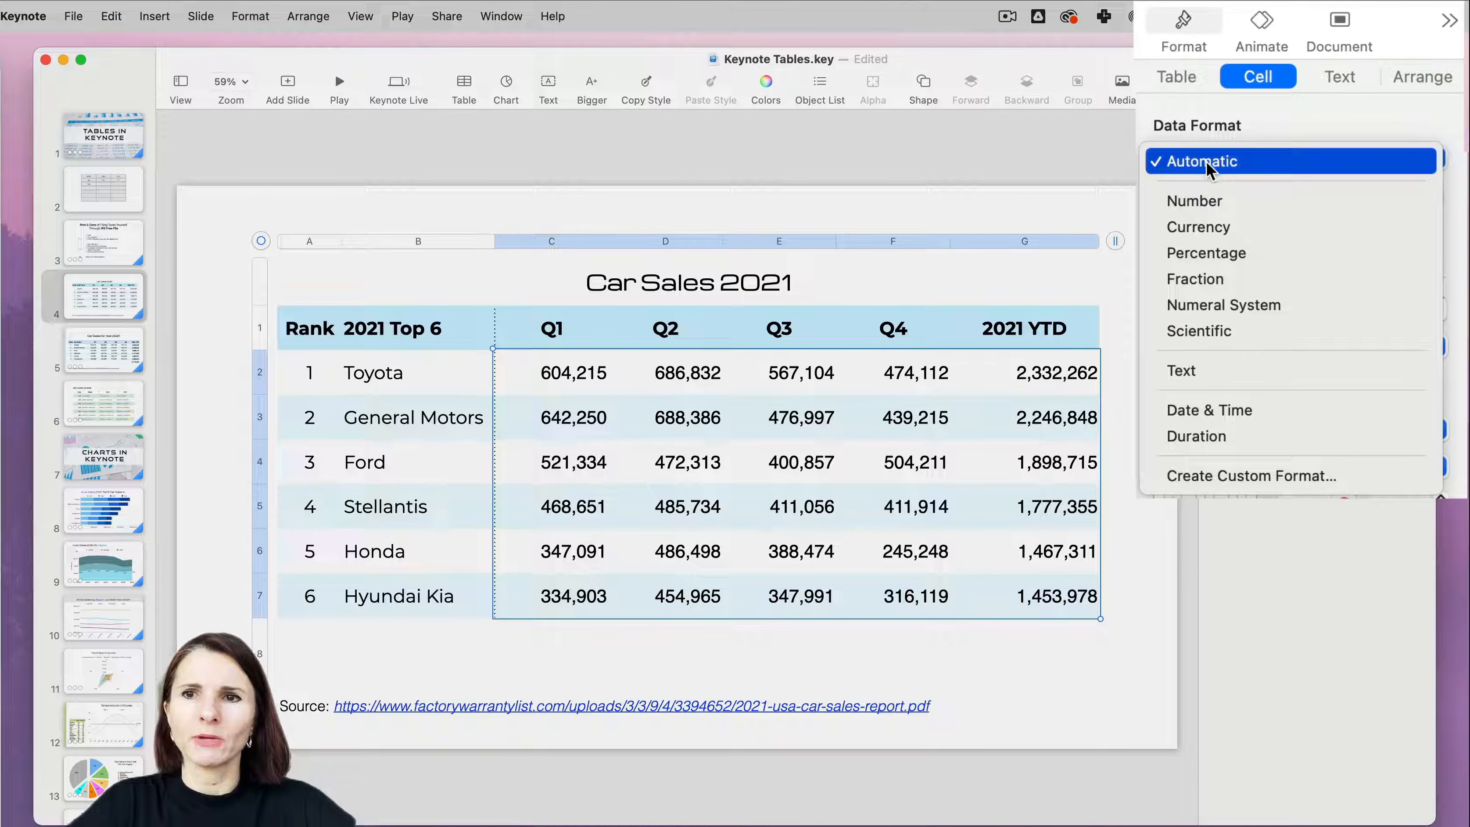
left_click(1204, 205)
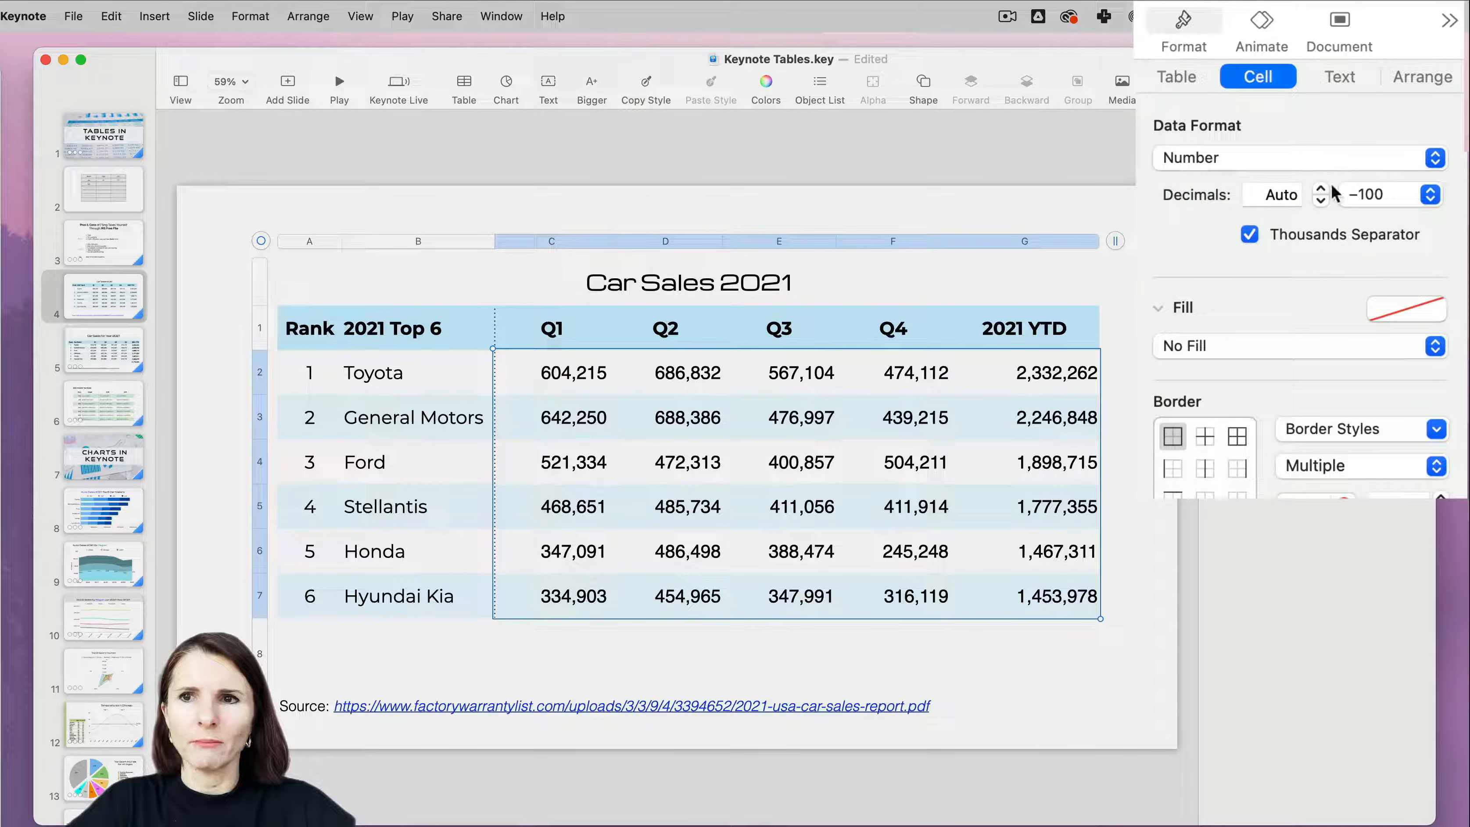
- Try the Currency data format on the sales figures and return them to Number
left_click(1435, 157)
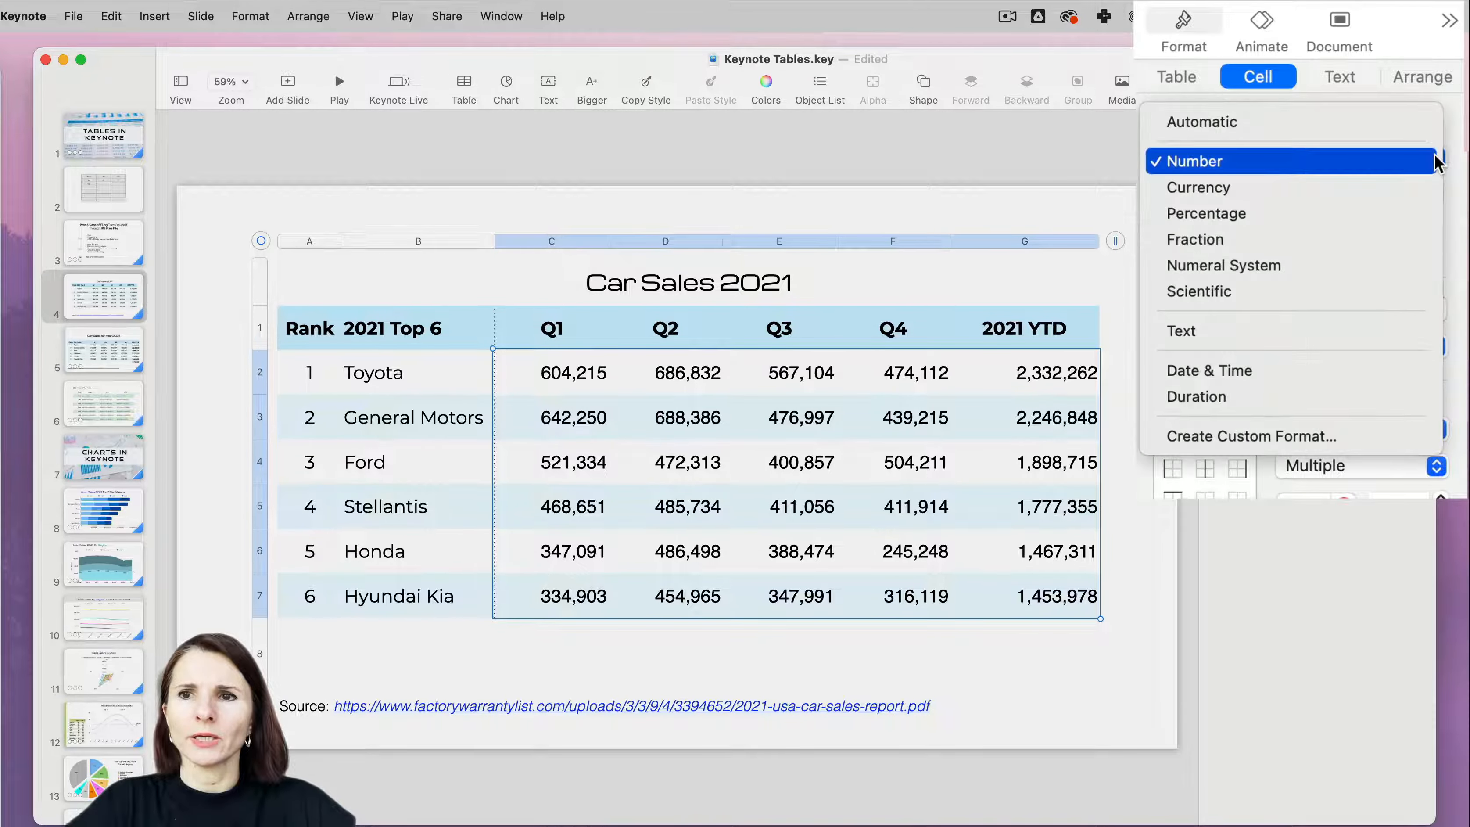
left_click(1280, 187)
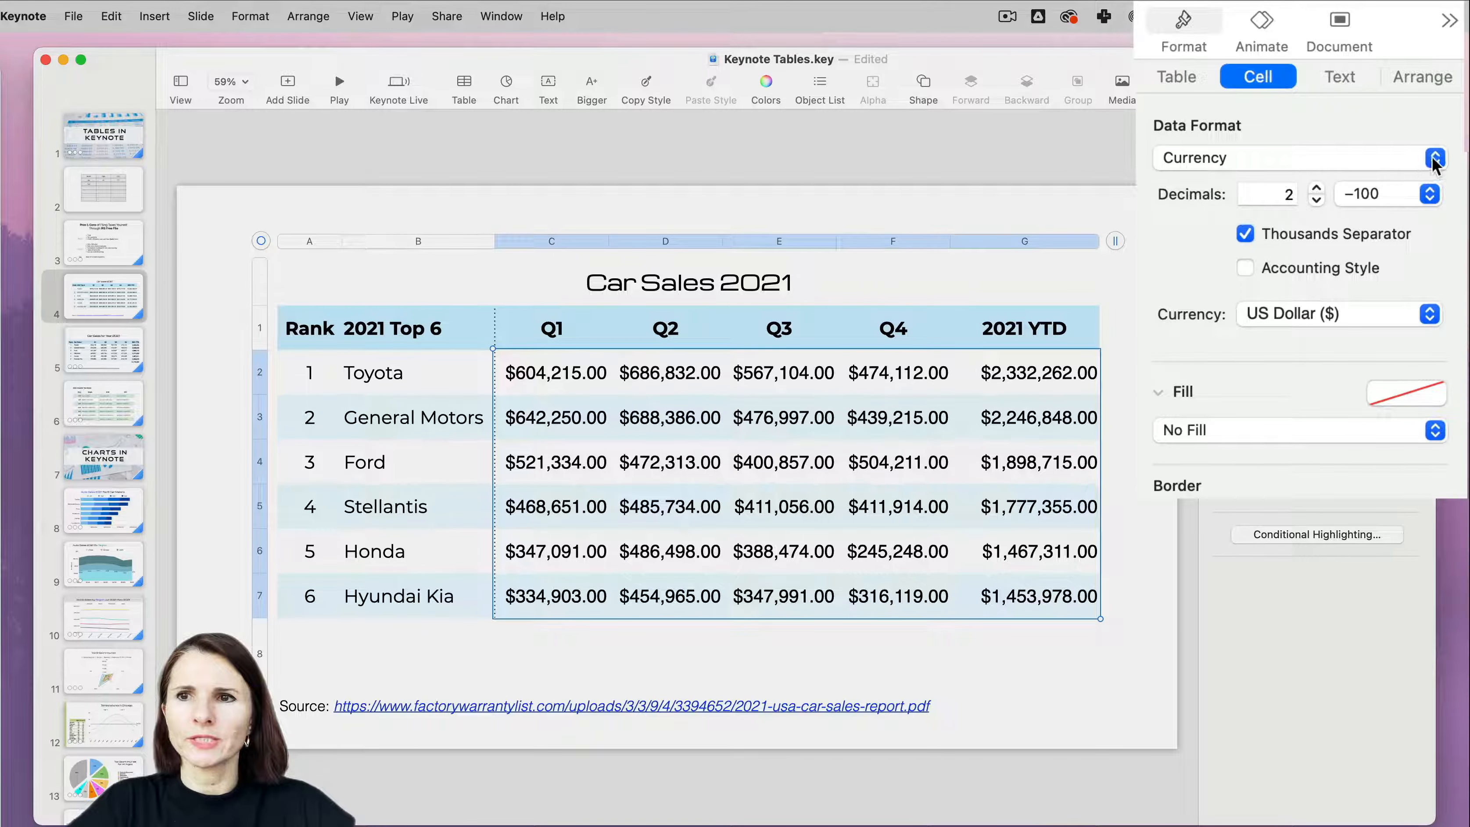
left_click(1434, 159)
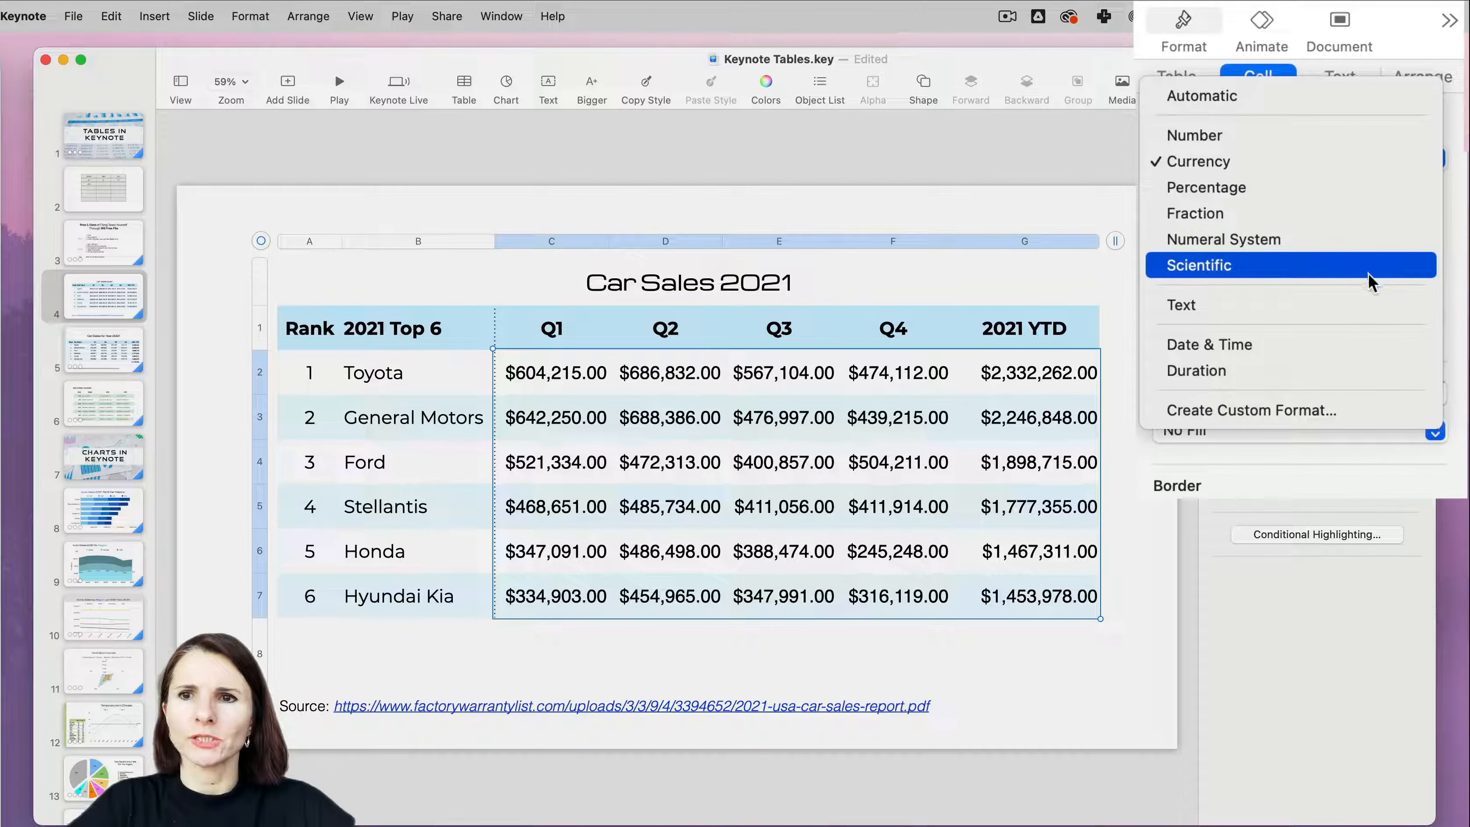
left_click(1290, 137)
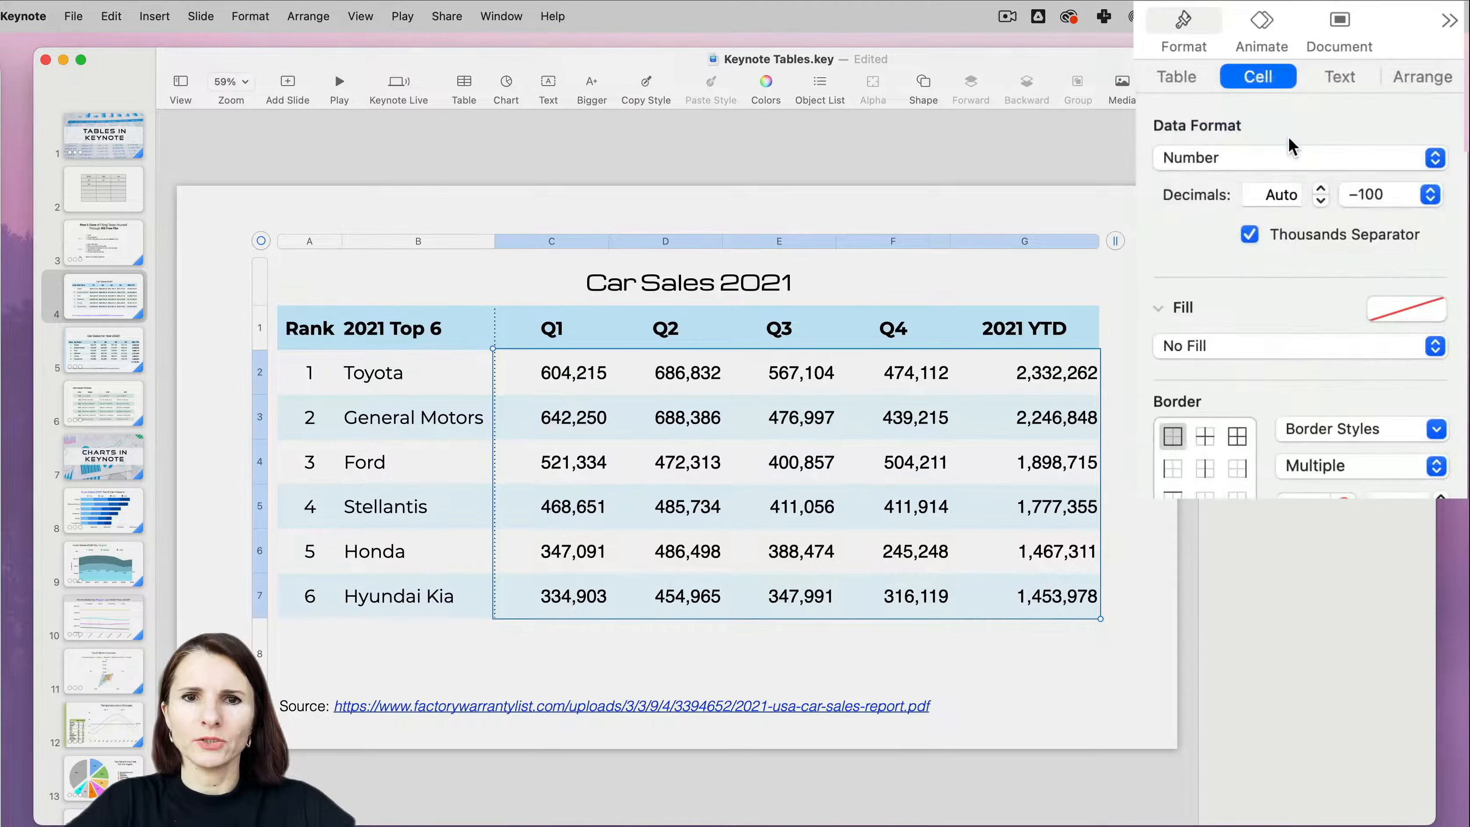
- Try 2 decimals on the sales figures before settling on 0, and toggle their thousands separator off and back on
left_click(1322, 200)
left_click(1322, 190)
left_click(1322, 190)
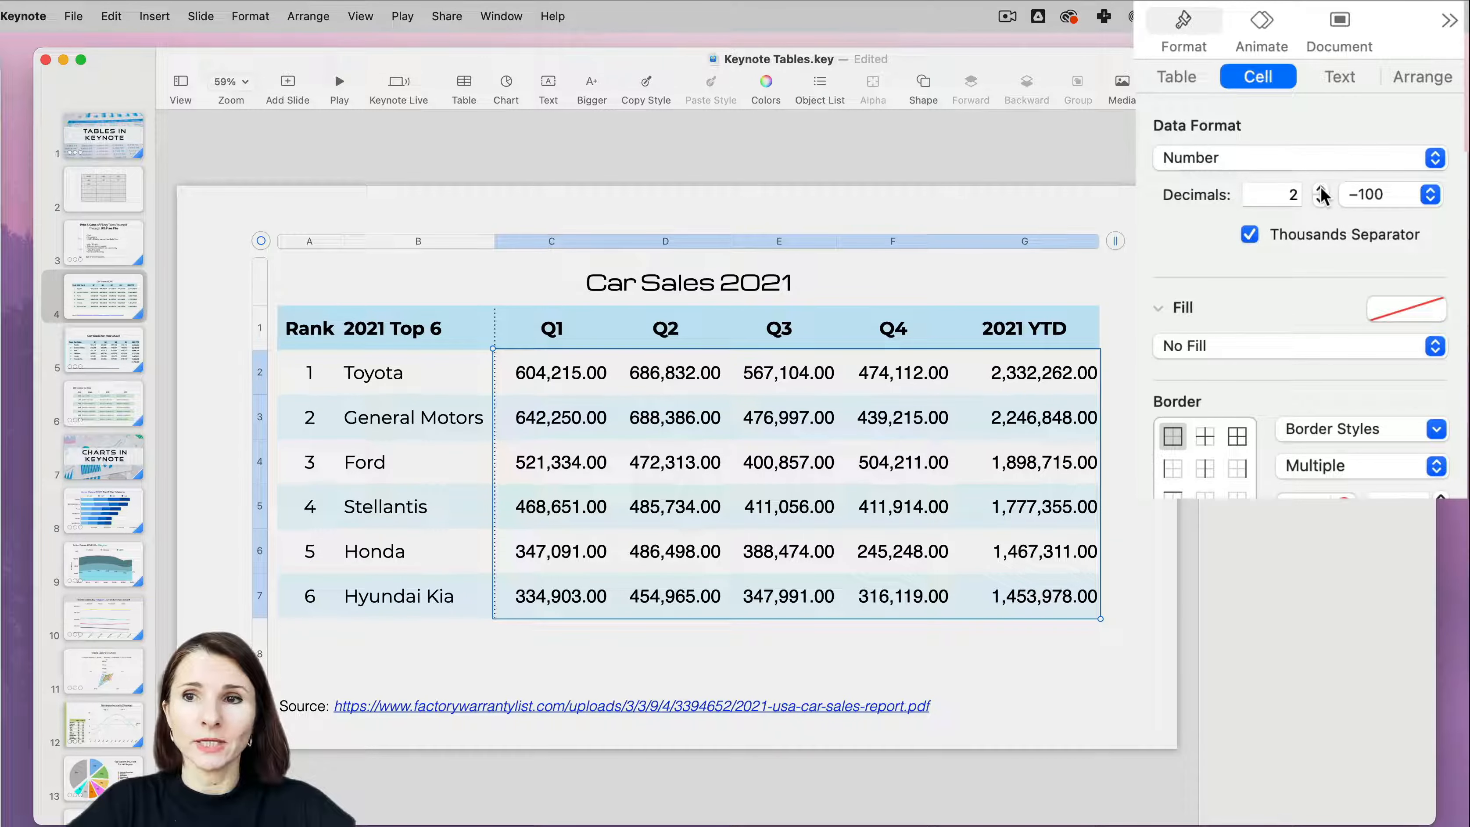
left_click(1321, 198)
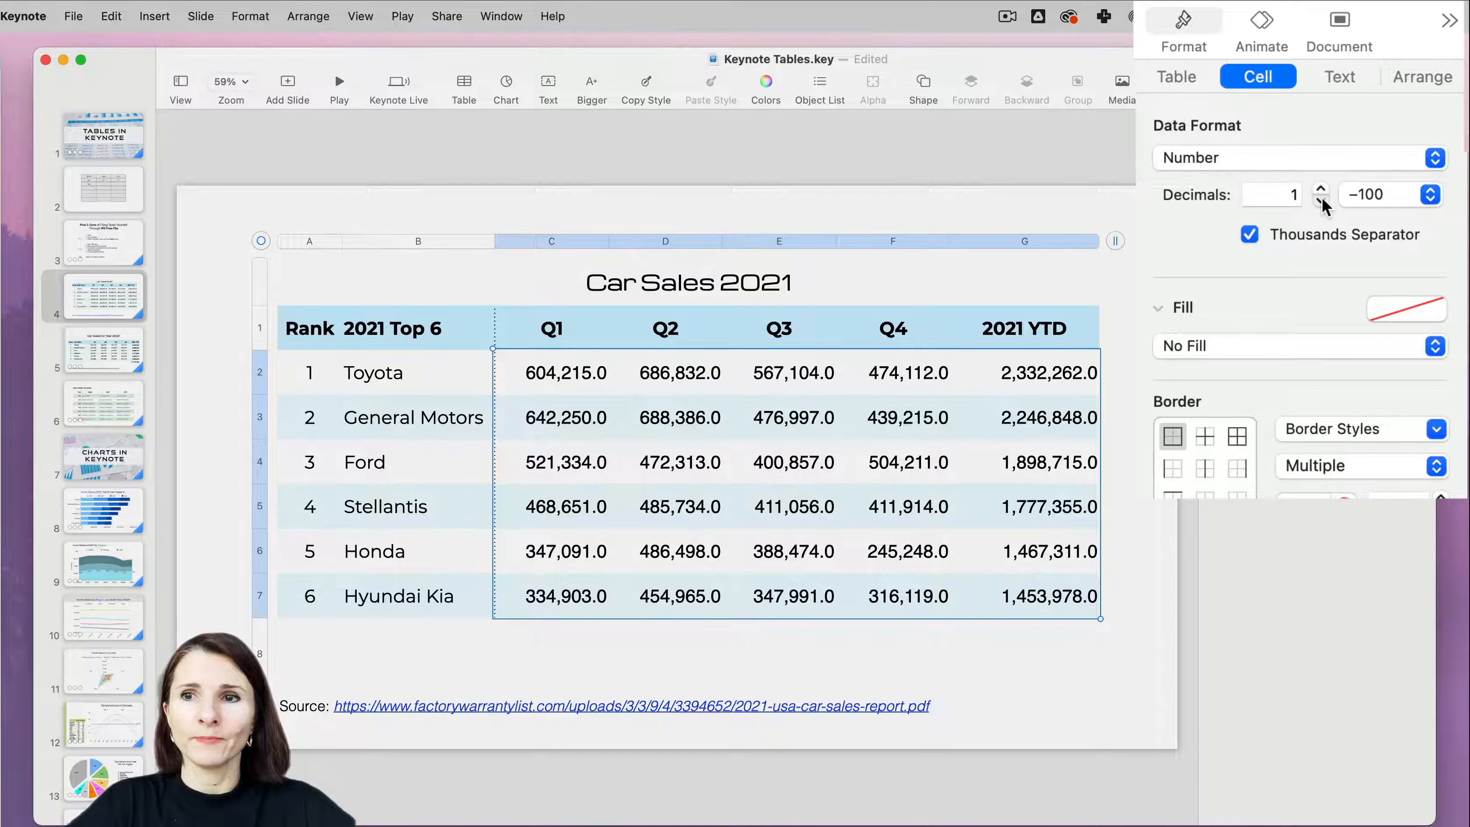
left_click(1321, 198)
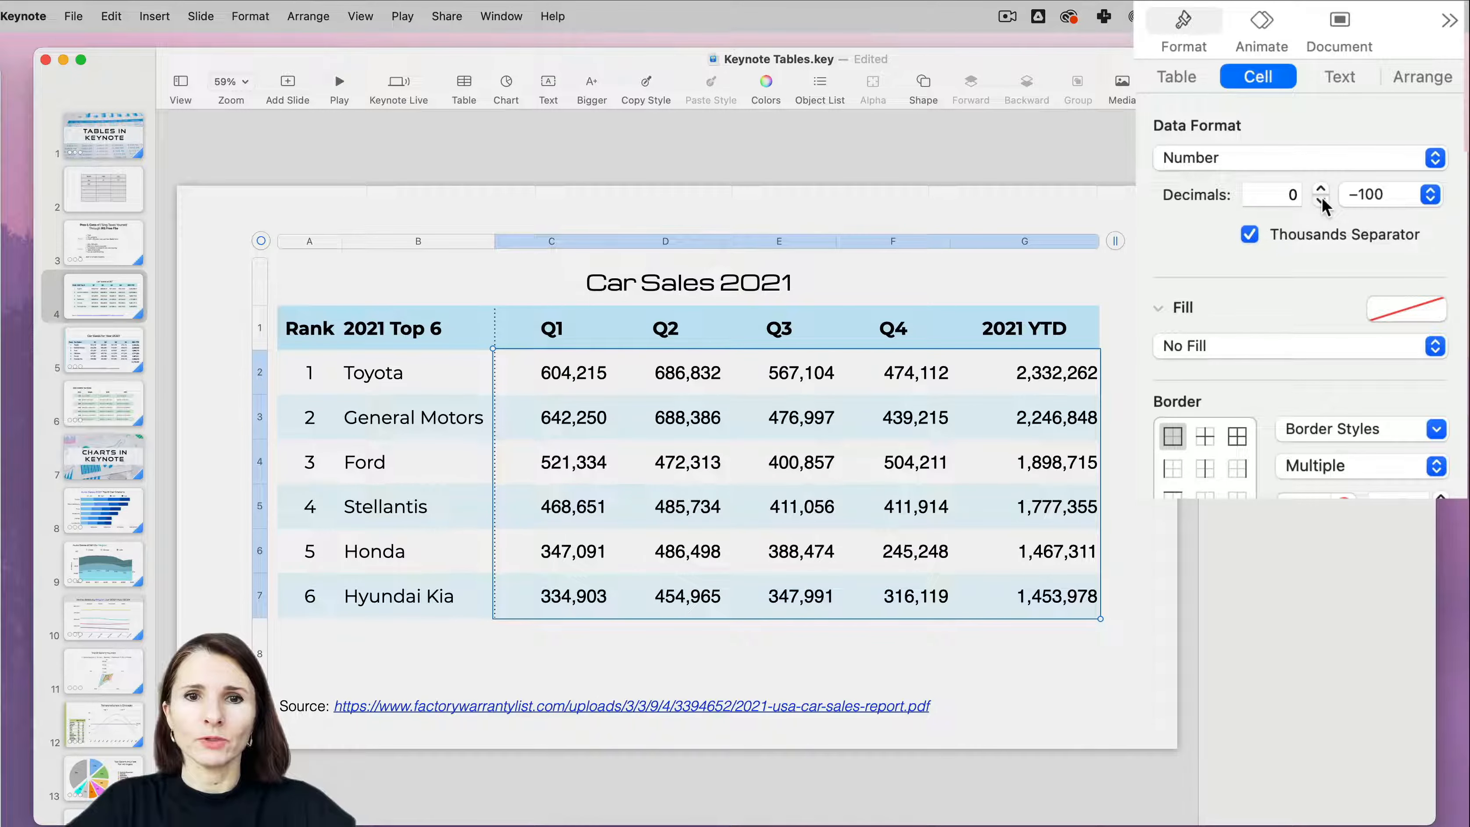
left_click(1251, 237)
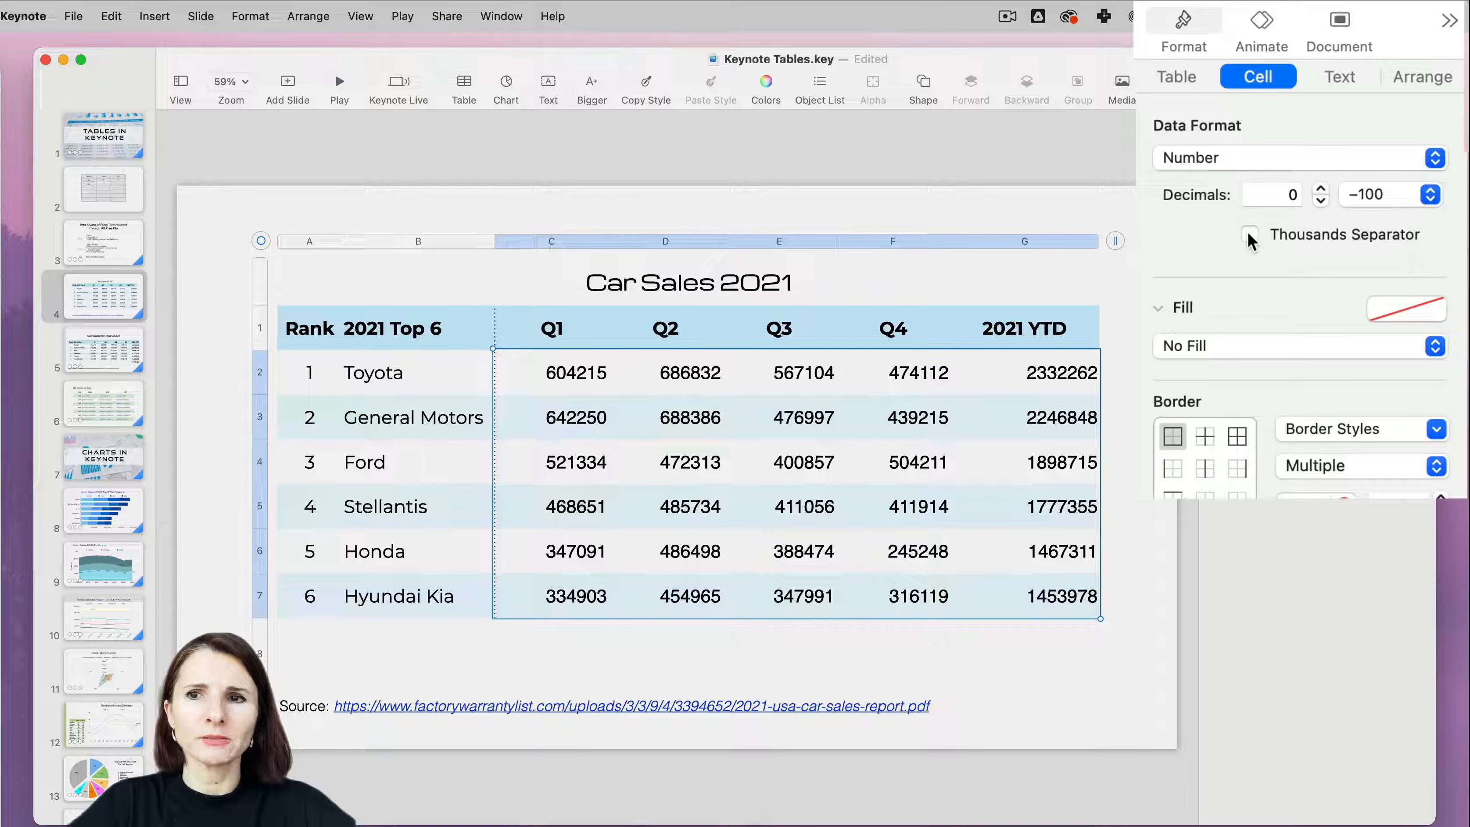
left_click(1251, 236)
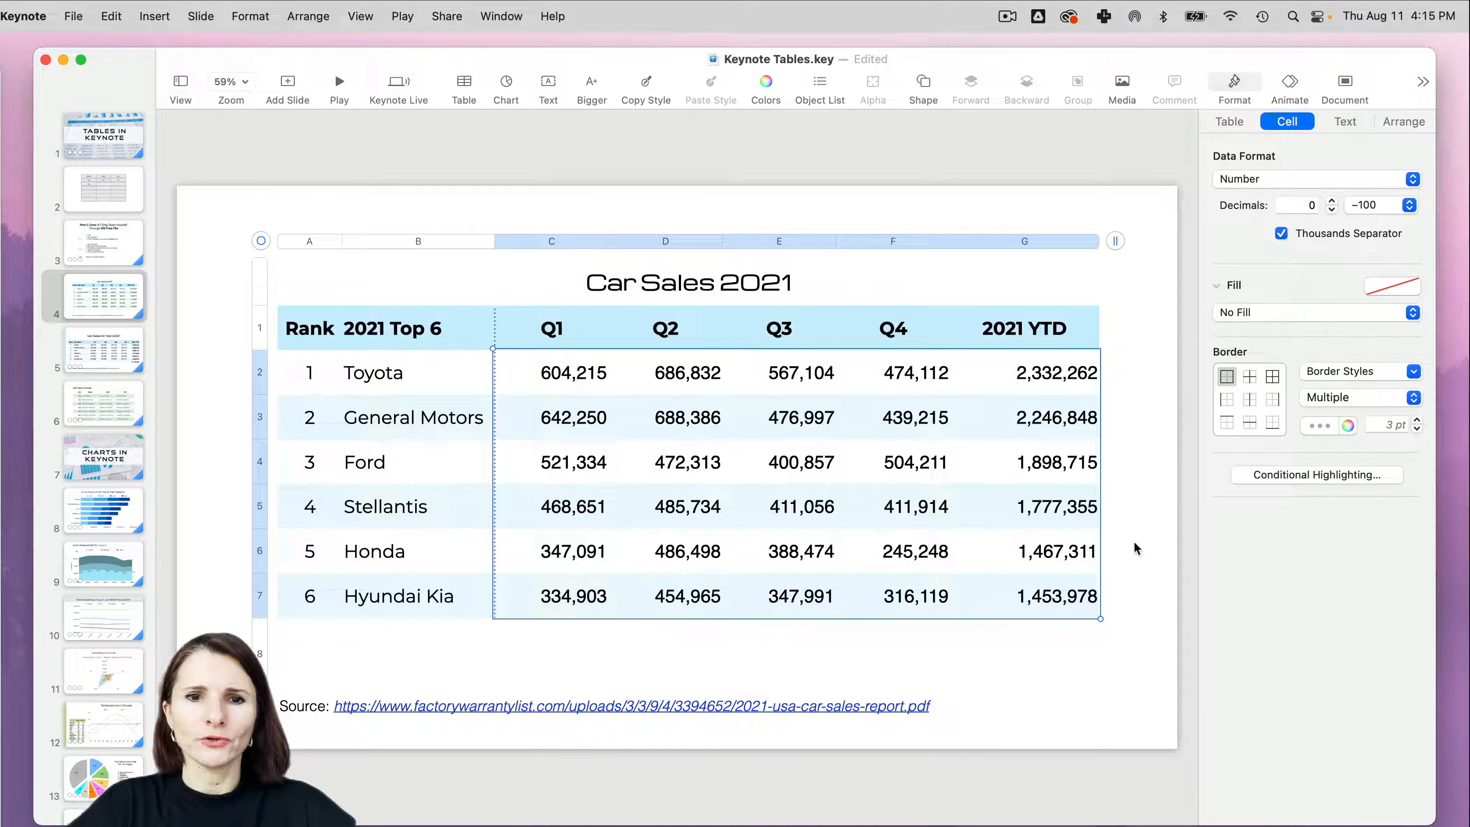
- Look at the finished table on slide 5, return to slide 4 and shift the Car Sales 2021 table slightly left
left_click(114, 351)
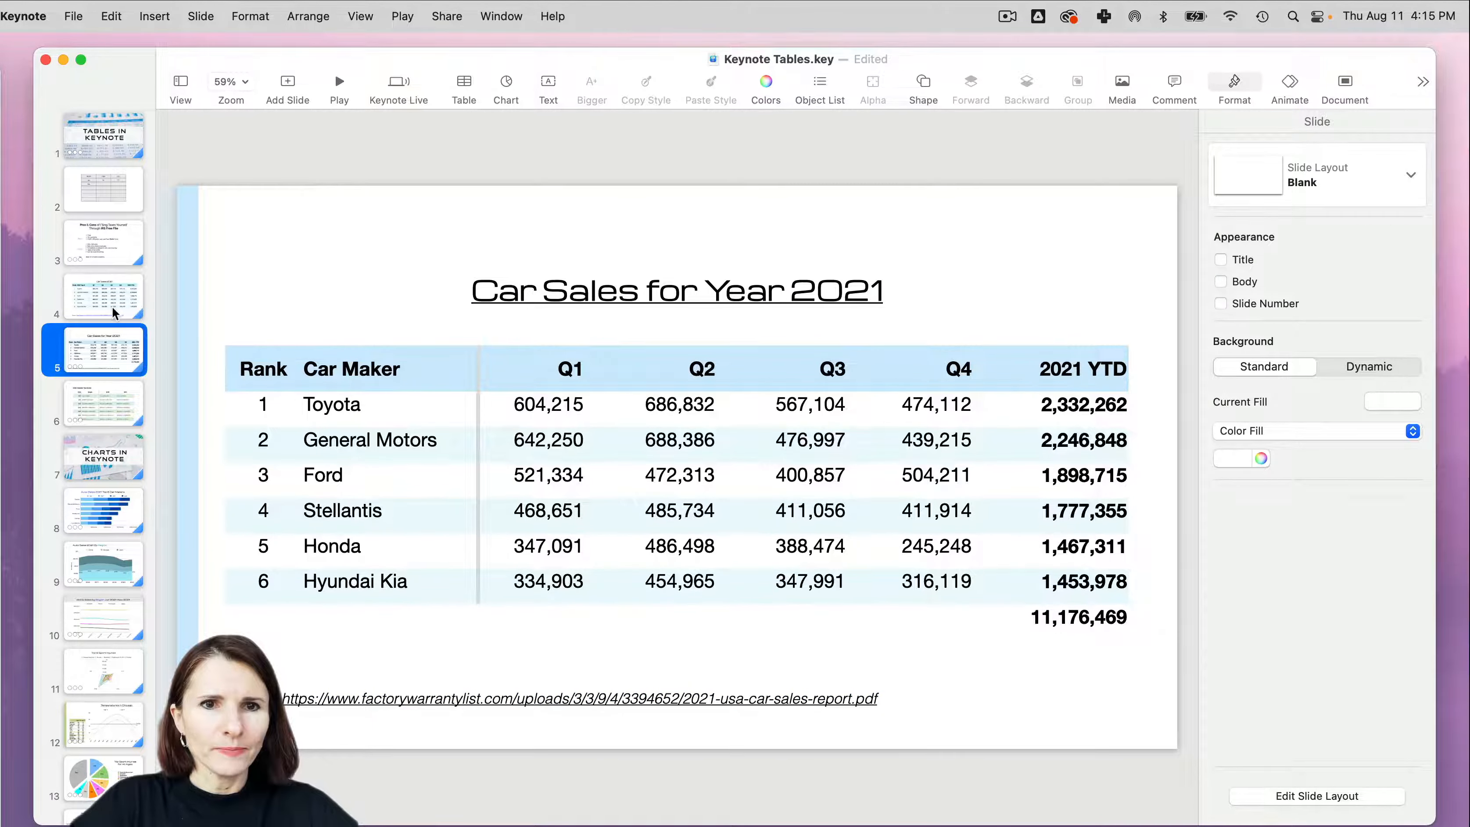
left_click(114, 312)
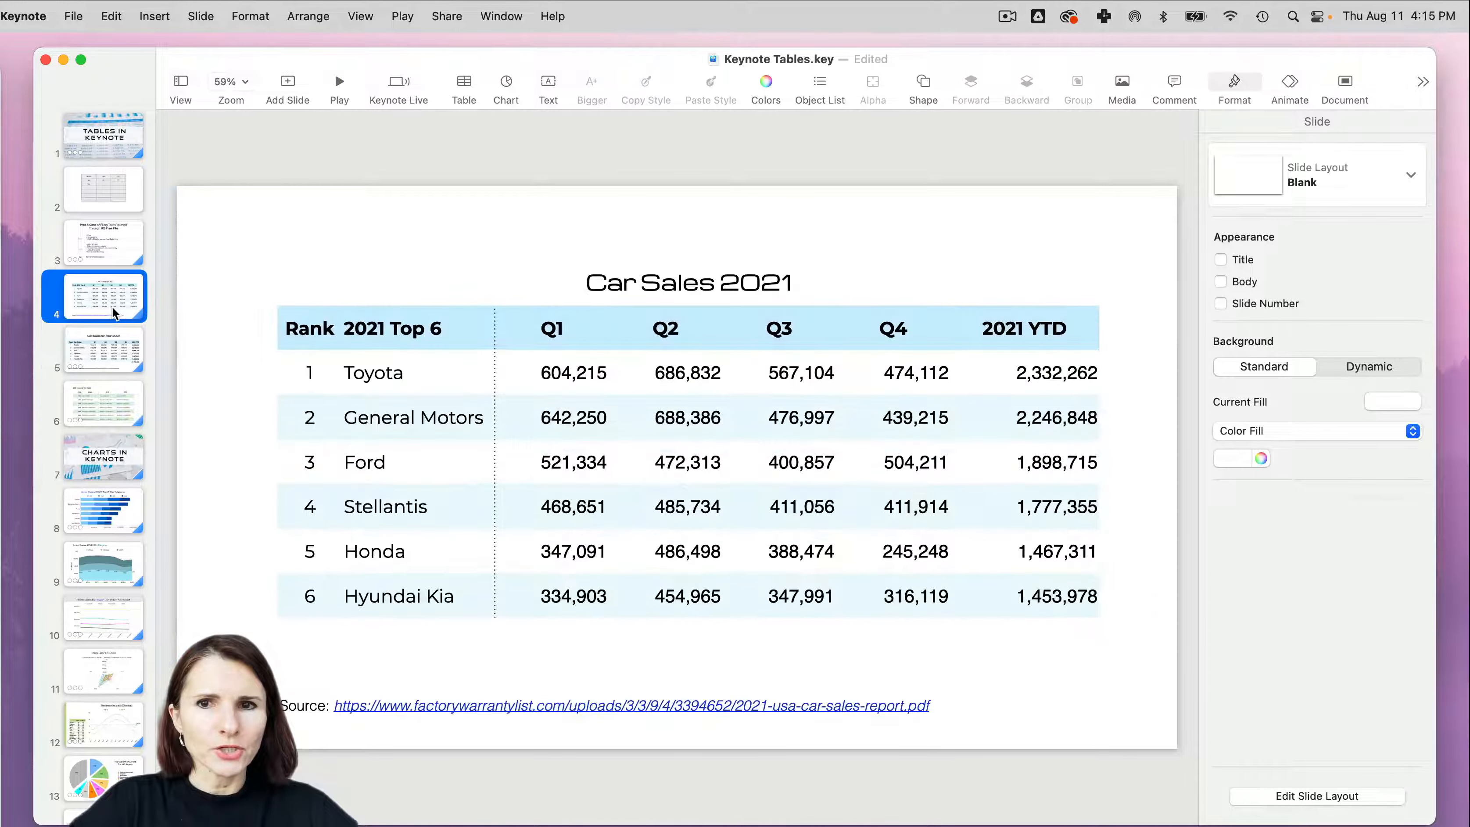
left_click(1042, 379)
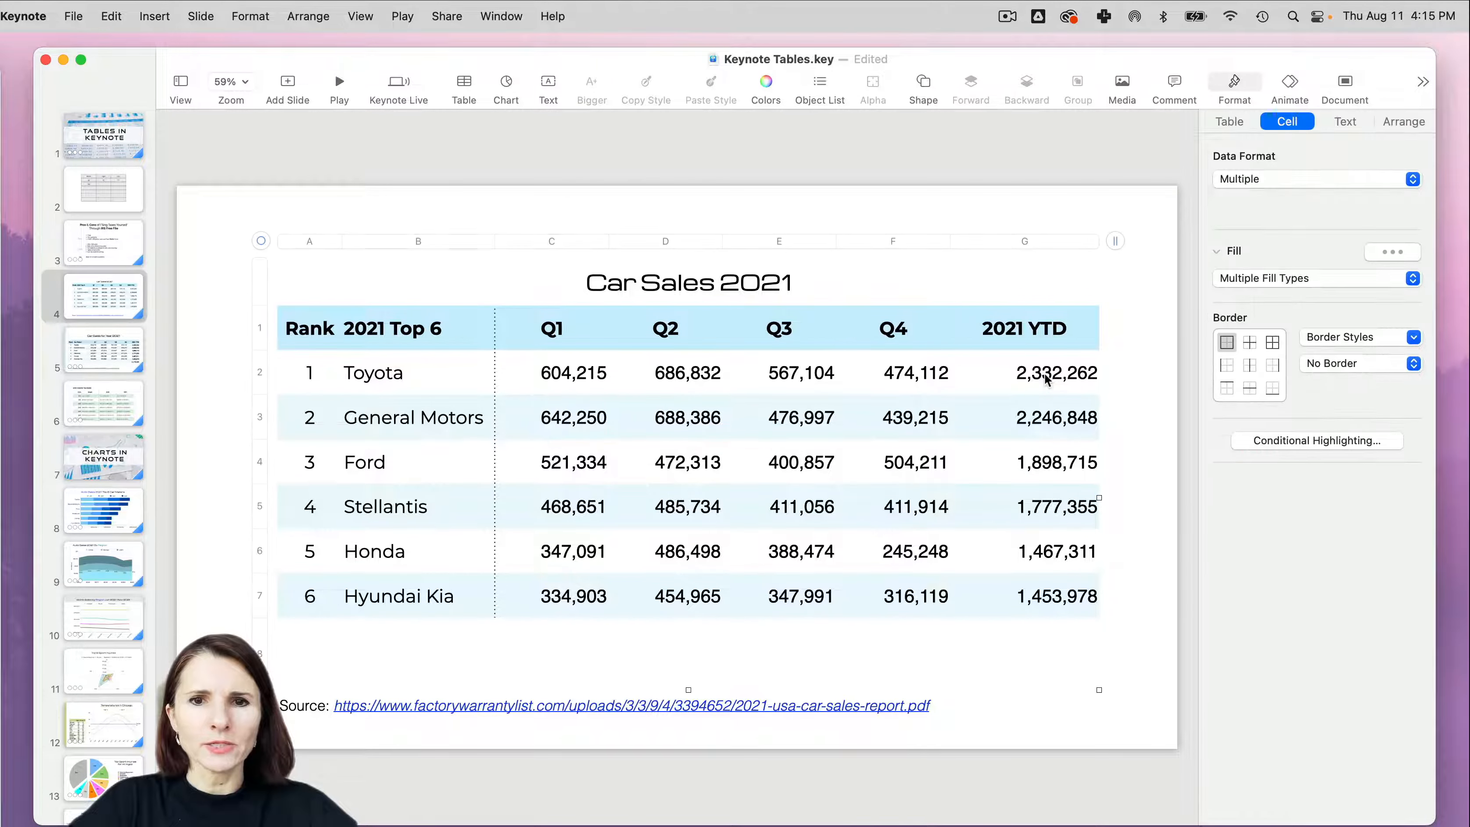
left_click_drag(262, 241, 258, 243)
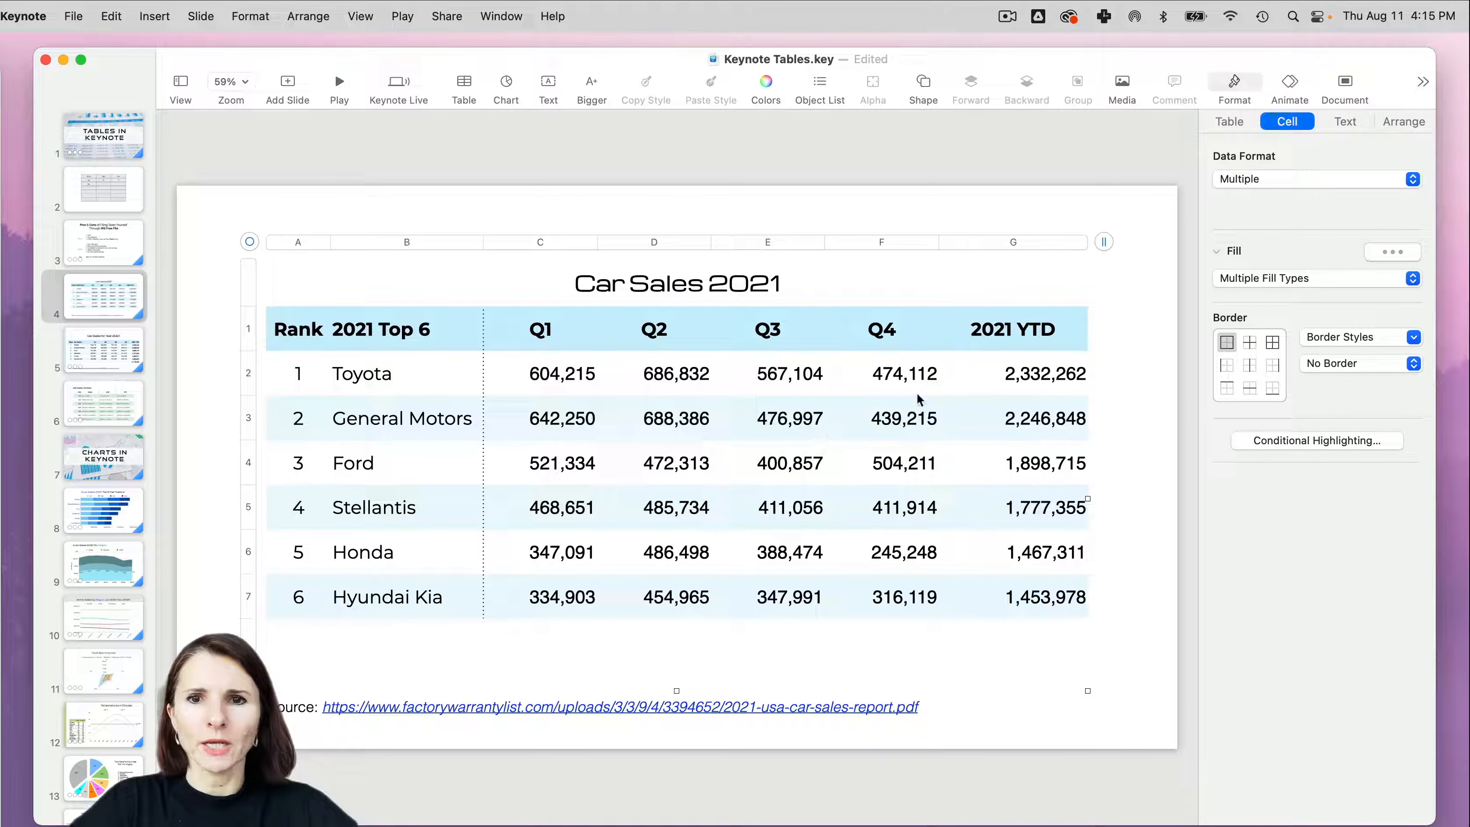
left_click(1008, 370)
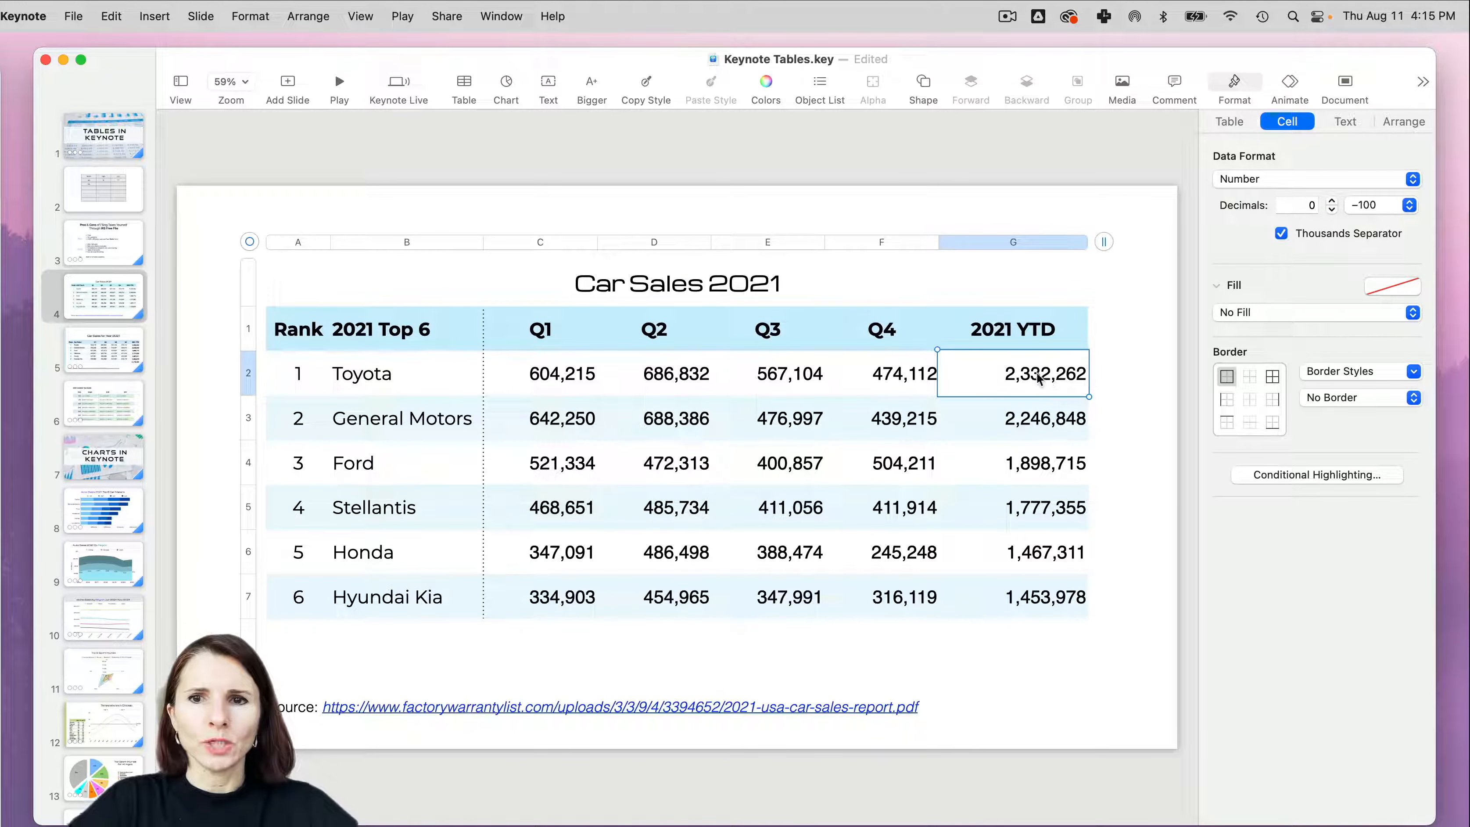
left_click(533, 388)
left_click(548, 429)
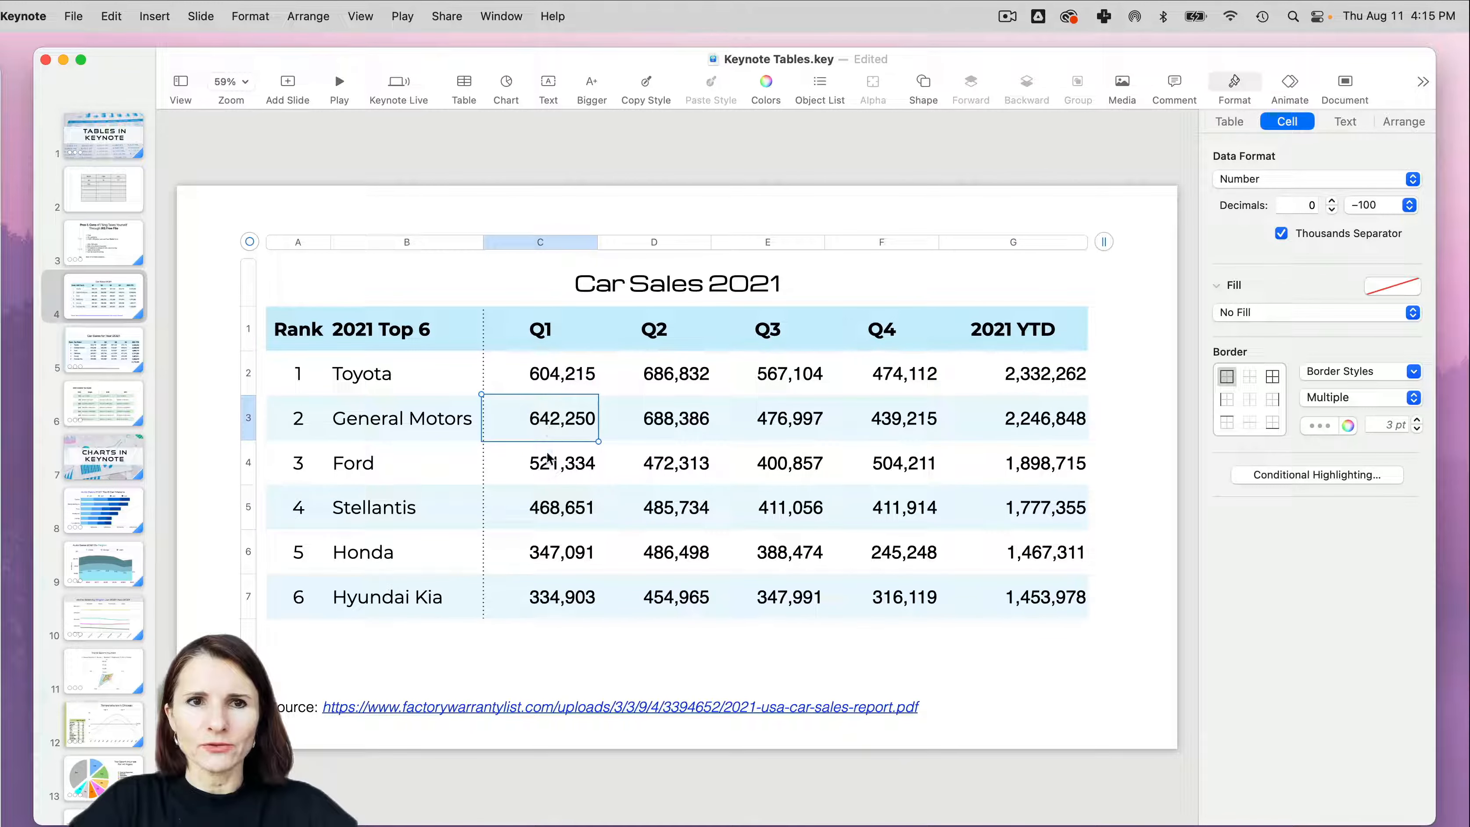
left_click(550, 509)
left_click(562, 556)
left_click(682, 569)
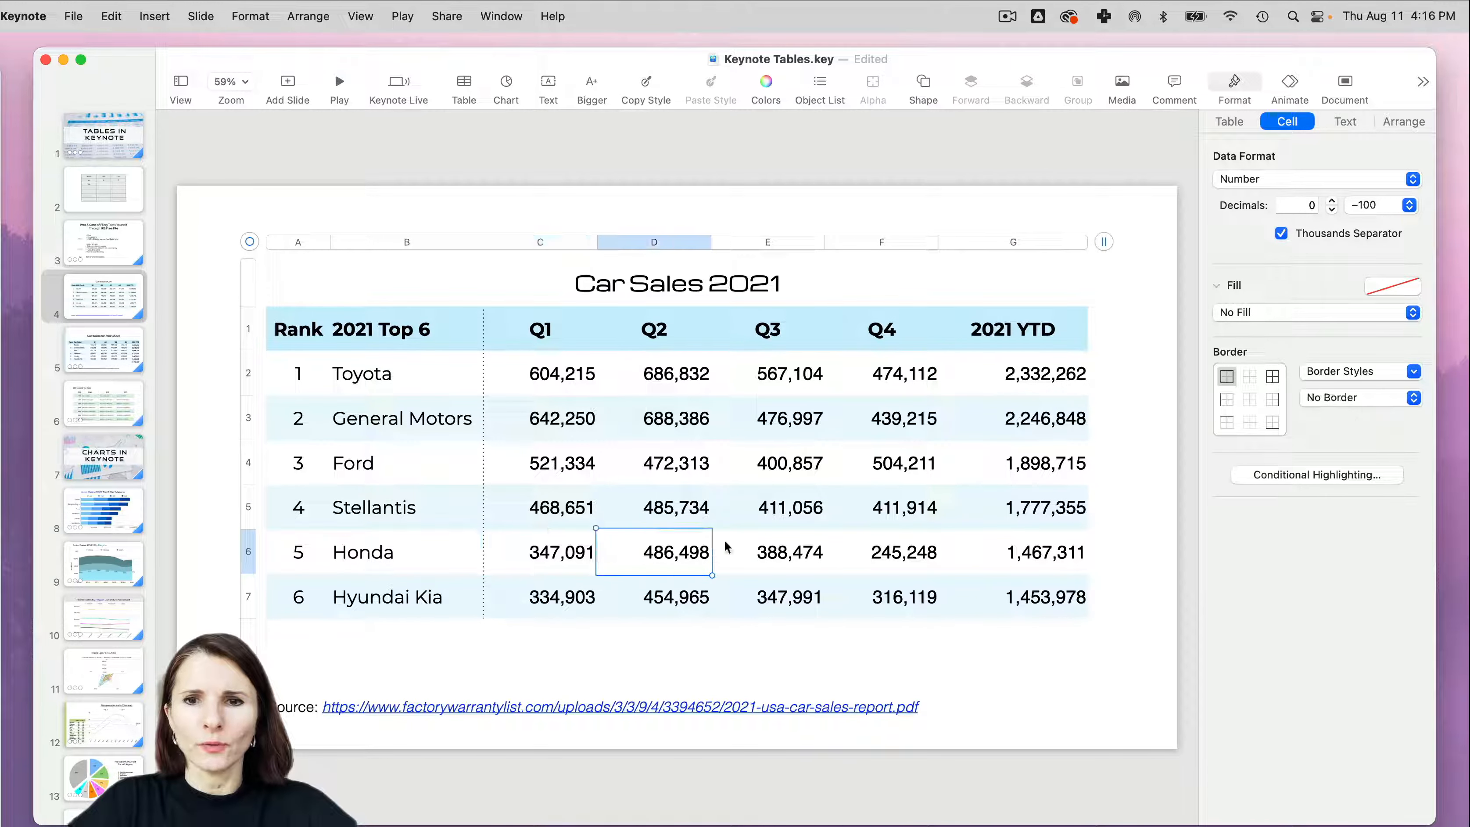
- Replace the Toyota 2021 YTD figure in cell G2 with a SUM formula over the quarterly sales in C2 to F2
left_click(1024, 373)
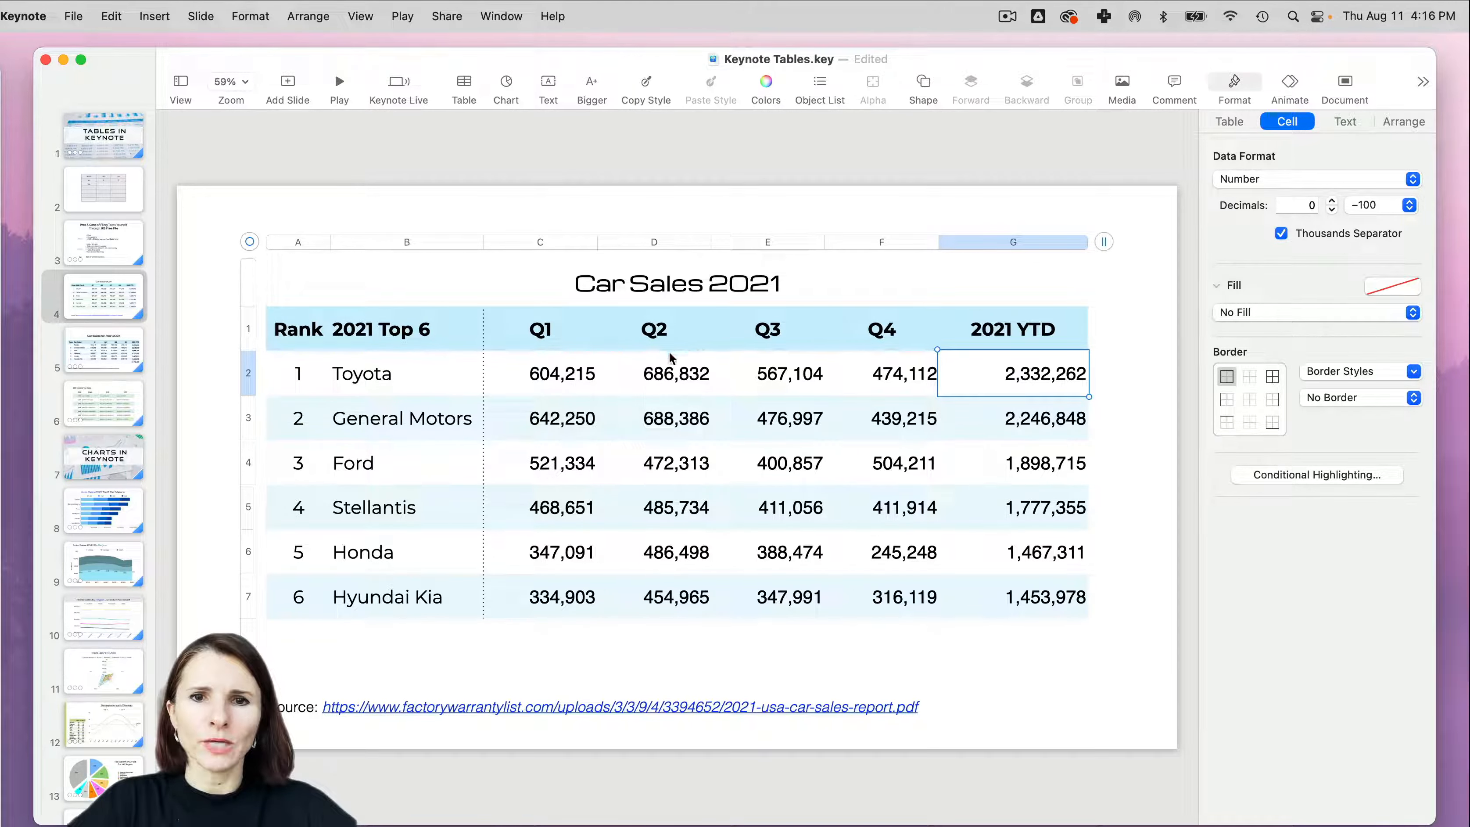
key("=")
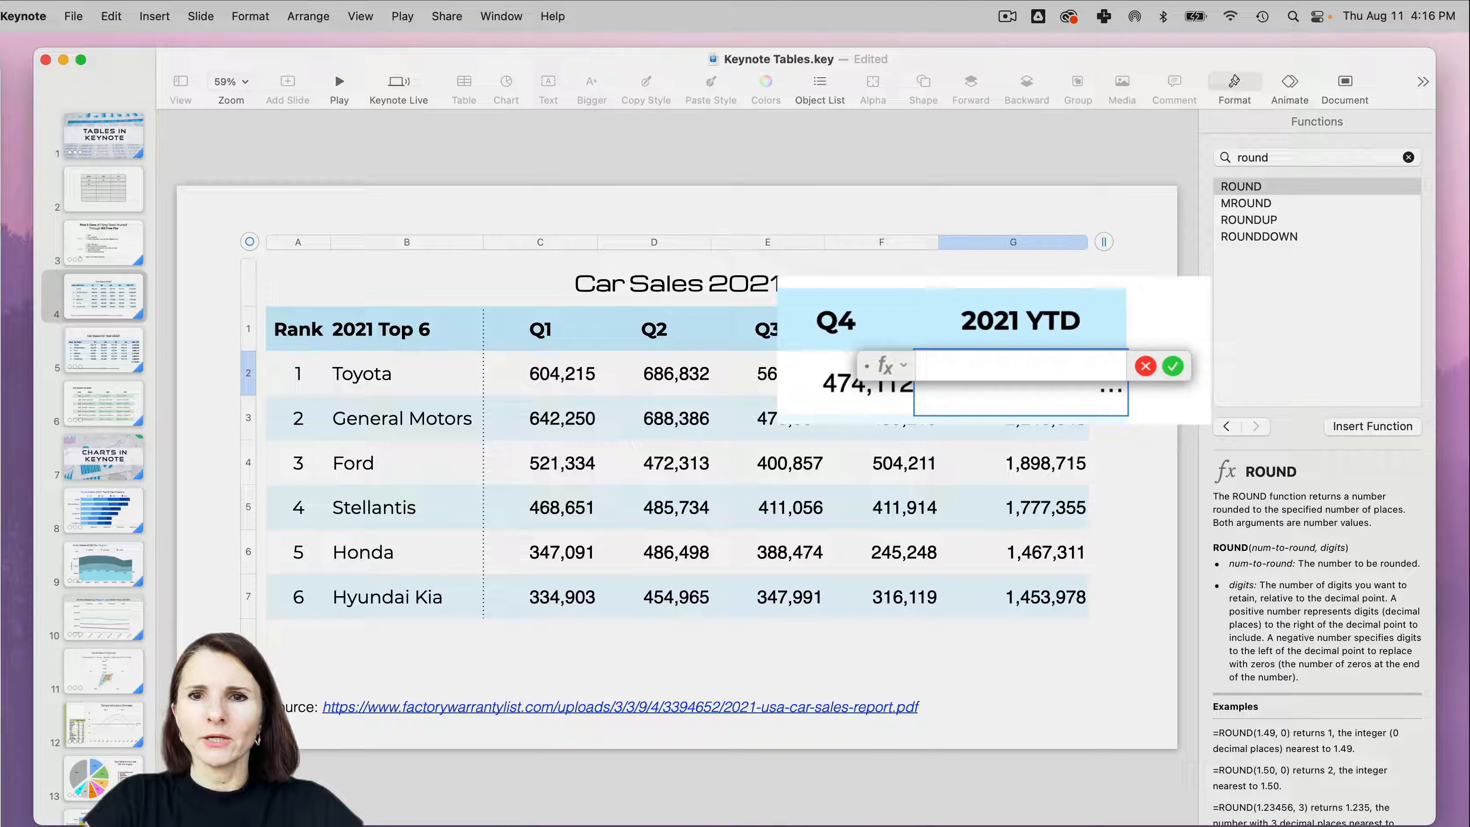
type("sum")
key("Return")
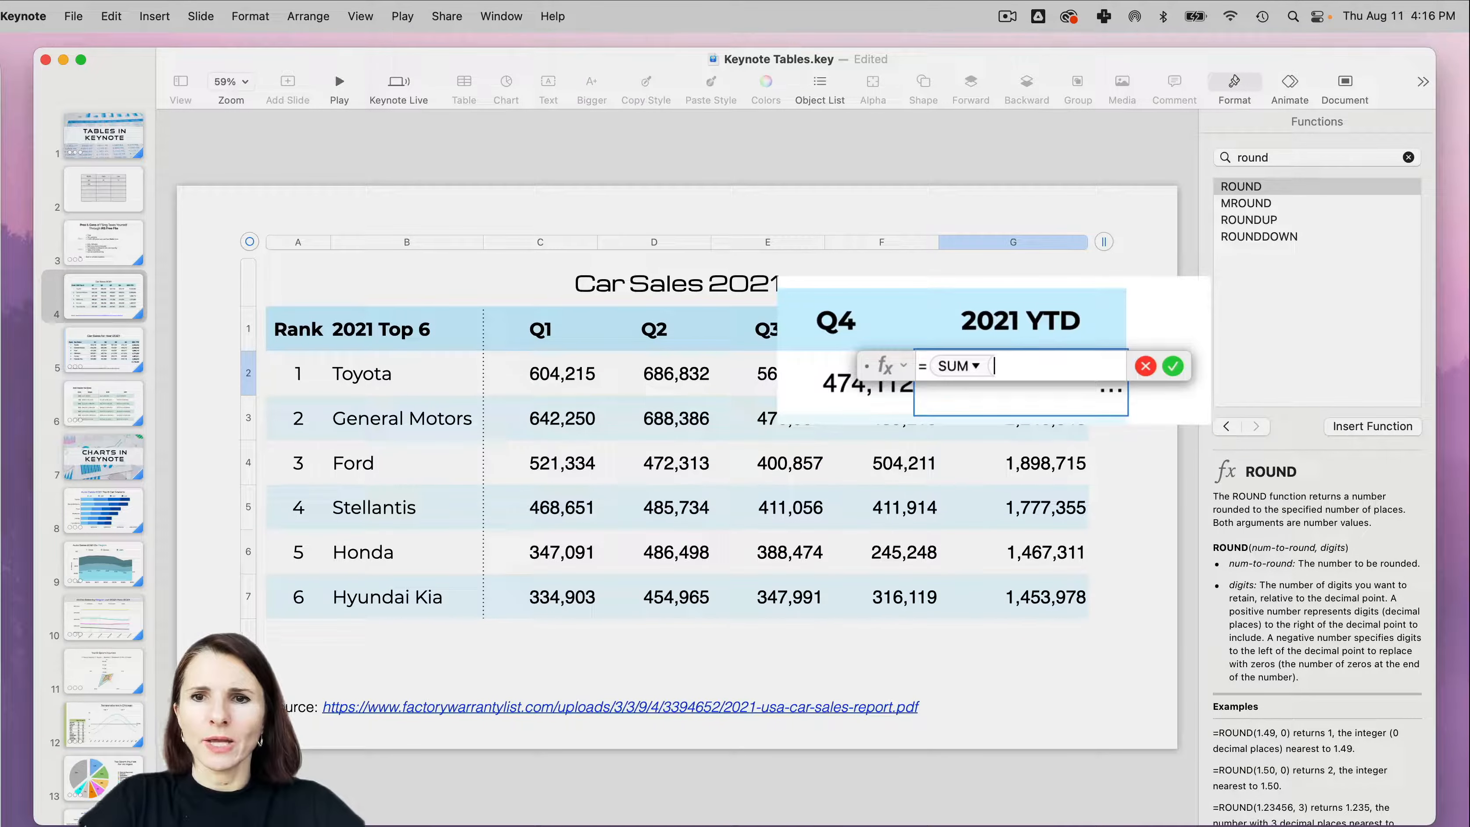
left_click_drag(541, 389, 822, 406)
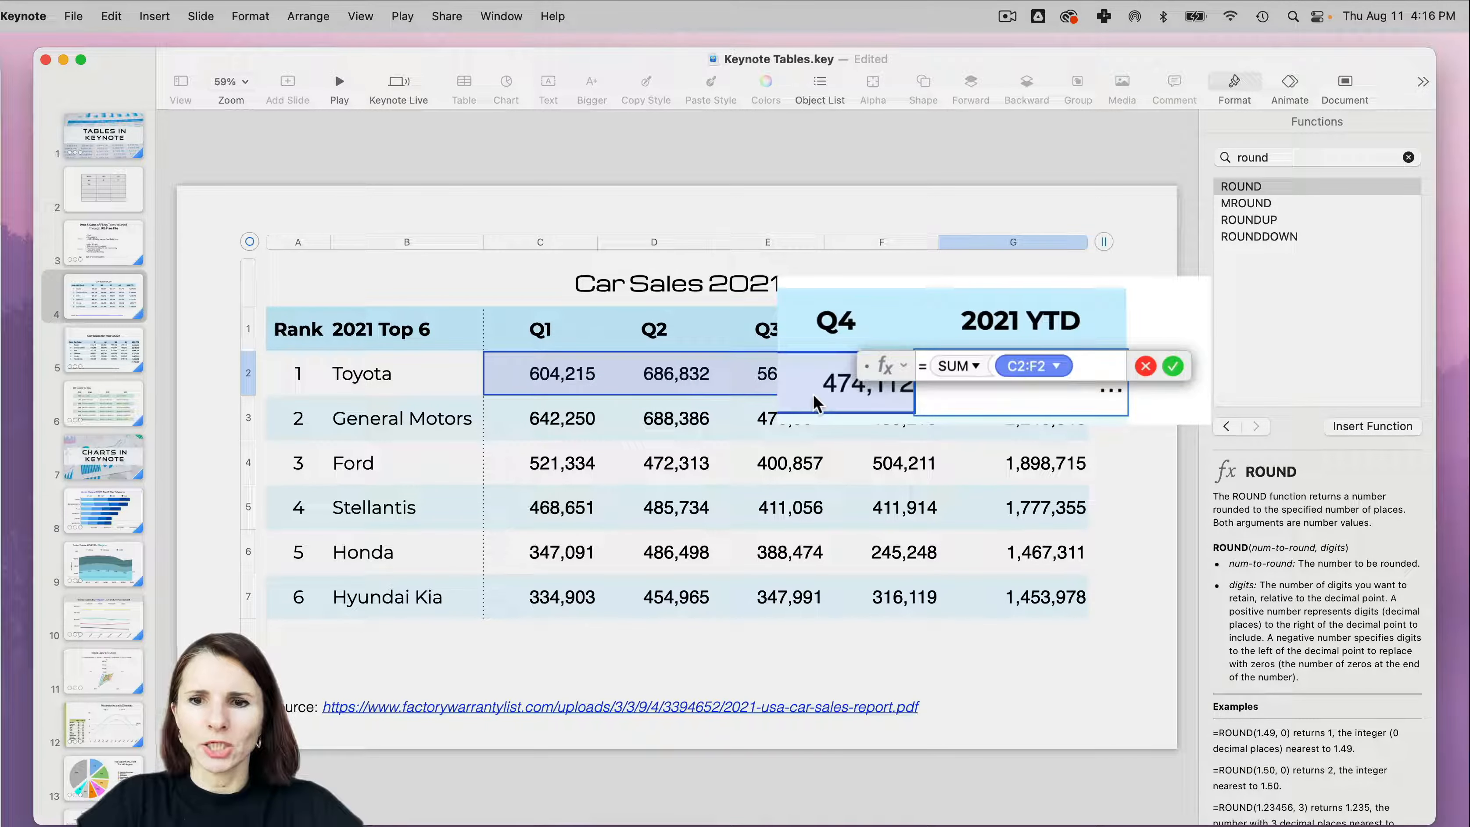
key("Return")
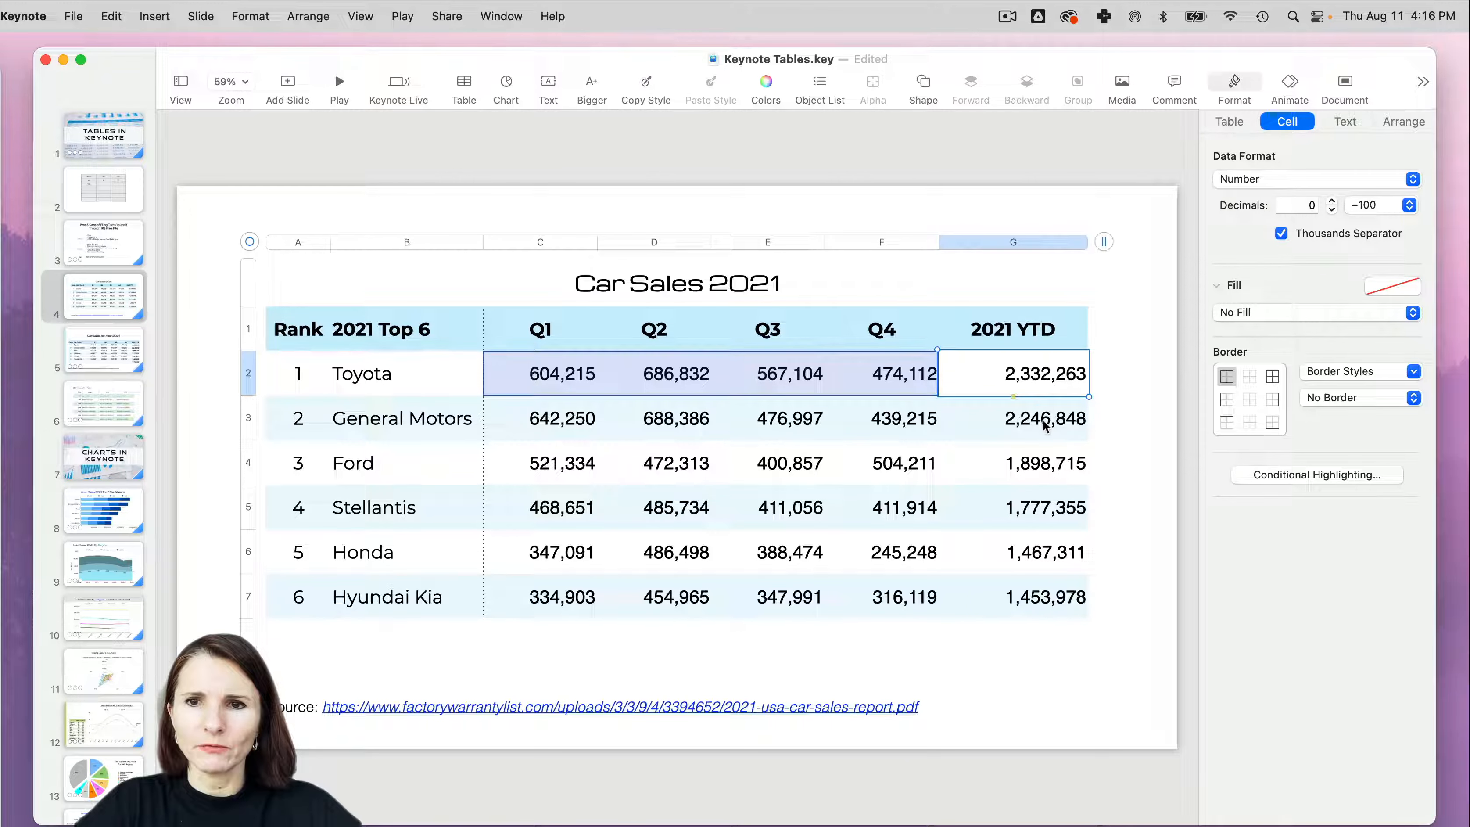
- Examine the 2021 YTD cells for Toyota and General Motors to compare which quarterly cells each total refers to
left_click_drag(1046, 426, 1044, 581)
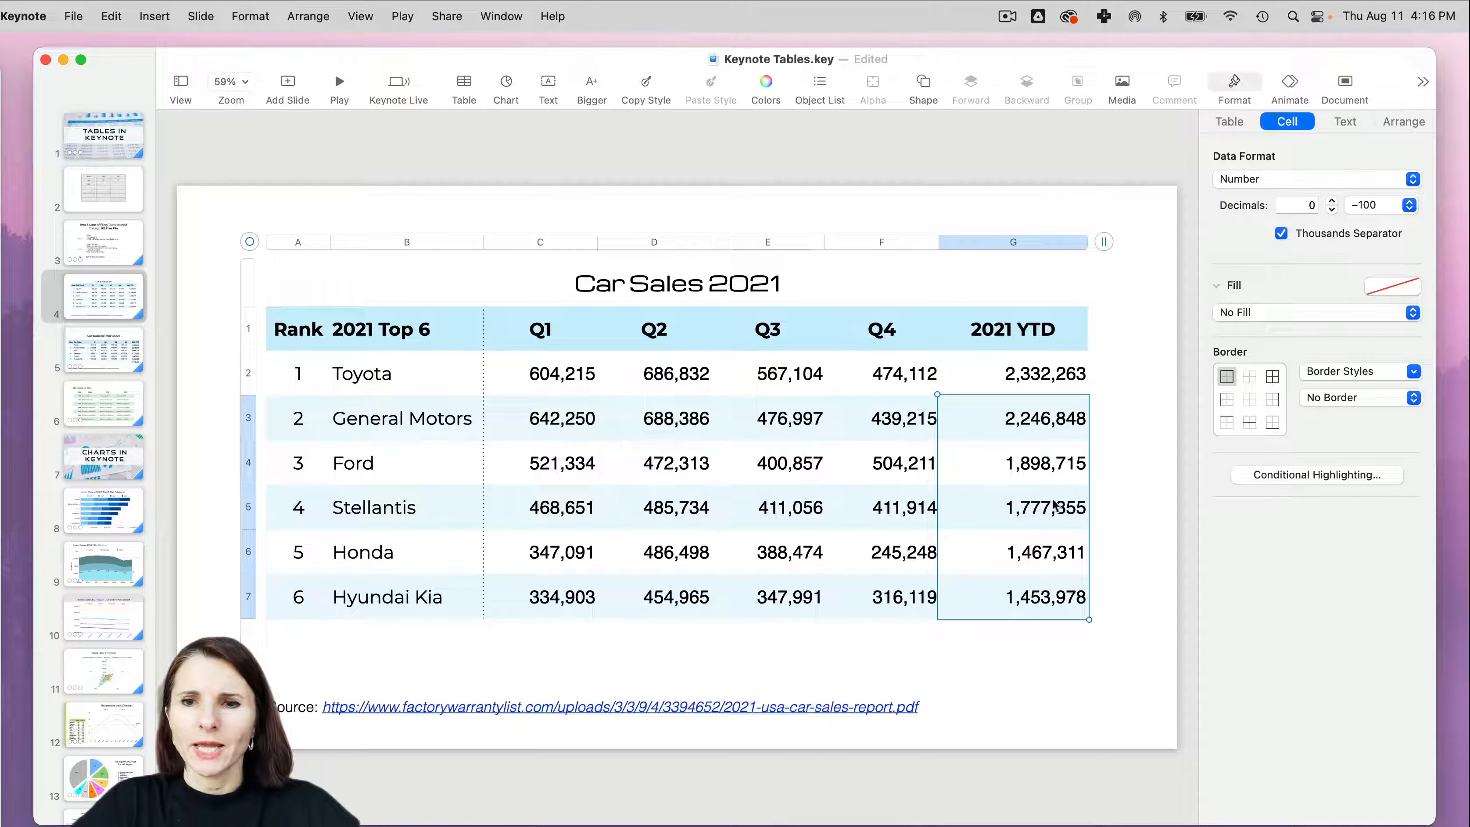
left_click(456, 421)
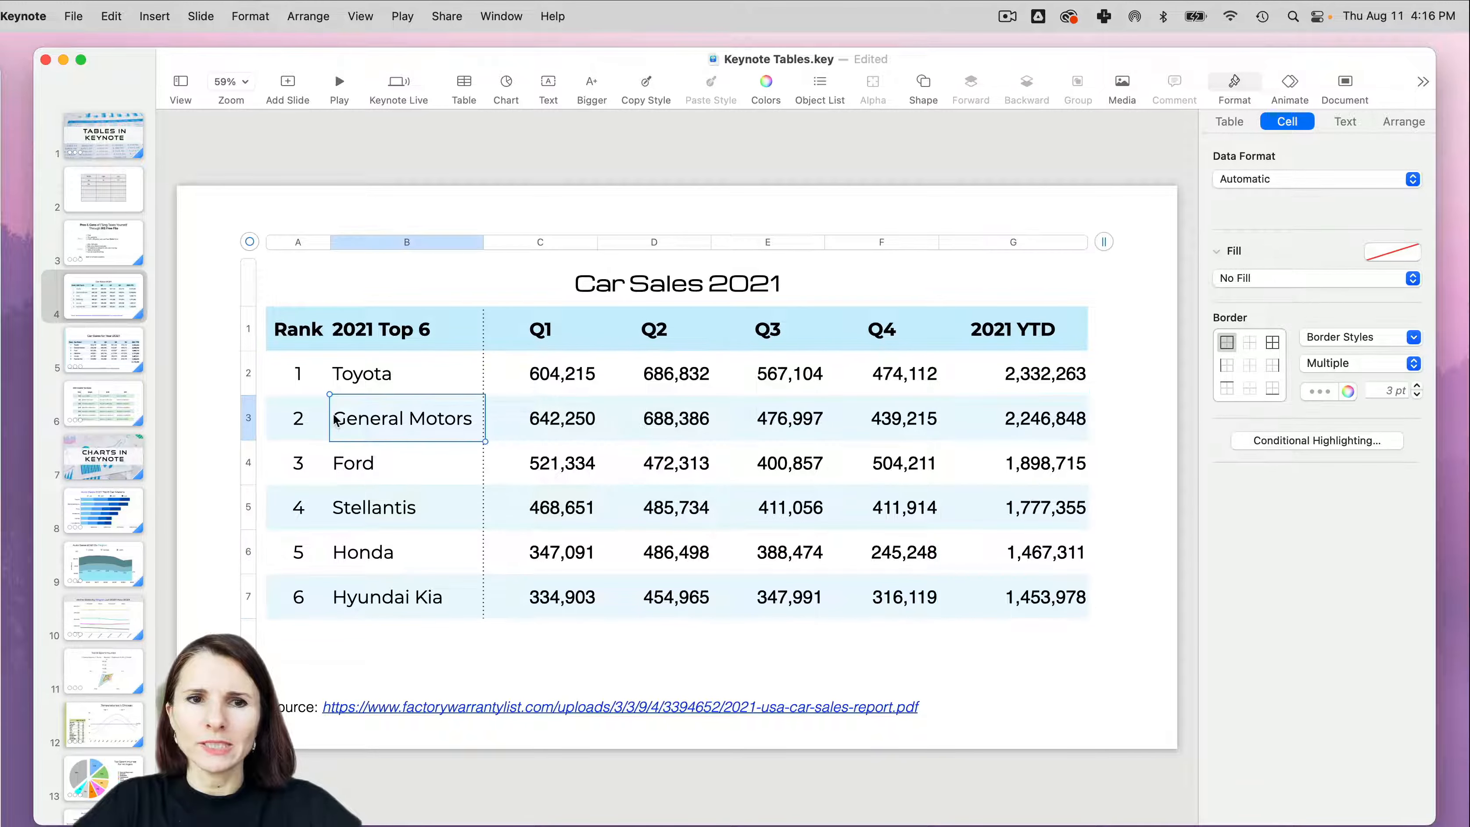
left_click(1230, 123)
scroll(1247, 682, "down", 2)
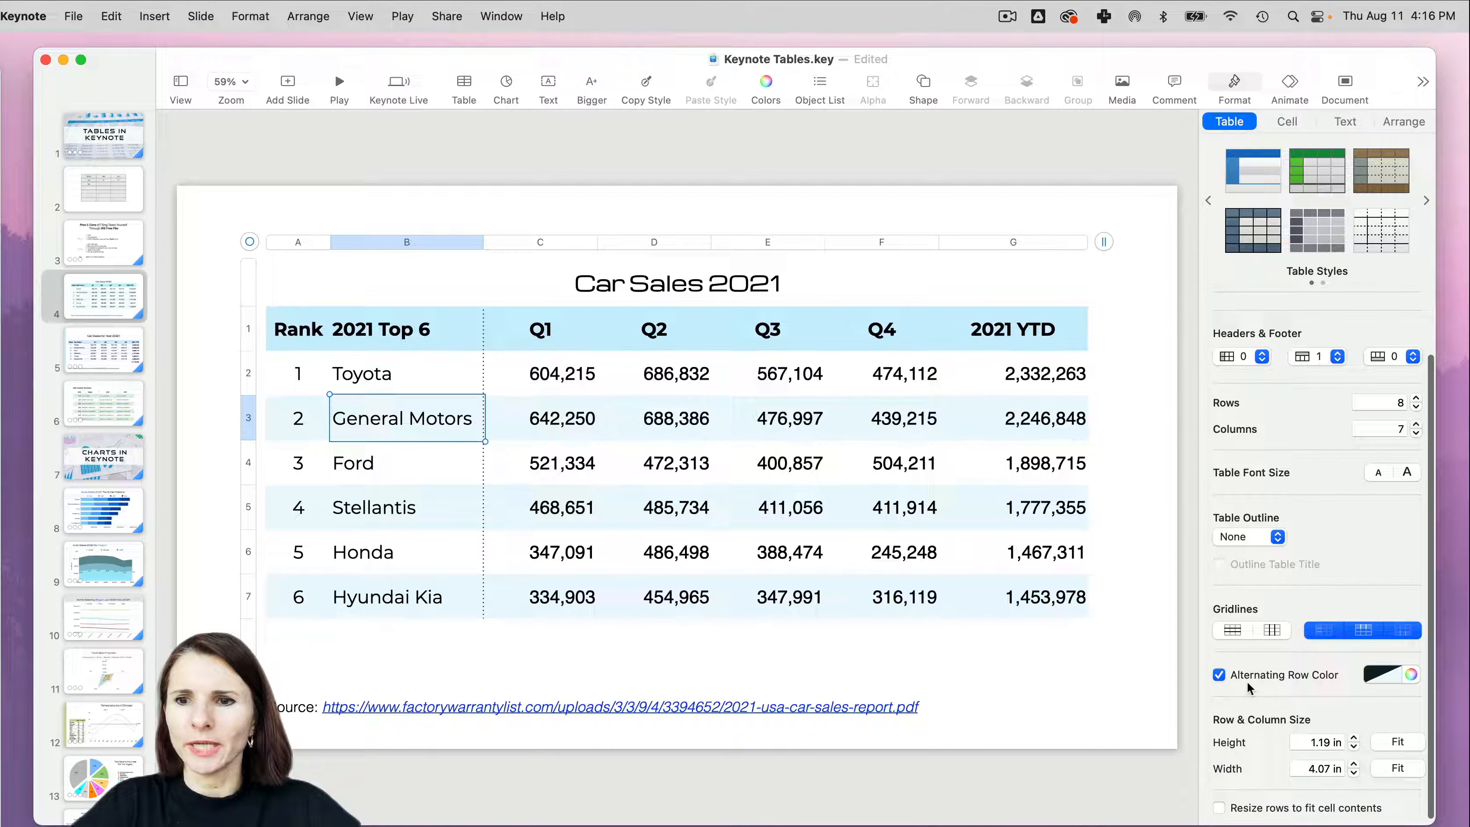
left_click(1053, 374)
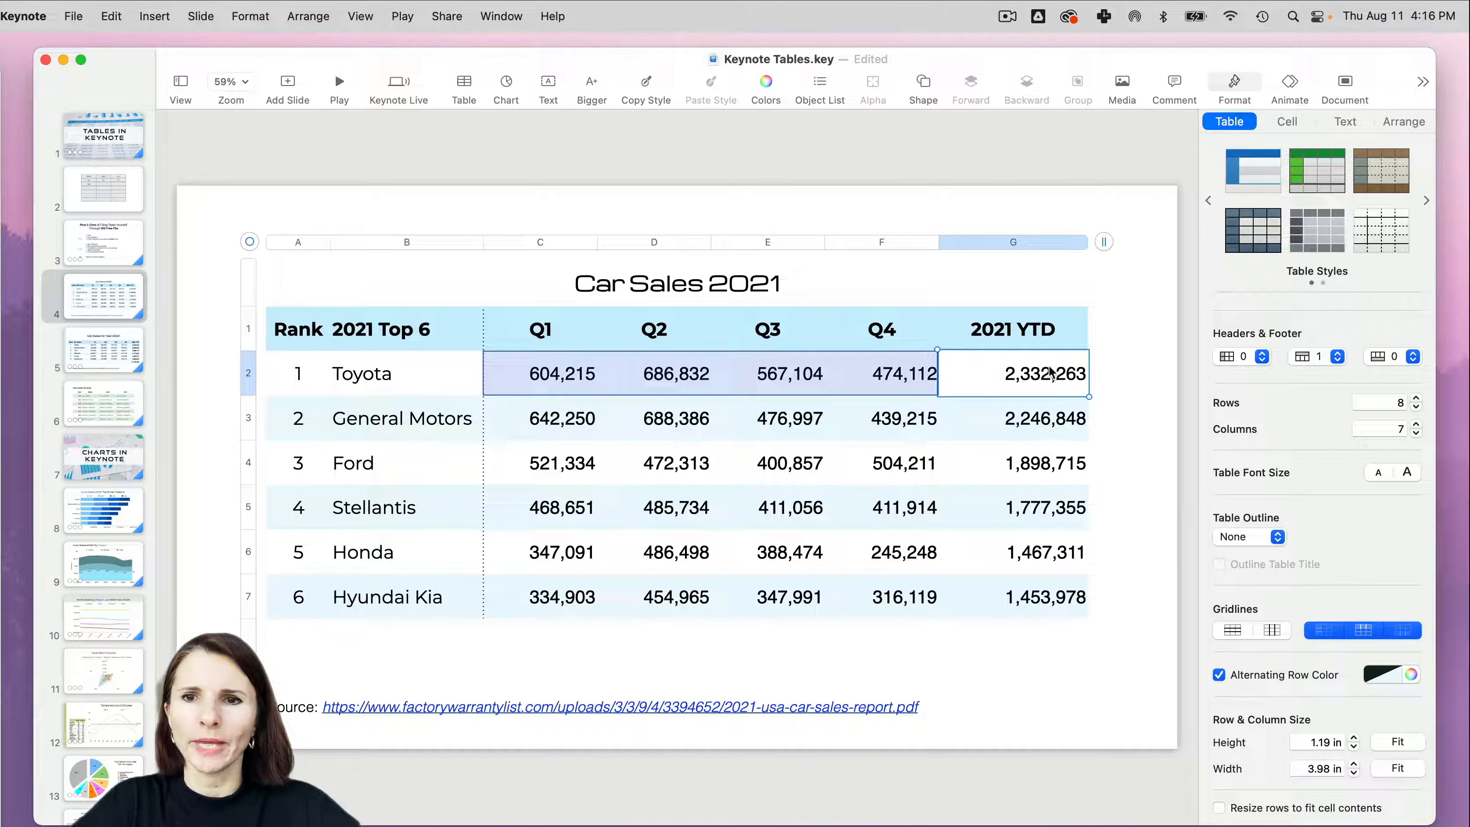
left_click(1048, 420)
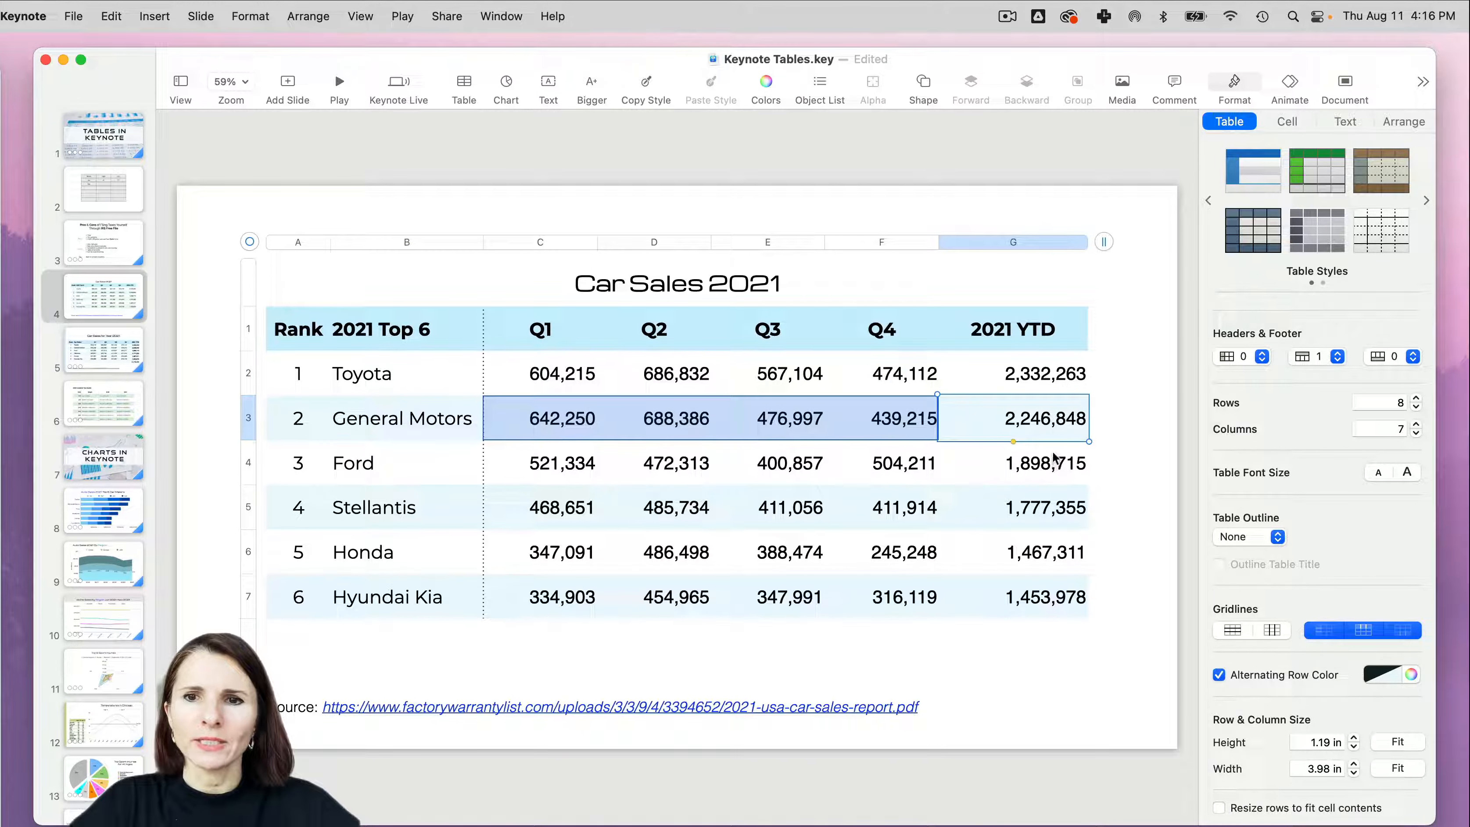
left_click(1059, 382)
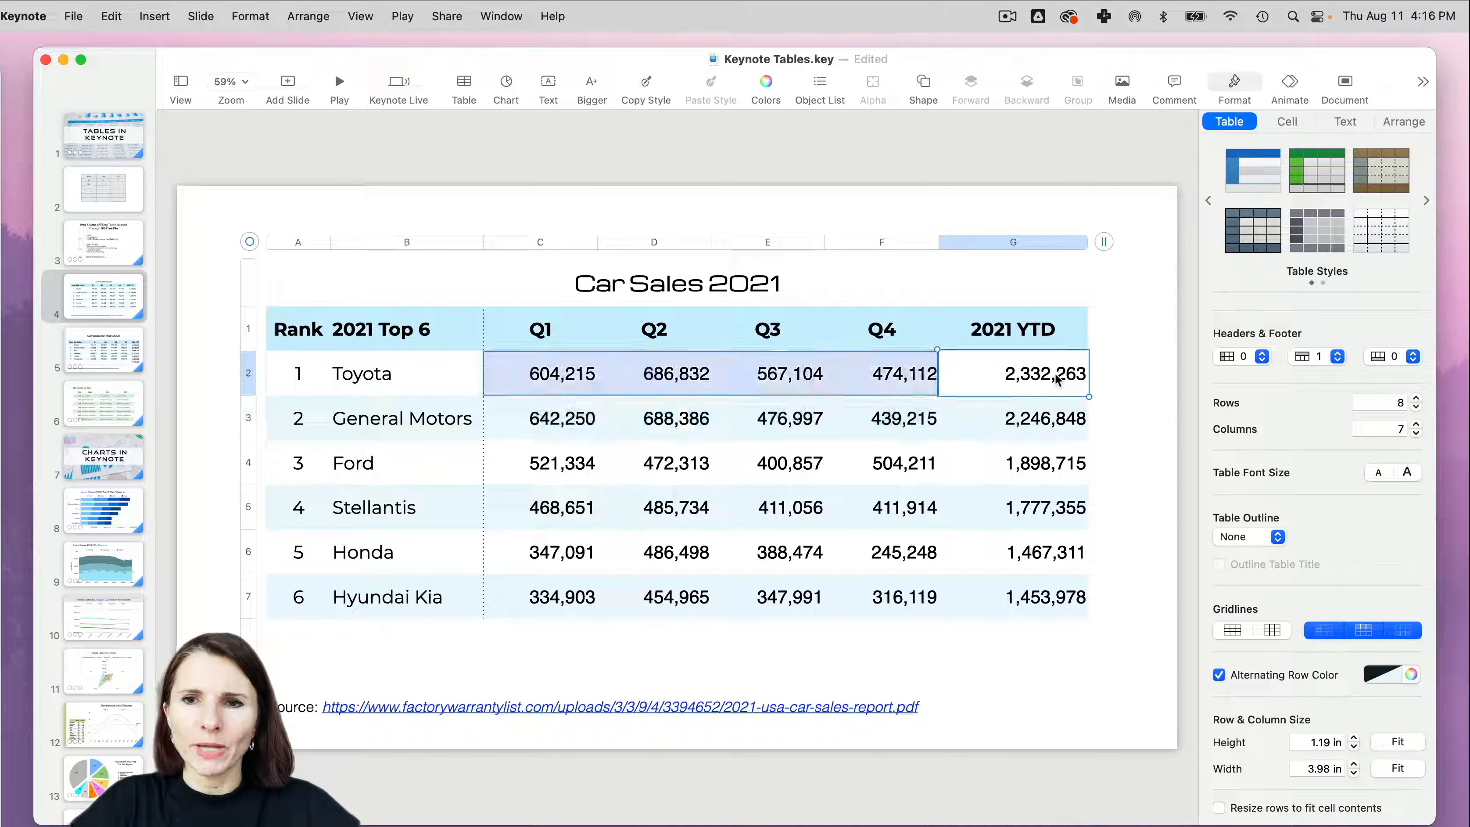
left_click(1042, 432)
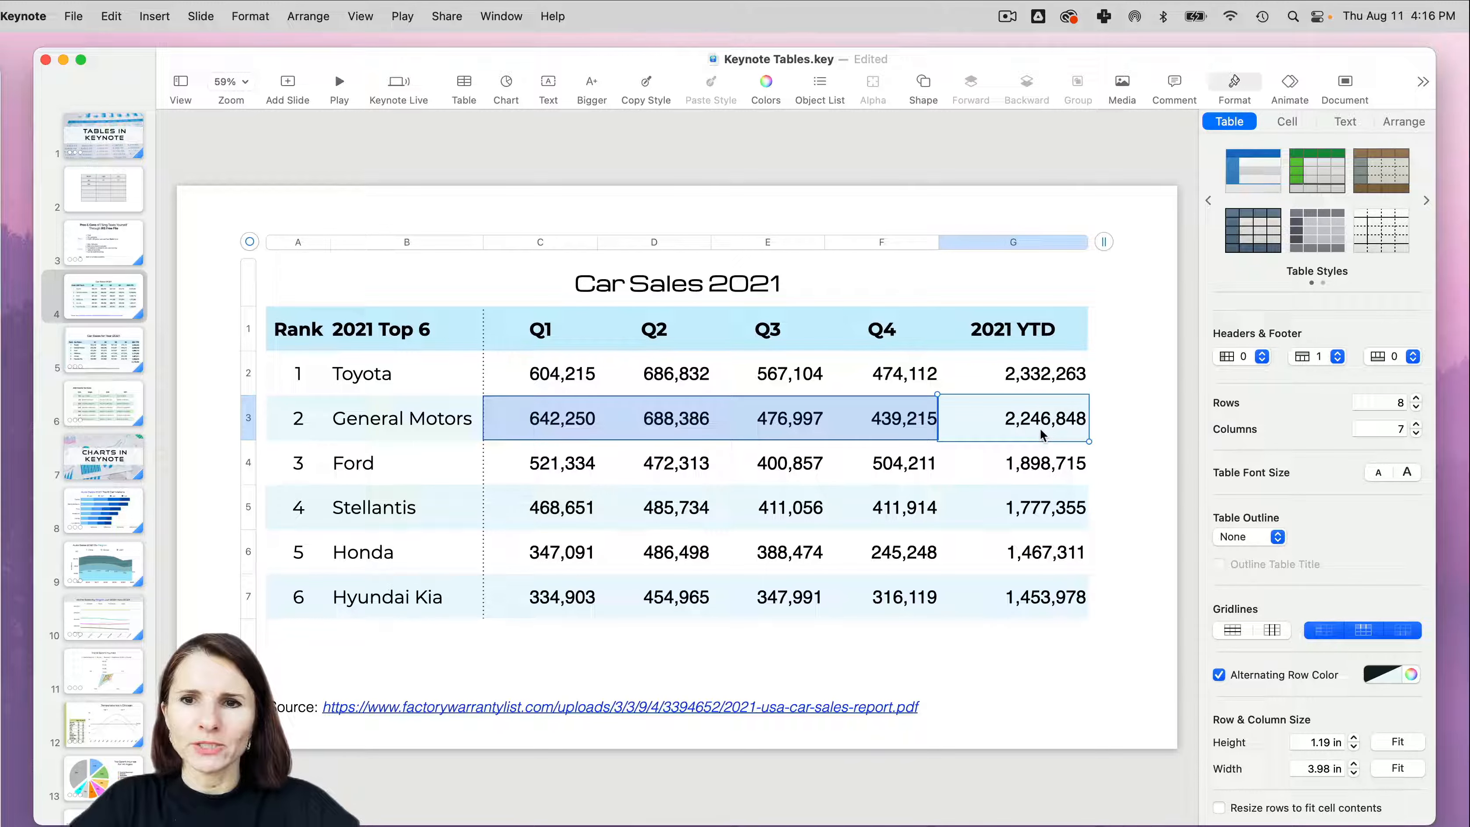
mouse_move(249, 412)
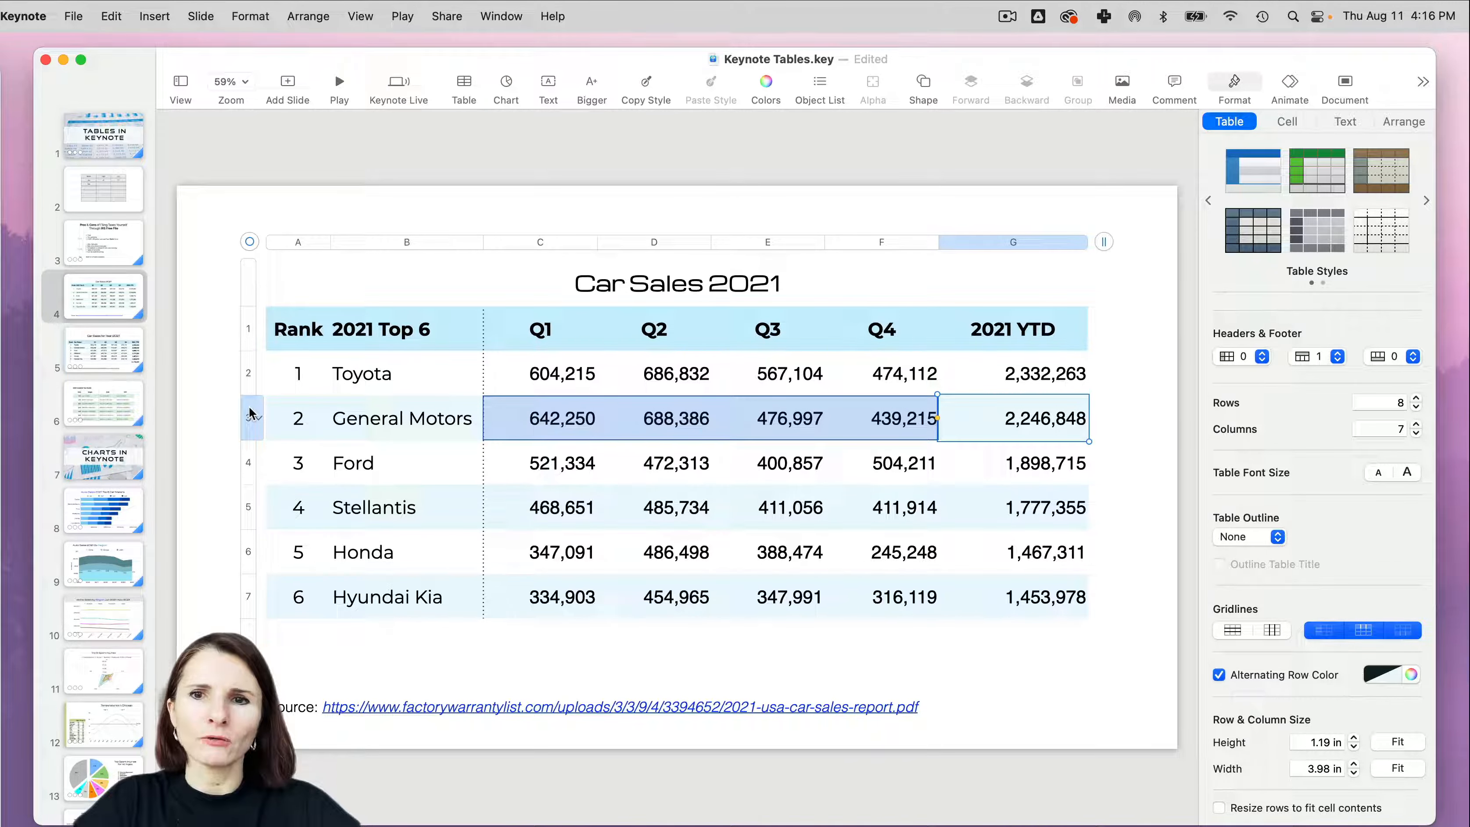
- Try copying the sum formula from cell G2 into the 2021 YTD header cell G1, and undo the paste
left_click(1013, 381)
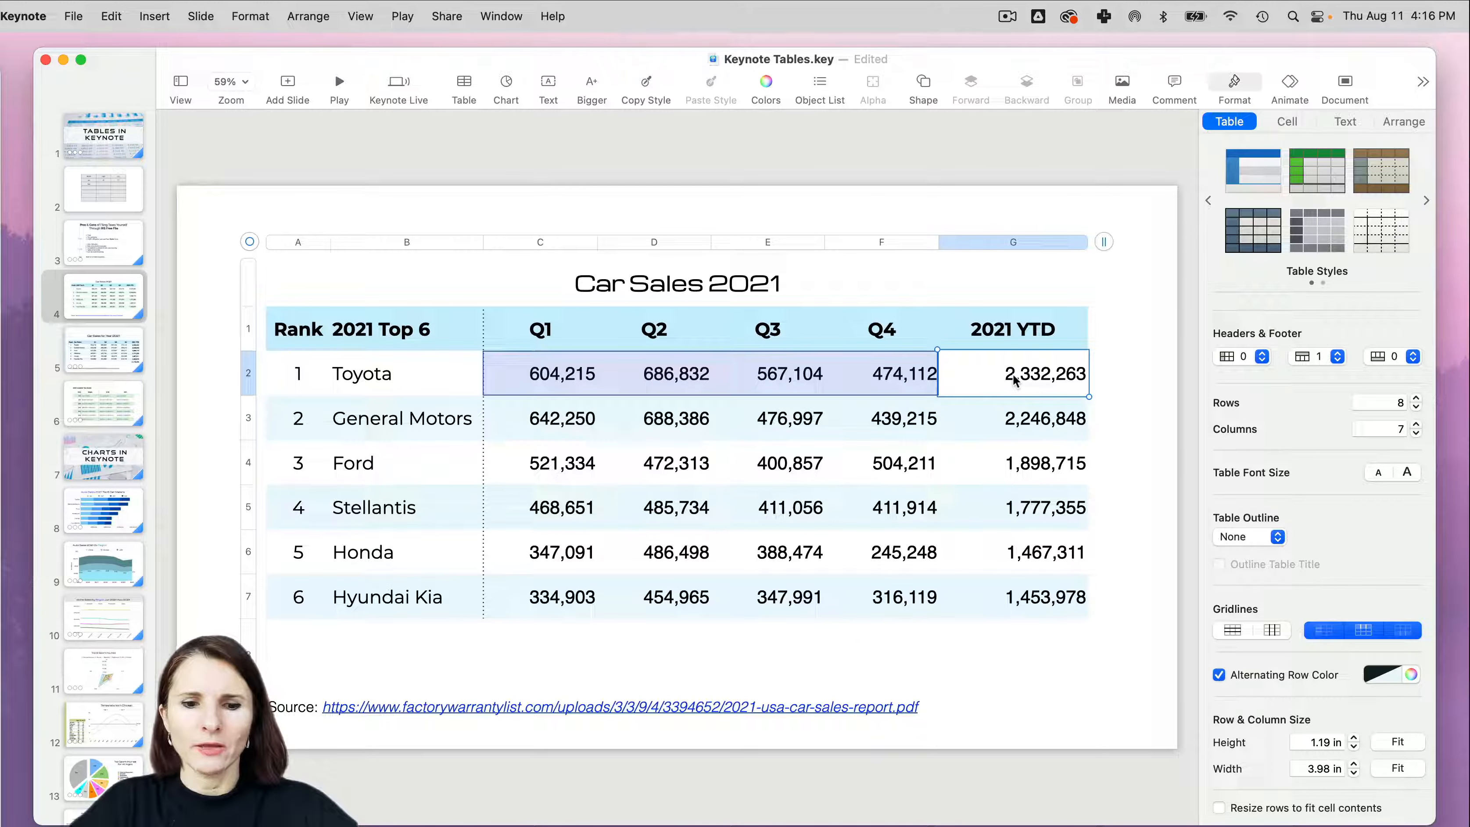
left_click(1028, 330)
type("0")
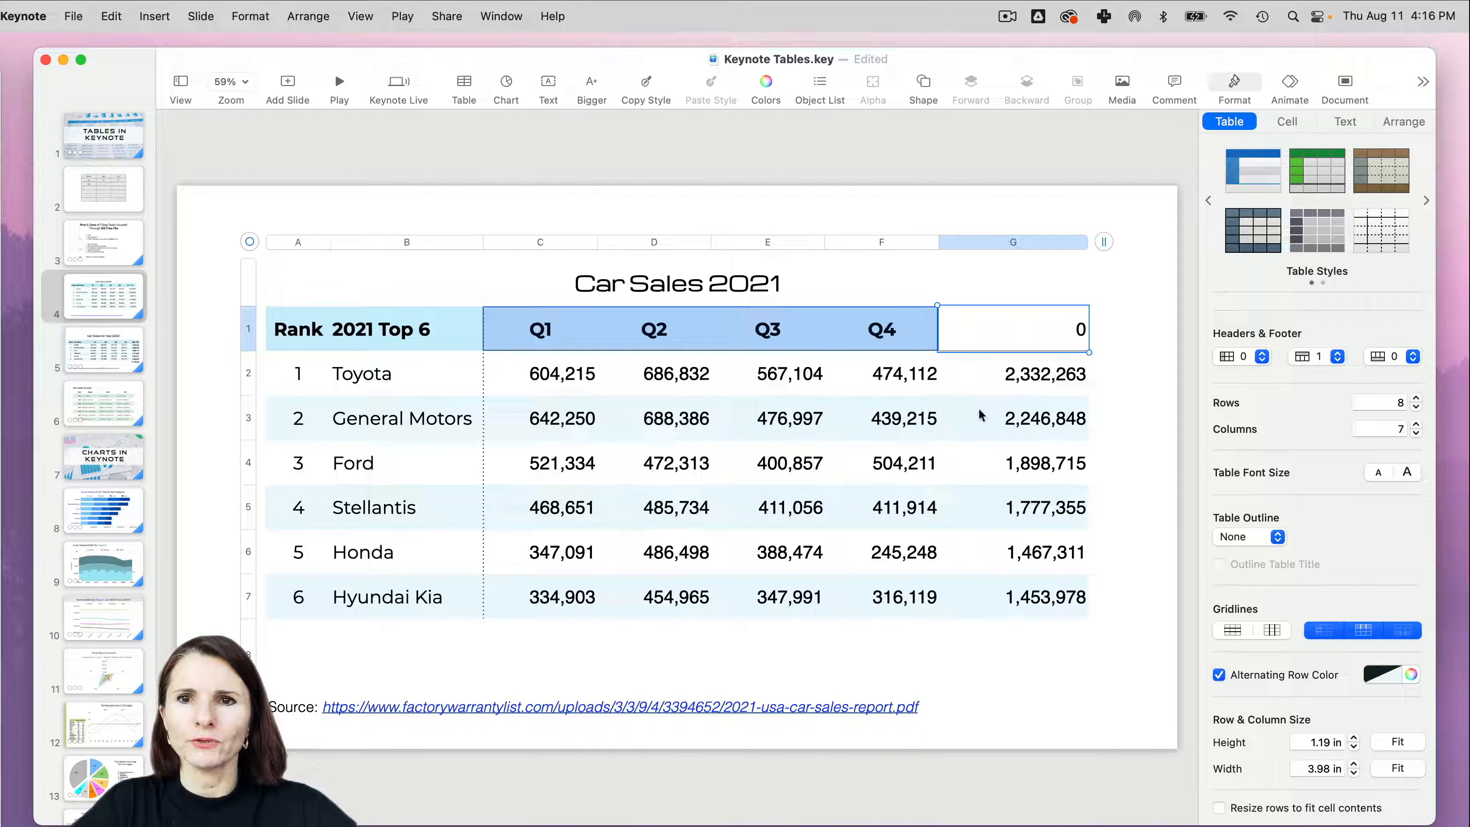
left_click(1126, 399)
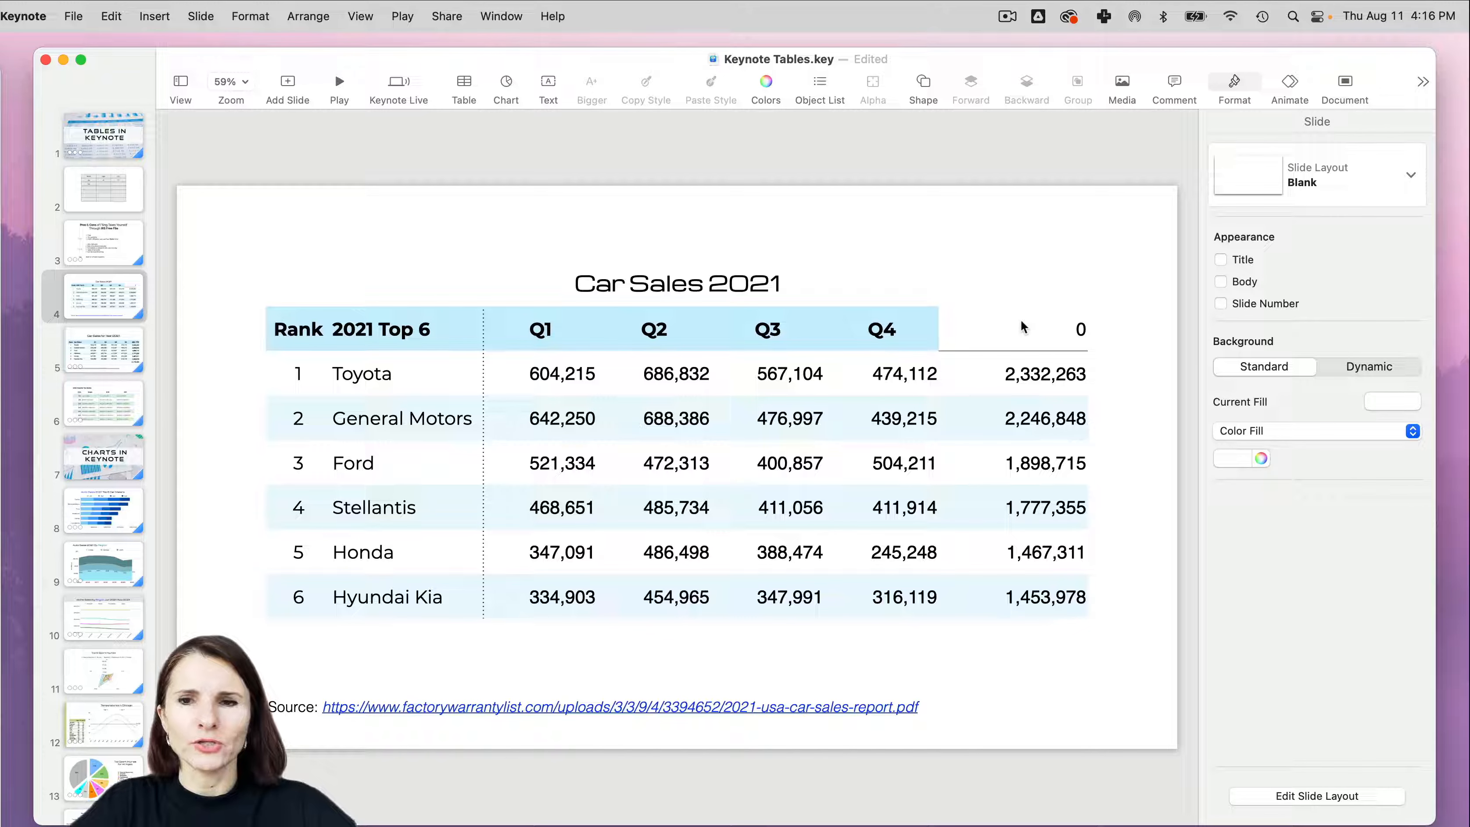
key("super+z")
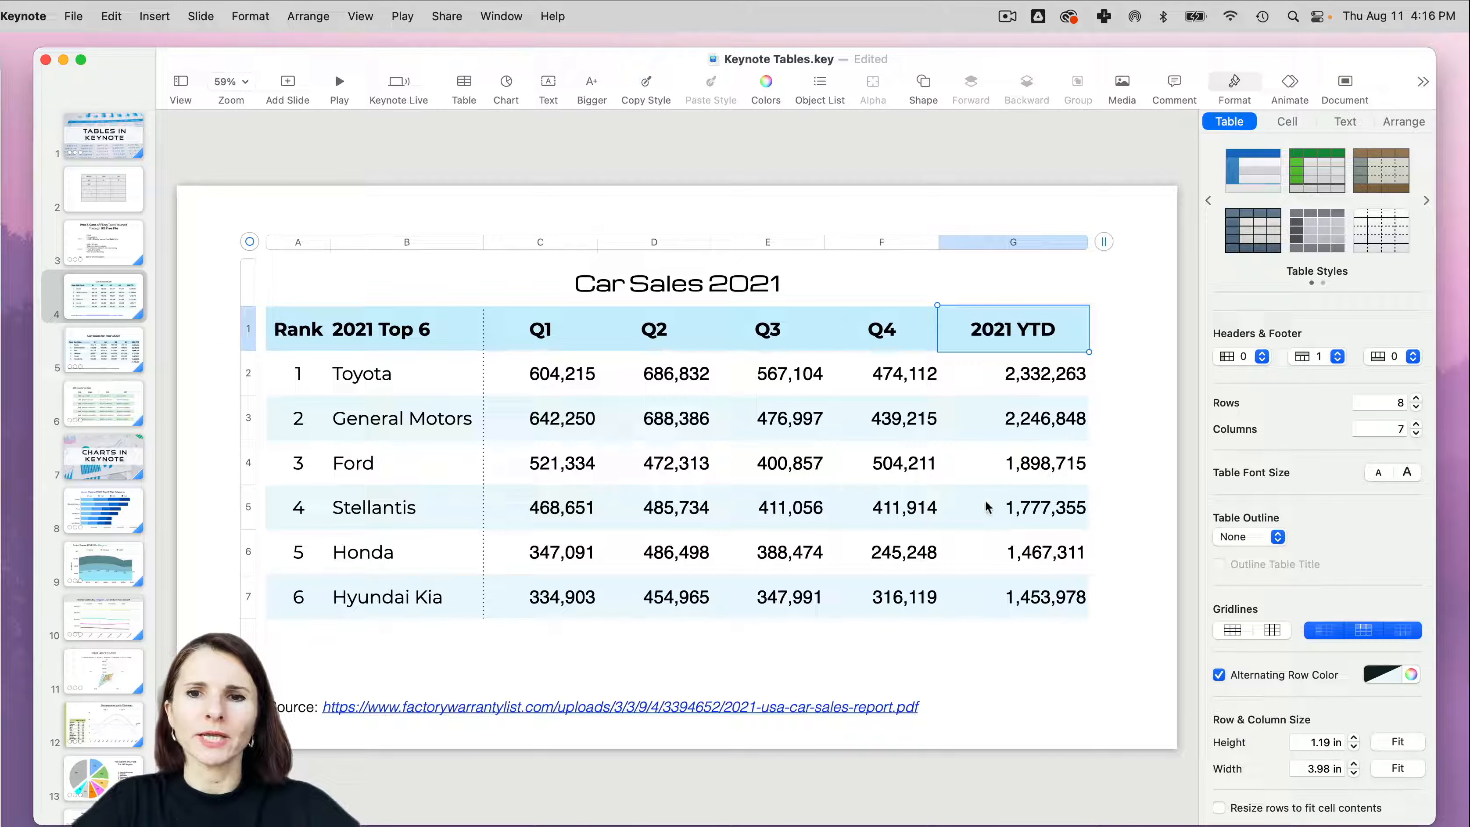
- Add a SUM formula over G2 to G7 in the empty cell below the 2021 YTD column and check its cell range
left_click(1048, 578)
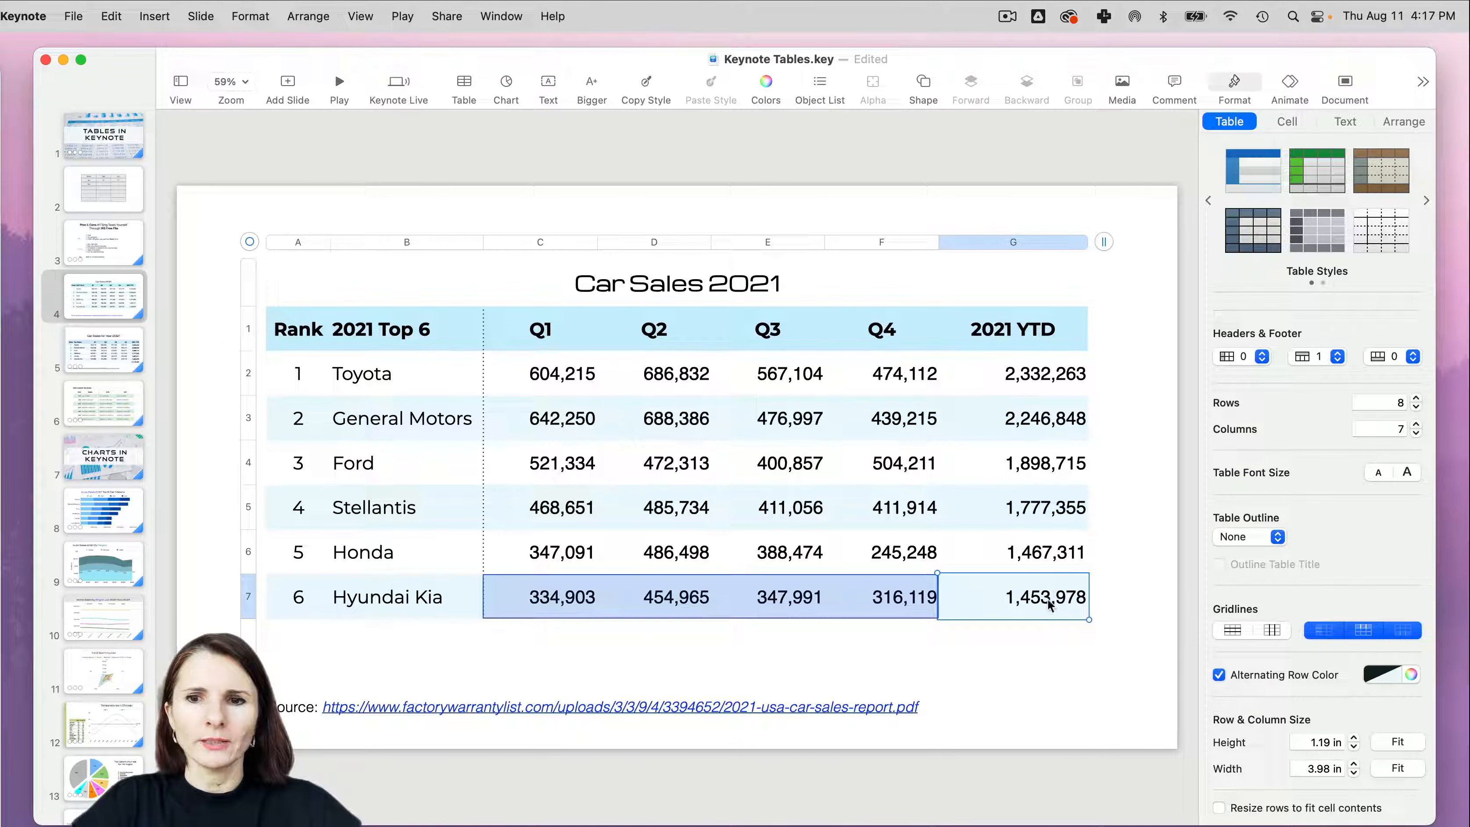
left_click(1038, 623)
left_click(1045, 599)
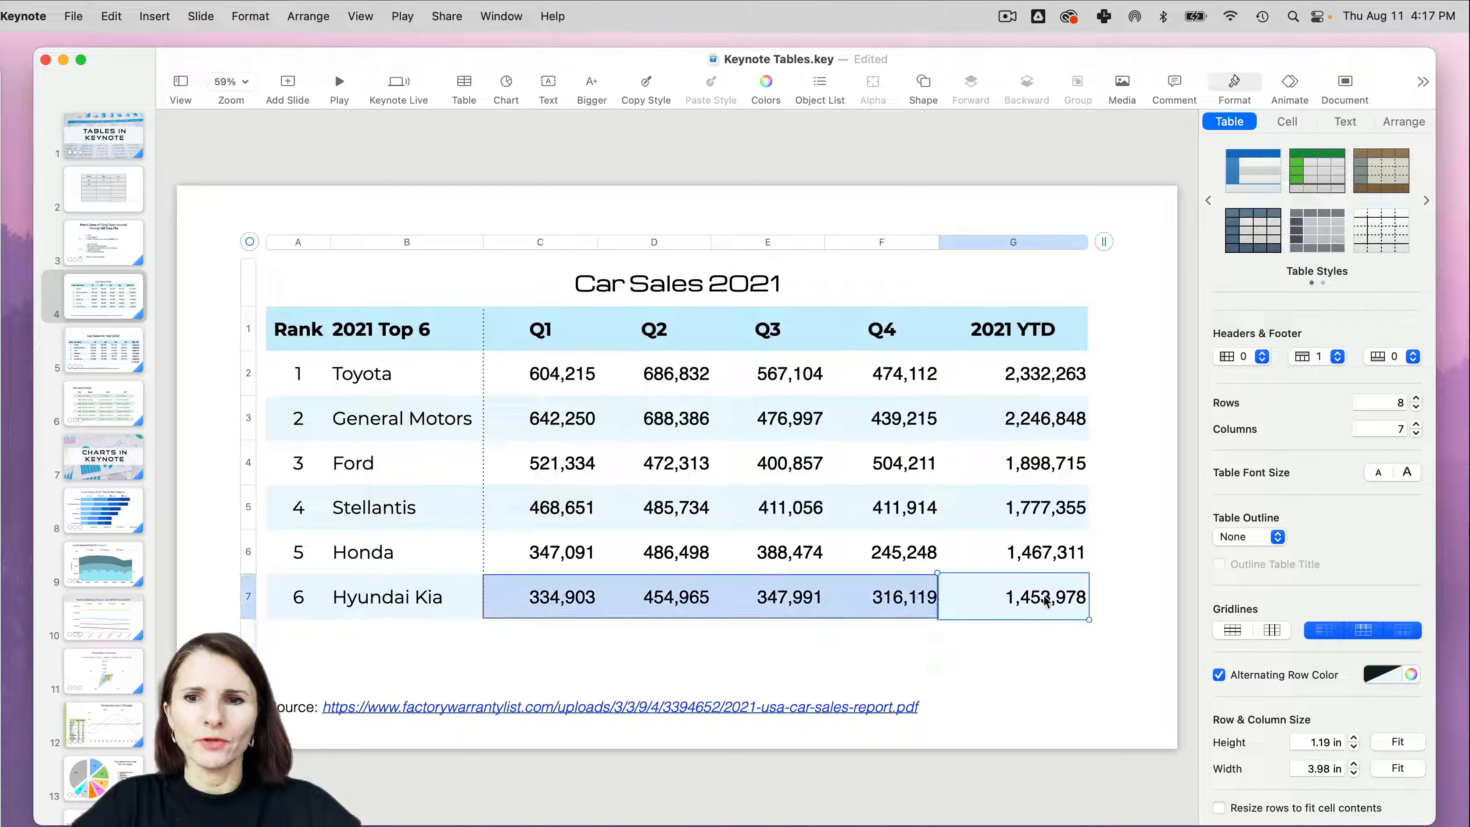
left_click(1040, 640)
type("=sum")
key("Return")
left_click_drag(1033, 387, 1036, 600)
key("Return")
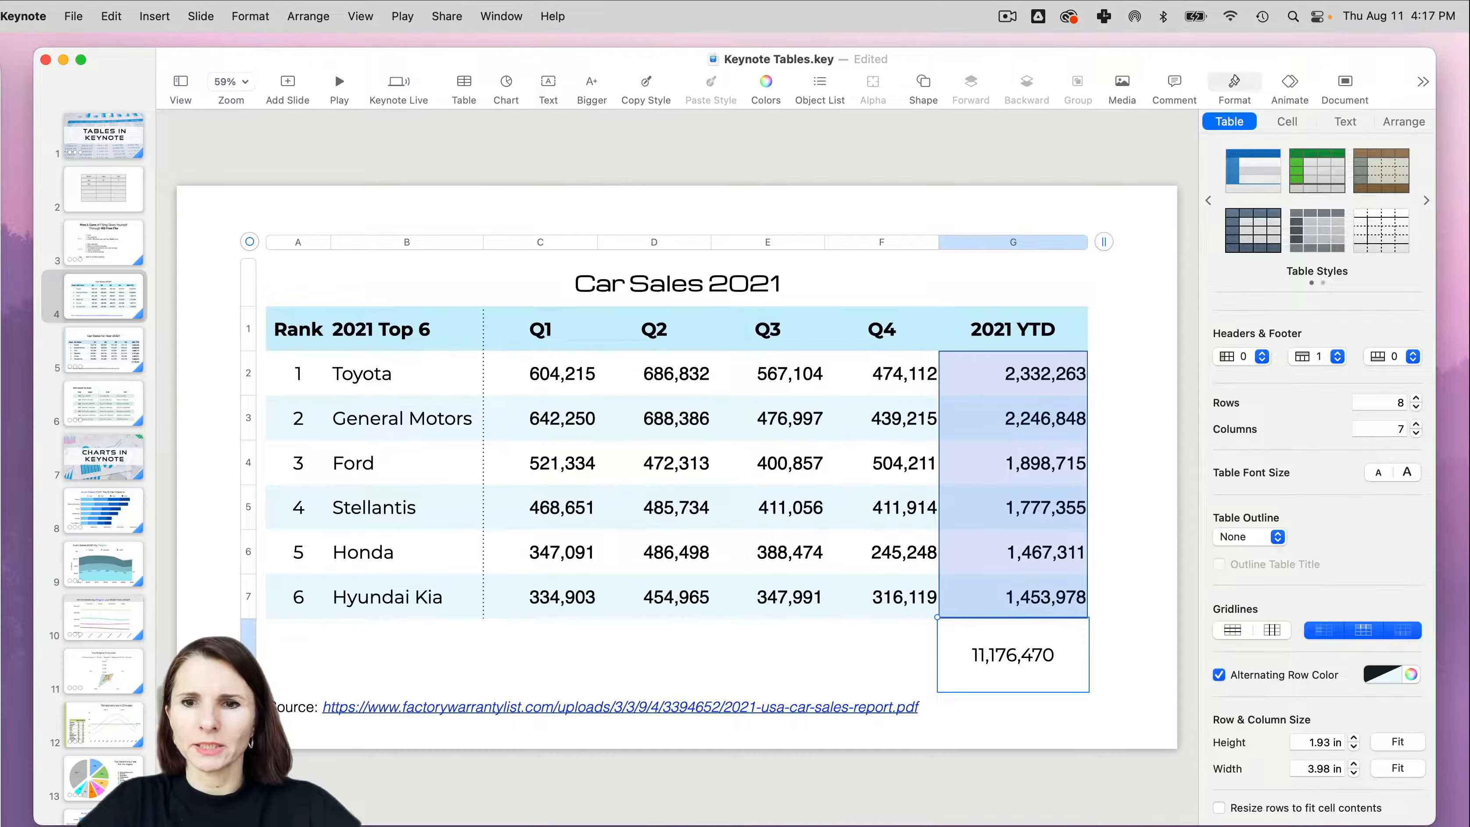
double_click(1017, 666)
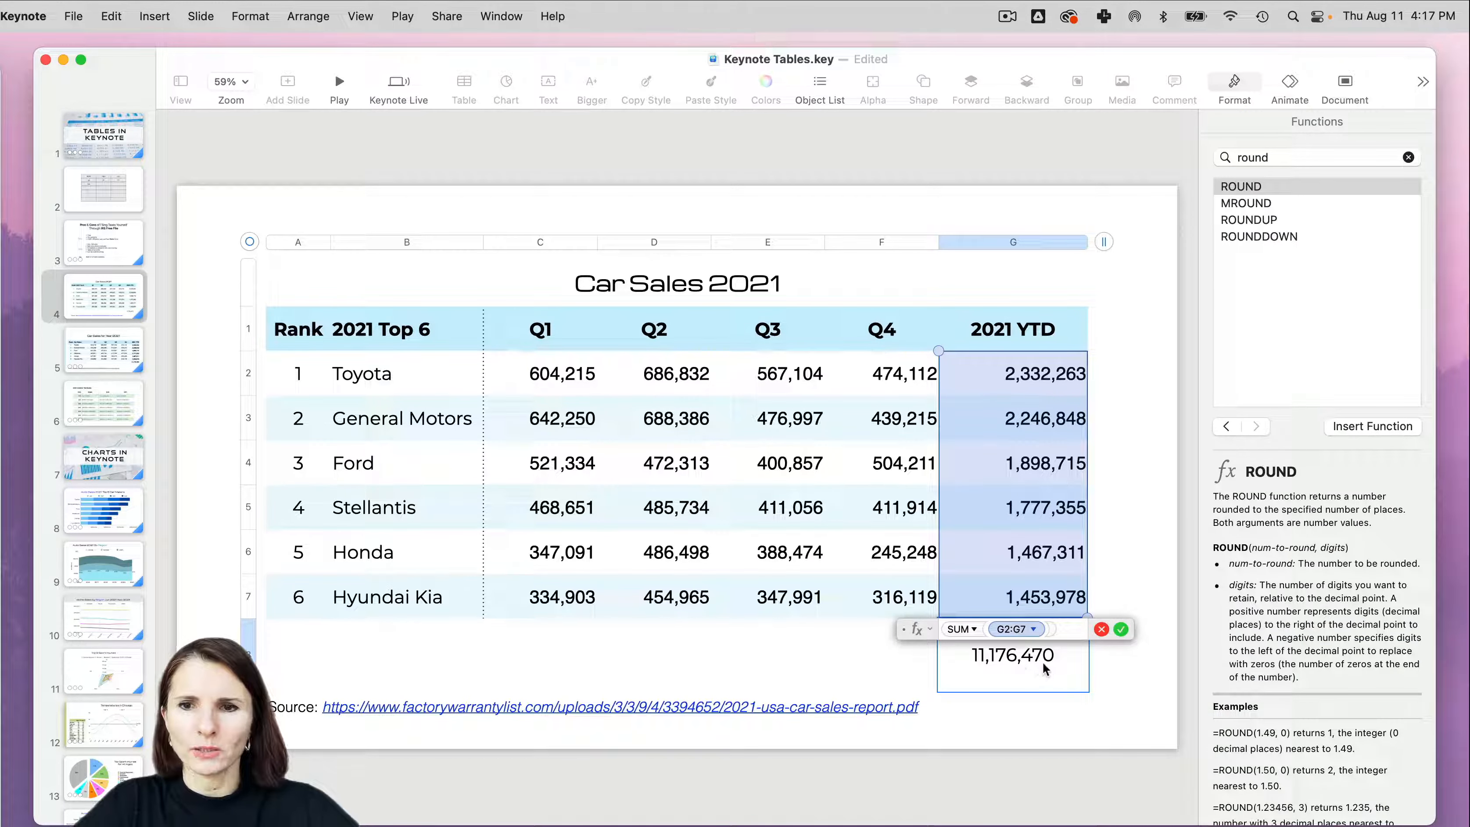
left_click(1102, 630)
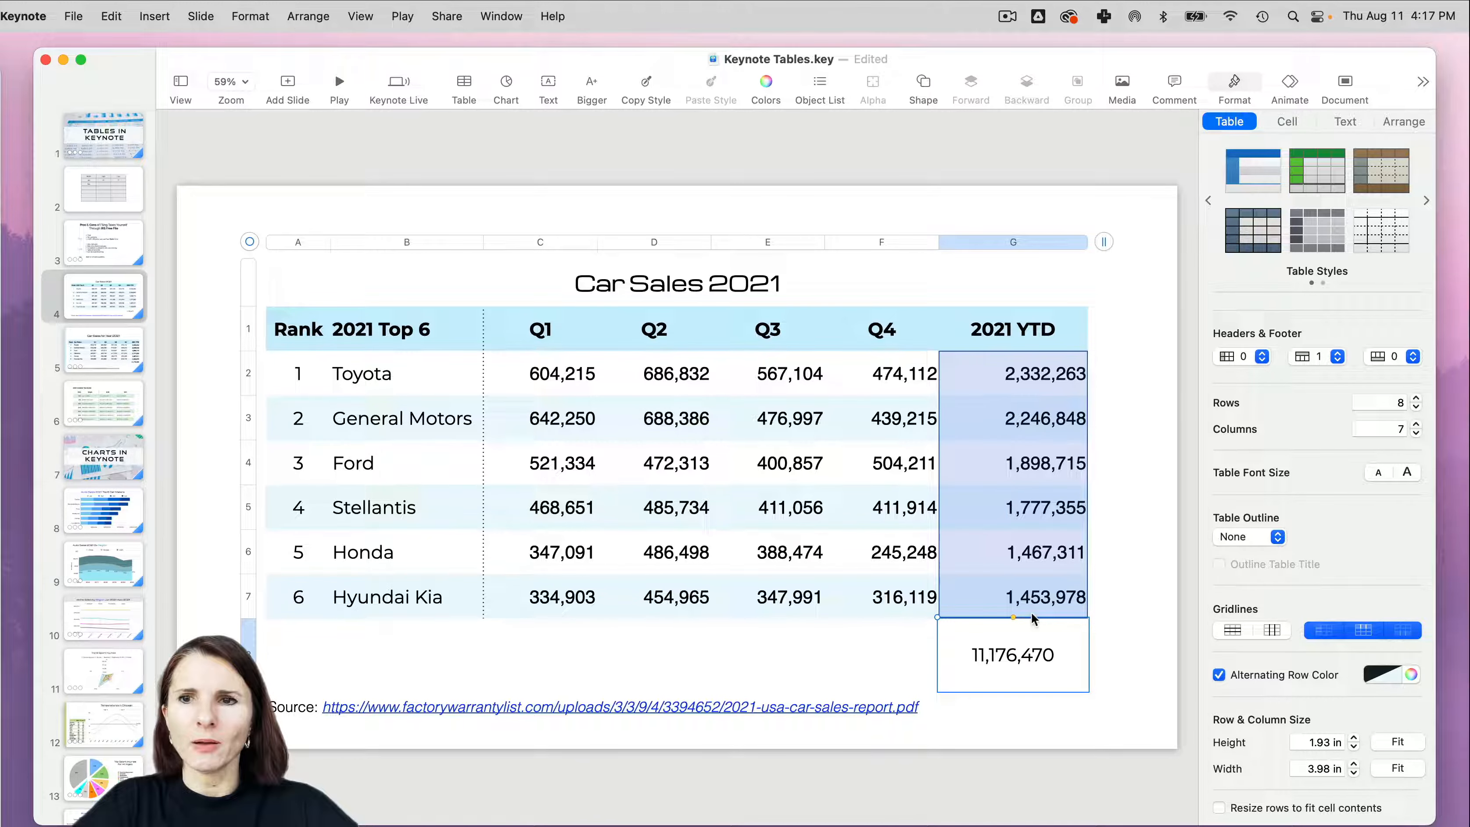
- Format the total in the cell below the 2021 YTD column as bold, right-aligned and aligned to the top of the cell
left_click(1291, 123)
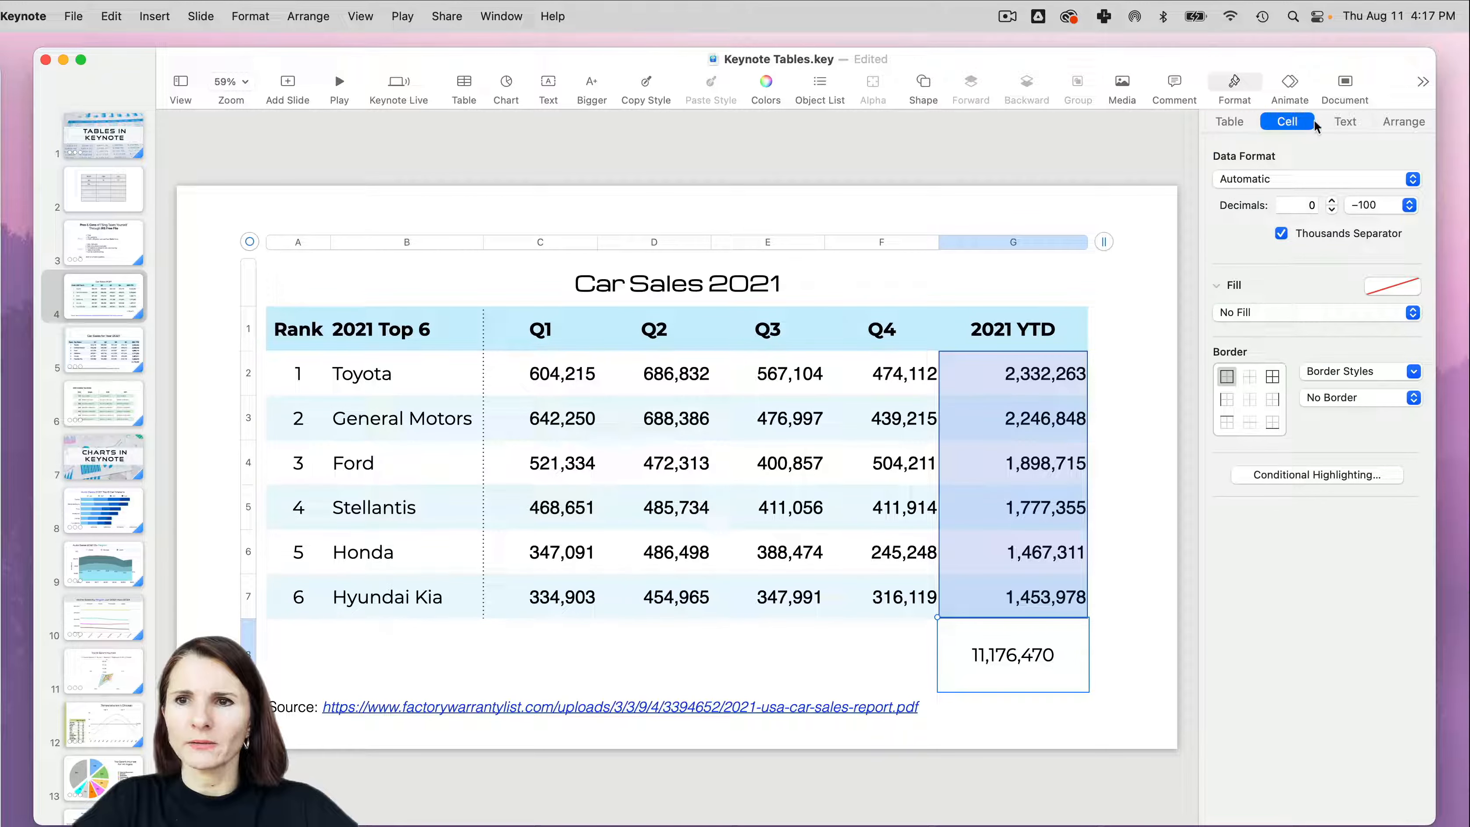
left_click(1342, 122)
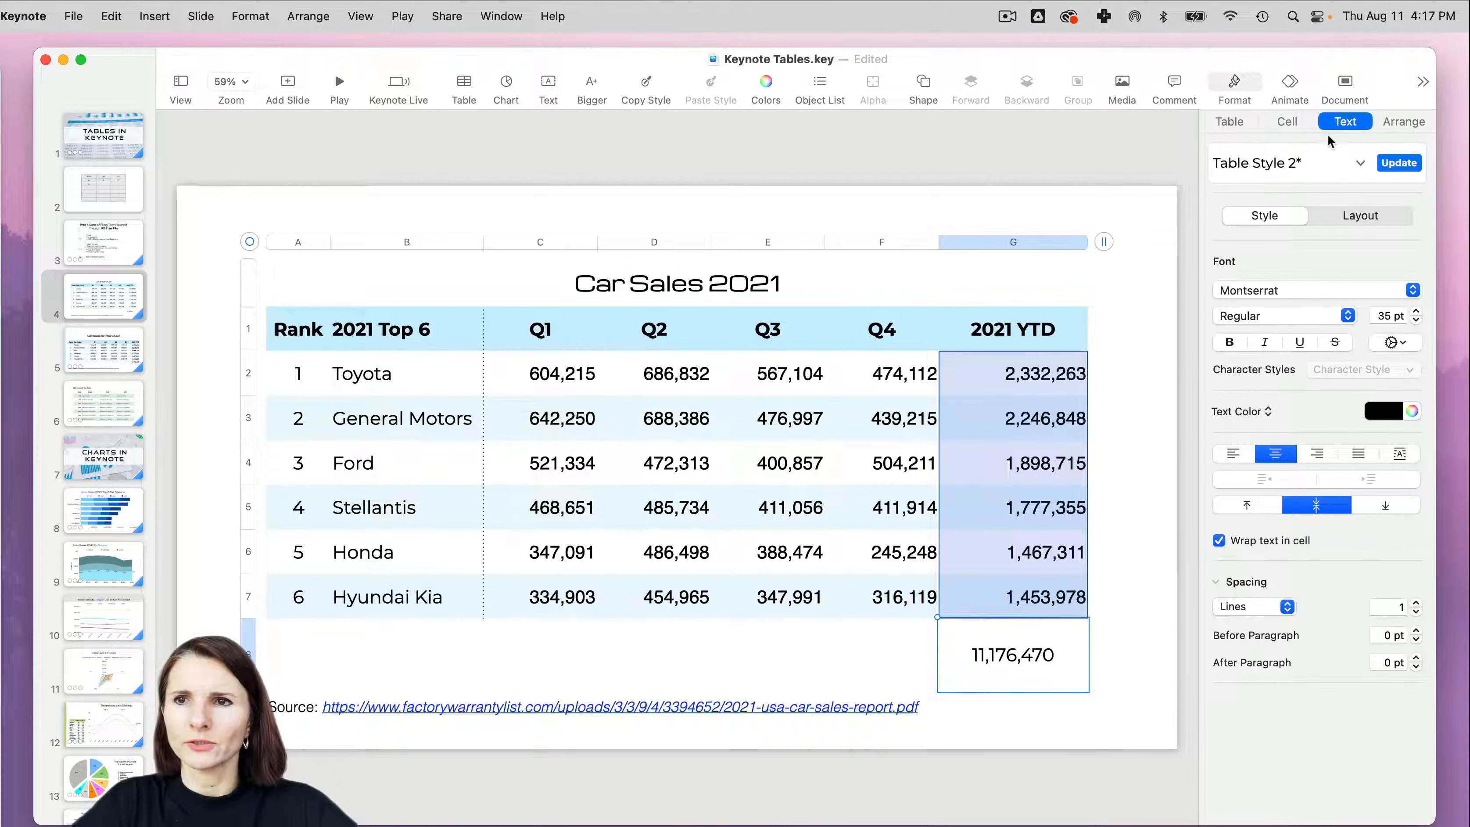
left_click(1218, 510)
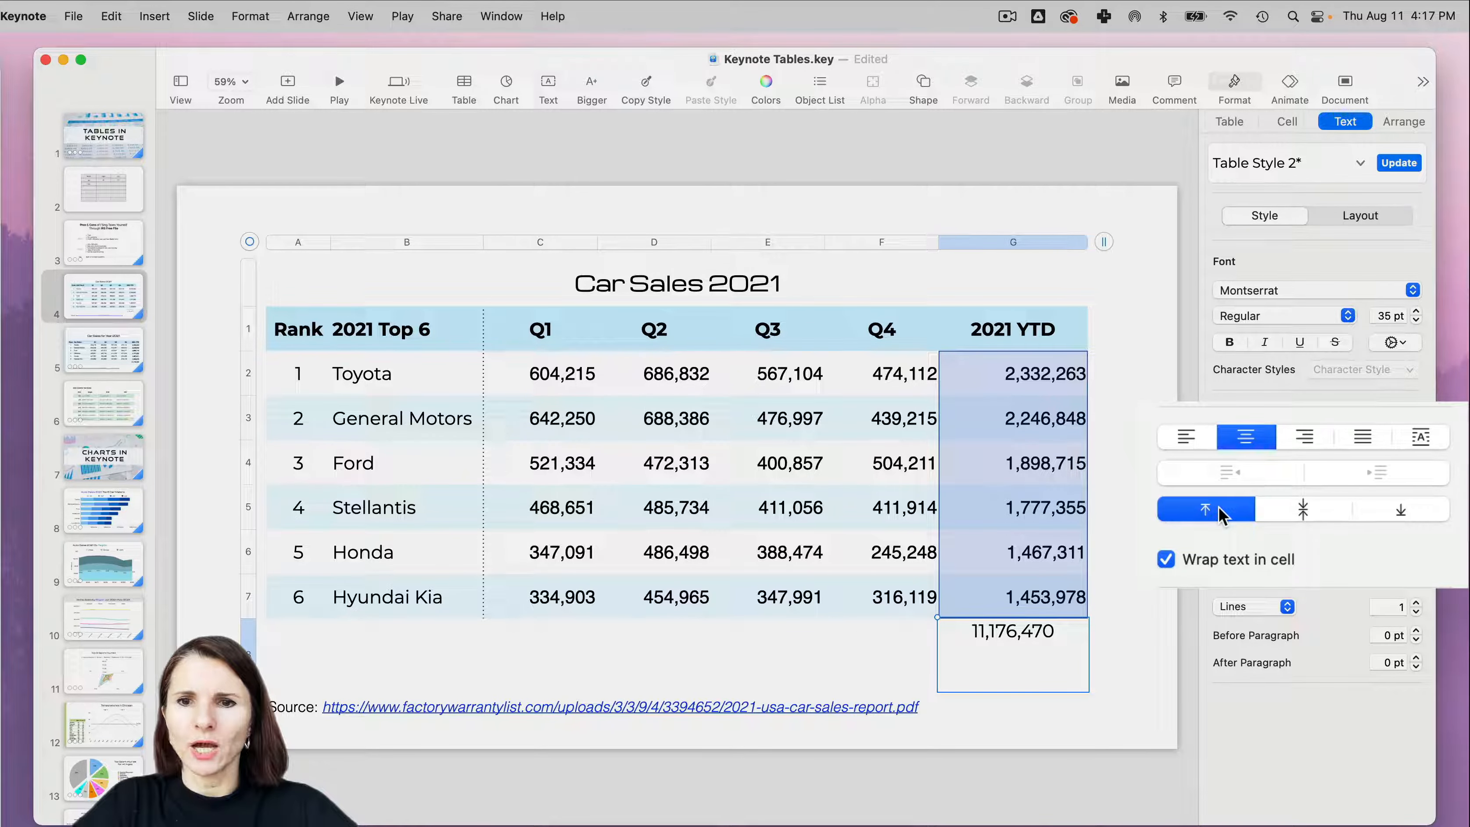
left_click(1238, 342)
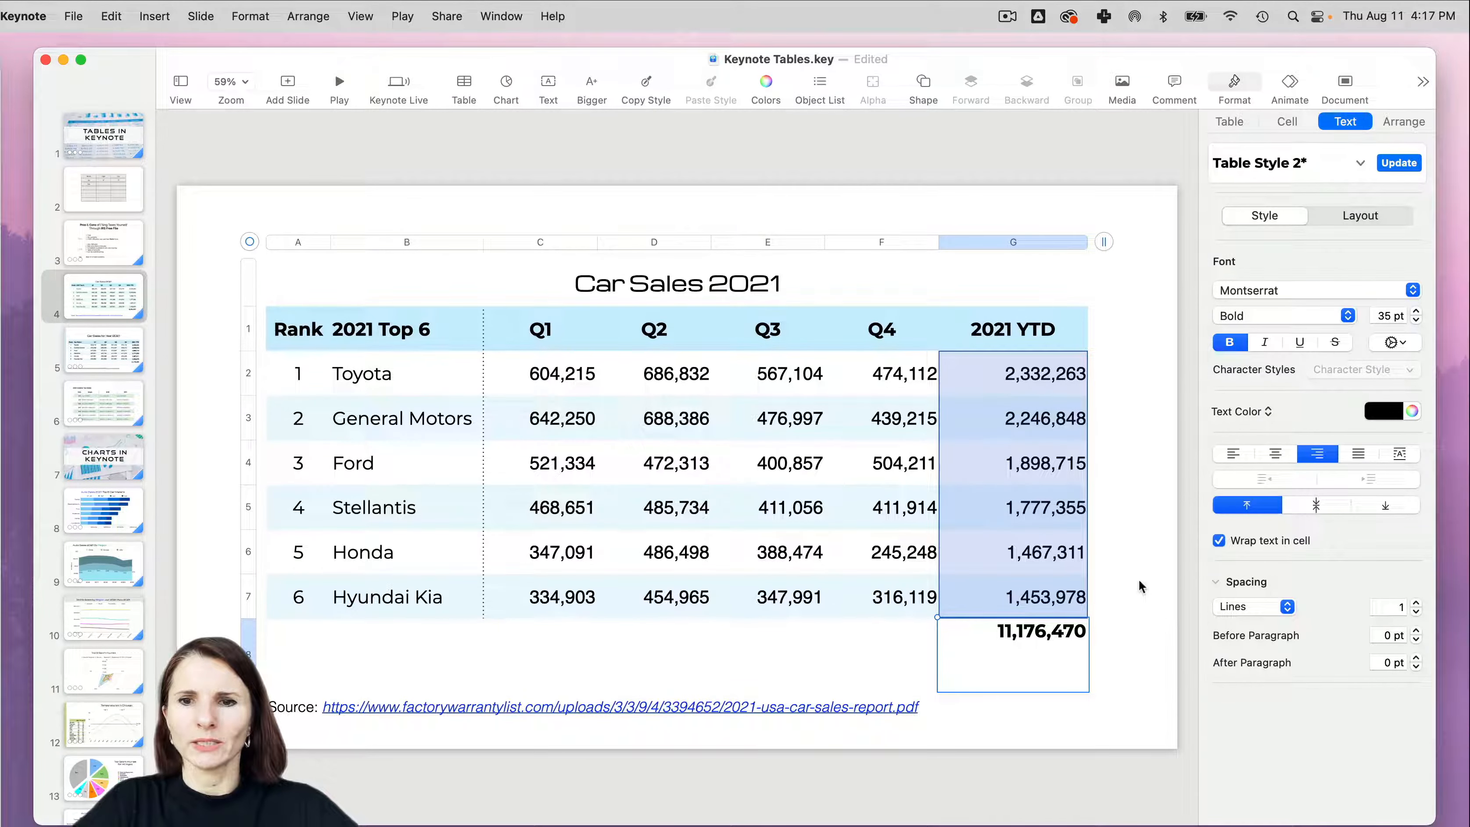
left_click(1135, 582)
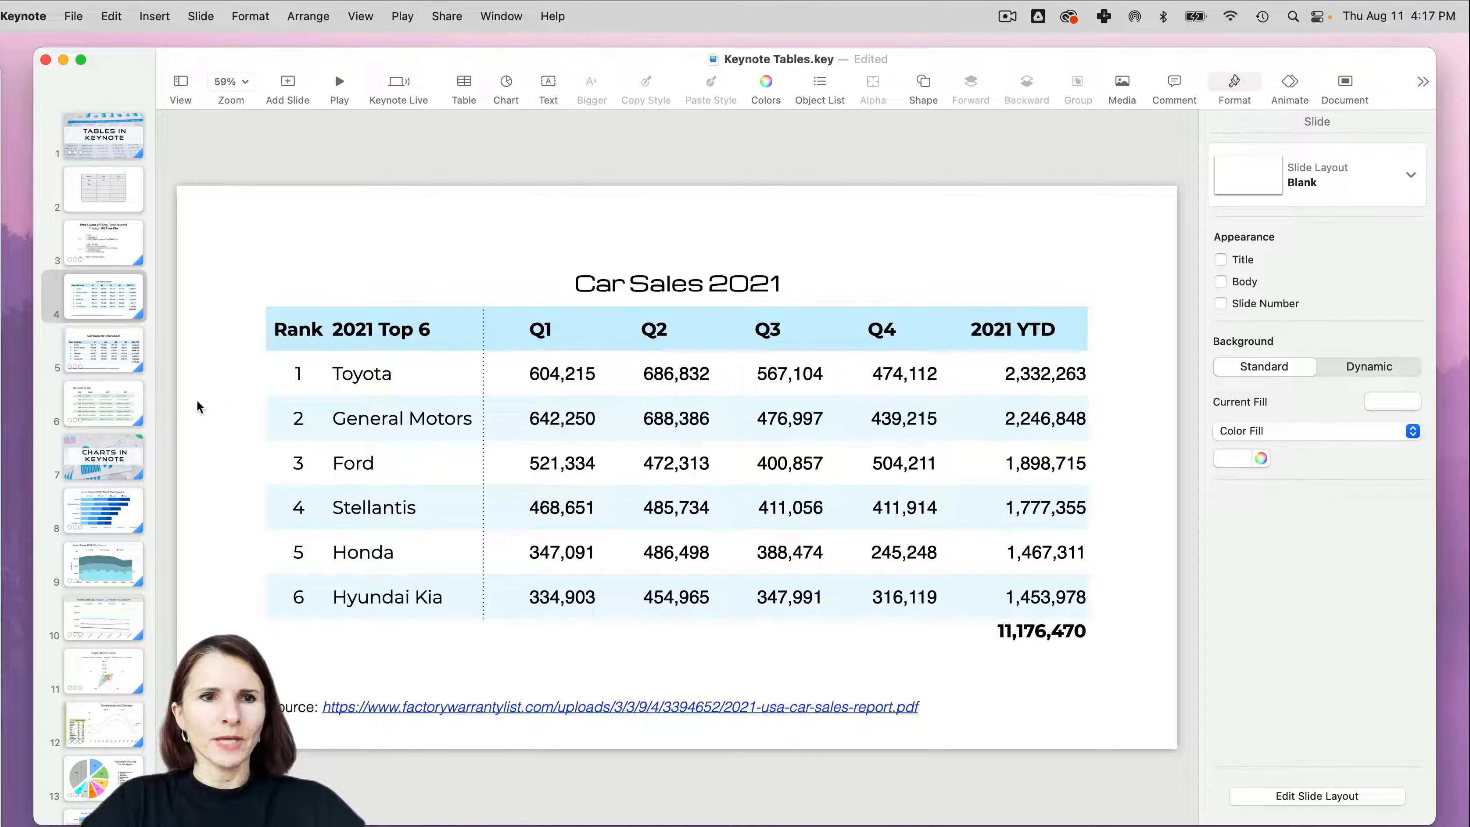
- Copy the light blue vertical strip from slide 5 onto slide 4 and place it along the slide's left edge
left_click(107, 347)
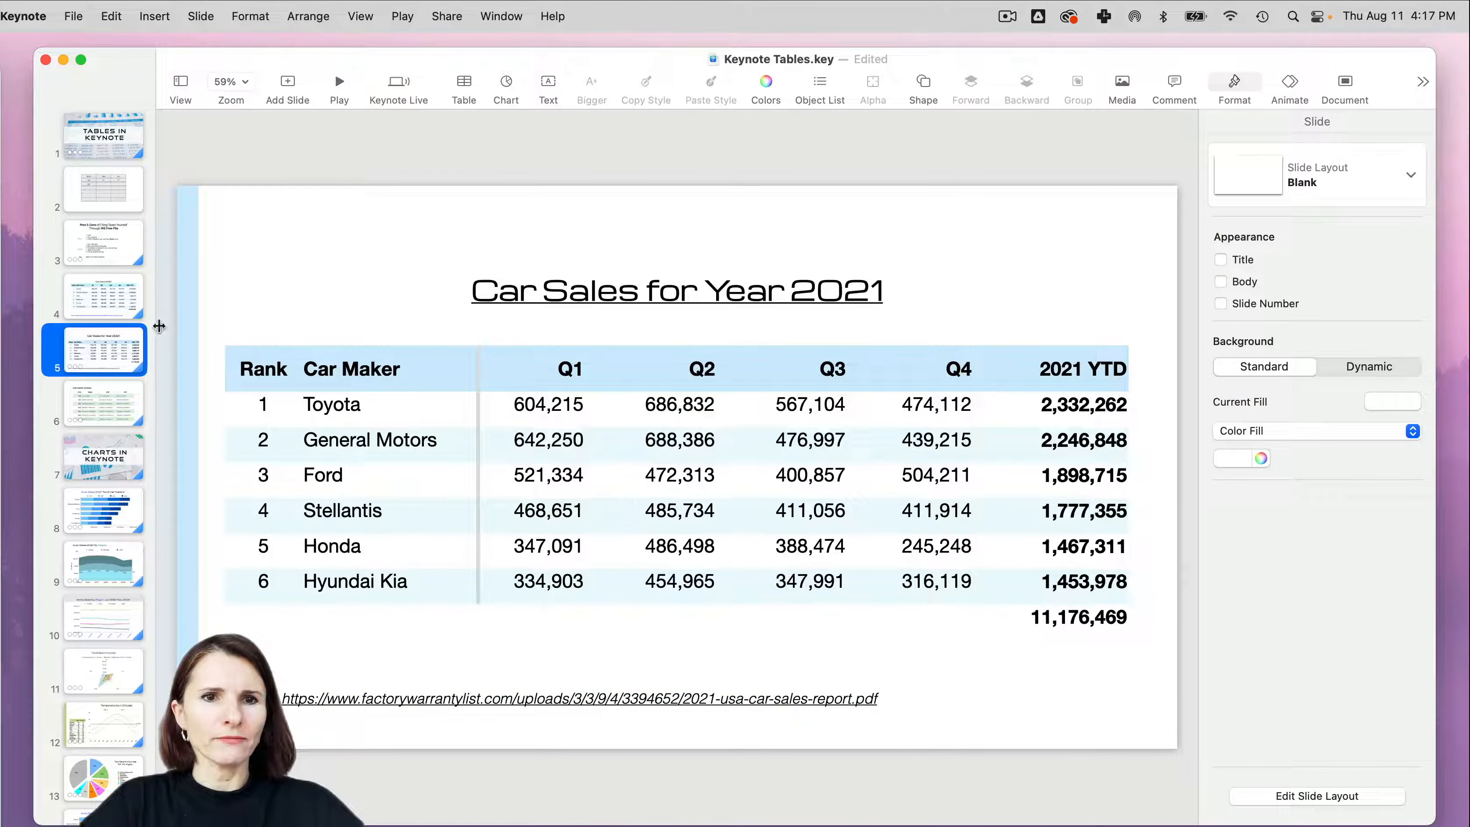
mouse_move(192, 367)
left_mouse_down()
mouse_move(216, 350)
mouse_move(373, 350)
mouse_move(216, 352)
mouse_move(197, 366)
left_mouse_up()
left_click(108, 312)
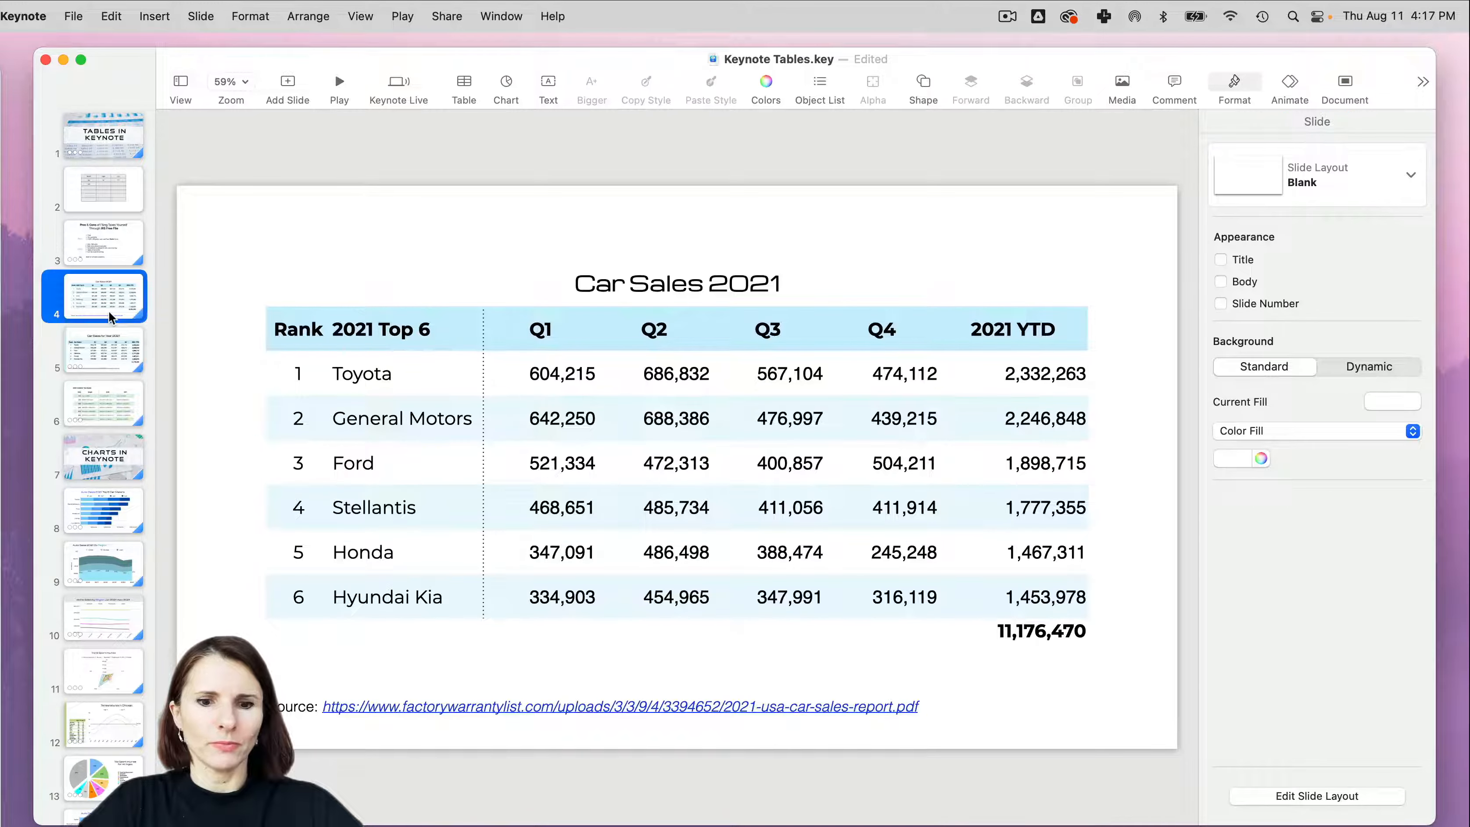
key("super+c")
mouse_move(189, 344)
left_mouse_down()
mouse_move(250, 346)
mouse_move(194, 346)
left_mouse_up()
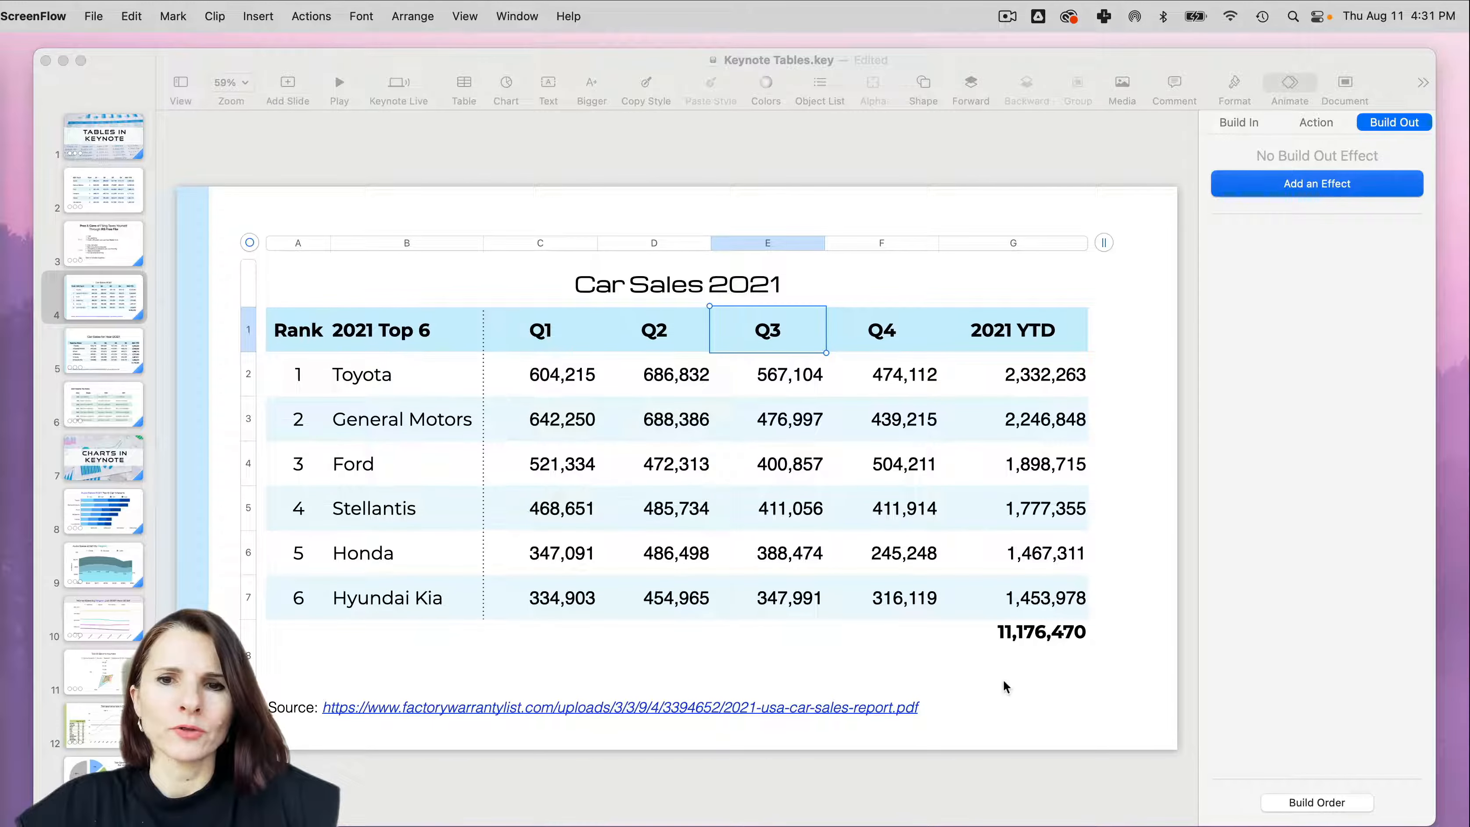
- Select the whole Car Sales table, then column E, and examine the sorting and editing options for the Q3 column
left_click(824, 211)
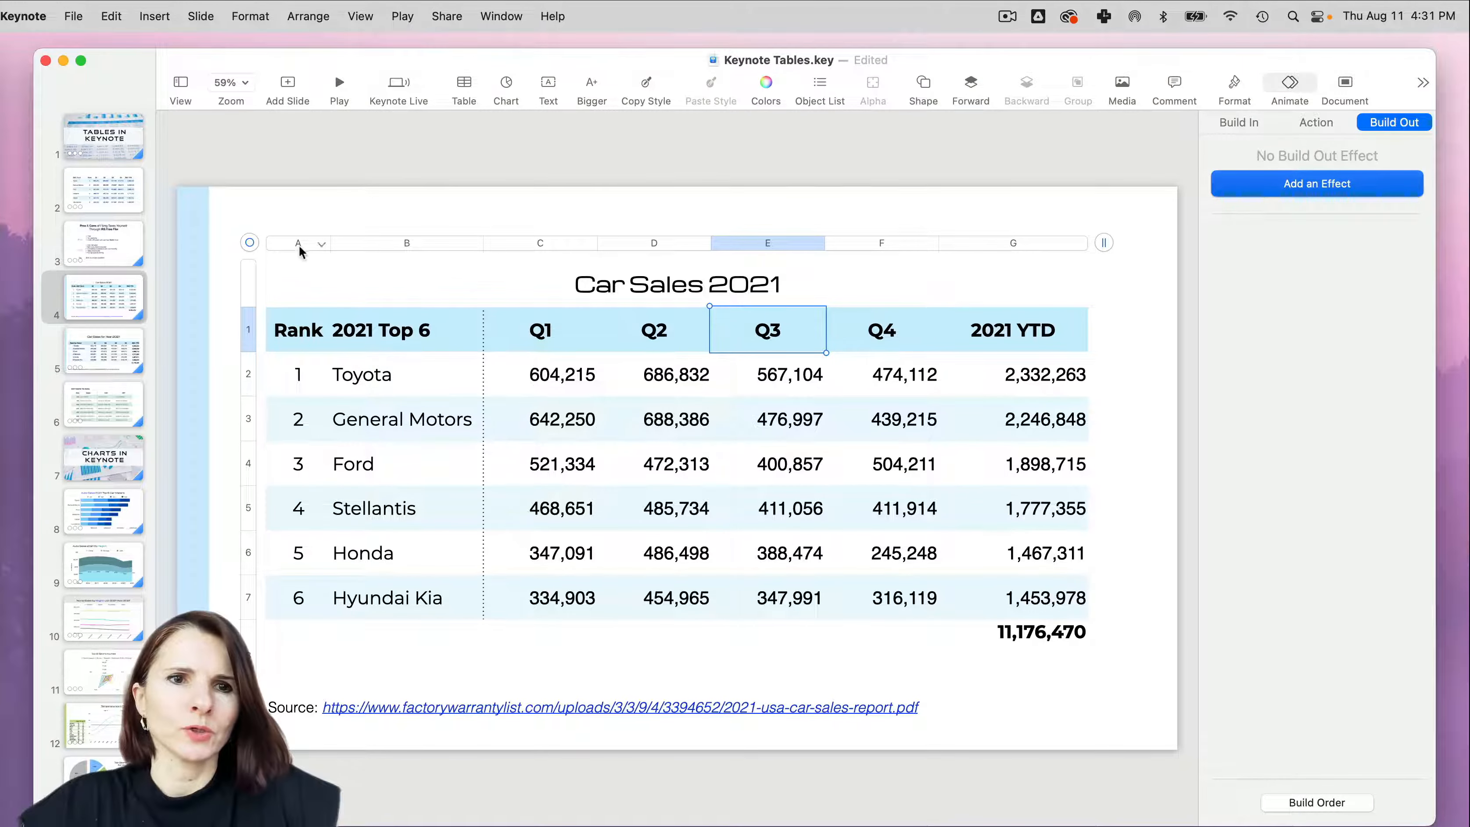
left_click(251, 243)
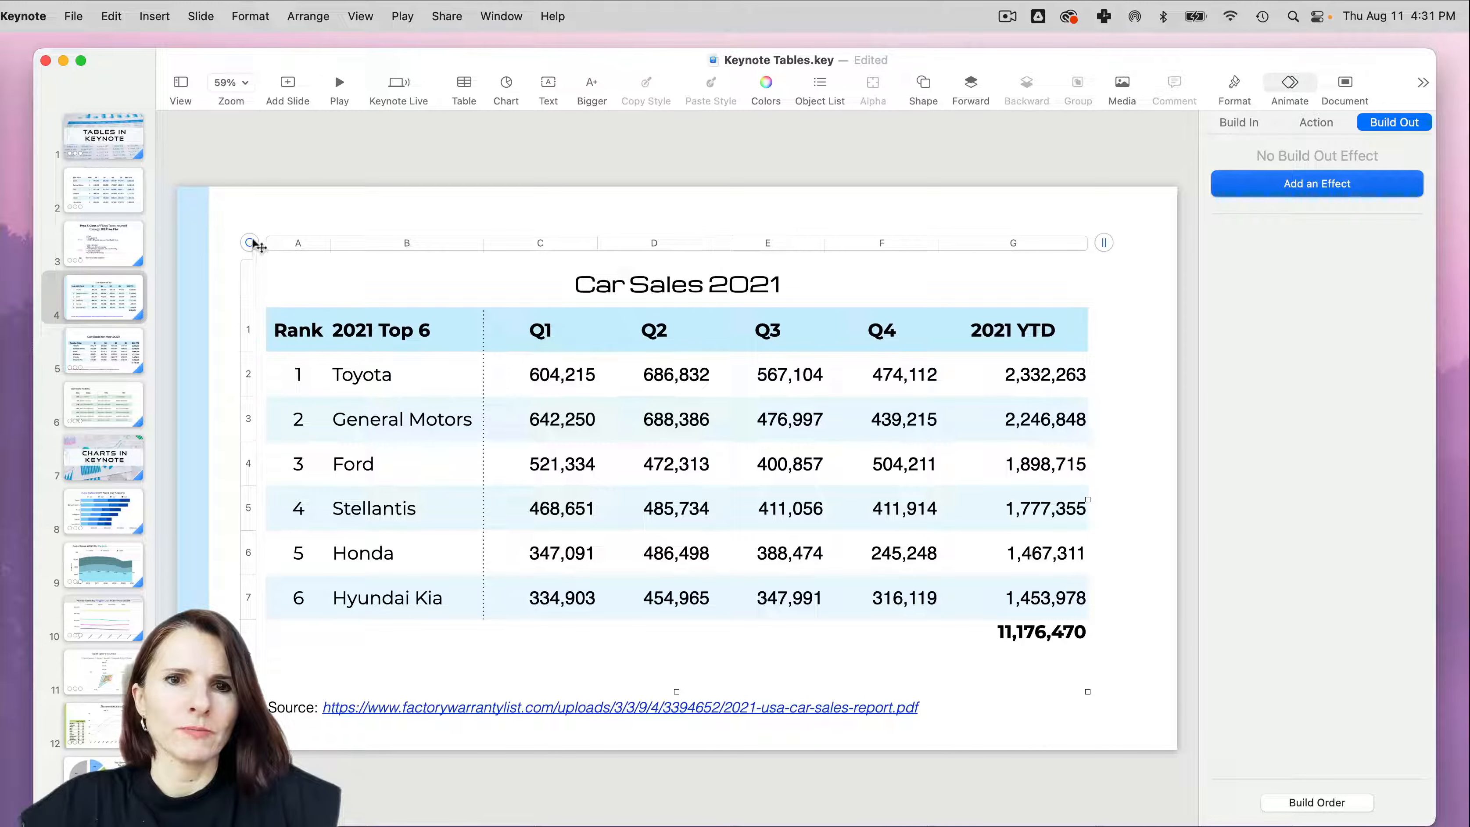
left_click(800, 240)
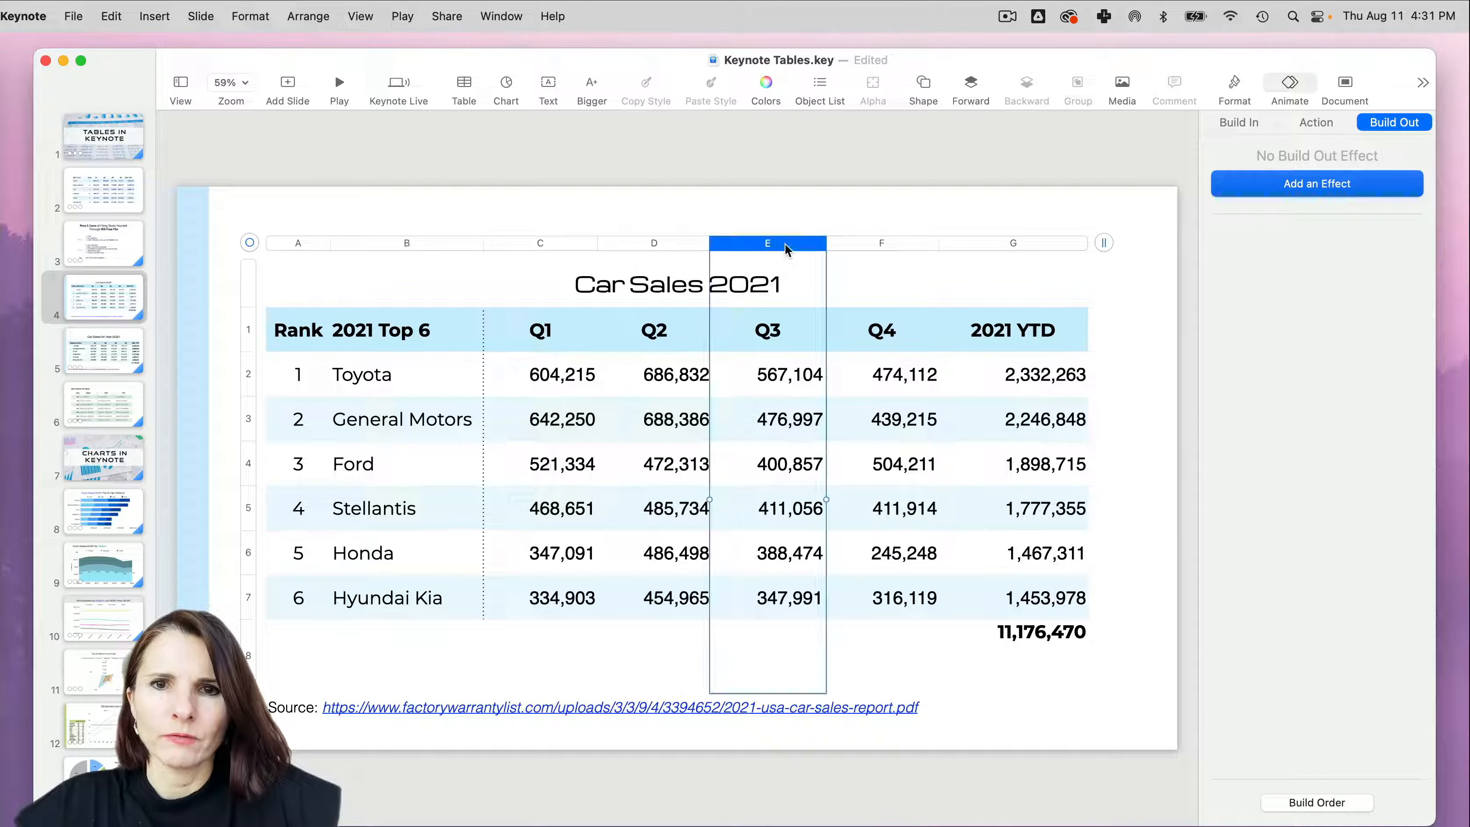
left_click(819, 246)
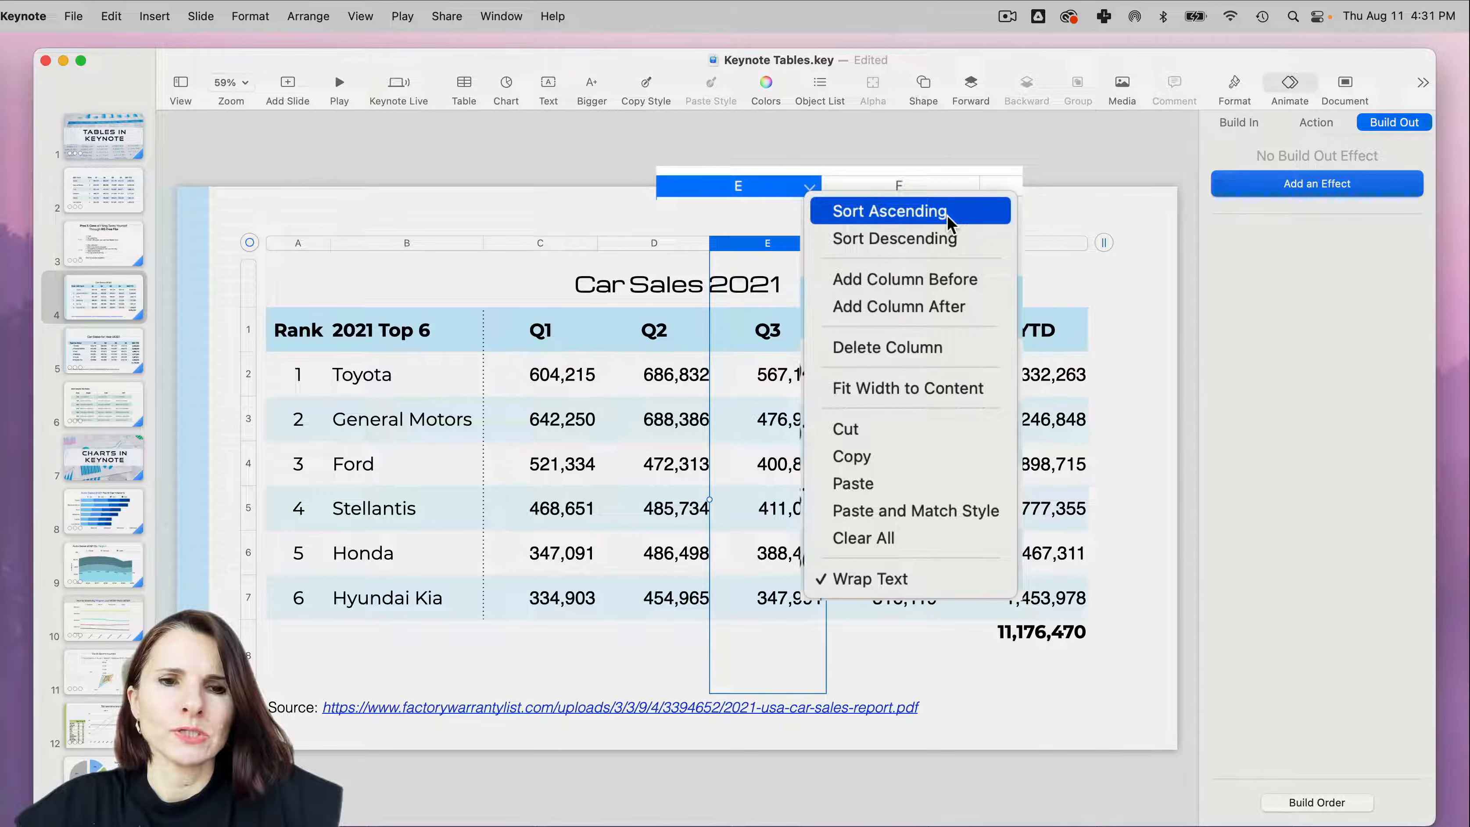
- Sort the table in ascending order by the car maker names in column B
left_click(394, 246)
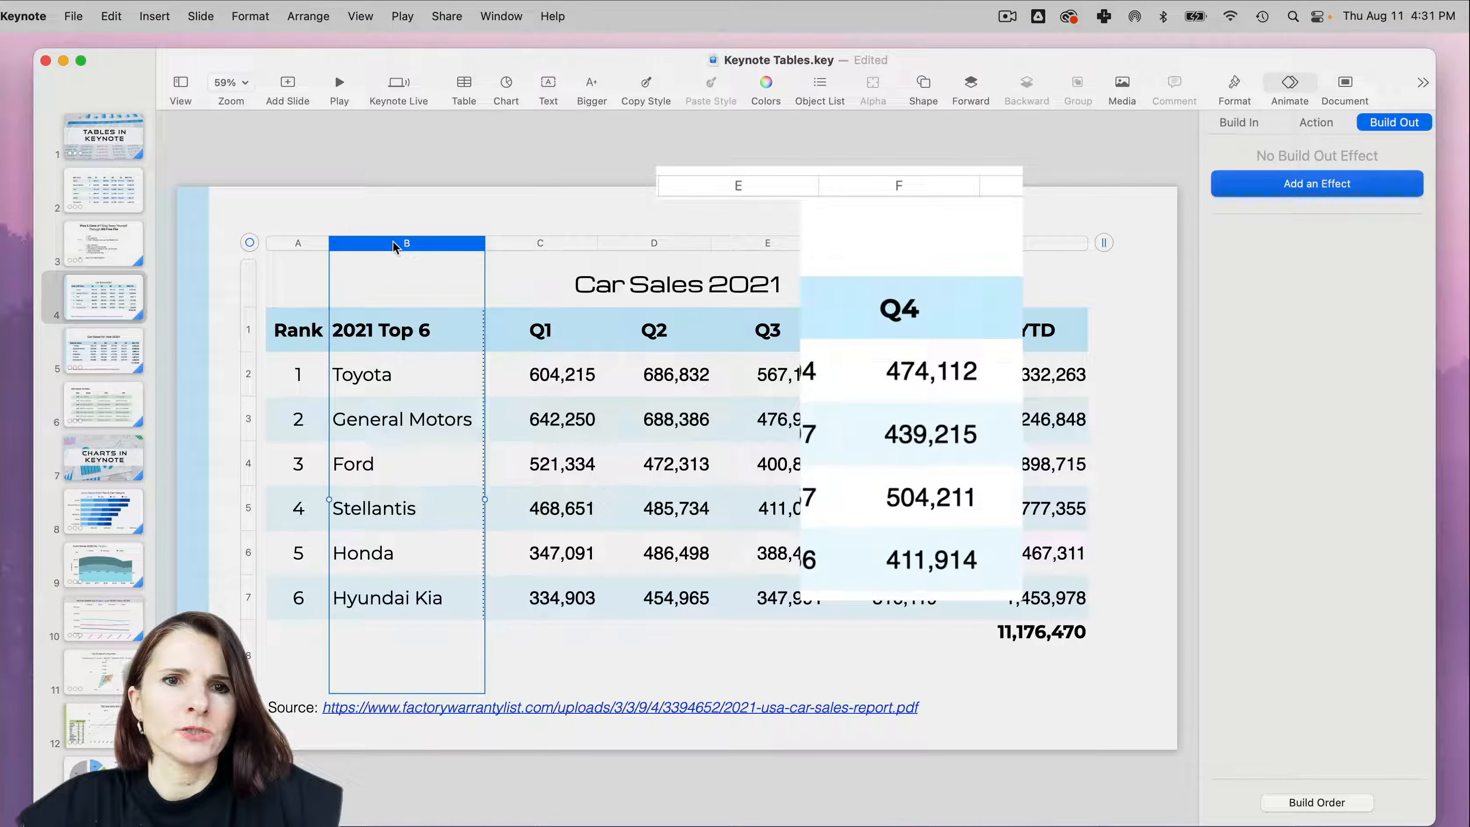
left_click(477, 244)
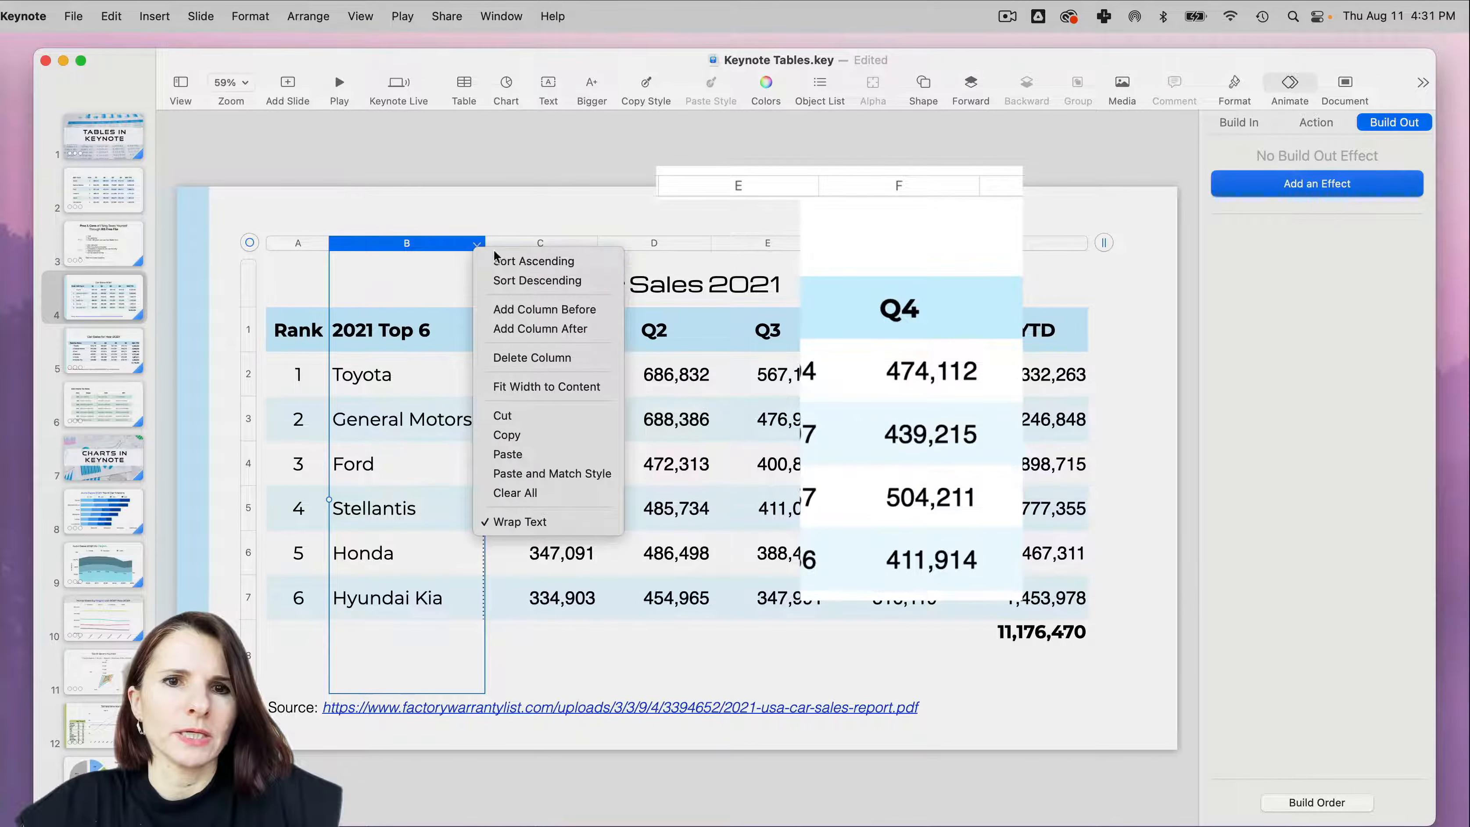
key("Escape")
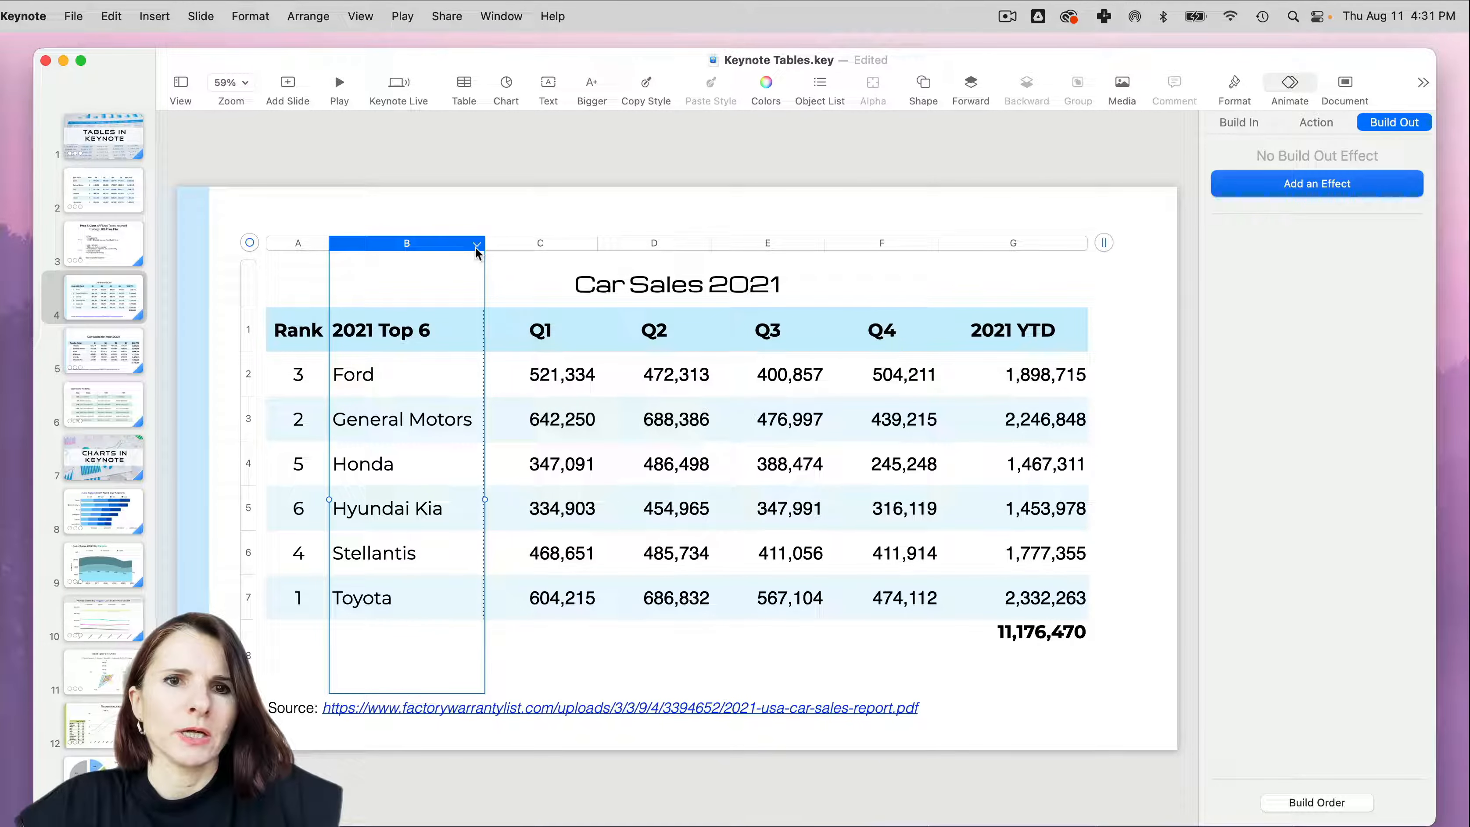
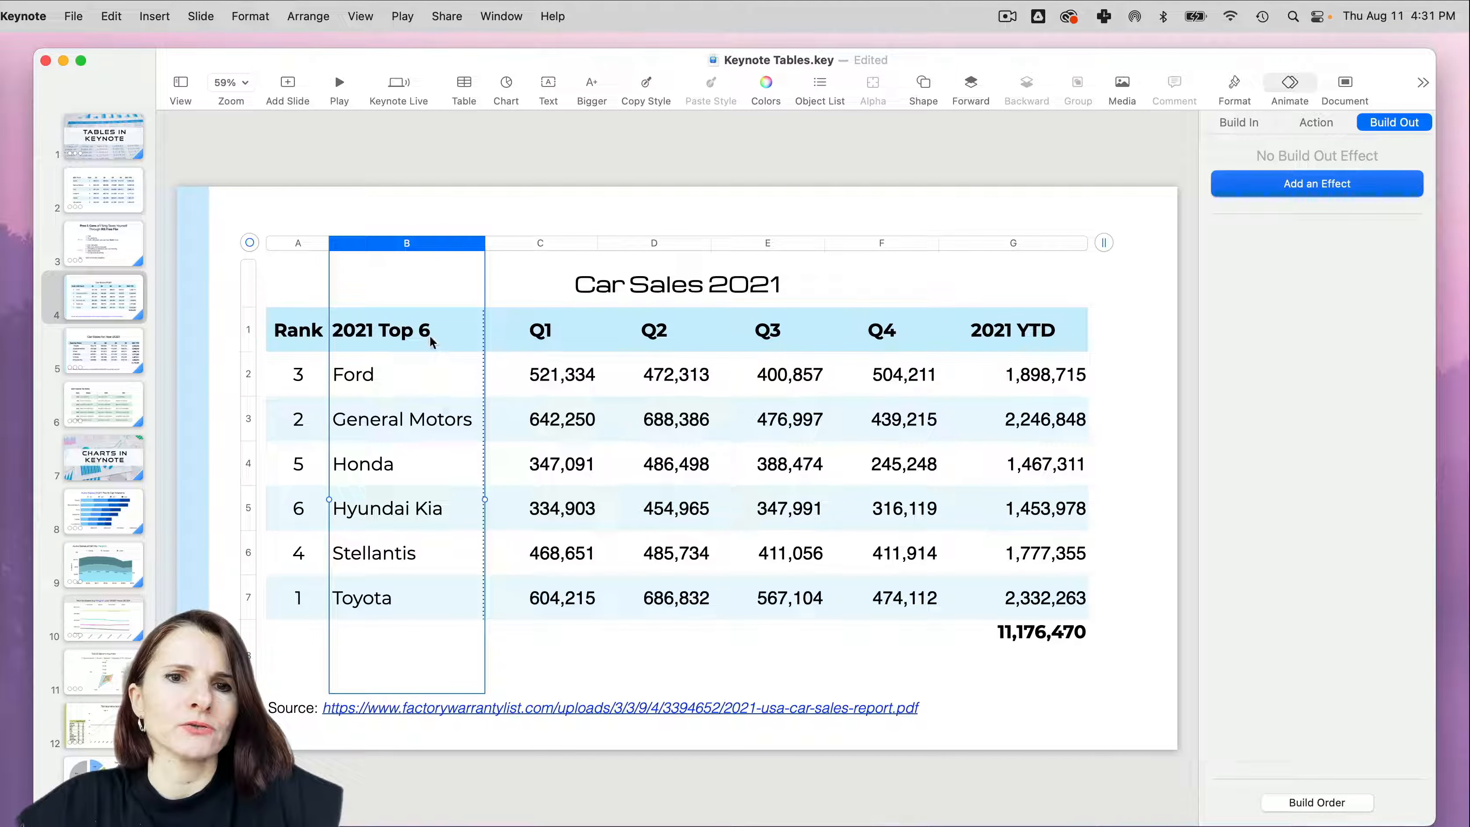
- Add a blank column before the 2021 Top 6 column and delete it again
left_click(477, 246)
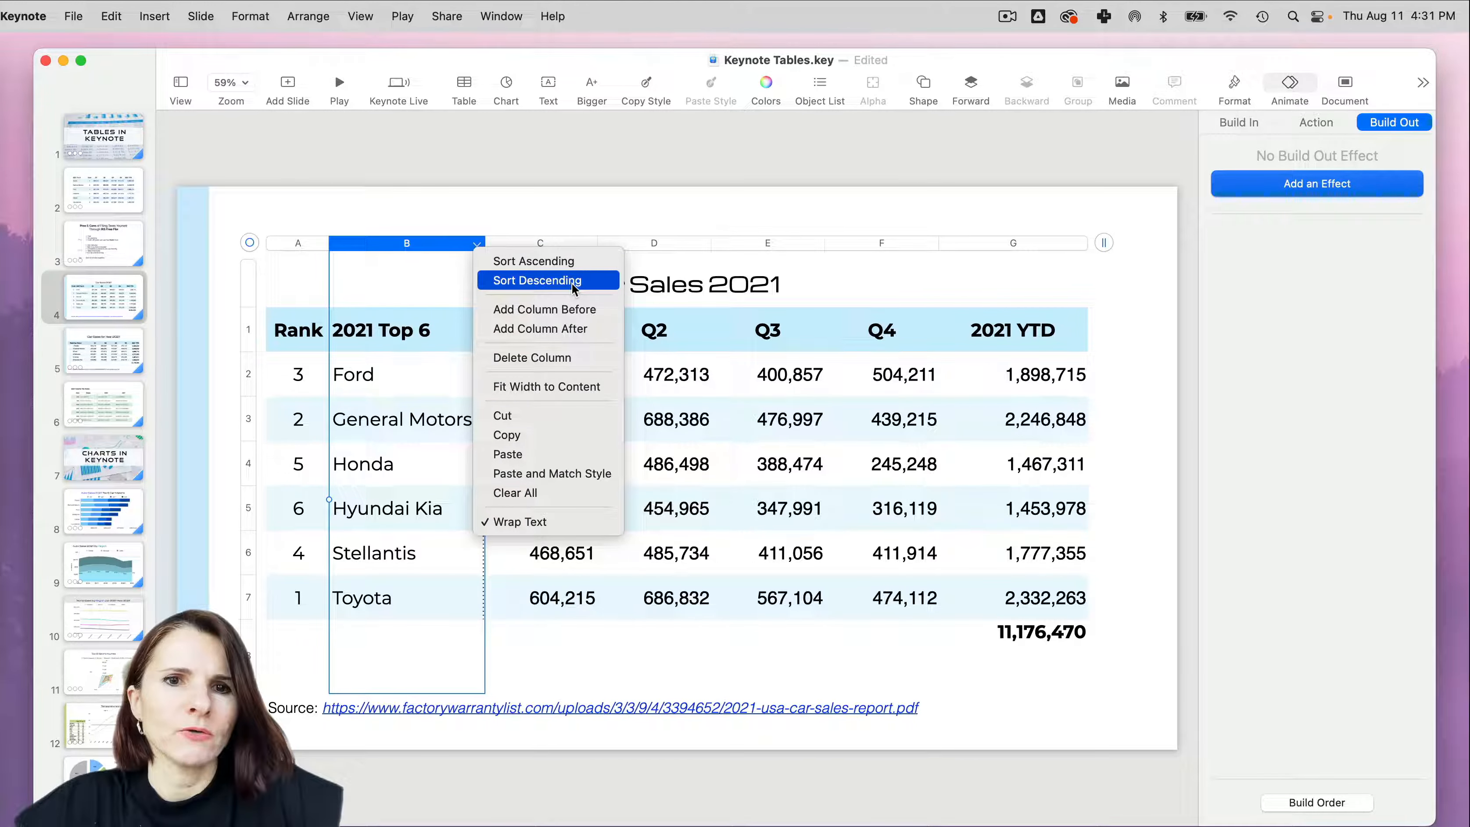
left_click(581, 312)
left_click(443, 247)
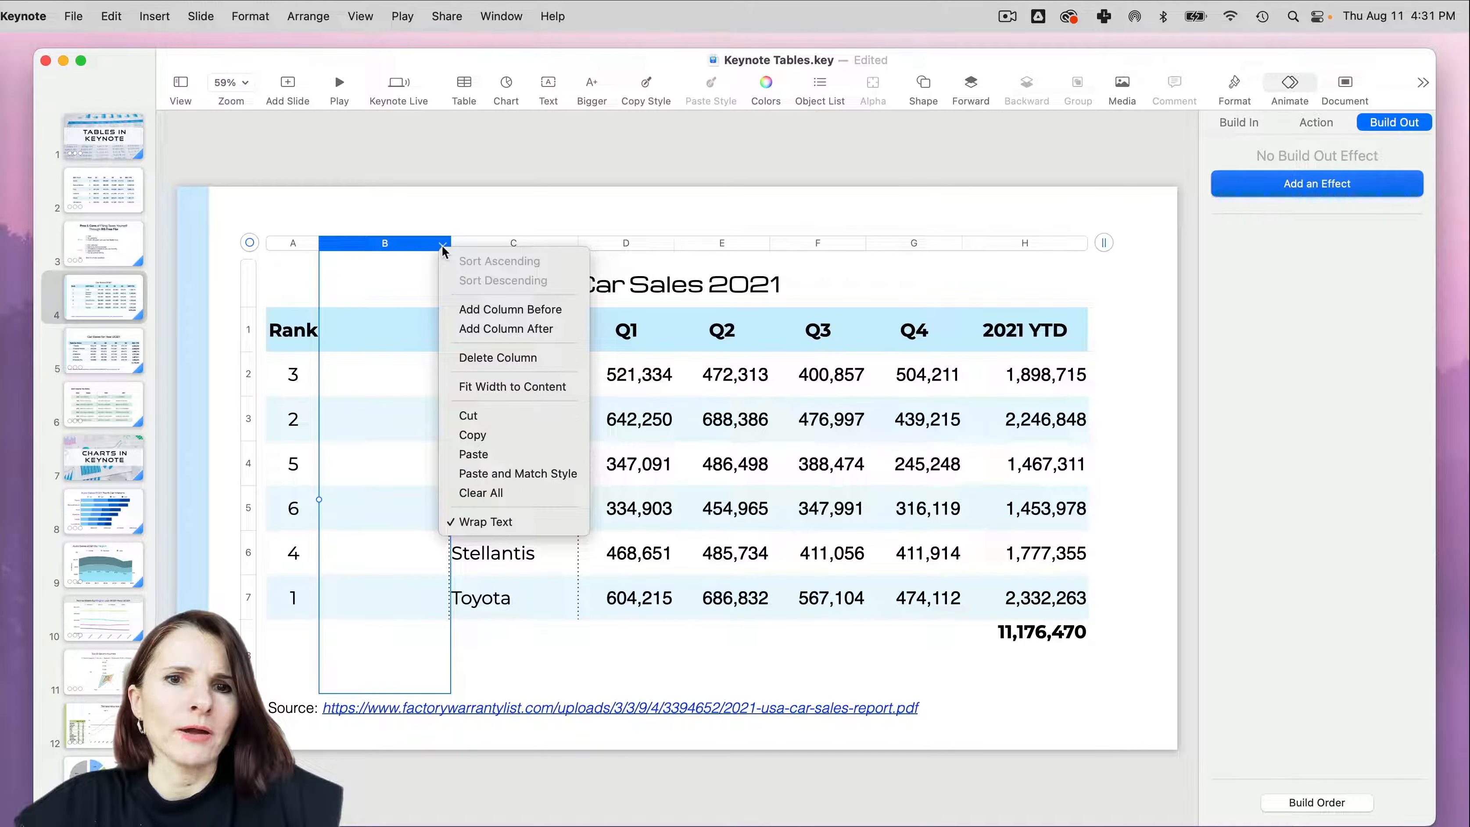
left_click(477, 358)
- Fit the width of the 2021 Top 6 column to its content
left_click(477, 246)
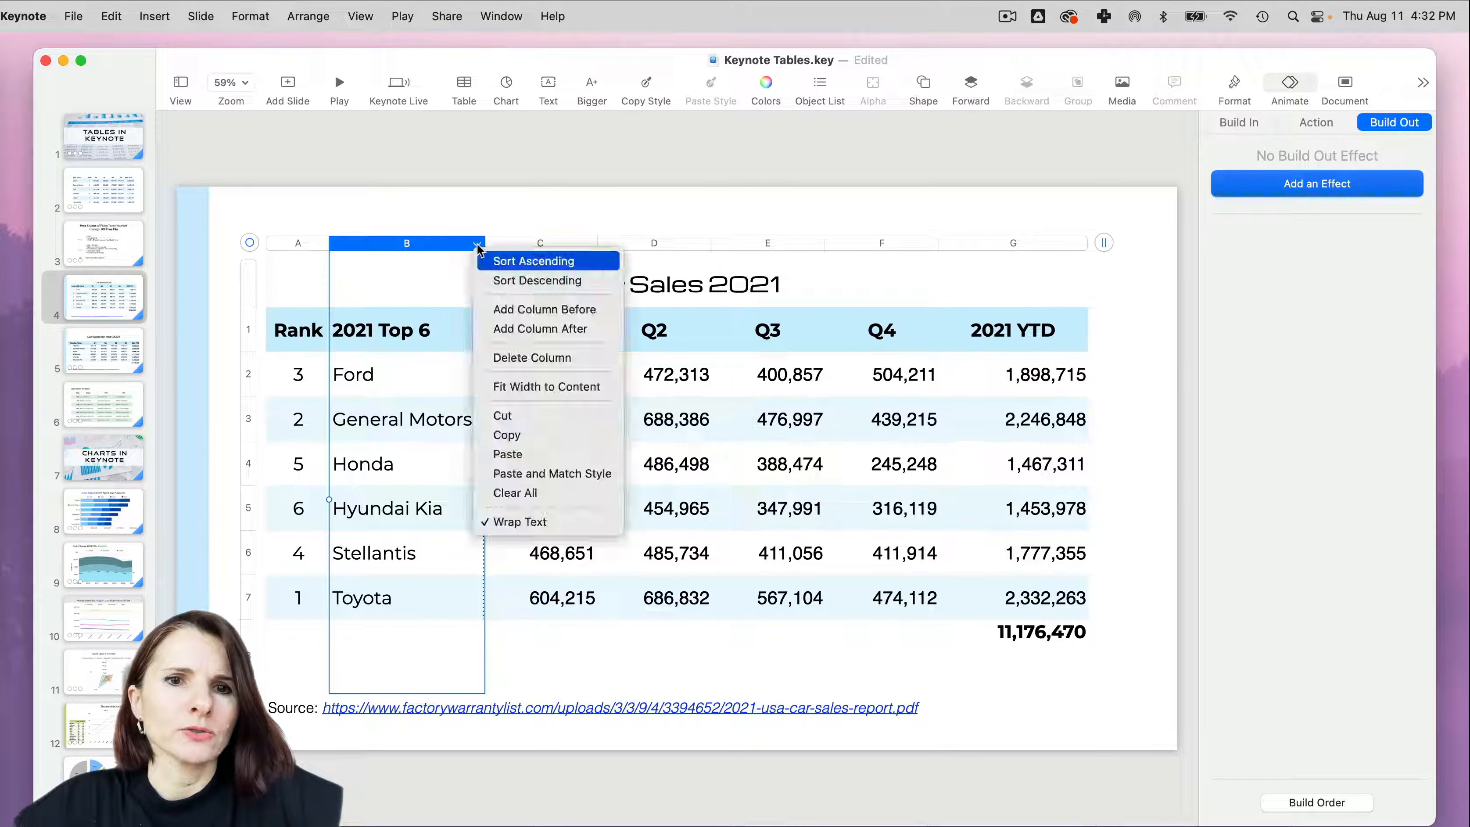
left_click(528, 386)
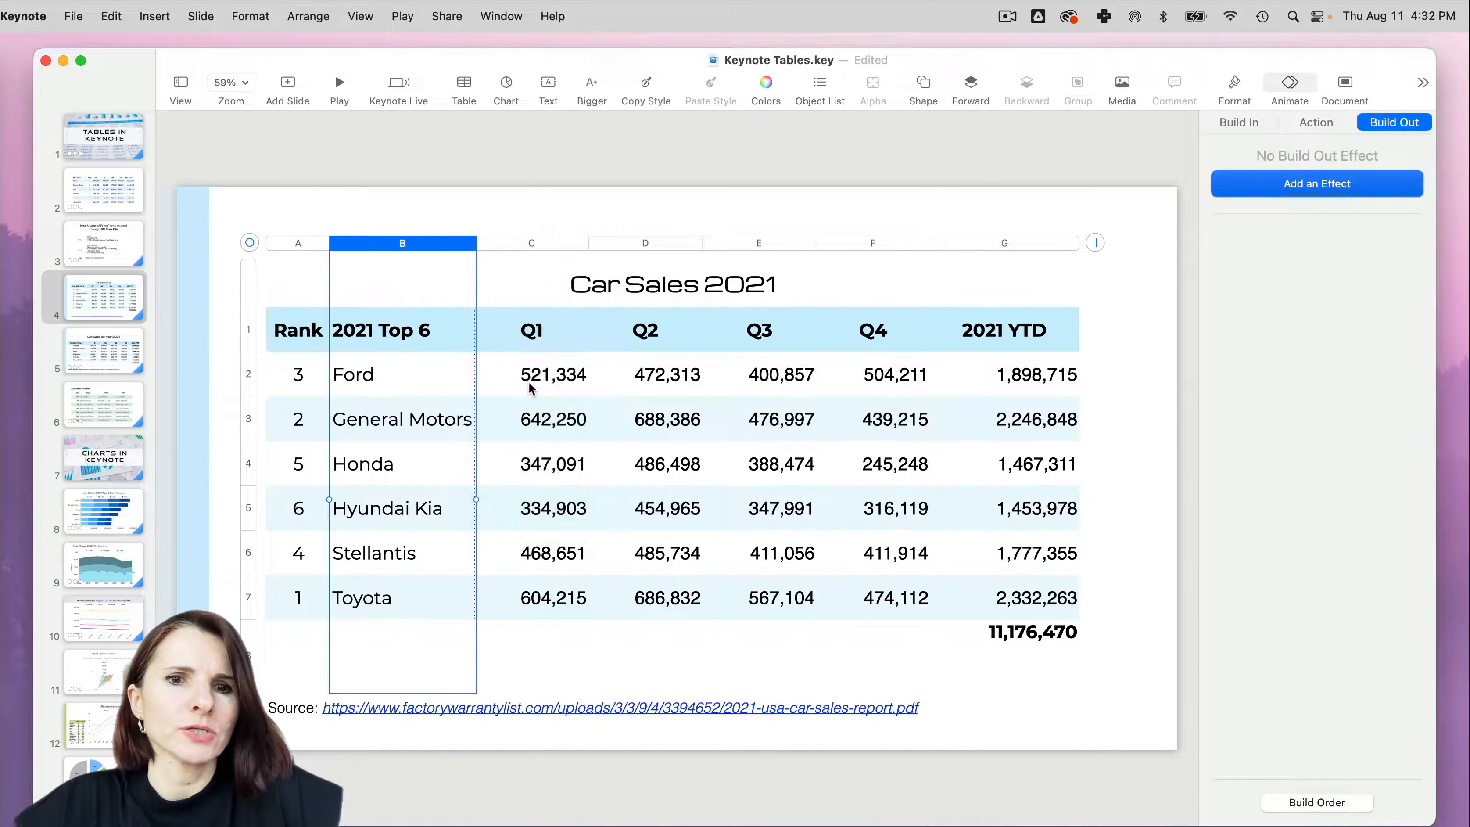
left_click(467, 246)
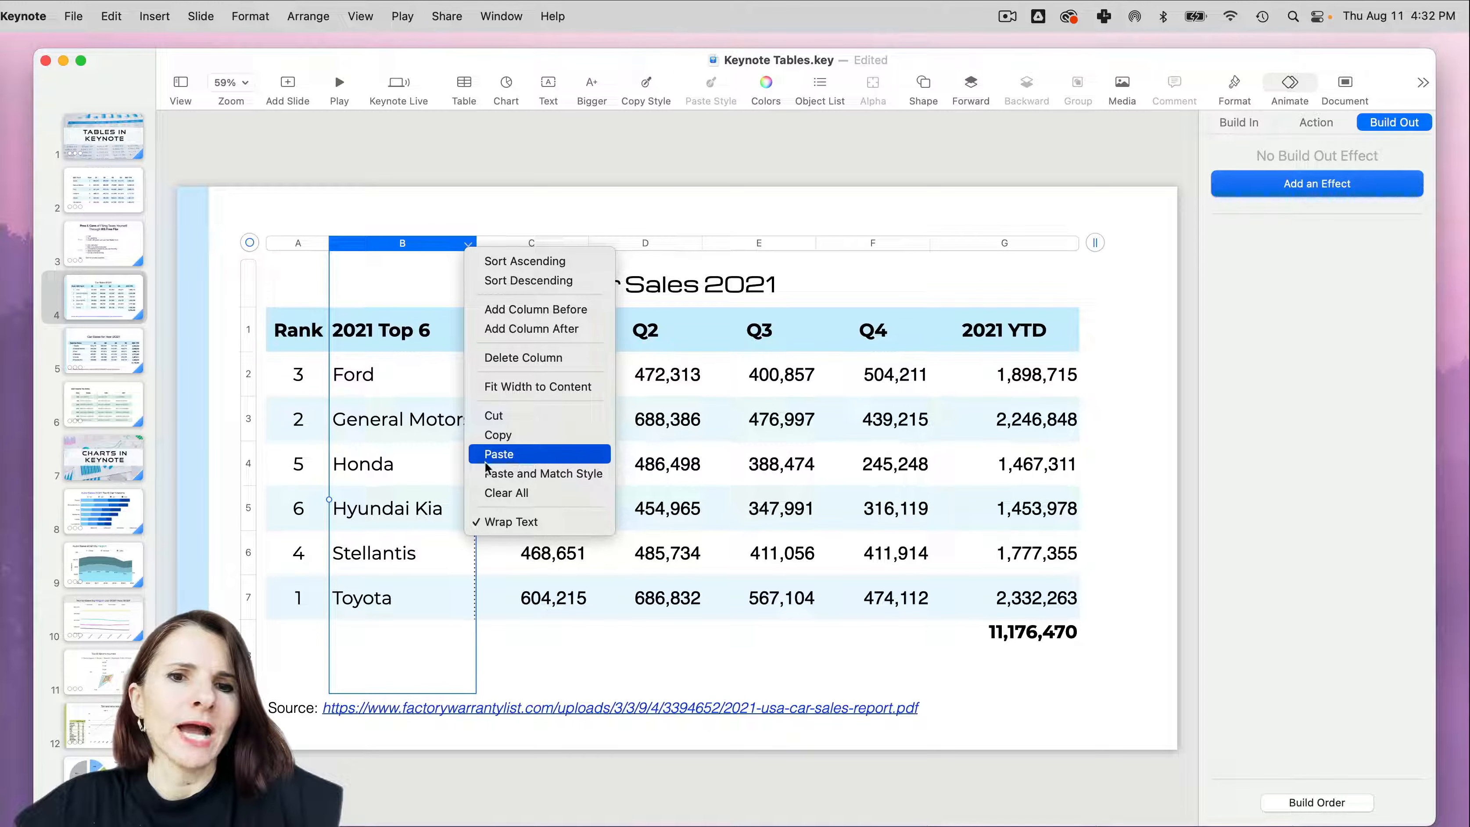
left_click(415, 466)
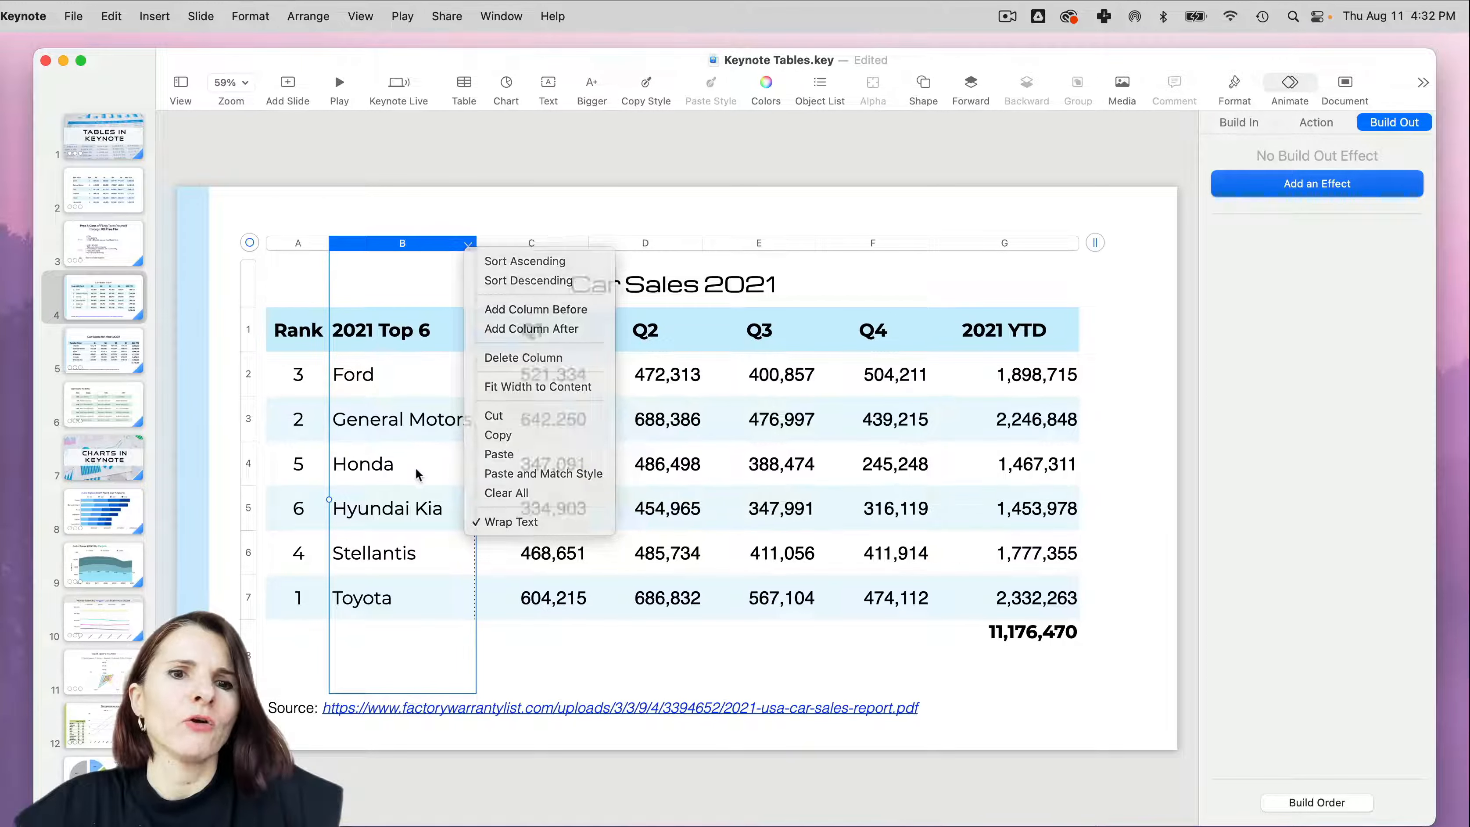
- Format Ford's Q1 number in italics with the Maroon text color
left_click(570, 375)
left_click_drag(615, 389, 543, 375)
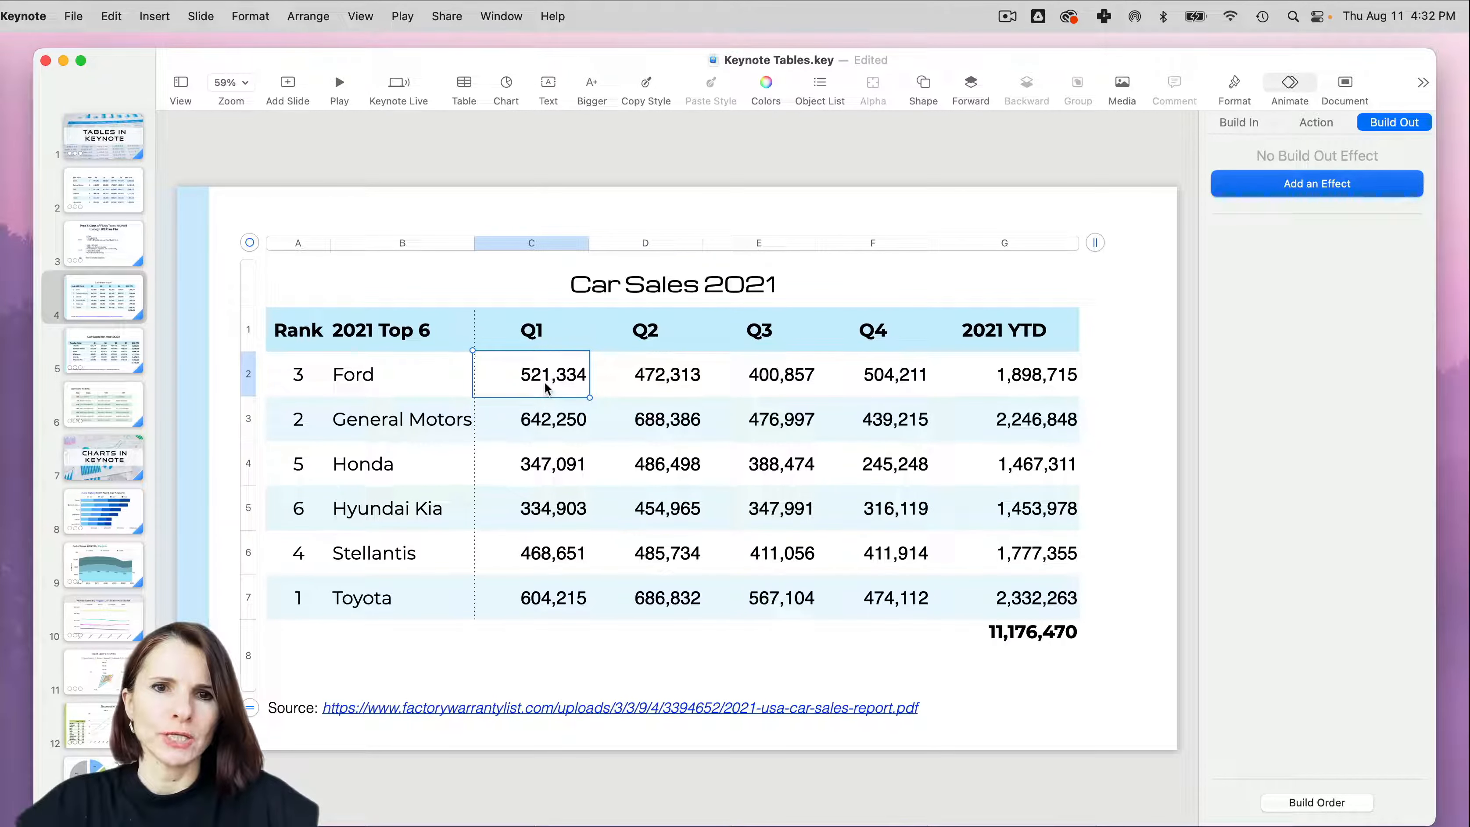
left_click(1235, 81)
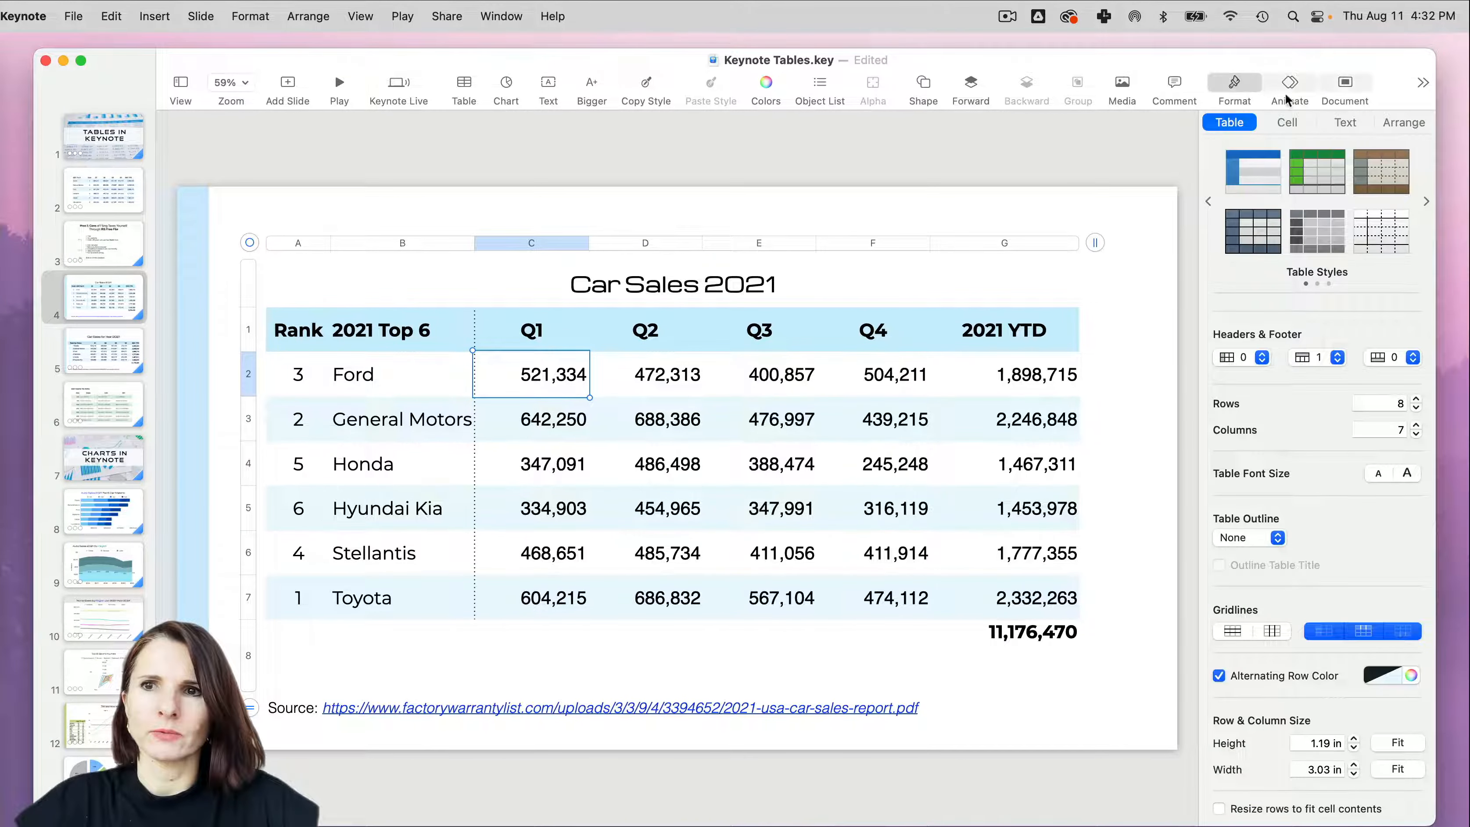
left_click(1347, 123)
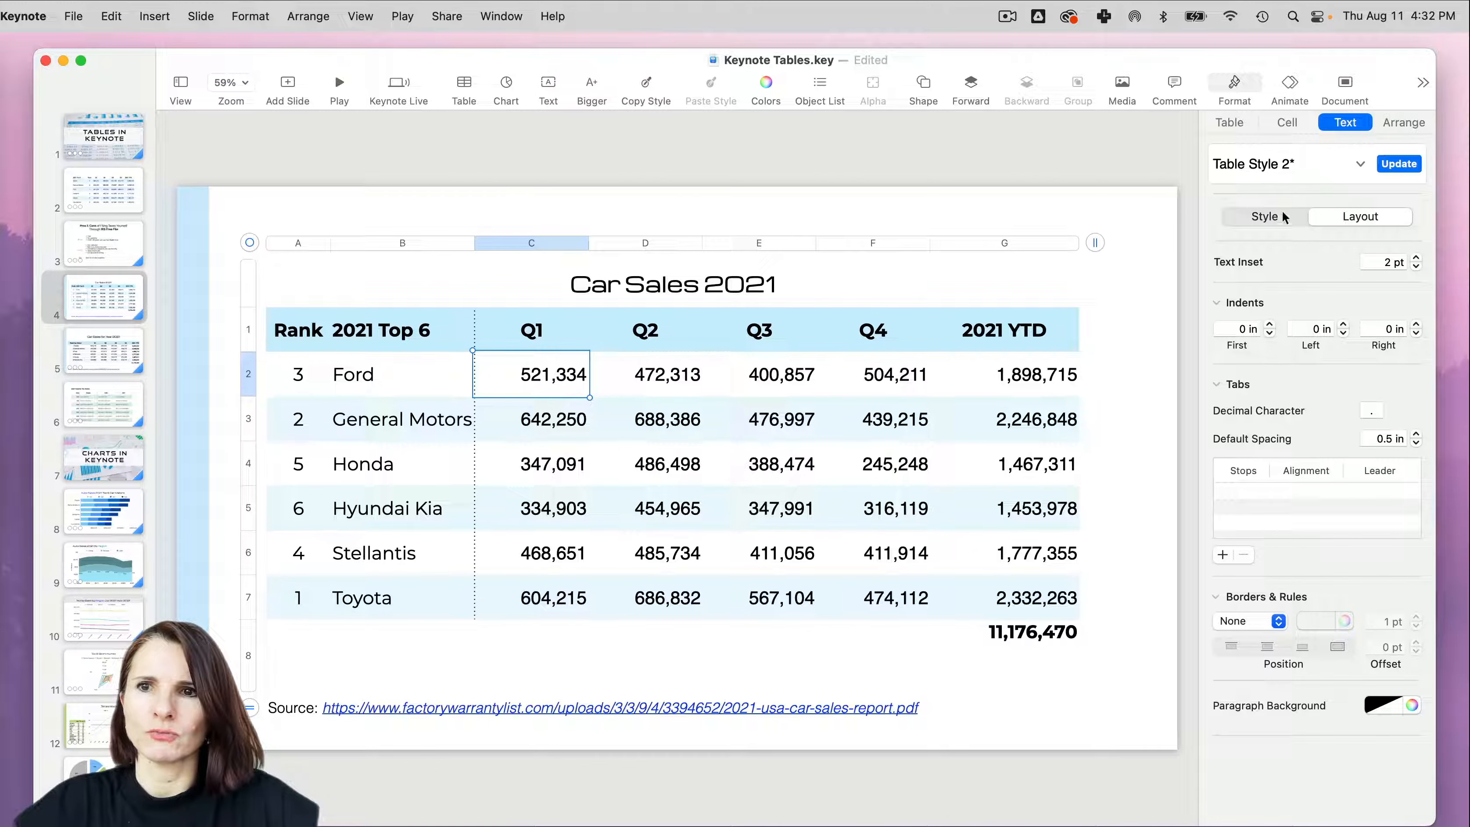
left_click(1265, 216)
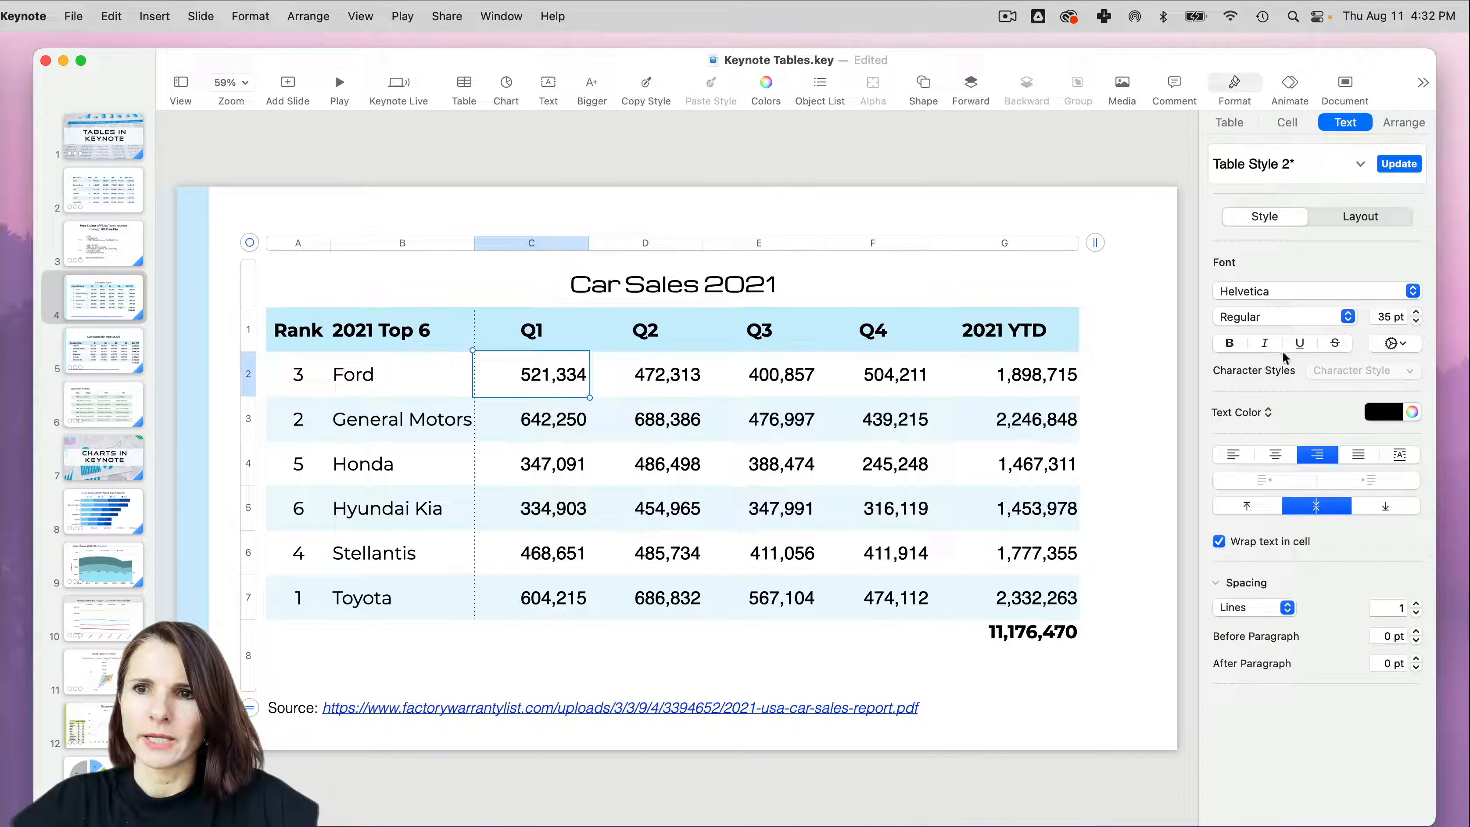
left_click(1266, 343)
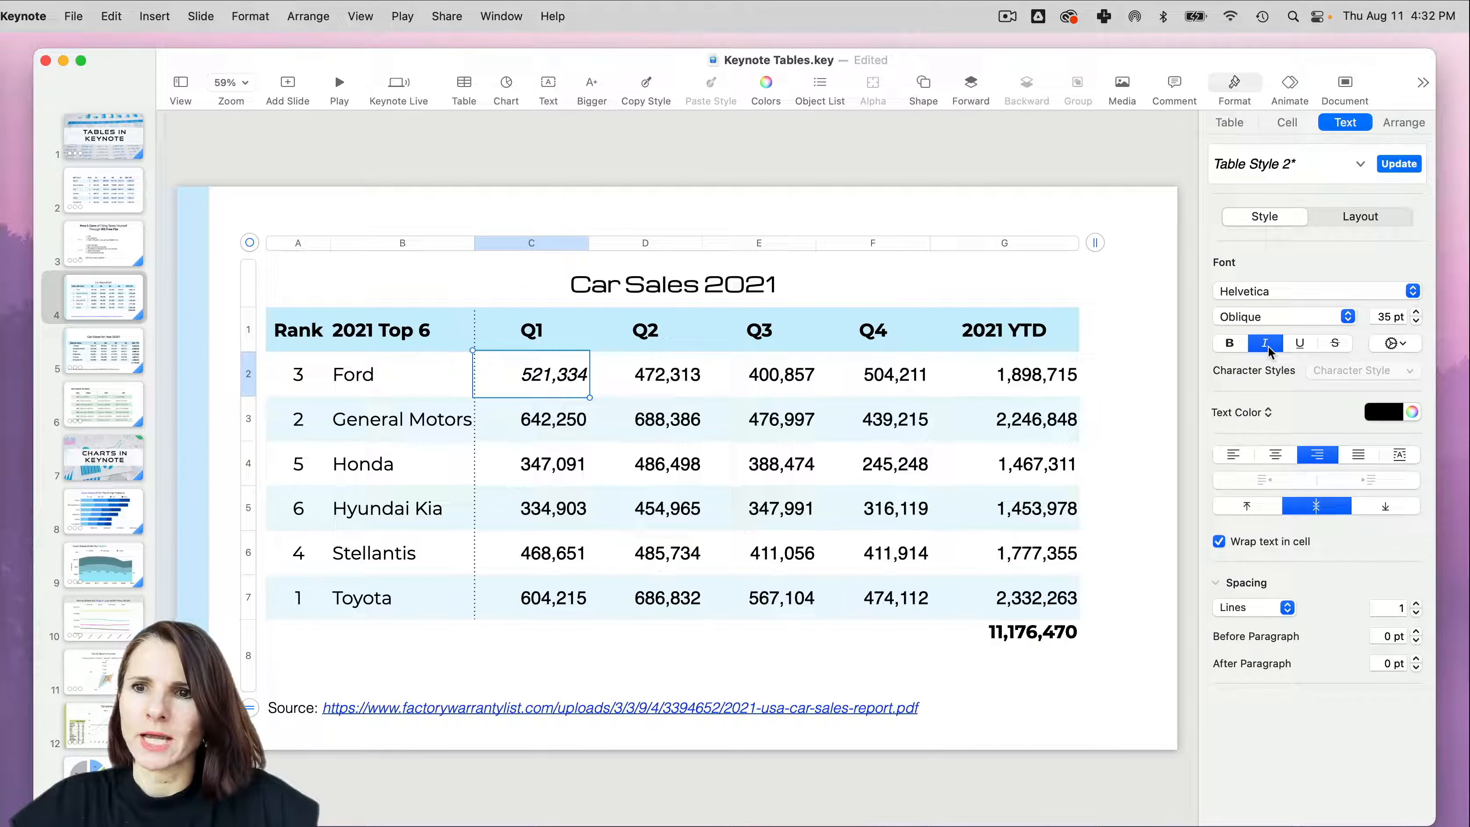
left_click(1412, 412)
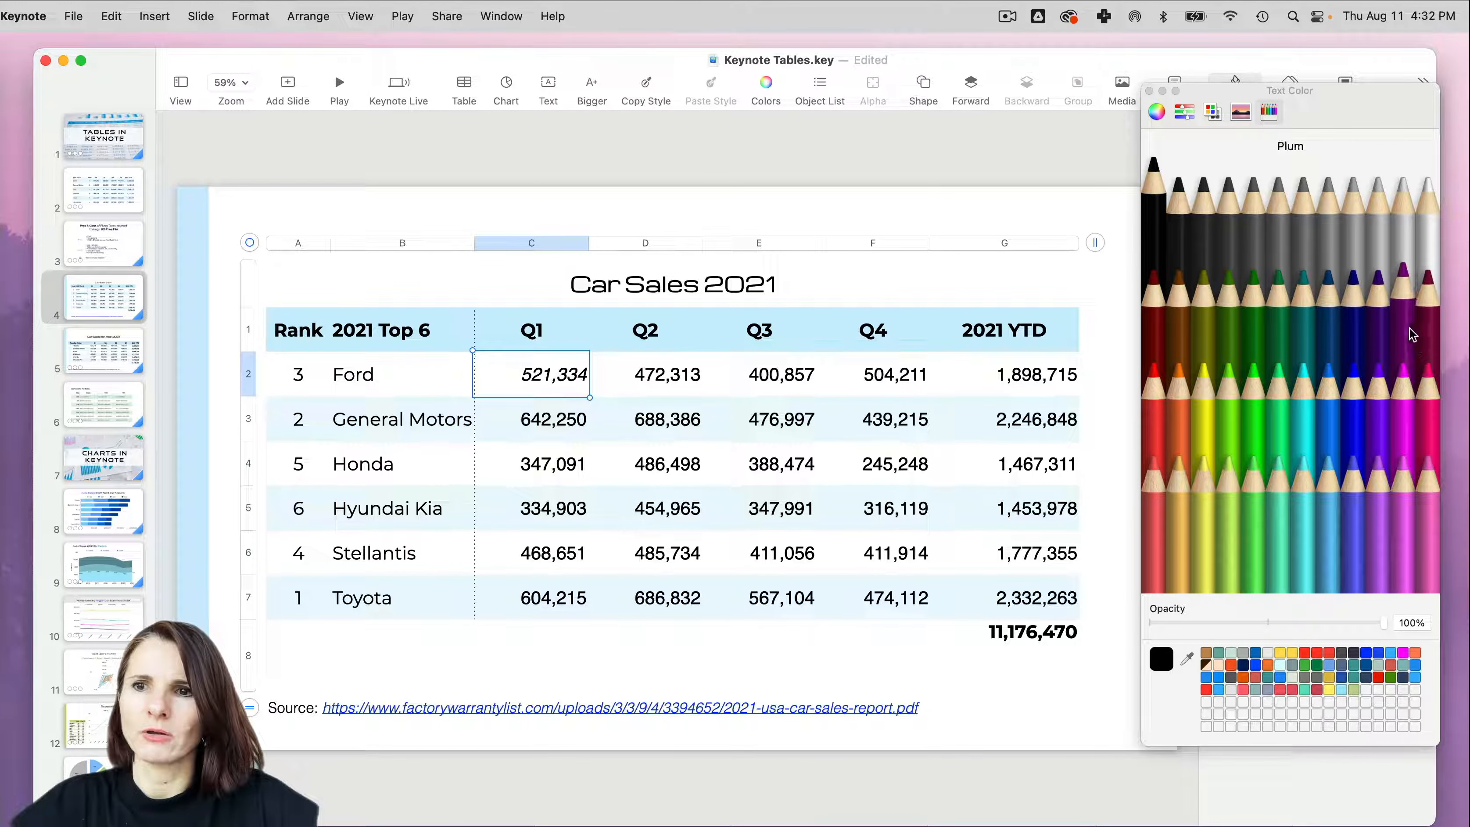
left_click(1428, 333)
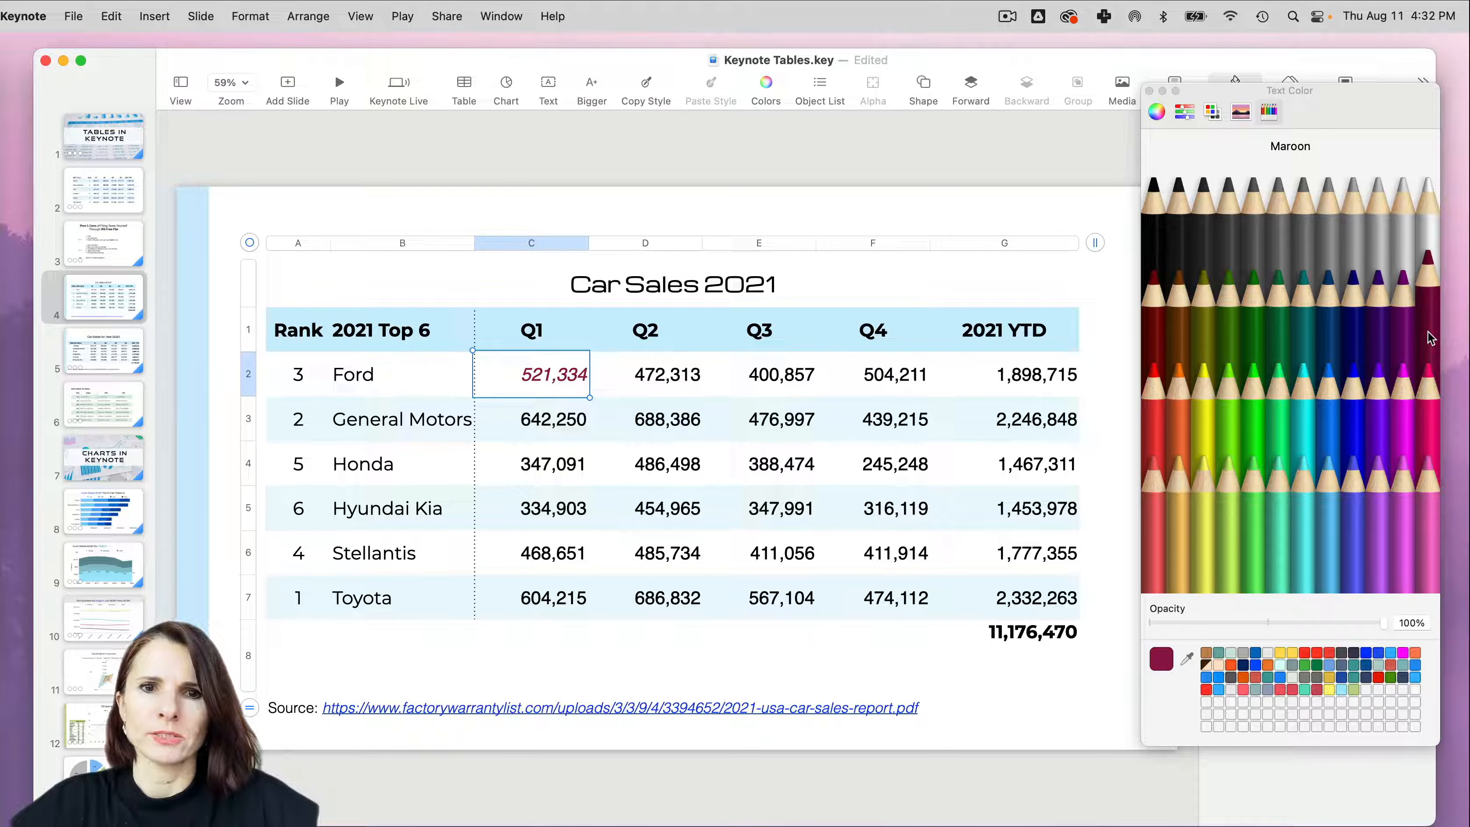
left_click(1150, 92)
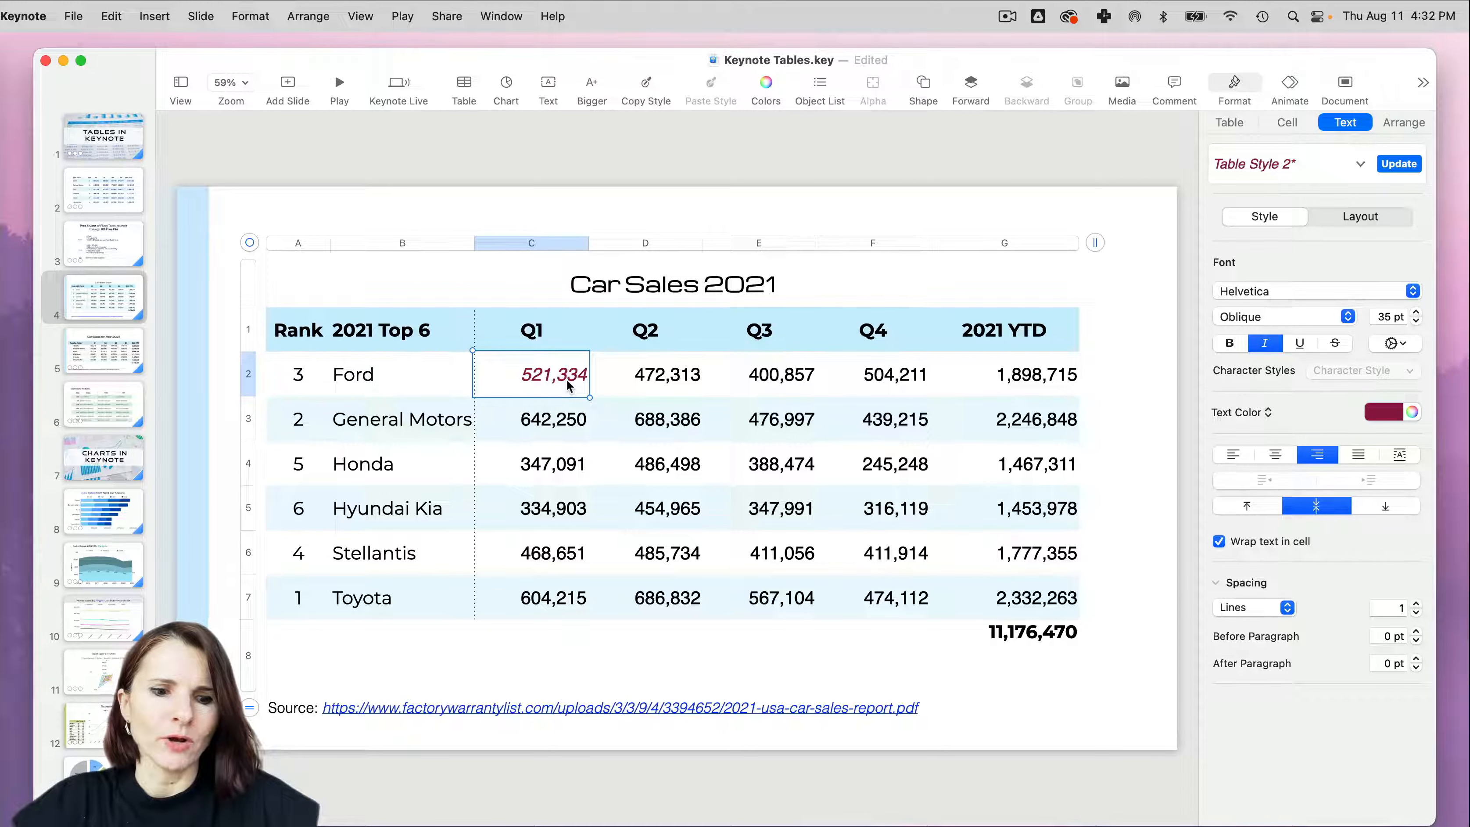
- Copy the style of Ford's Q1 cell onto General Motors' Q4, Hyundai Kia's Q3 and Stellantis' Q1 cells
key("alt+super")
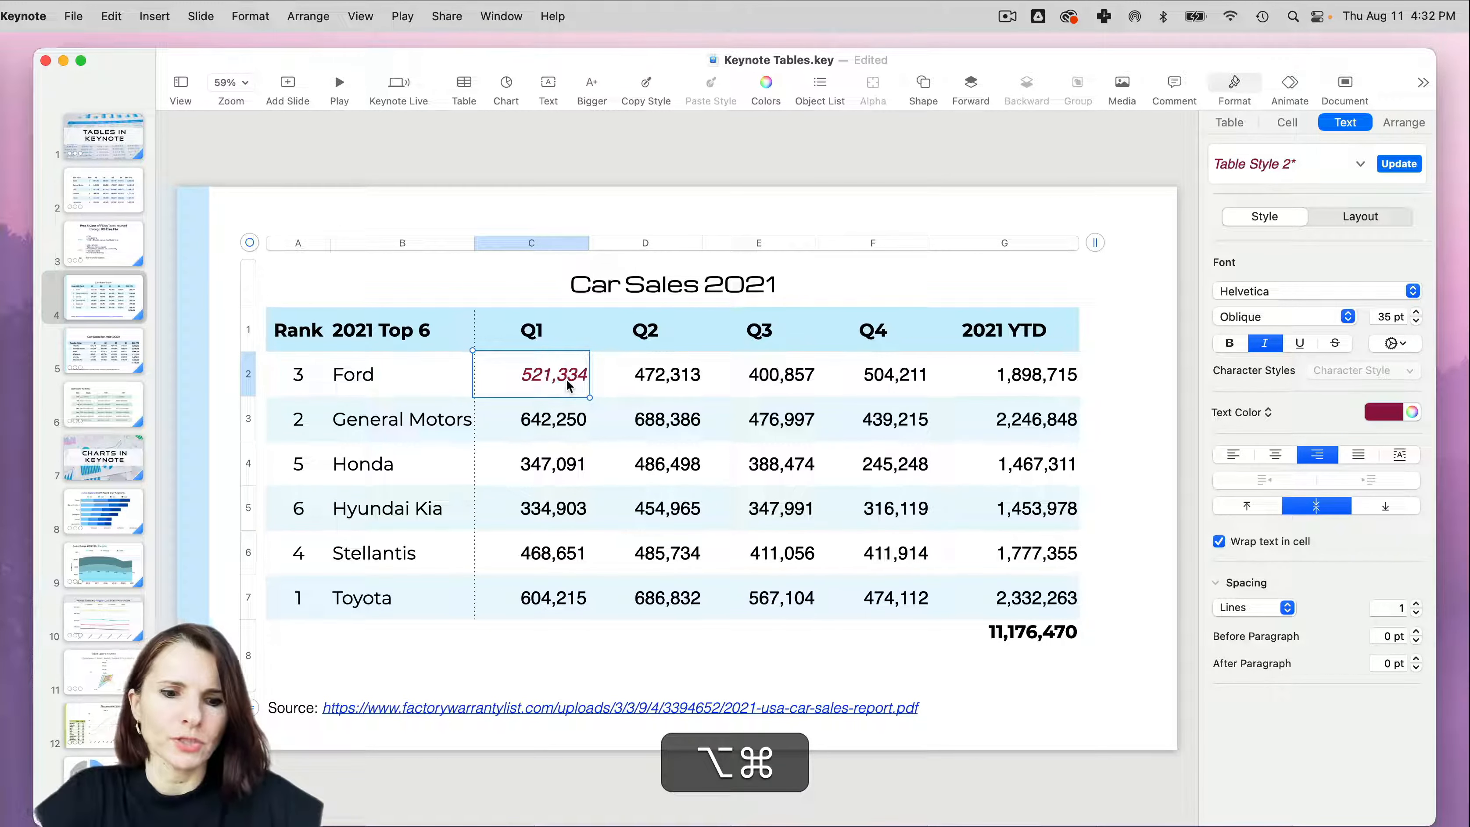
key("alt+super+c")
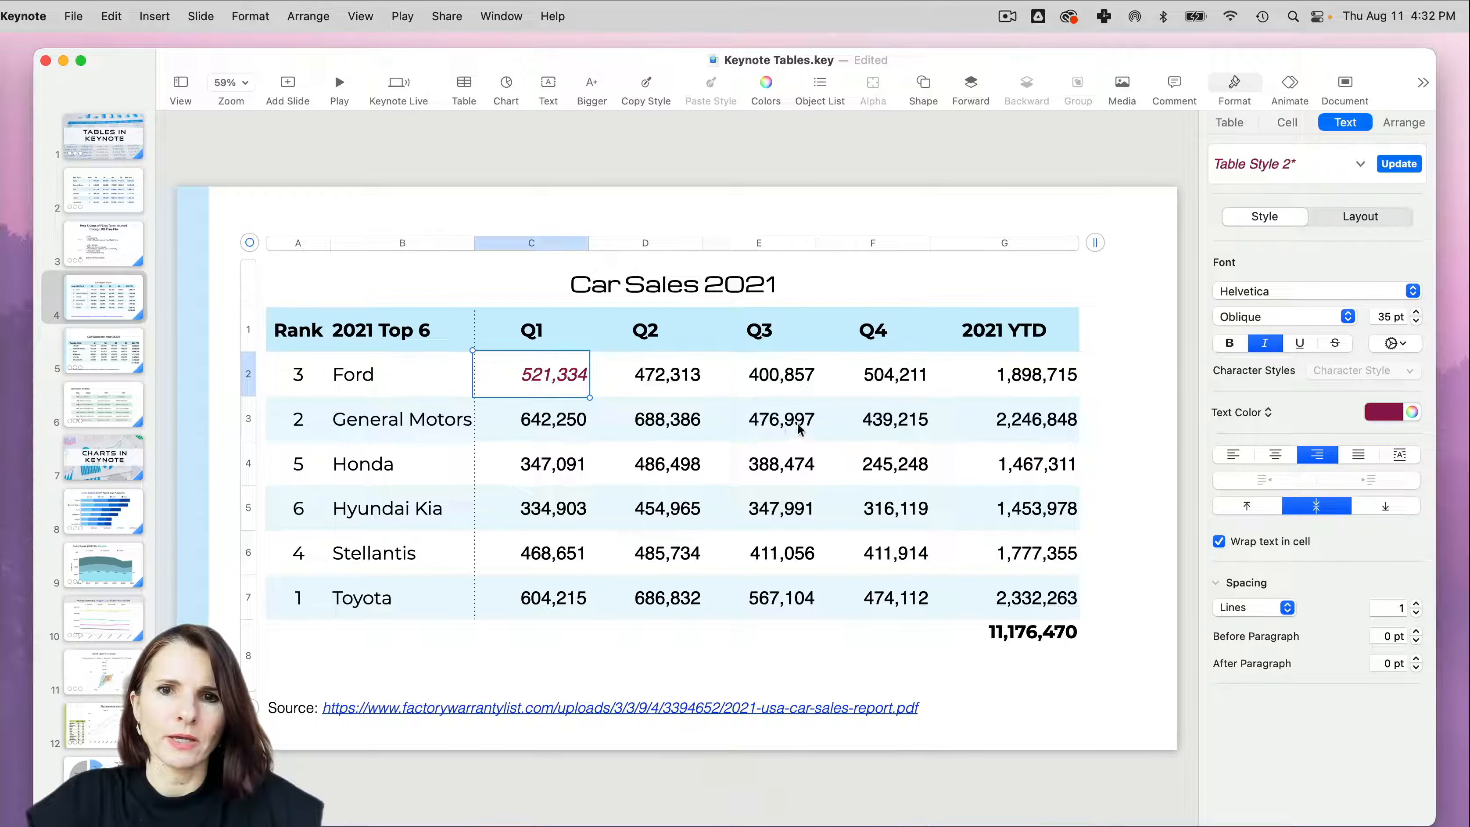
left_click(897, 423)
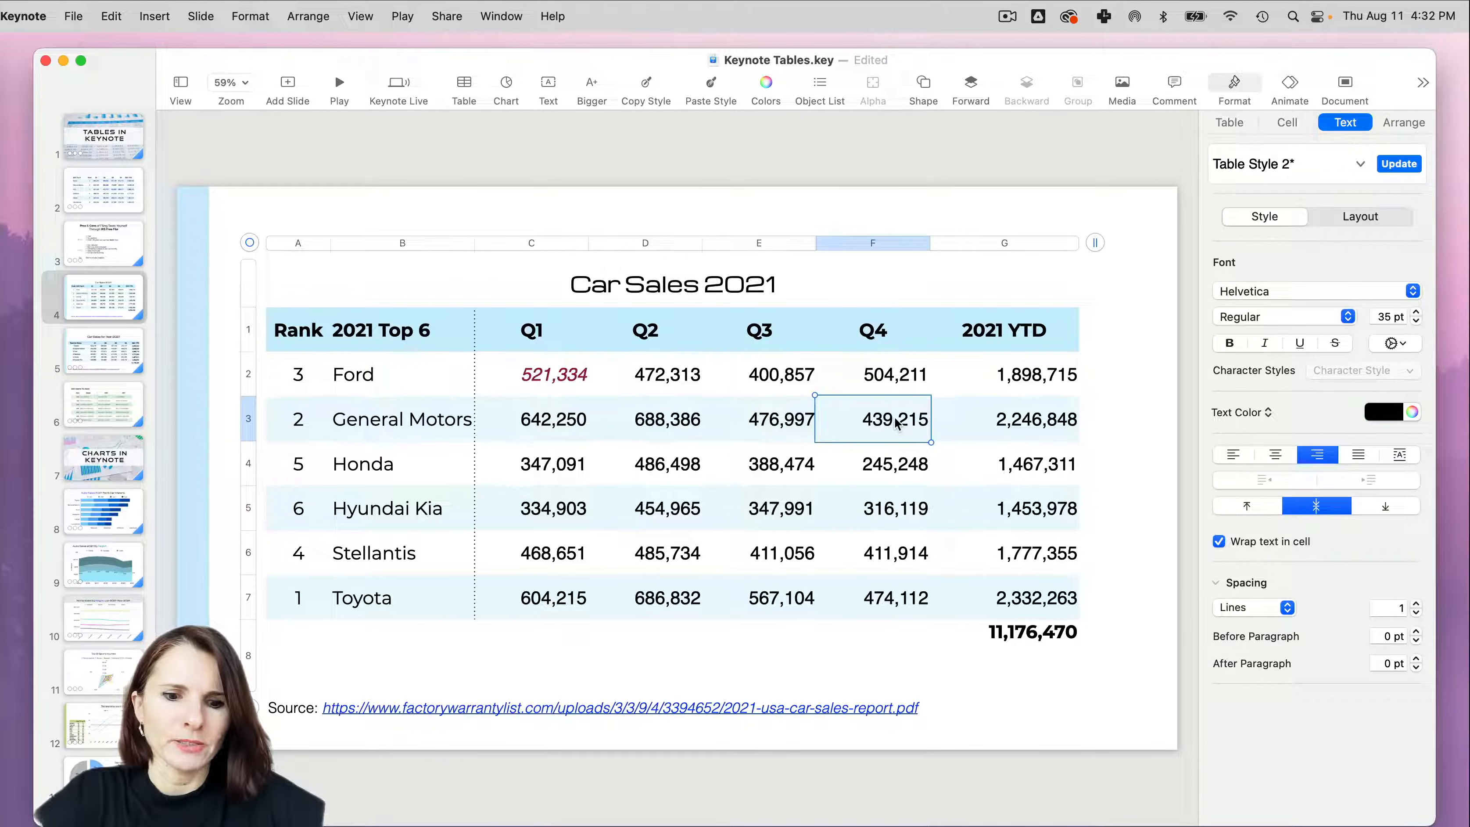
key("alt+super+v")
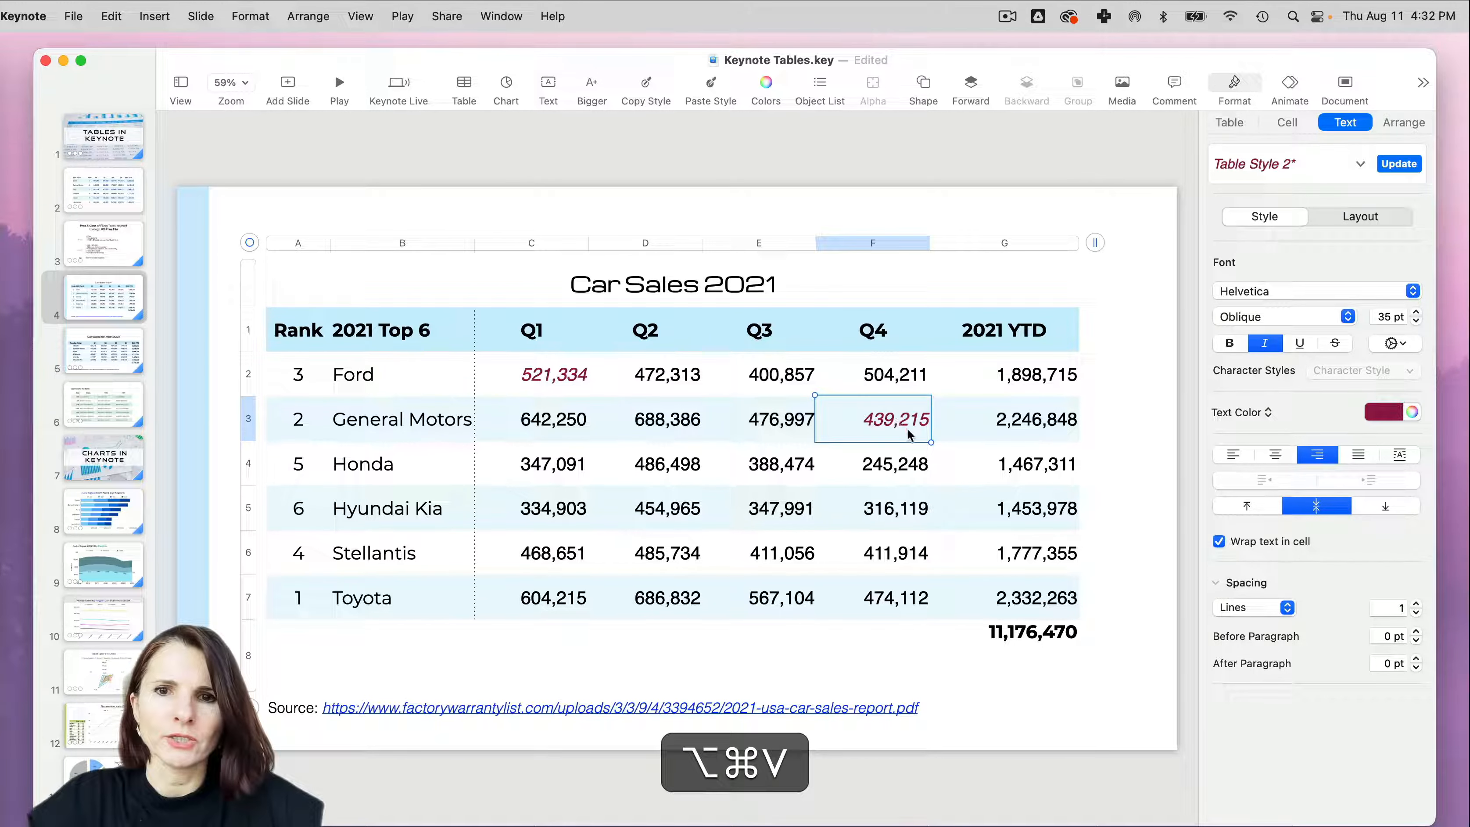
left_click(780, 509)
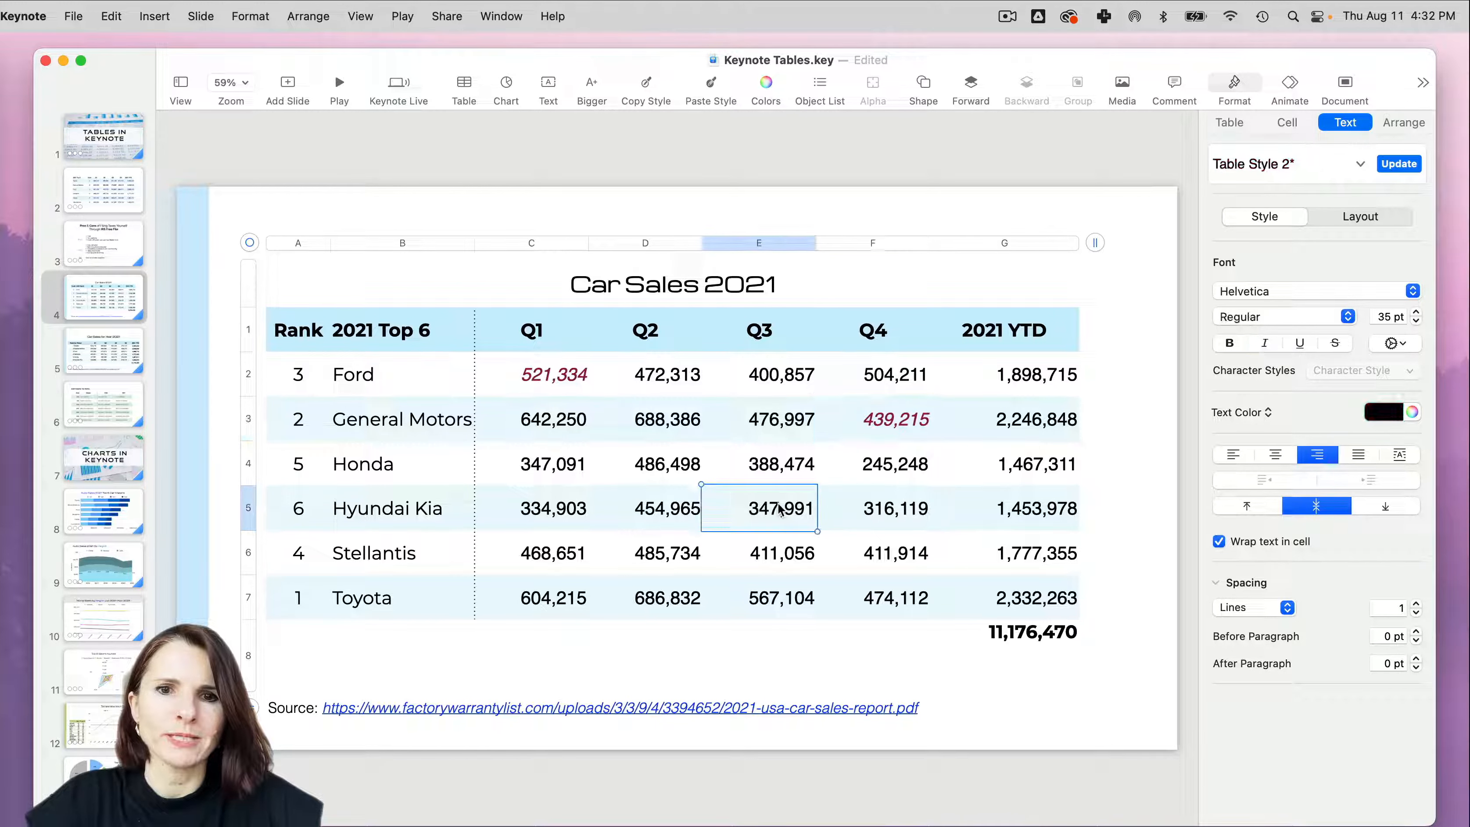
key("alt+super+v")
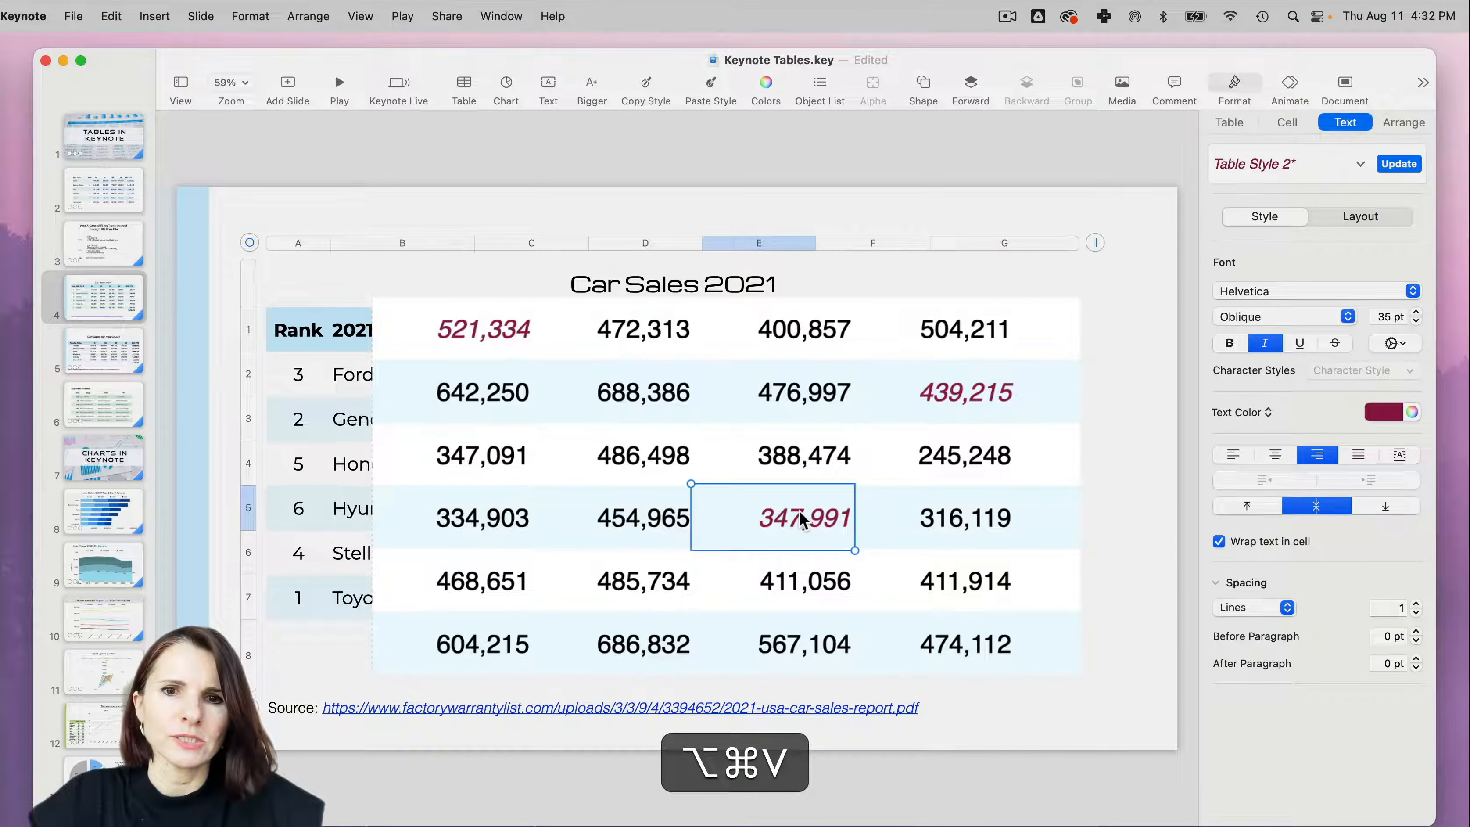
left_click(473, 586)
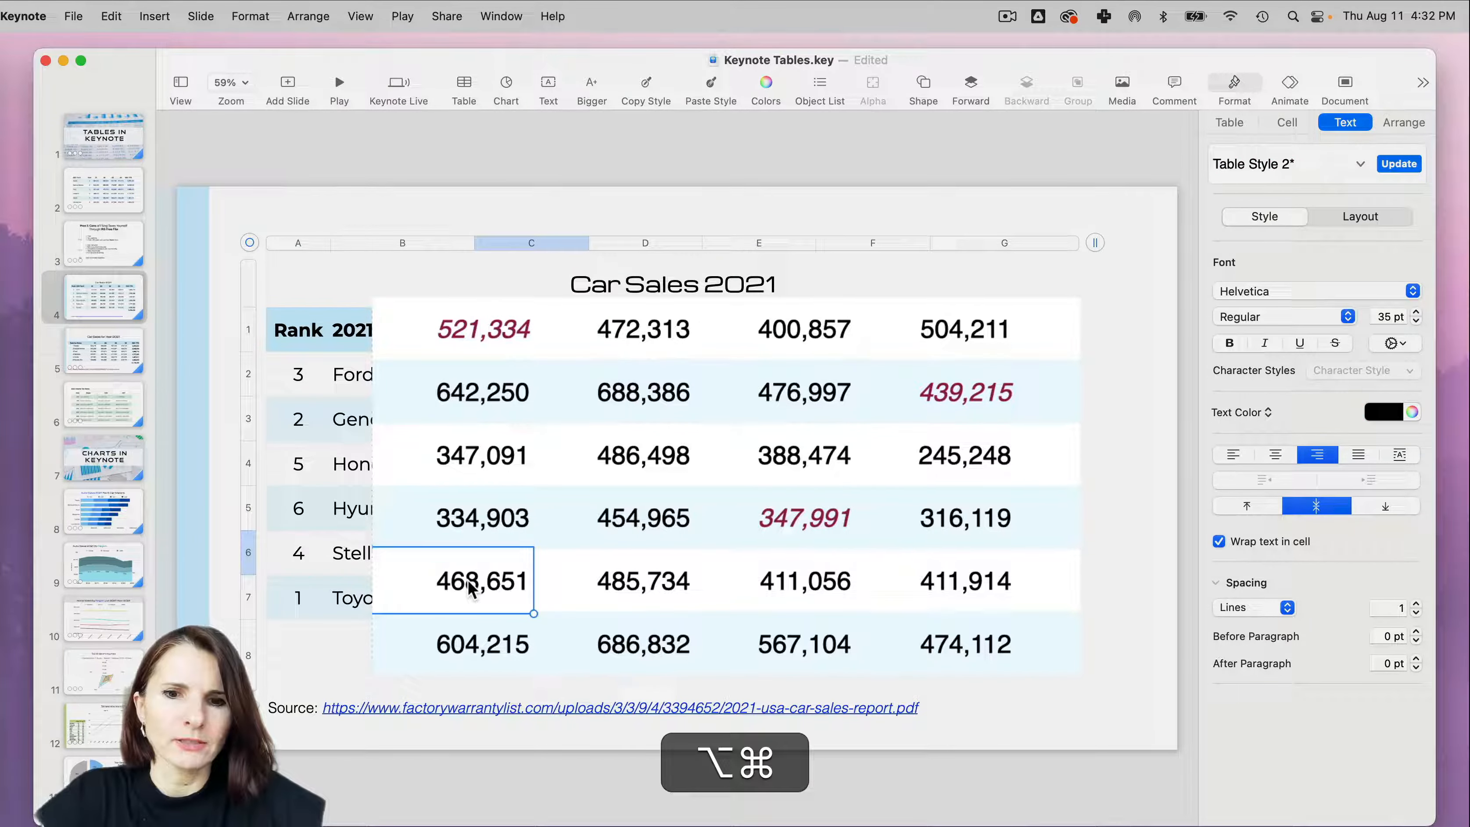
key("alt+super+v")
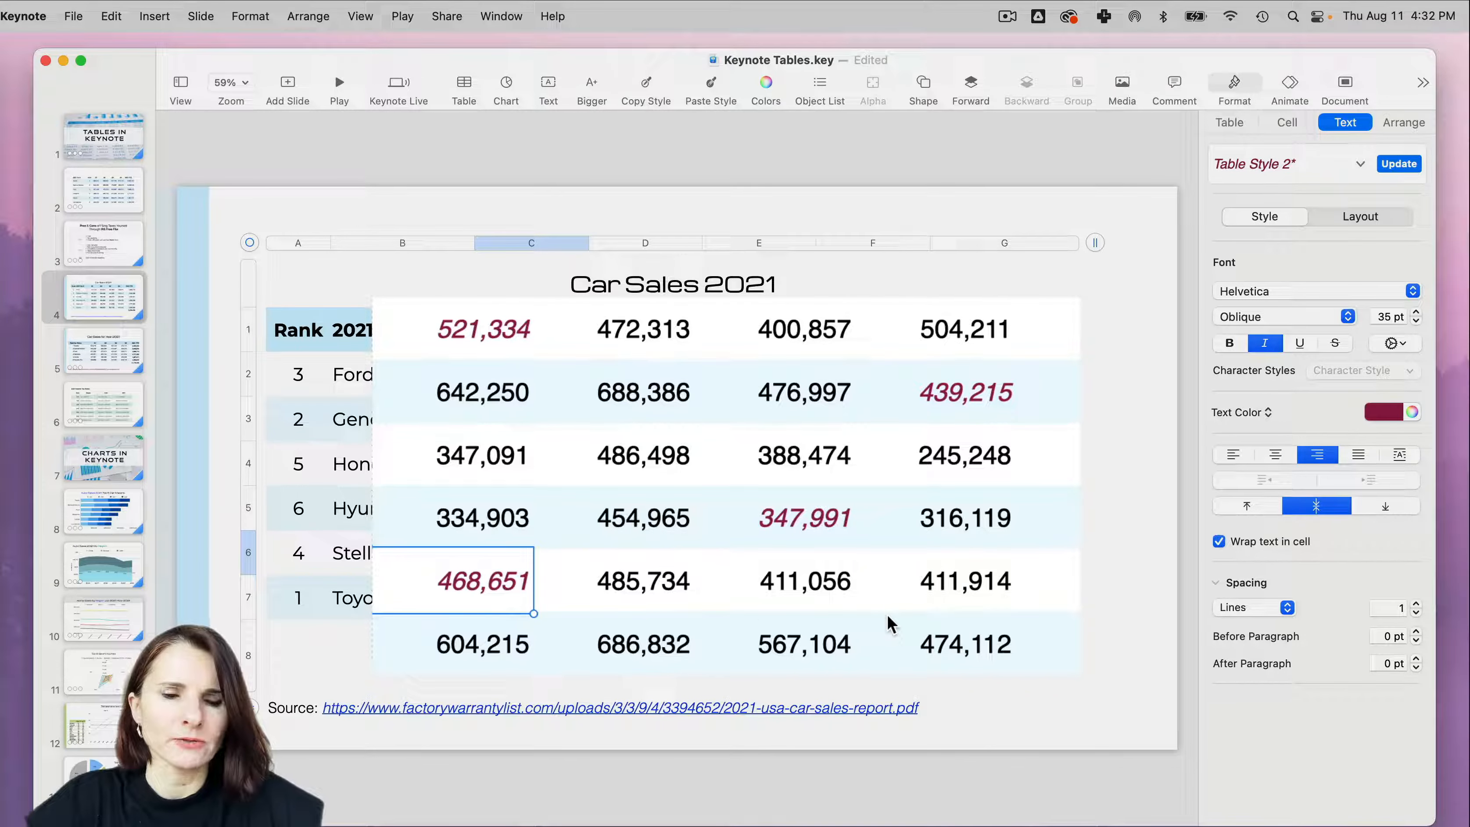
- Undo the pasted cell styles and the maroon italic formatting of Ford's Q1 number
key("super+z")
key("super+z")
key("super+z")
key("super+z")
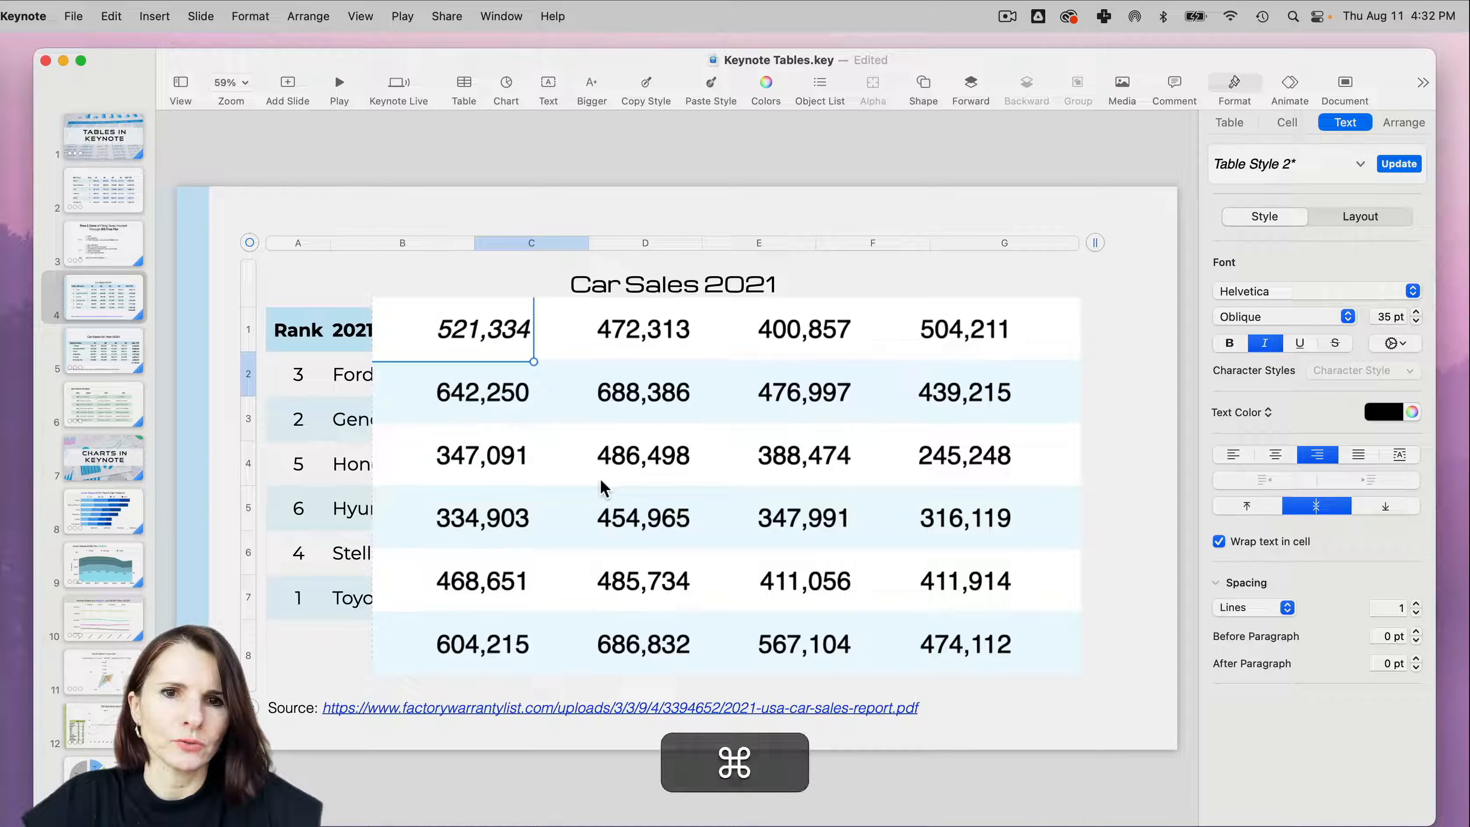
key("super+z")
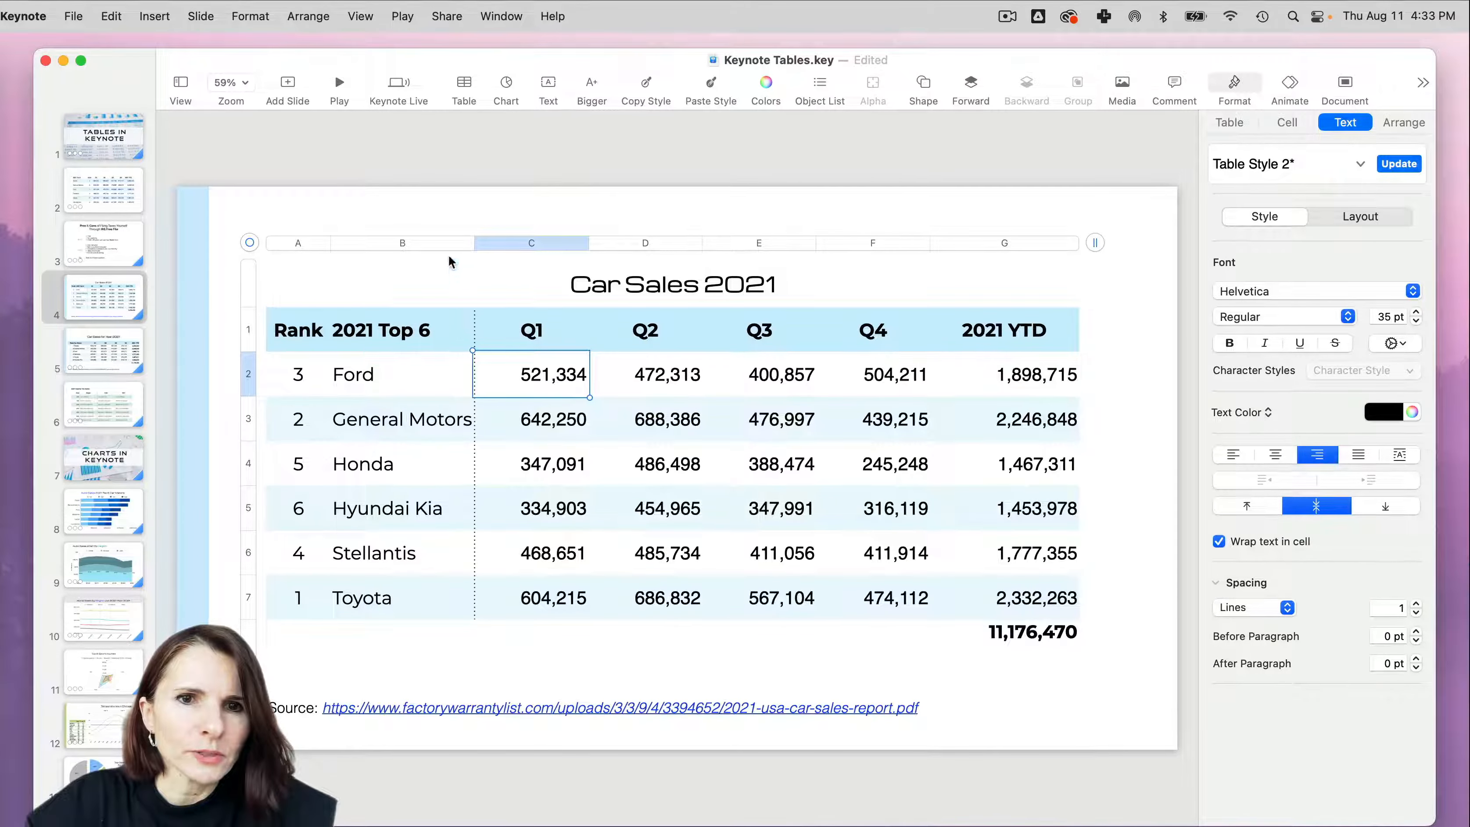
- Select column B and examine its sorting and editing options
left_click(454, 247)
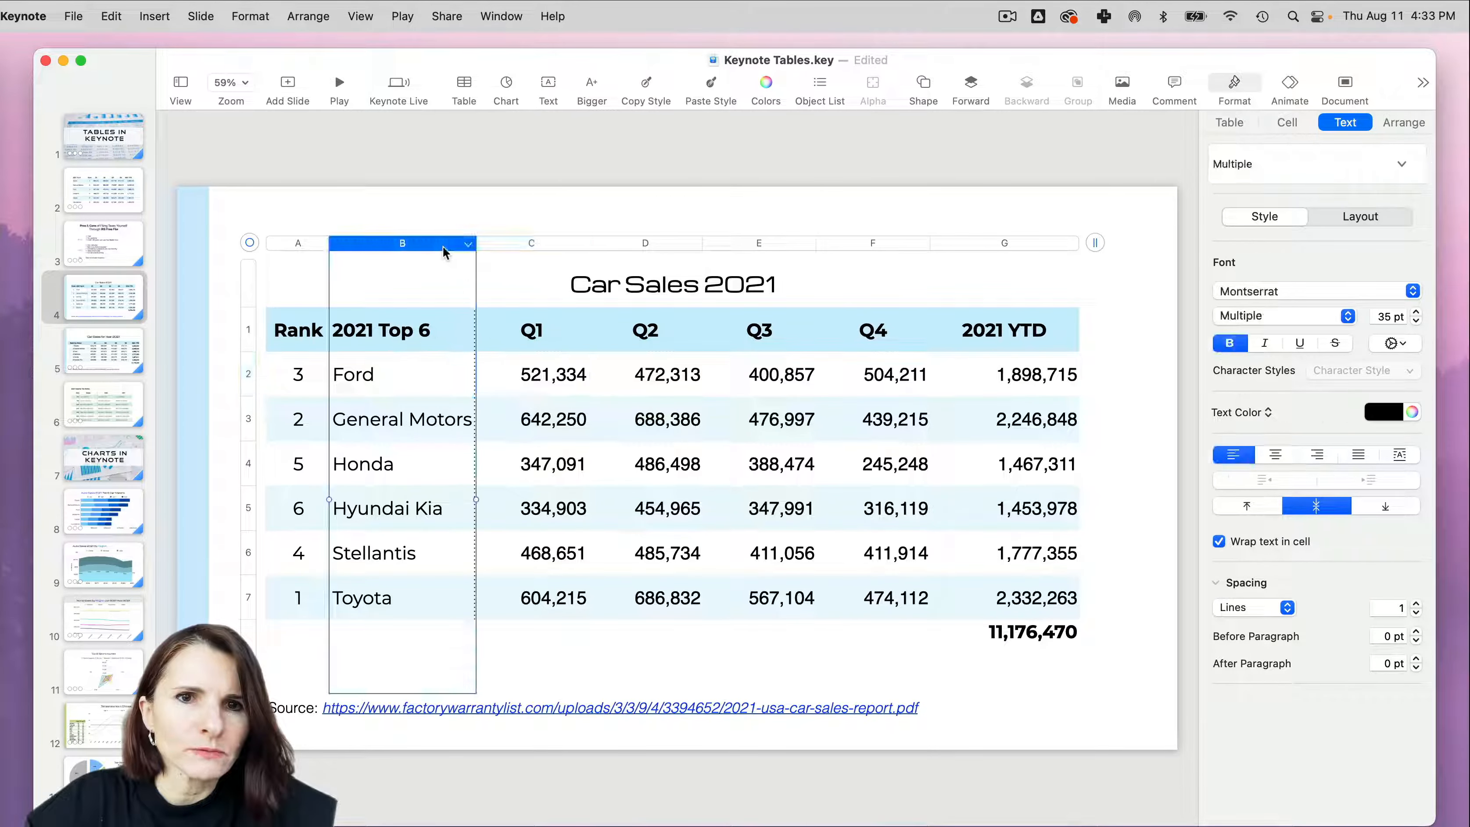
left_click(469, 245)
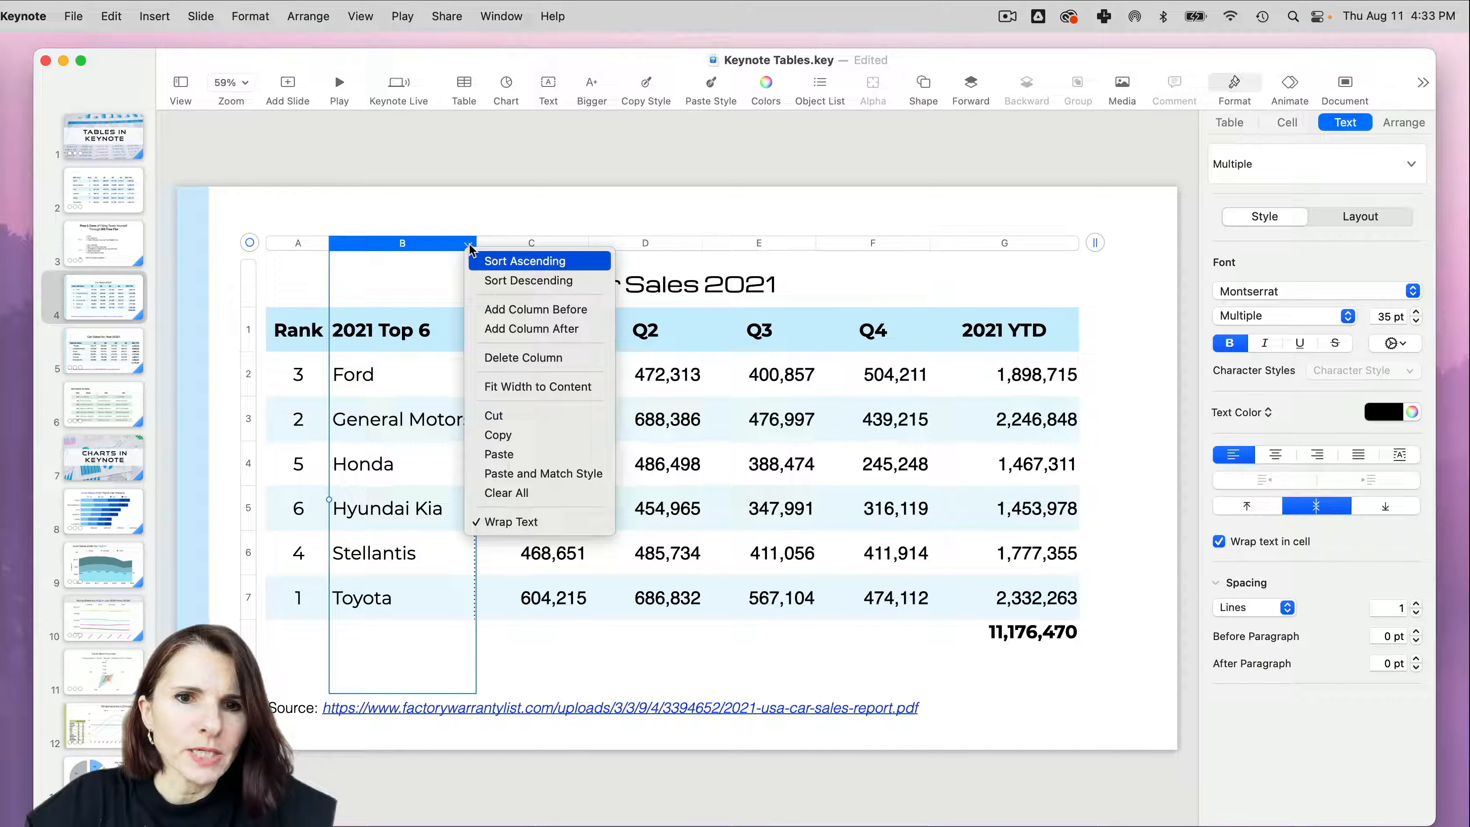
key("Escape")
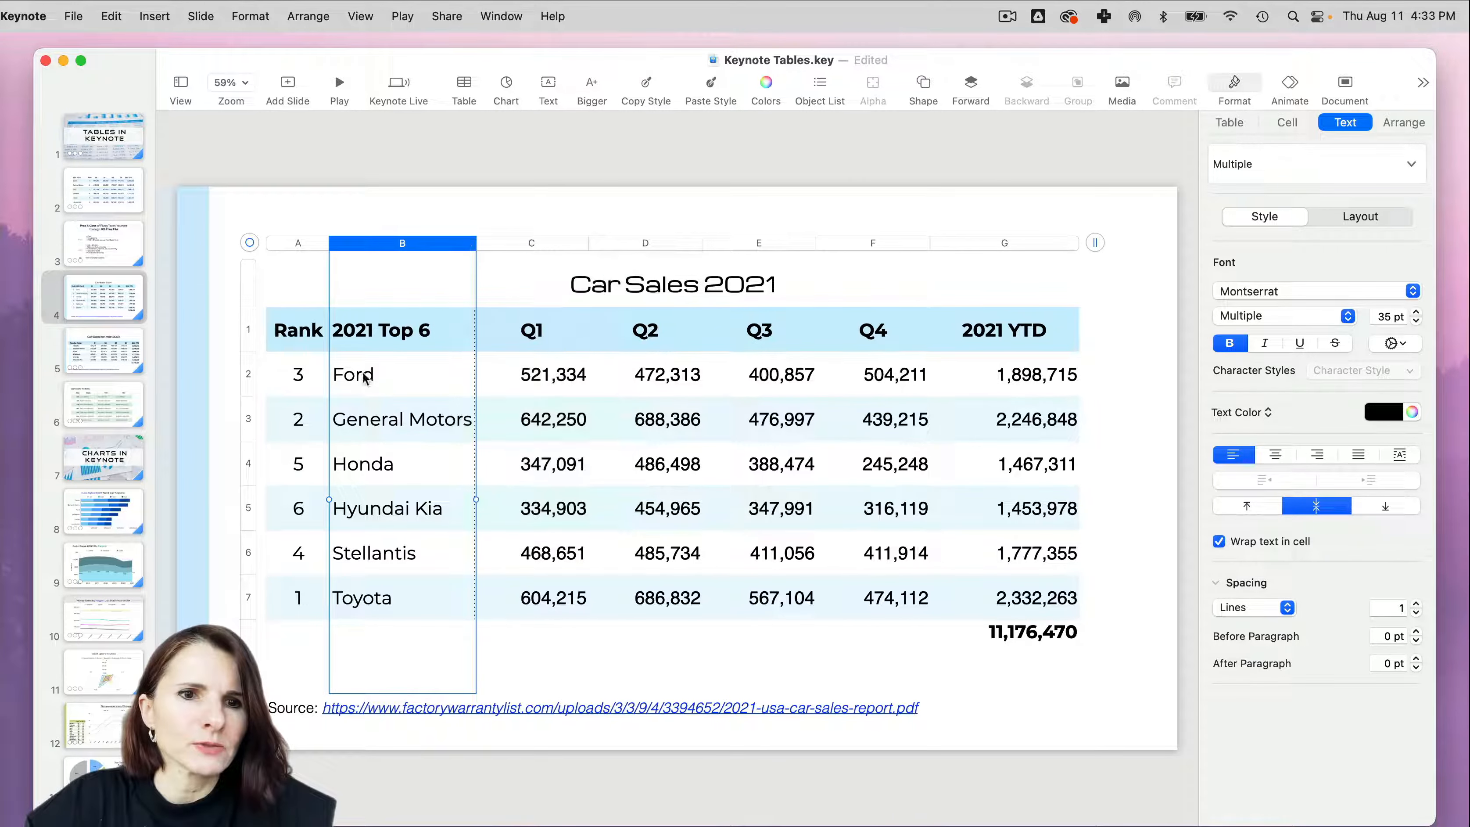
- Try fitting the General Motors row's height to its content, and undo the change
left_click(255, 419)
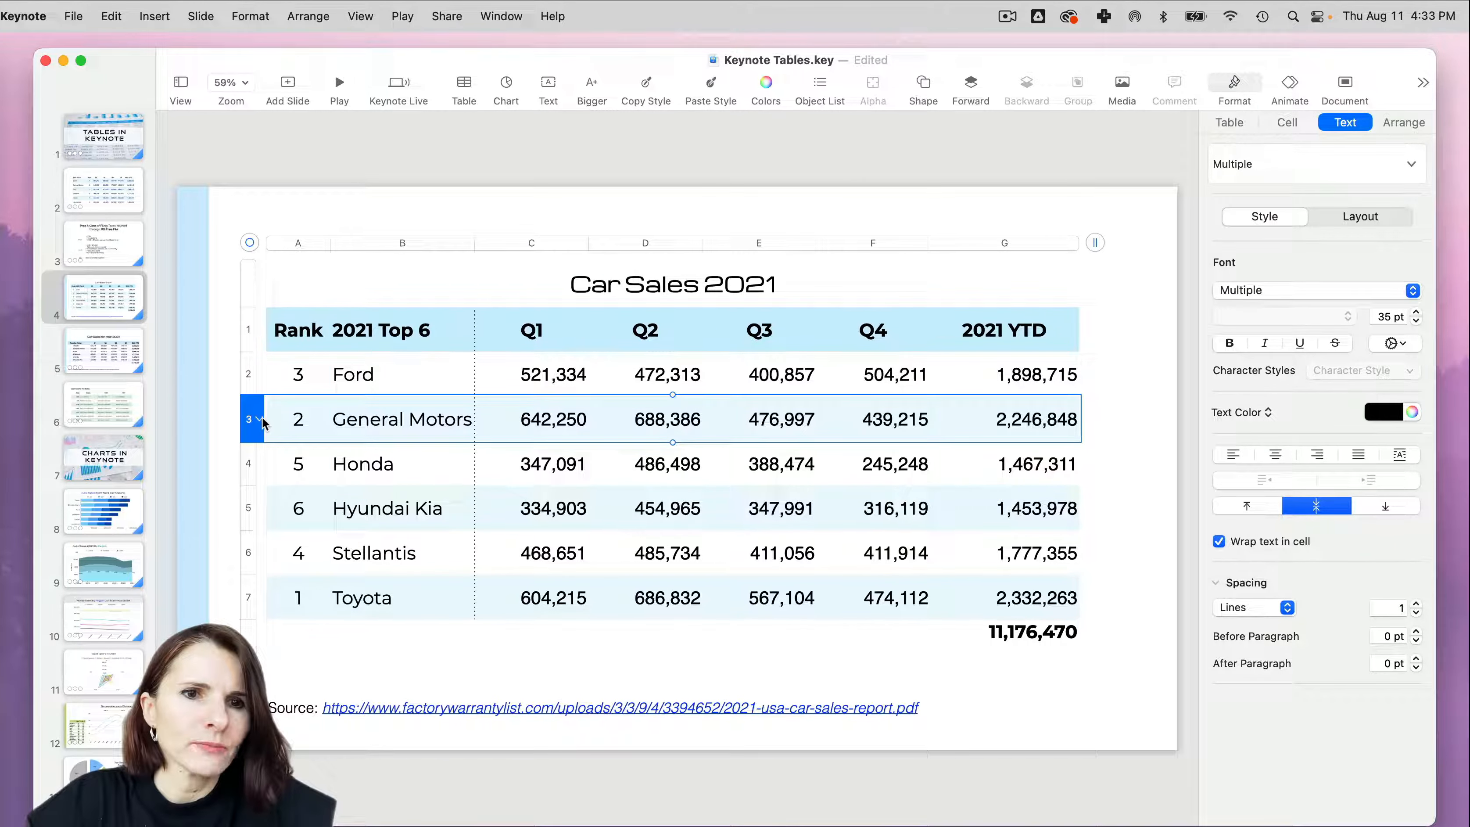
left_click(262, 420)
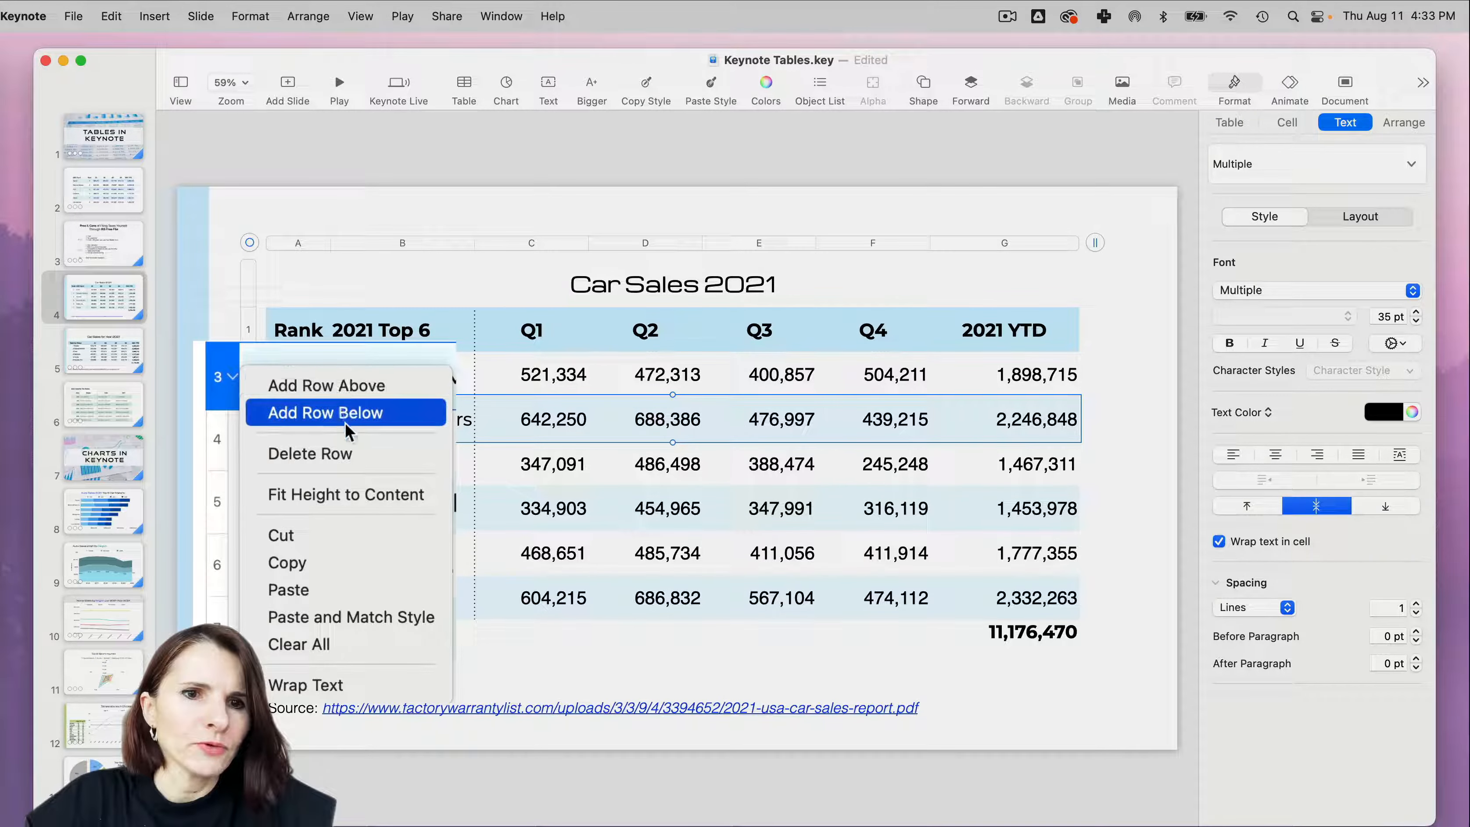
left_click(389, 496)
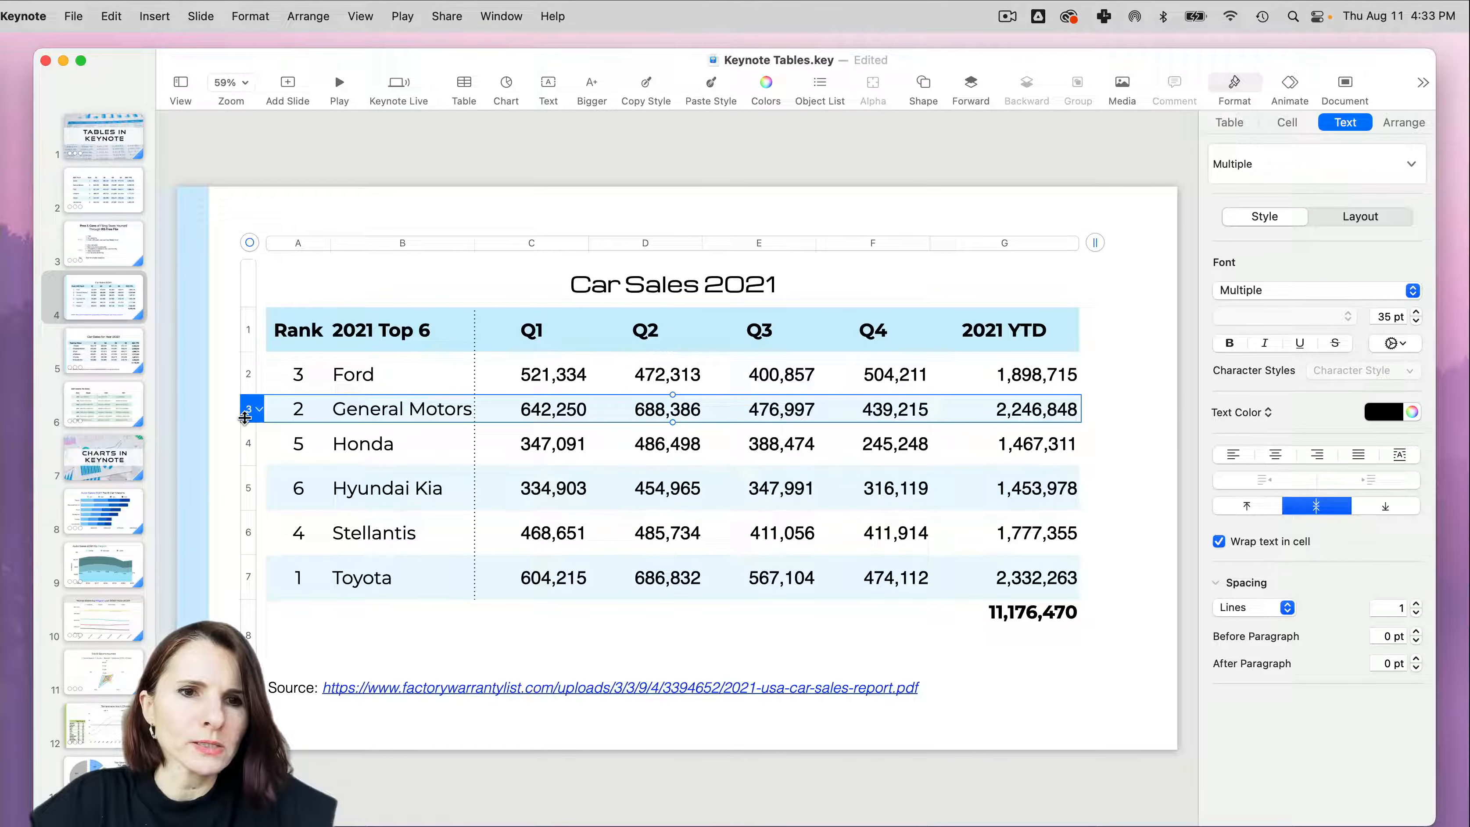
key("super+z")
left_click(259, 419)
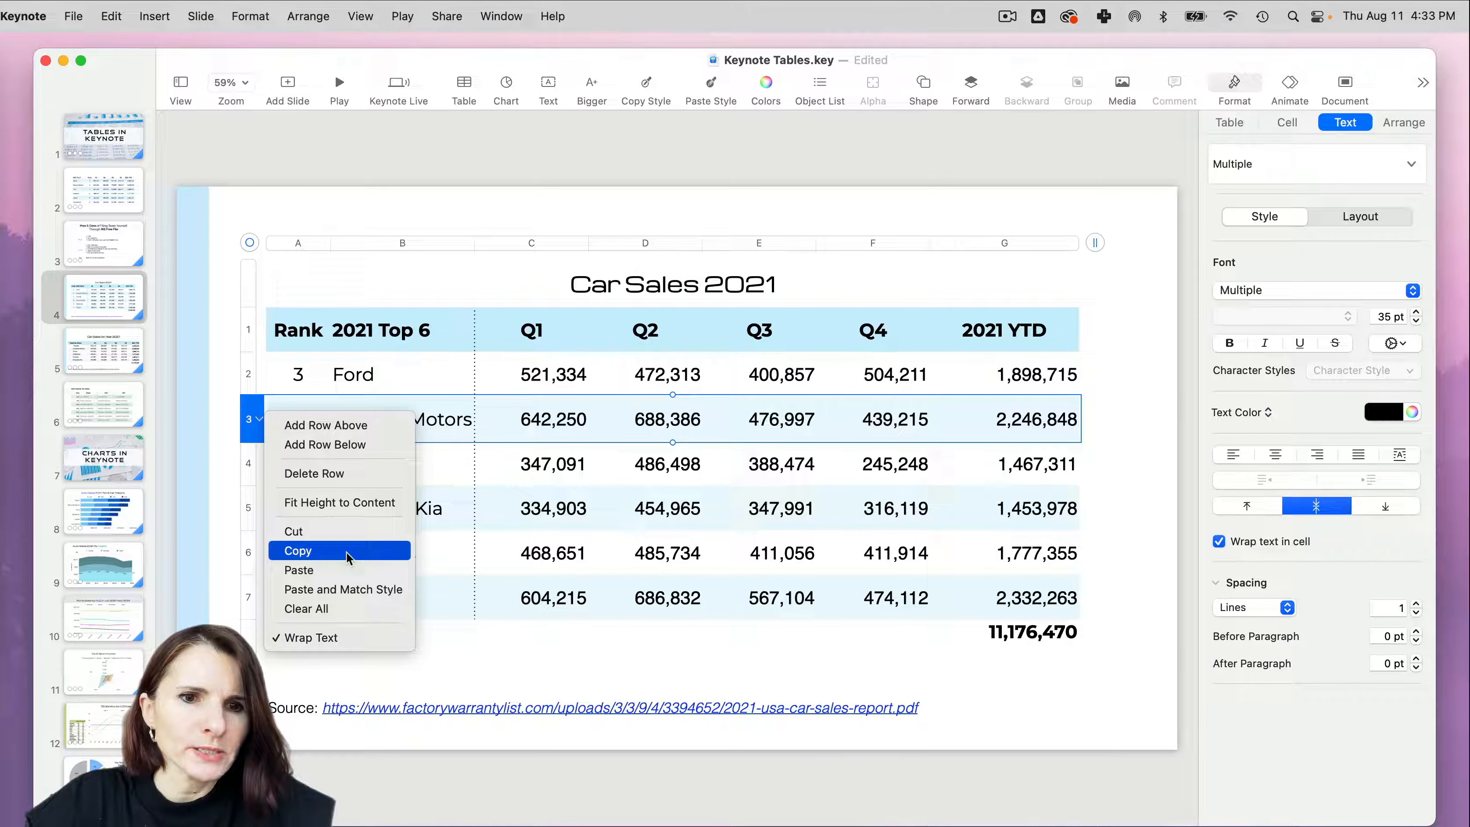
left_click(481, 650)
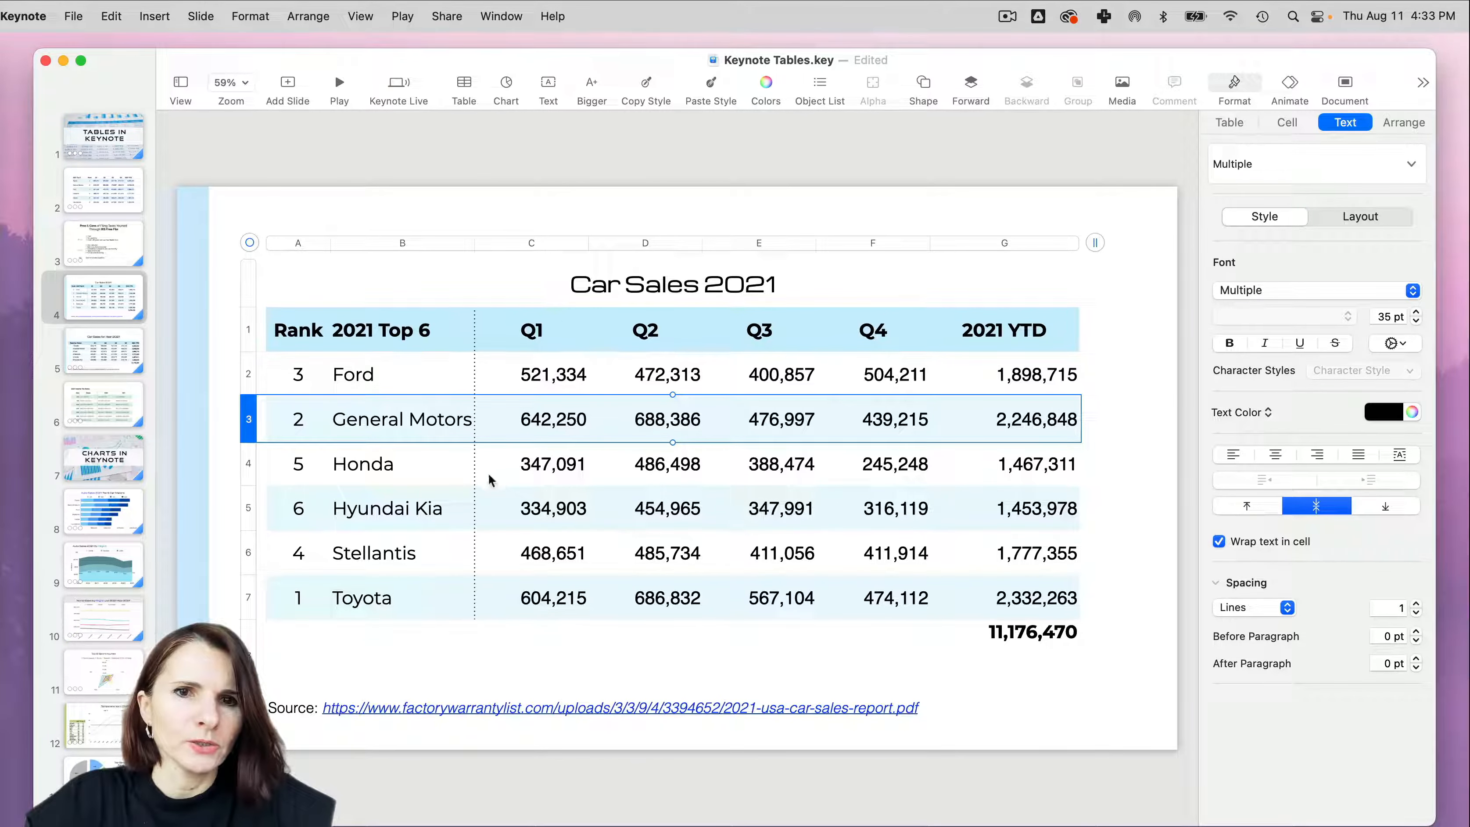
- Distribute the rows of the whole Car Sales table evenly
left_click(250, 242)
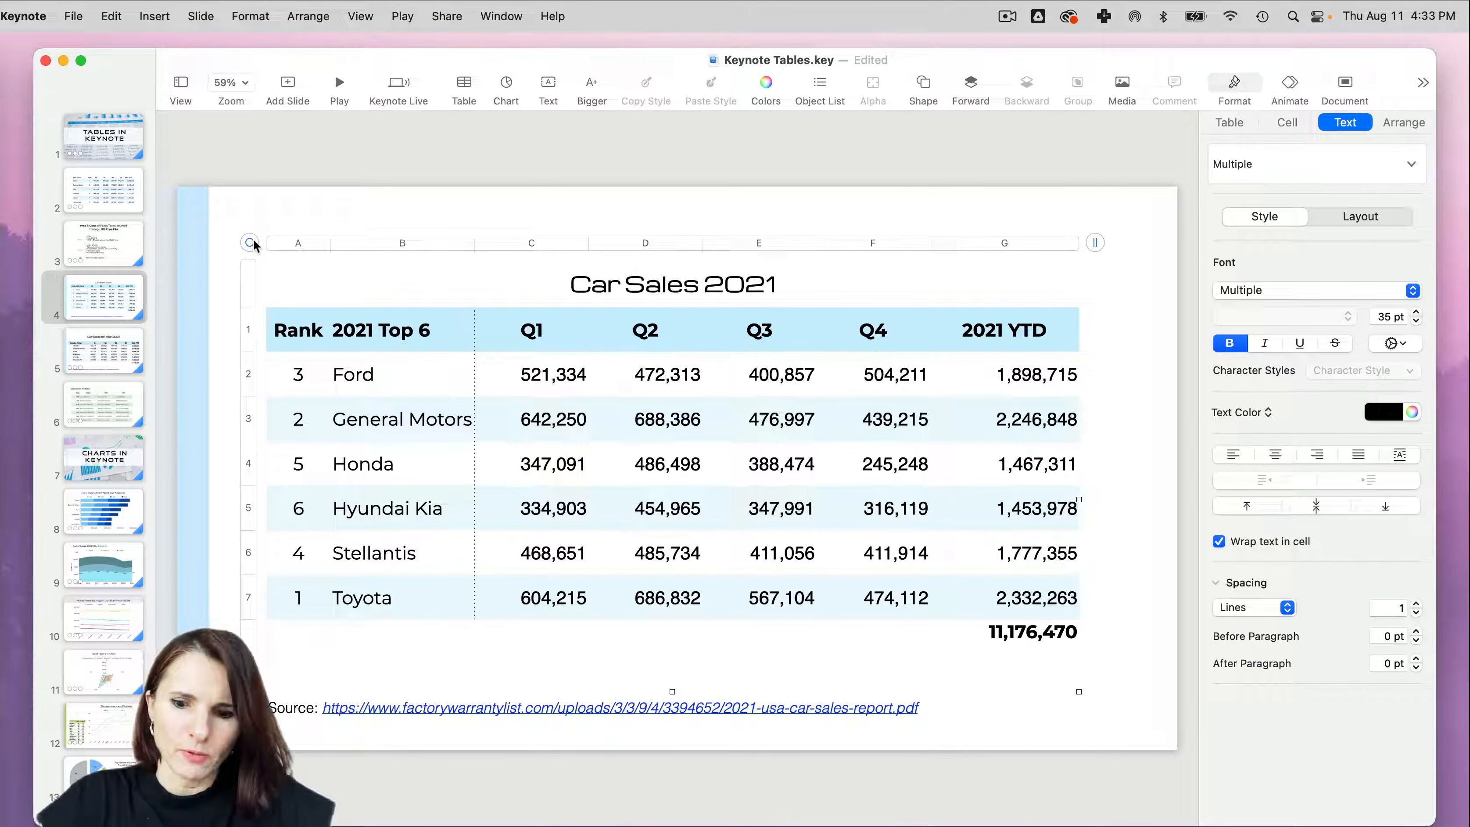
right_click(251, 242)
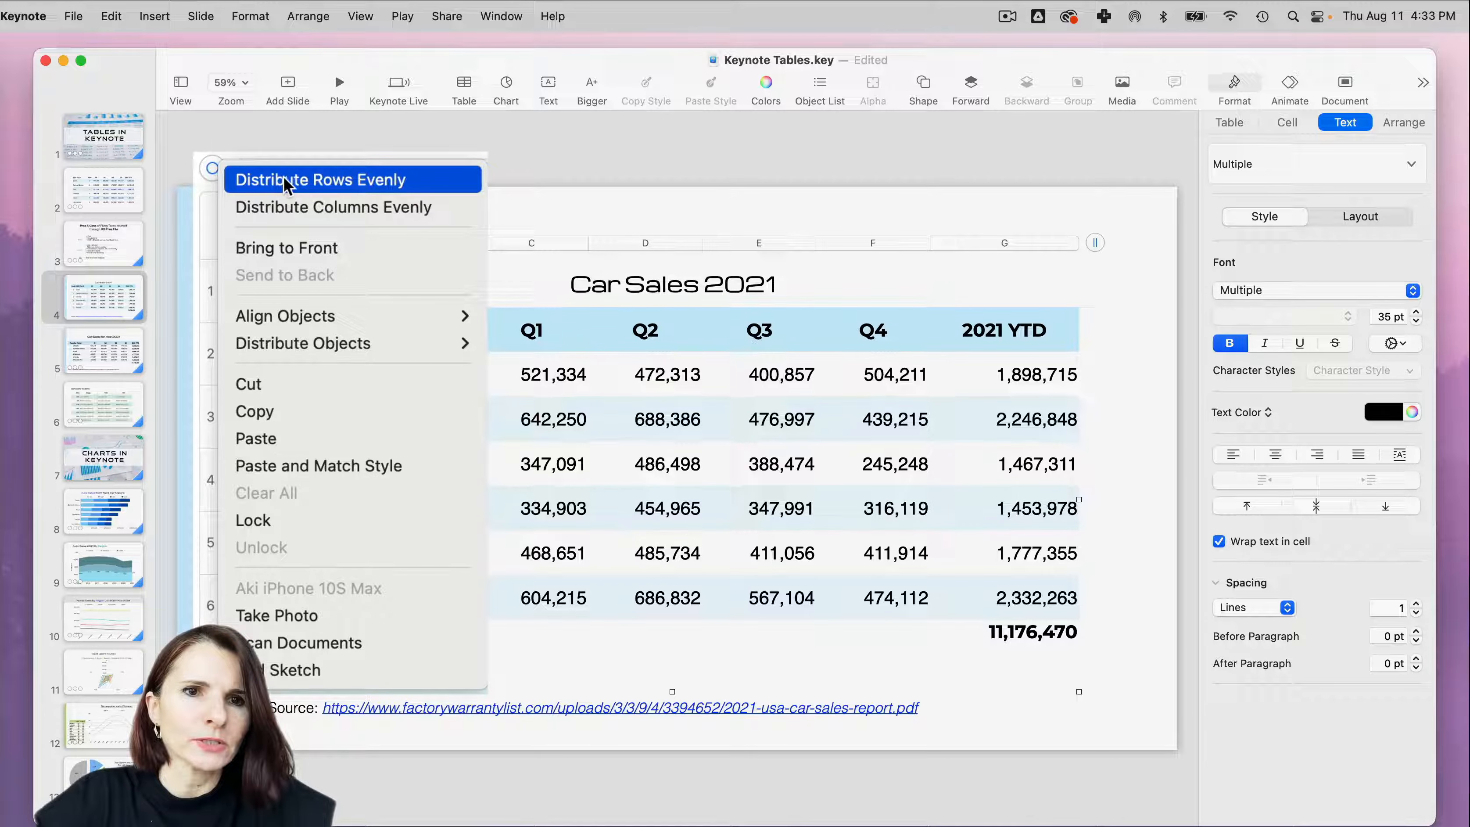
left_click(418, 190)
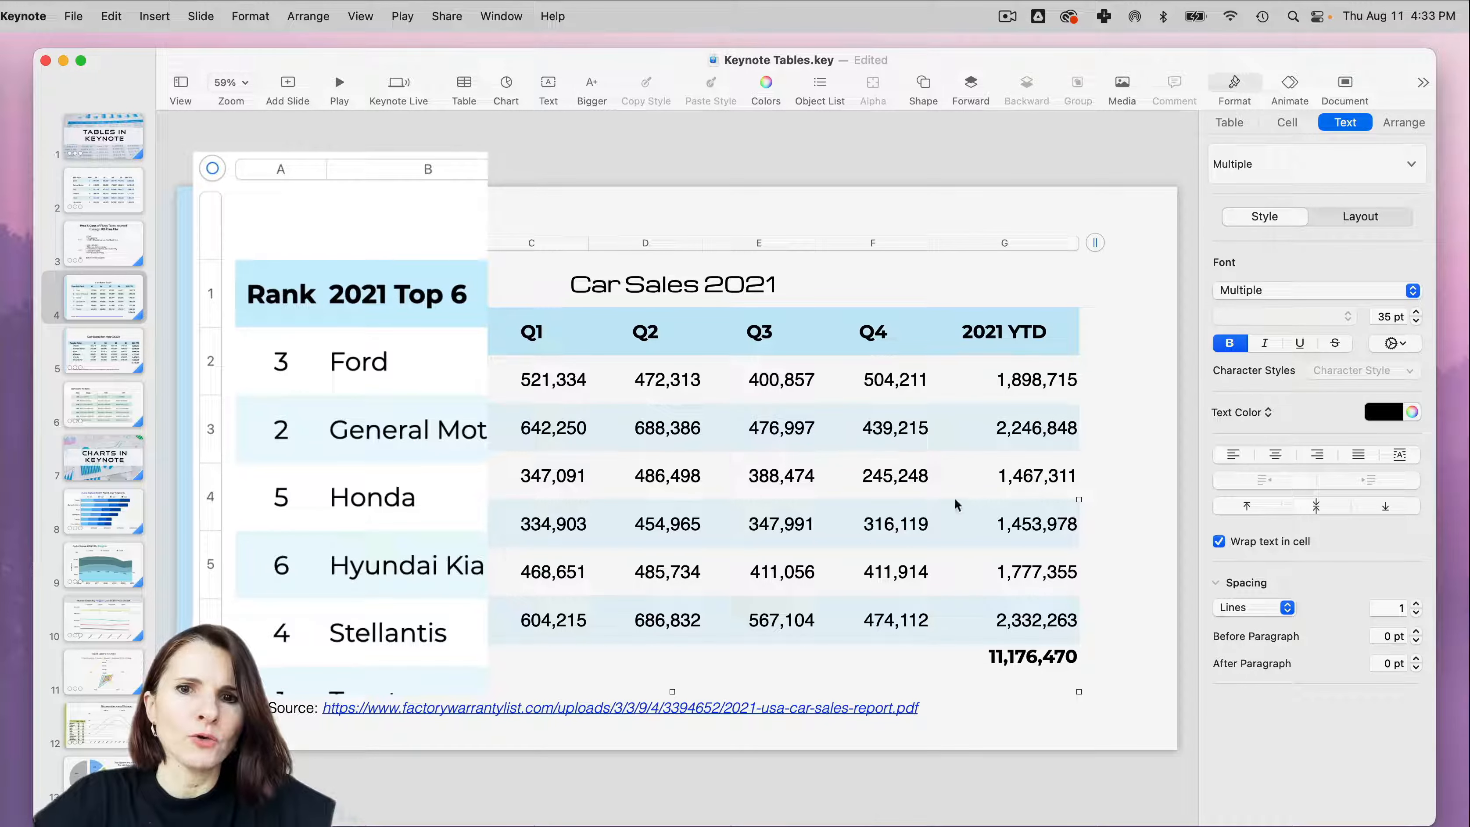
- Distribute the columns of the whole Car Sales 2021 table evenly and review the other whole-table options
right_click(216, 172)
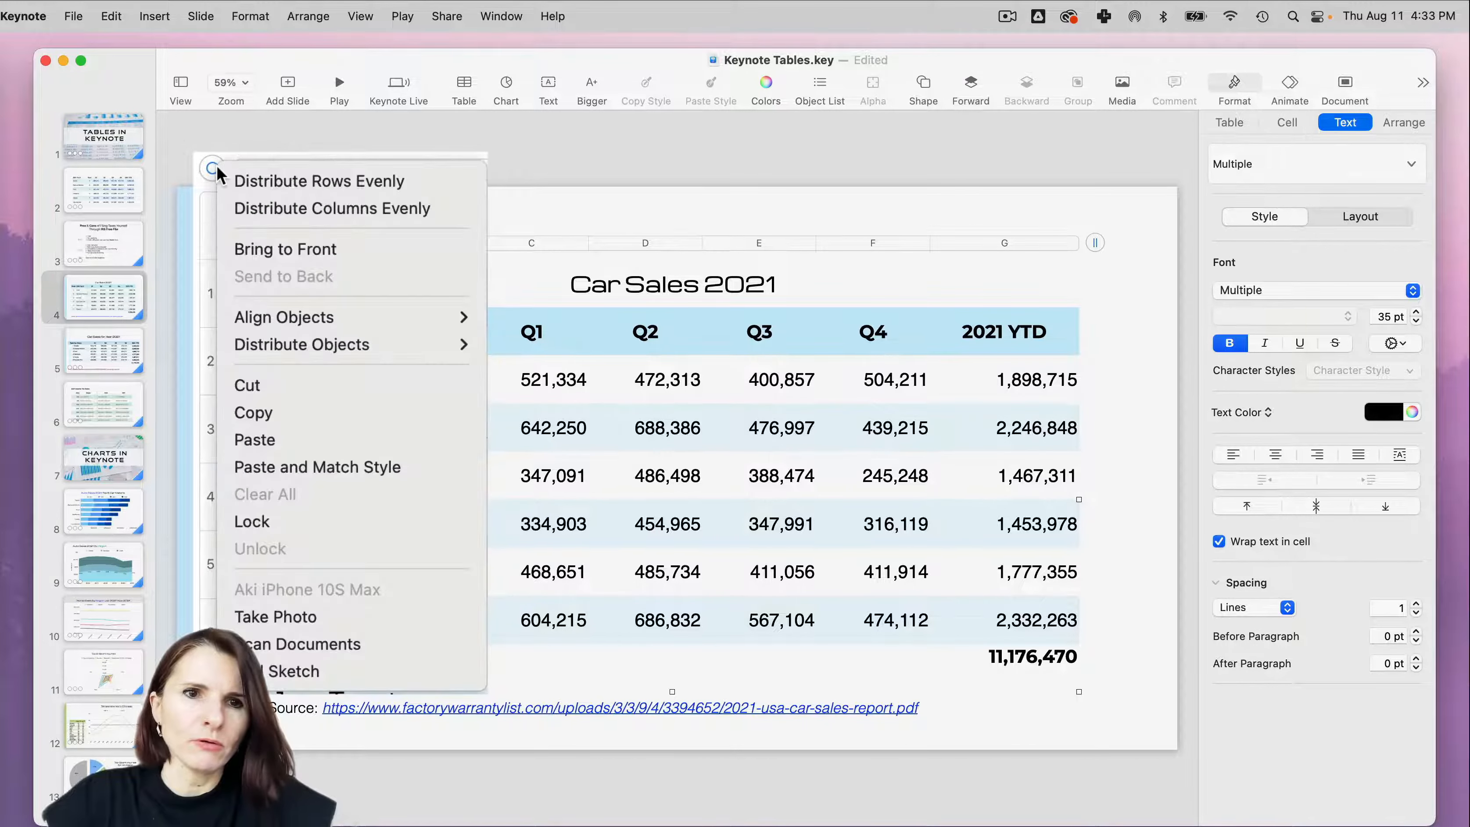
left_click(297, 208)
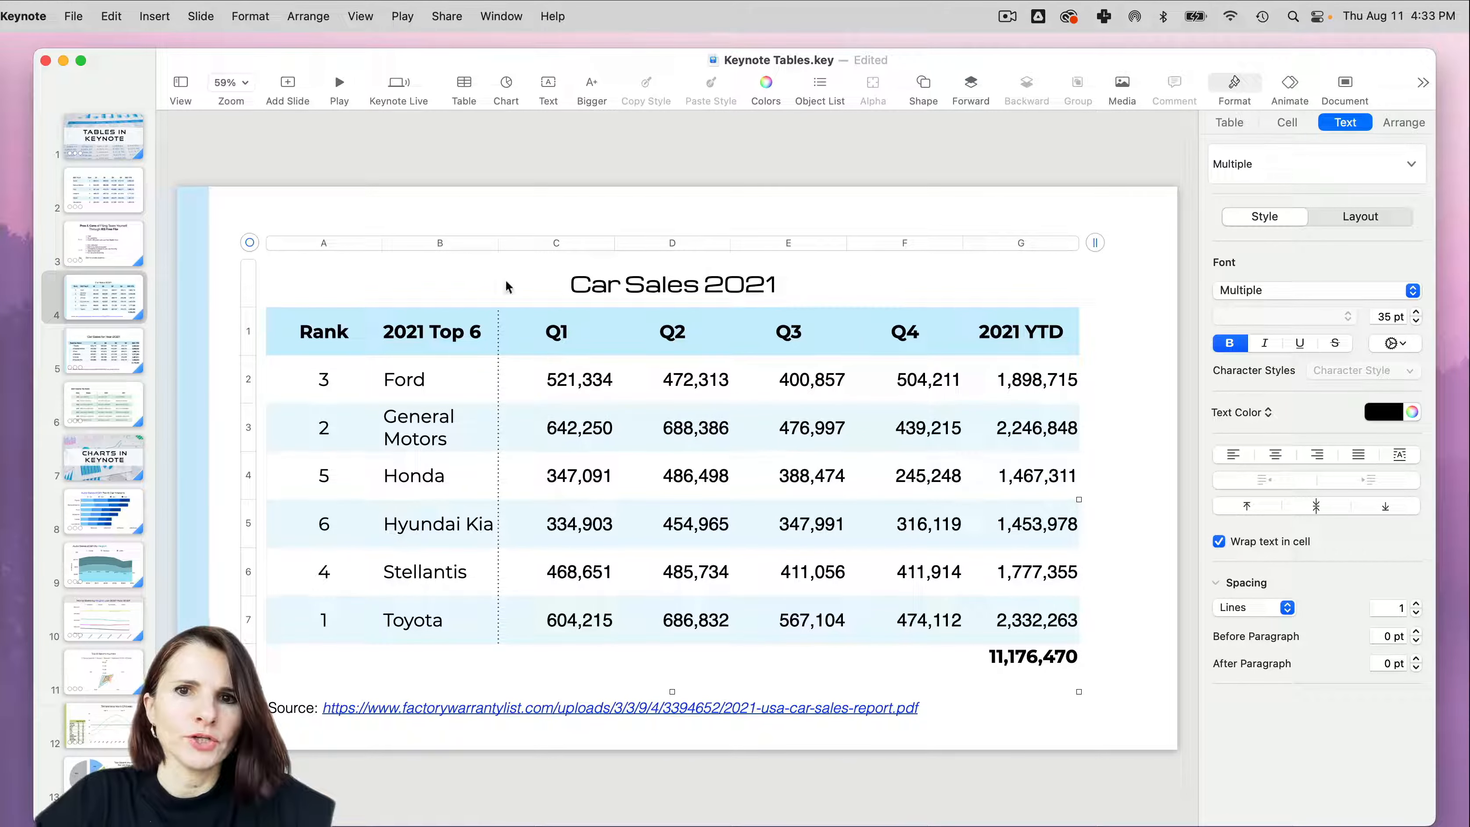
right_click(250, 244)
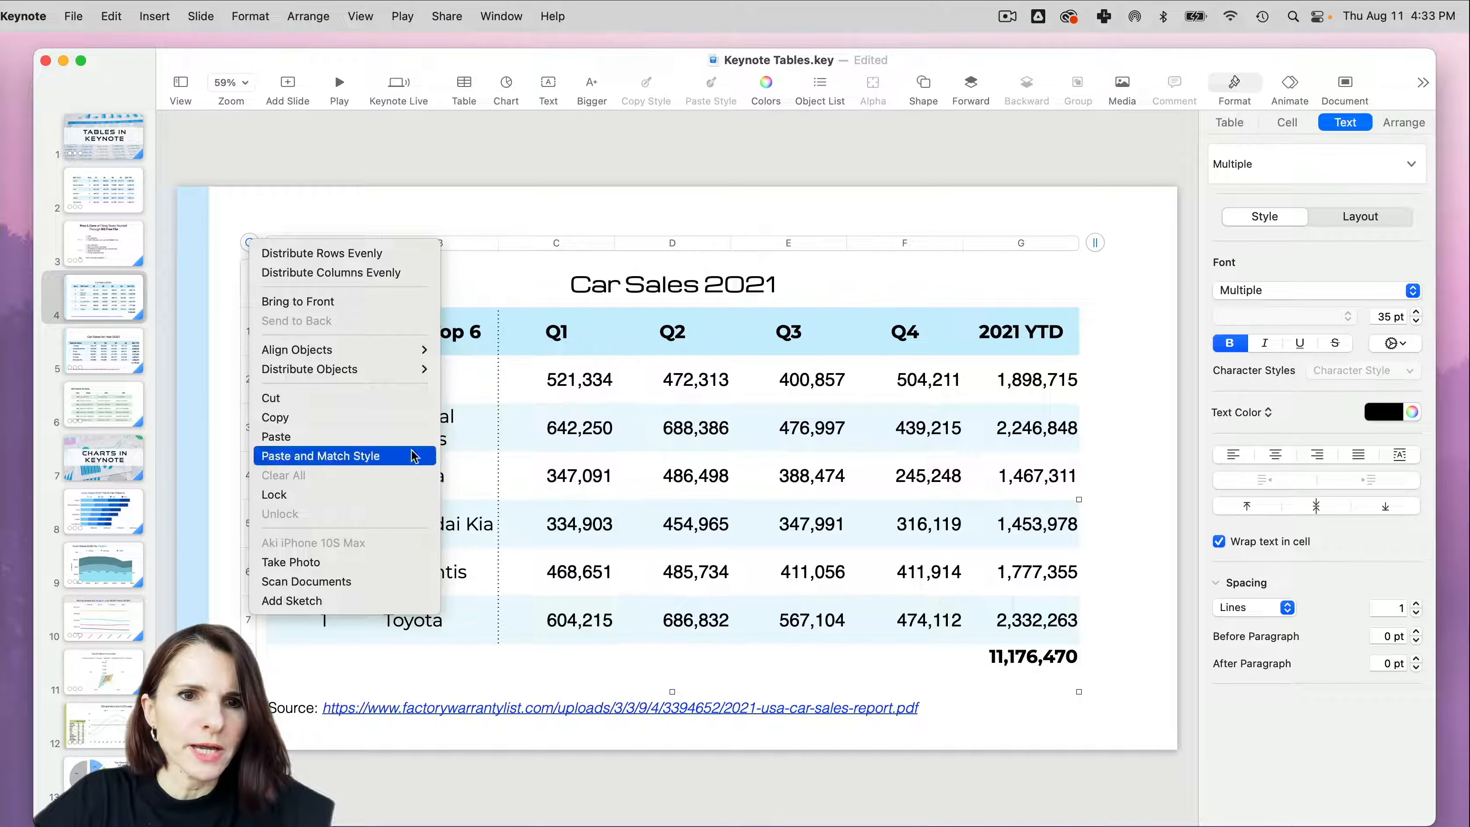
left_click(252, 240)
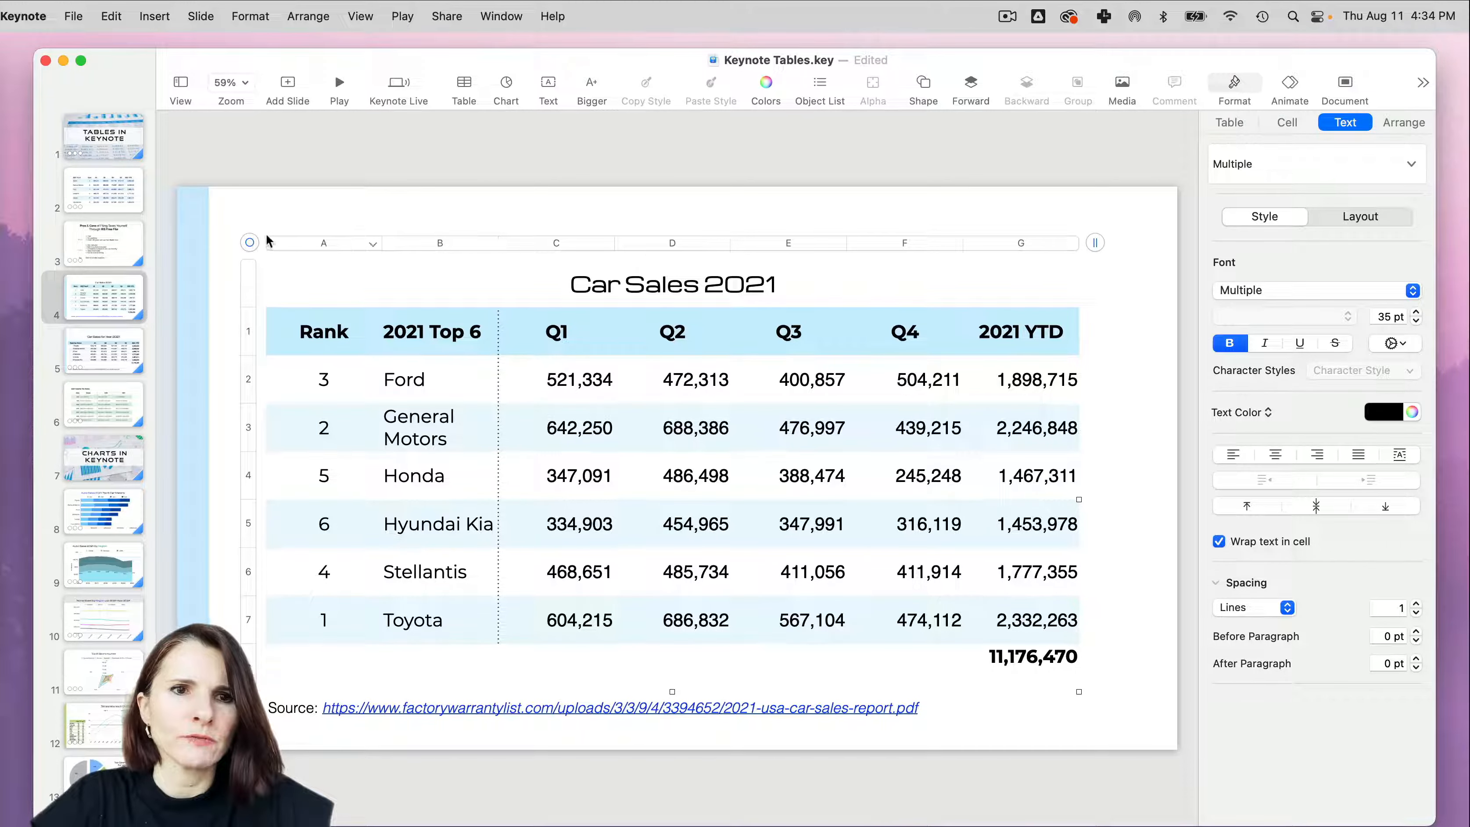
- Nudge the Car Sales 2021 table slightly upward, lock it in place, and try to move the locked table
mouse_move(257, 248)
left_mouse_down()
mouse_move(262, 226)
mouse_move(262, 241)
left_mouse_up()
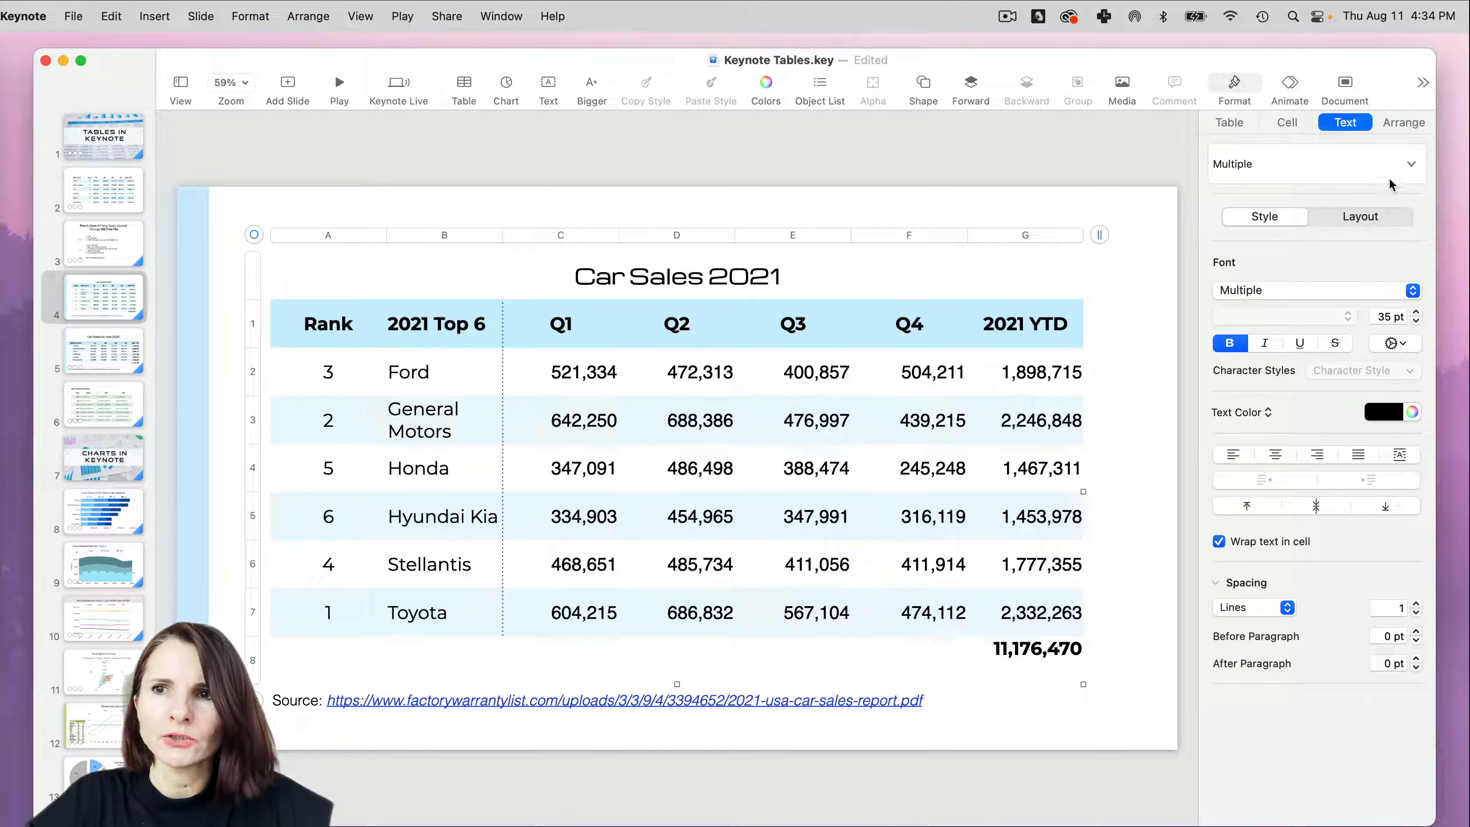
left_click(1404, 122)
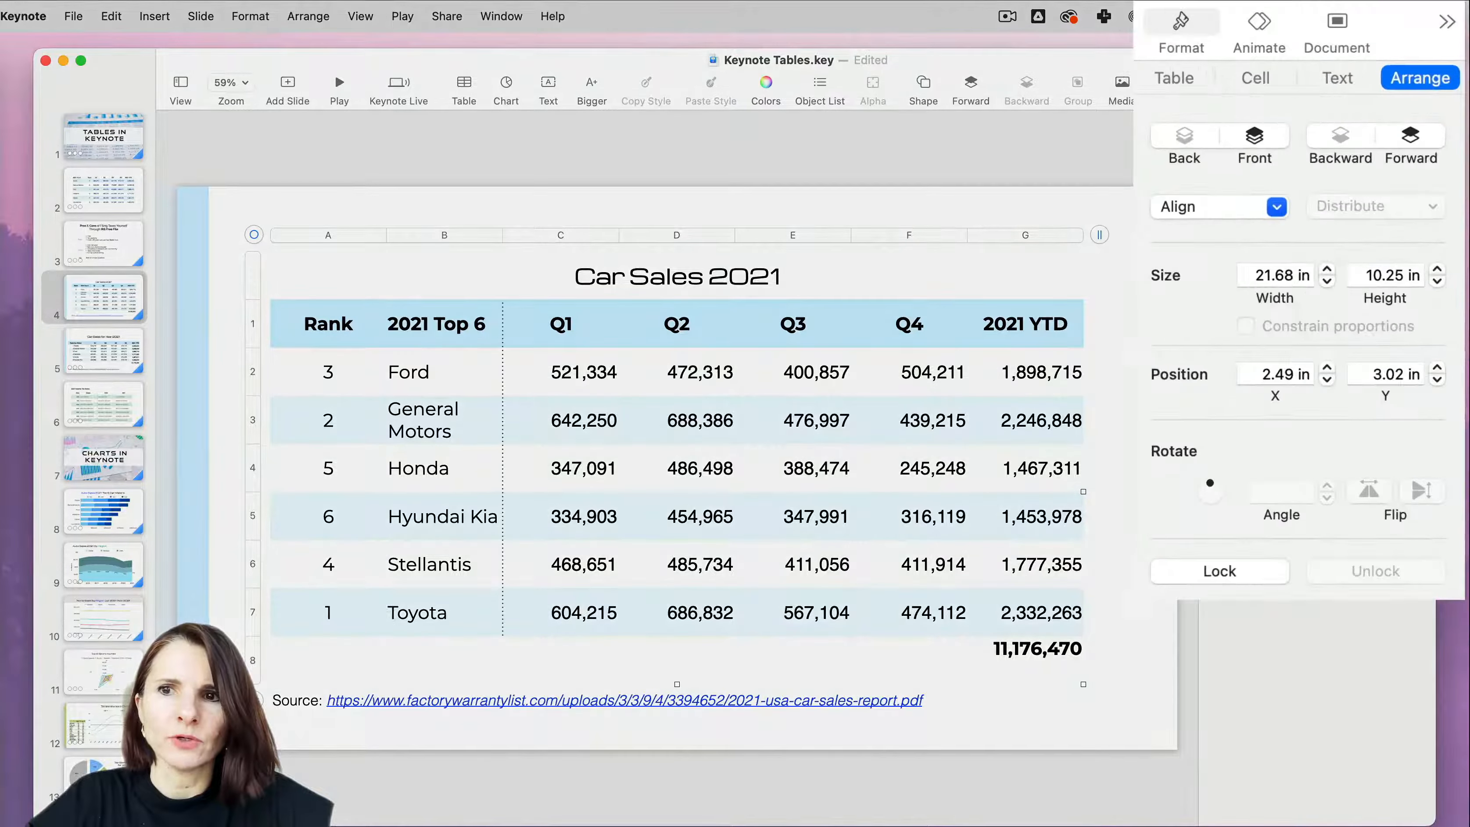
left_click(1241, 564)
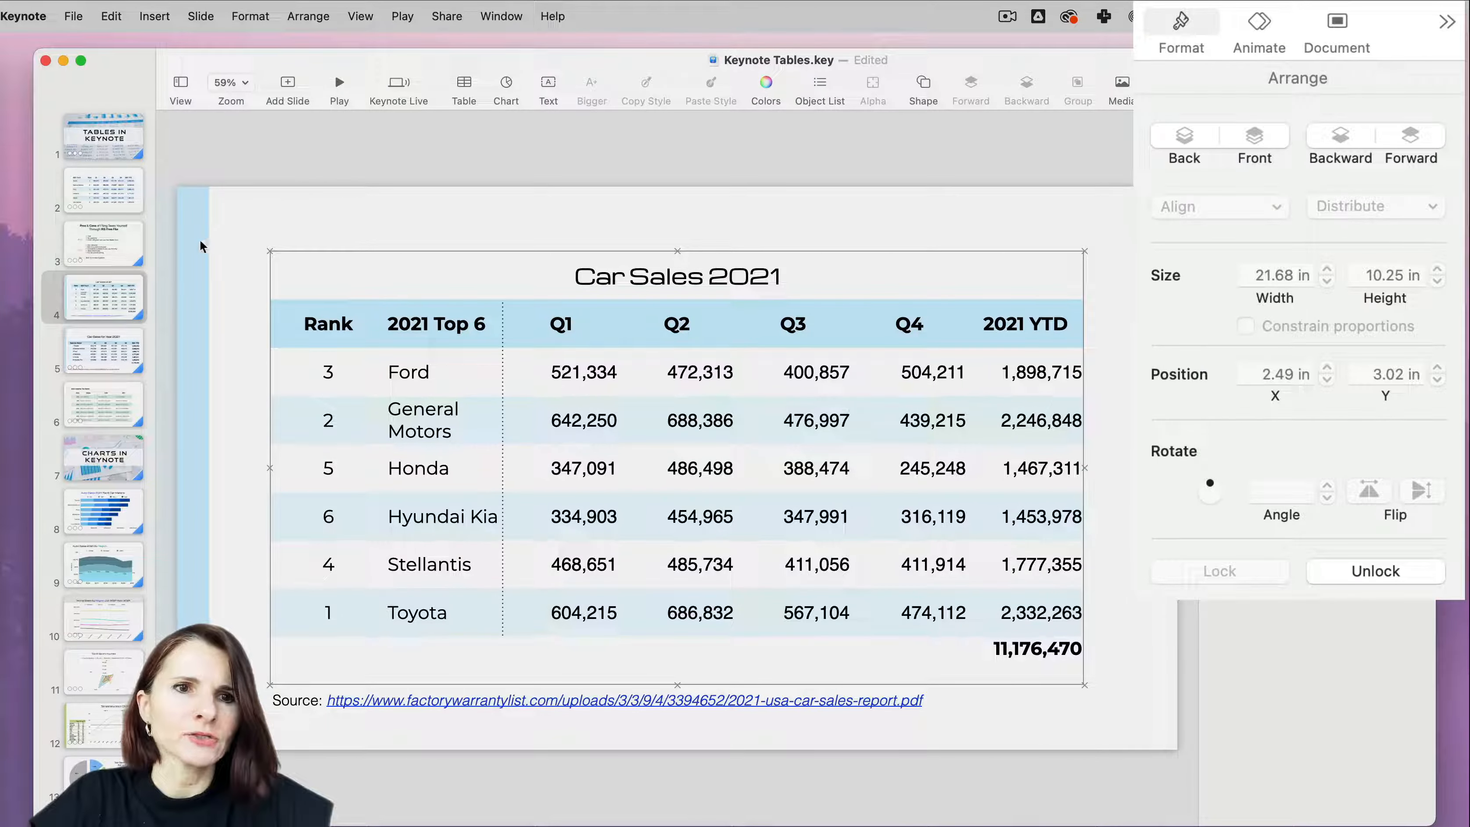
mouse_move(201, 247)
left_mouse_down()
mouse_move(680, 290)
mouse_move(254, 243)
mouse_move(217, 225)
mouse_move(219, 250)
left_mouse_up()
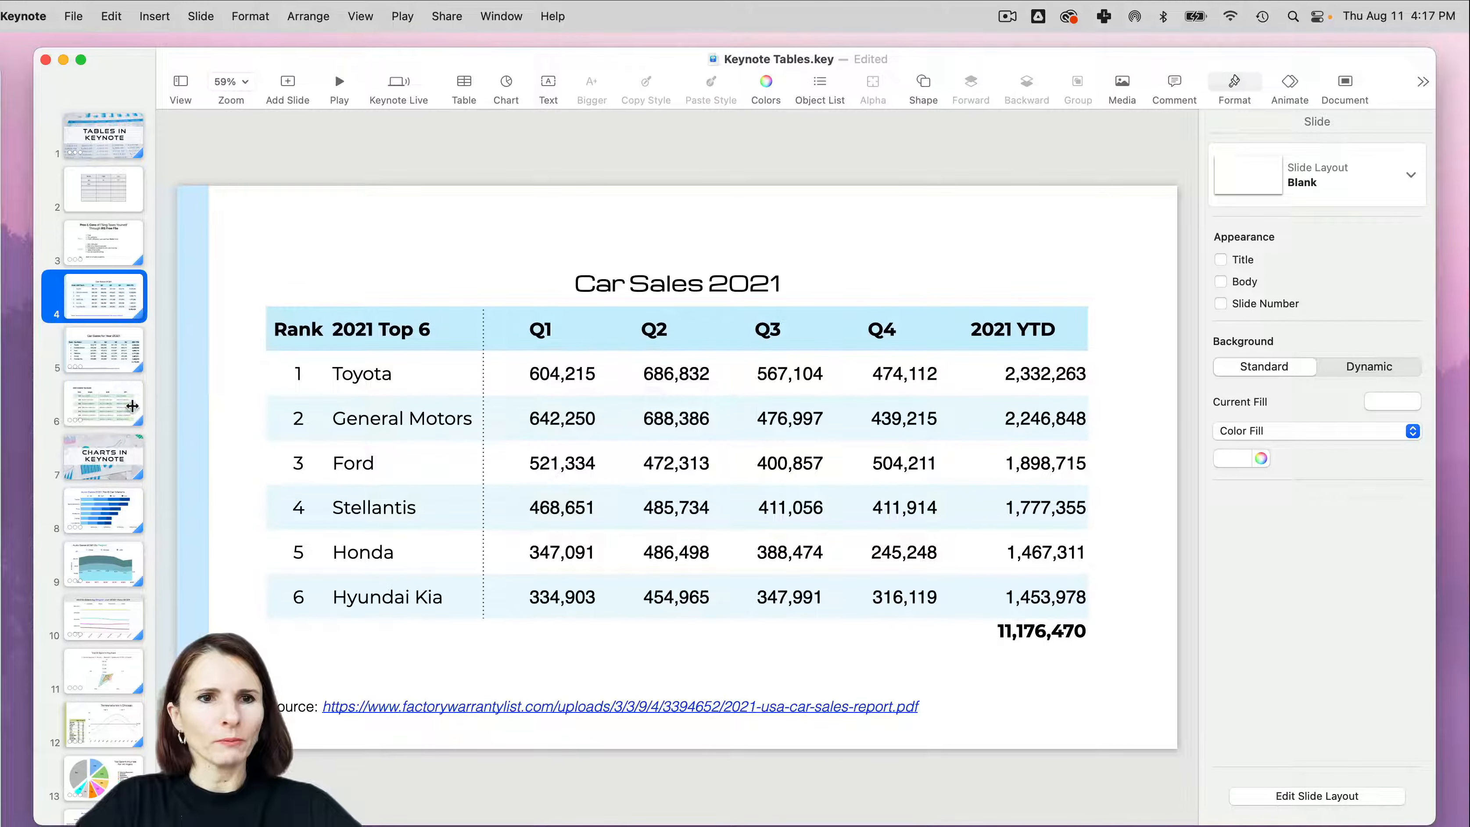
- On slide 6, move the 2021 Income Tax Rates table slightly to the left
left_click(85, 398)
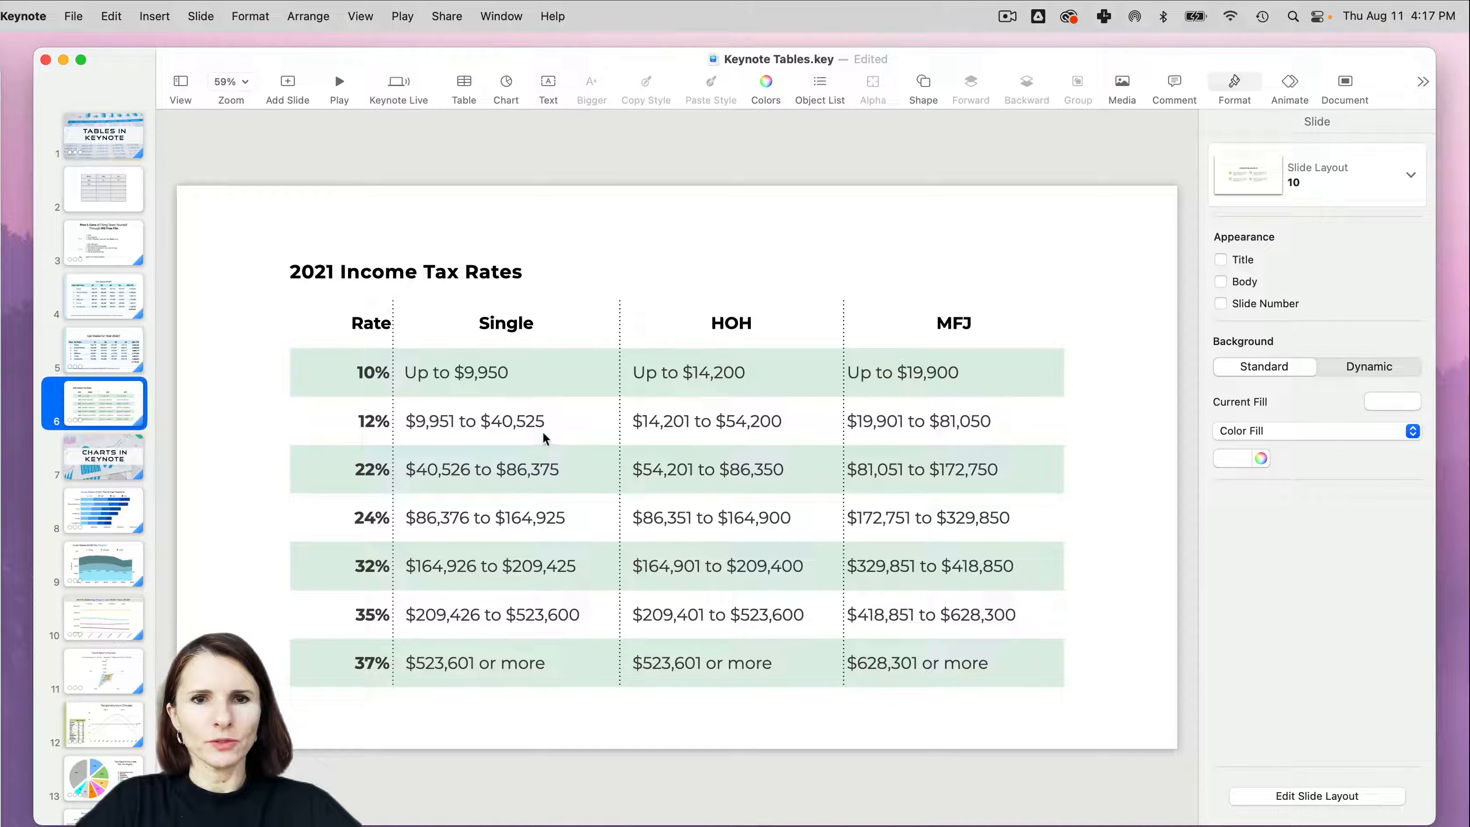
left_click(481, 376)
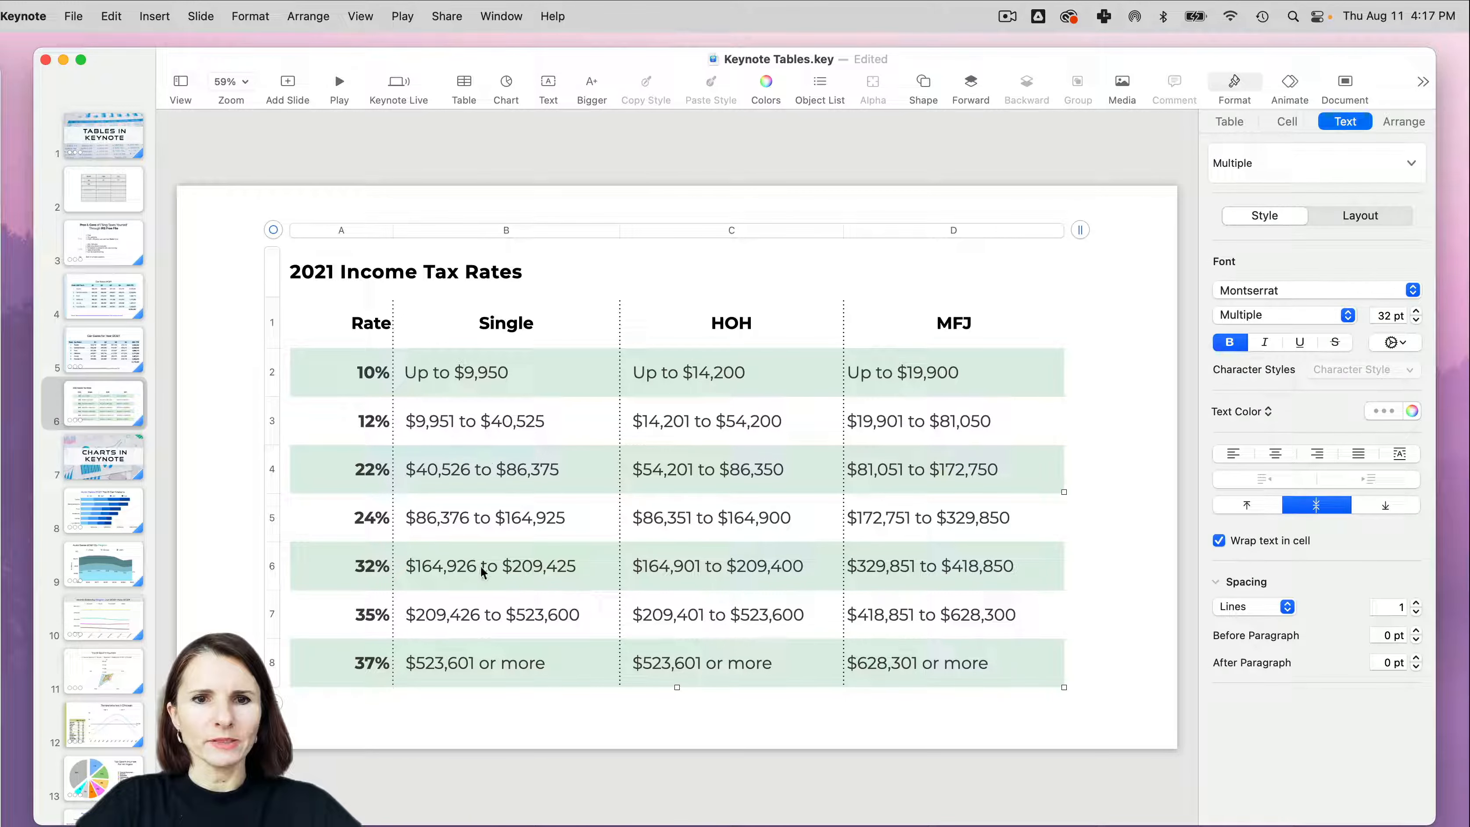
left_click_drag(274, 230, 251, 230)
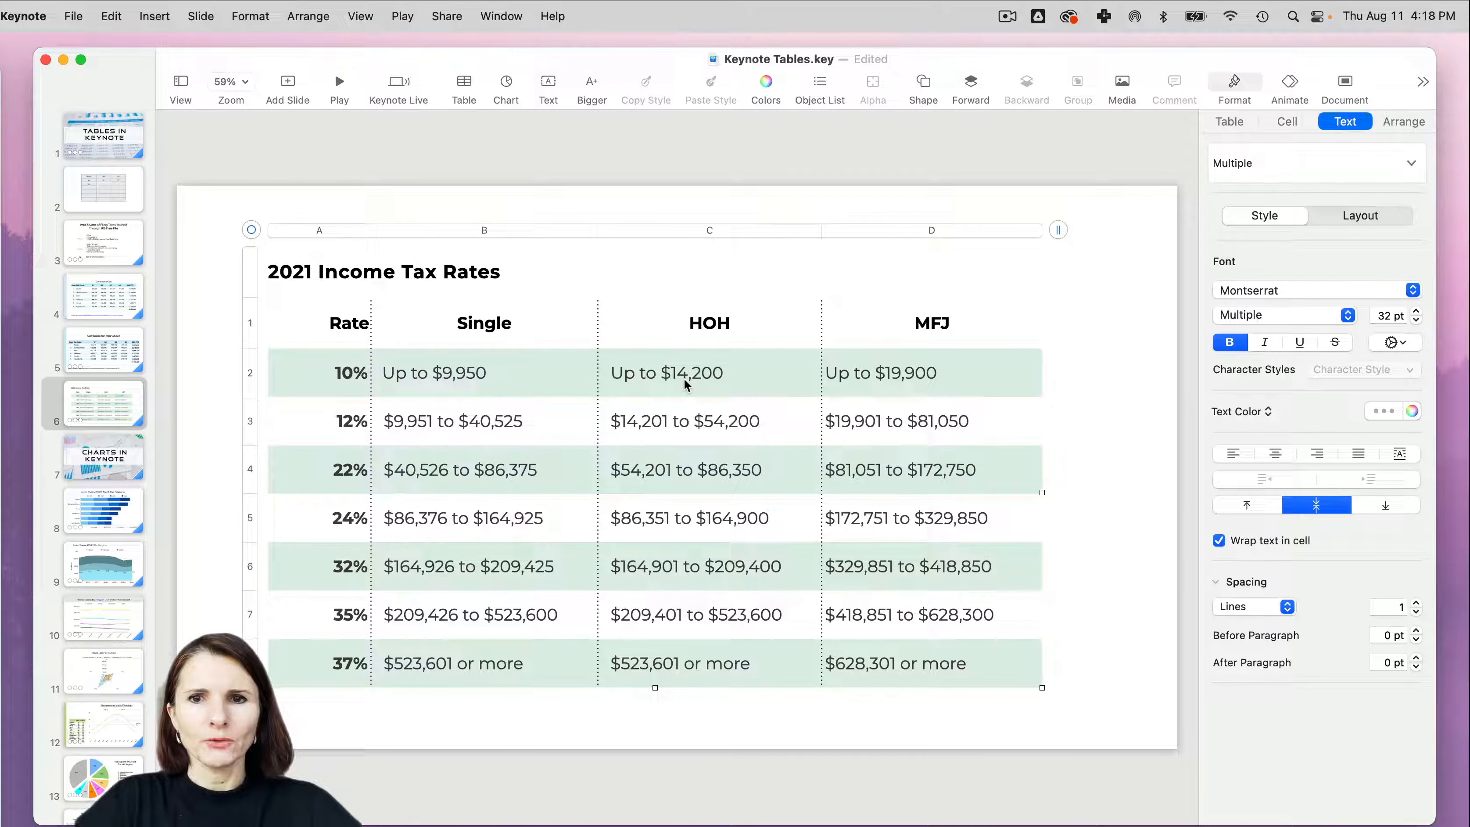
- Give the MFJ column's body cells, from the 10% row to the 37% row, a first-line indent of 0.25 in
left_click(889, 385)
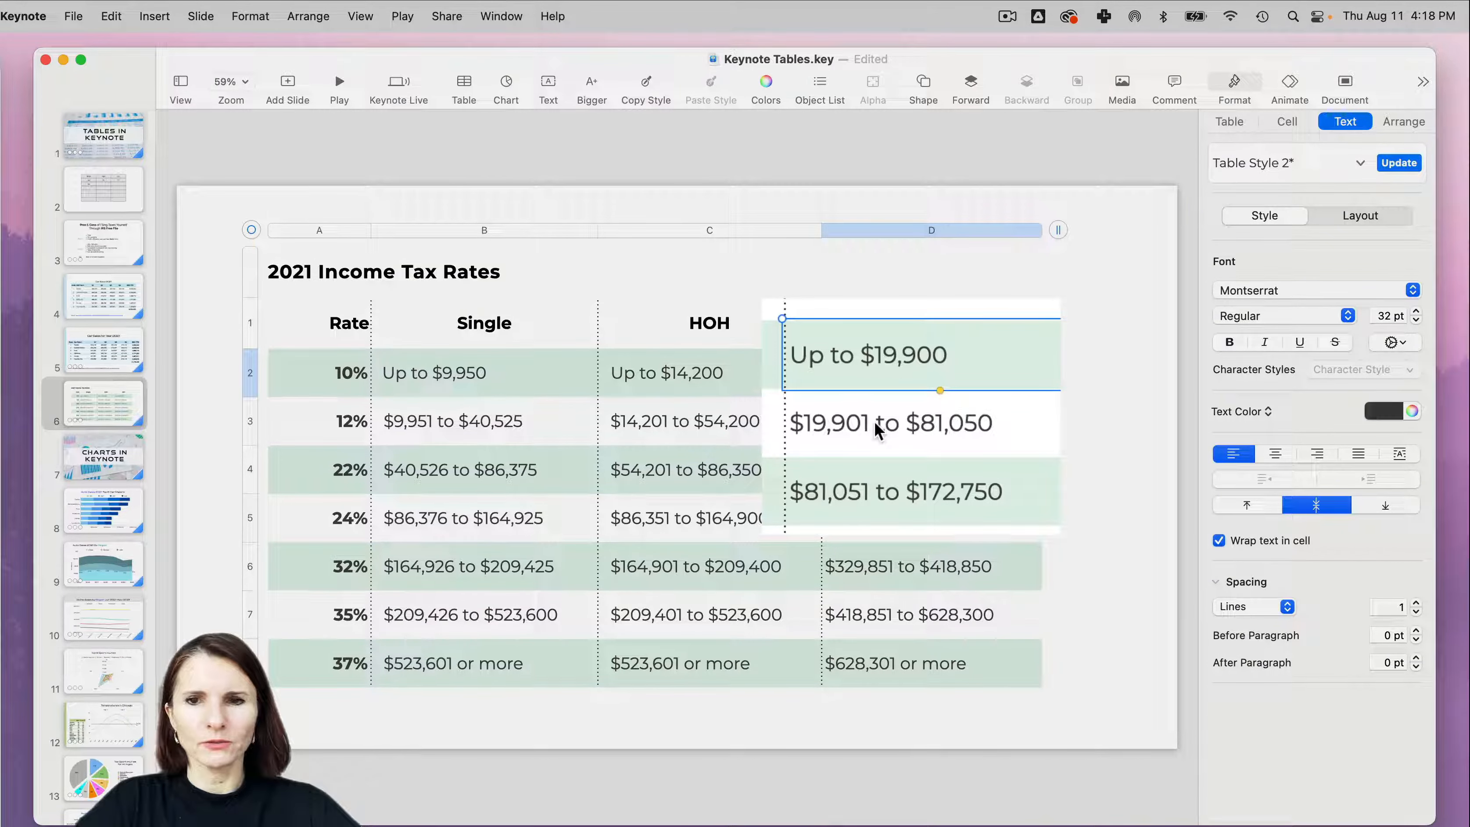
left_click_drag(878, 433, 891, 666)
left_click(1289, 121)
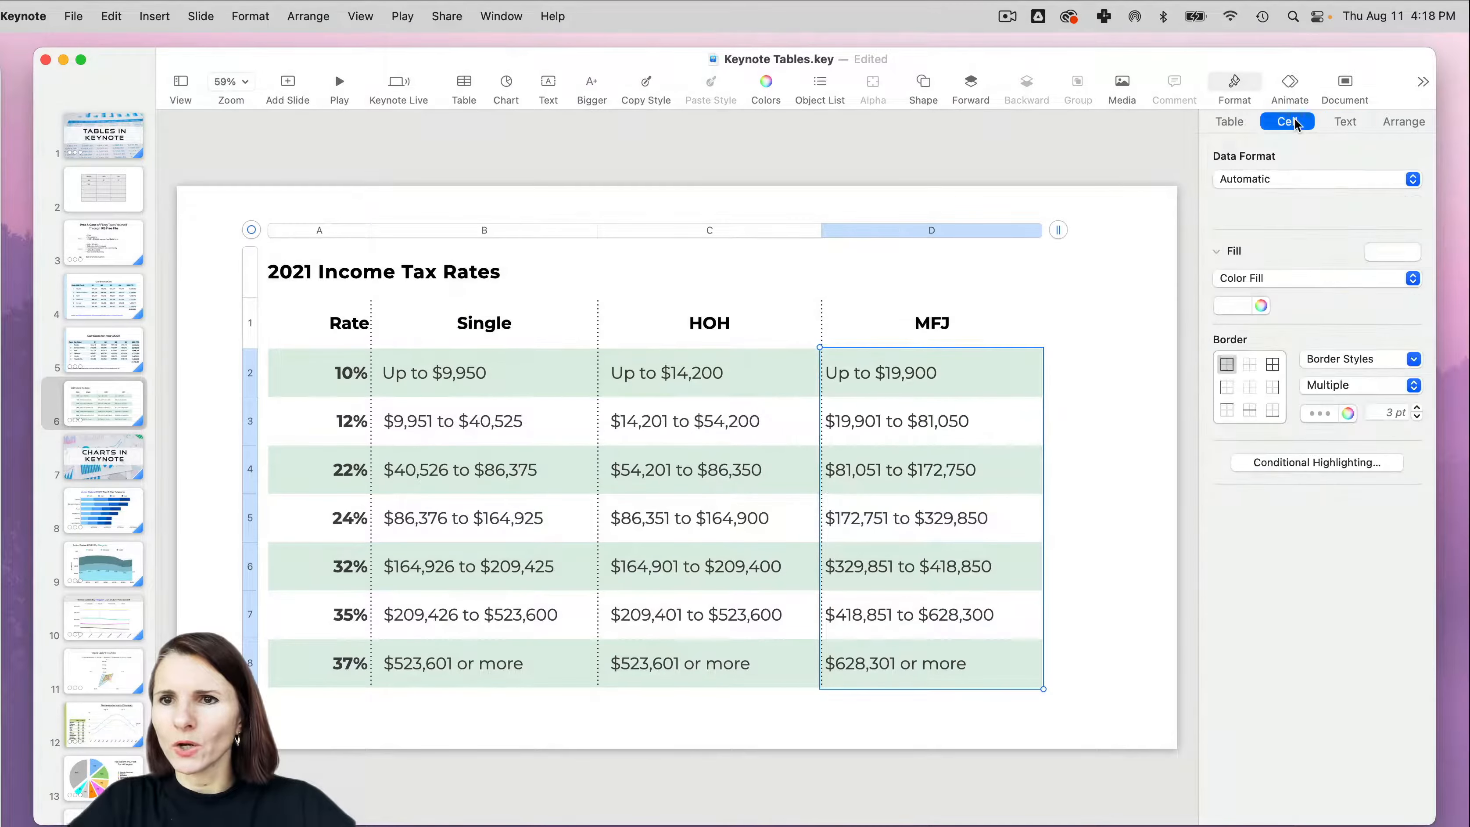
left_click(1345, 121)
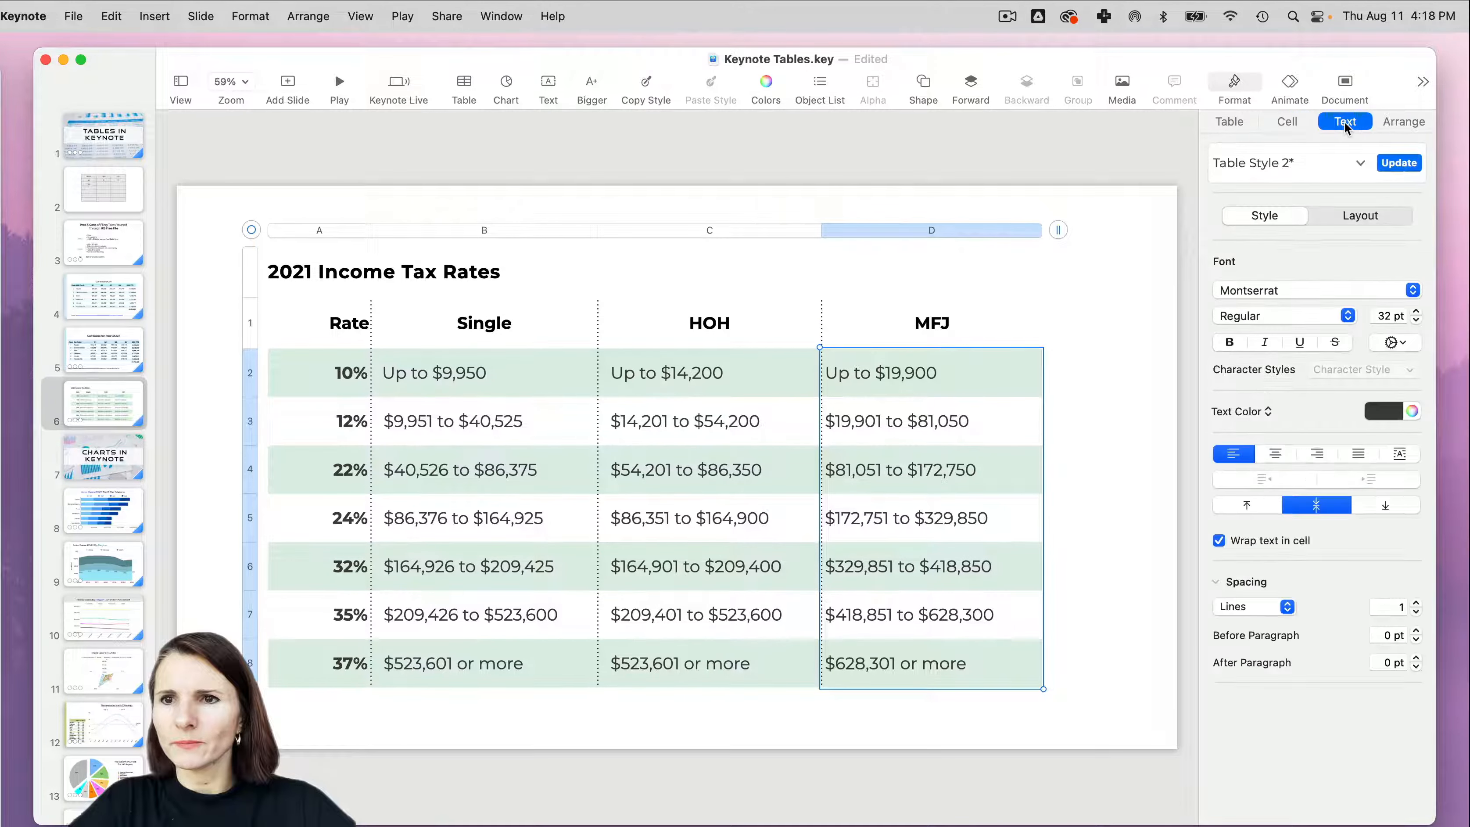
left_click(1360, 217)
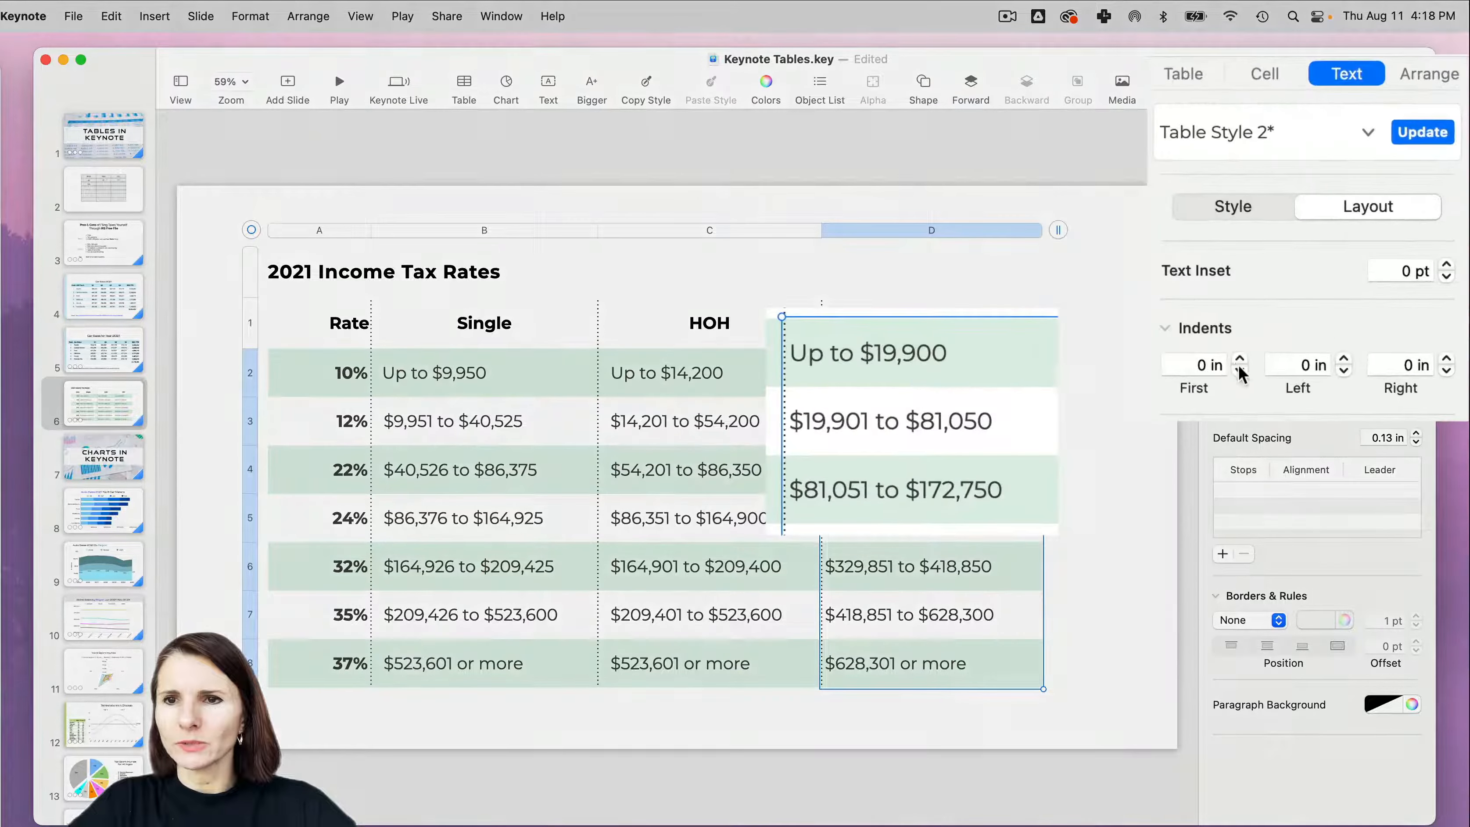
left_click(1242, 359)
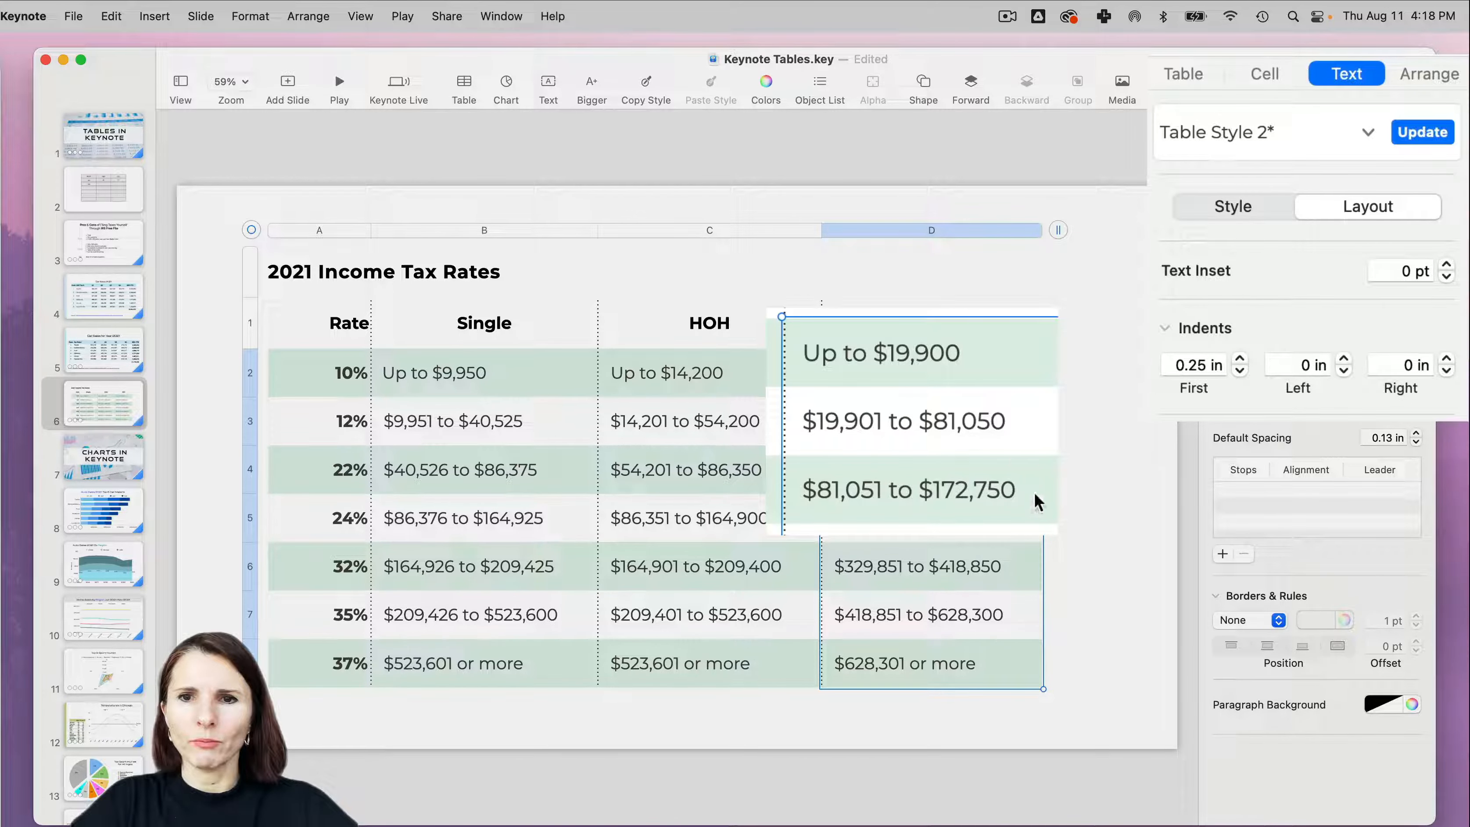
left_click(1068, 480)
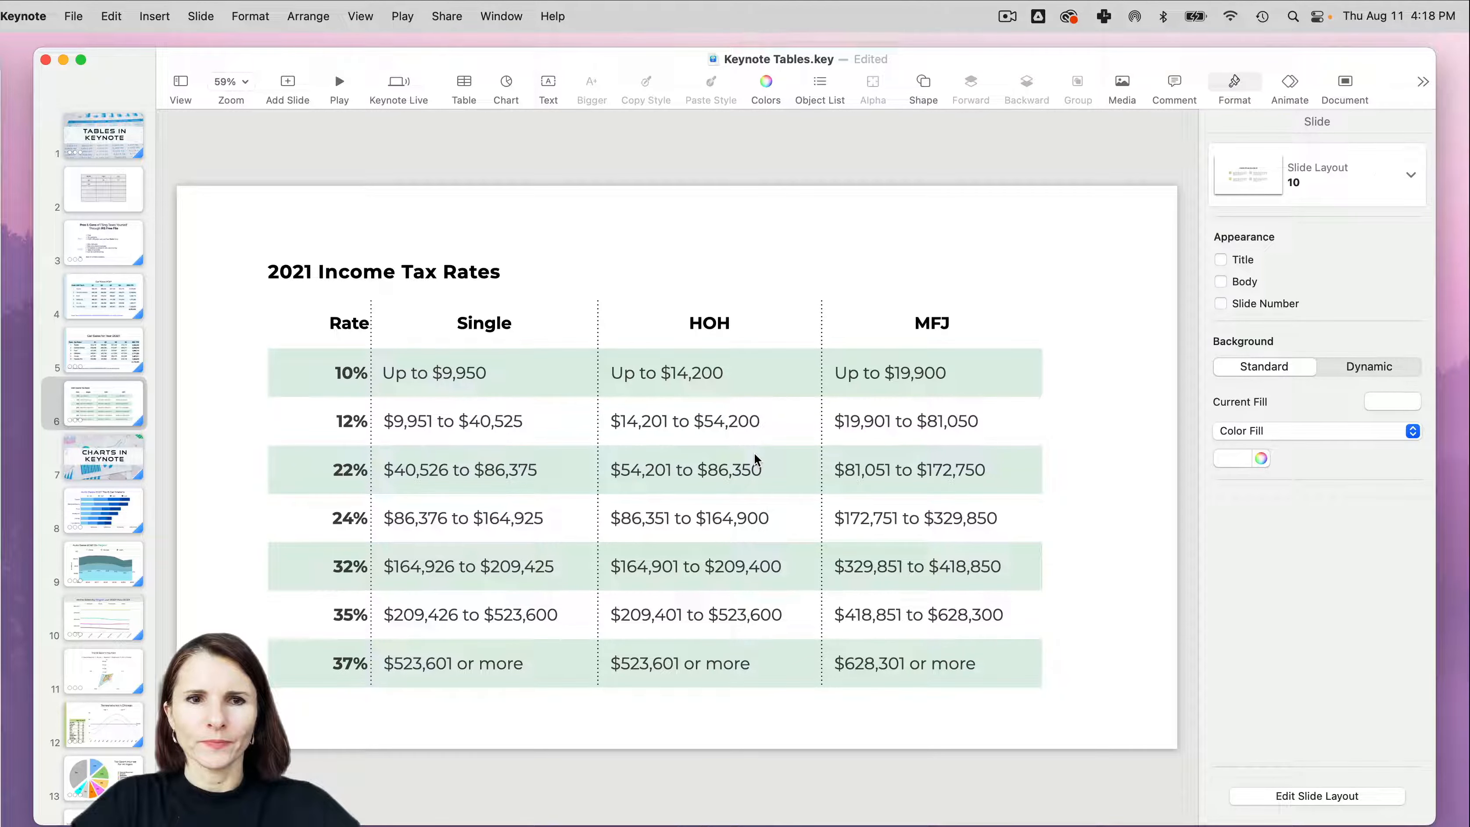
- On slide 5, save the formatting of the Car Sales for Year 2021 table as a new table style
left_click(139, 348)
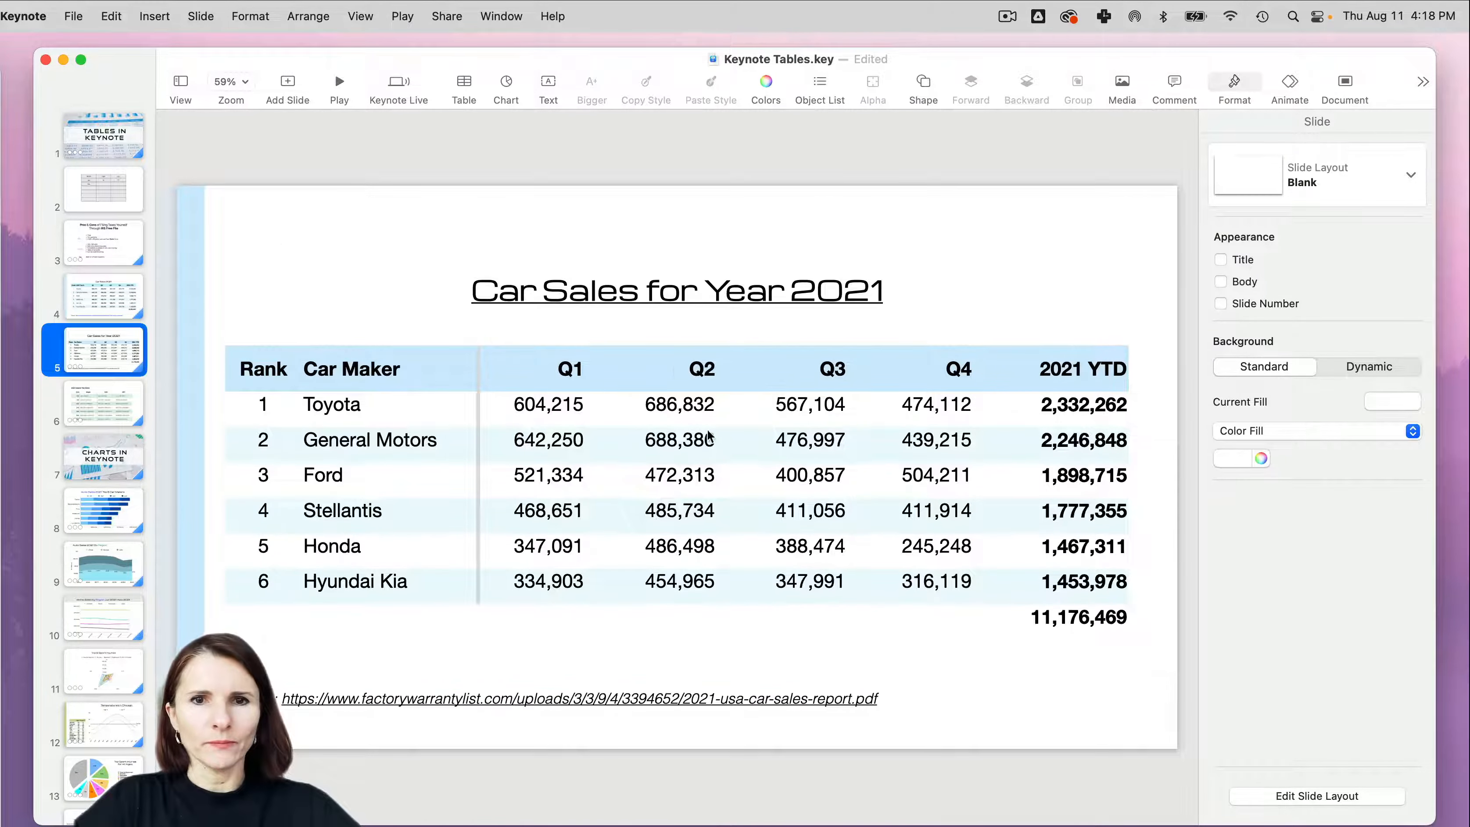
left_click(377, 372)
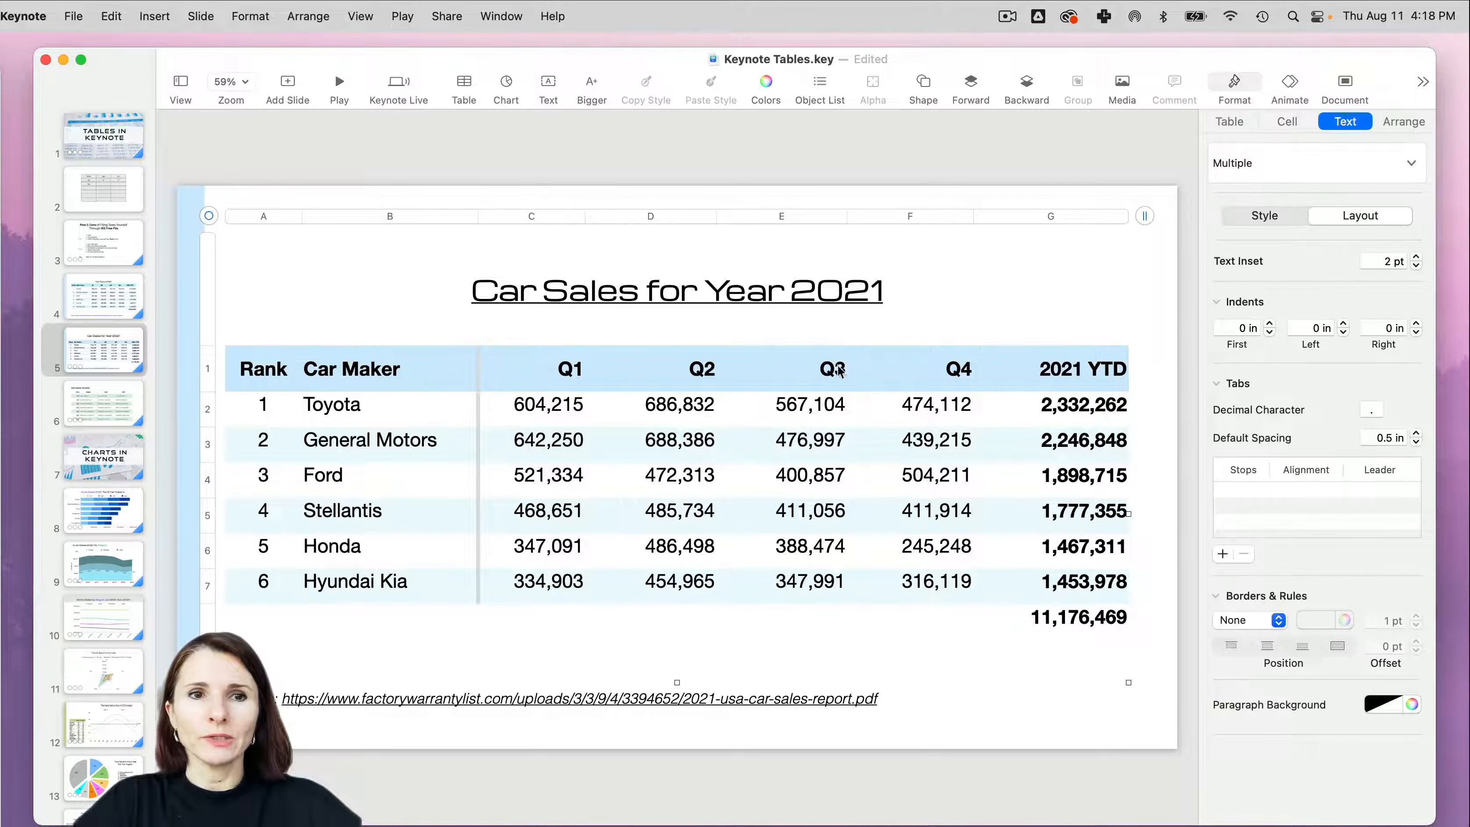
left_click(1227, 122)
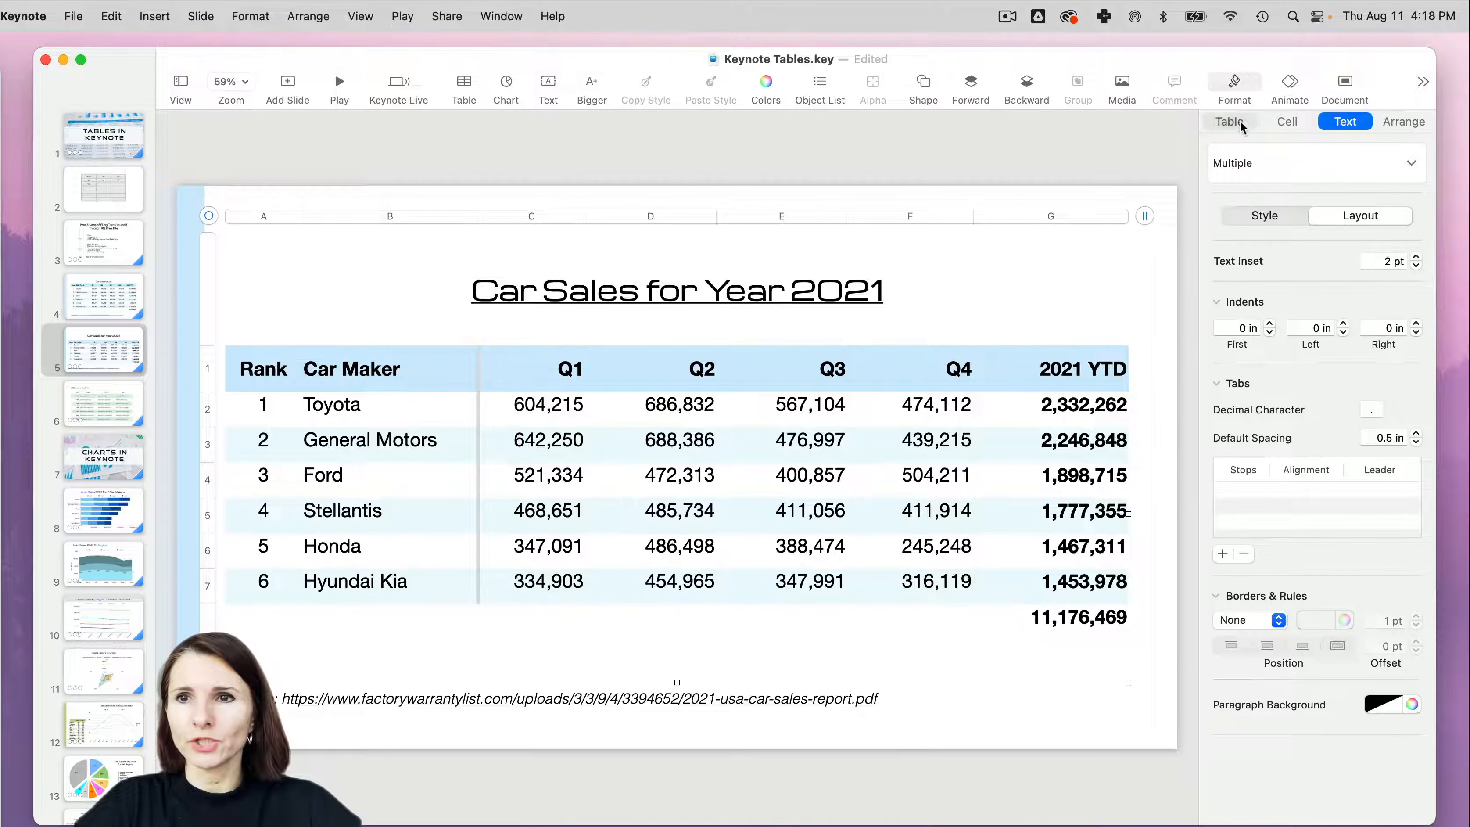
left_click(1427, 200)
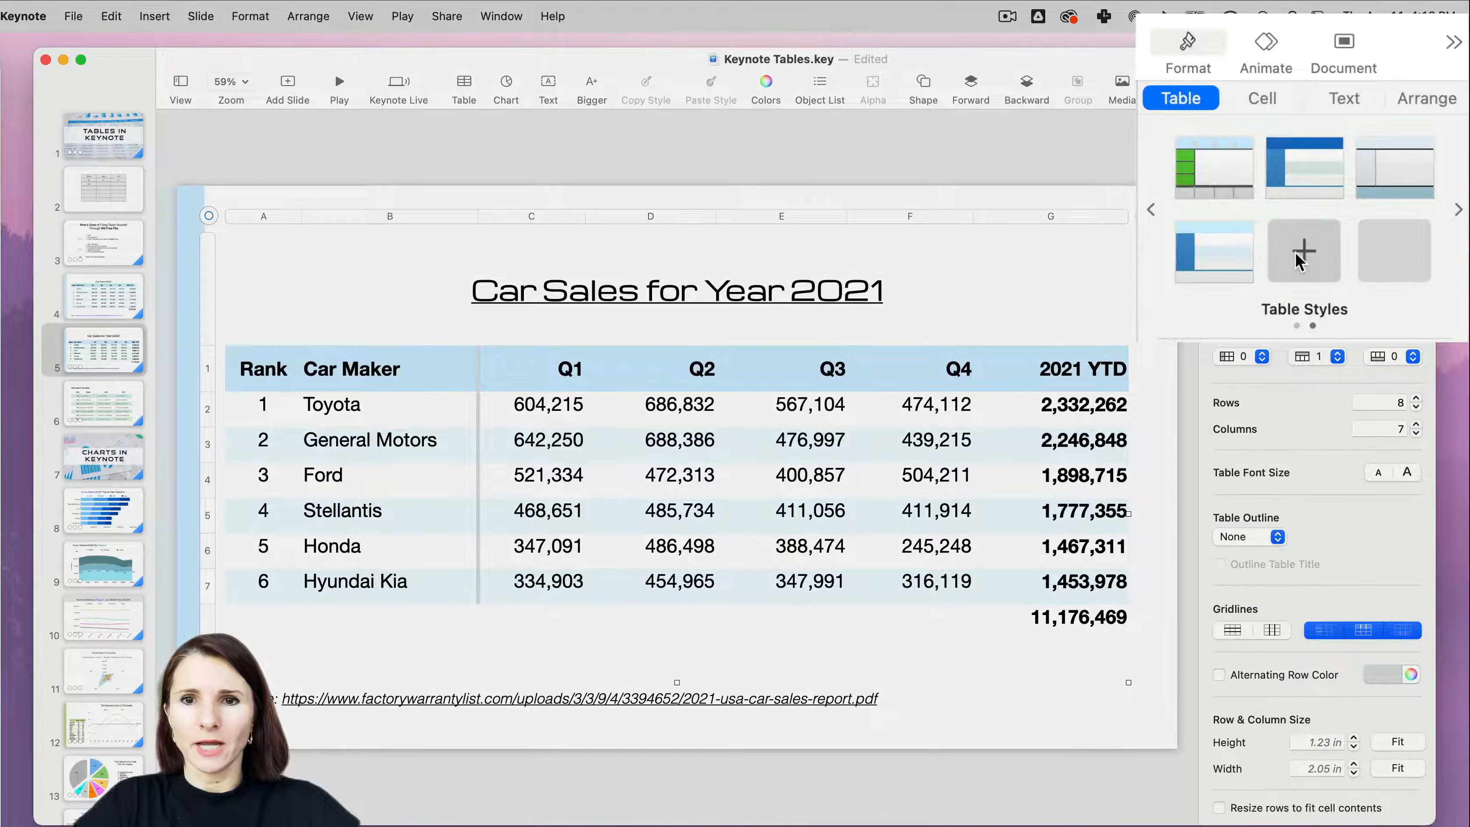
left_click(1295, 252)
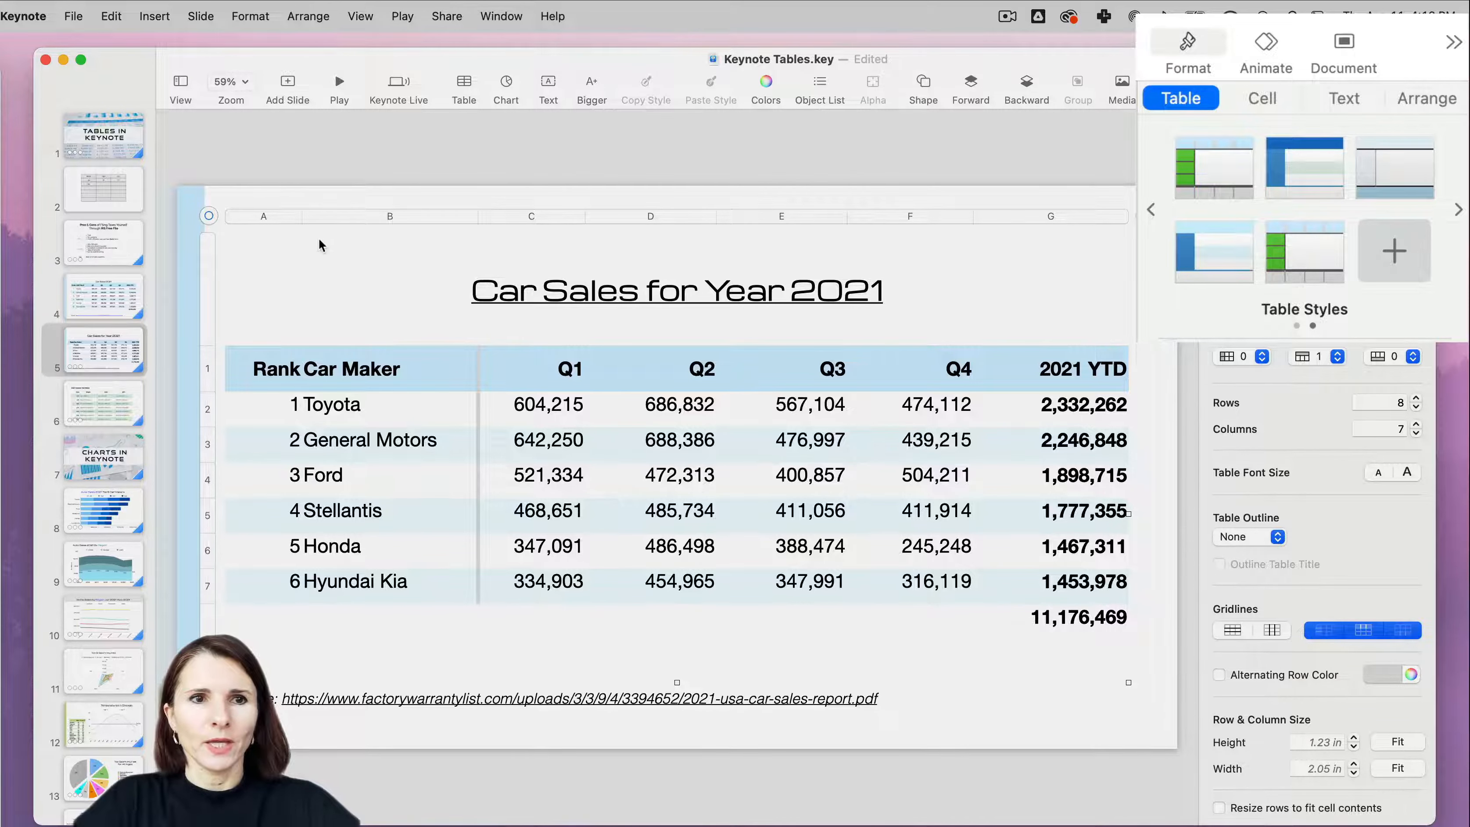
- Apply the newly saved table style to the Month, High and Low table on slide 2
left_click(116, 200)
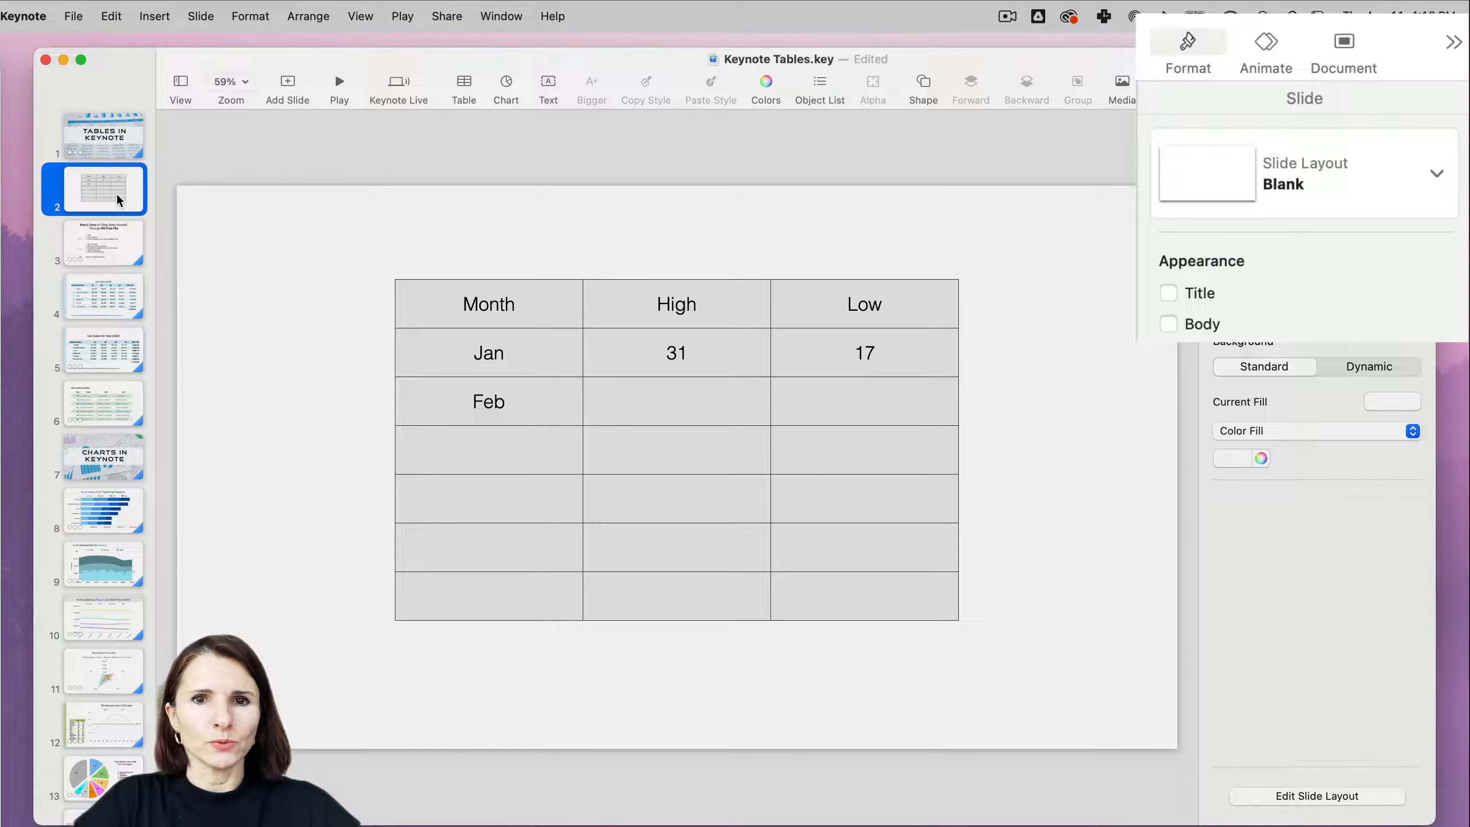
left_click(402, 424)
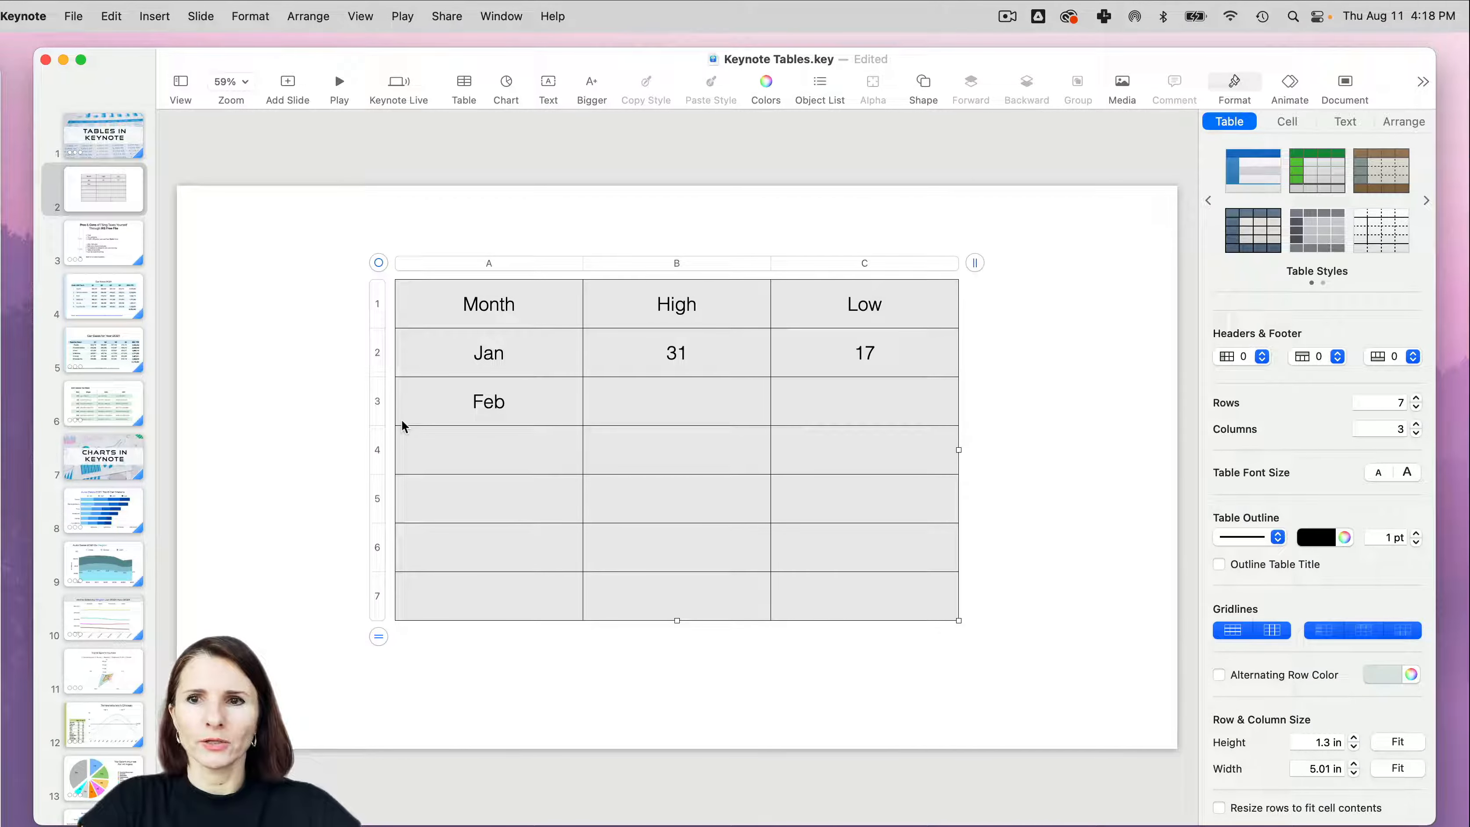
left_click(1427, 200)
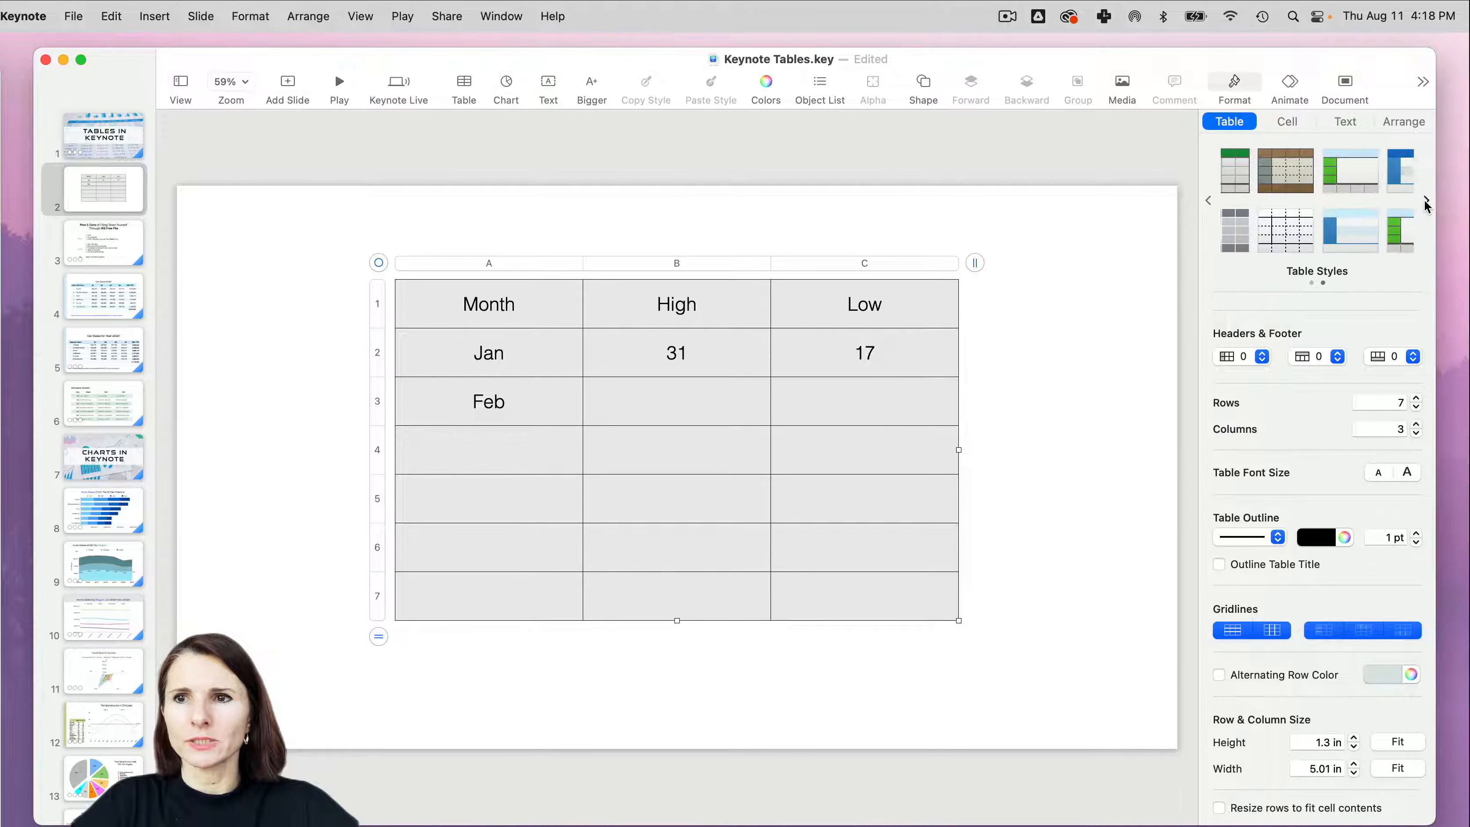
left_click(1324, 241)
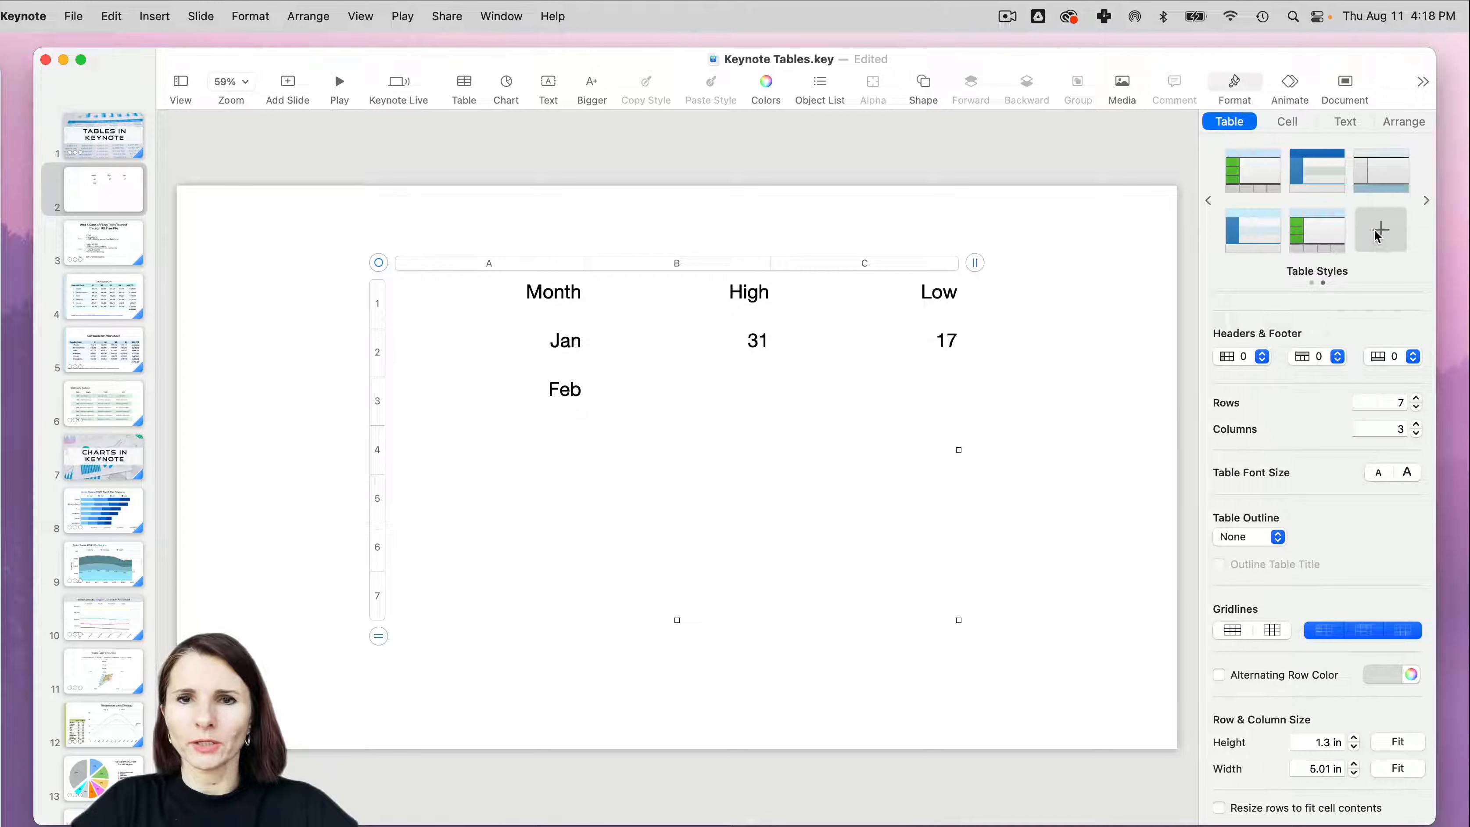
- Delete the Month, High and Low table and paste the copied car sales table onto the slide
left_click(379, 263)
key("Delete")
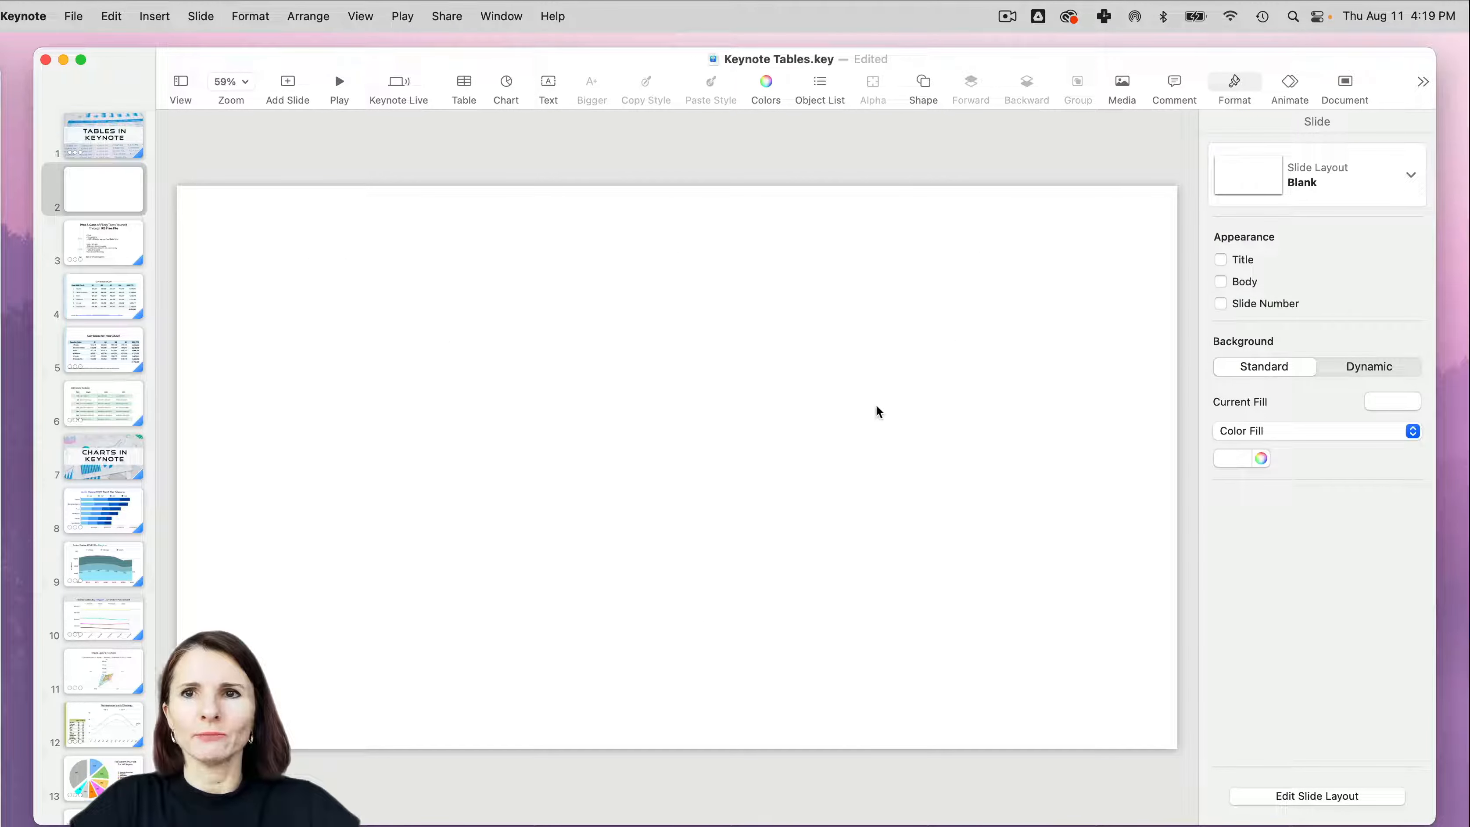
key("super+z")
- Reposition and enlarge the pasted car sales table, and apply the saved custom table style to it
left_click_drag(489, 370, 350, 293)
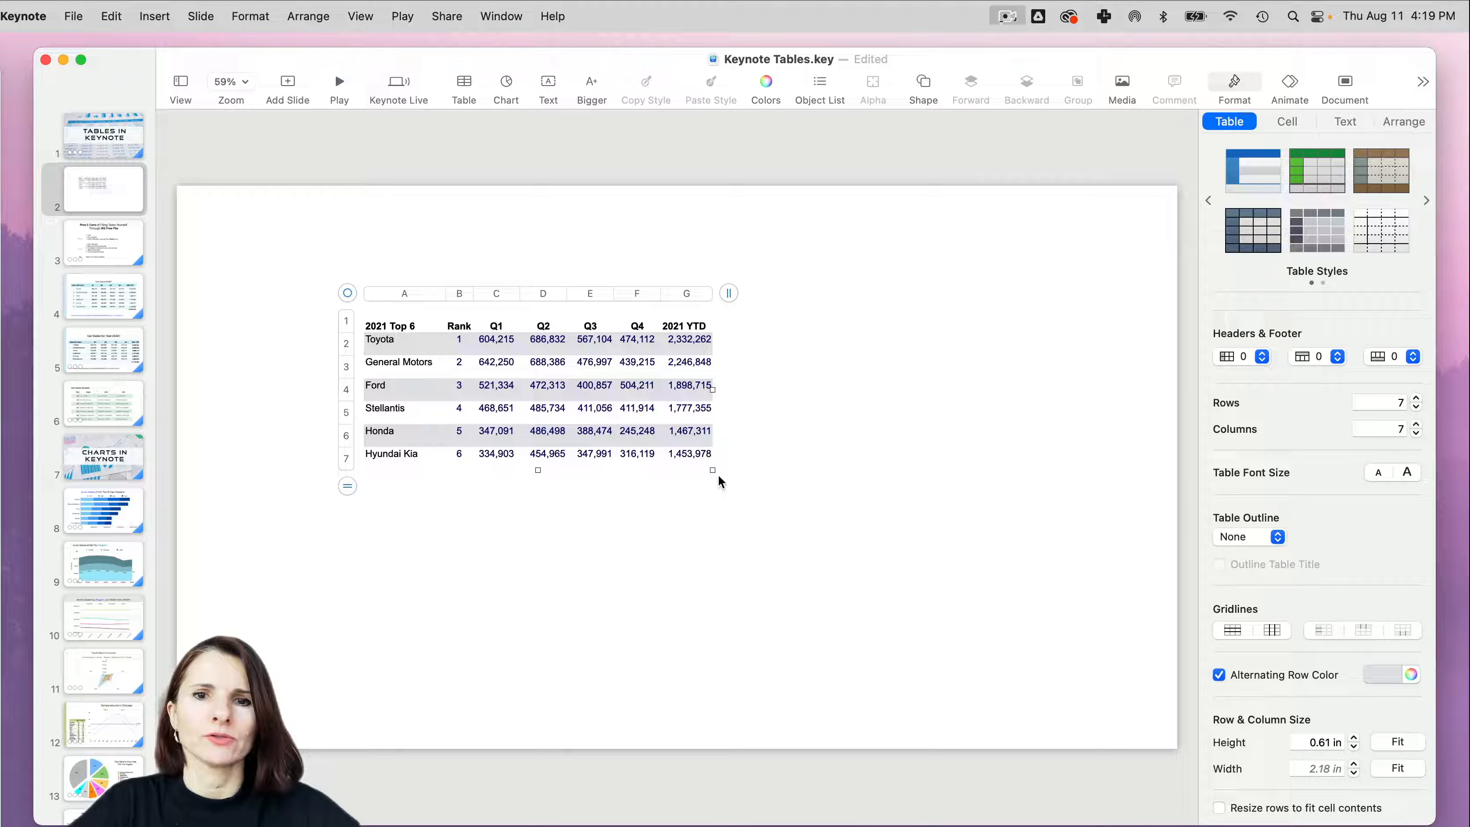
left_click_drag(713, 470, 959, 653)
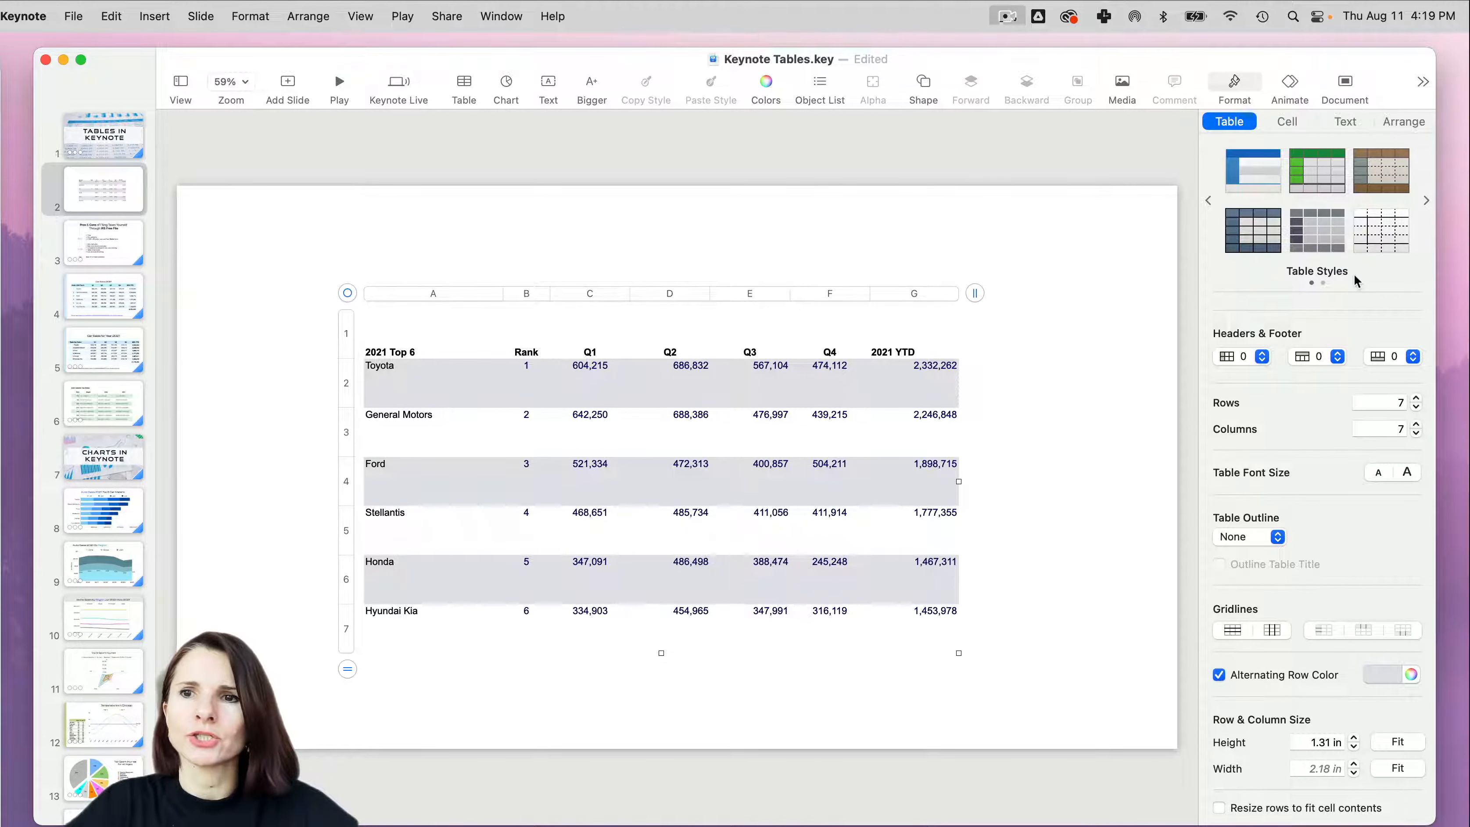
left_click(1425, 202)
left_click(1319, 230)
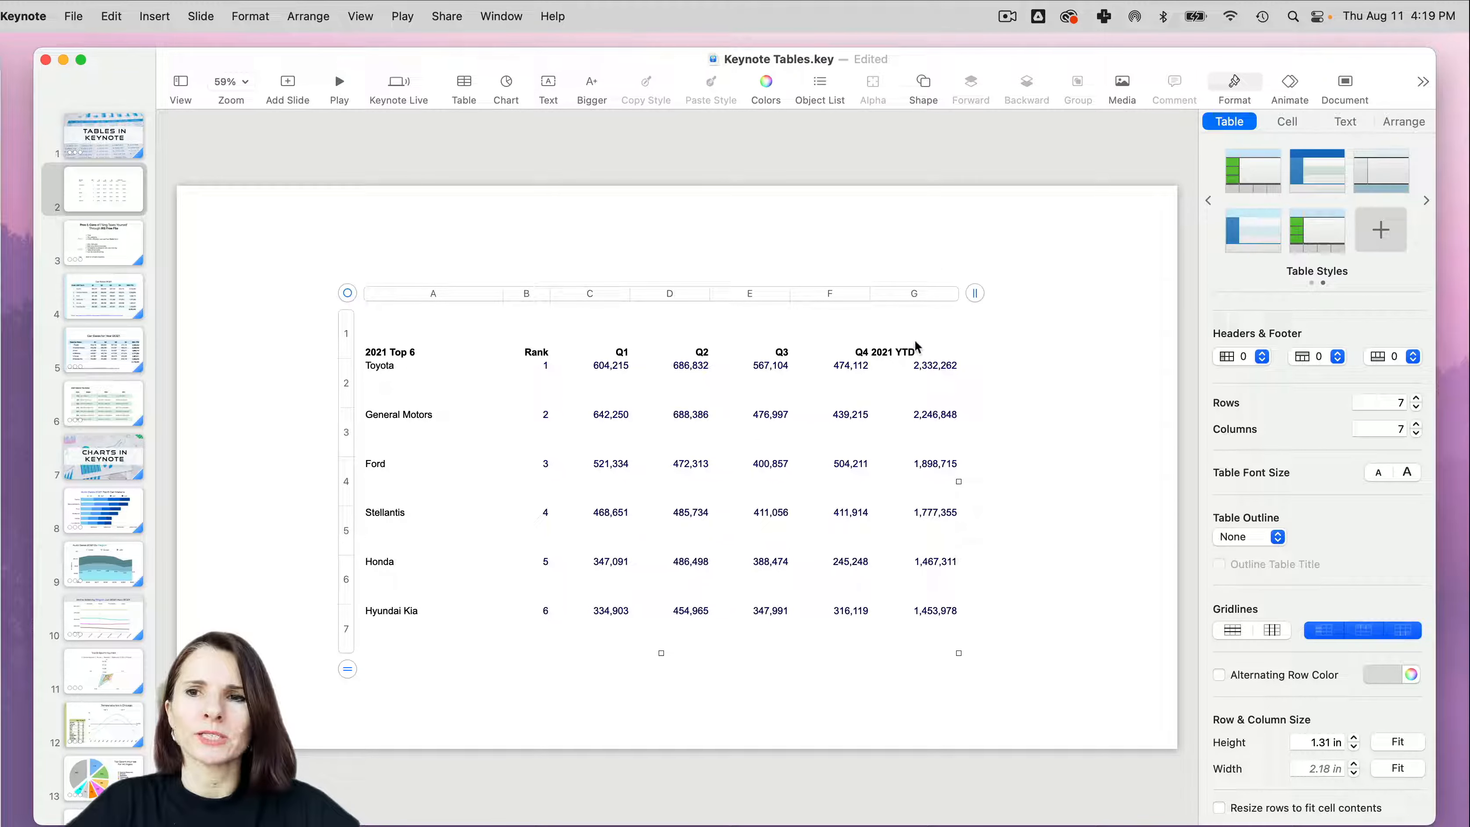
- Create a table style from the image Tables Photo.png and apply it to the car sales table
right_click(1328, 233)
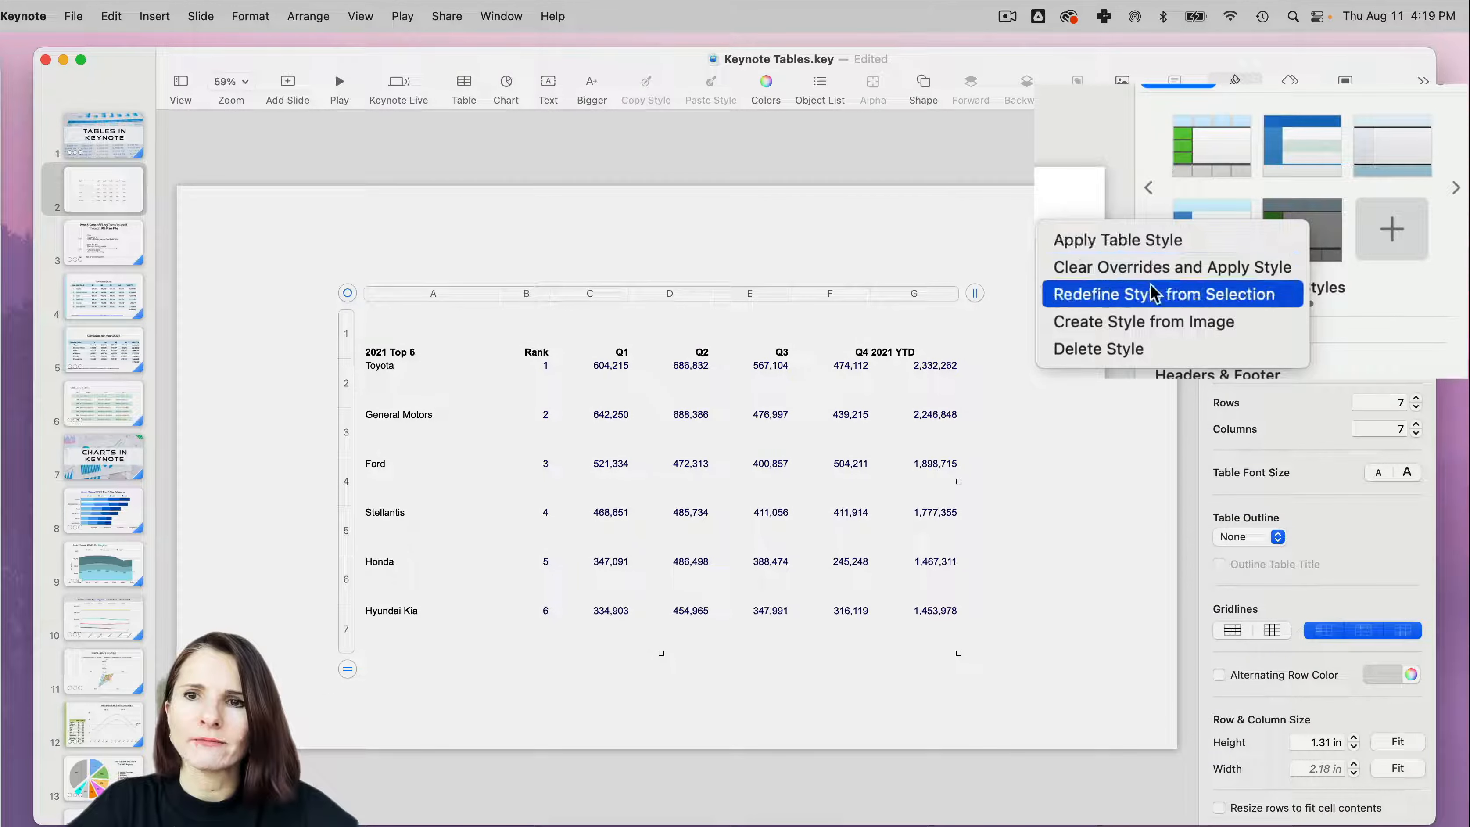
left_click(1218, 323)
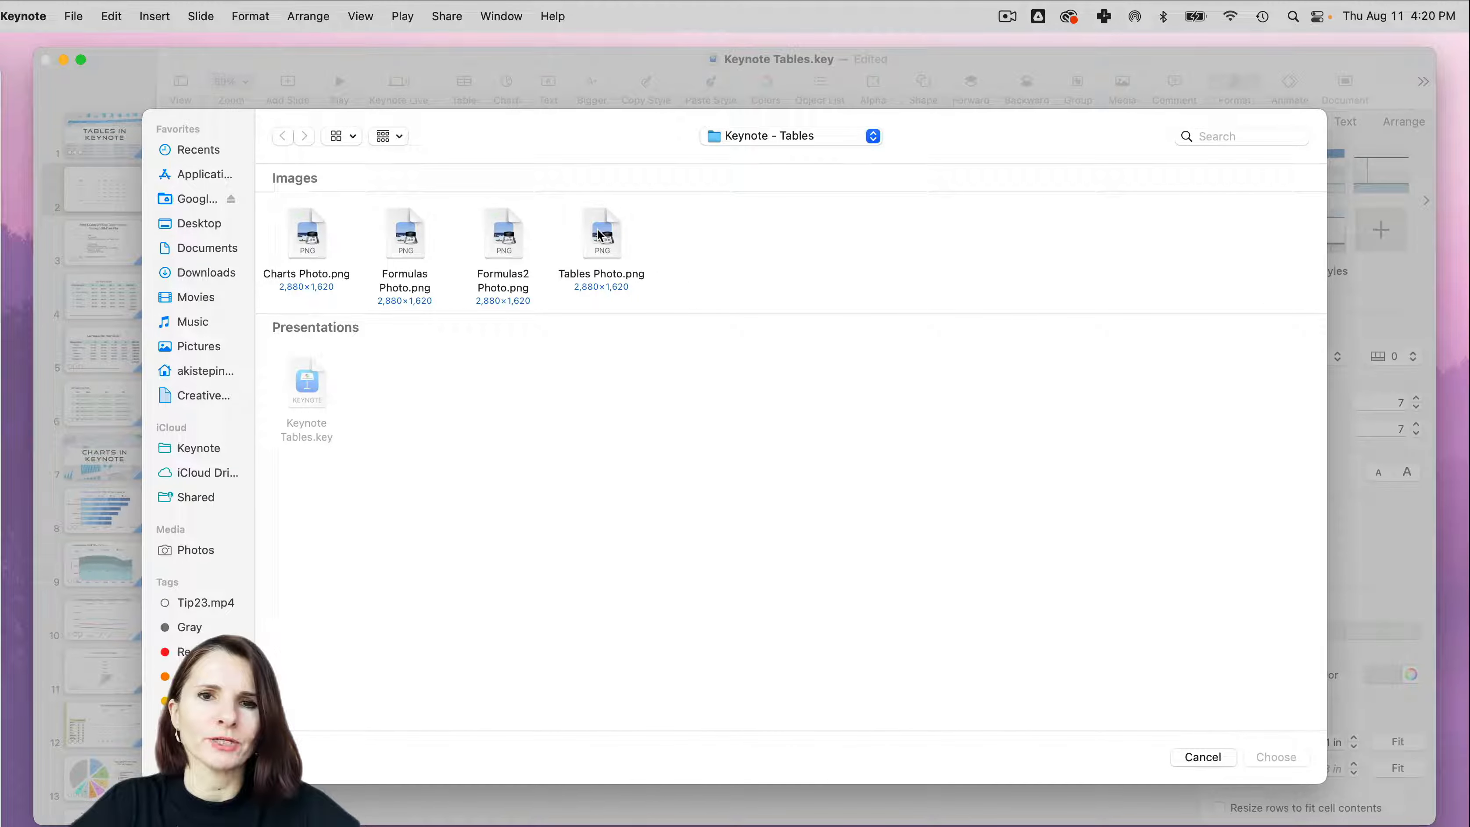
left_click(597, 235)
key("space")
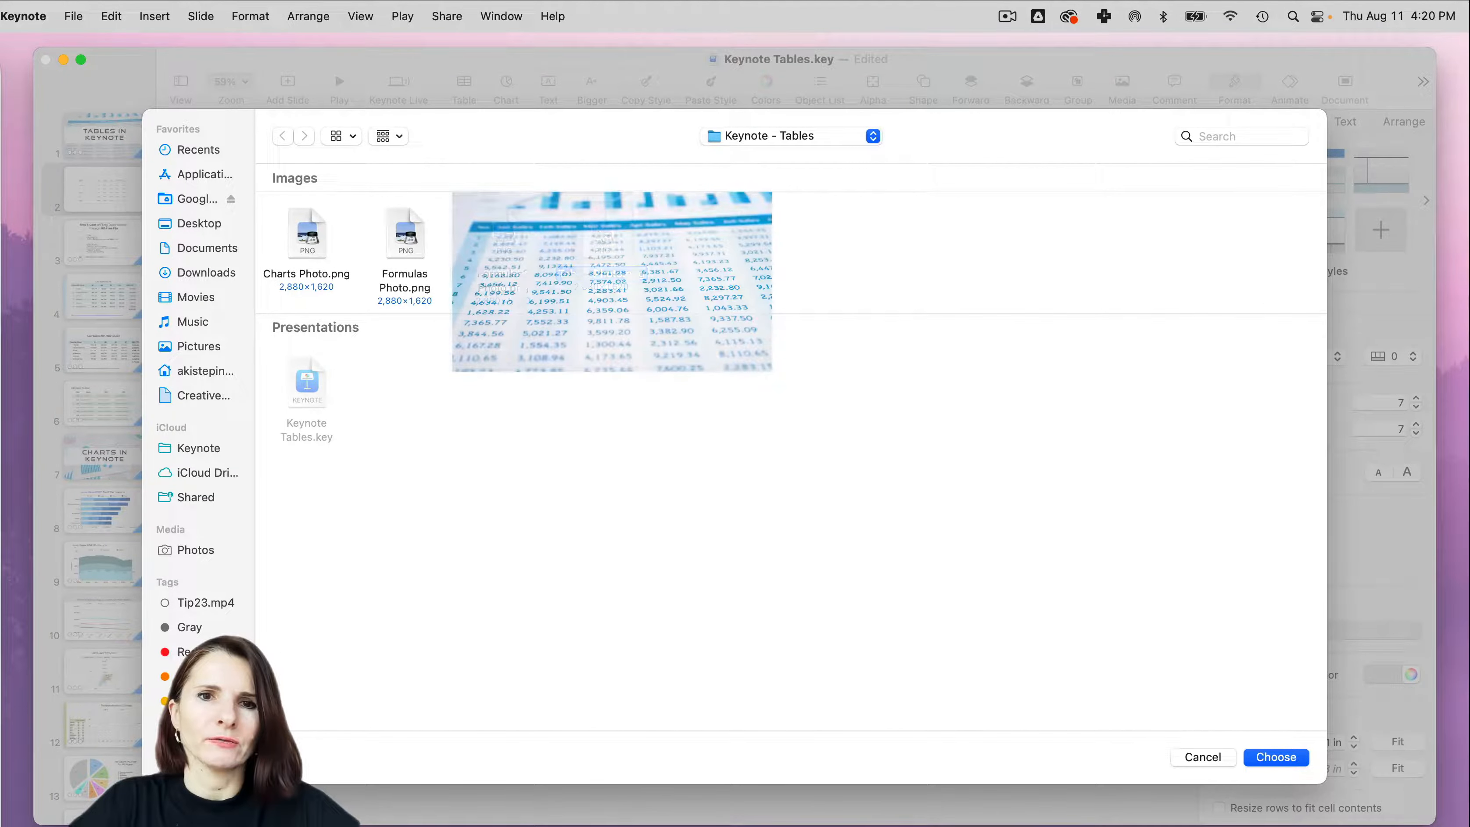
left_click(1274, 756)
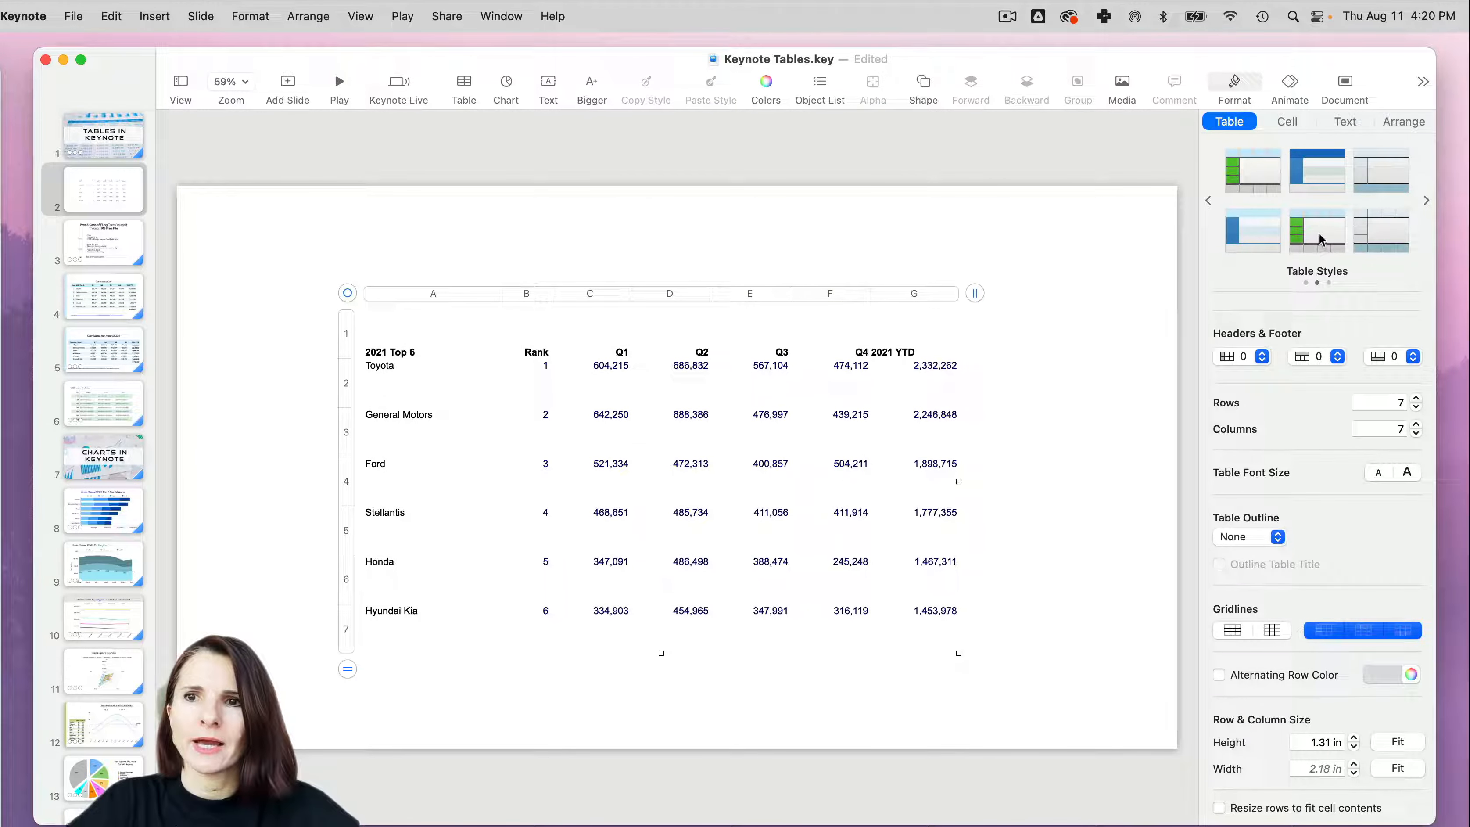
left_click(1377, 241)
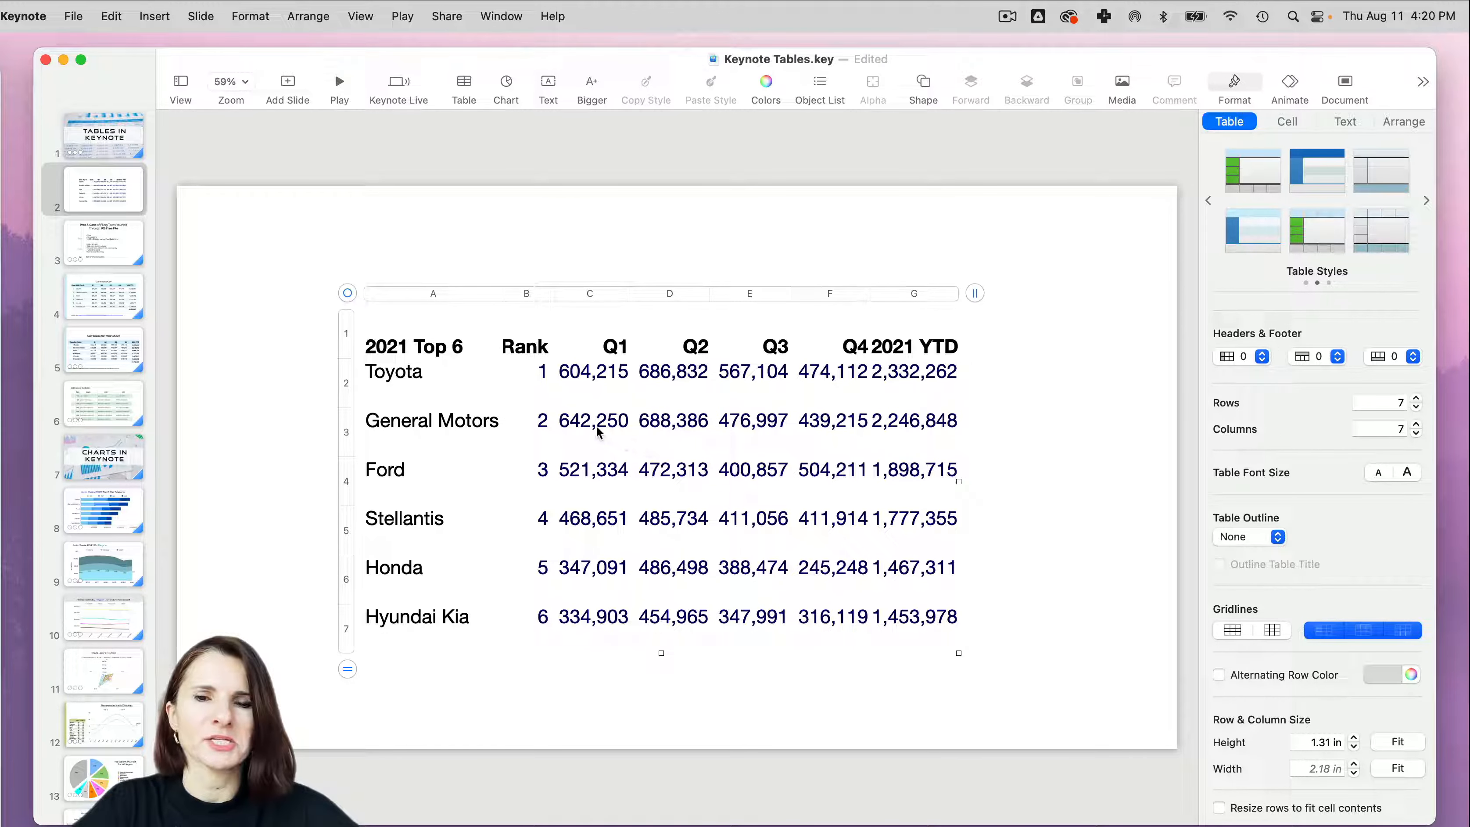
- Apply the saved table style with light blue alternating rows to the car sales table, and enlarge and reposition the table on the slide
left_click_drag(347, 293, 323, 263)
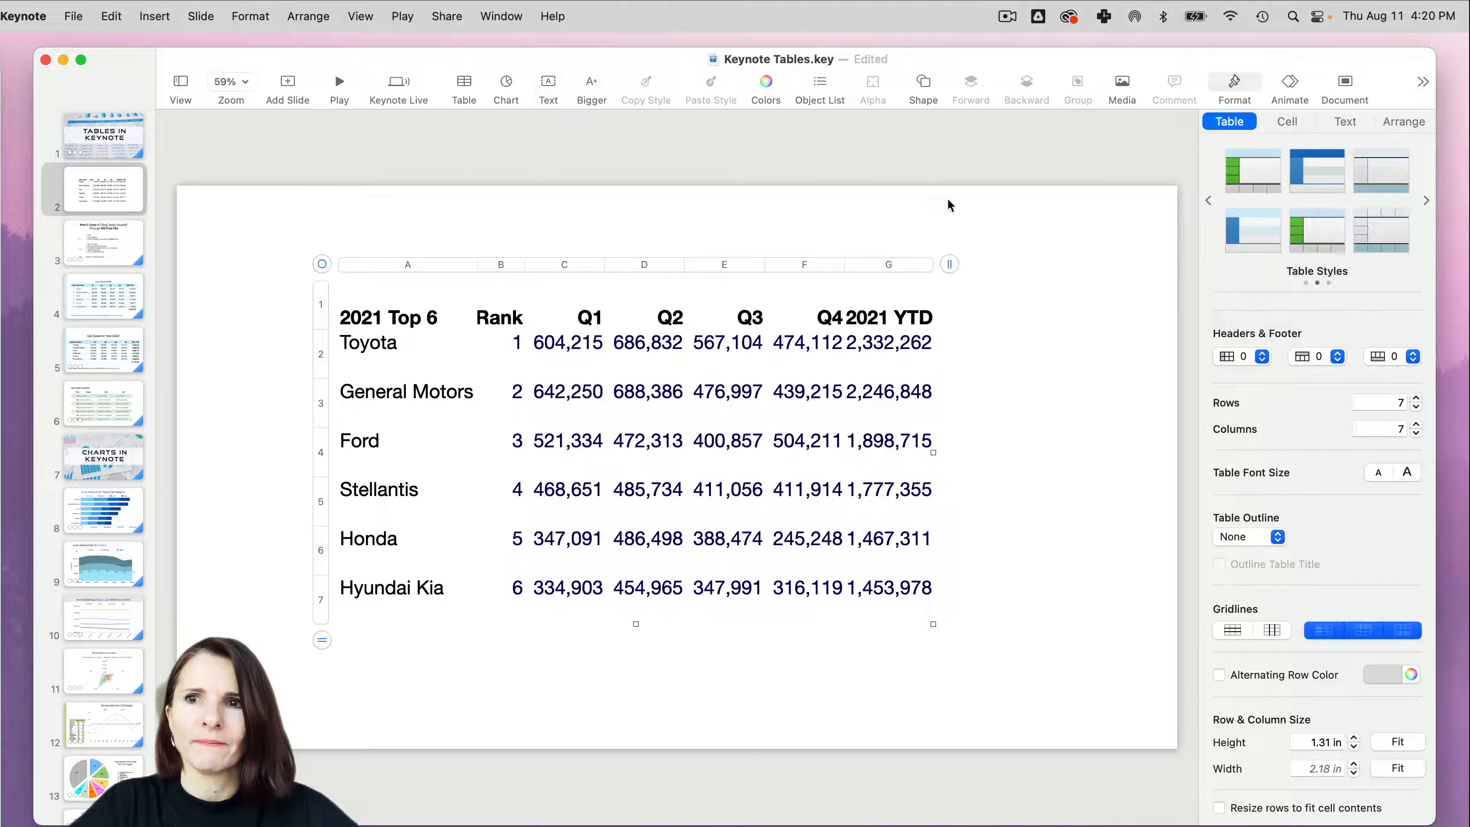
left_click(1265, 242)
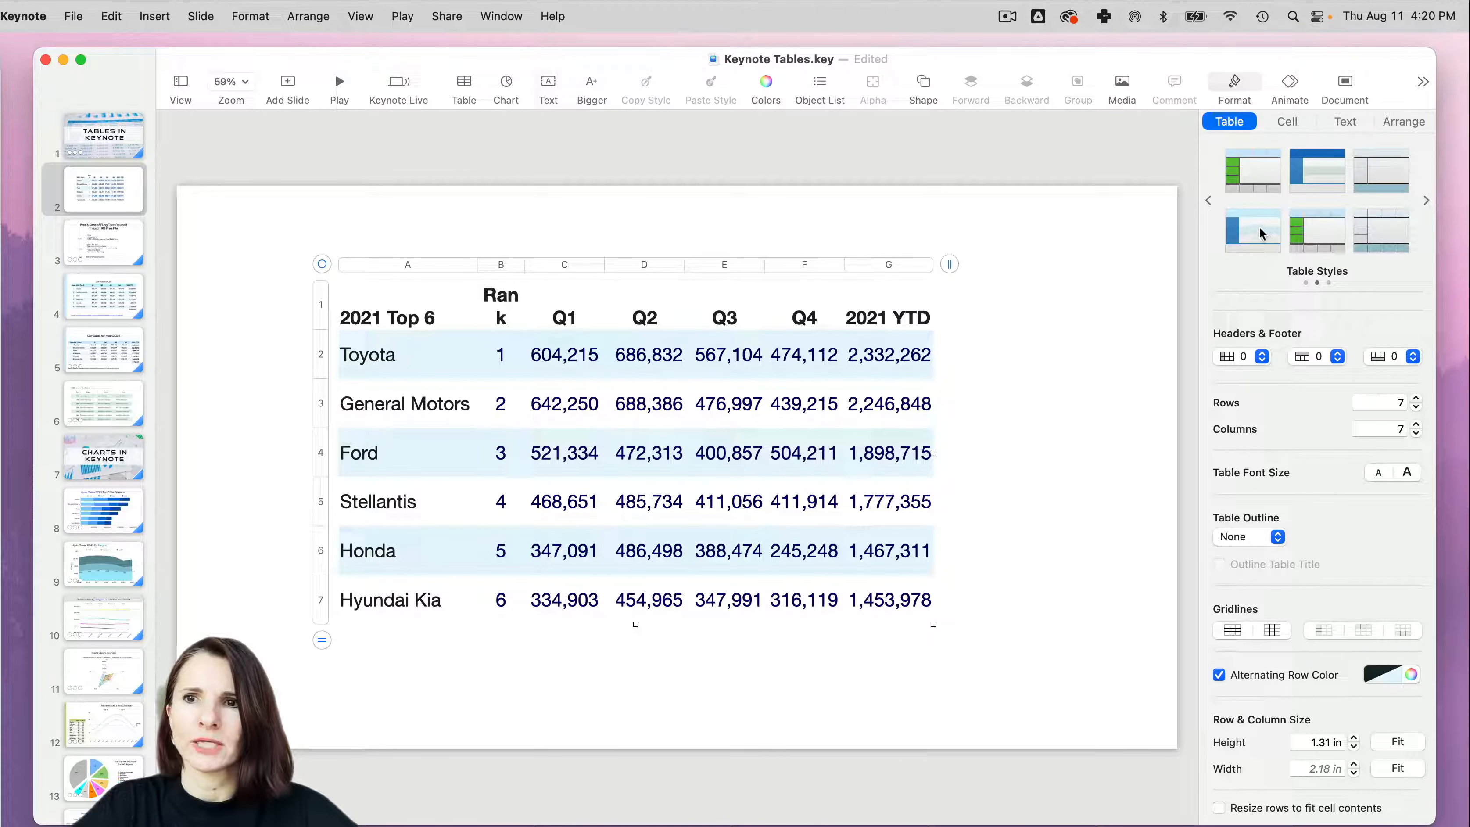
left_click_drag(321, 264, 297, 262)
left_click_drag(906, 622, 1088, 655)
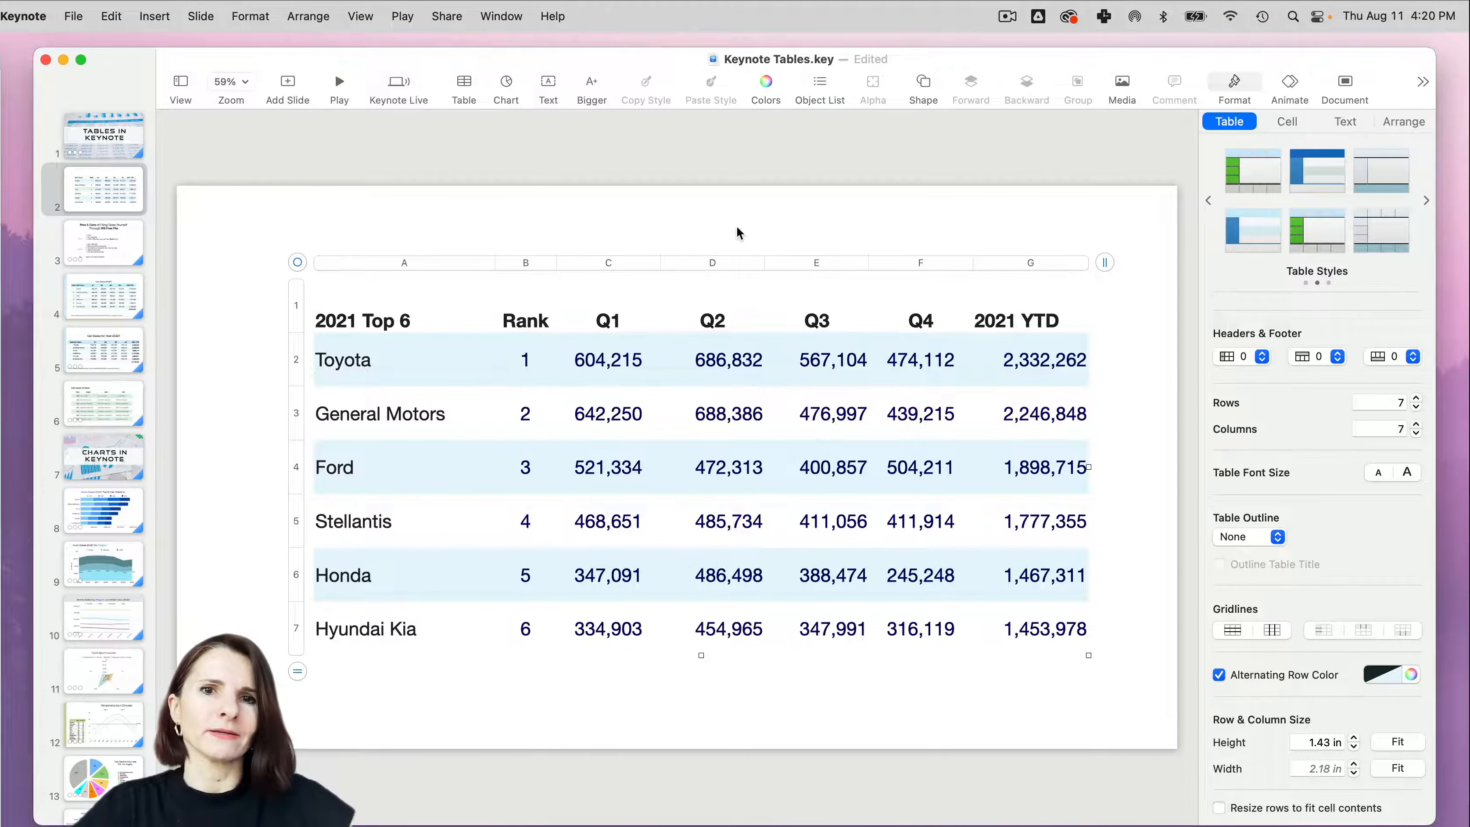
left_click_drag(298, 264, 276, 254)
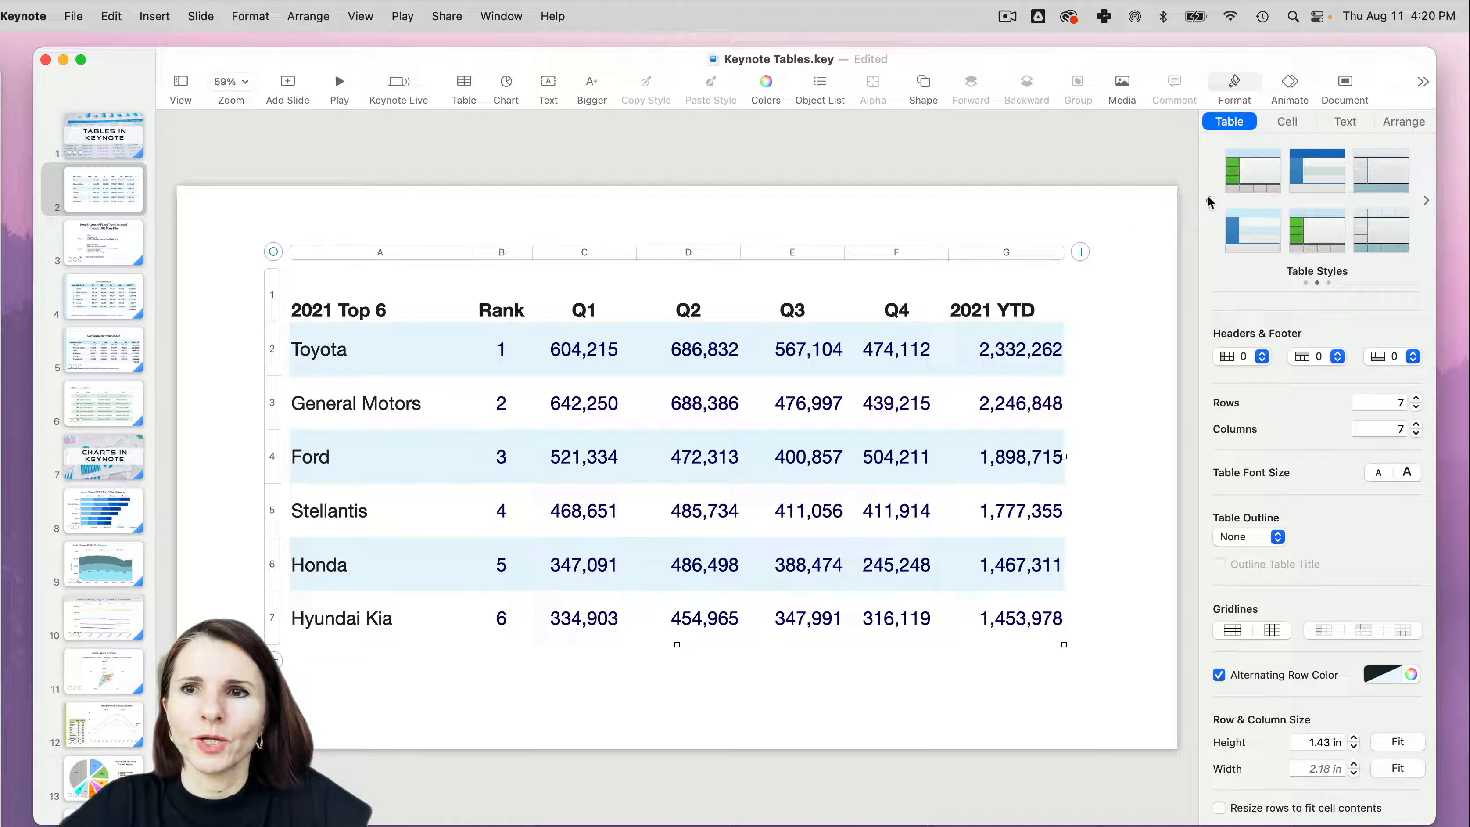
left_click(222, 204)
left_click(109, 143)
left_click(112, 196)
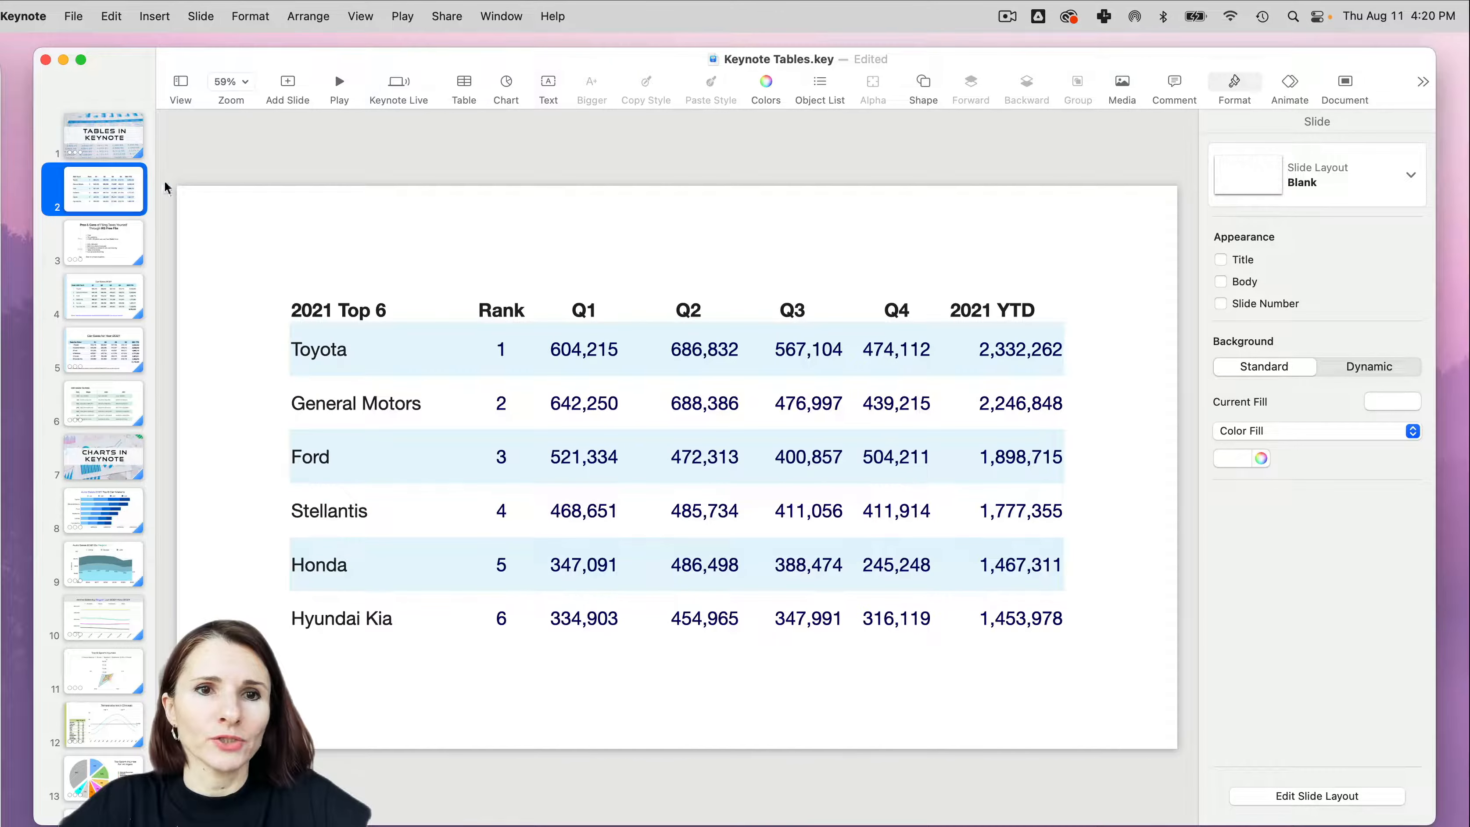
- Add a Blinds build-in effect to the car sales table on slide 2
left_click(328, 403)
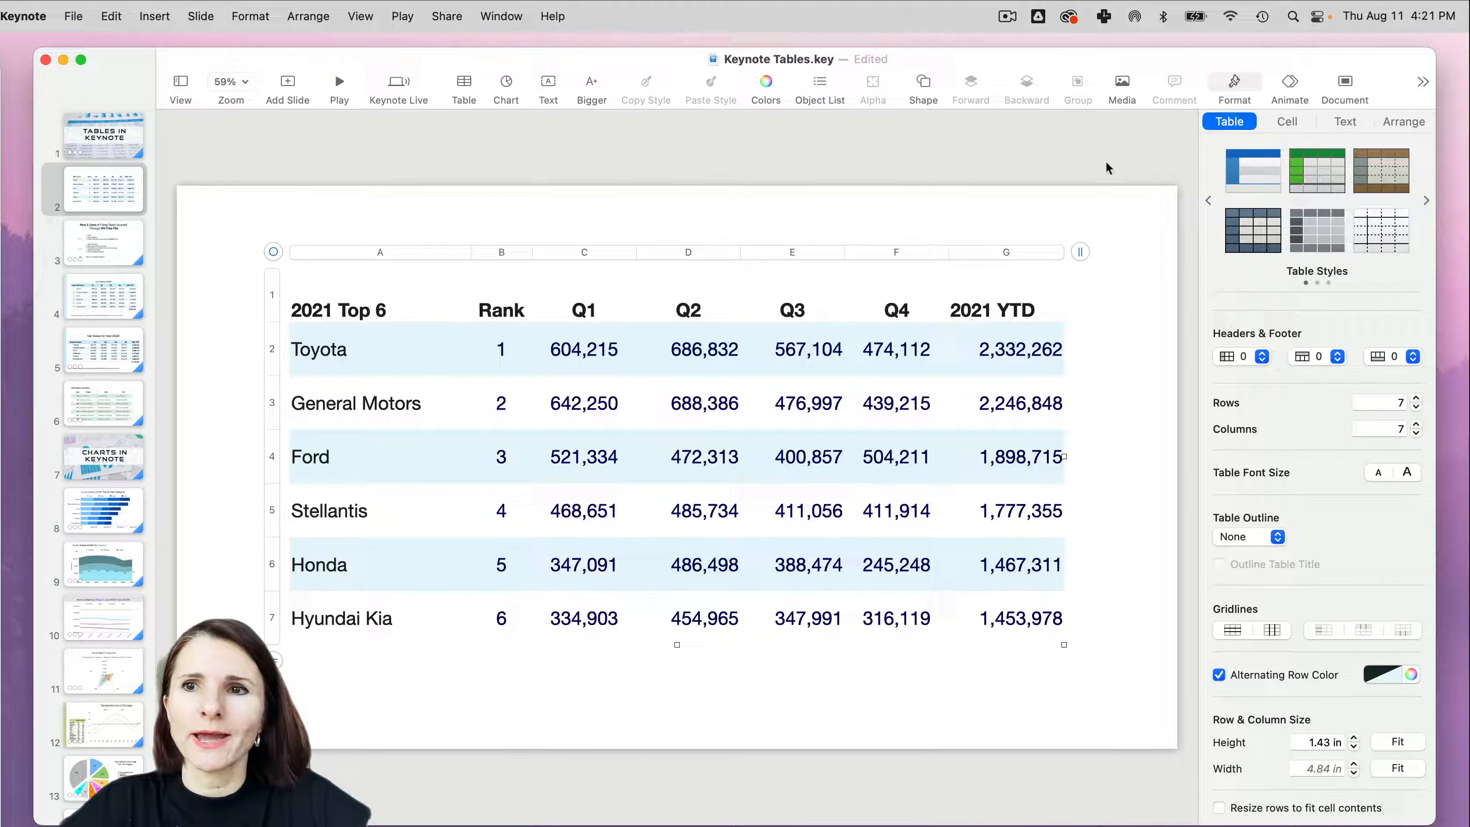
left_click(1280, 93)
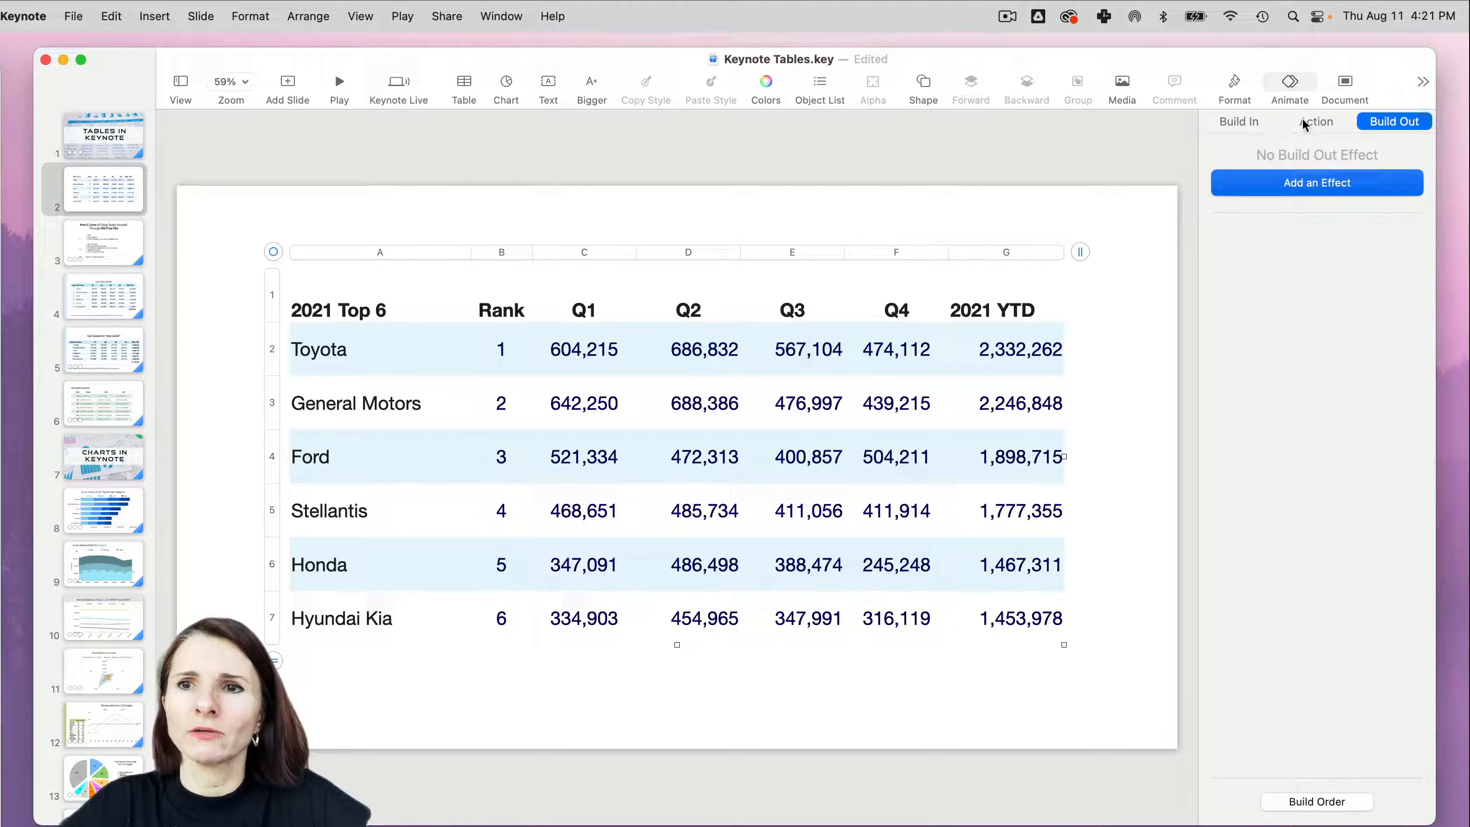
left_click(1237, 122)
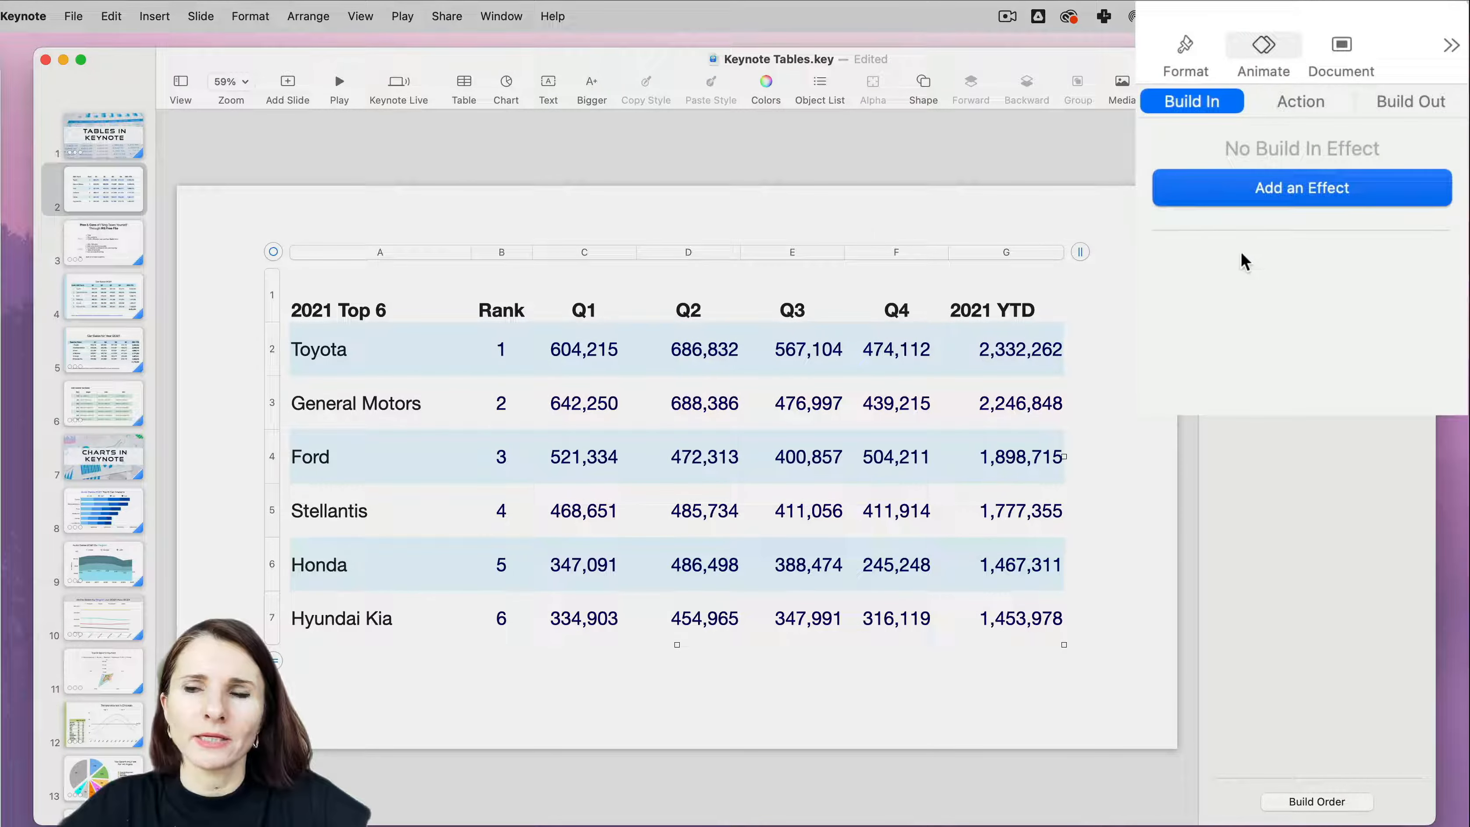
left_click(1298, 197)
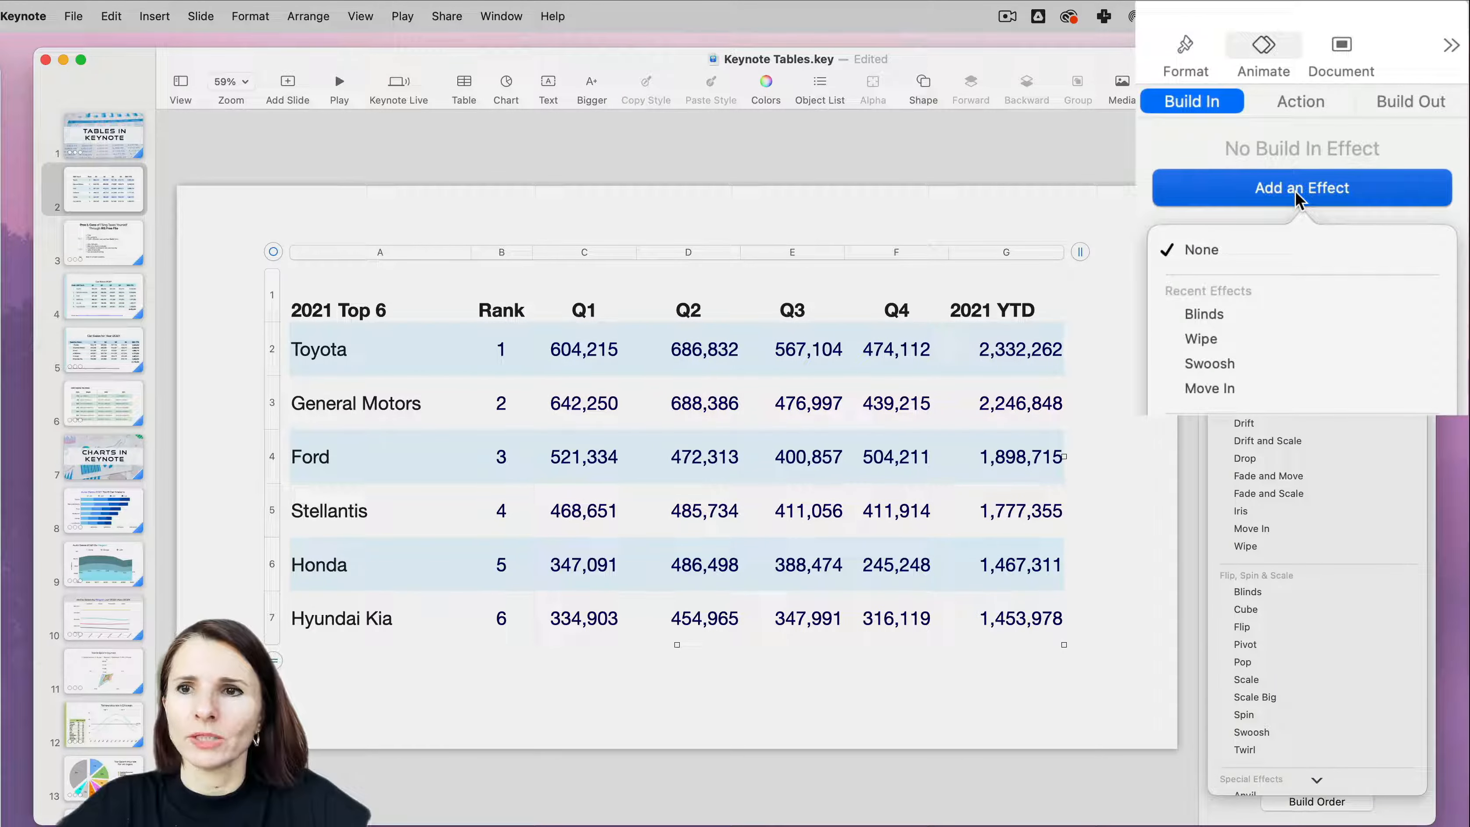
left_click(1290, 324)
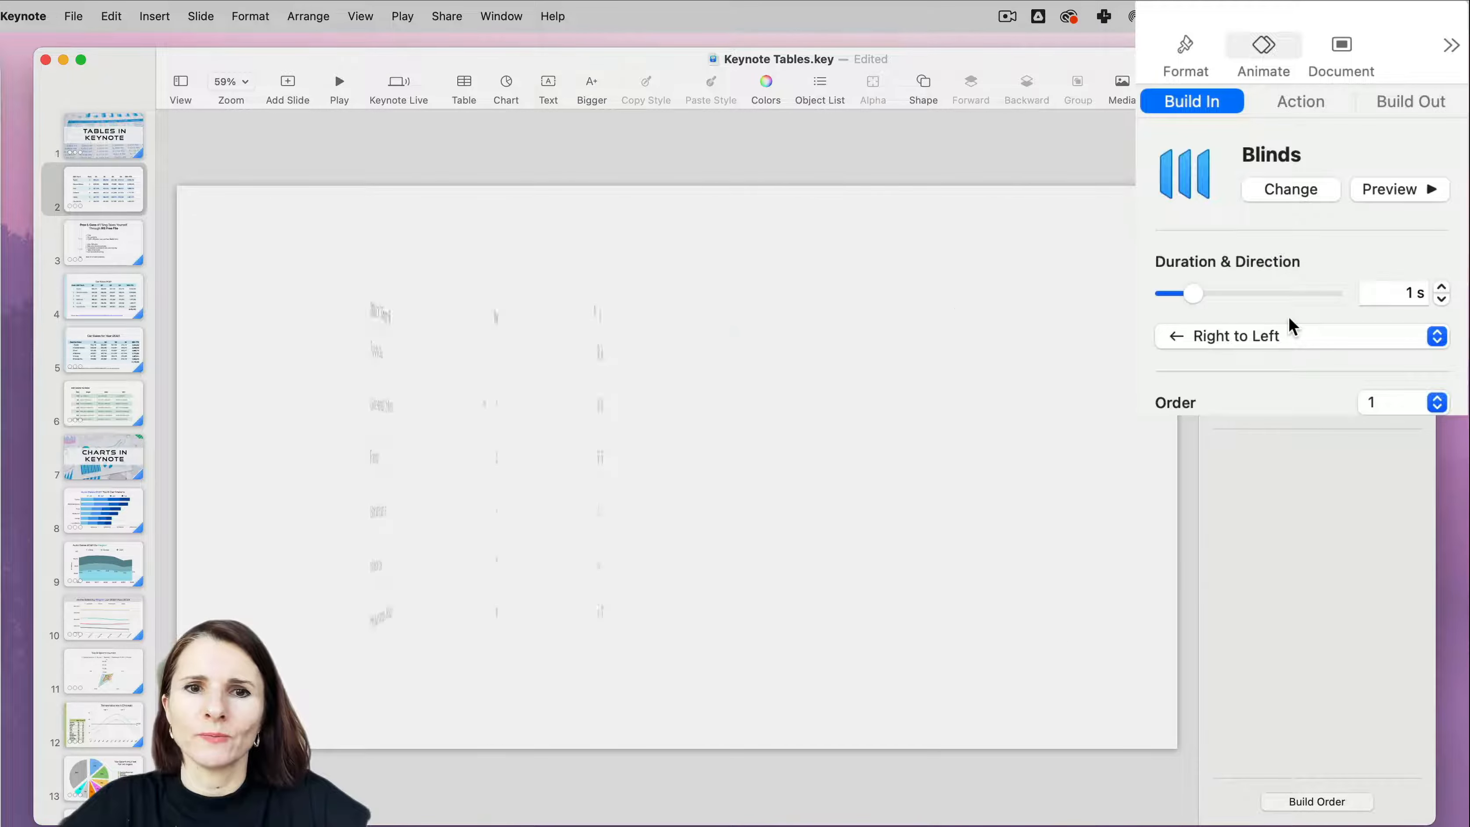
- Add a Crumble build-out effect to the car sales table and start playing the slideshow from slide 2
left_click(1413, 102)
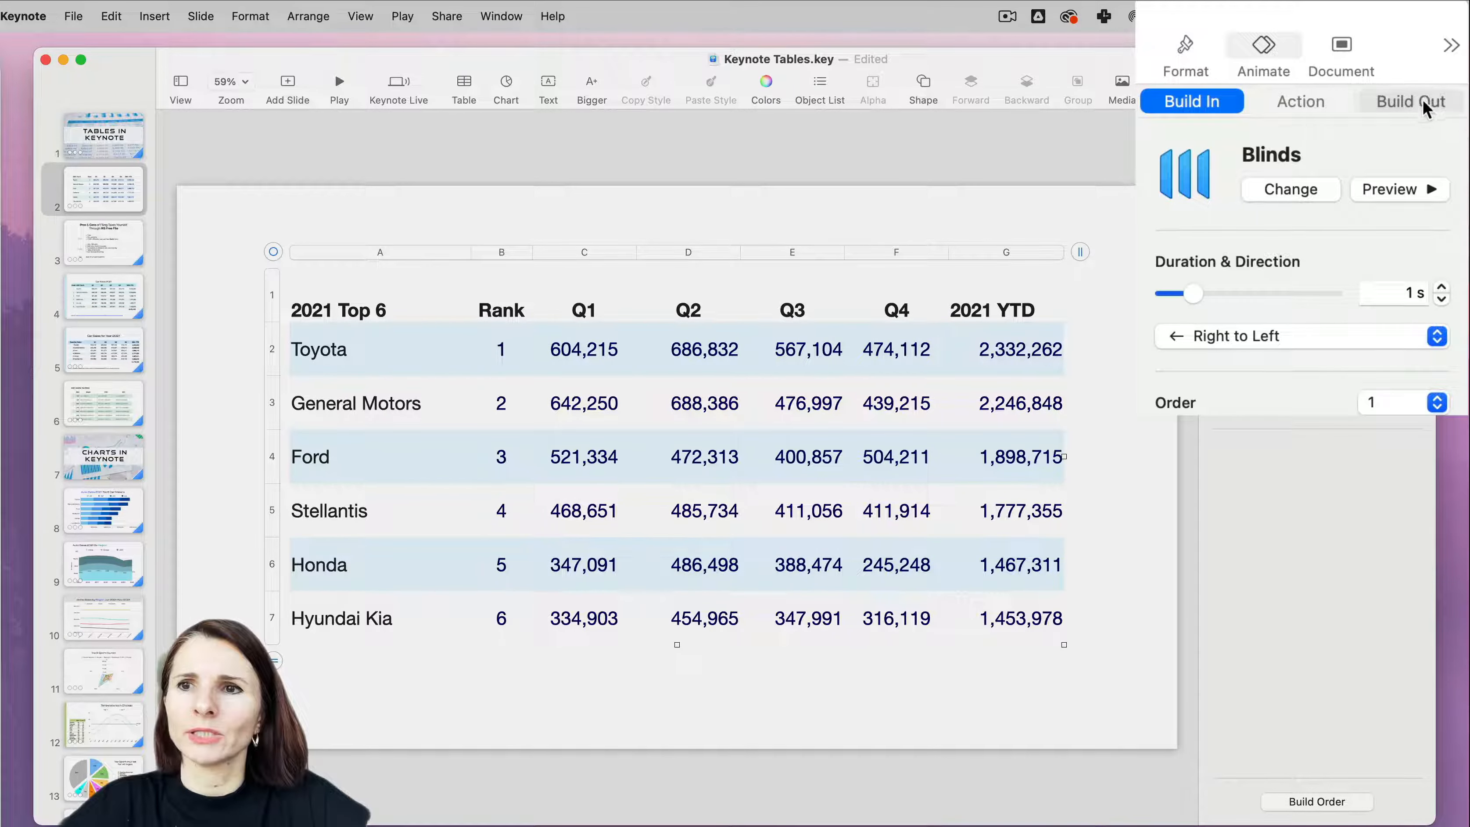
left_click(1300, 197)
left_click(1267, 316)
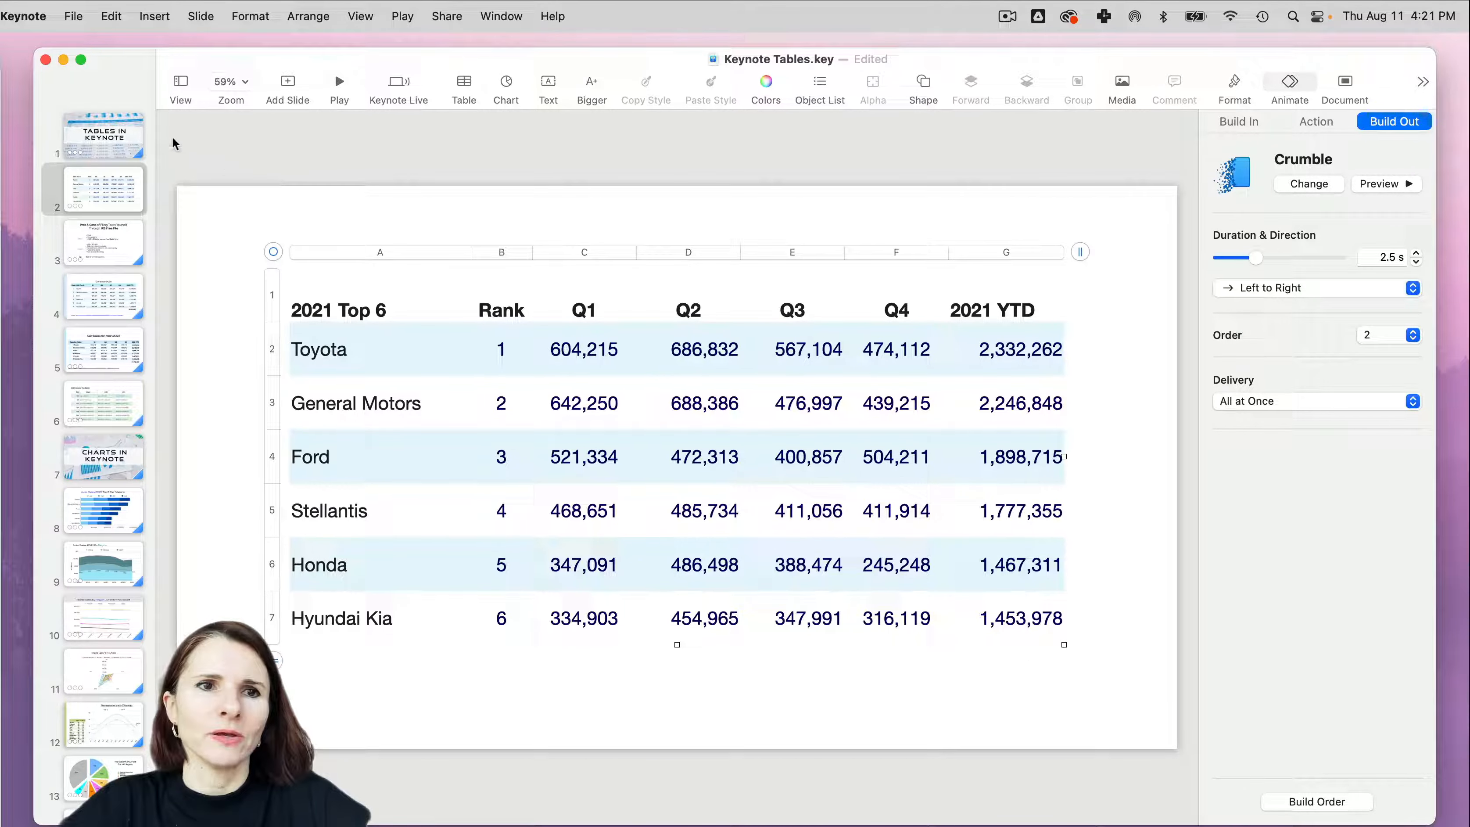
left_click(339, 84)
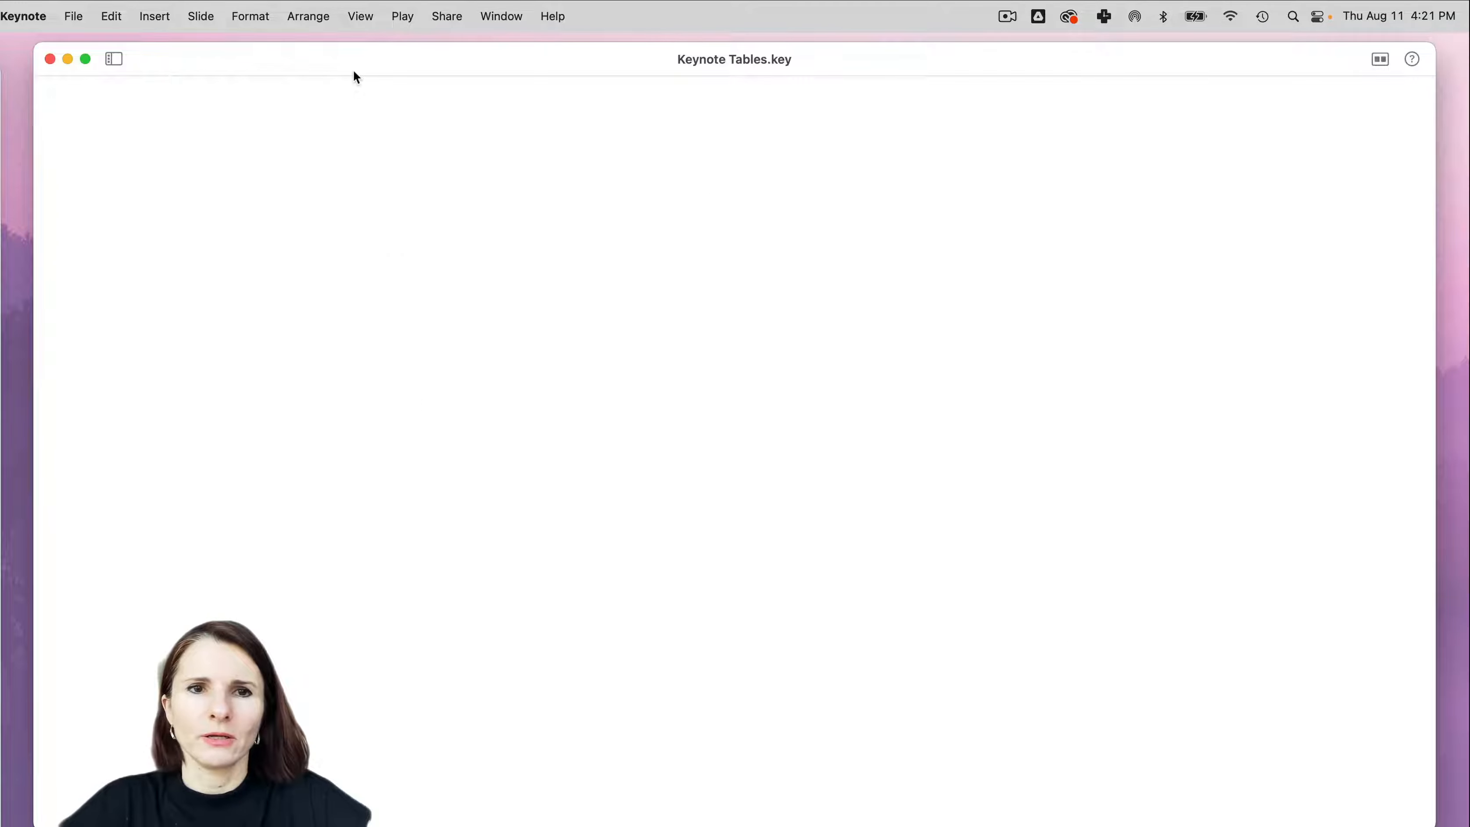